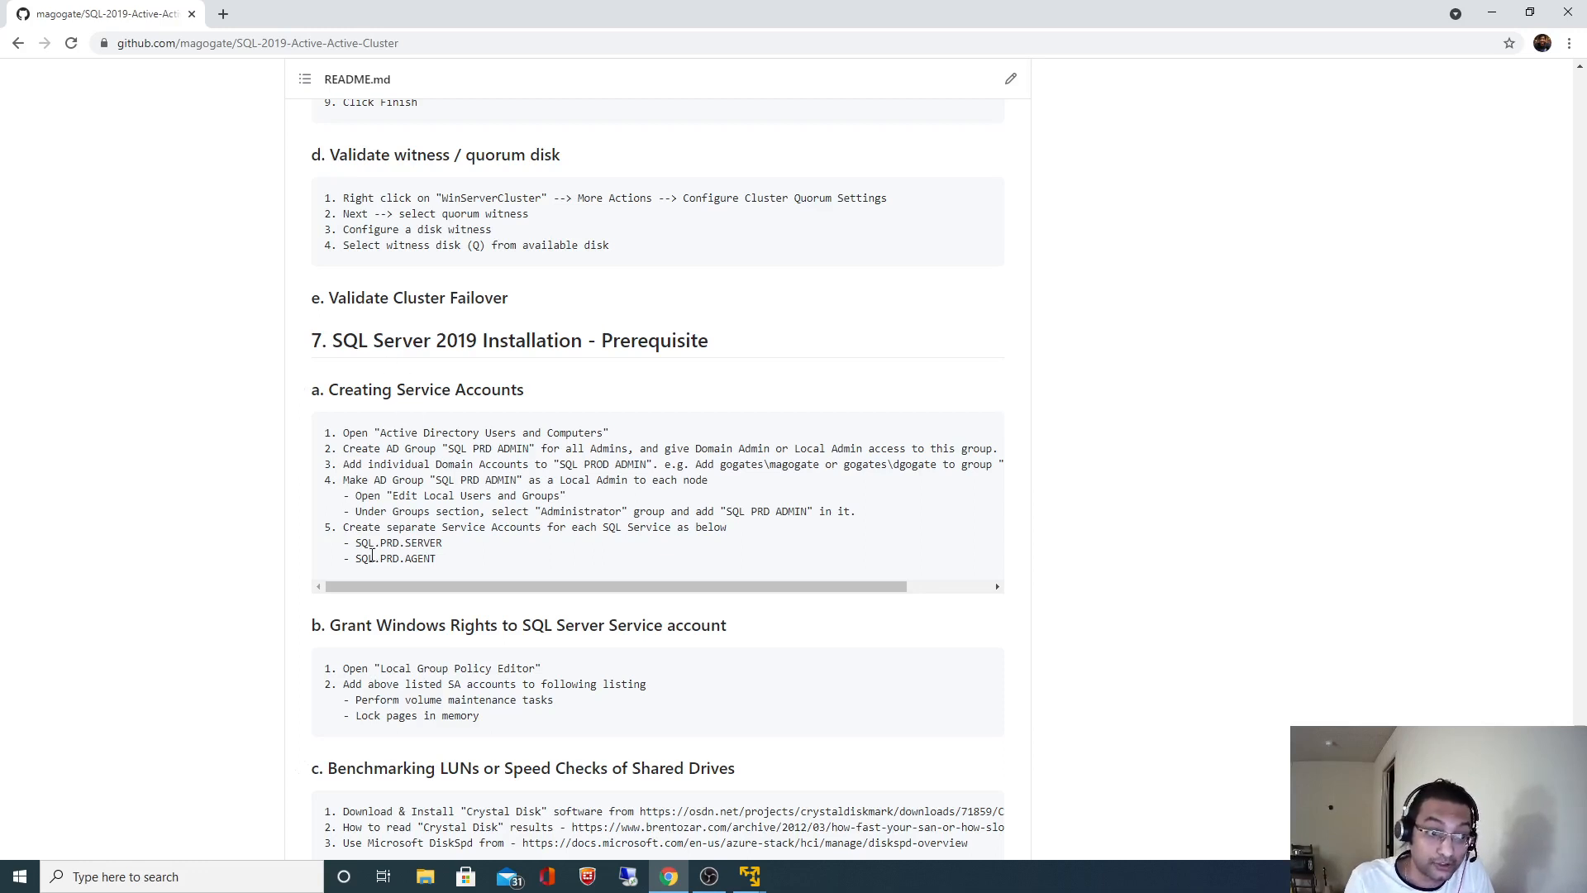
- Review the README's SQL.PRD.SERVER account, SQL PROD ADMIN group, setup steps and rights list
drag(358, 548, 442, 540)
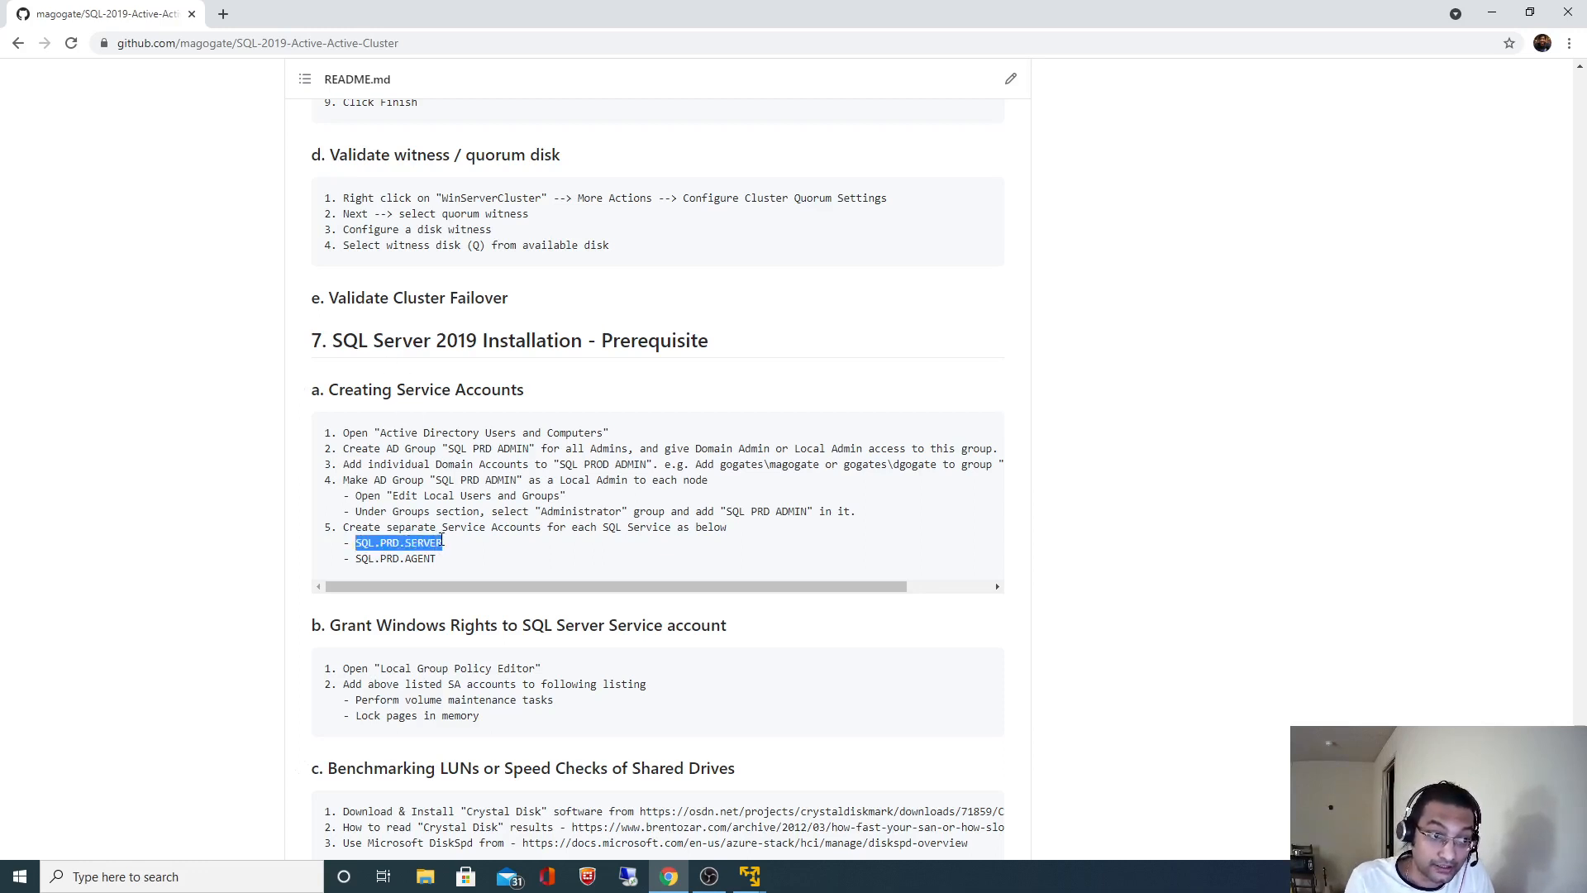
click(376, 558)
drag(356, 543, 436, 561)
click(444, 545)
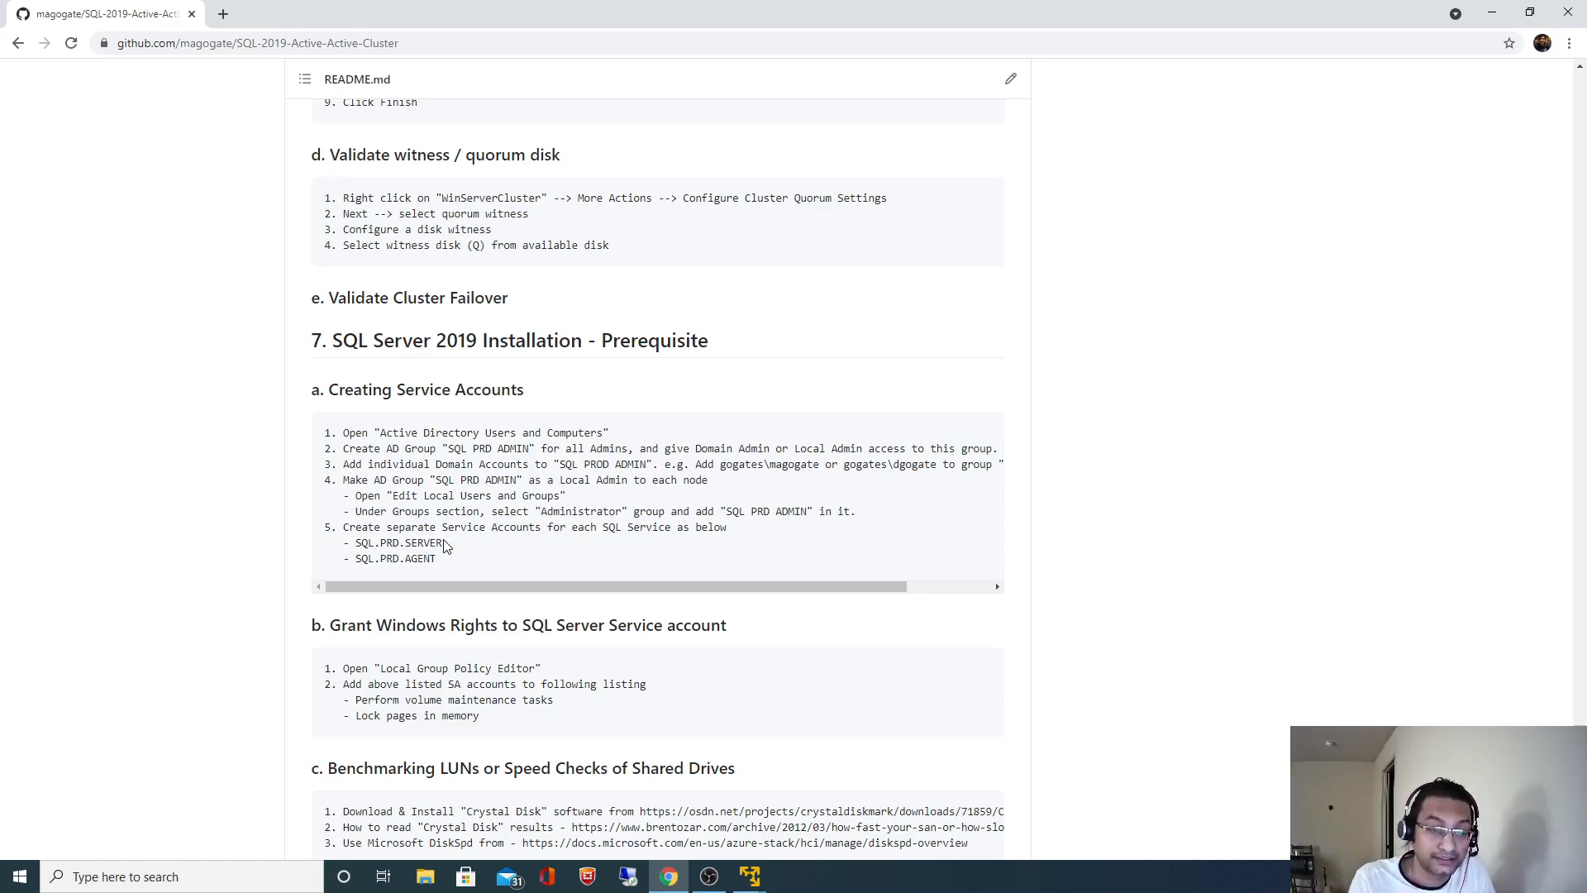
drag(355, 543, 443, 544)
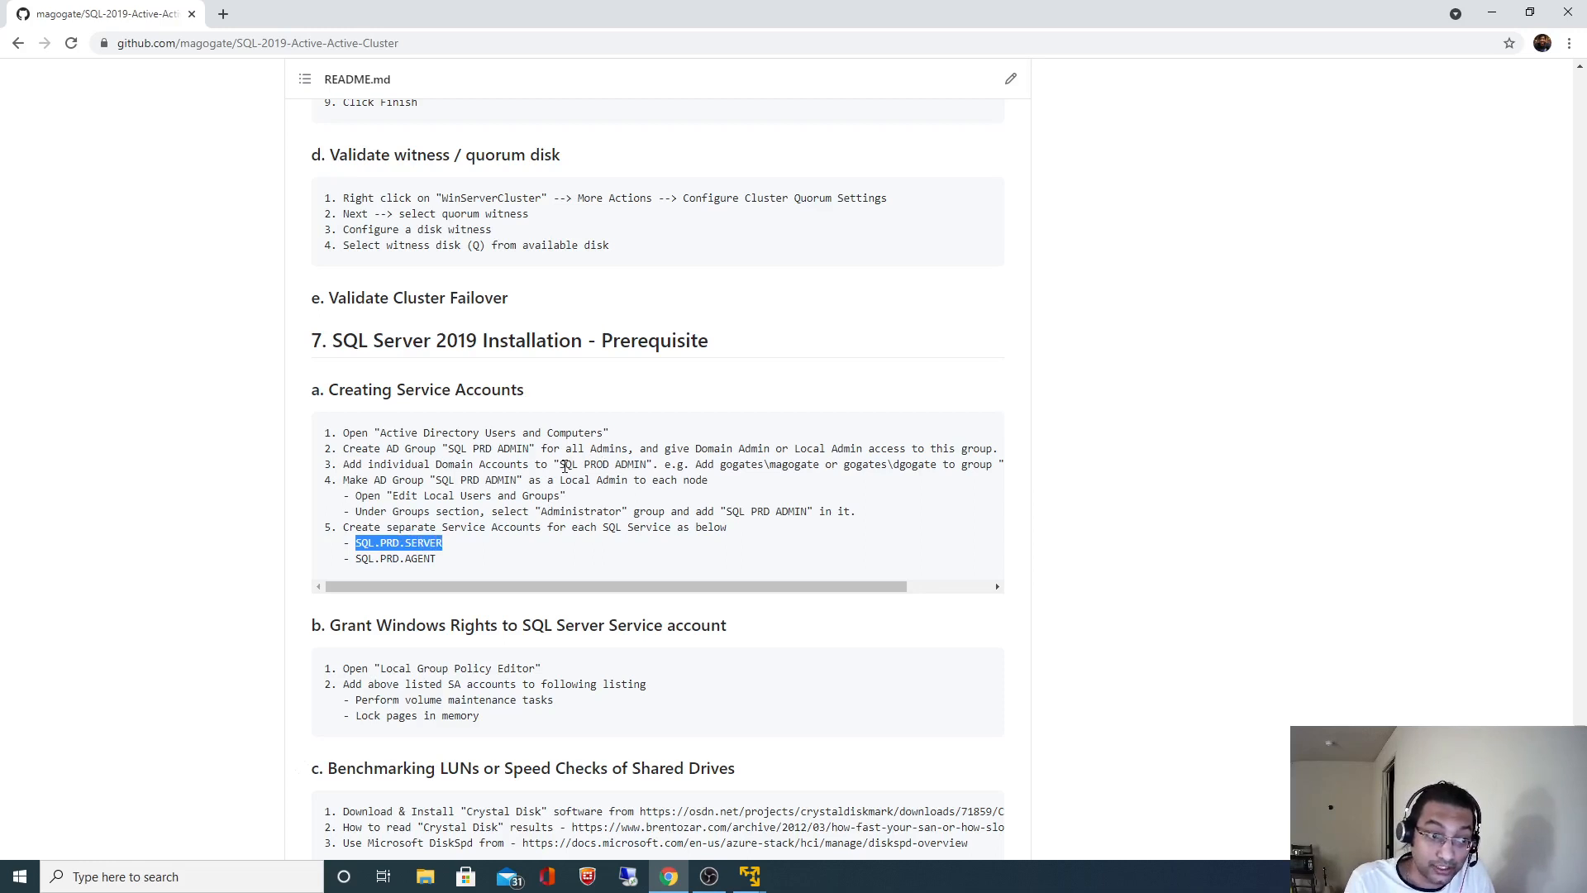
drag(560, 465, 649, 467)
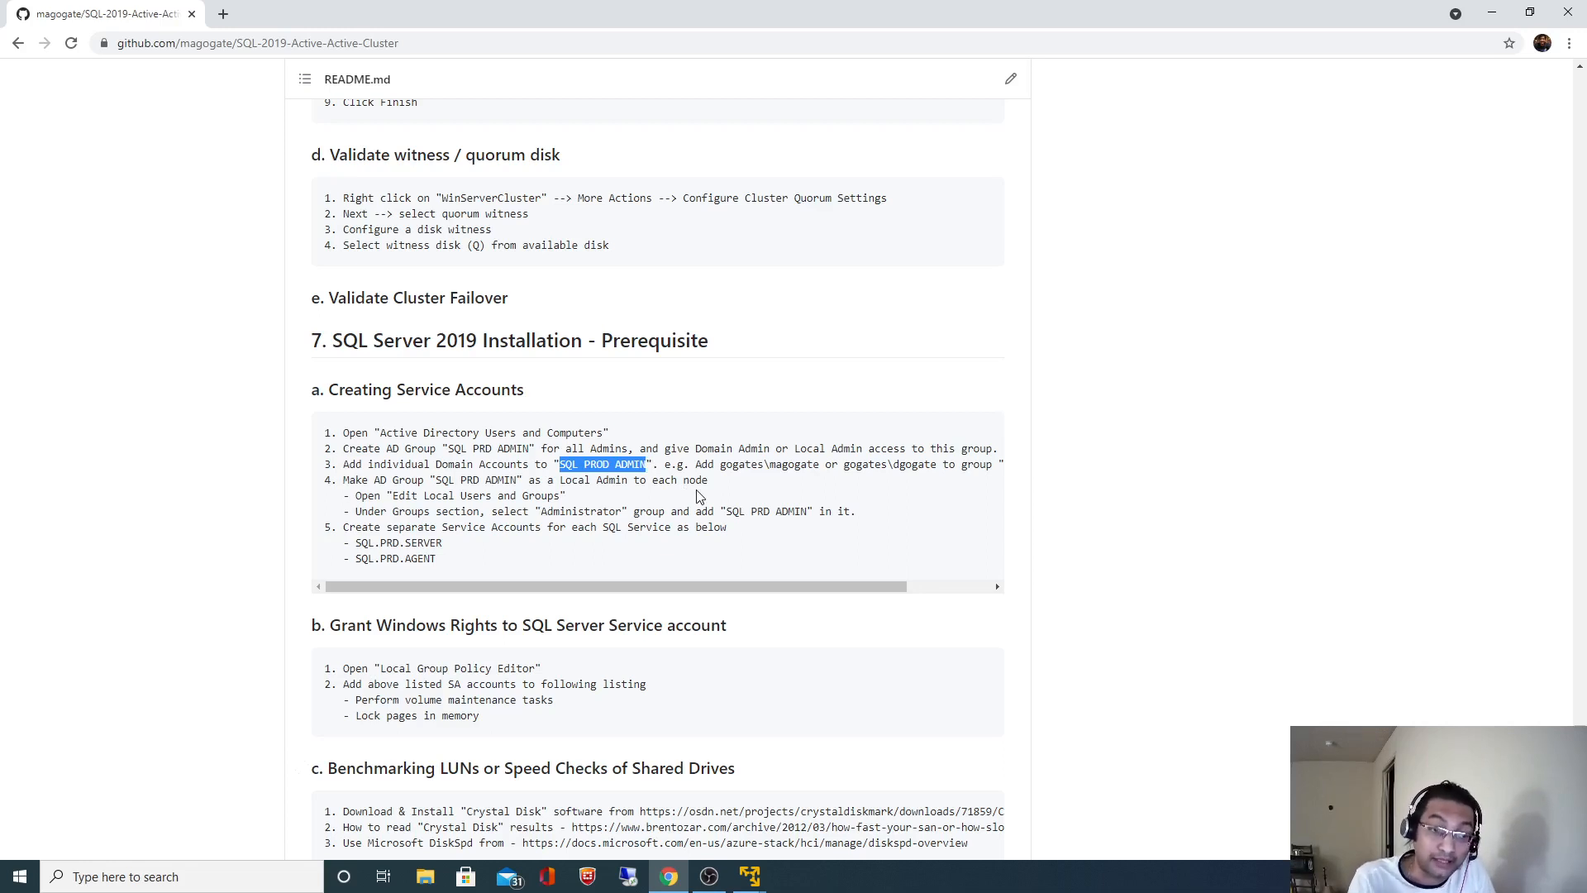
drag(361, 543, 435, 557)
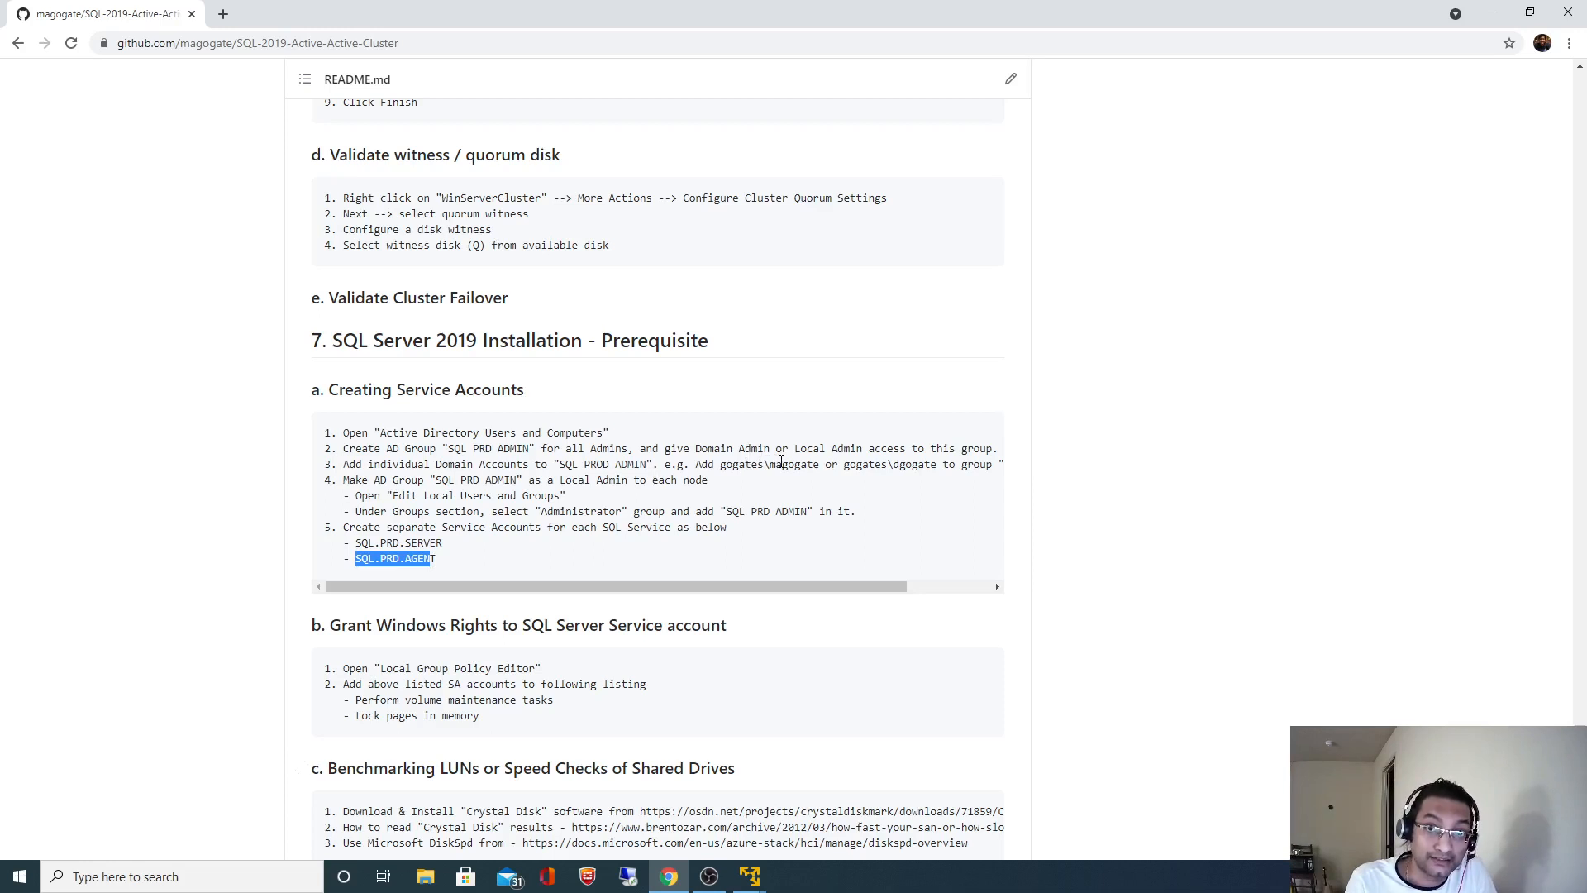
drag(561, 464, 649, 461)
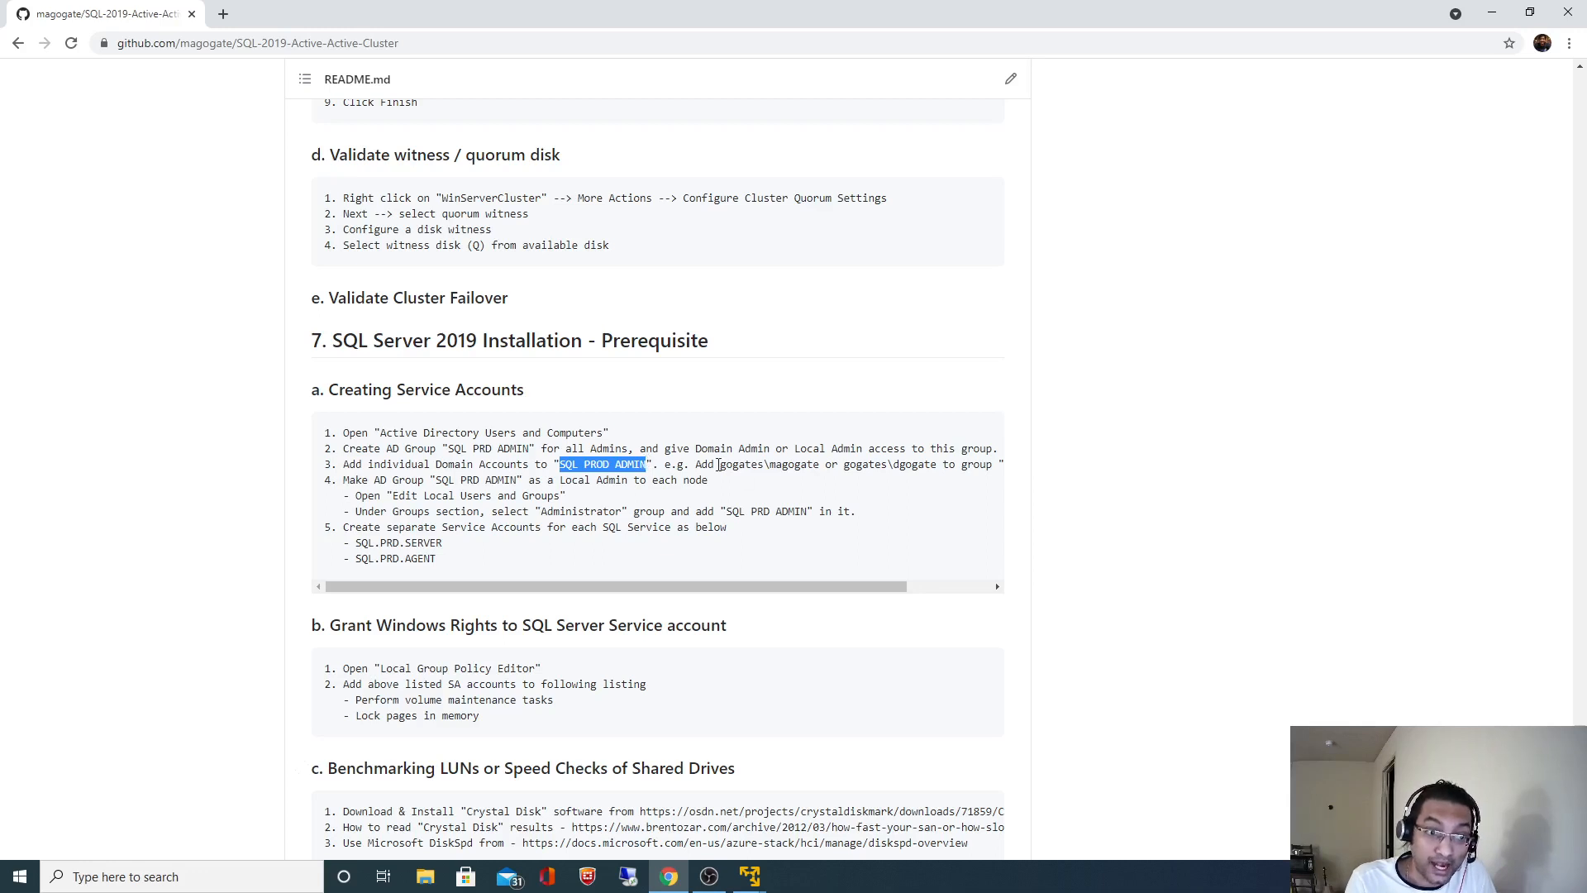
drag(716, 464, 912, 464)
drag(560, 464, 649, 464)
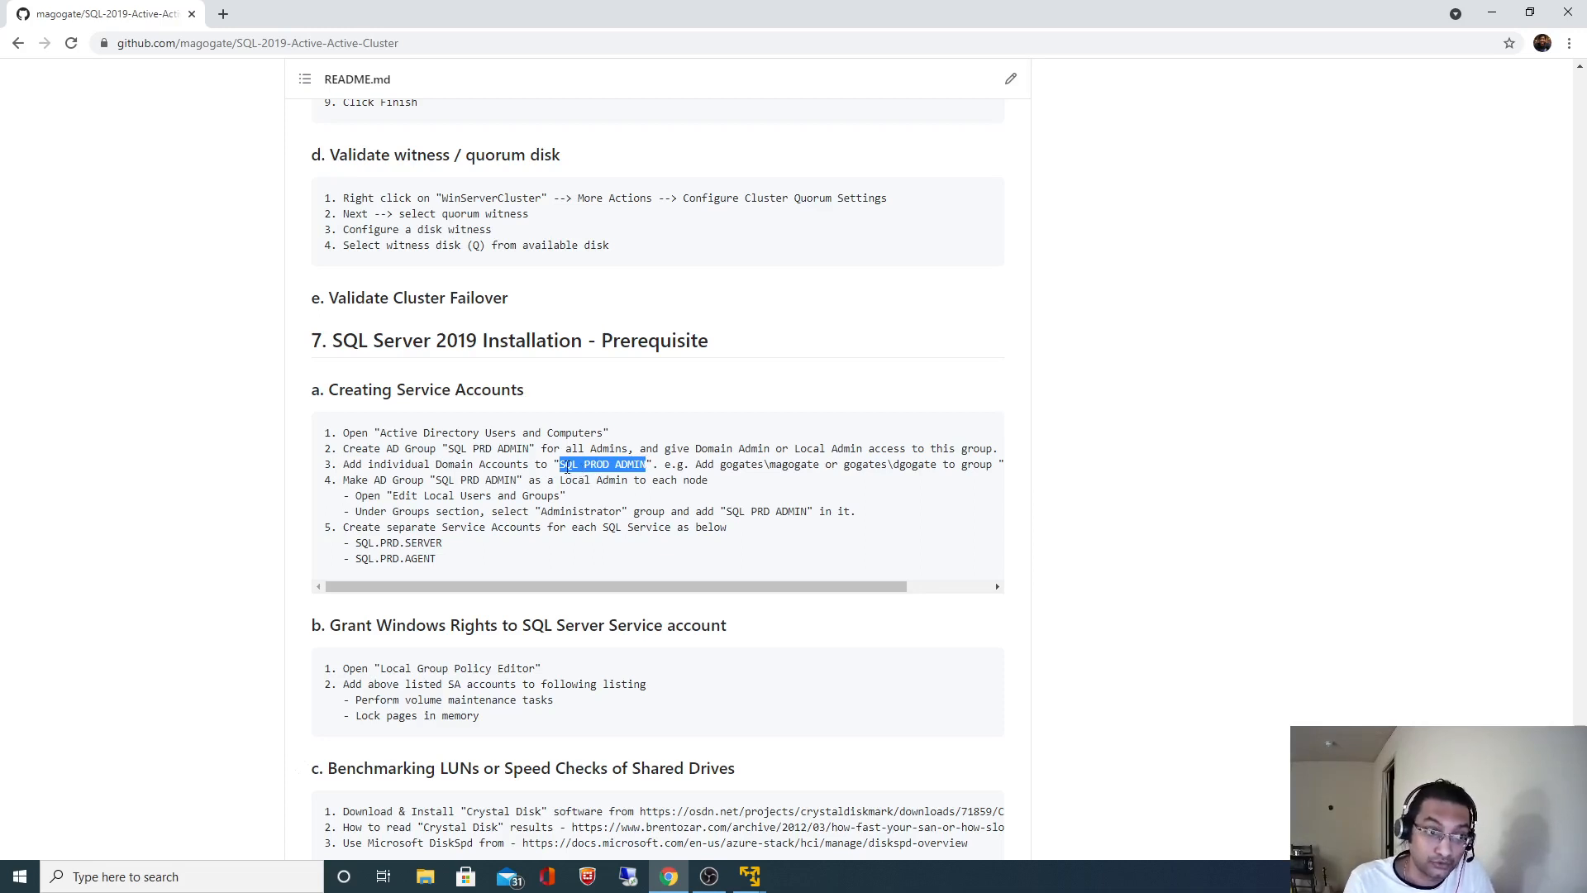
drag(343, 432, 424, 543)
drag(344, 670, 462, 716)
click(431, 471)
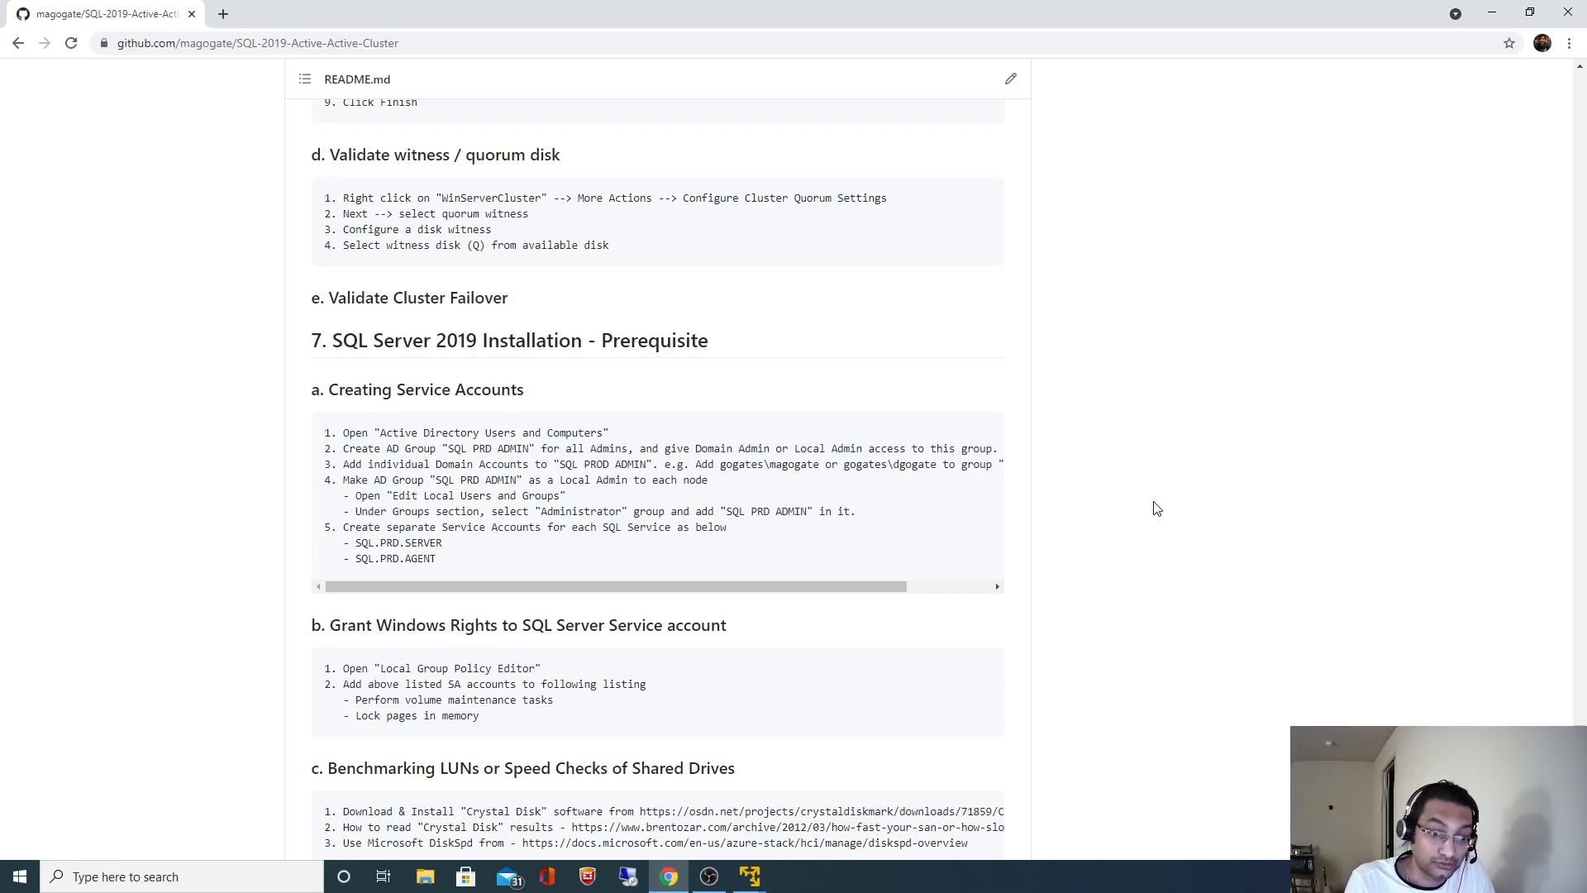
- Sign in to the Domain Controller VM with the administrator password
mouse_move(754, 880)
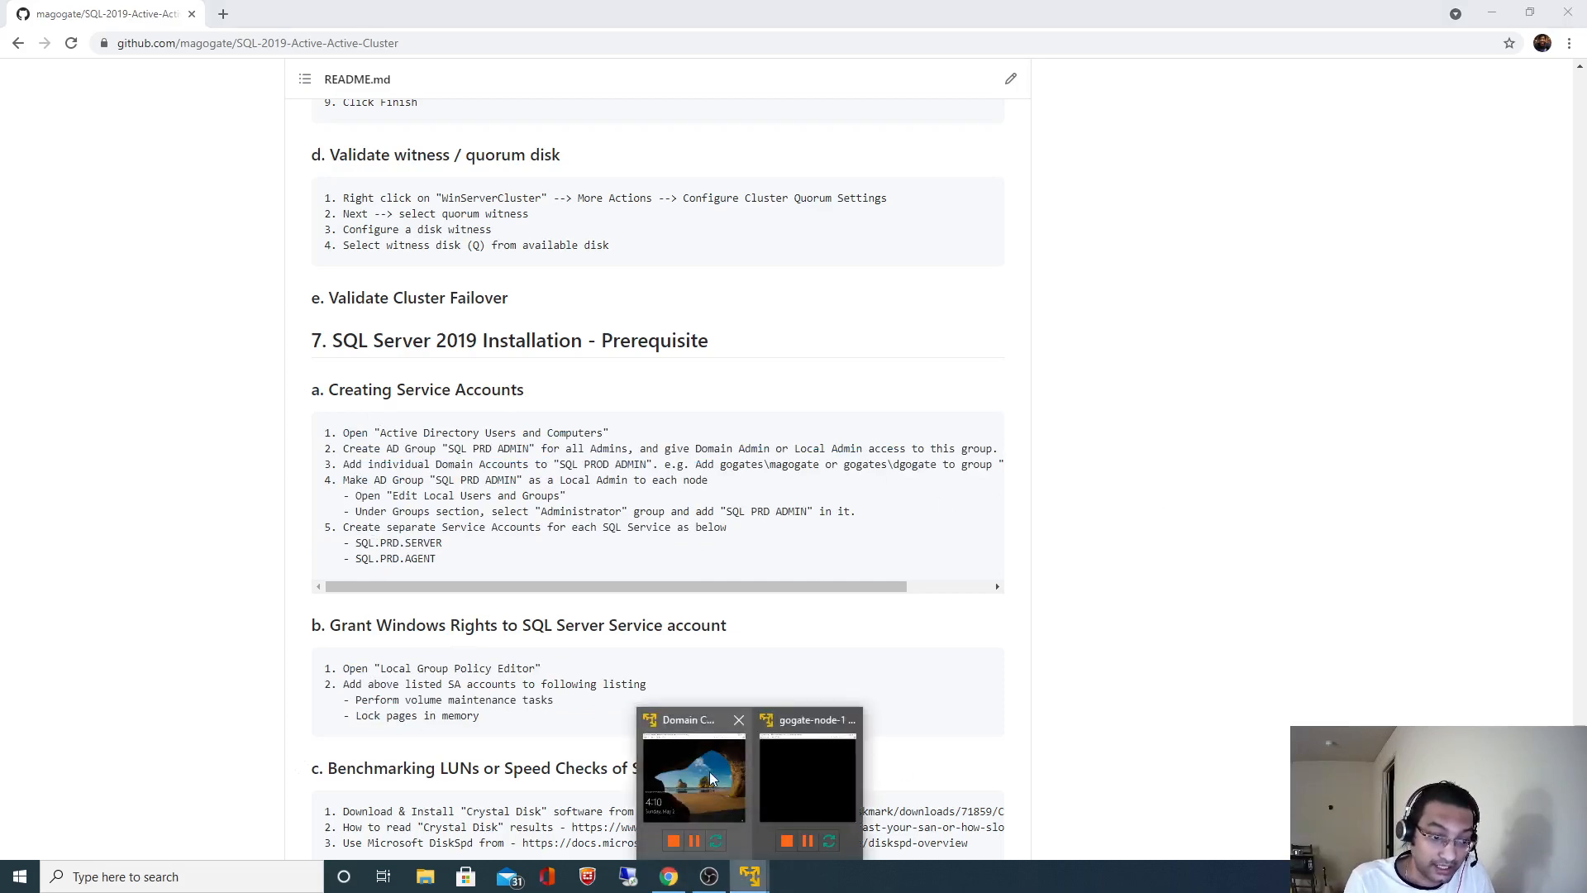
click(709, 771)
key(ctrl+alt+Insert)
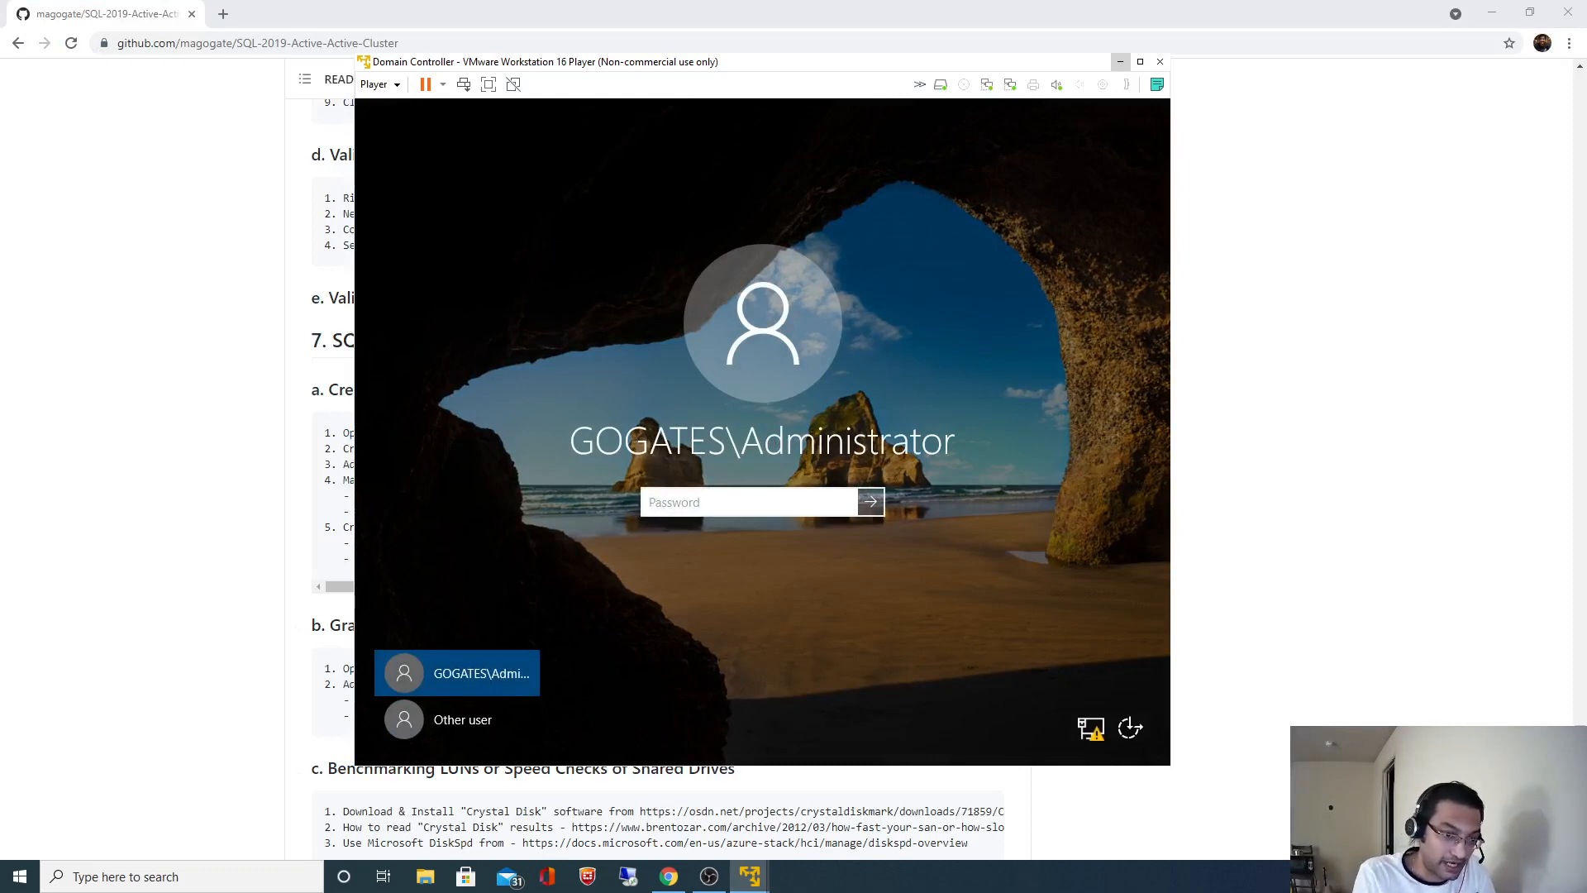
text(*********)
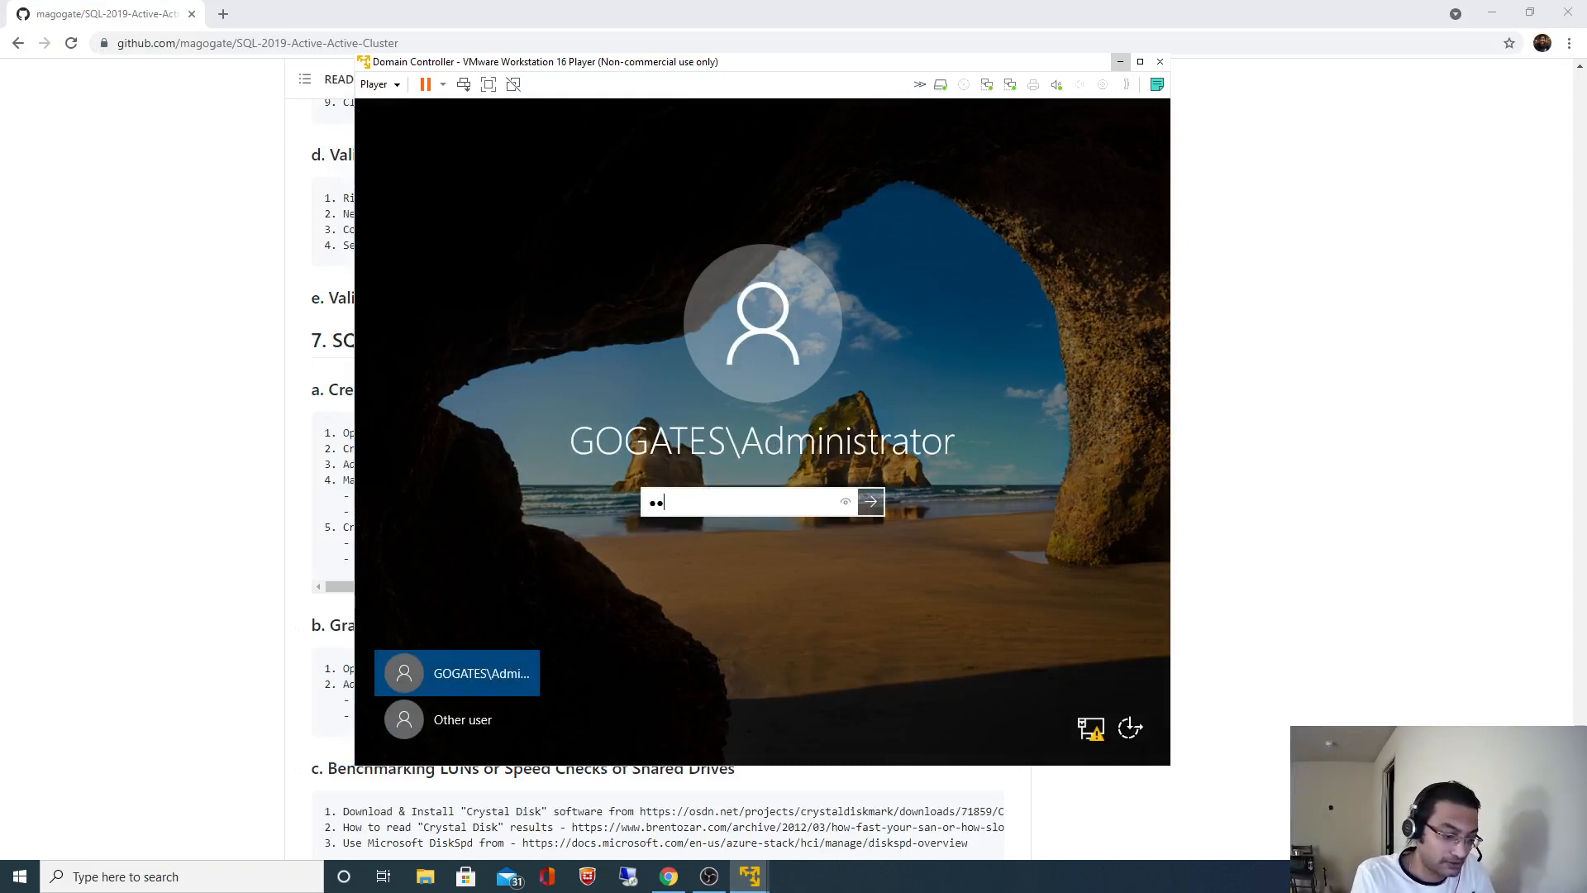
text(**)
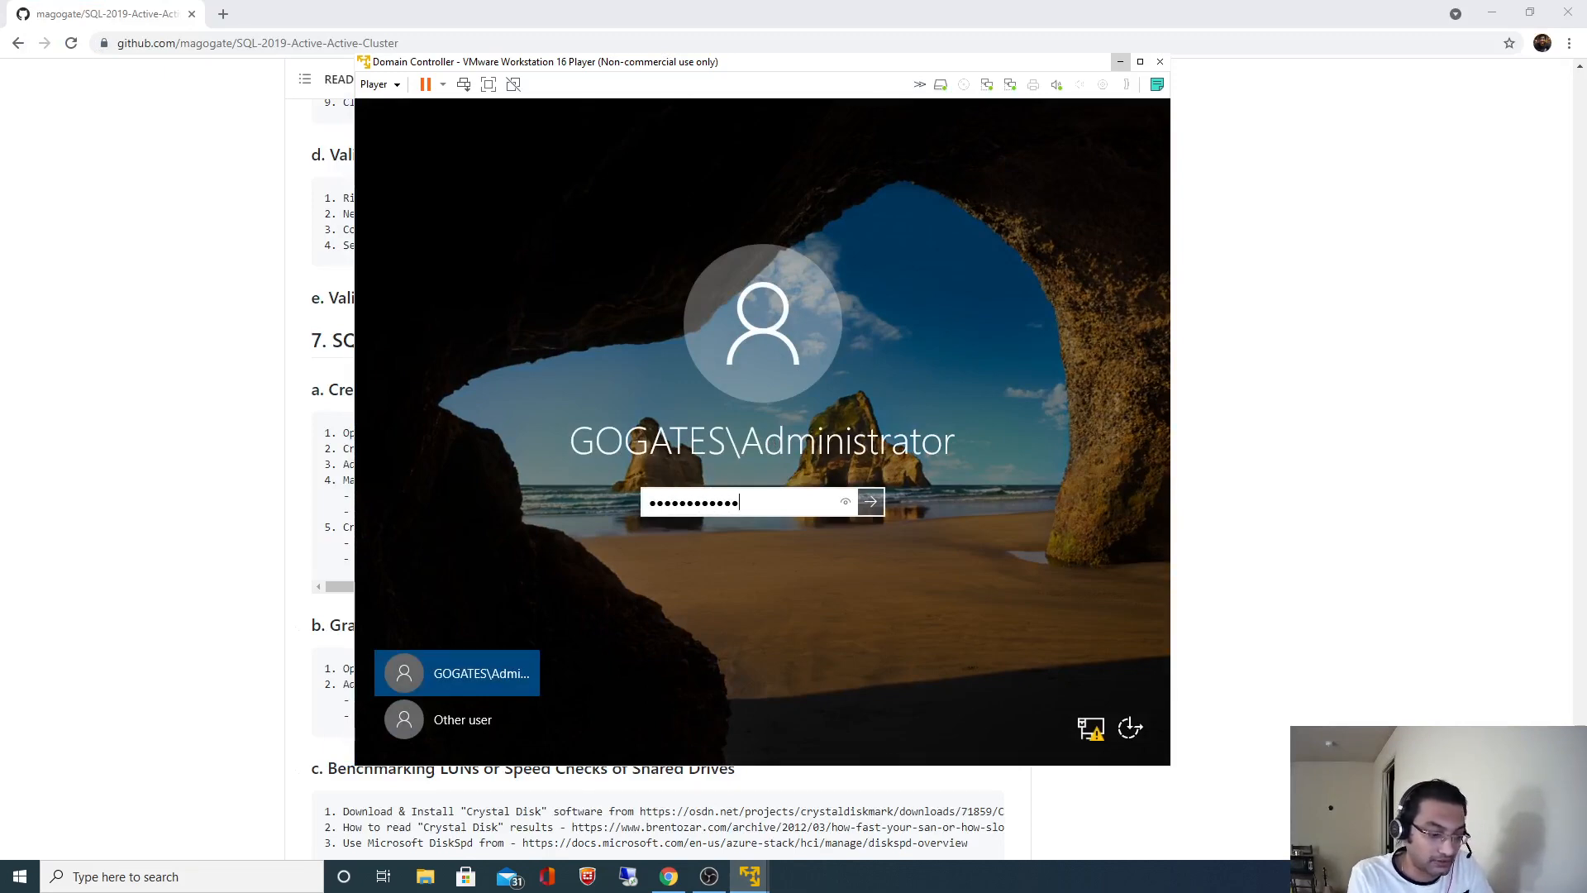
key(Return)
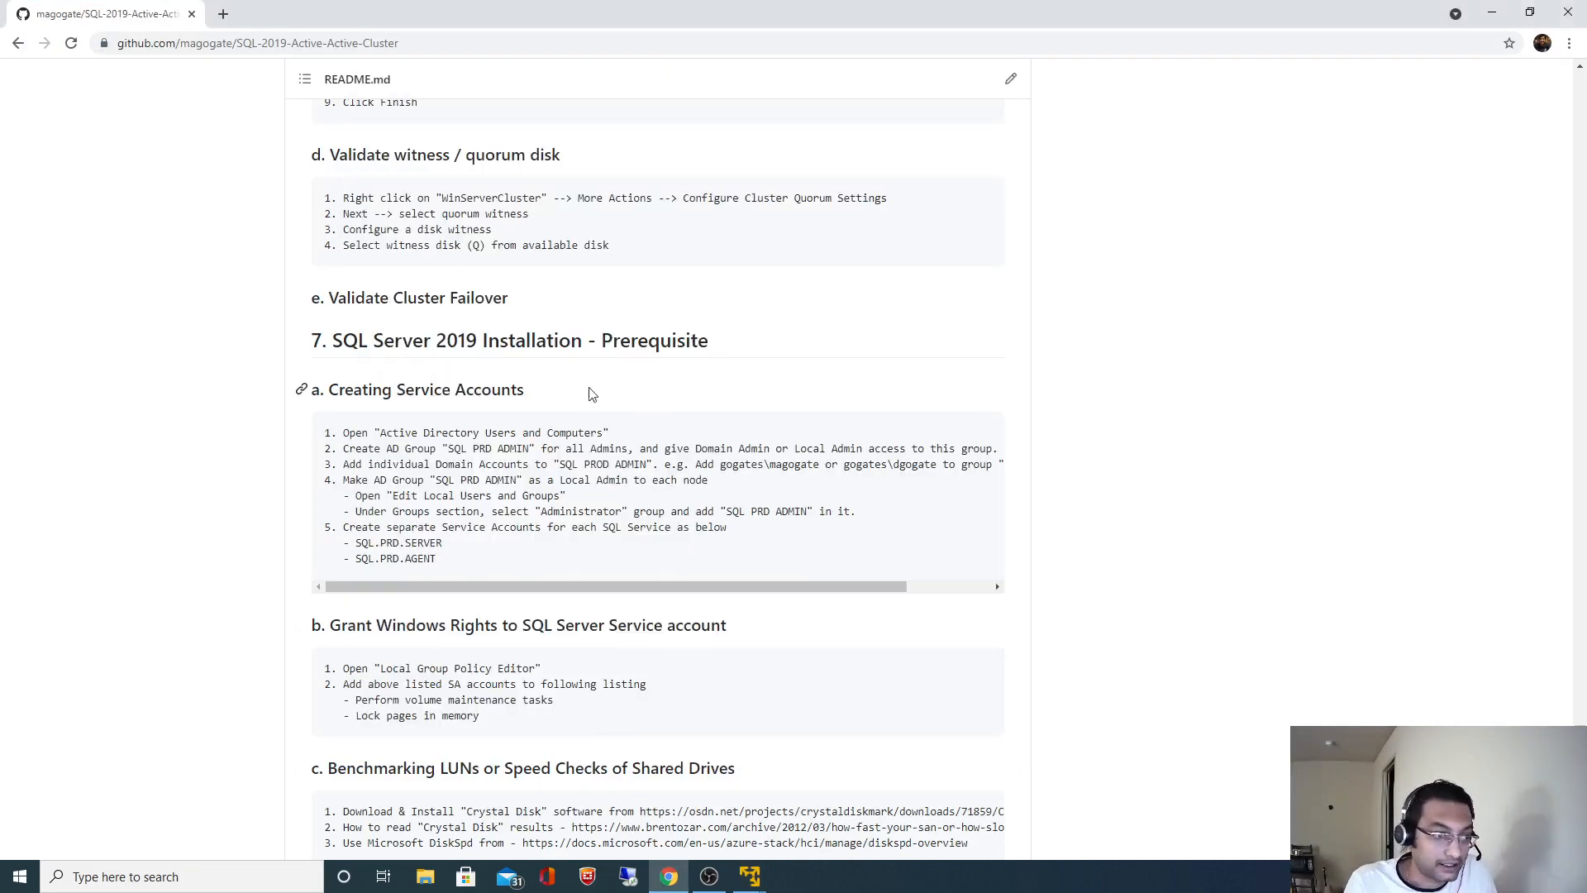
- Dismiss the Windows Admin Center notice, close Server Manager and maximize the VM window
drag(380, 434, 603, 438)
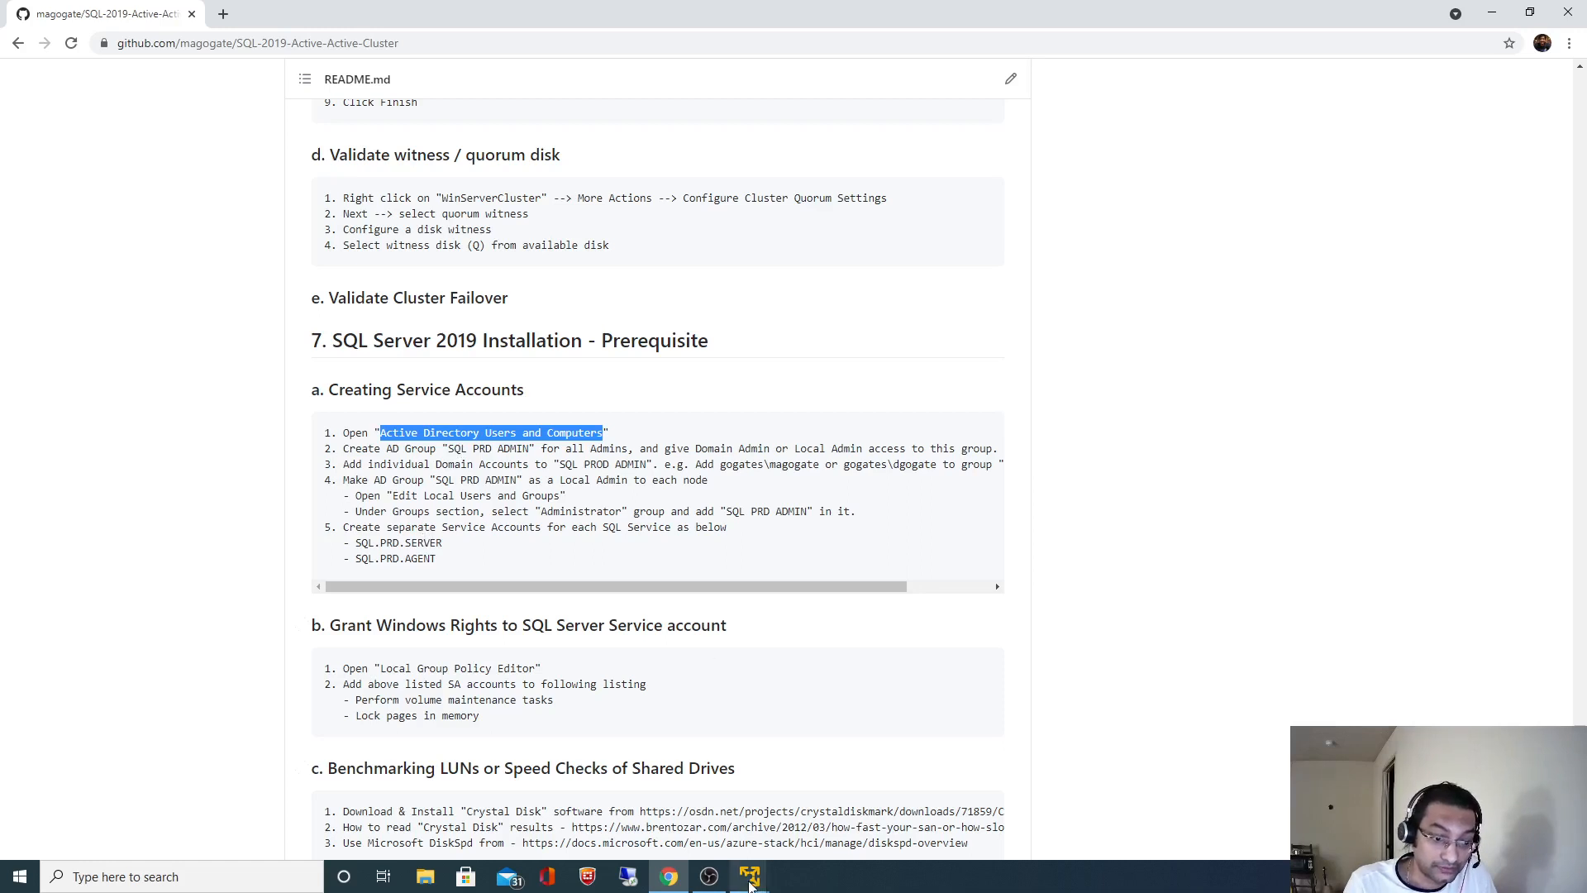
mouse_move(750, 876)
click(715, 804)
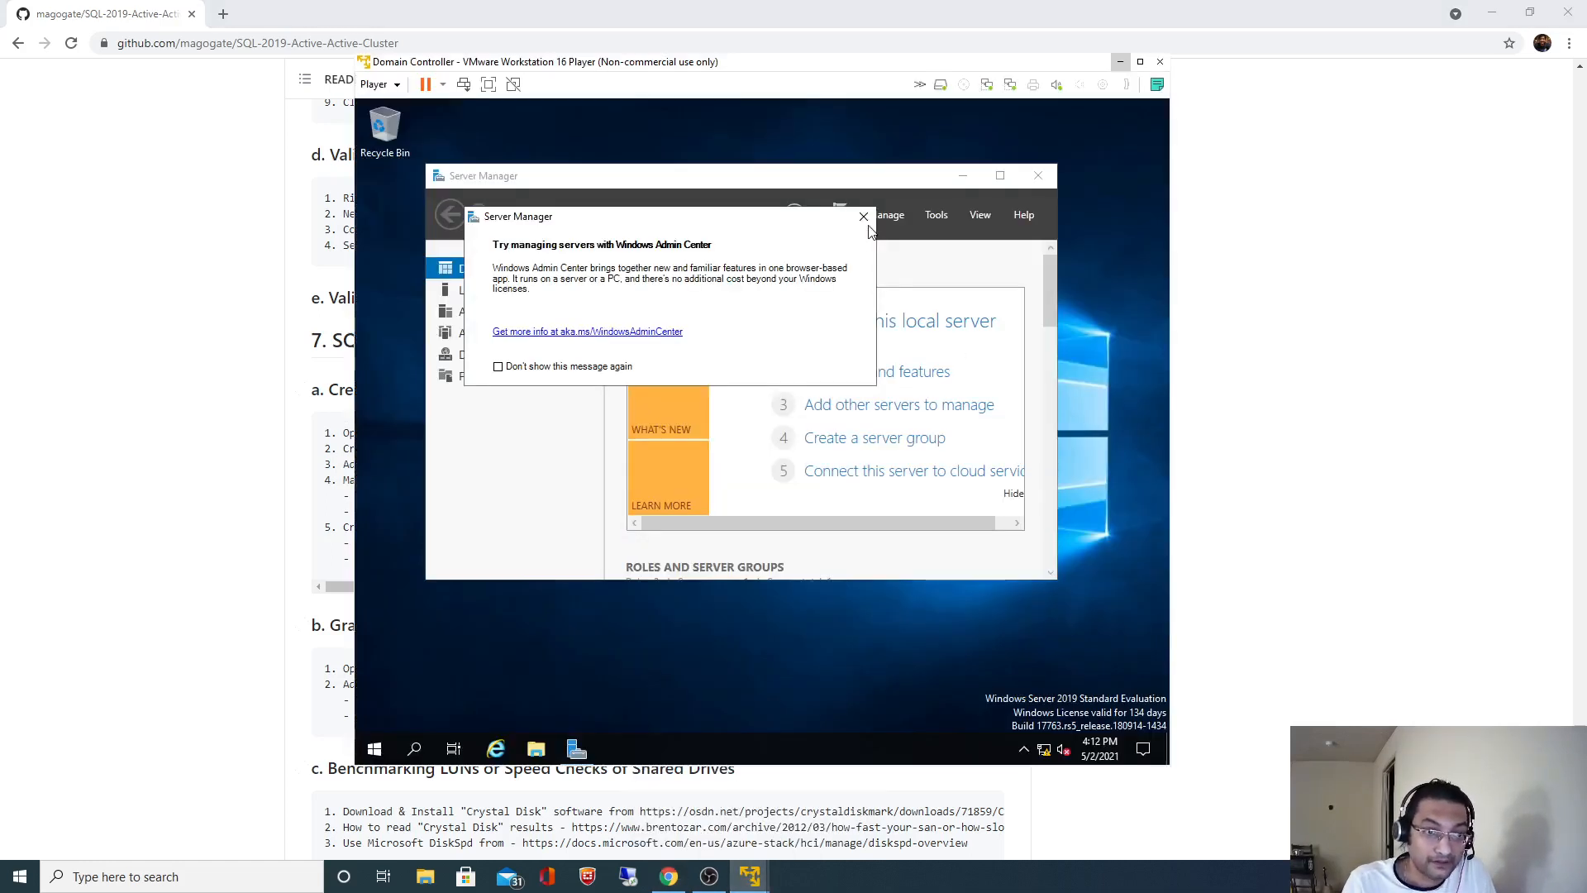
click(864, 217)
click(1039, 176)
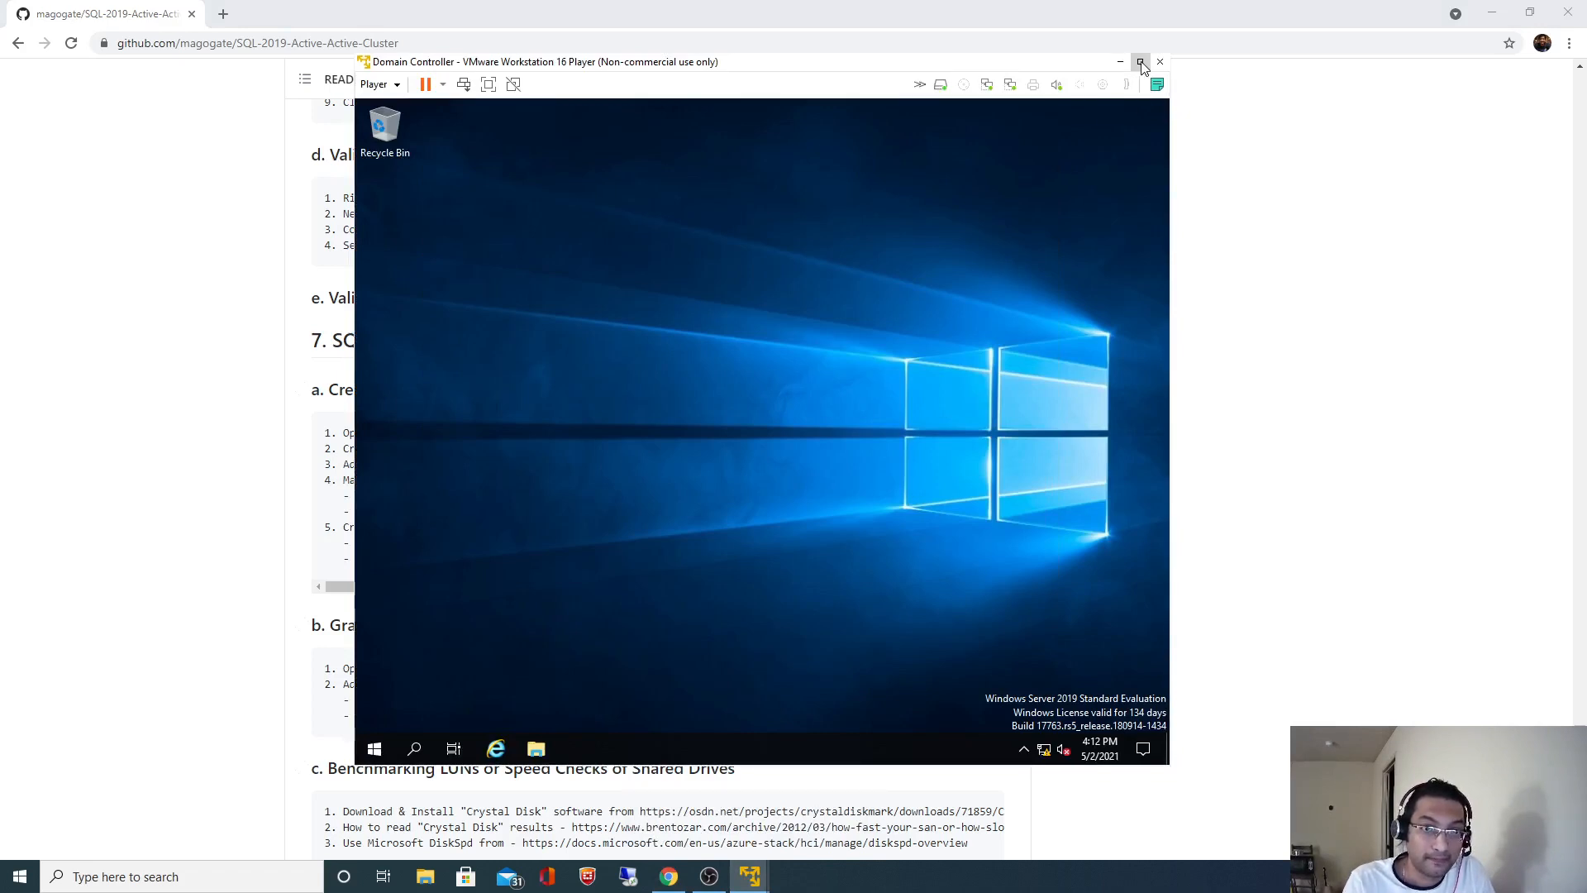
click(1140, 61)
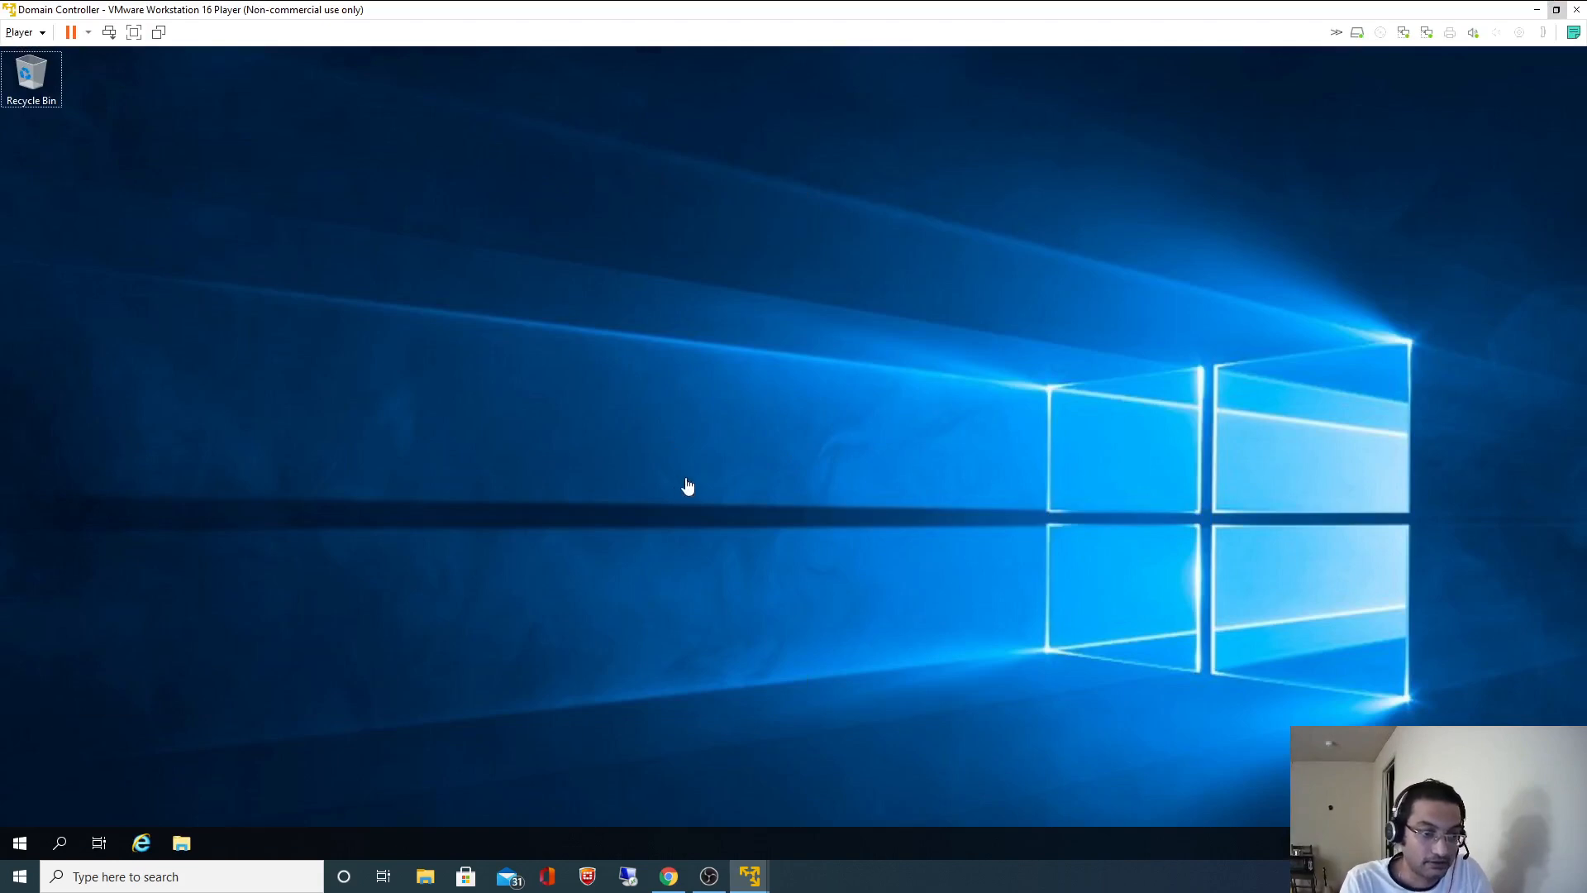
- Copy 'Active Directory Users and Computers' from the README and launch it via the guest search
click(669, 876)
right_click(458, 436)
click(486, 447)
click(750, 876)
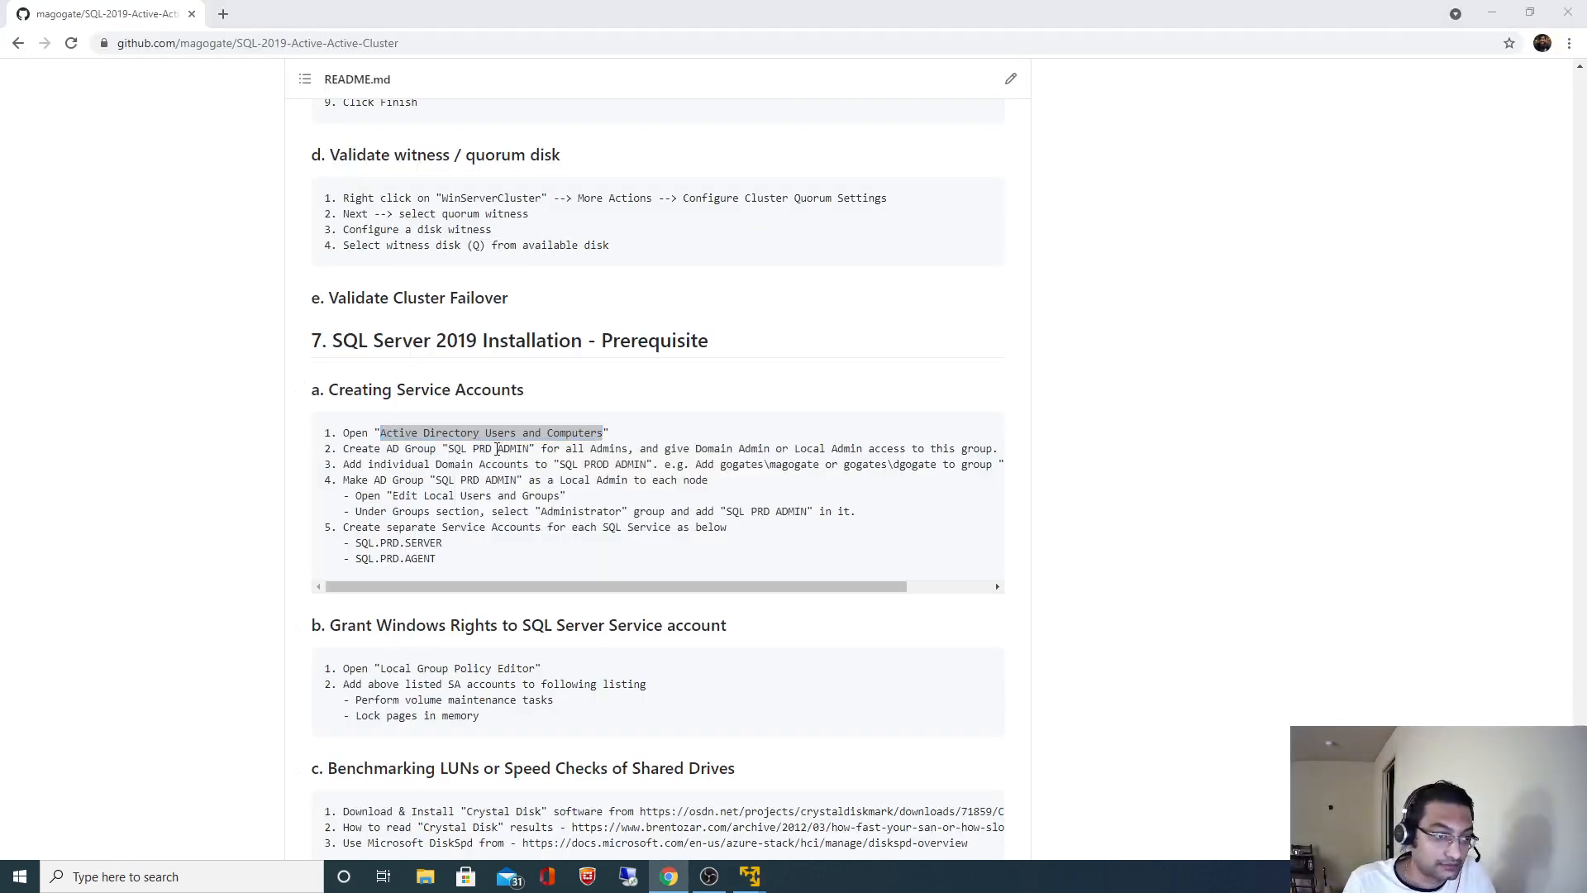
click(61, 845)
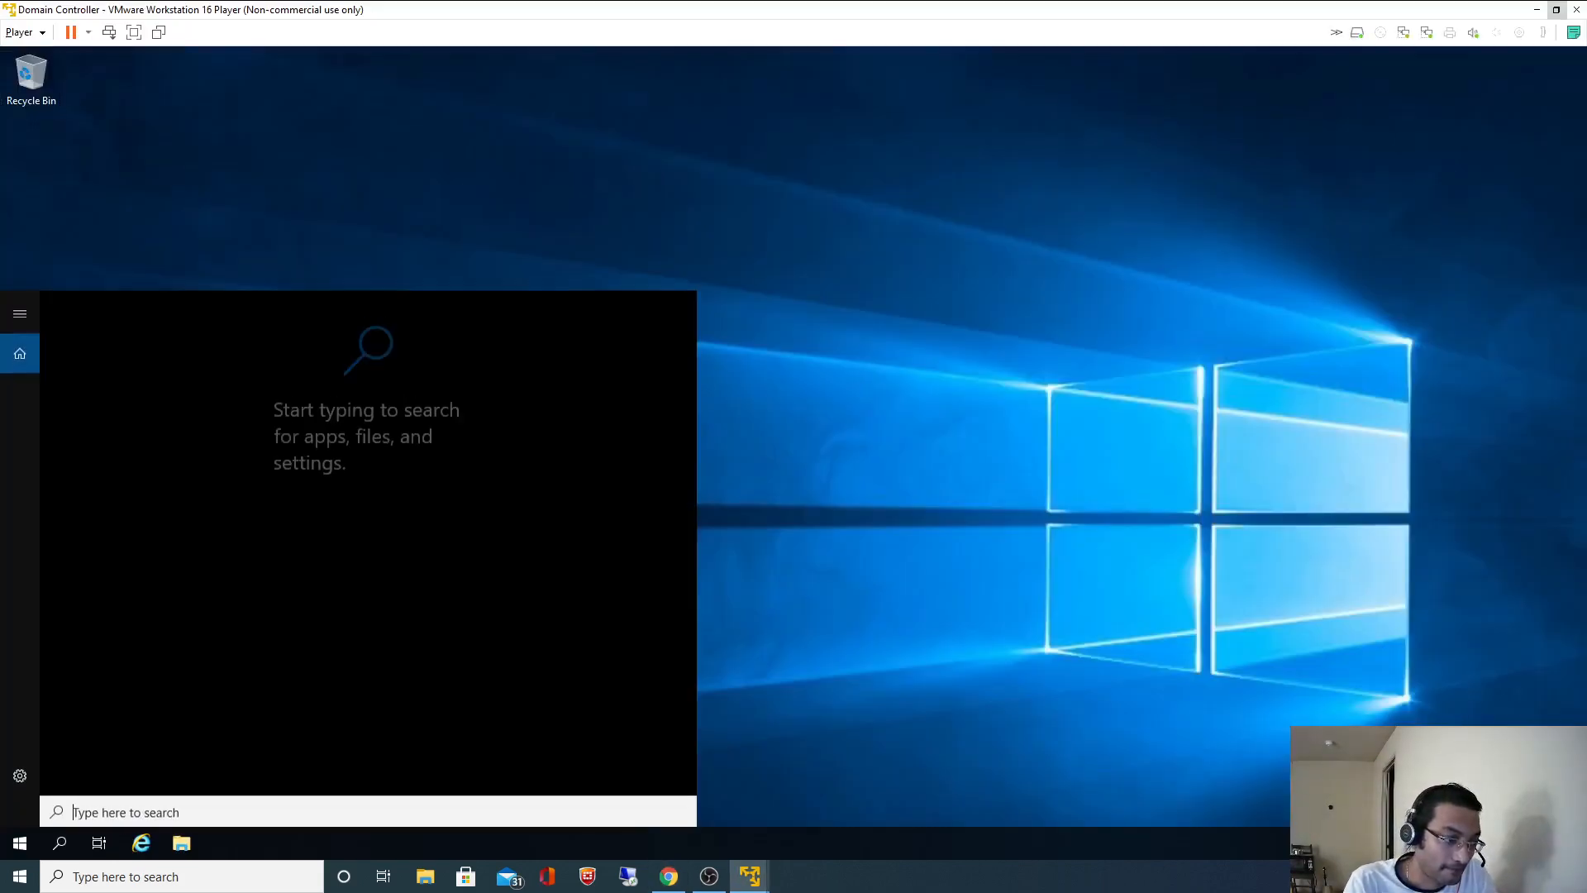
key(ctrl+v)
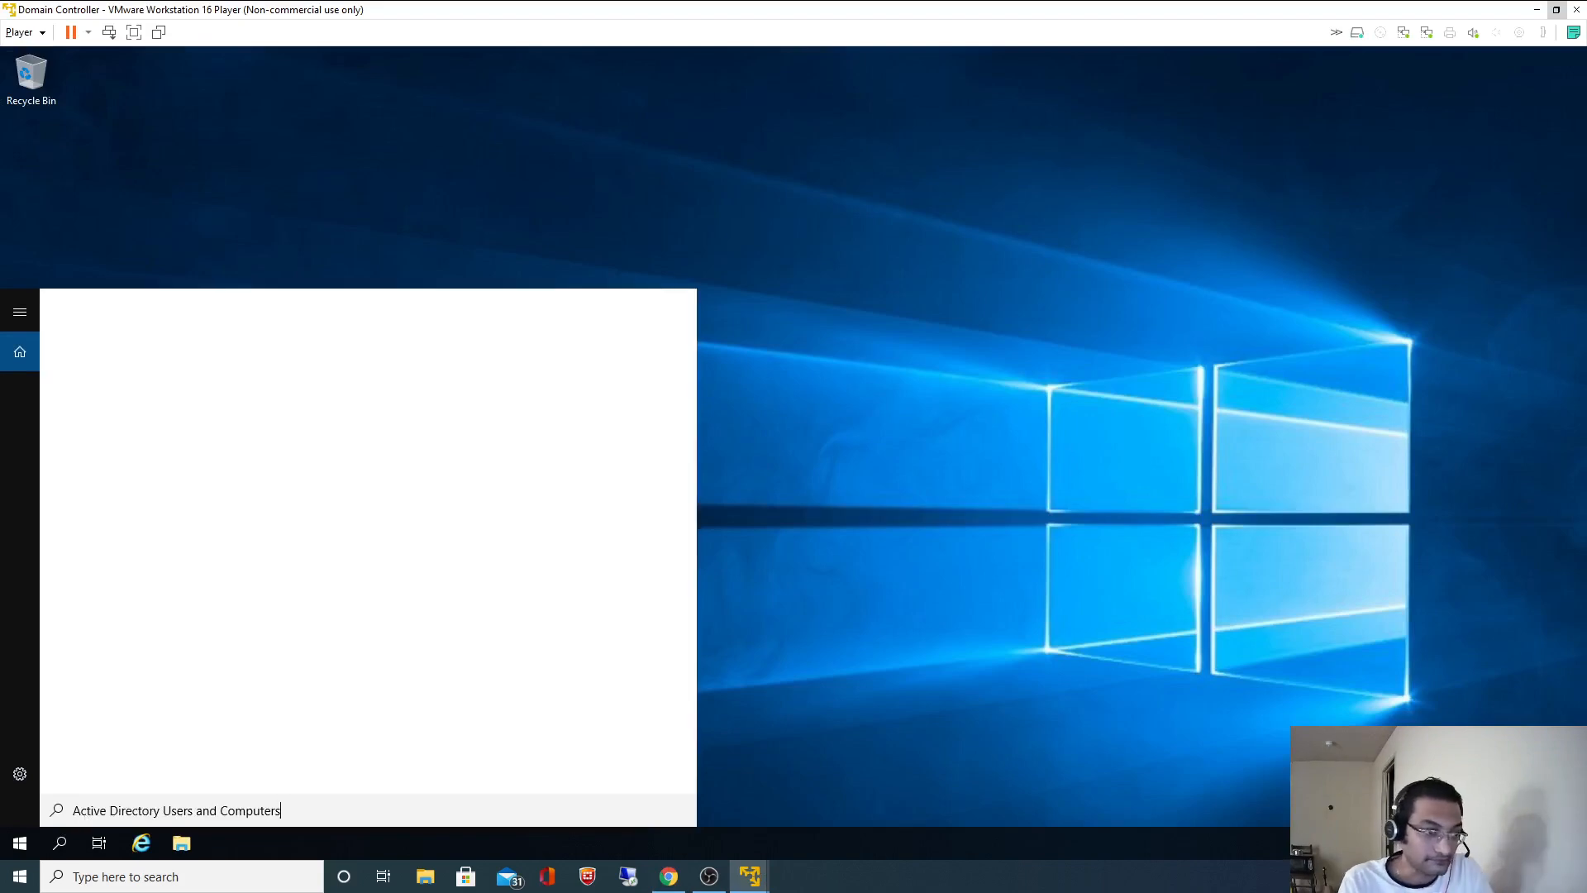
click(197, 380)
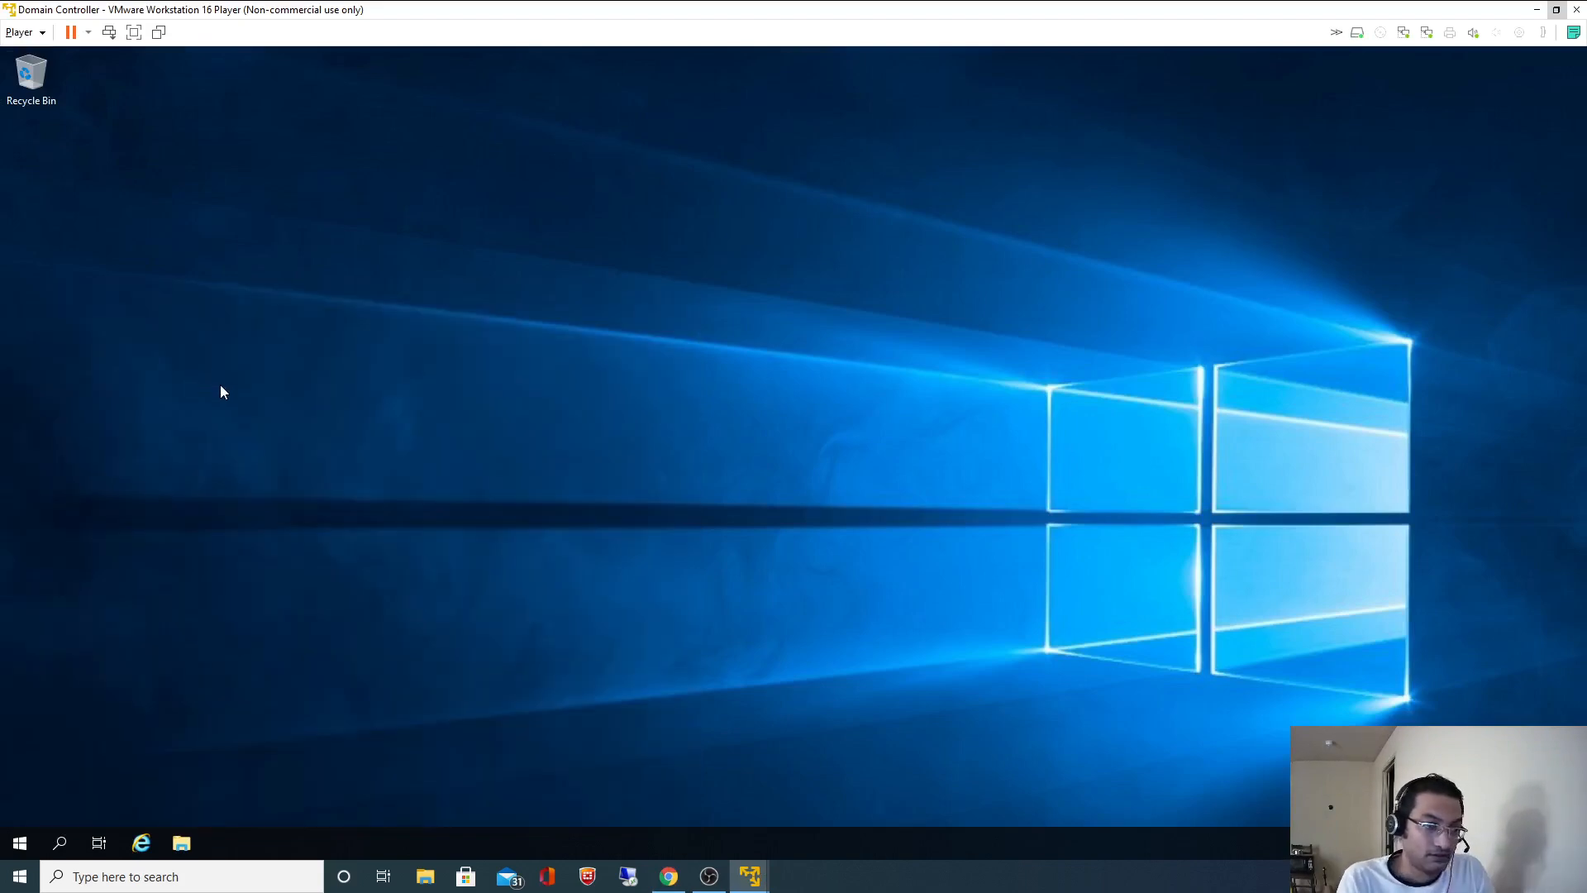
- Check the SQL PRD ADMIN group name in the README, then maximize Active Directory Users and Computers
click(669, 876)
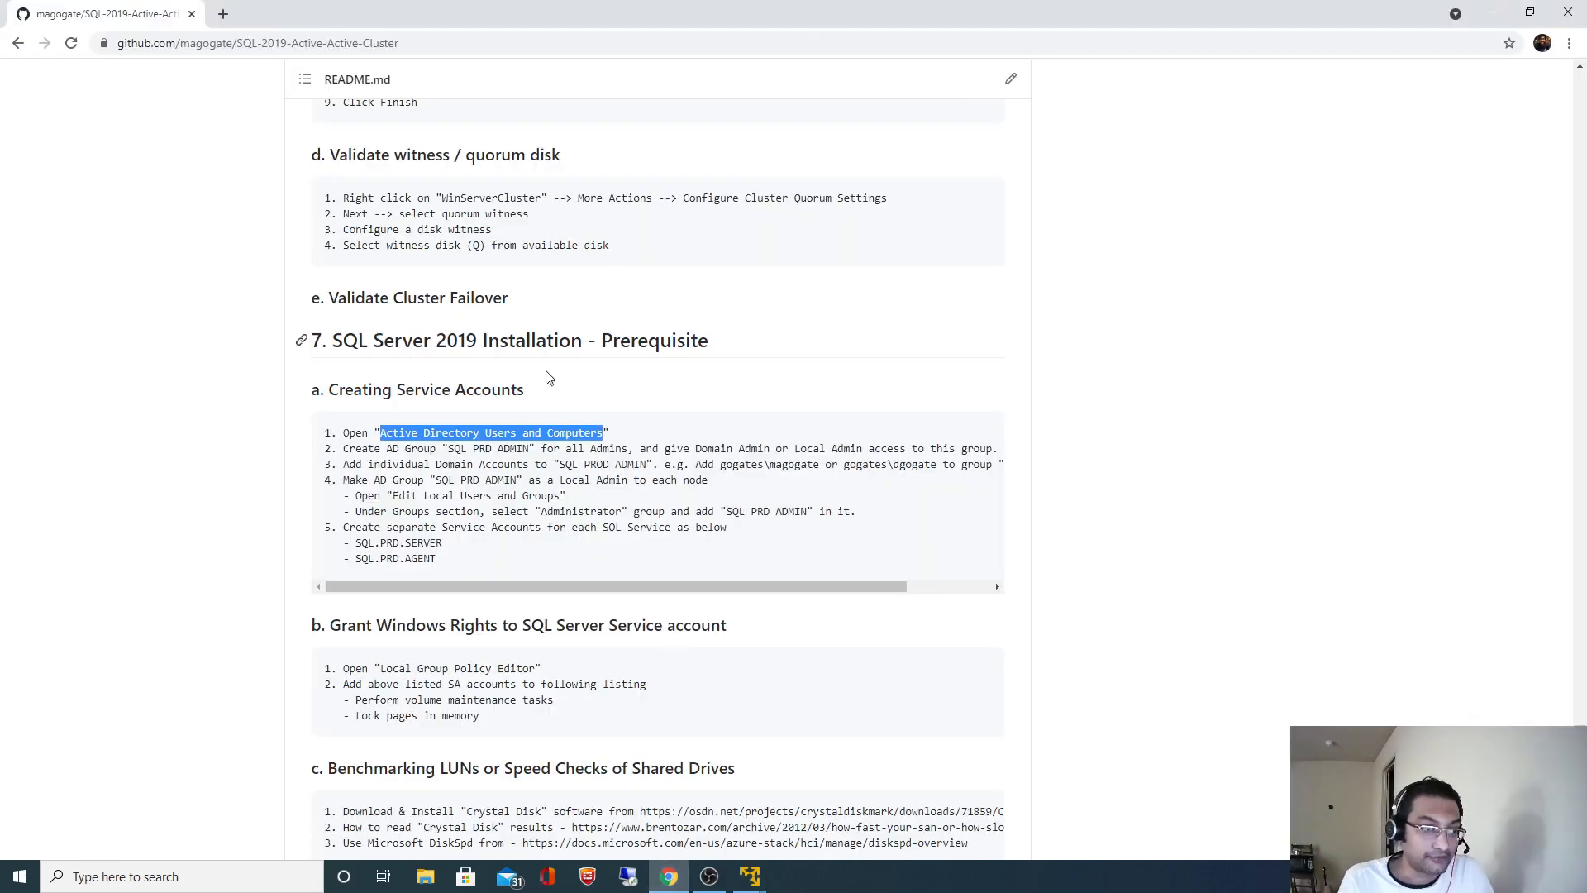
drag(449, 450, 531, 447)
key(ctrl+c)
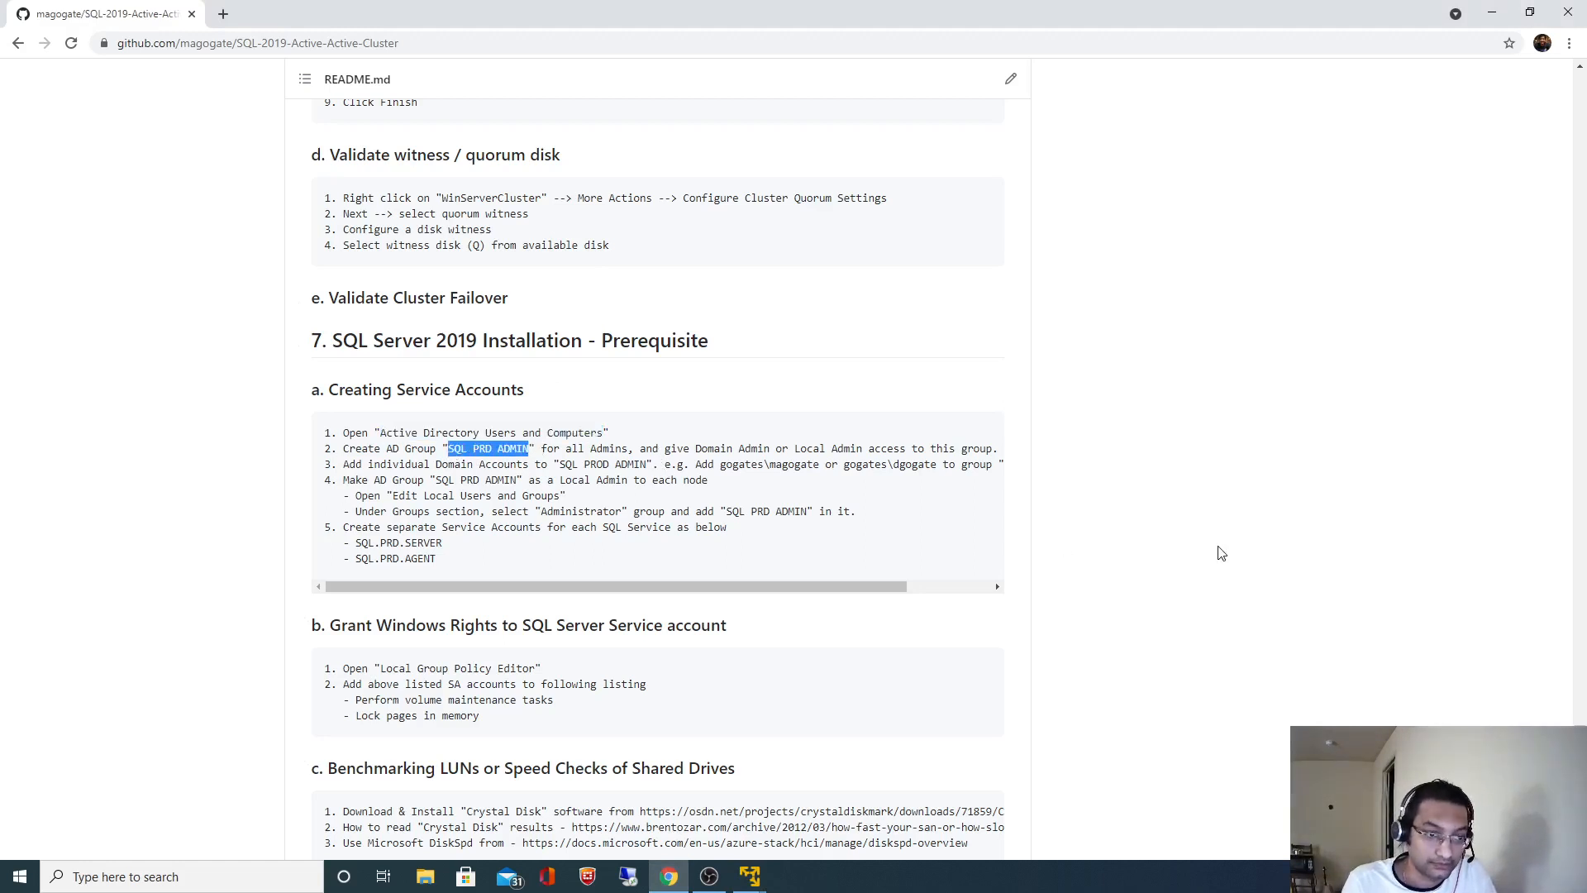
click(1278, 539)
click(750, 874)
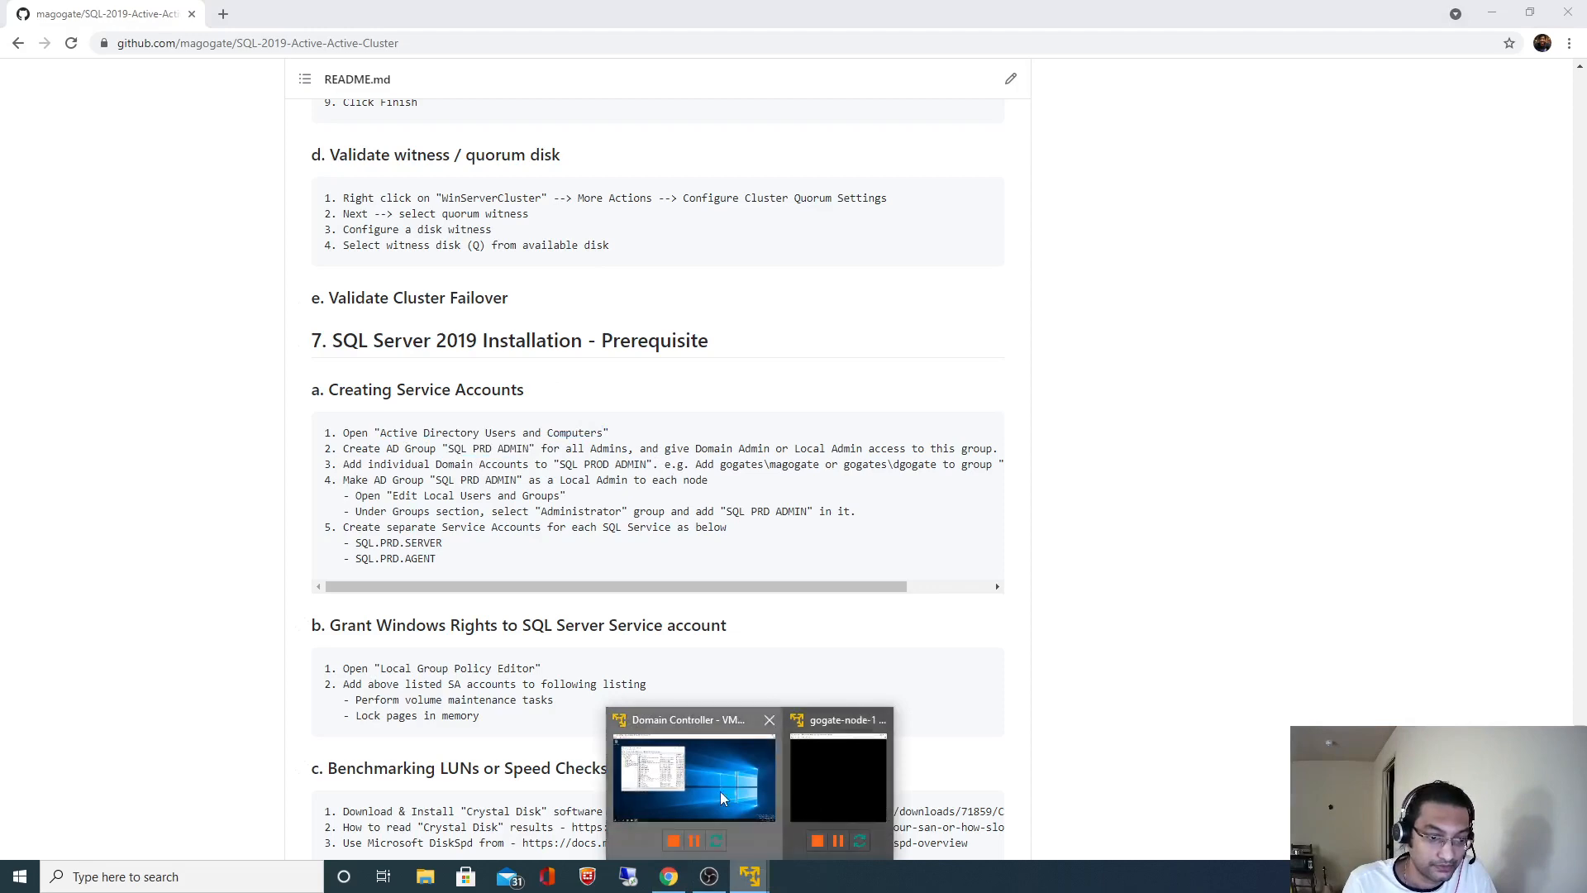
click(721, 791)
click(644, 132)
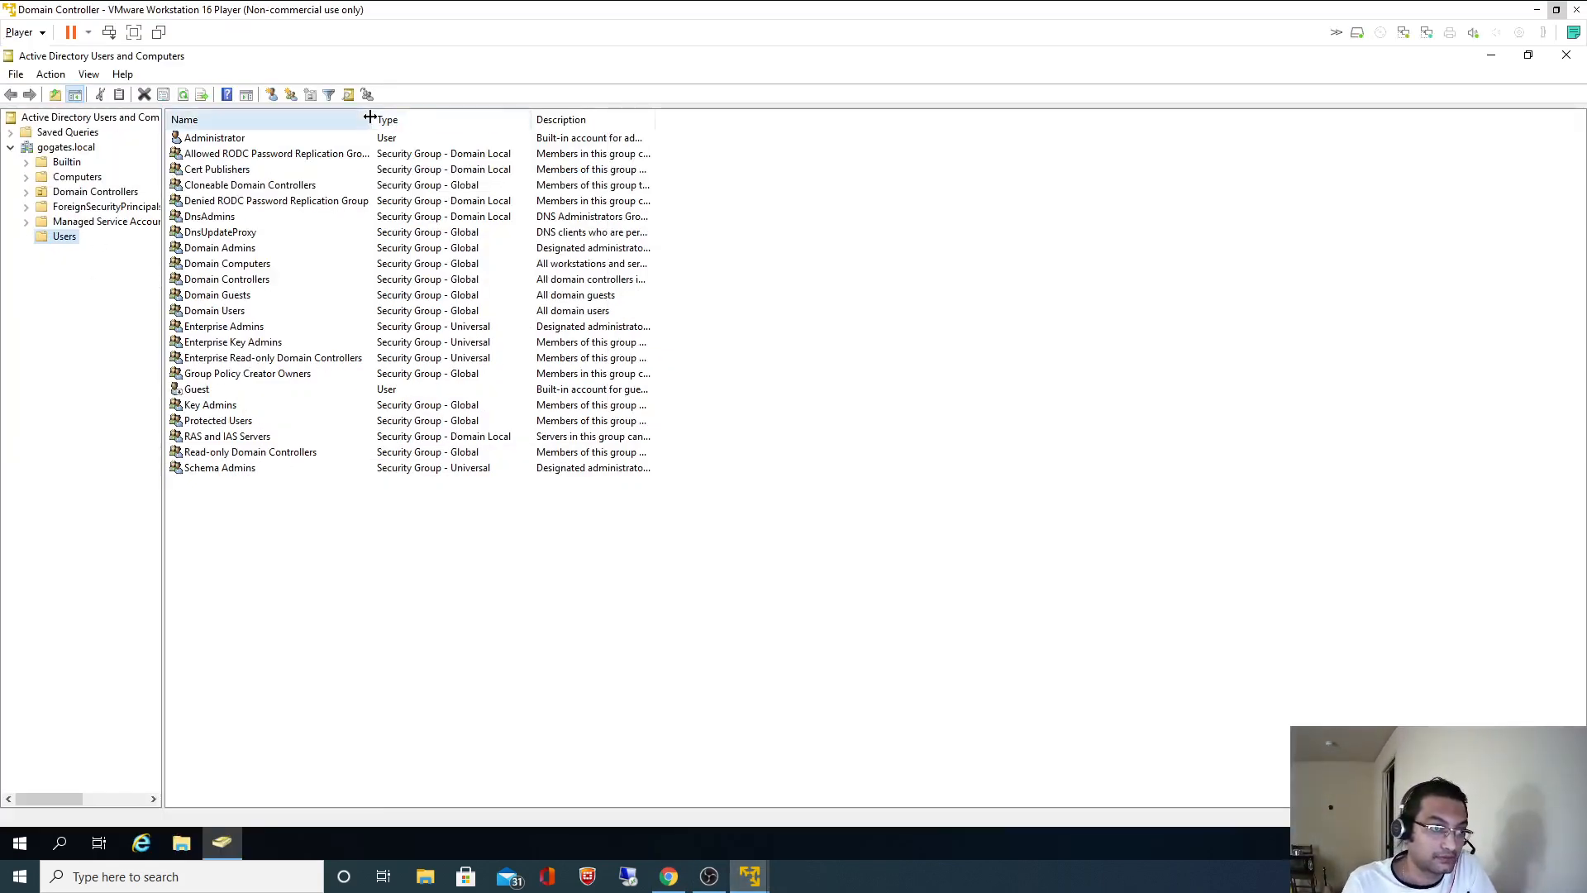
- Widen the Name and Type columns and create the group SQL PRD ADMIN in Users
drag(370, 117, 517, 116)
drag(686, 113, 881, 116)
right_click(293, 564)
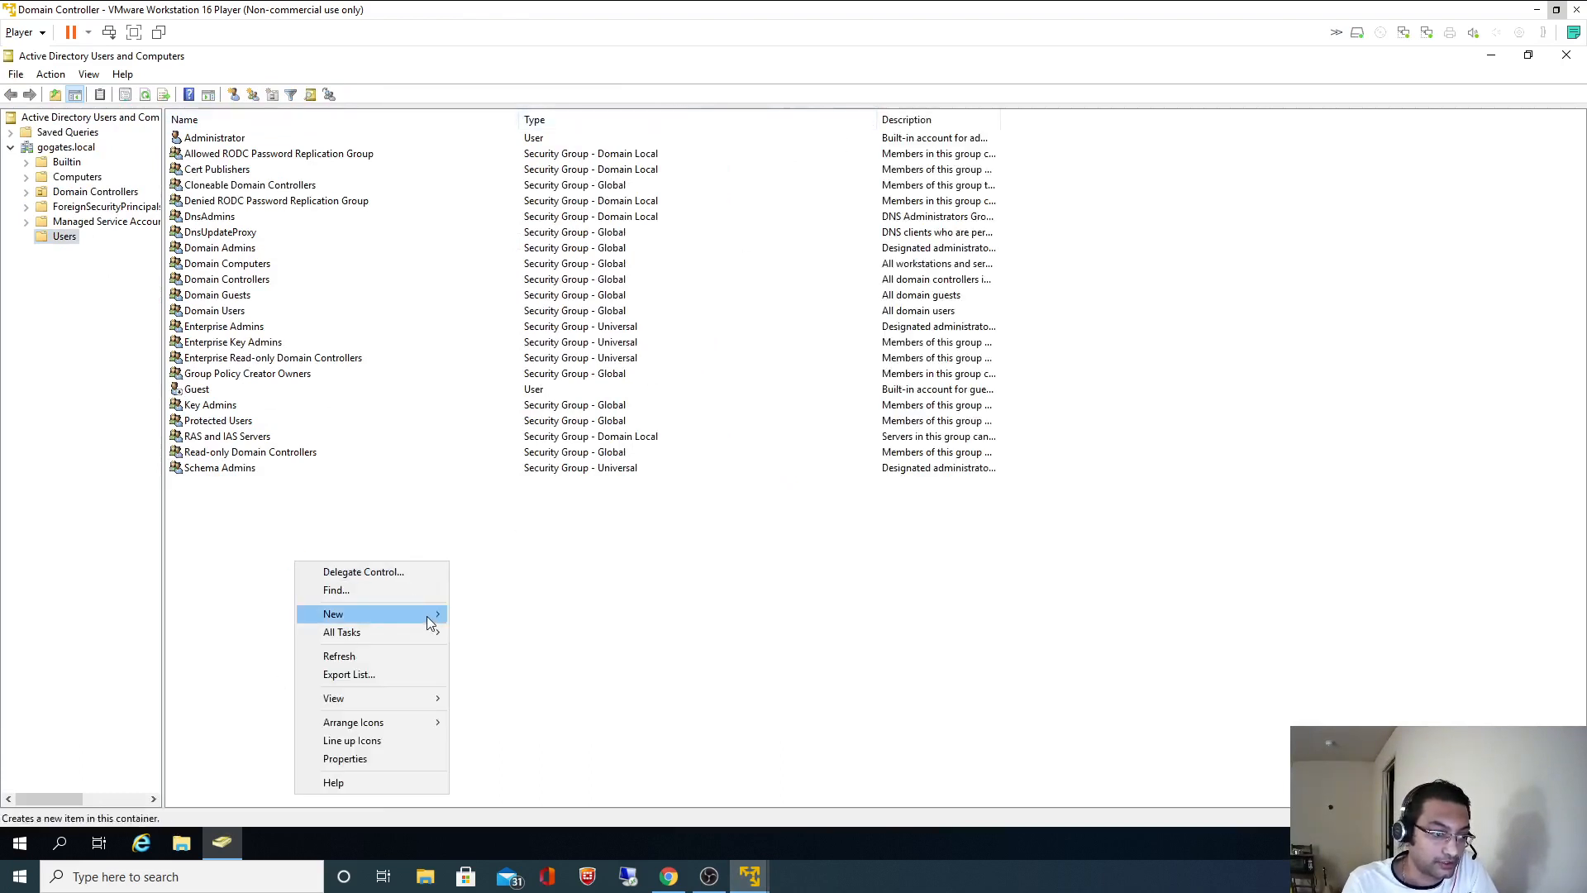
mouse_move(425, 614)
click(497, 650)
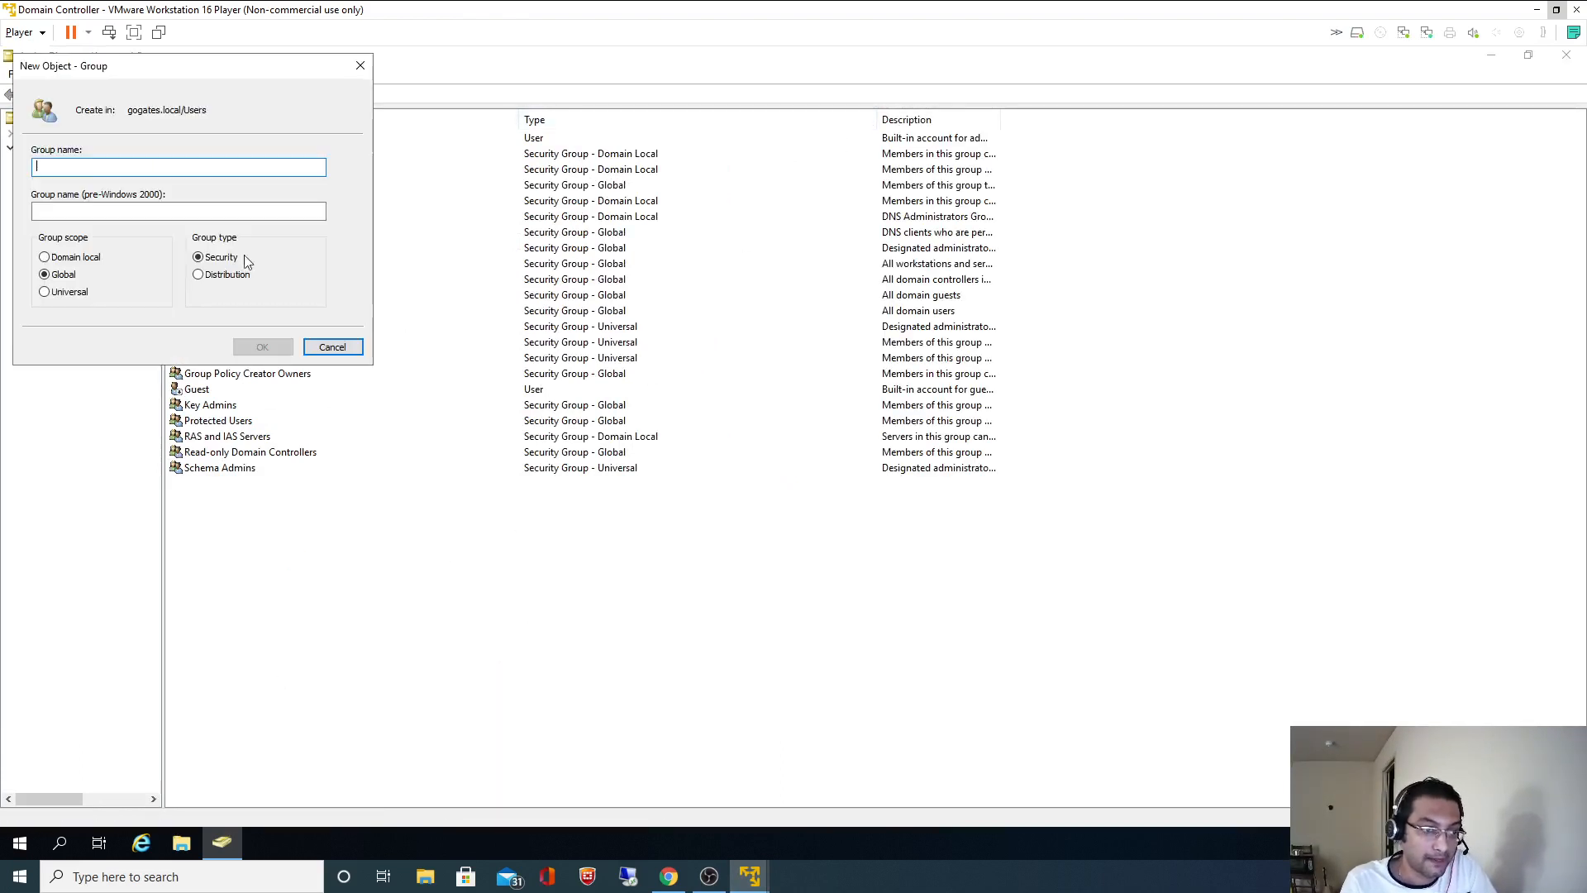
key(ctrl+v)
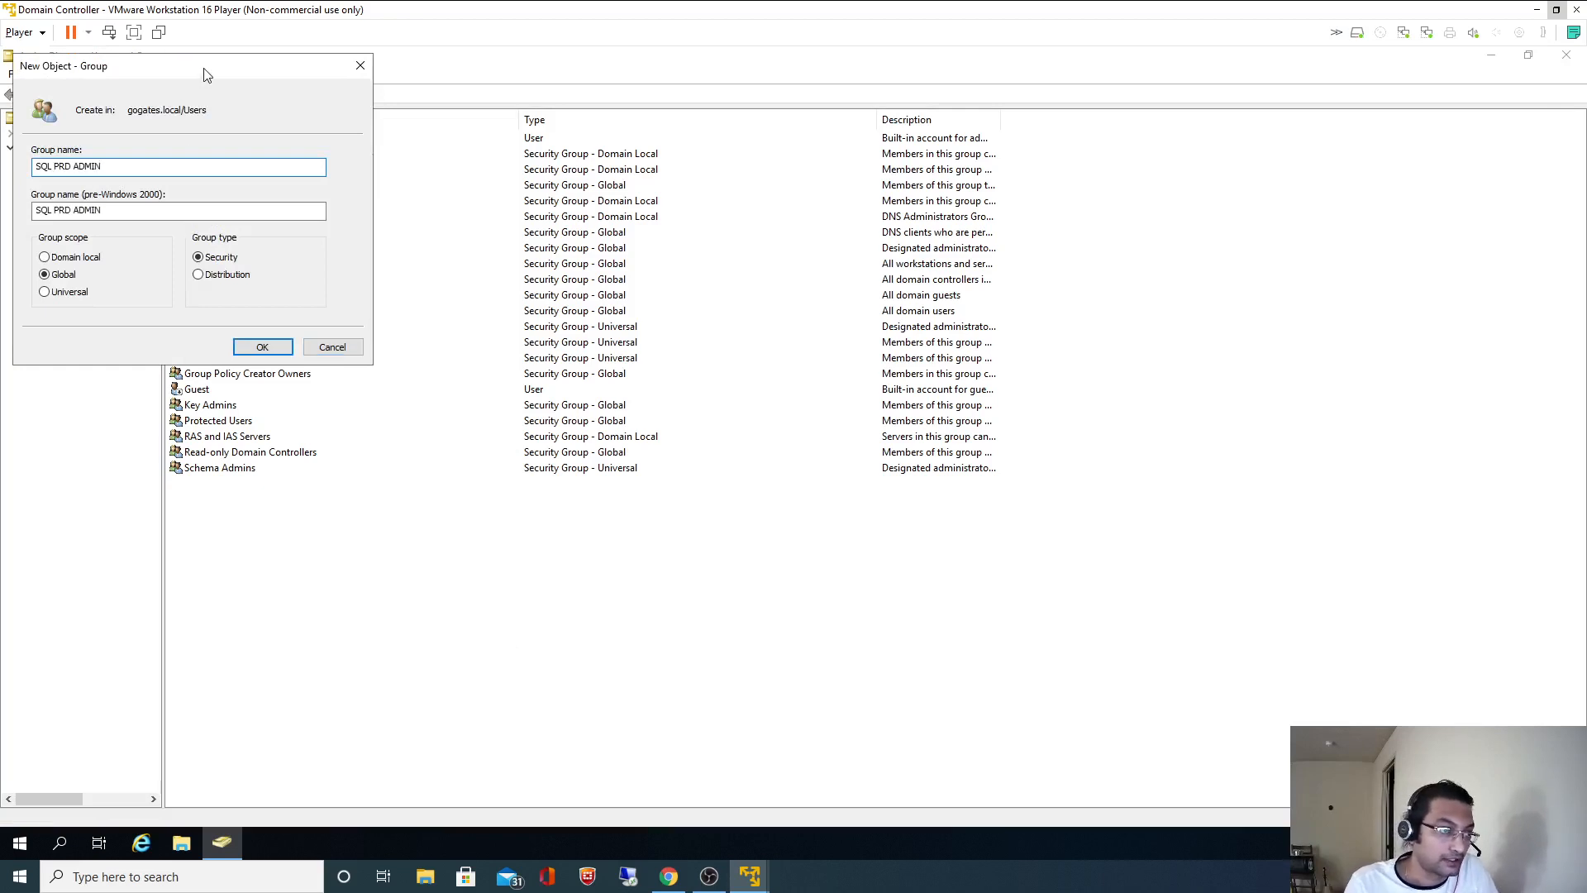
drag(203, 68, 553, 125)
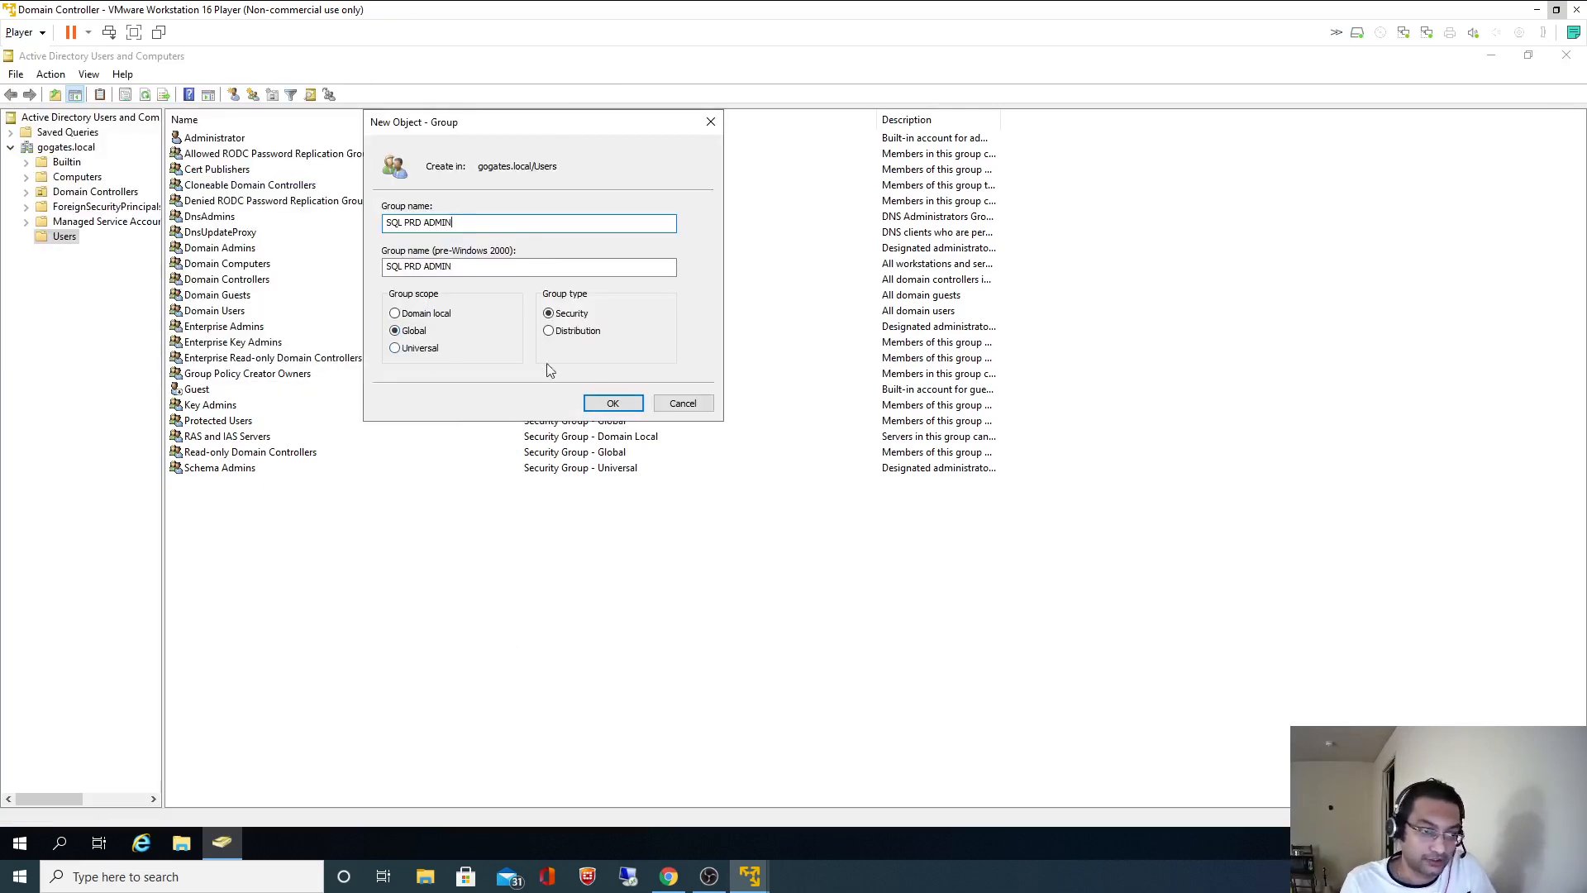
click(613, 405)
click(341, 602)
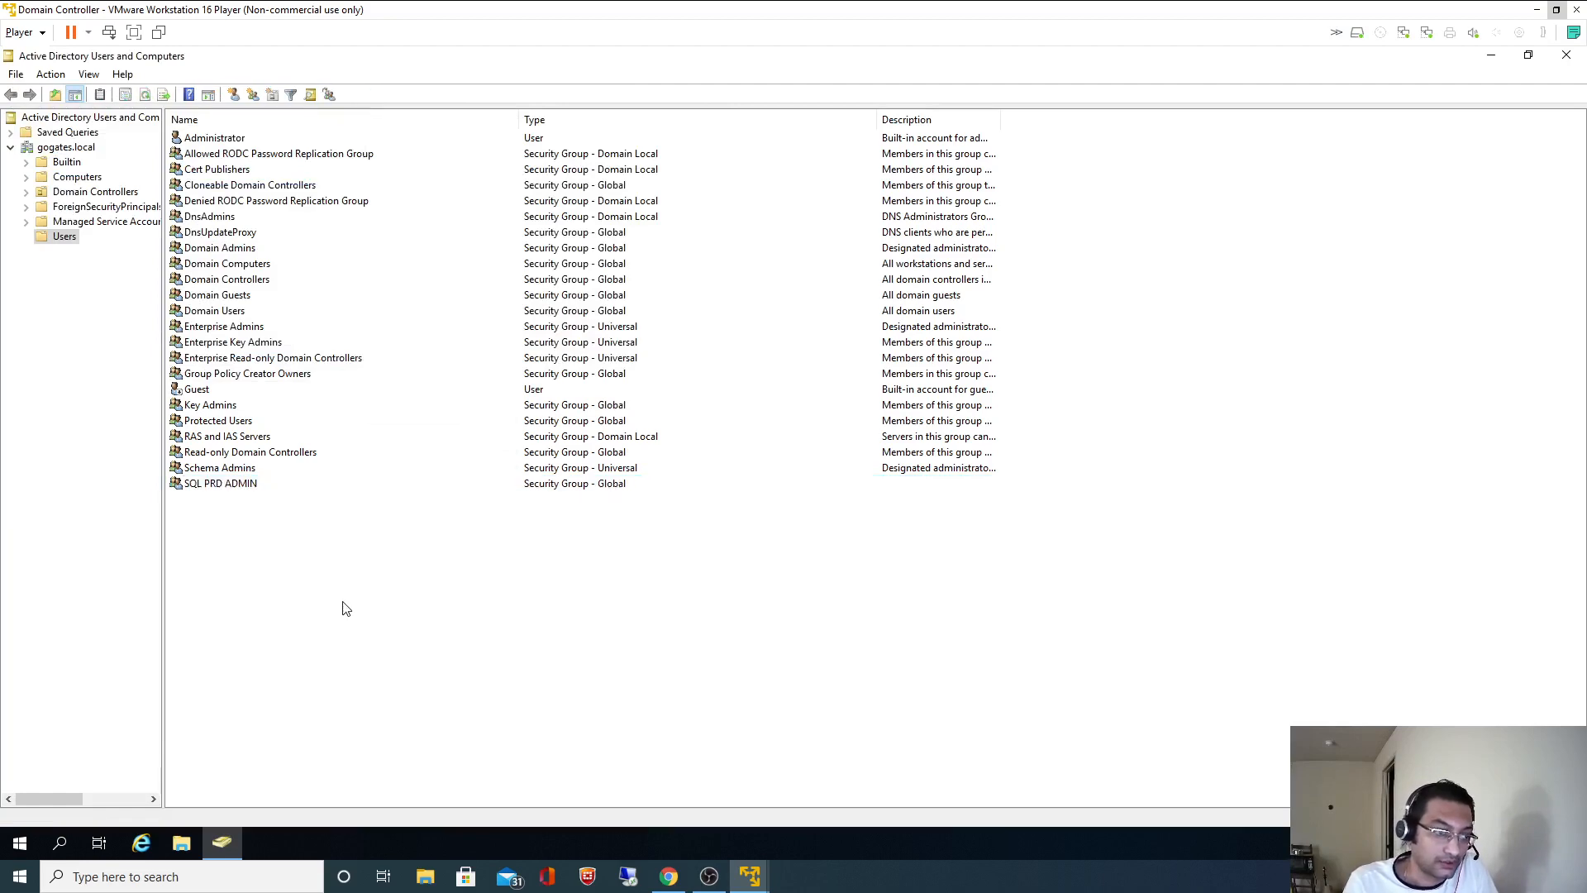
- Select the example account name in the README's step 3, then return to the VM
key(alt+Tab)
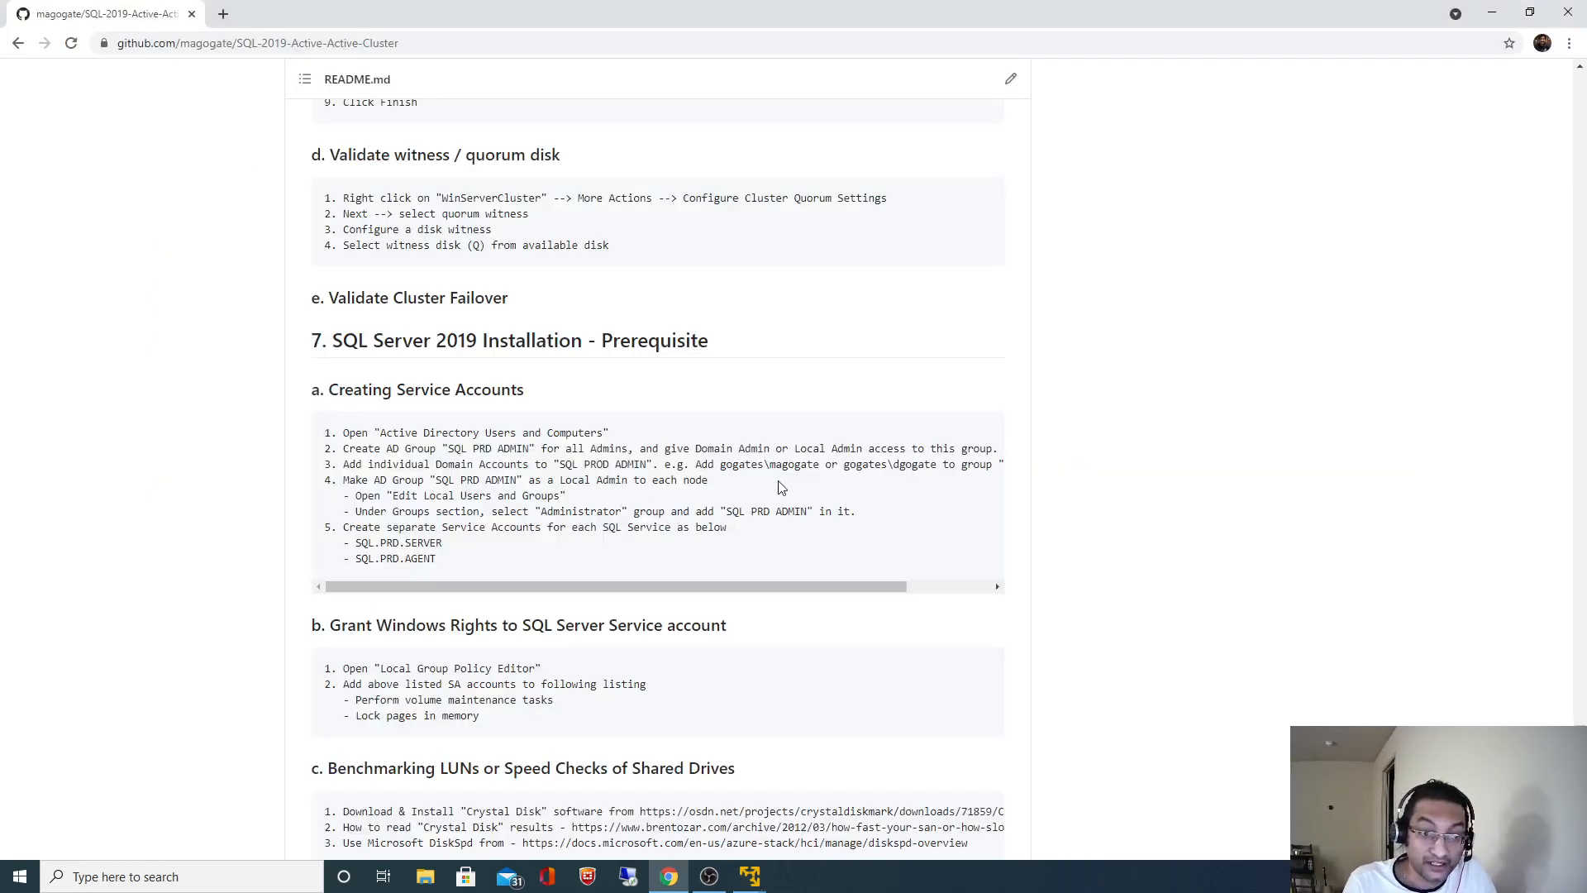
double_click(789, 468)
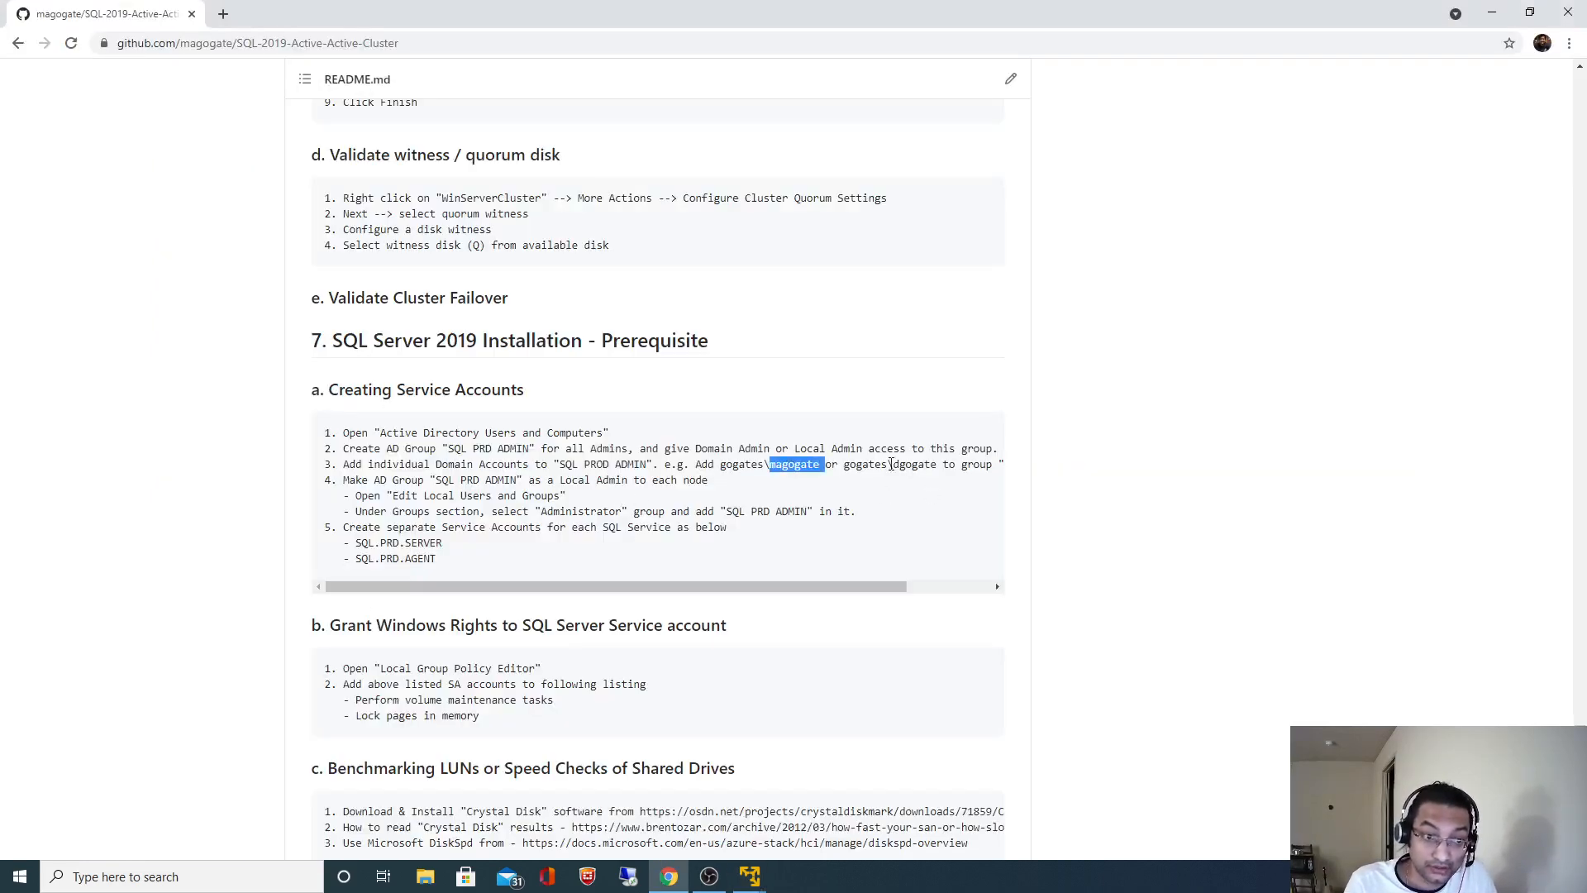
key(alt+Tab)
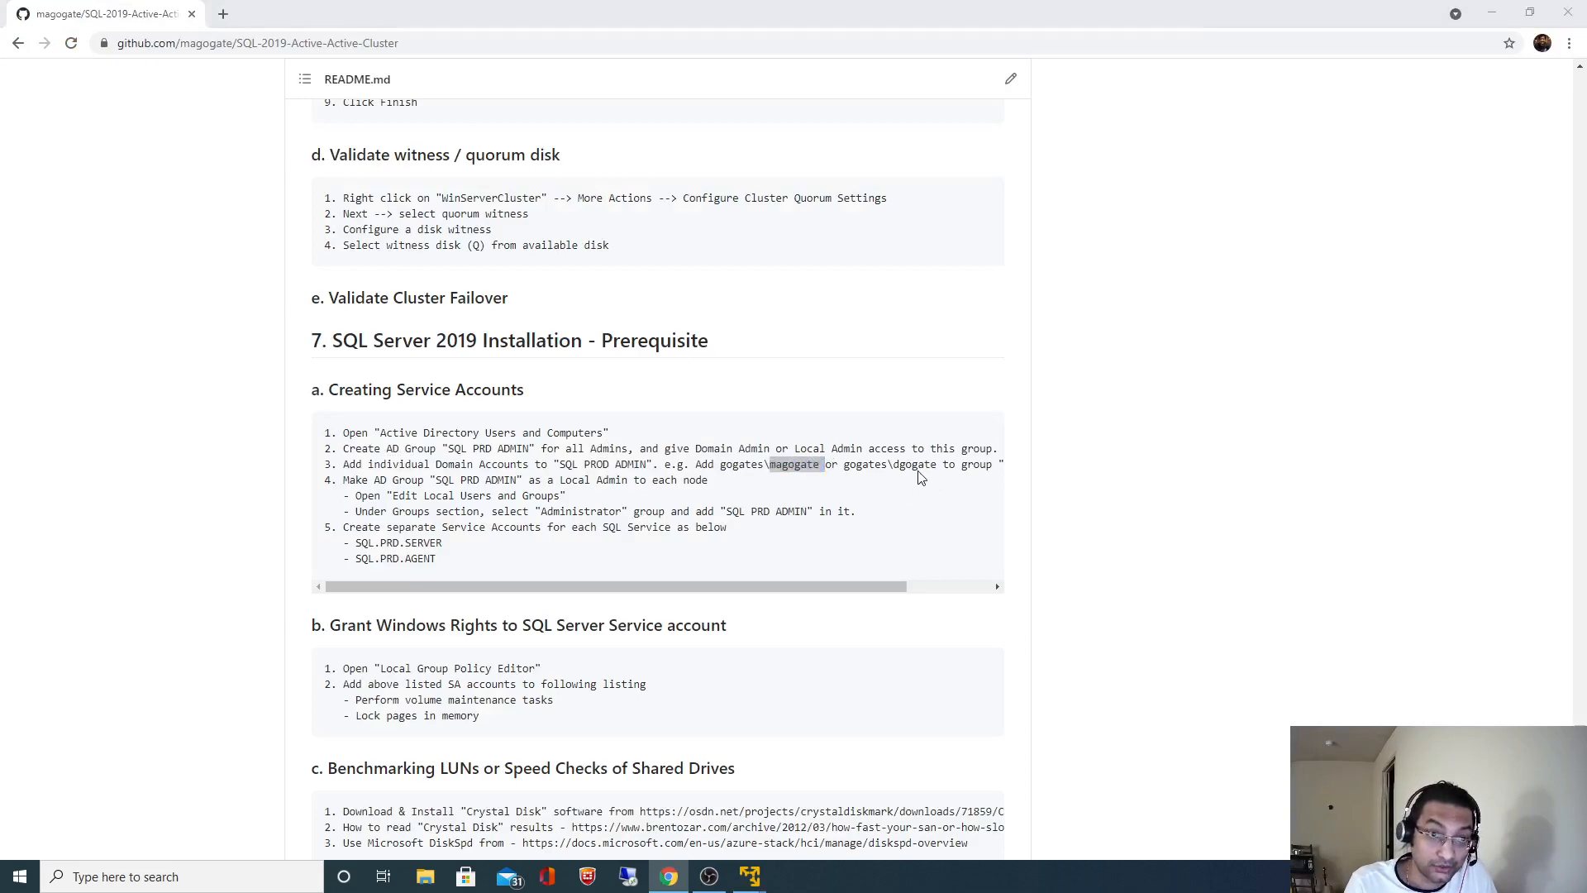
- Start a new user in Users, entering the first name, last name and logon name
right_click(310, 561)
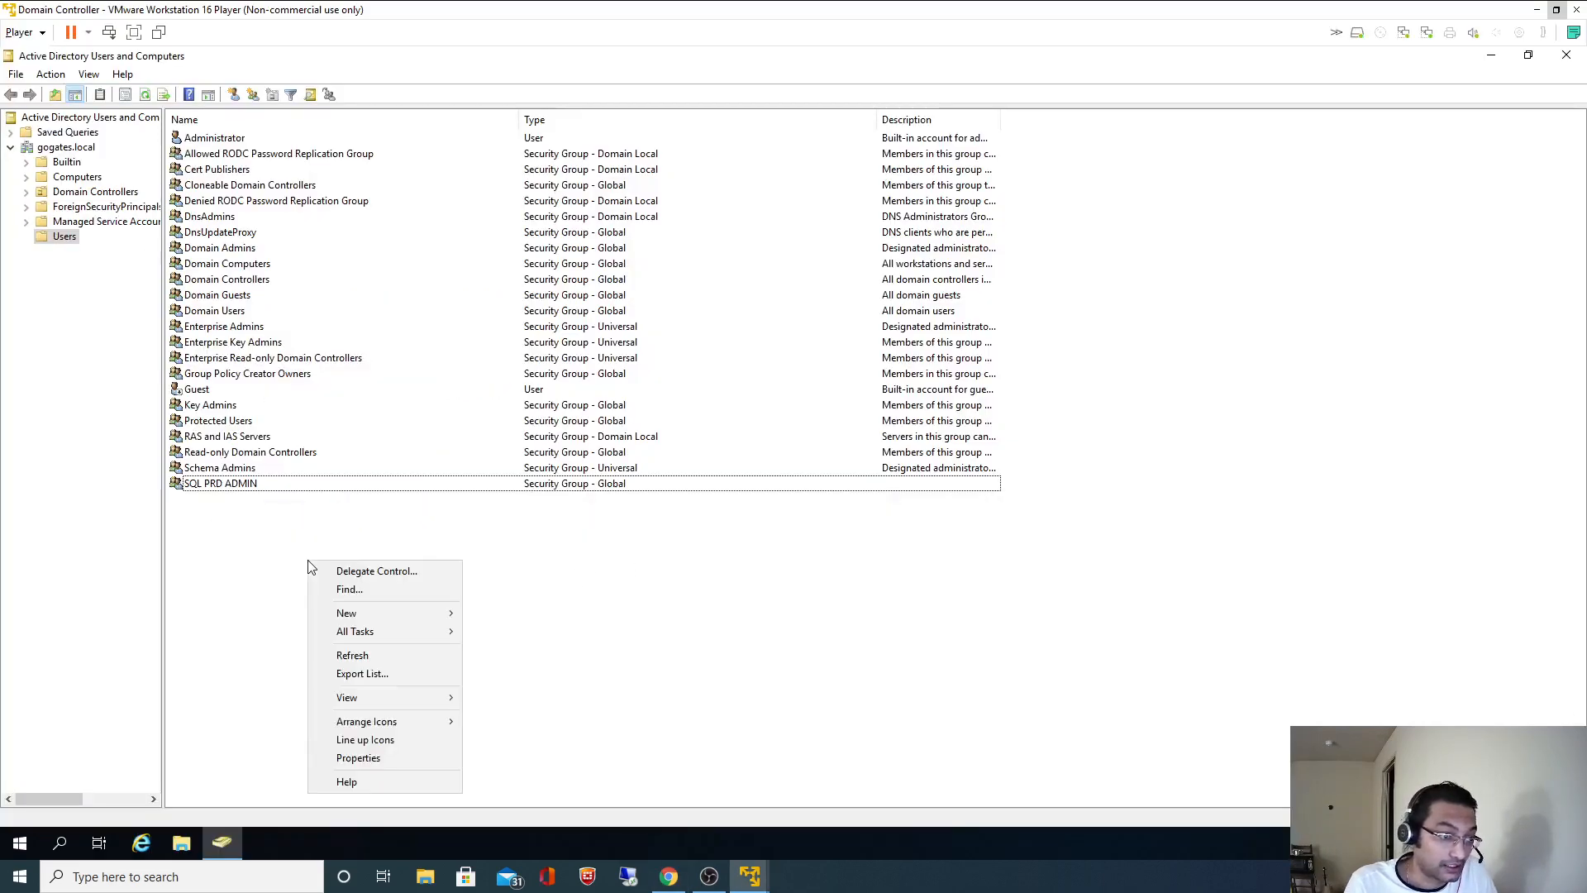
mouse_move(412, 616)
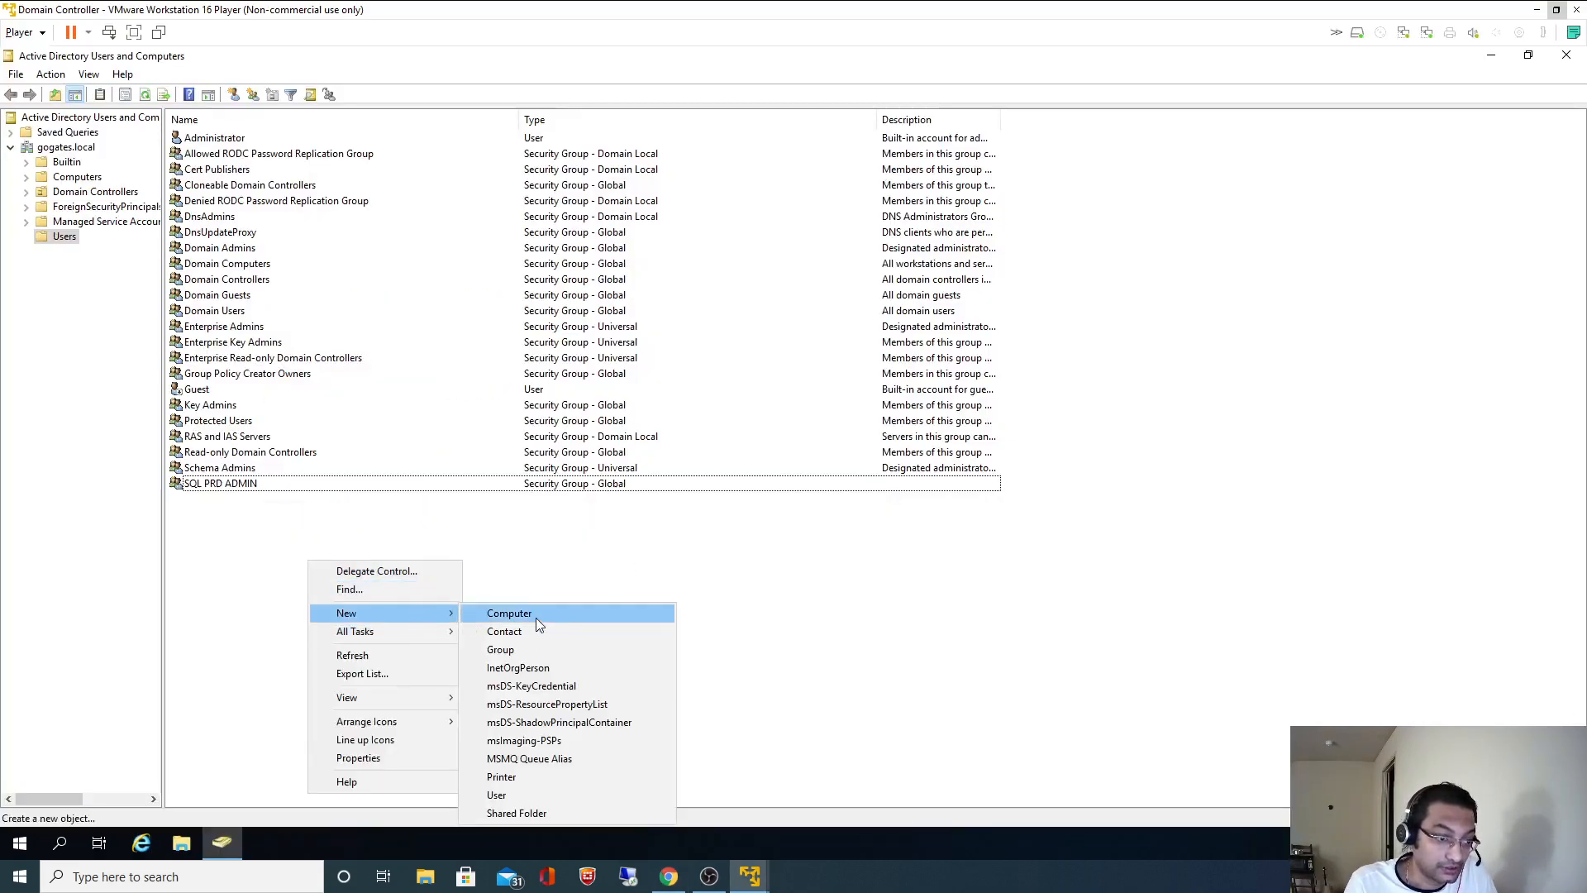
click(505, 796)
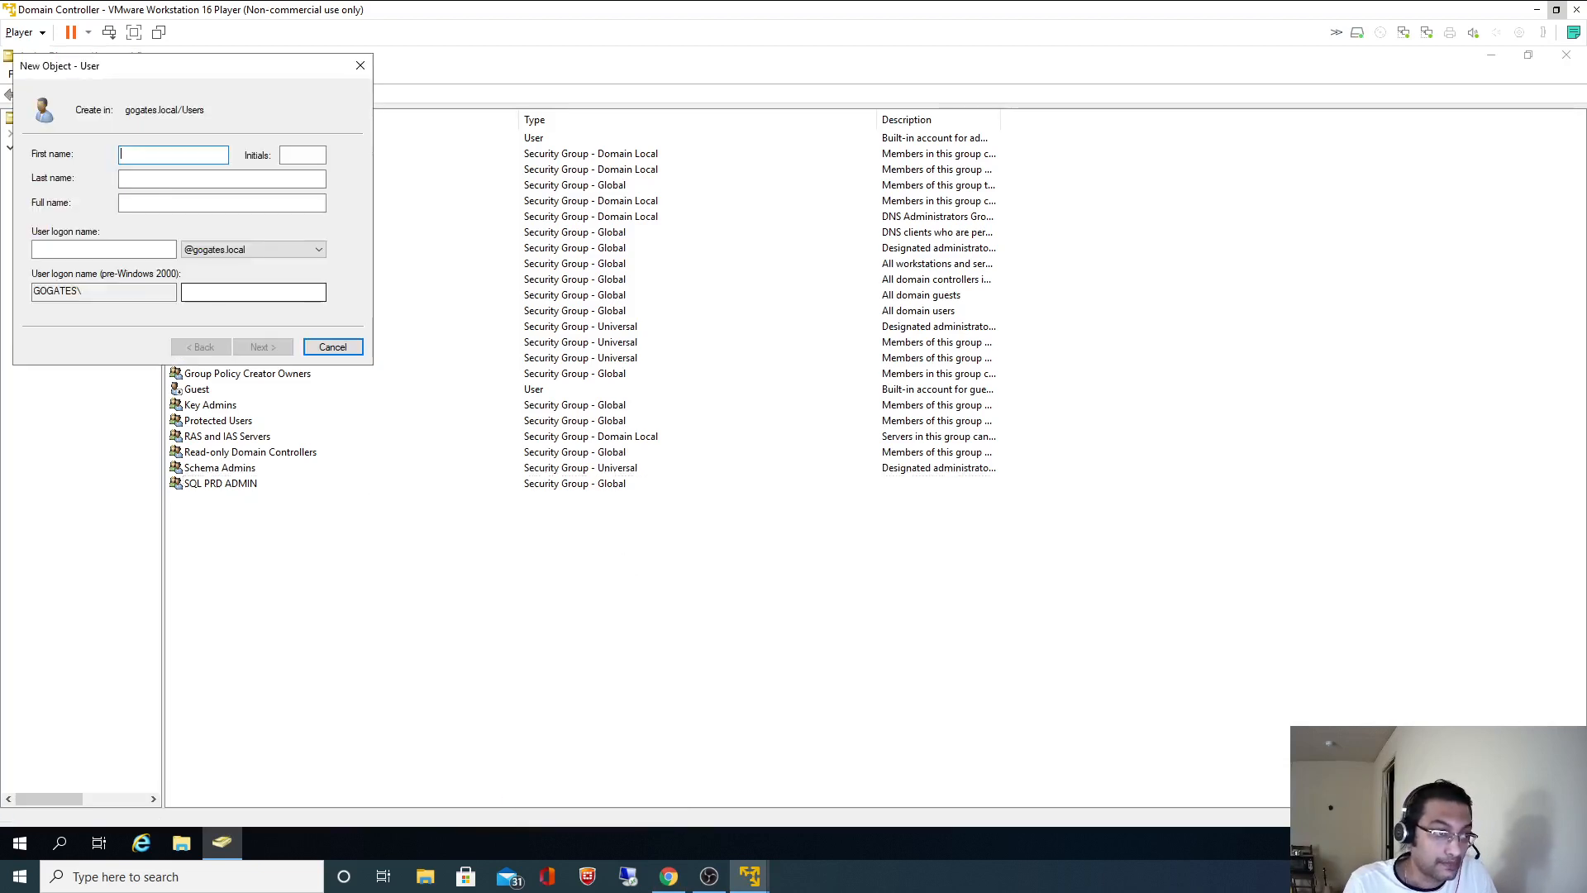
text(Mandar)
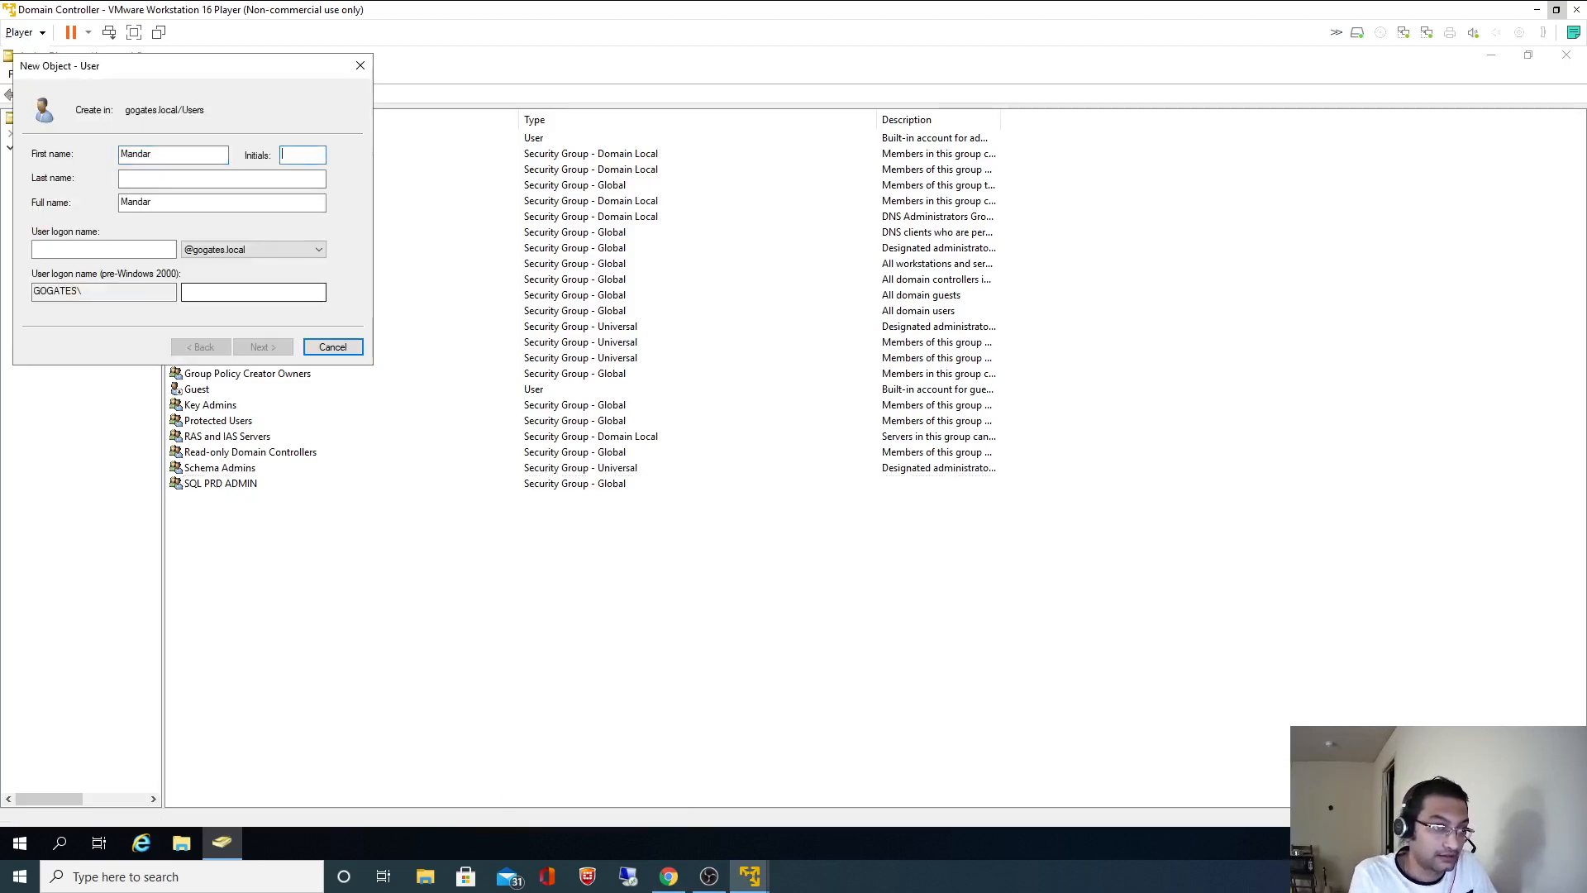
text(R)
key(Tab)
text(Gogat)
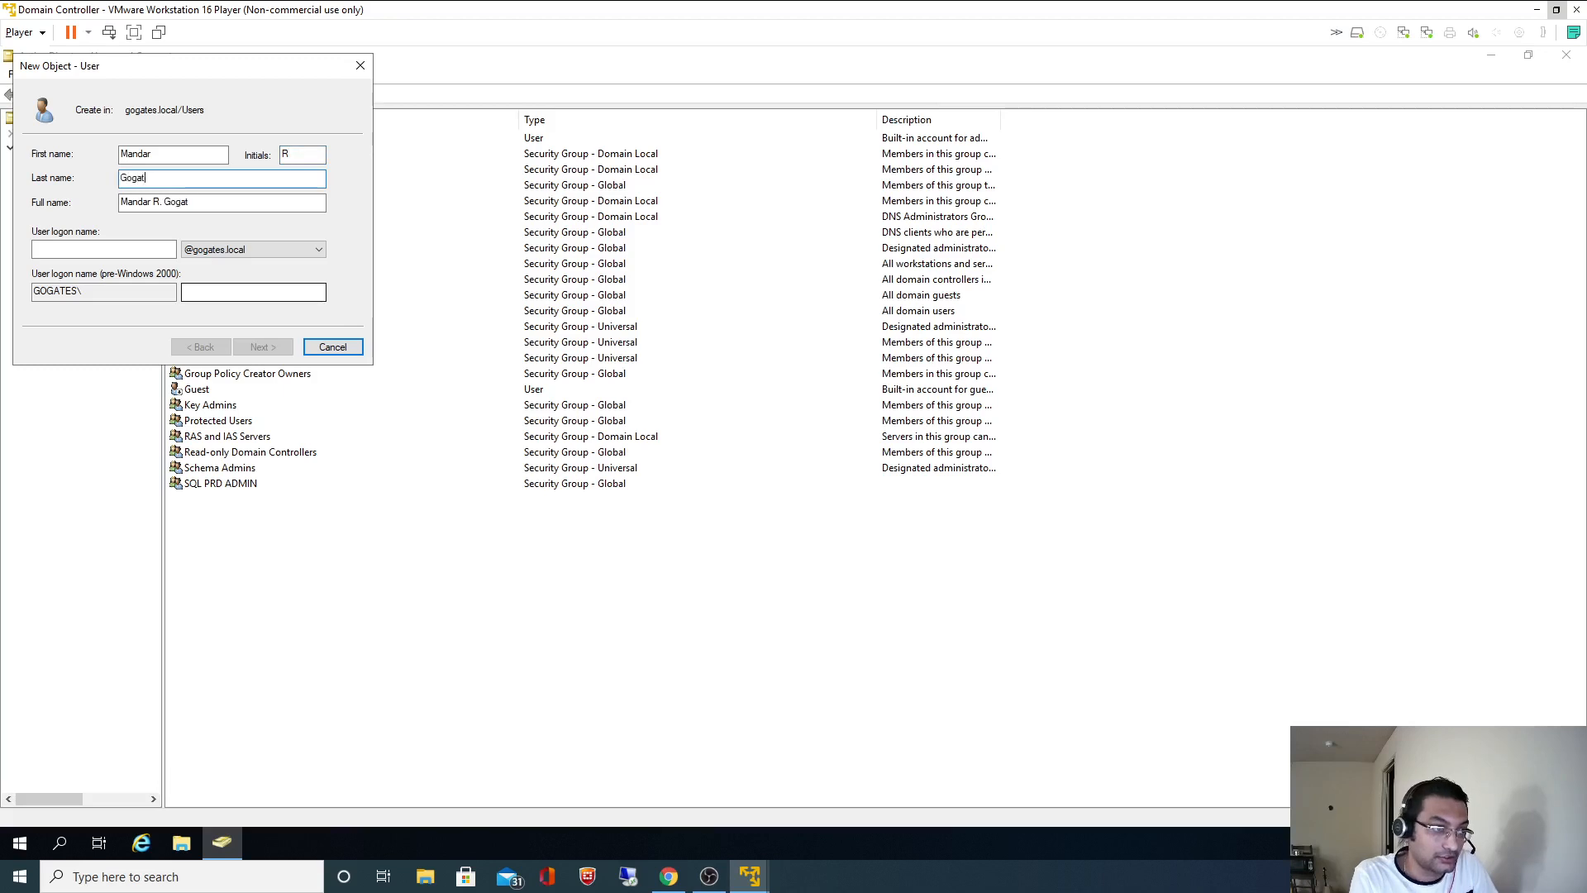
click(104, 250)
text(m)
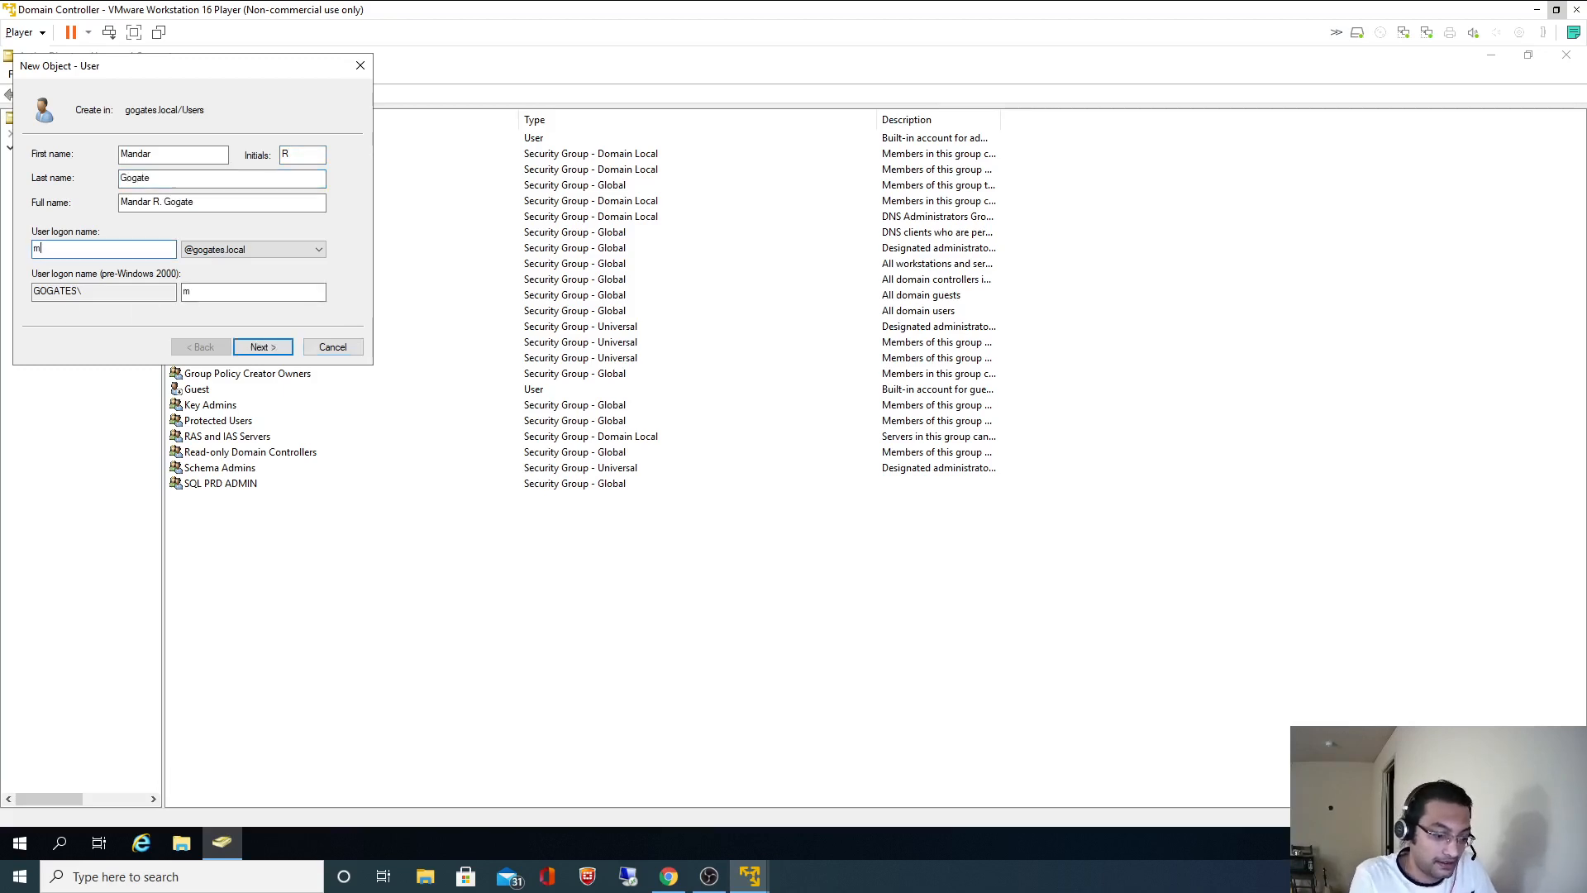
text(agogate)
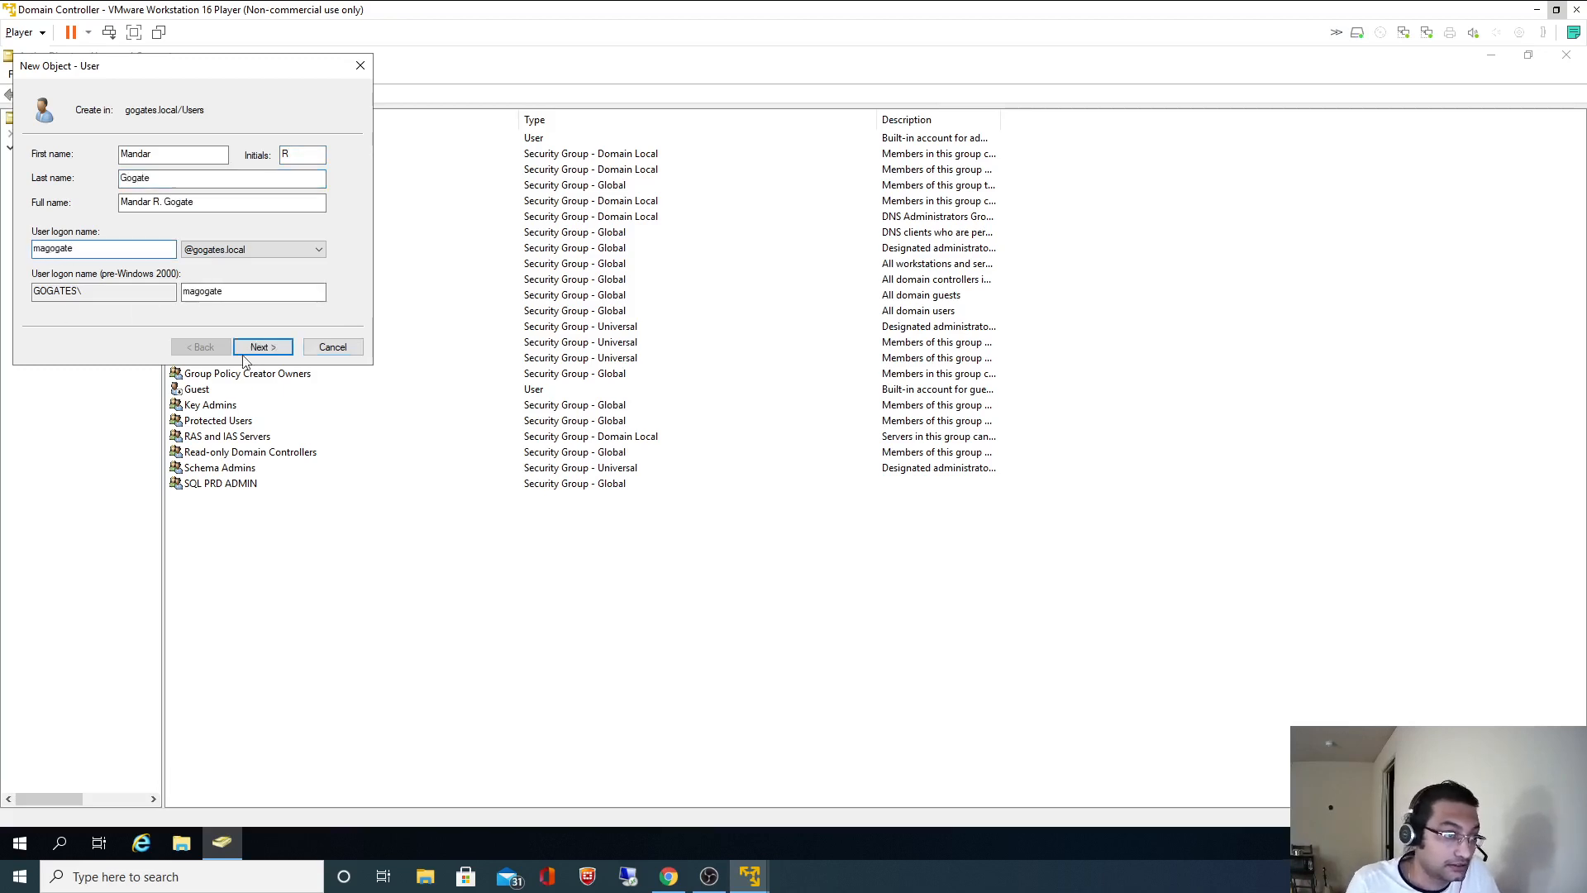
click(259, 348)
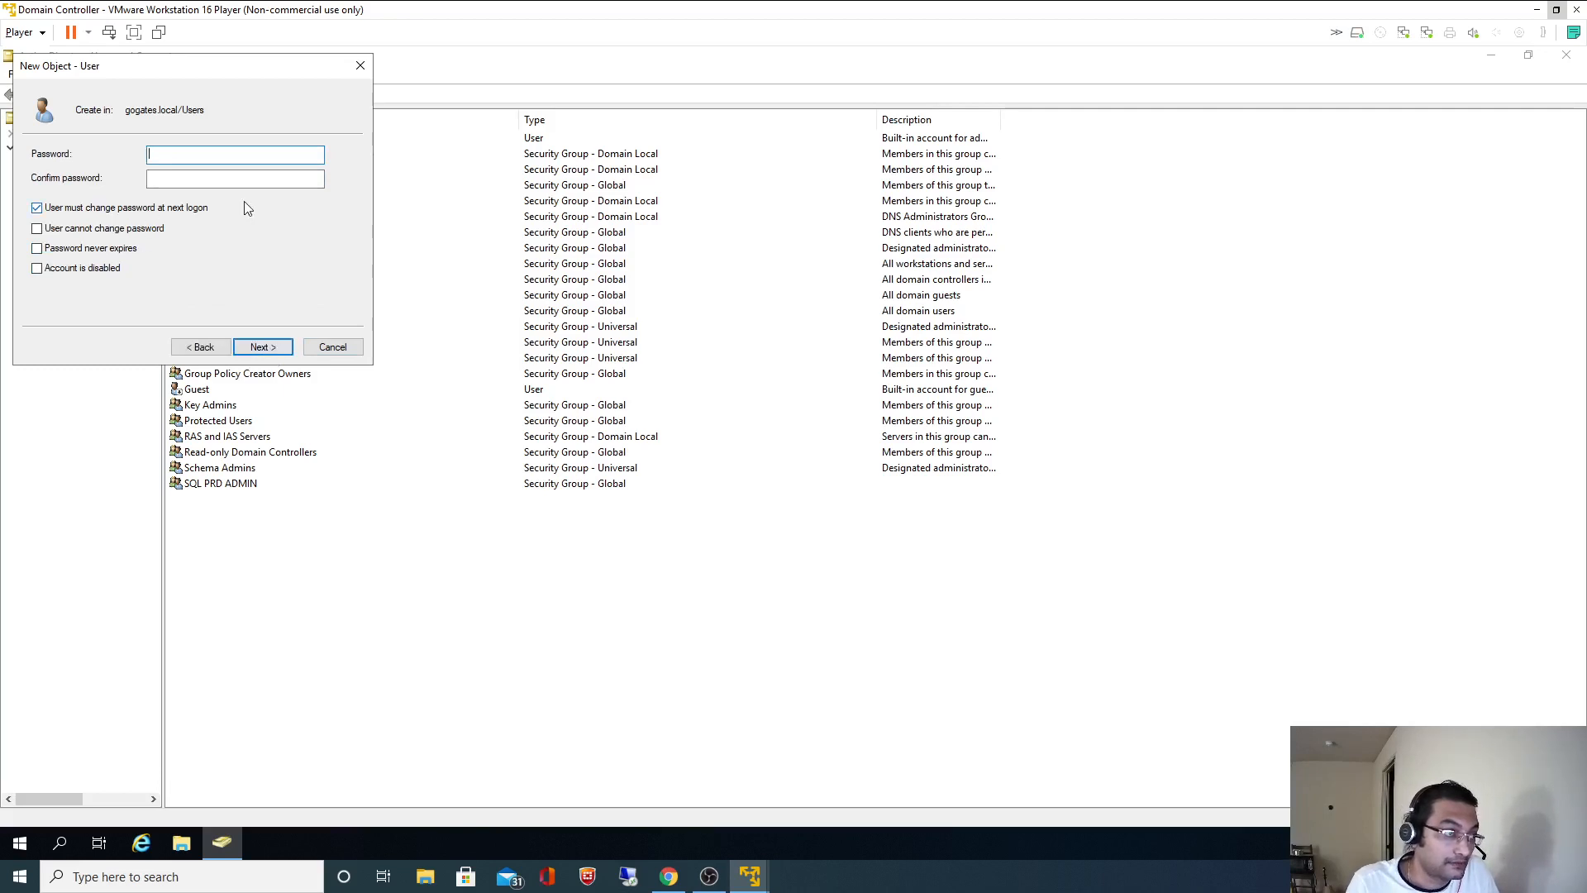
- Untick 'must change password', set the password to never expire, enter it and finish
click(107, 229)
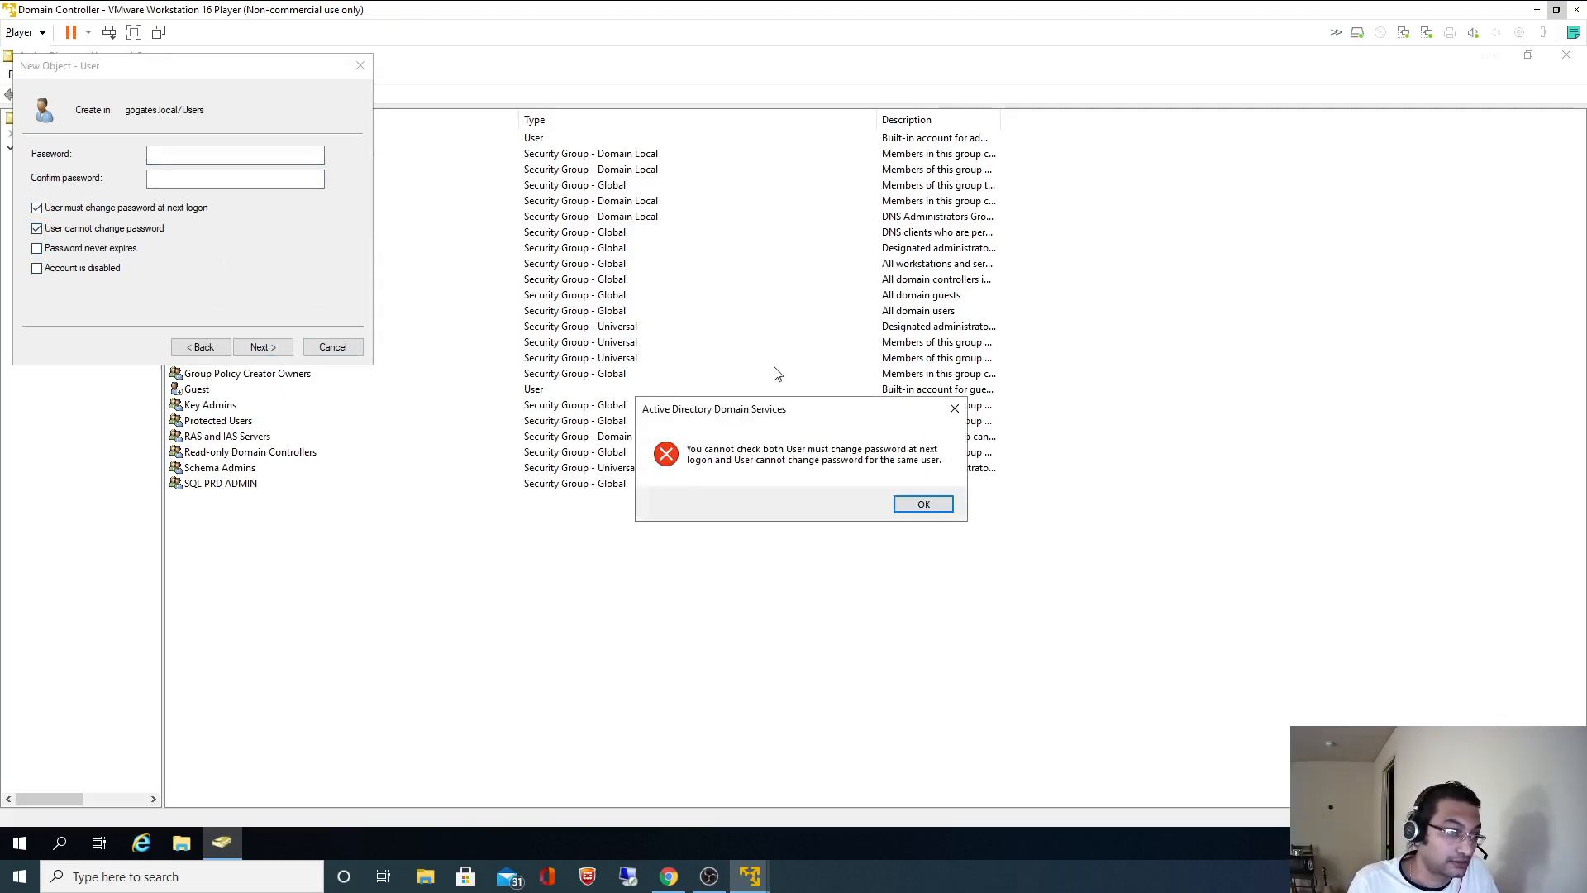
click(935, 503)
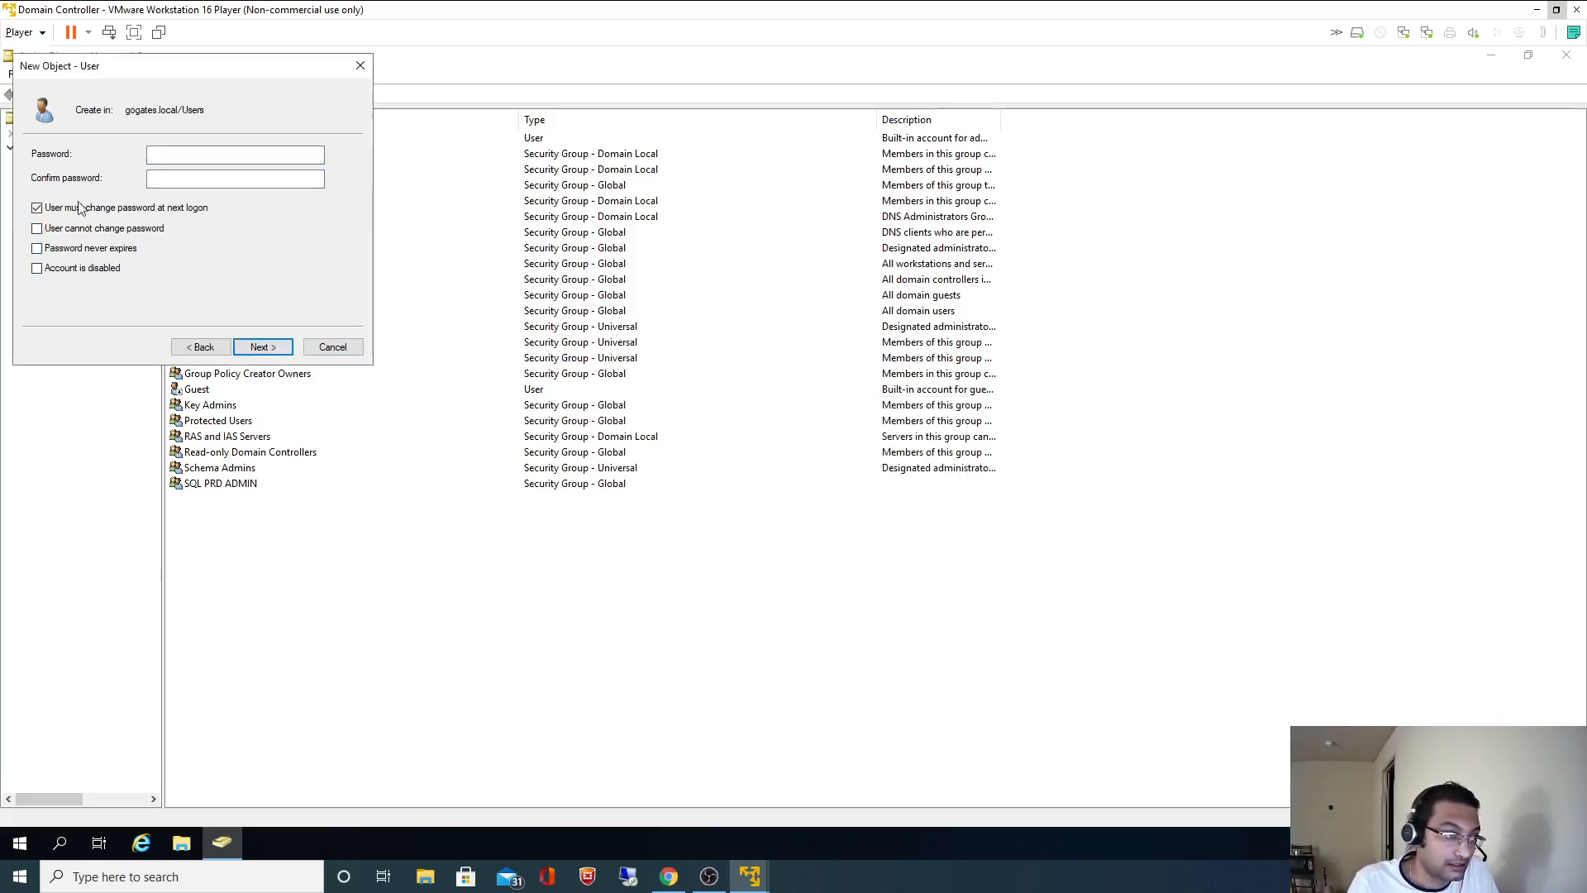
click(93, 210)
click(99, 249)
click(207, 155)
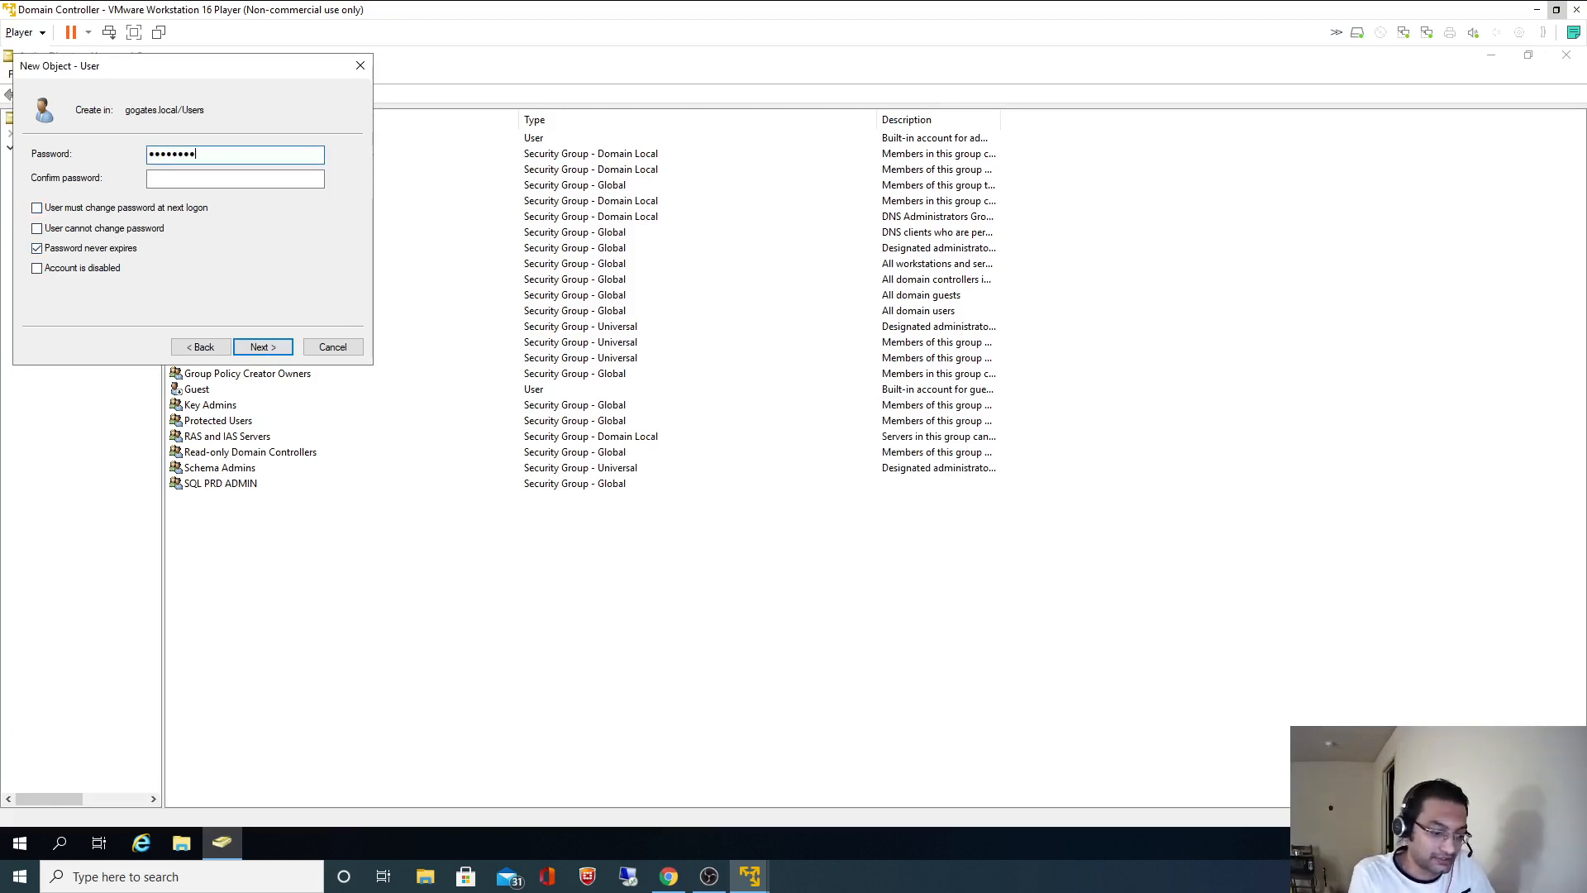
key(Tab)
text(••)
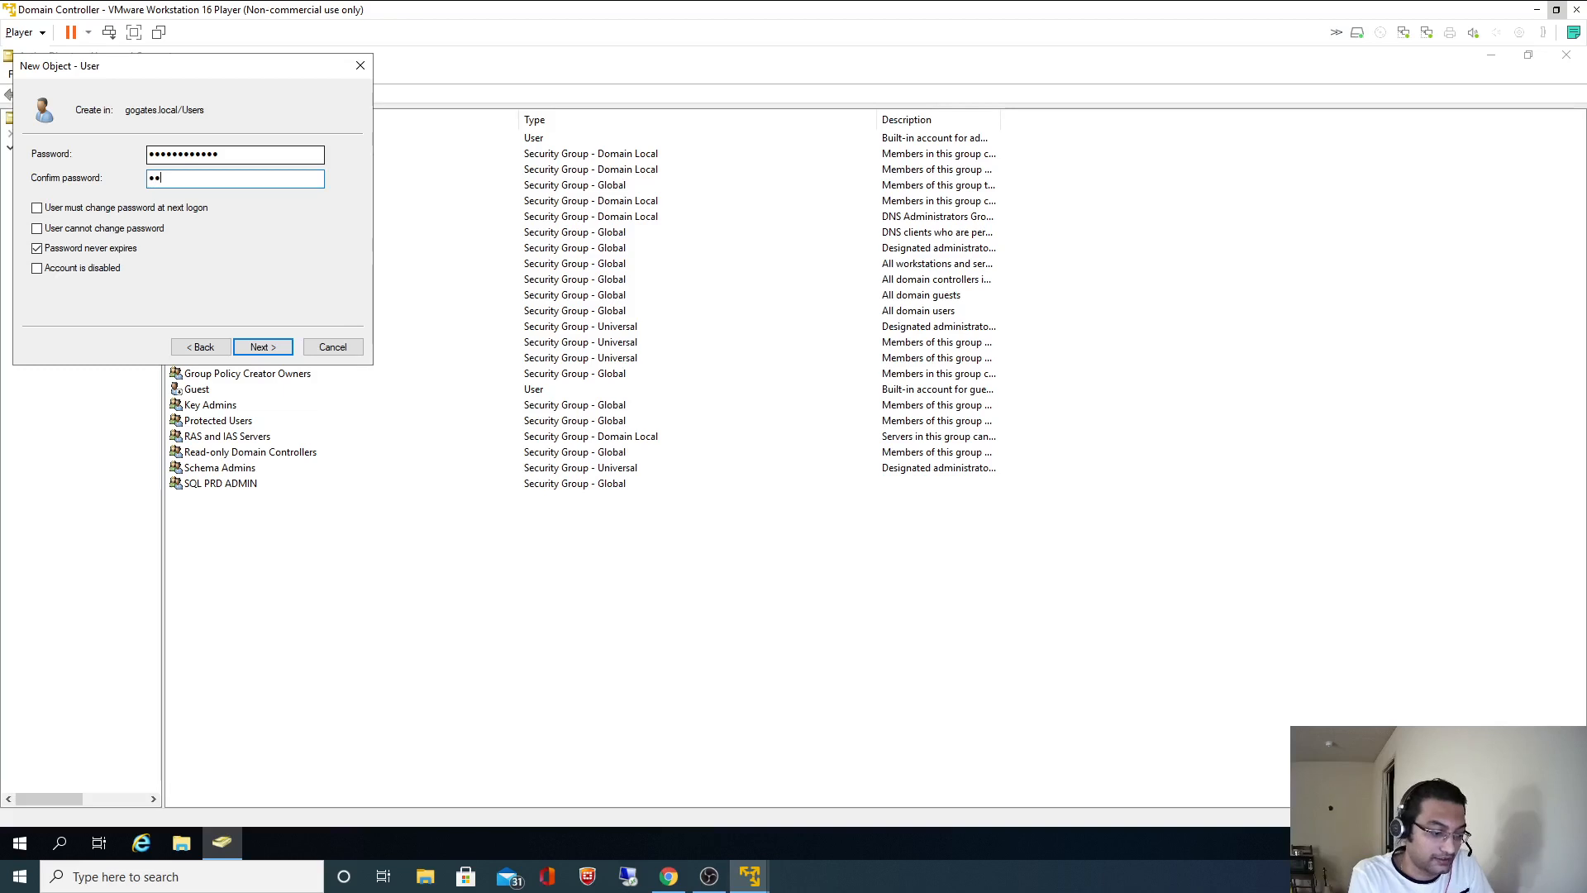
text(••••••)
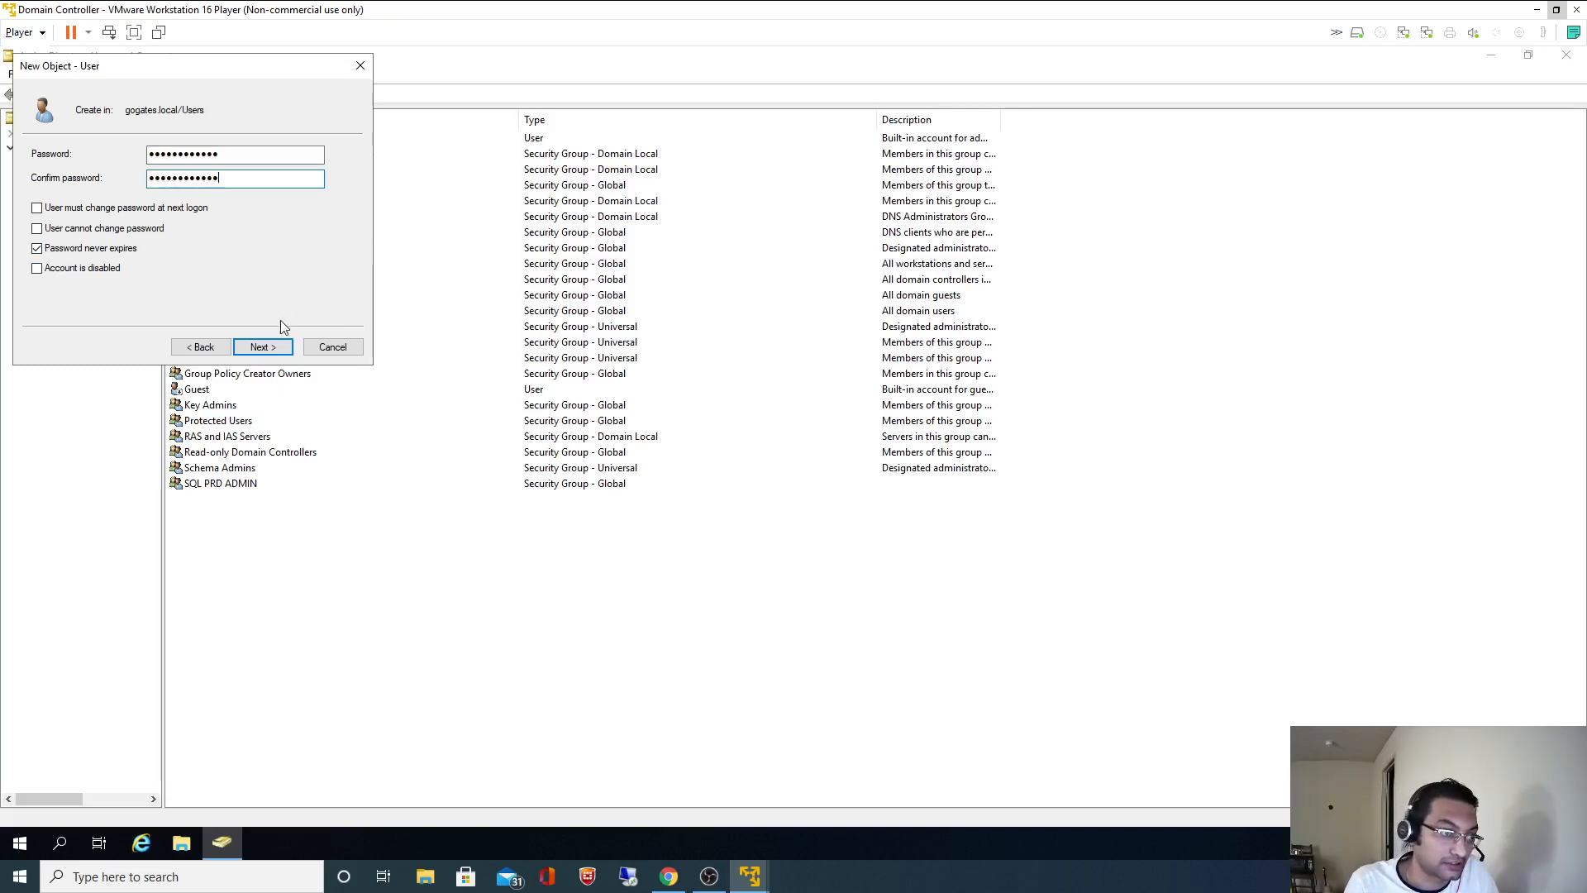
click(258, 347)
click(262, 347)
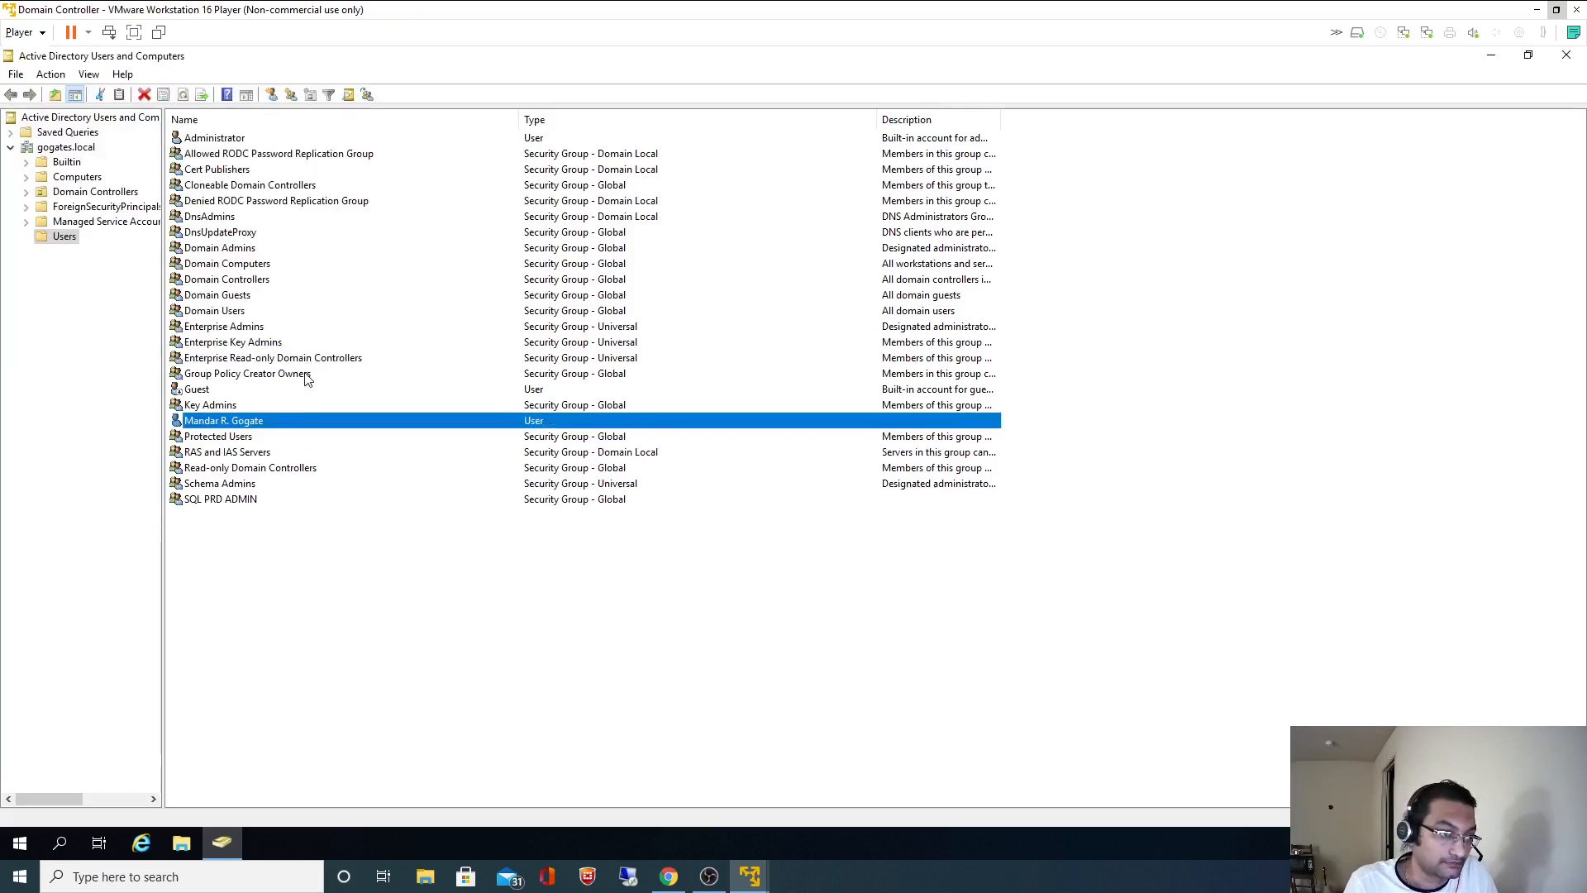
- Start another new user in Users, entering the last name and logon name
click(273, 553)
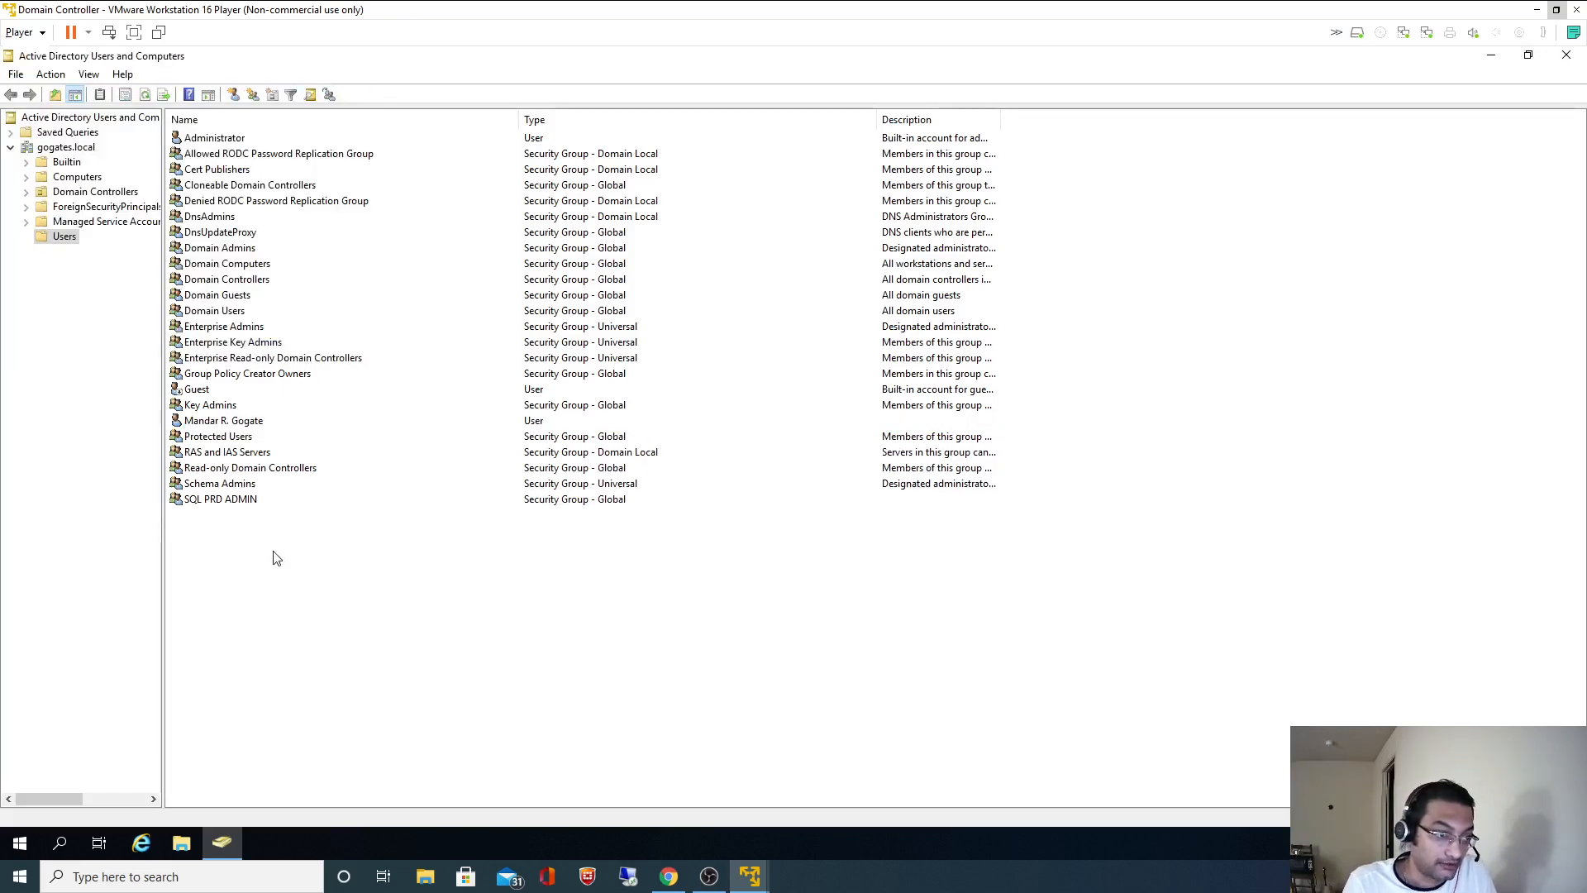
right_click(273, 552)
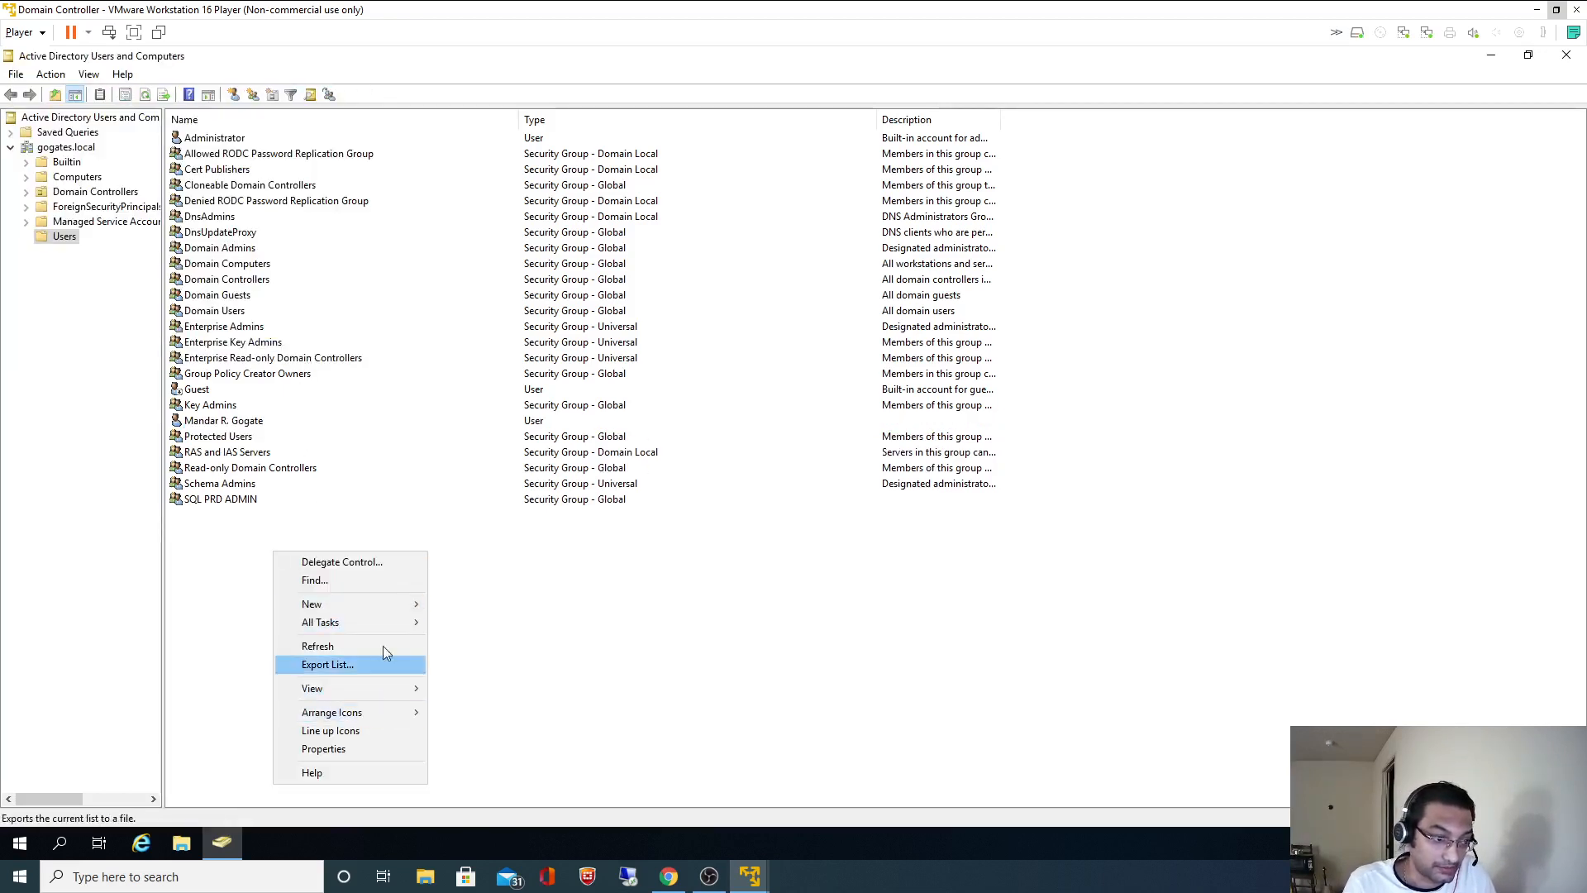
mouse_move(400, 608)
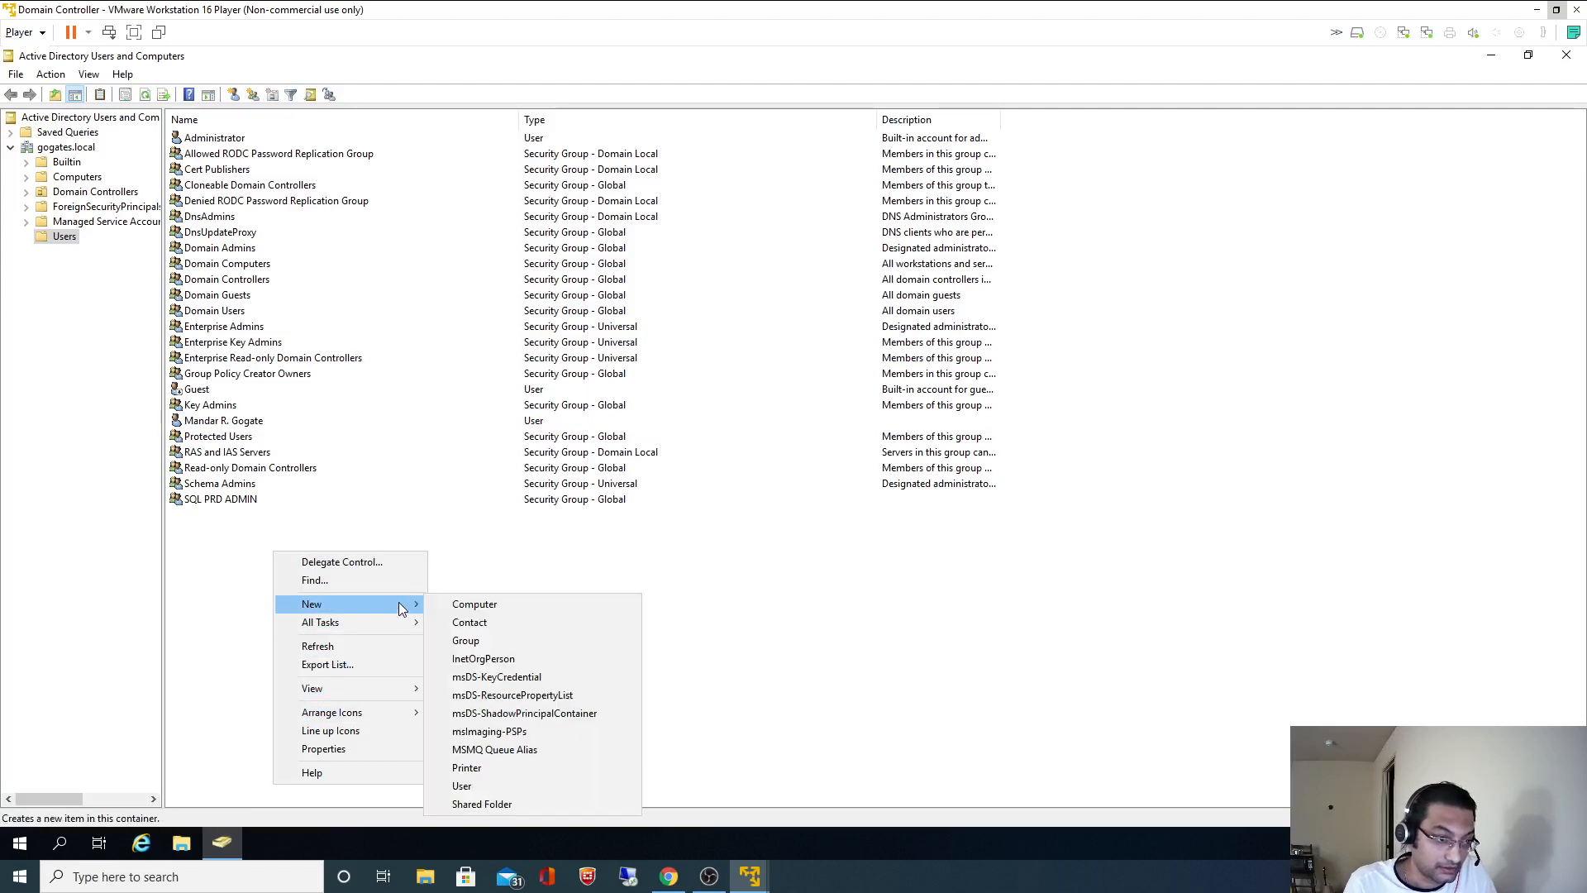
click(467, 786)
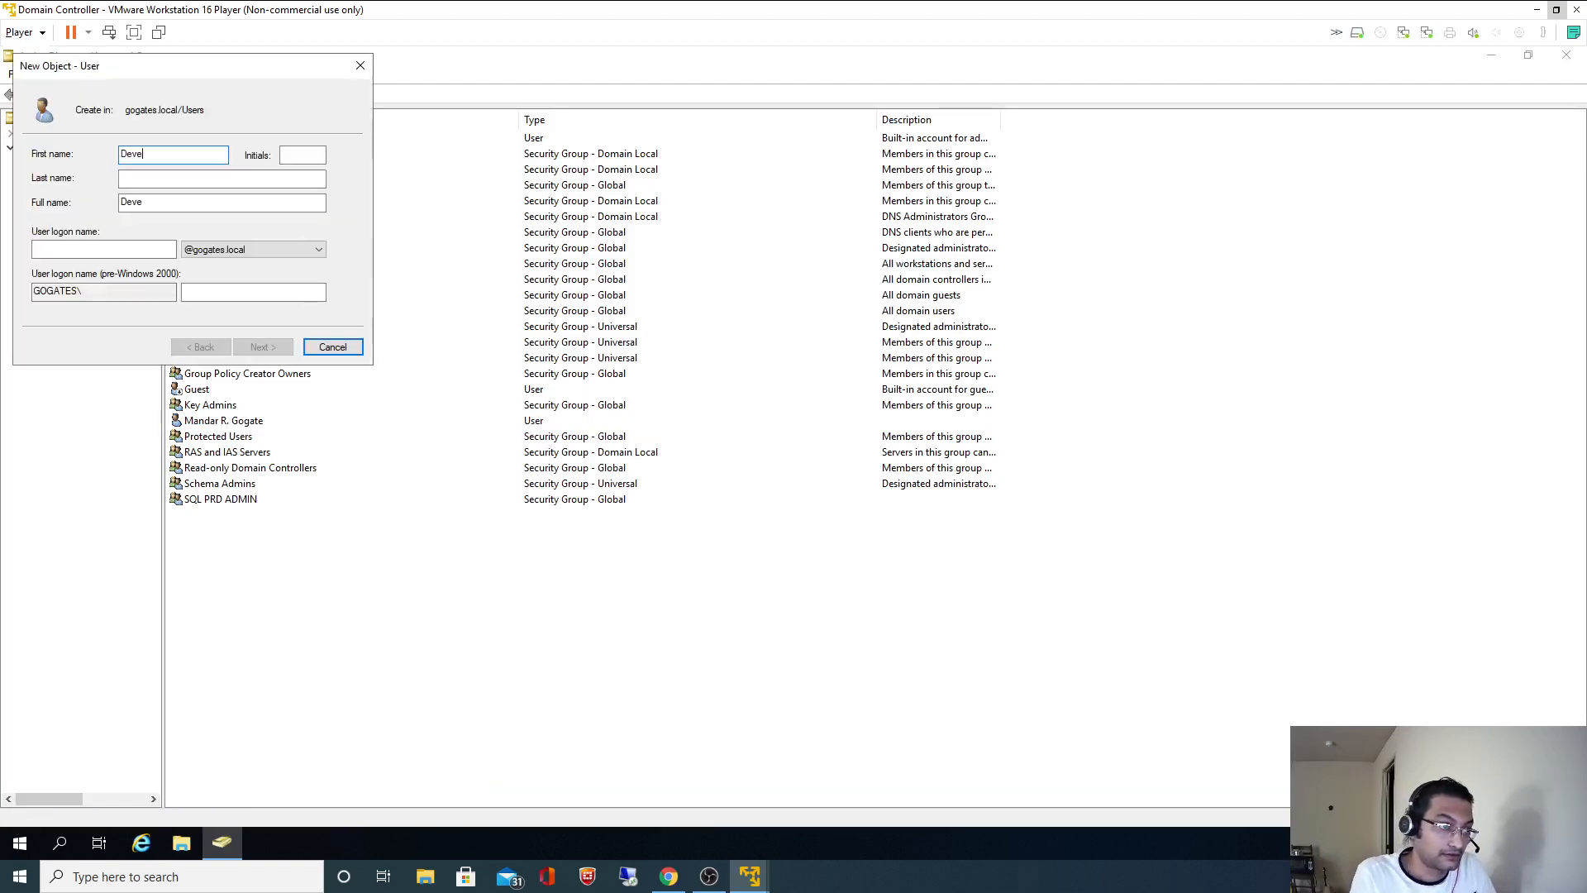
key(Tab)
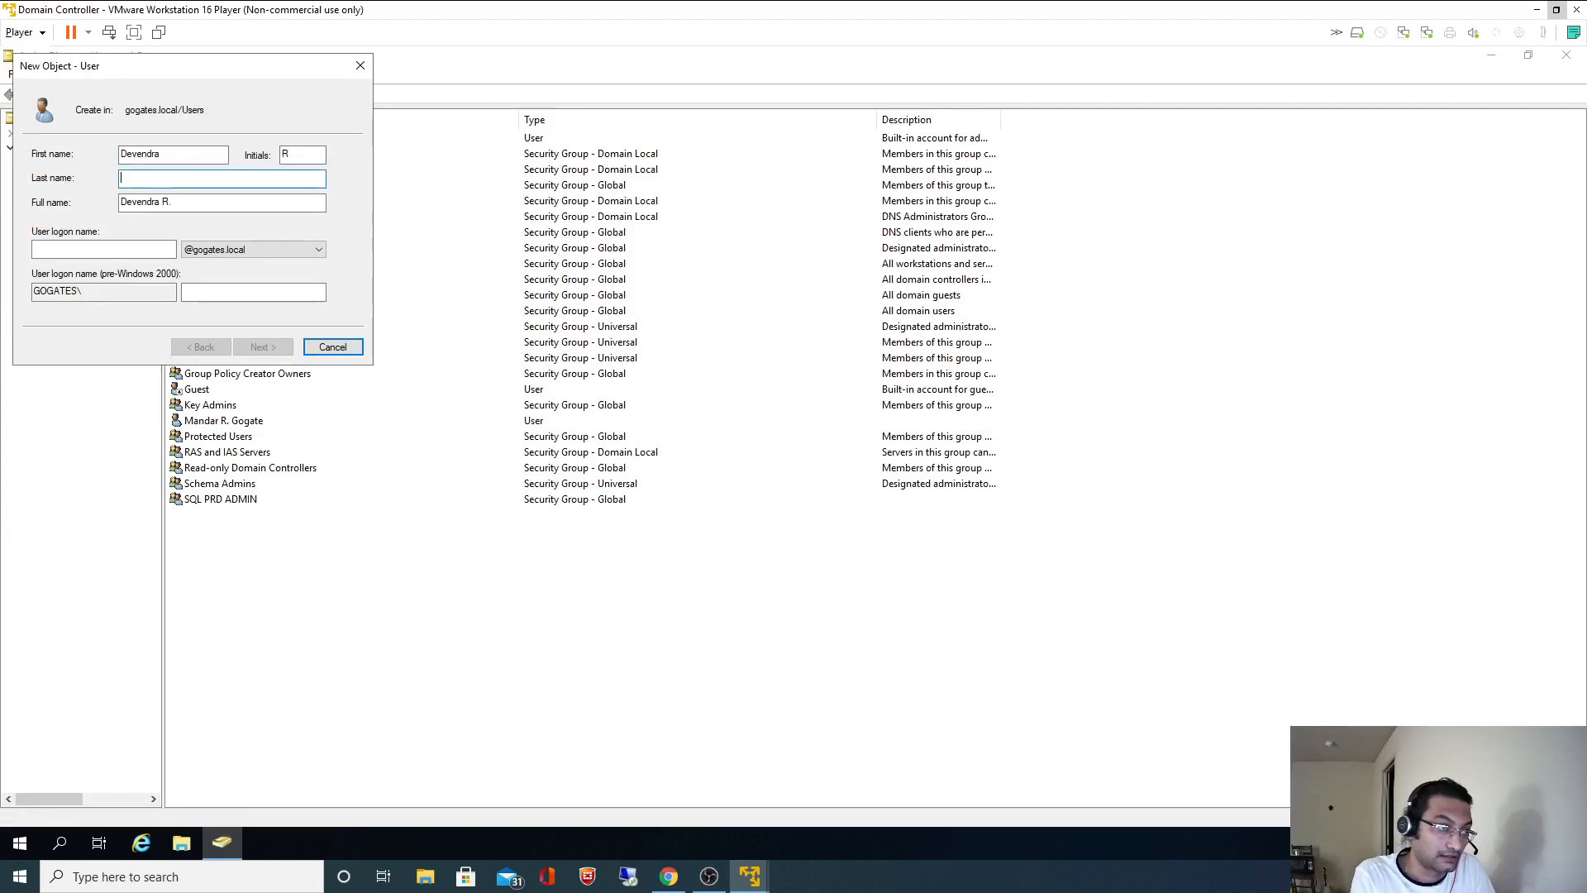
key(Tab)
key(Tab)
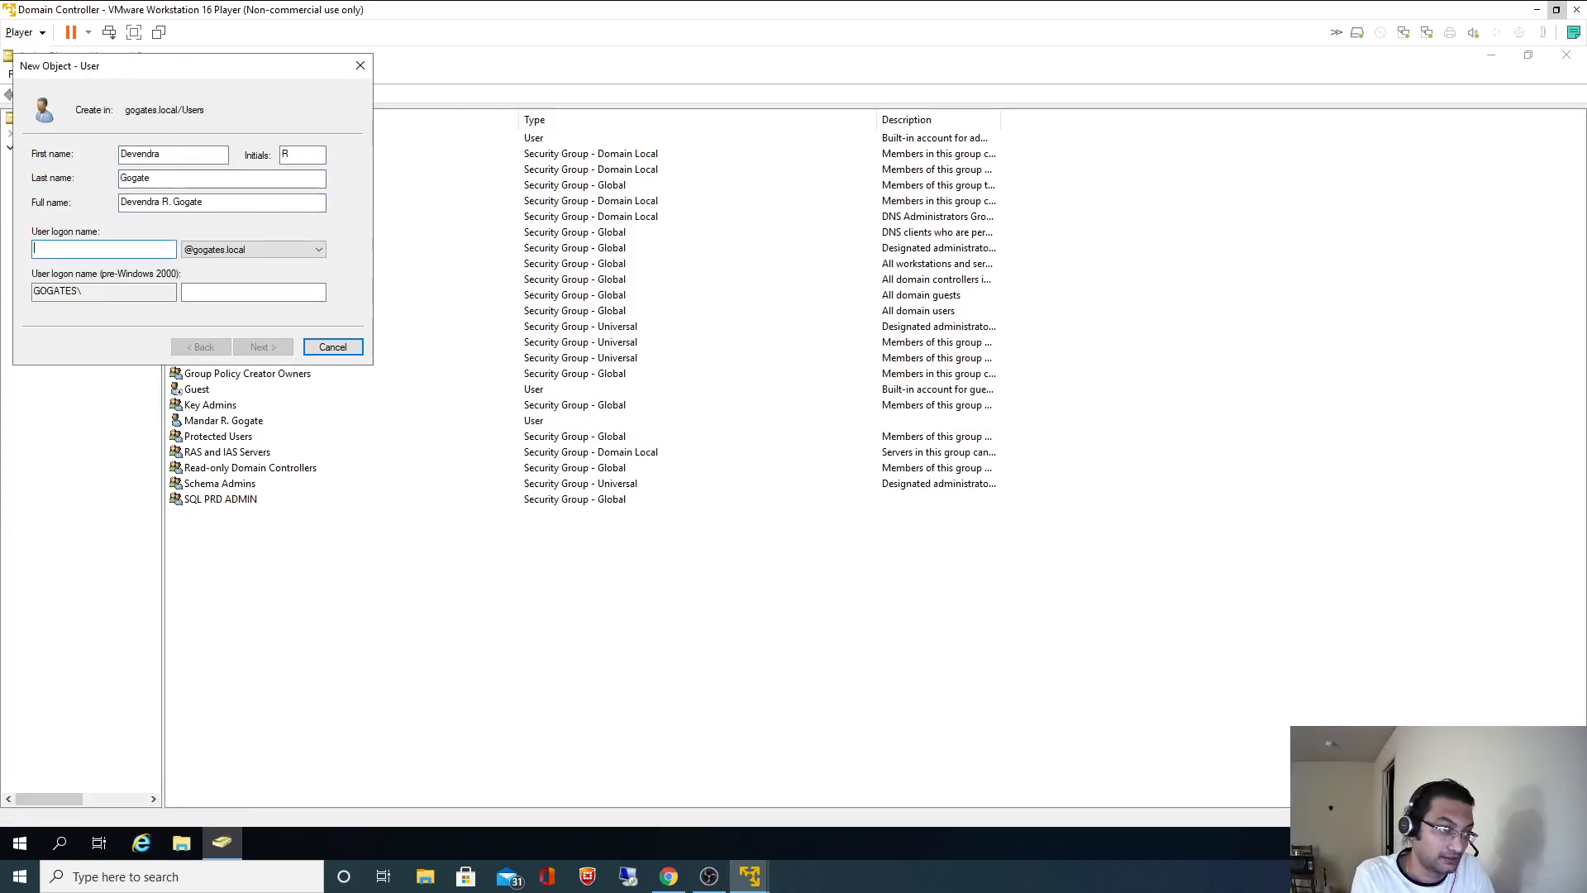
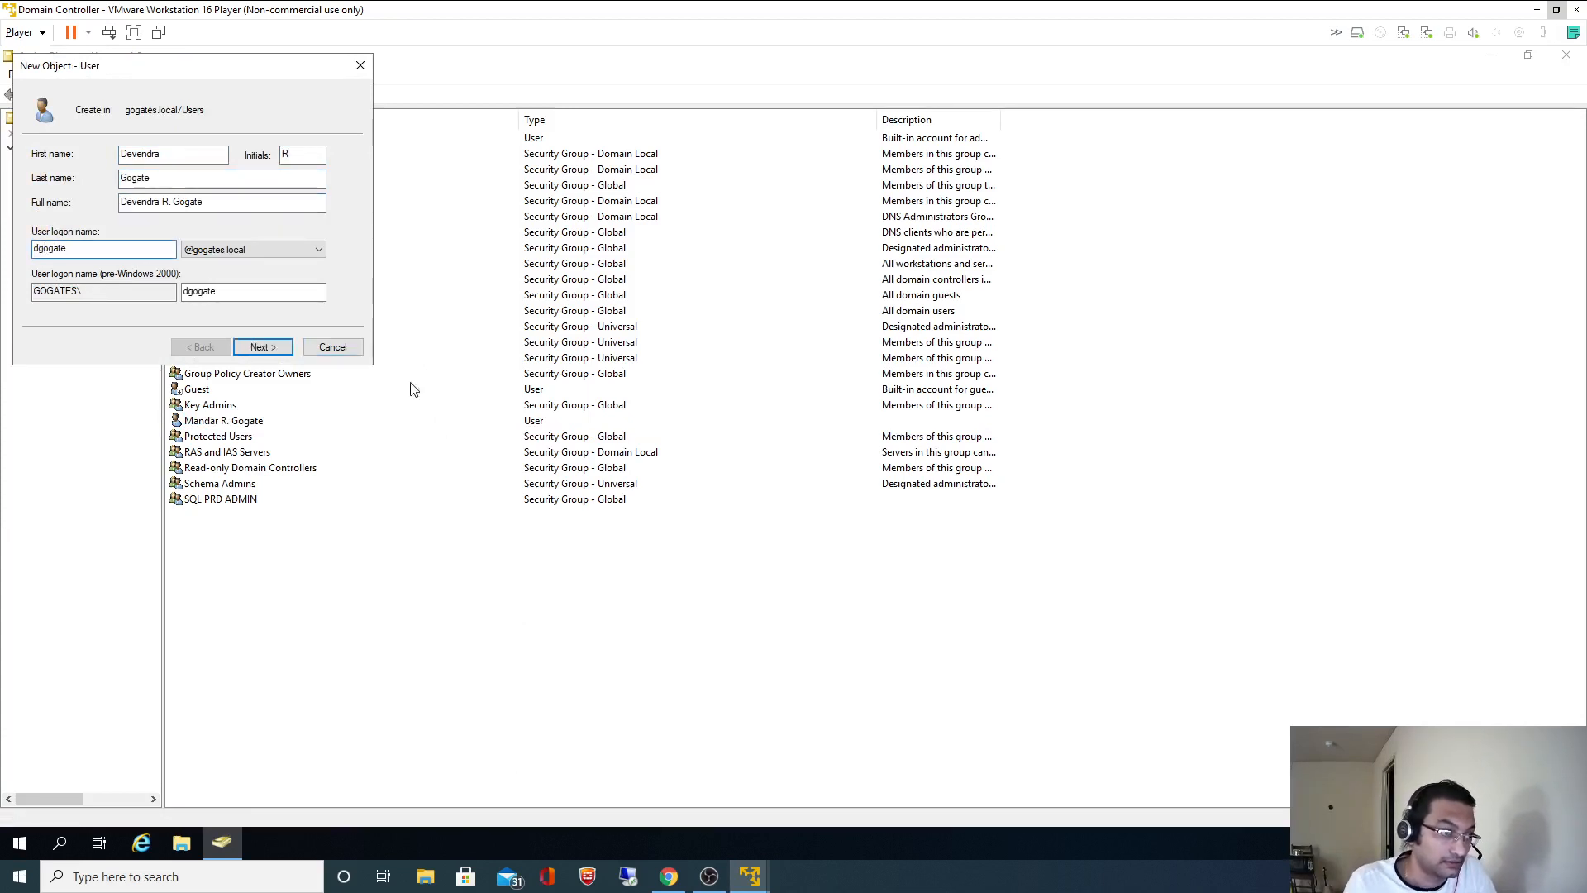
- Disable the next-logon password change, set the password never to expire, and finish the wizard
click(262, 346)
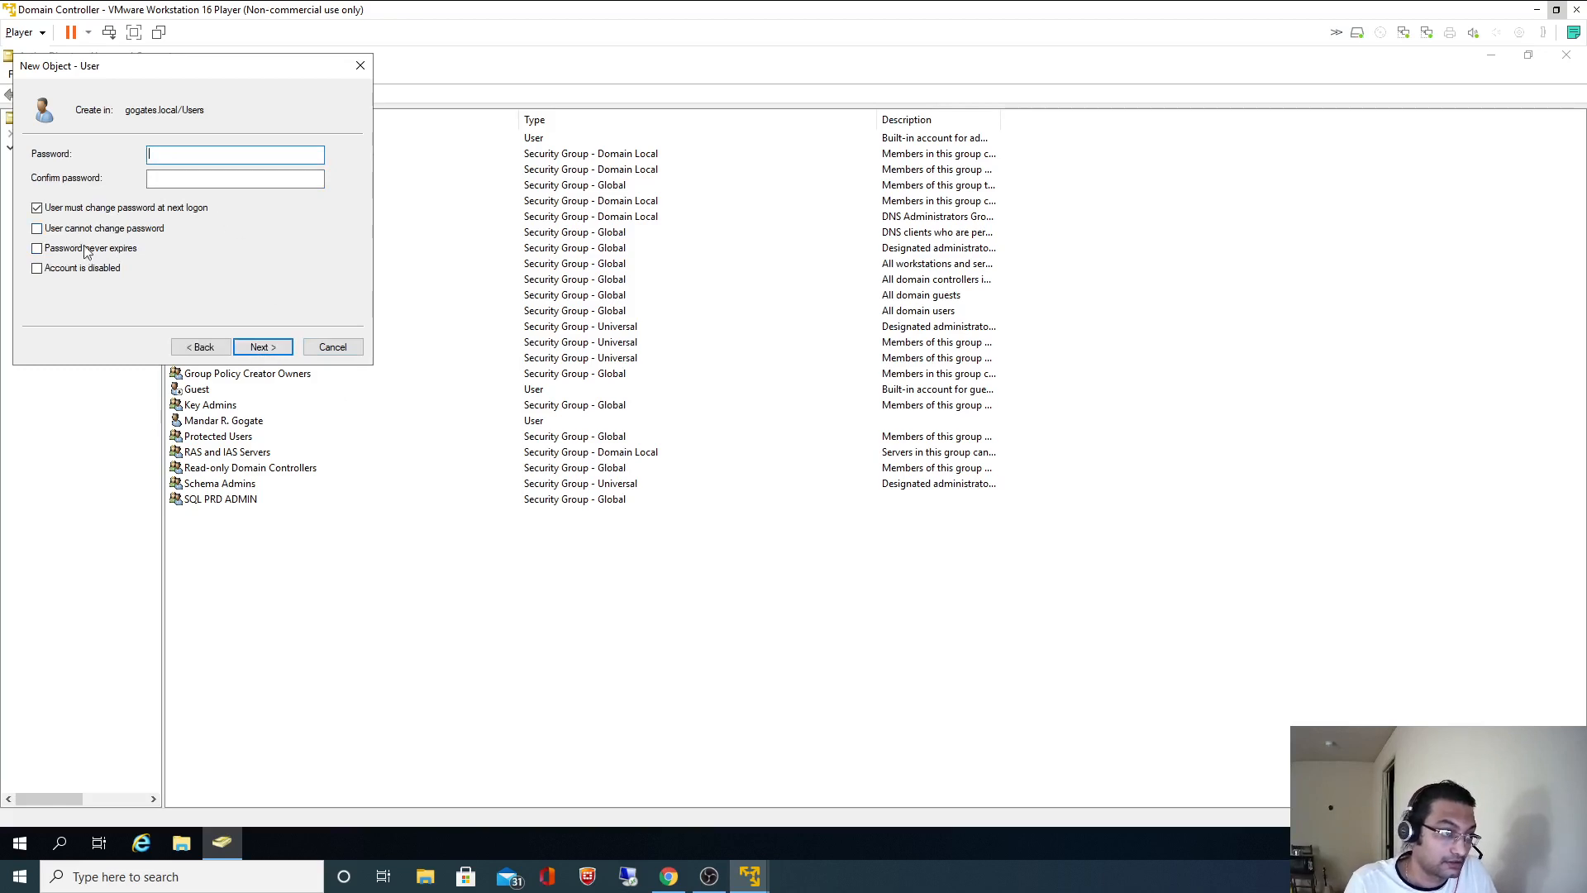
click(110, 210)
click(93, 250)
click(236, 155)
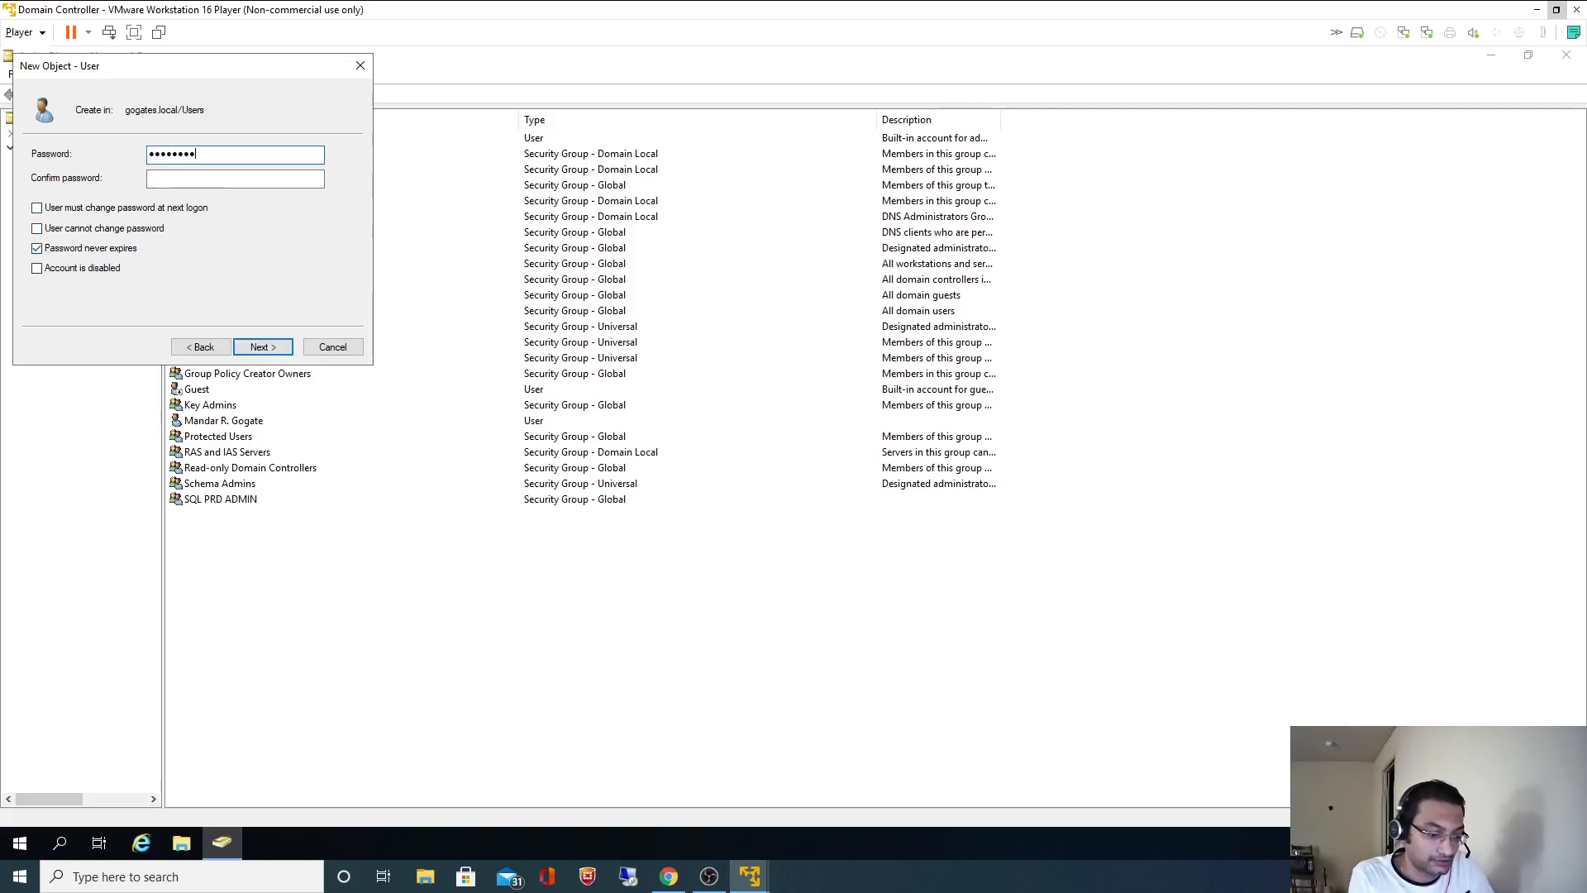
key(Tab)
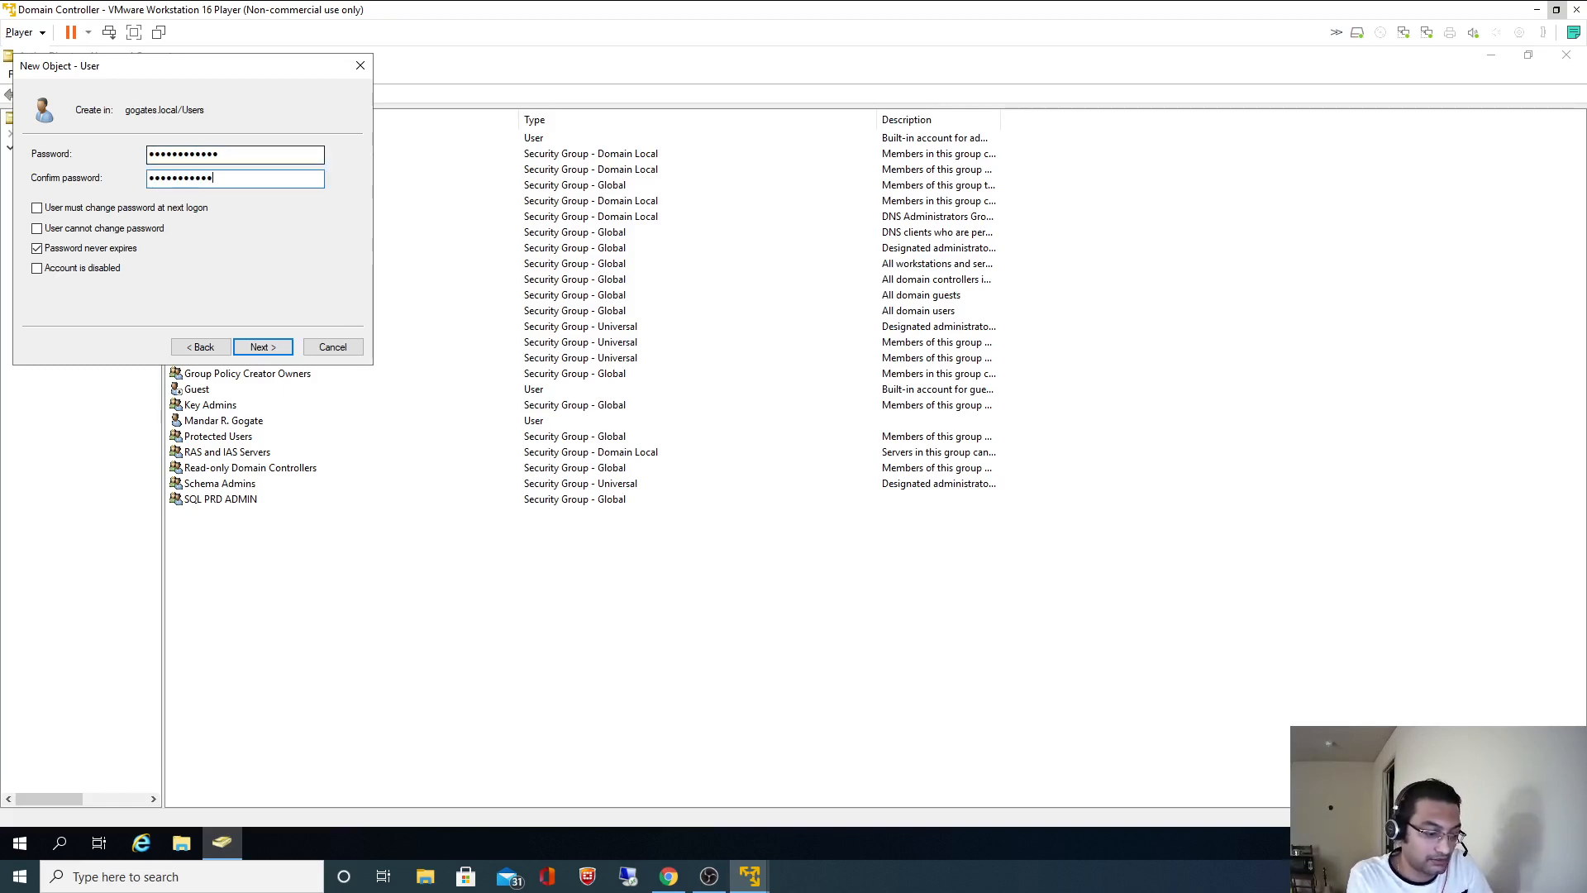
click(263, 346)
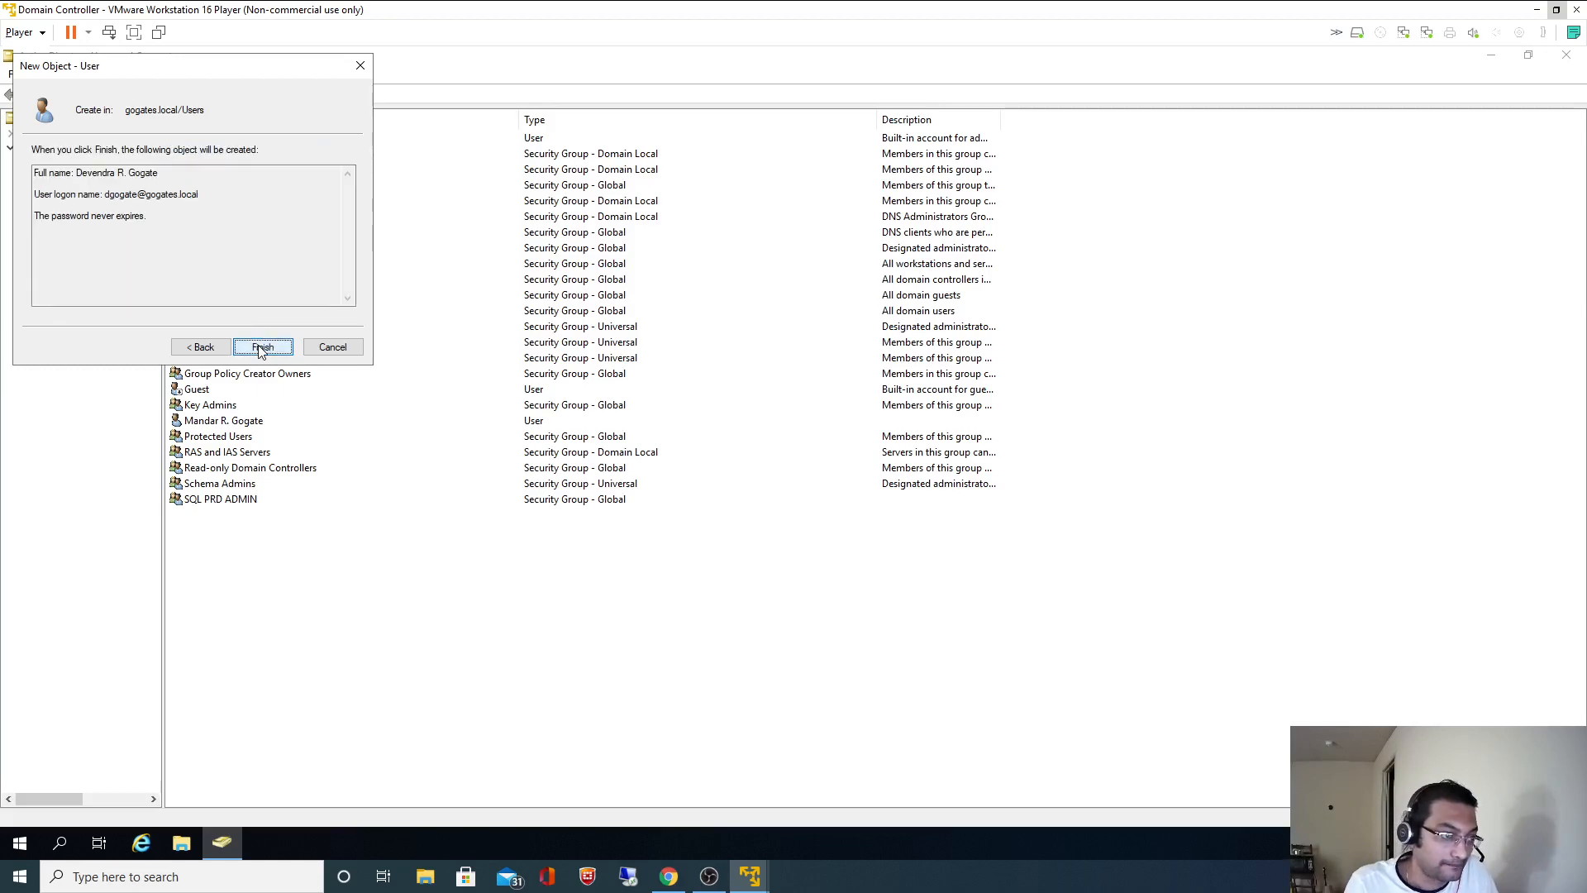
click(263, 346)
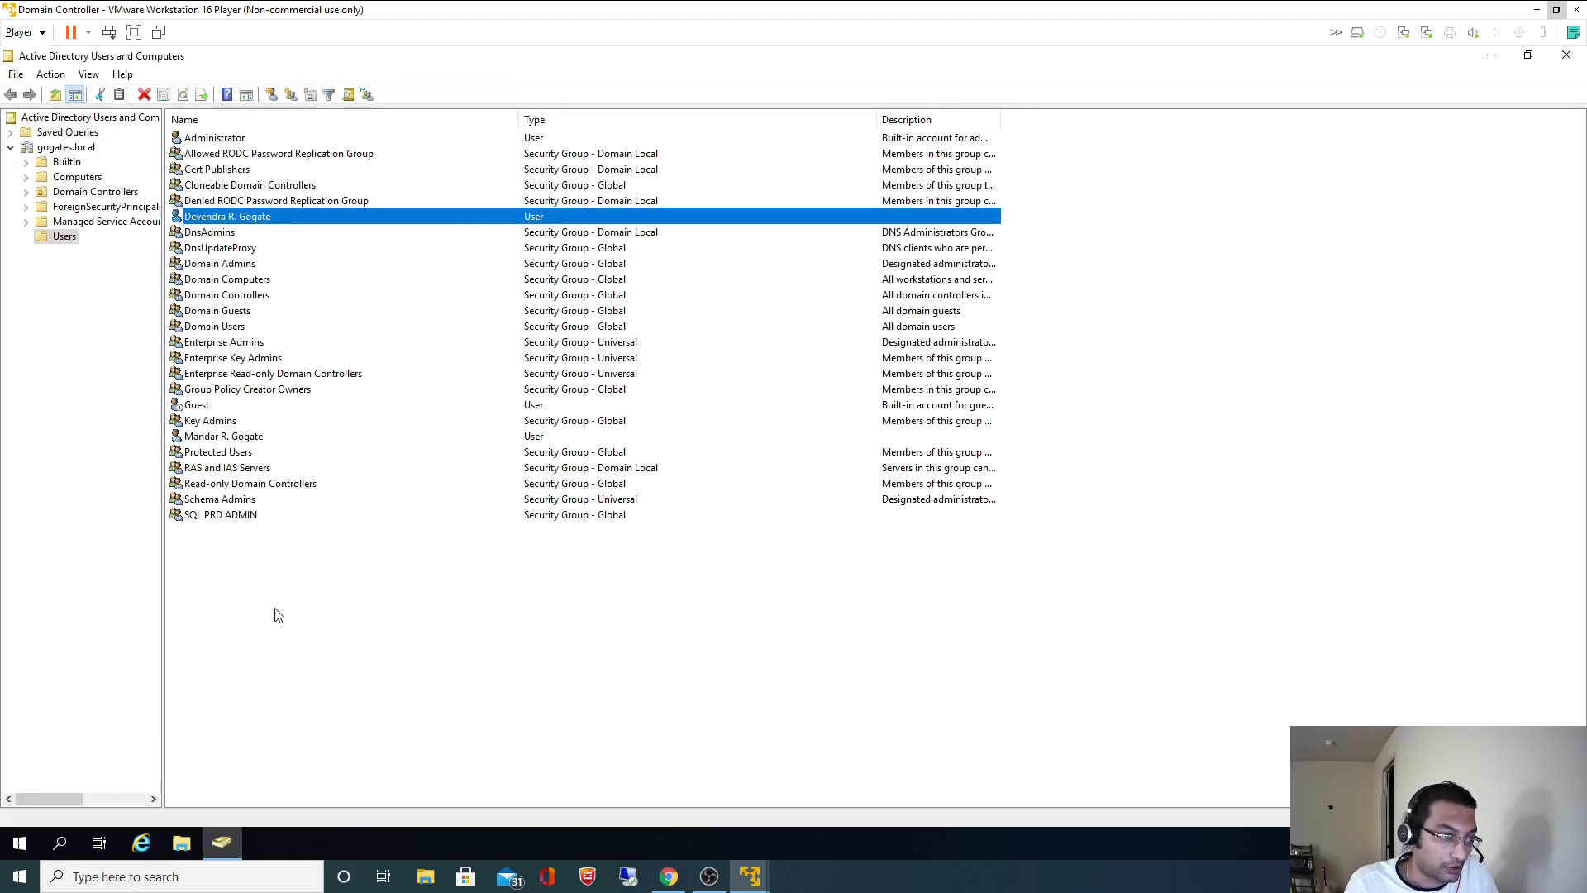
click(265, 568)
key(alt+Tab)
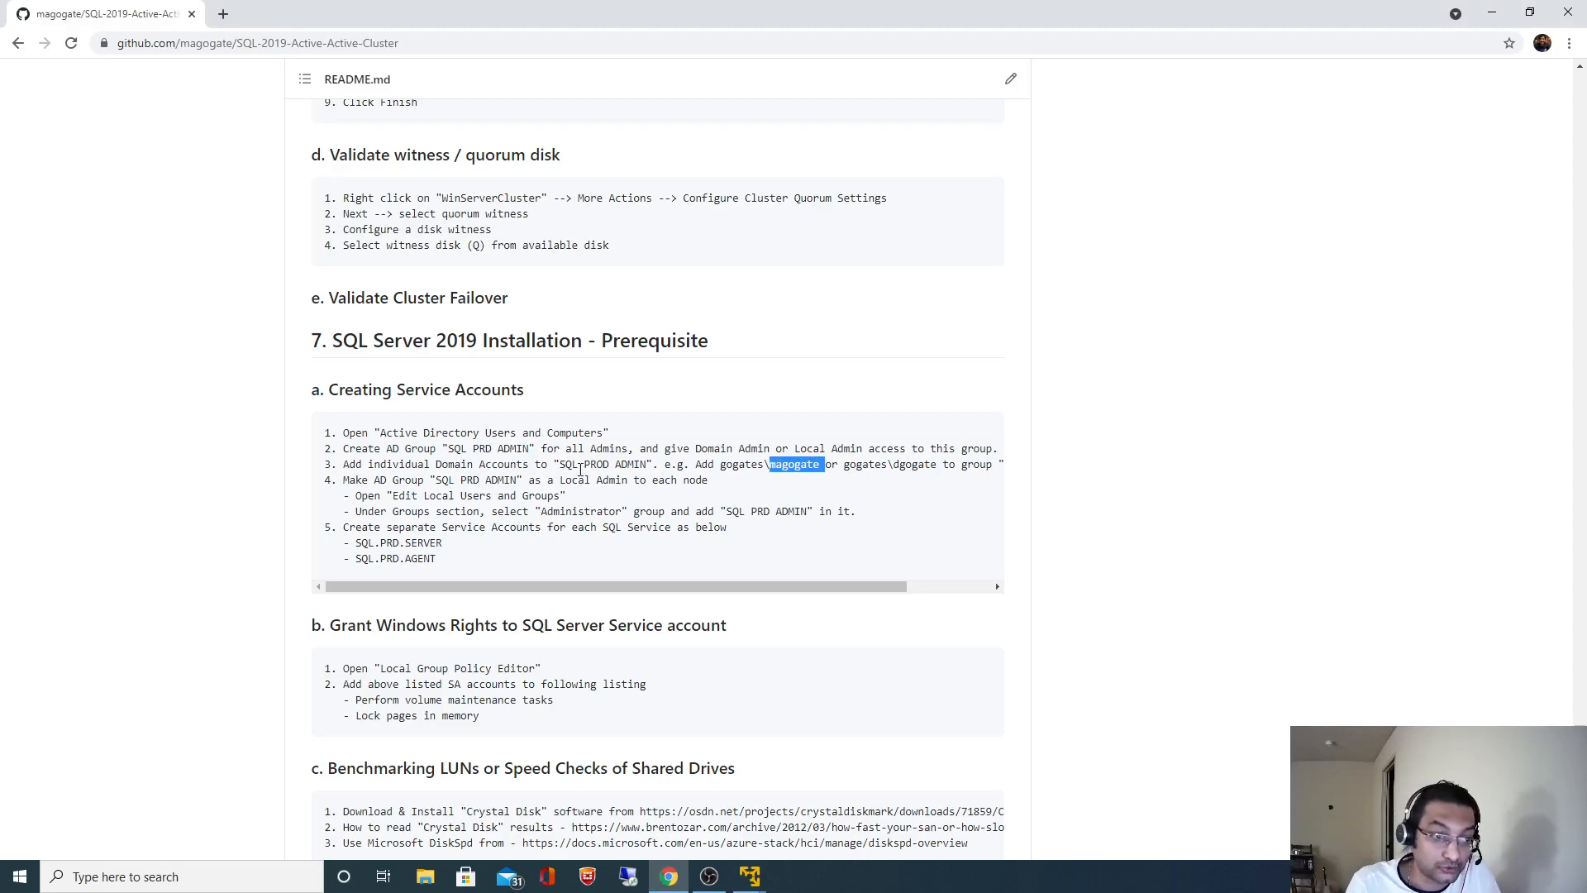
click(558, 464)
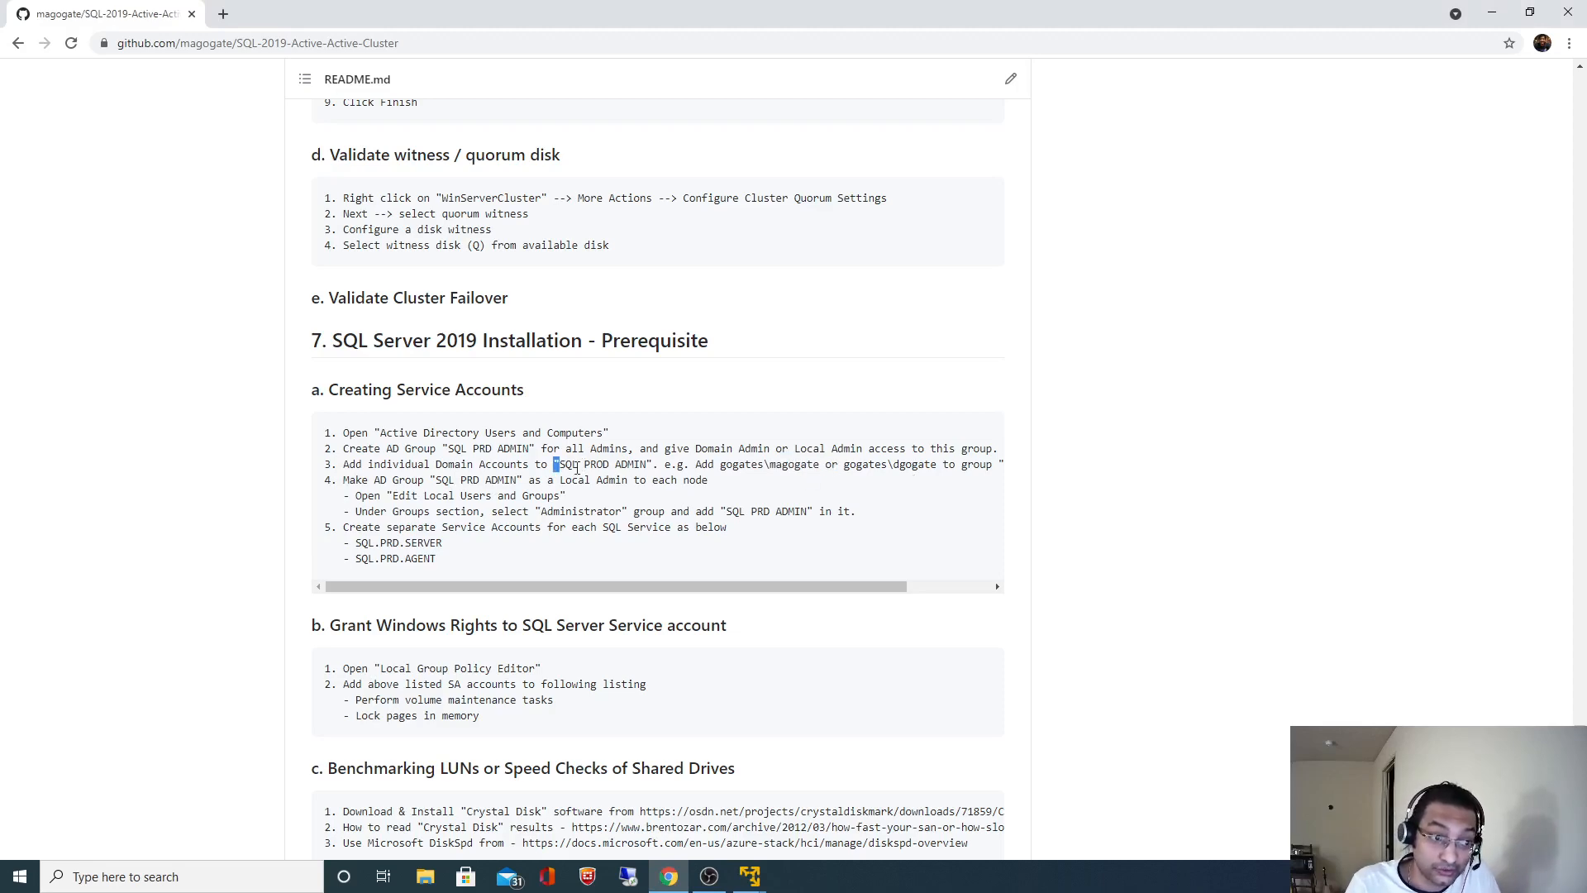
key(alt+Tab)
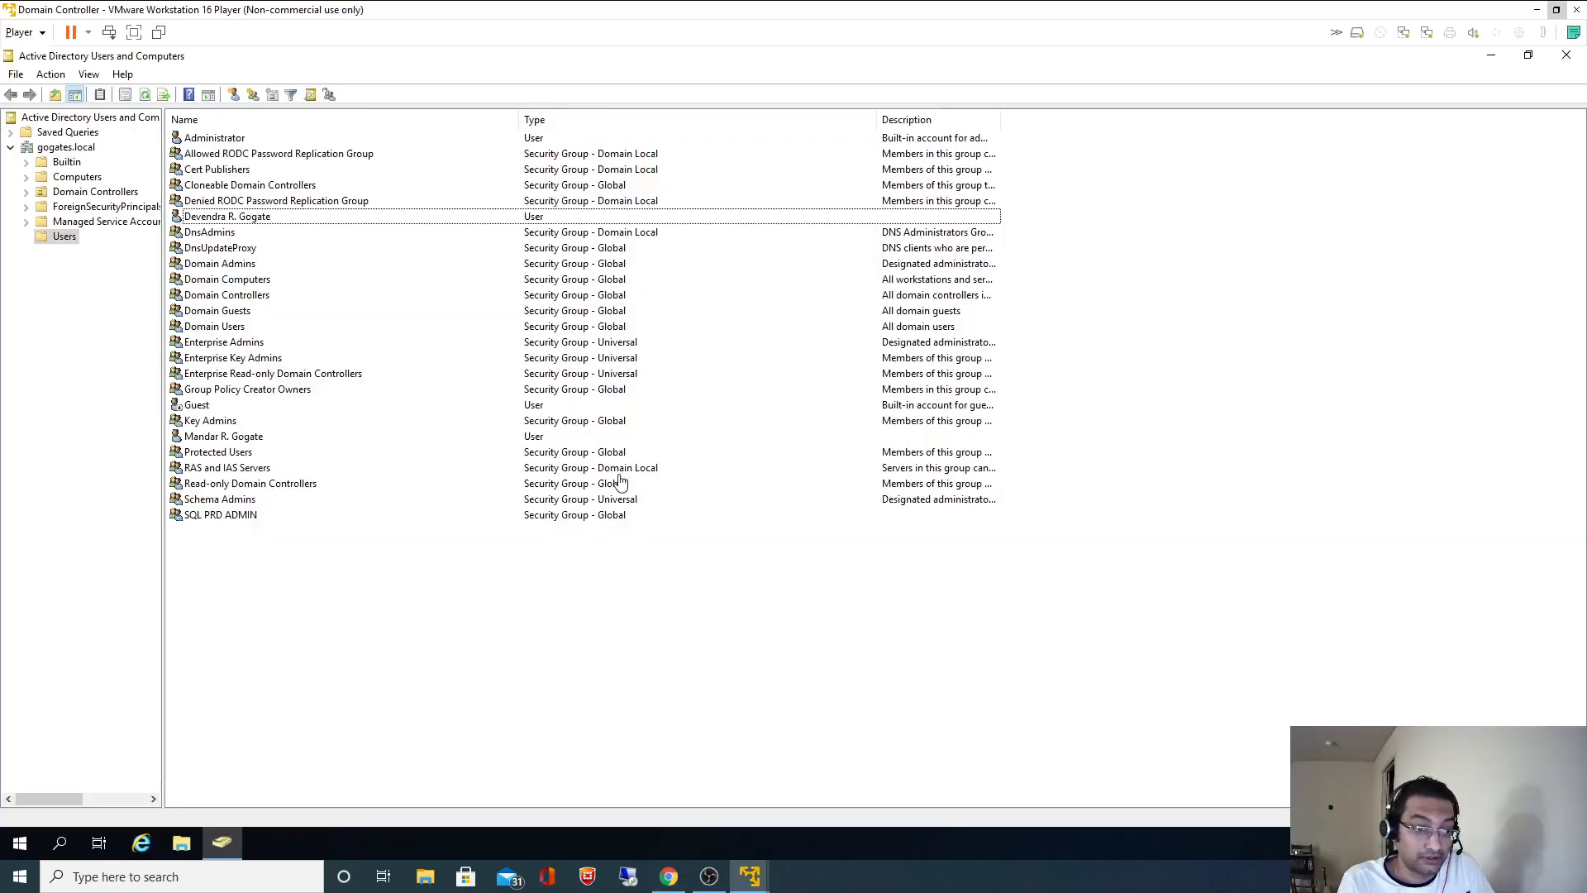
- Add the first admin user as a member of SQL PRD ADMIN in the group's properties
click(219, 515)
right_click(217, 516)
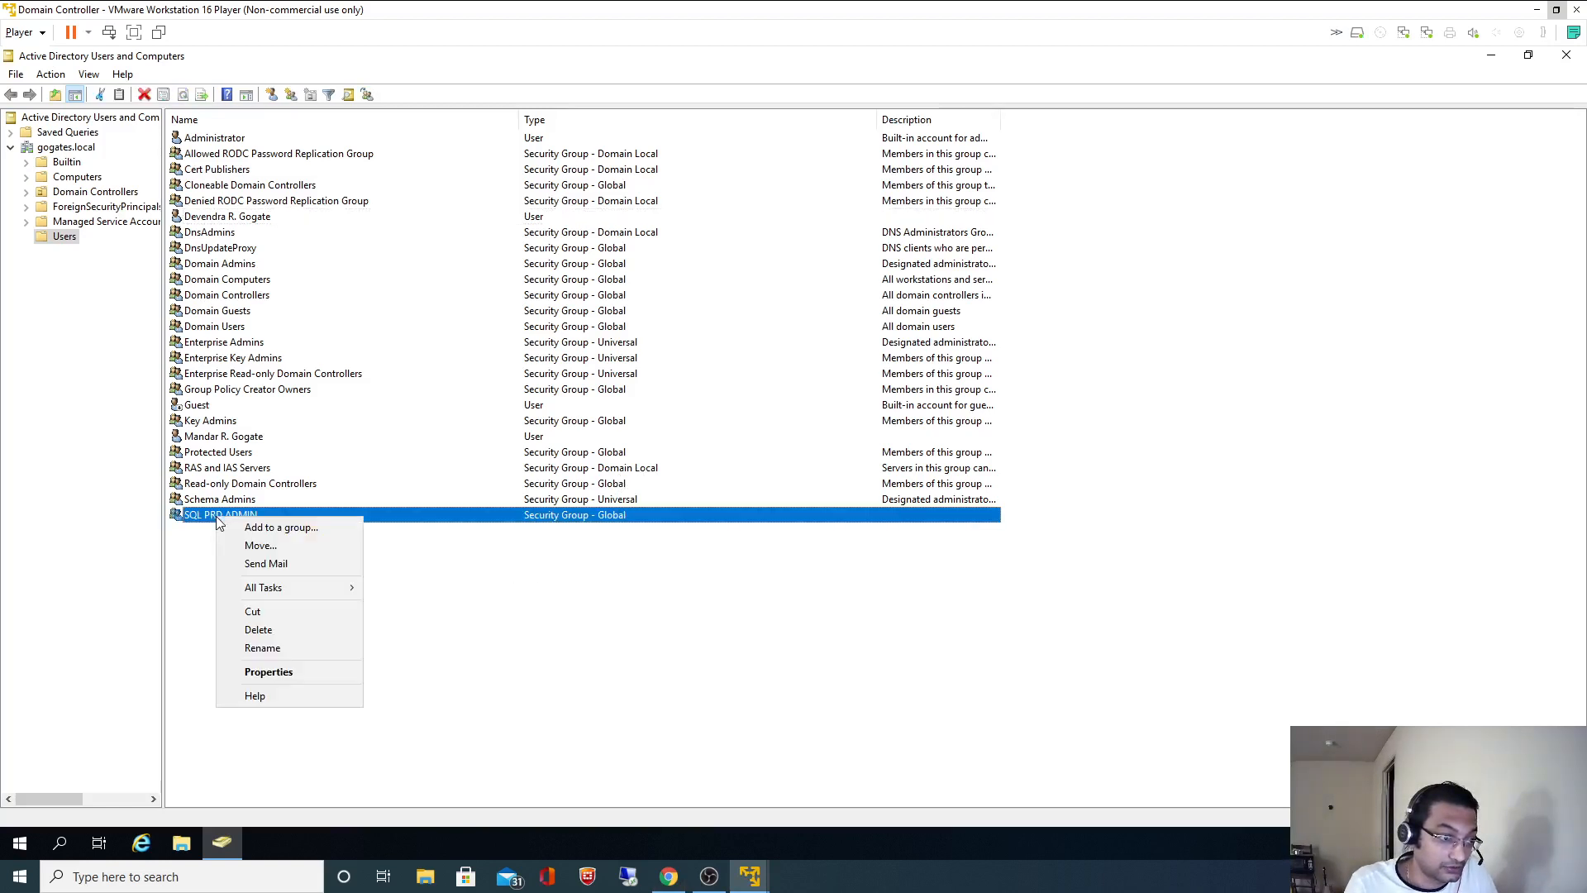
click(281, 673)
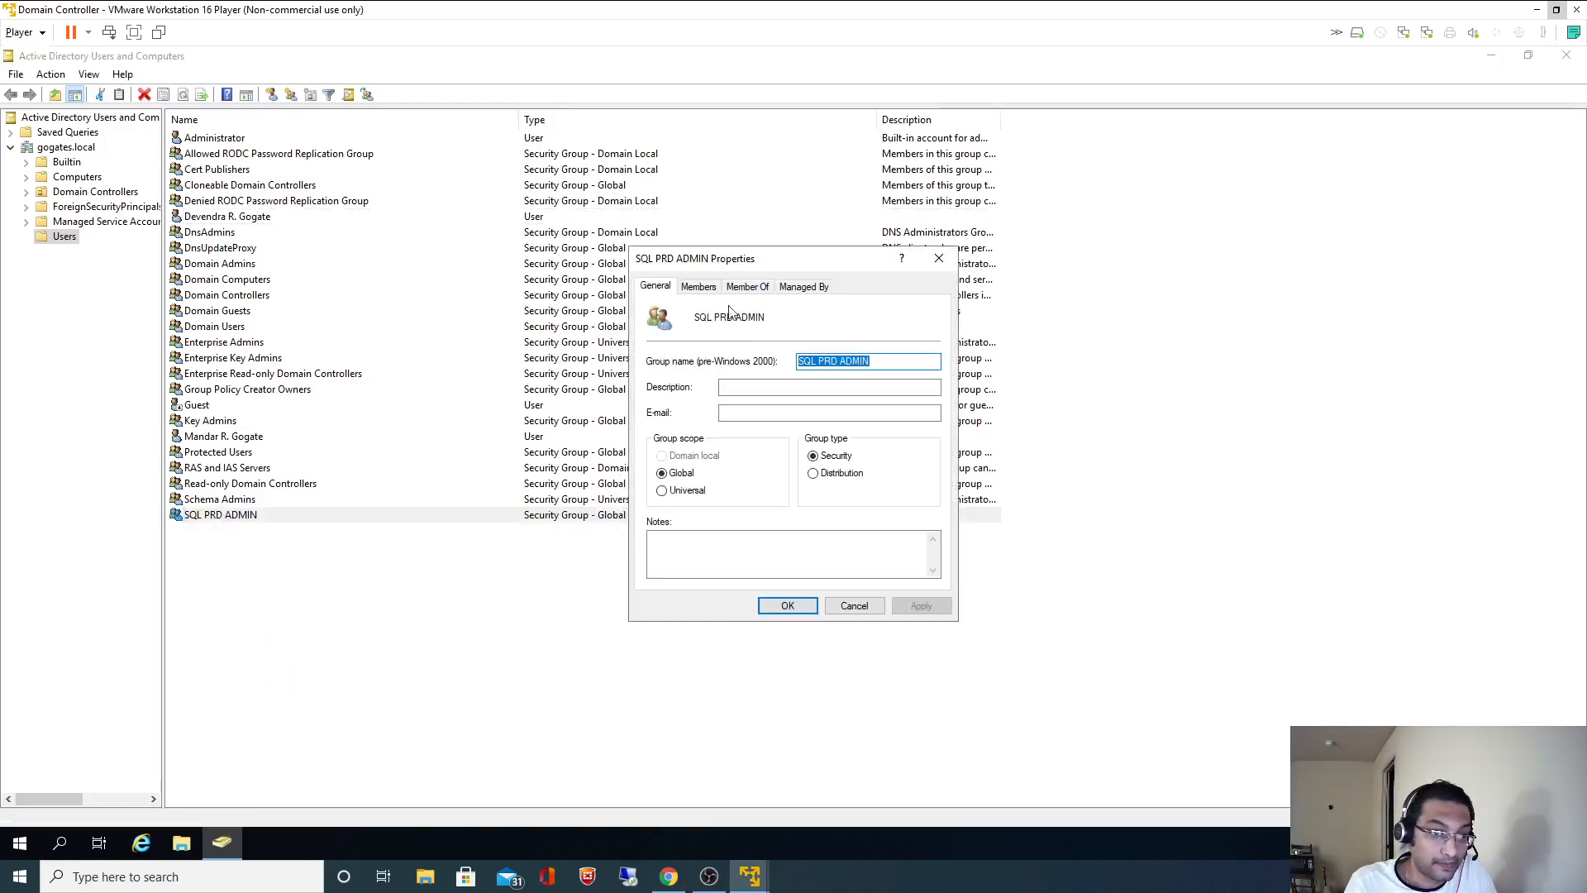
click(701, 289)
click(676, 557)
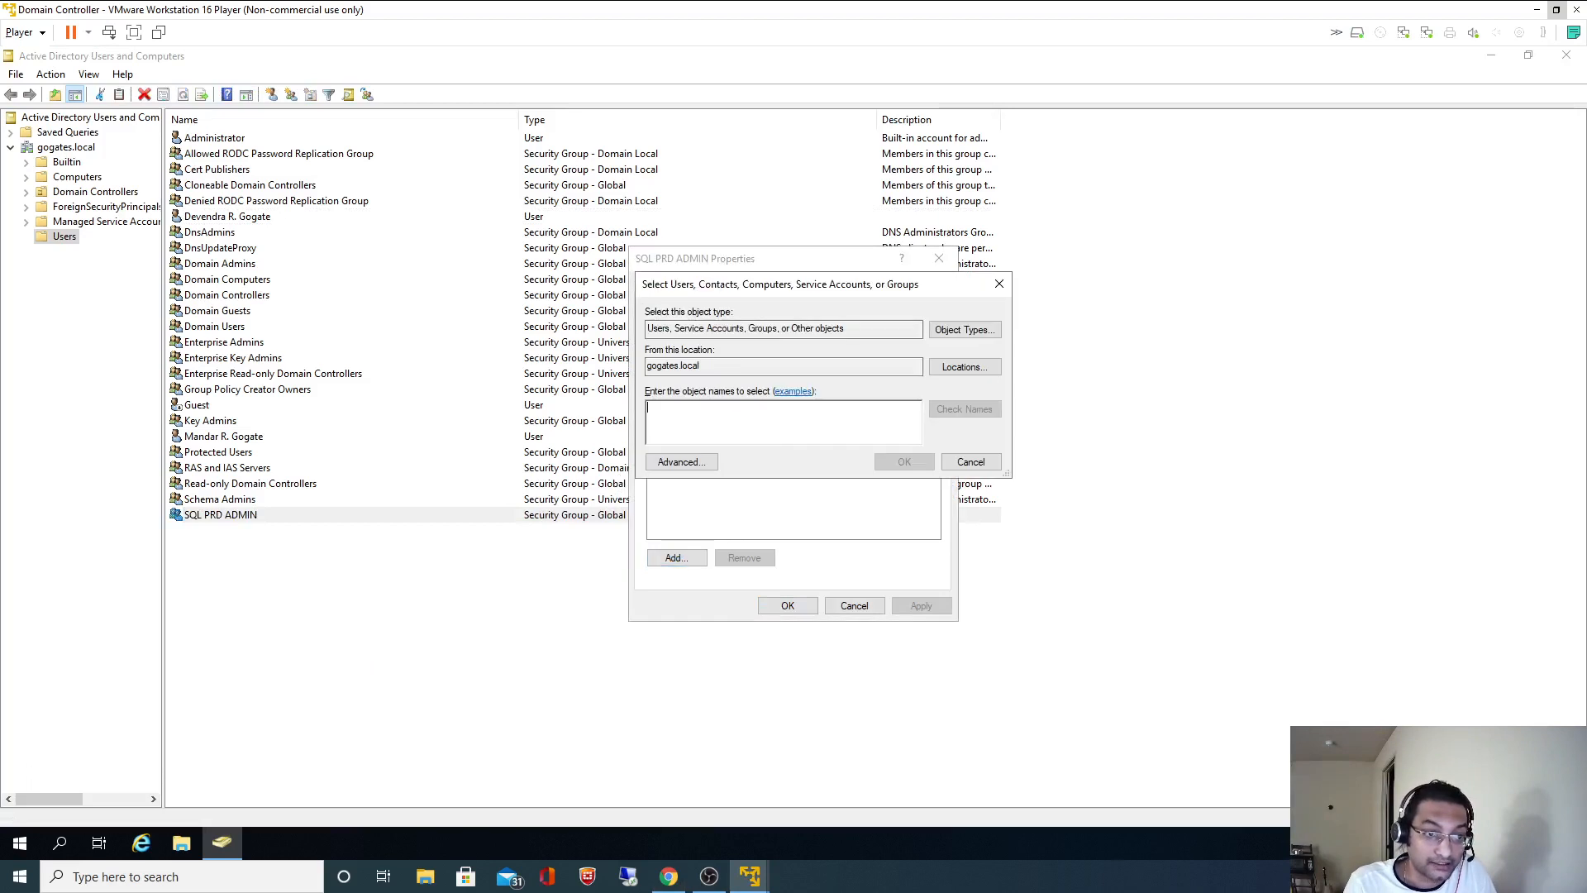
text(mago)
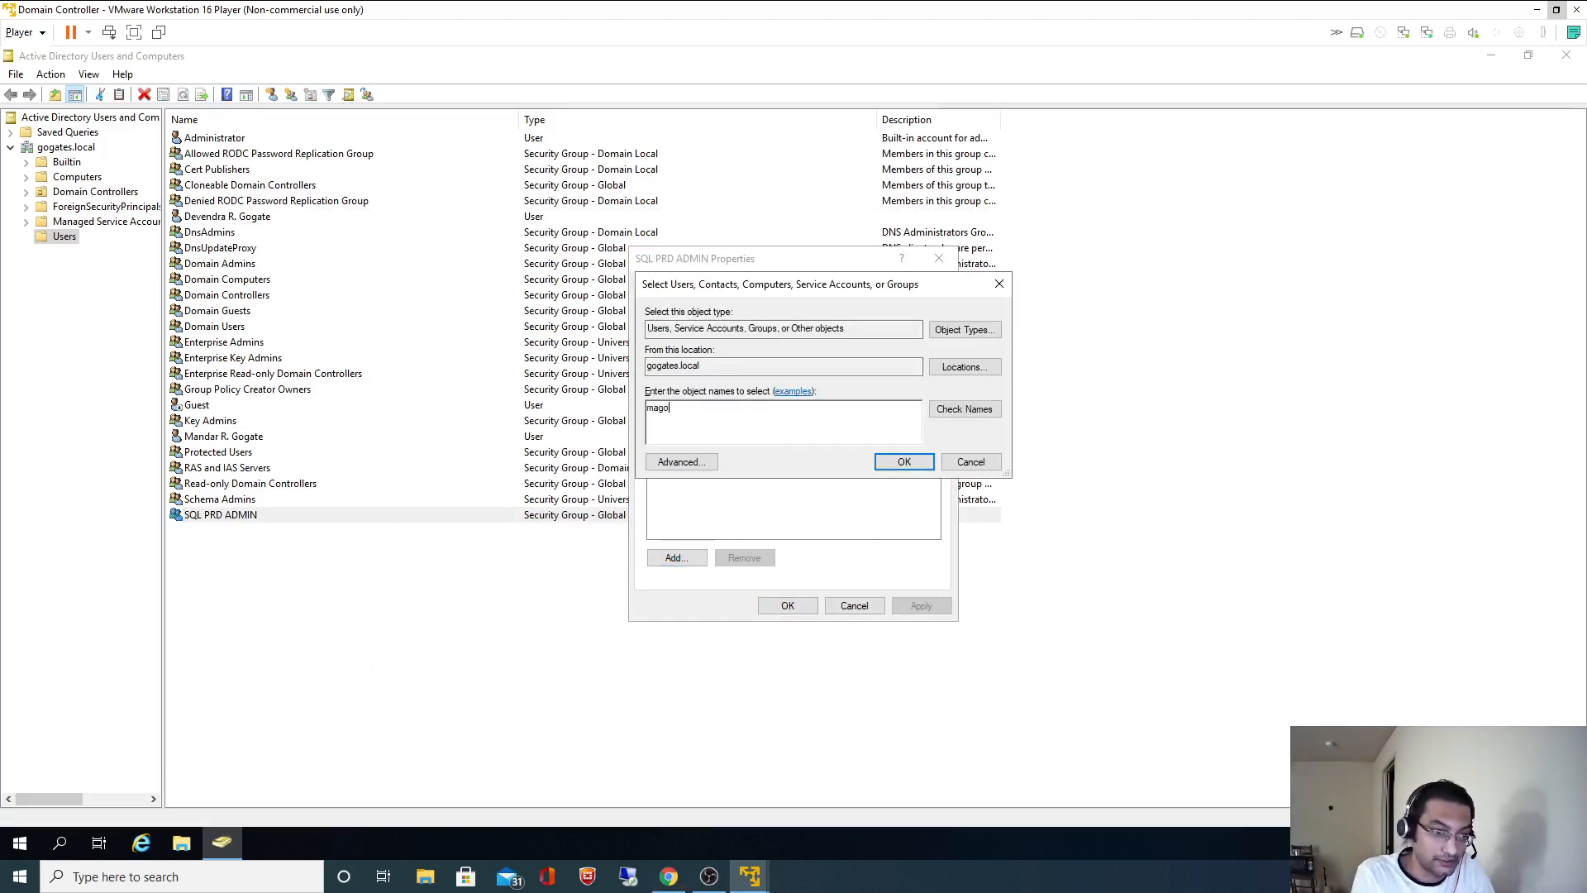
text(gate)
click(964, 410)
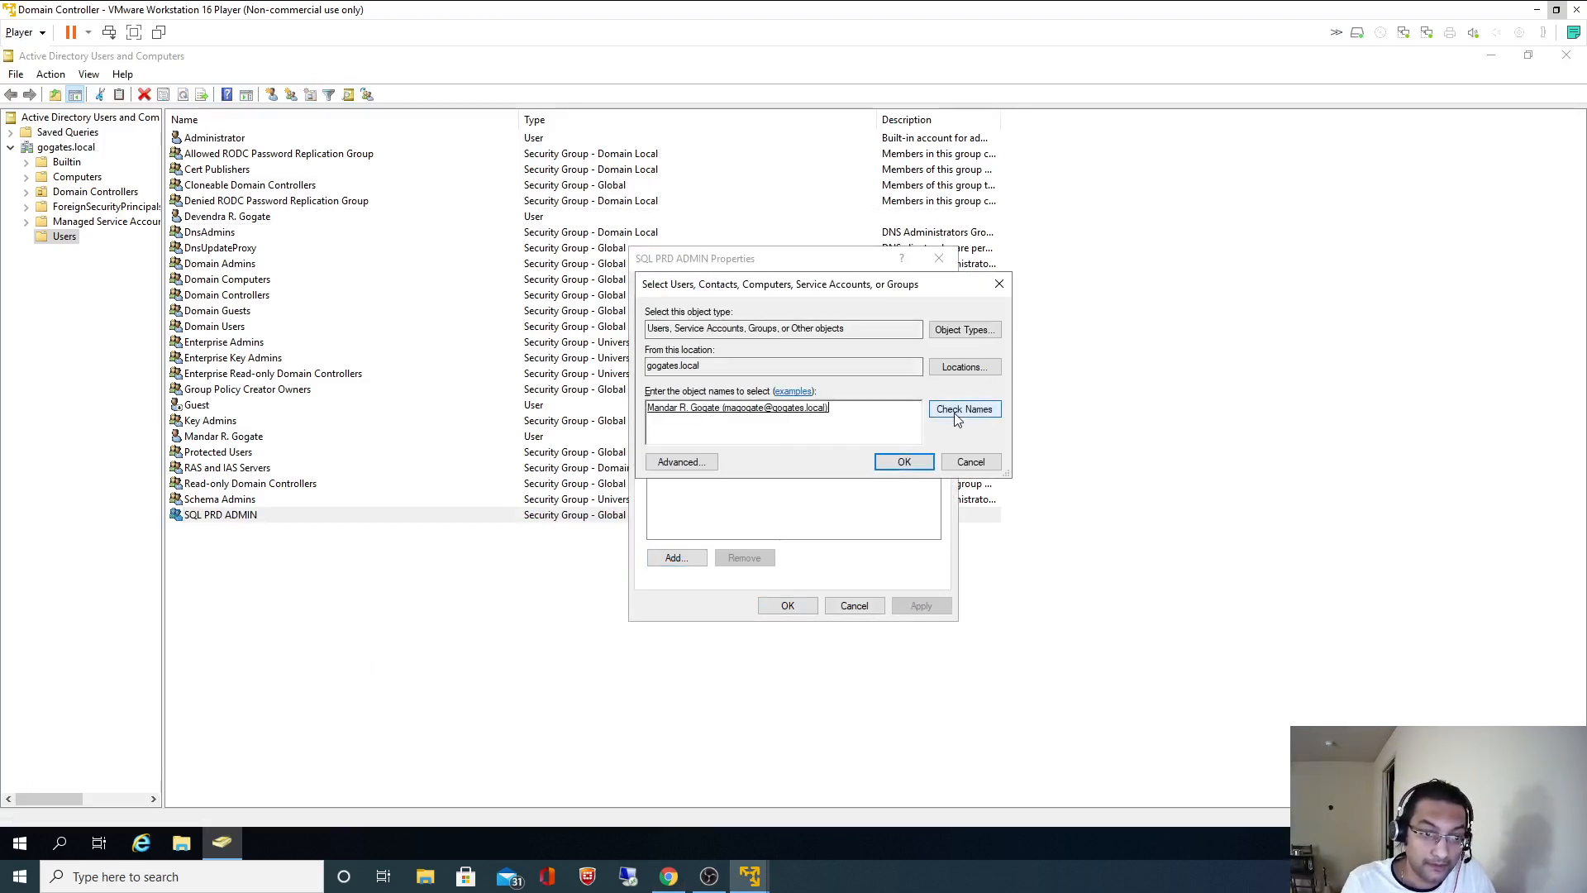
click(904, 463)
- Add the second admin user to SQL PRD ADMIN, apply, review the tabs and close
click(676, 557)
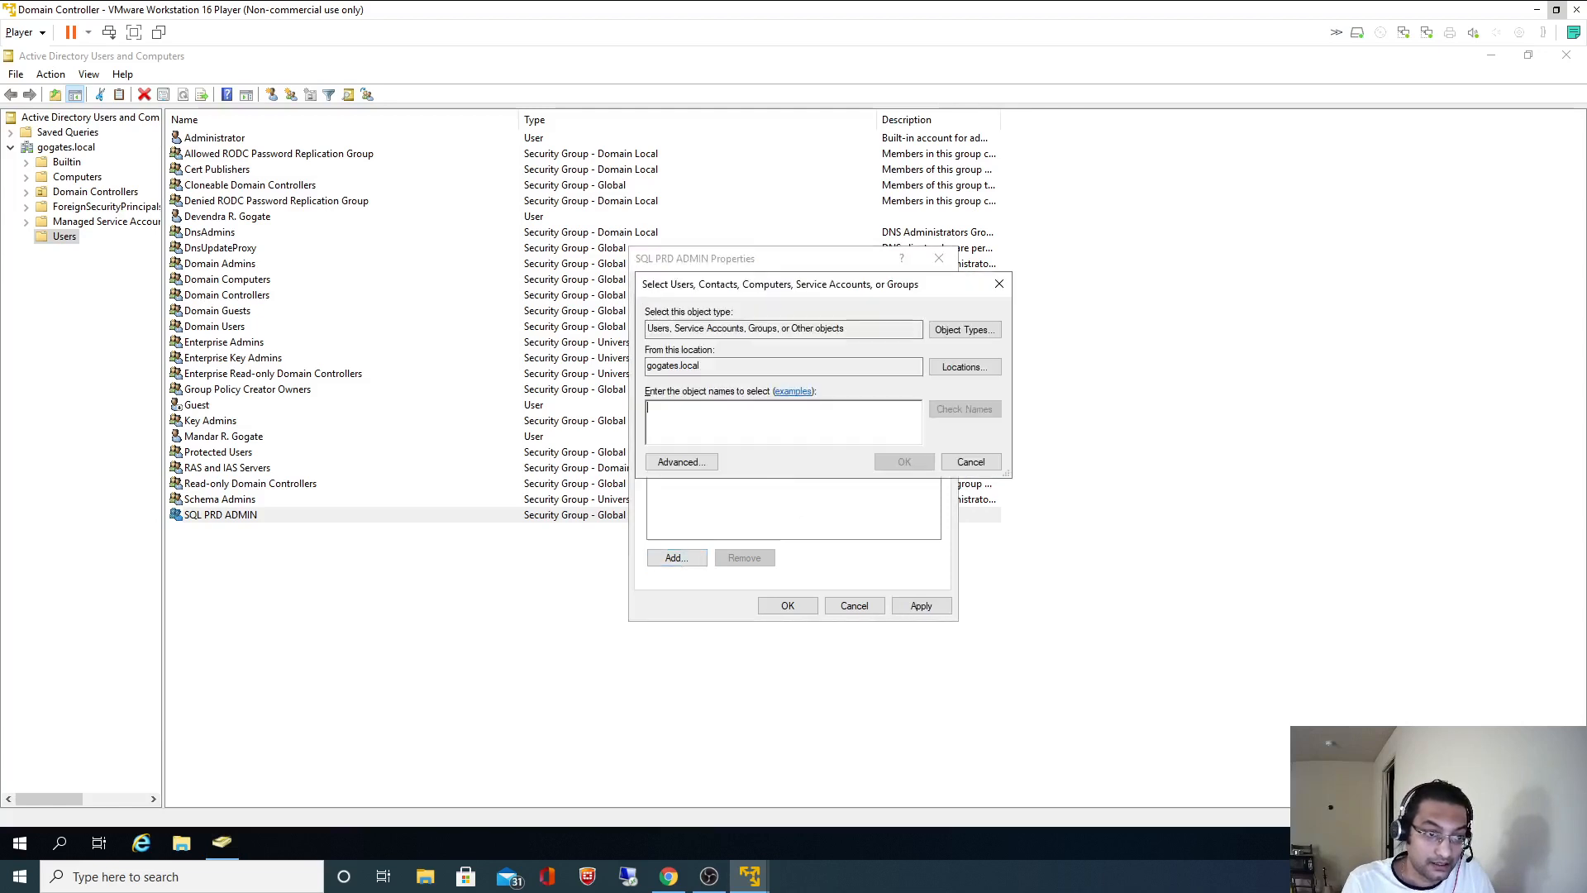
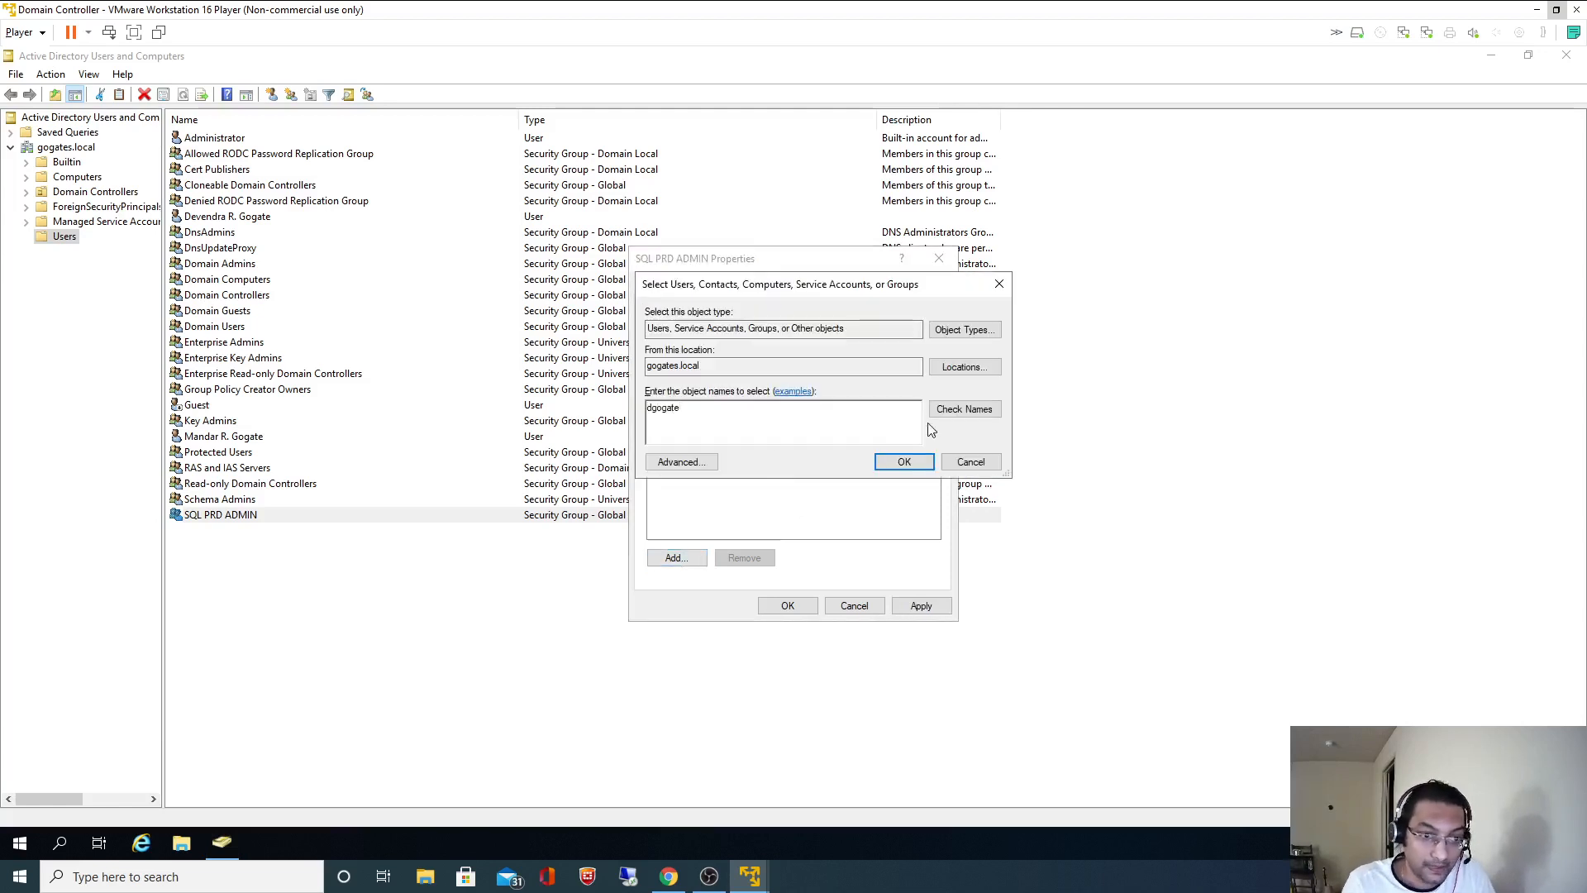
click(942, 411)
click(904, 461)
click(921, 605)
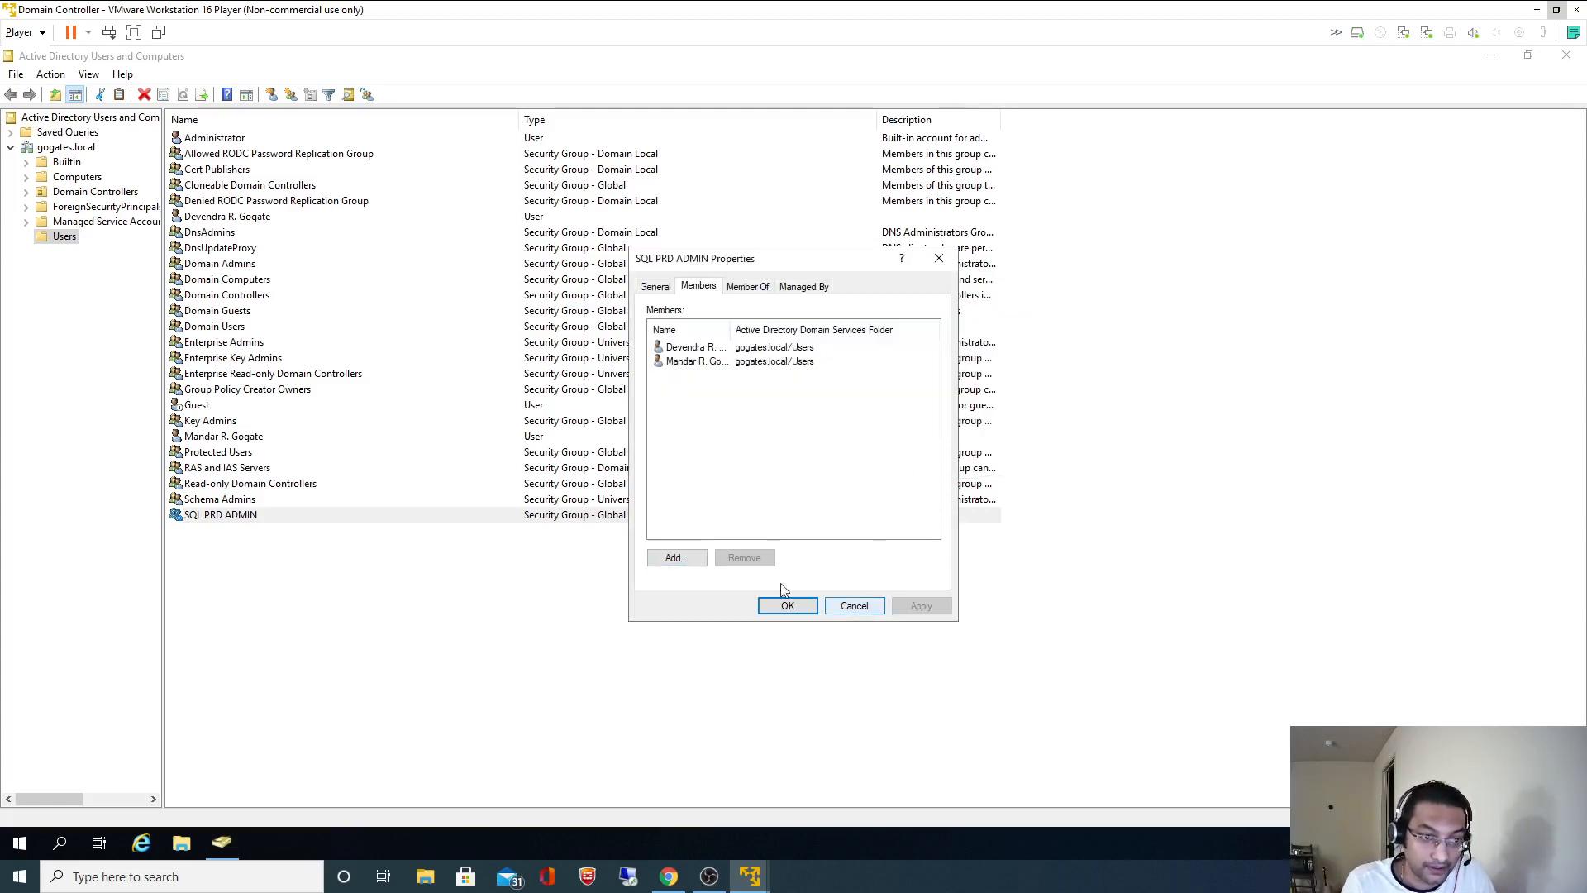
drag(730, 330, 750, 330)
click(757, 291)
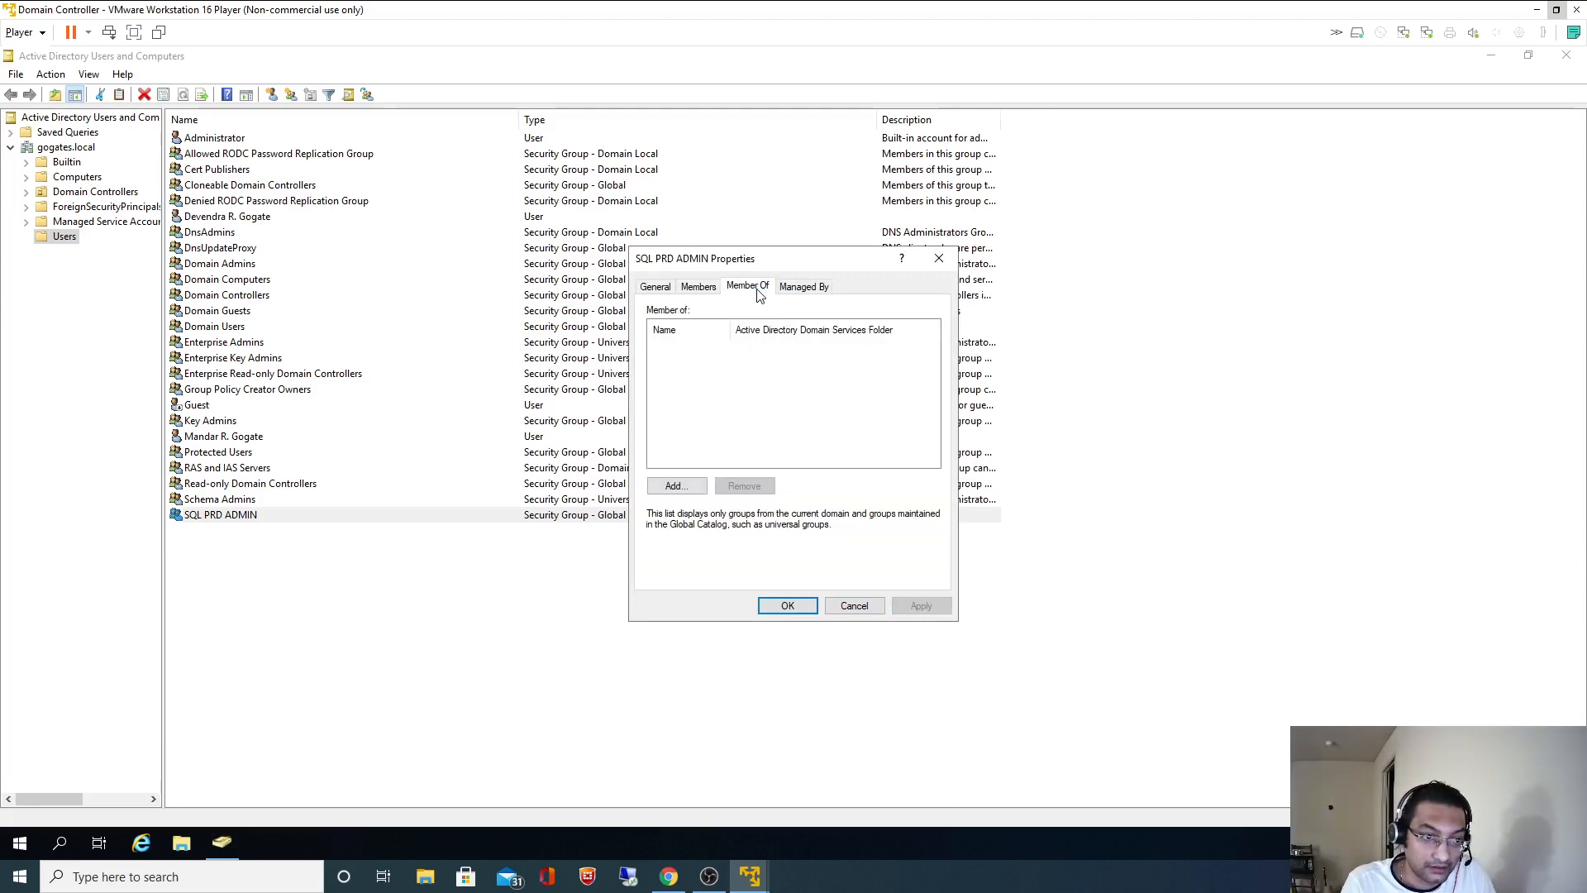
click(654, 290)
click(696, 287)
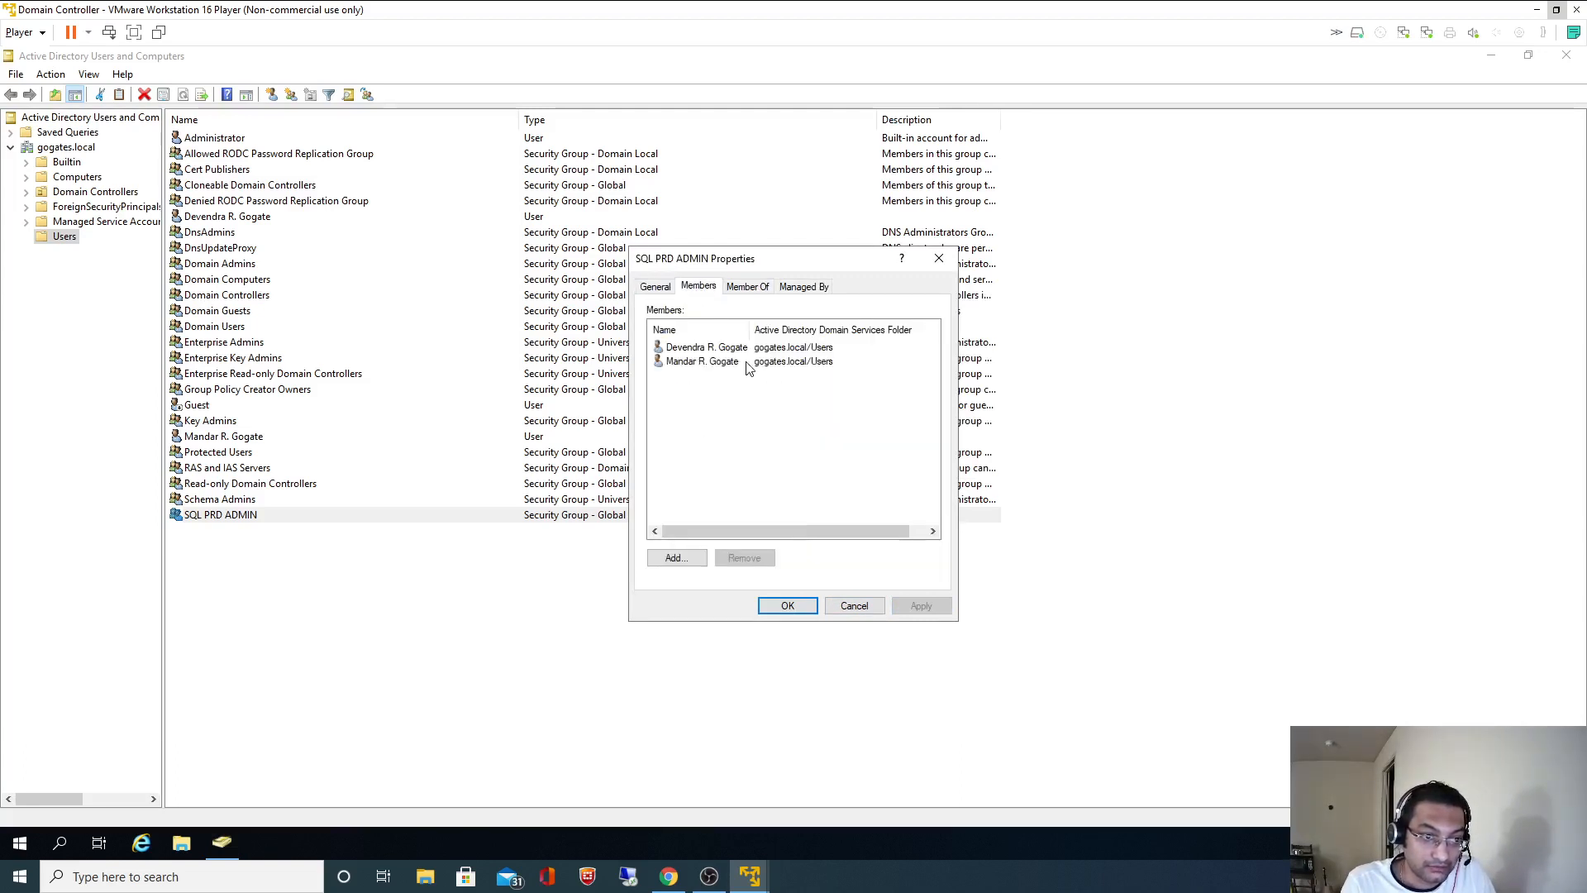
click(787, 605)
click(497, 621)
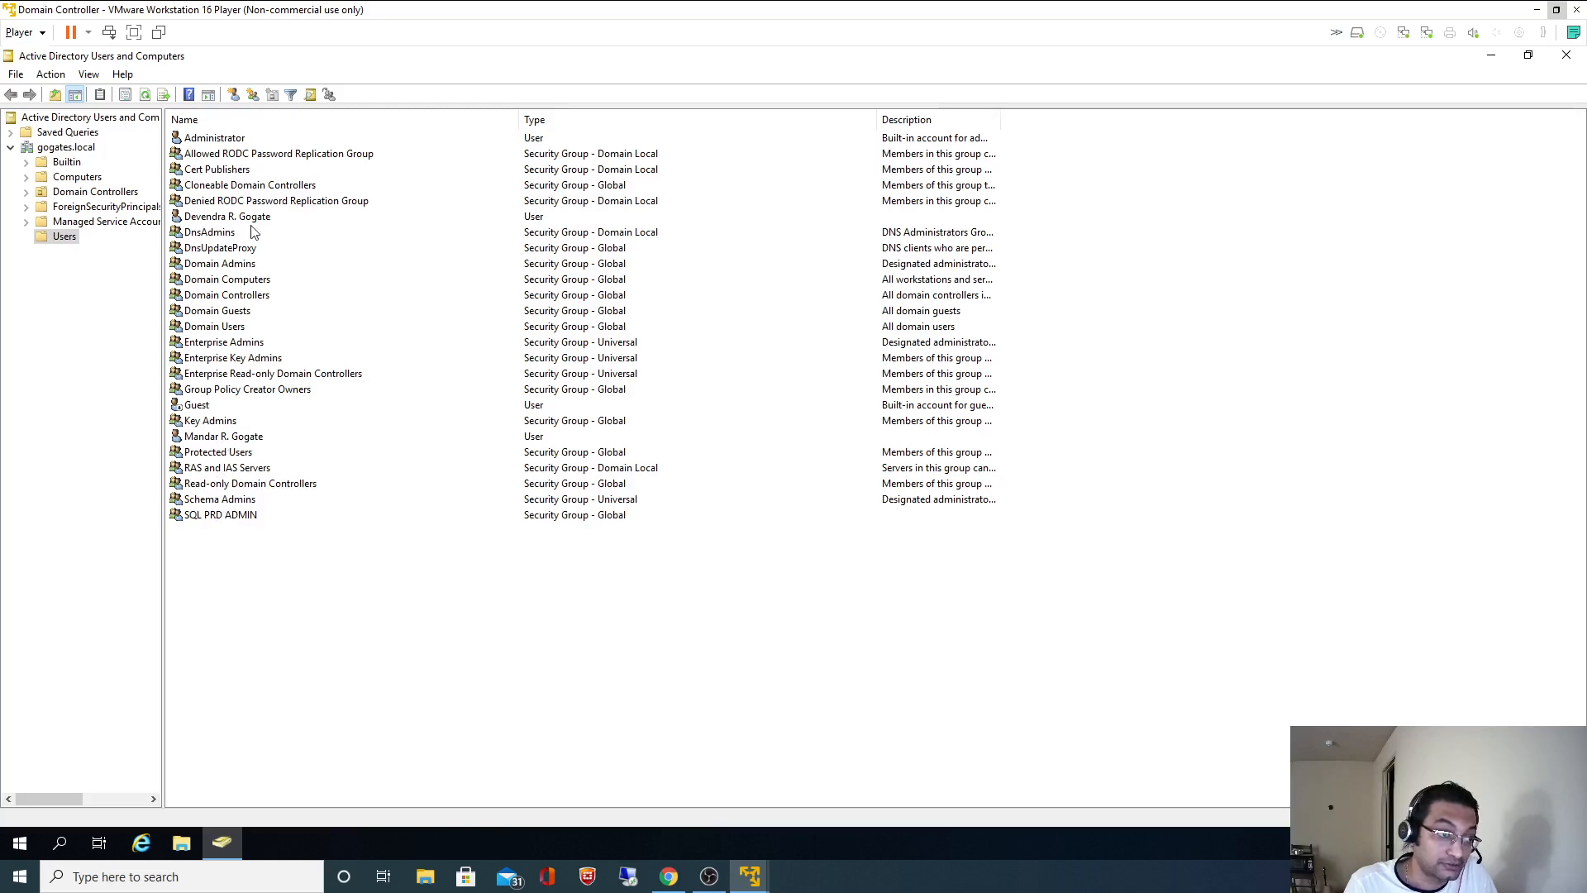
- Select the SQL.PRD.SERVER account name in the README and return to the VM
click(234, 517)
key(alt+Tab)
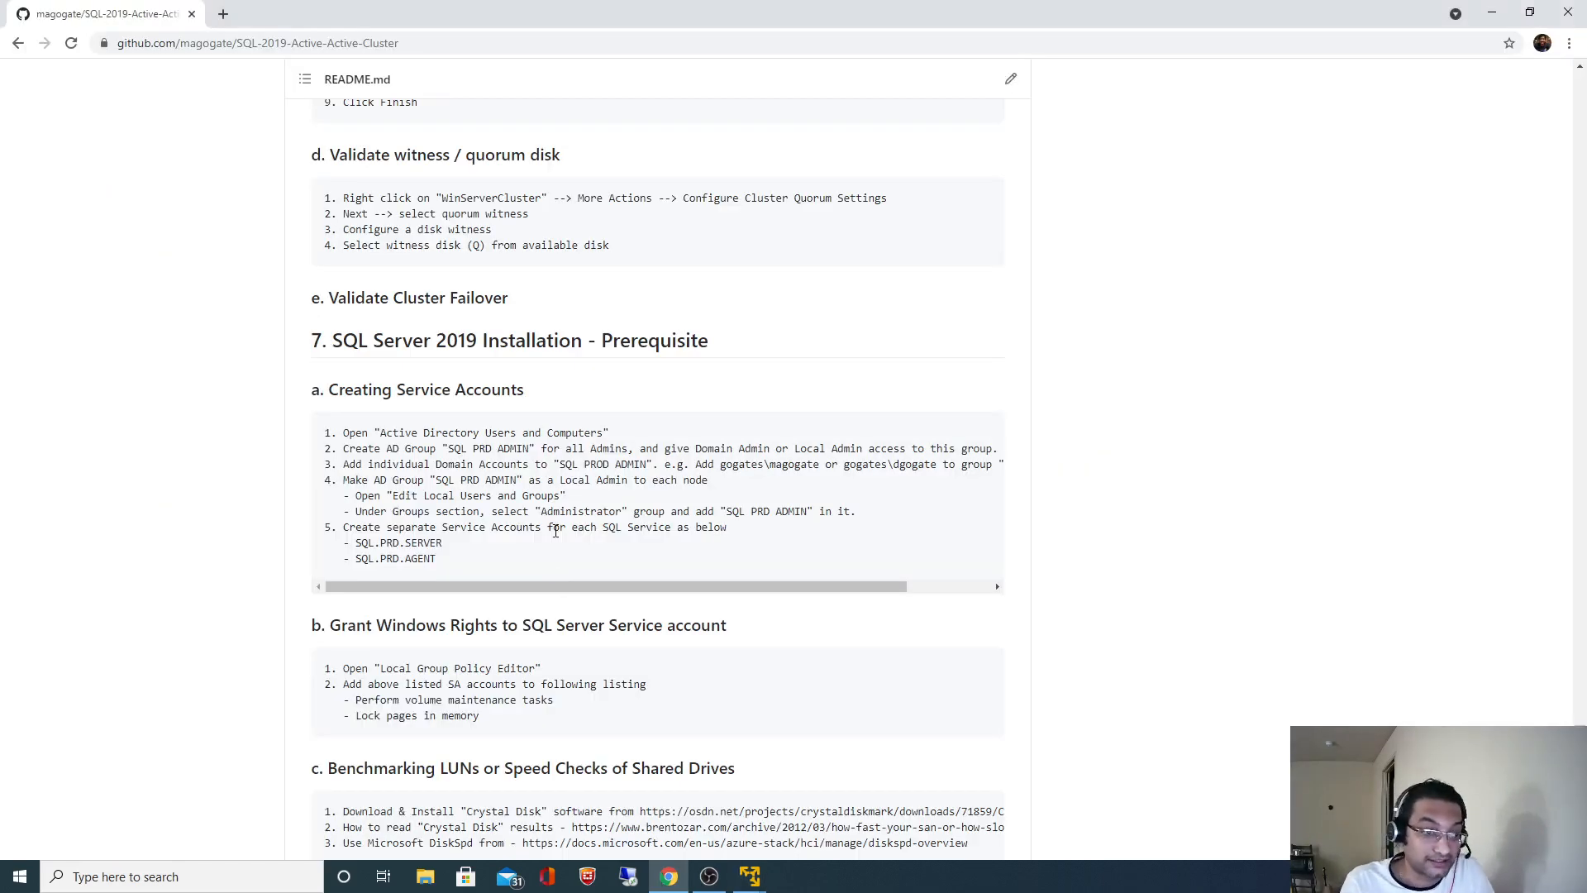
drag(359, 542, 444, 541)
key(ctrl+c)
key(alt+Tab)
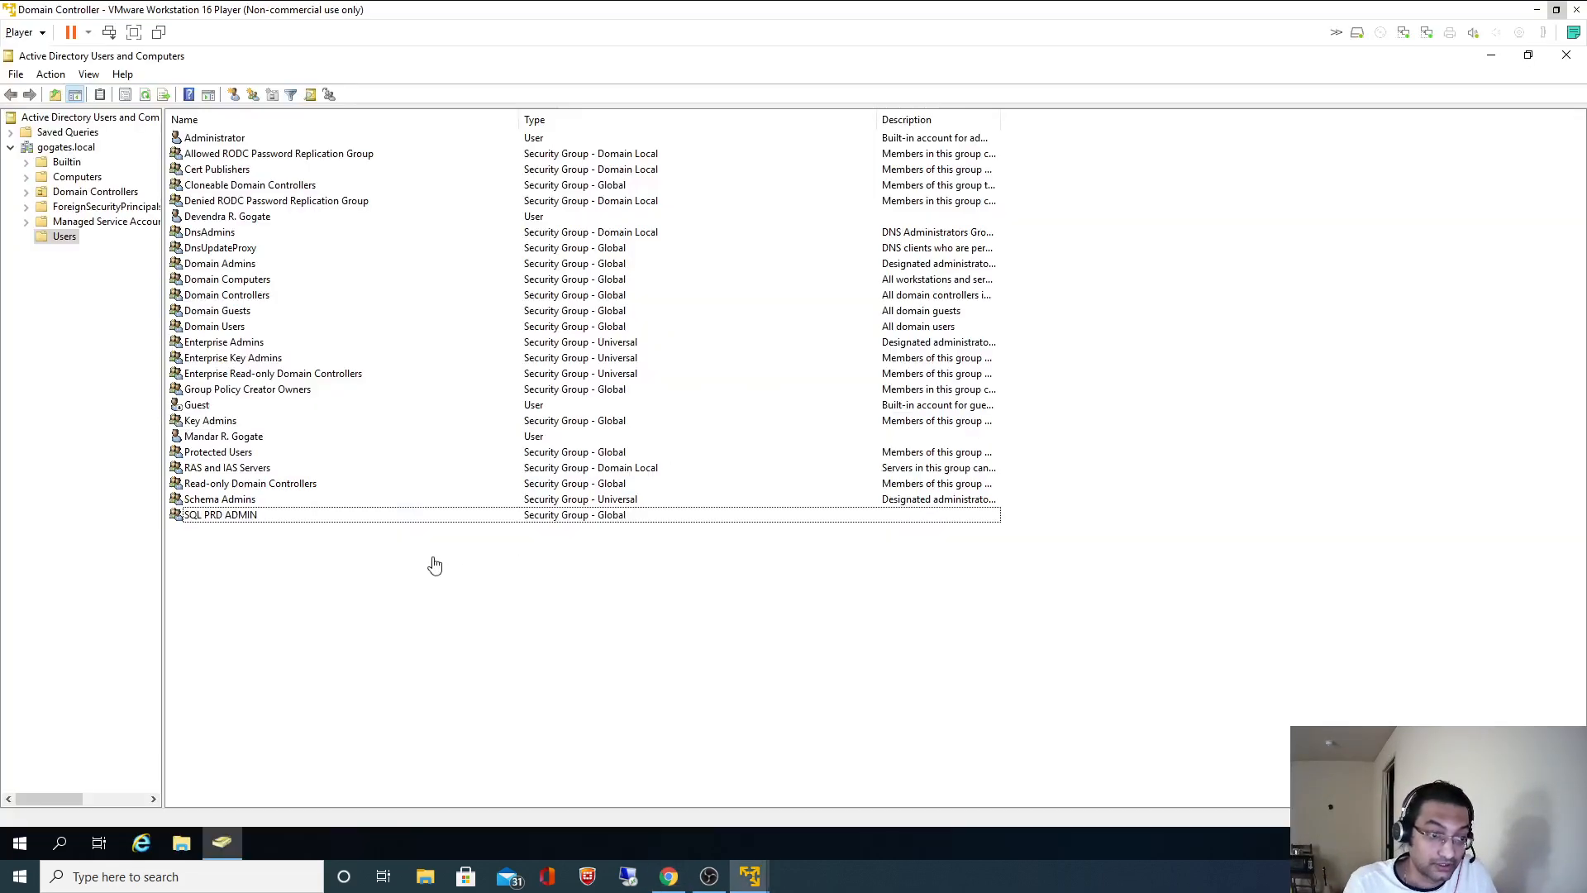
- Start a new user with the pasted SQL.PRD.SERVER logon name and first name 'SQL'
right_click(388, 564)
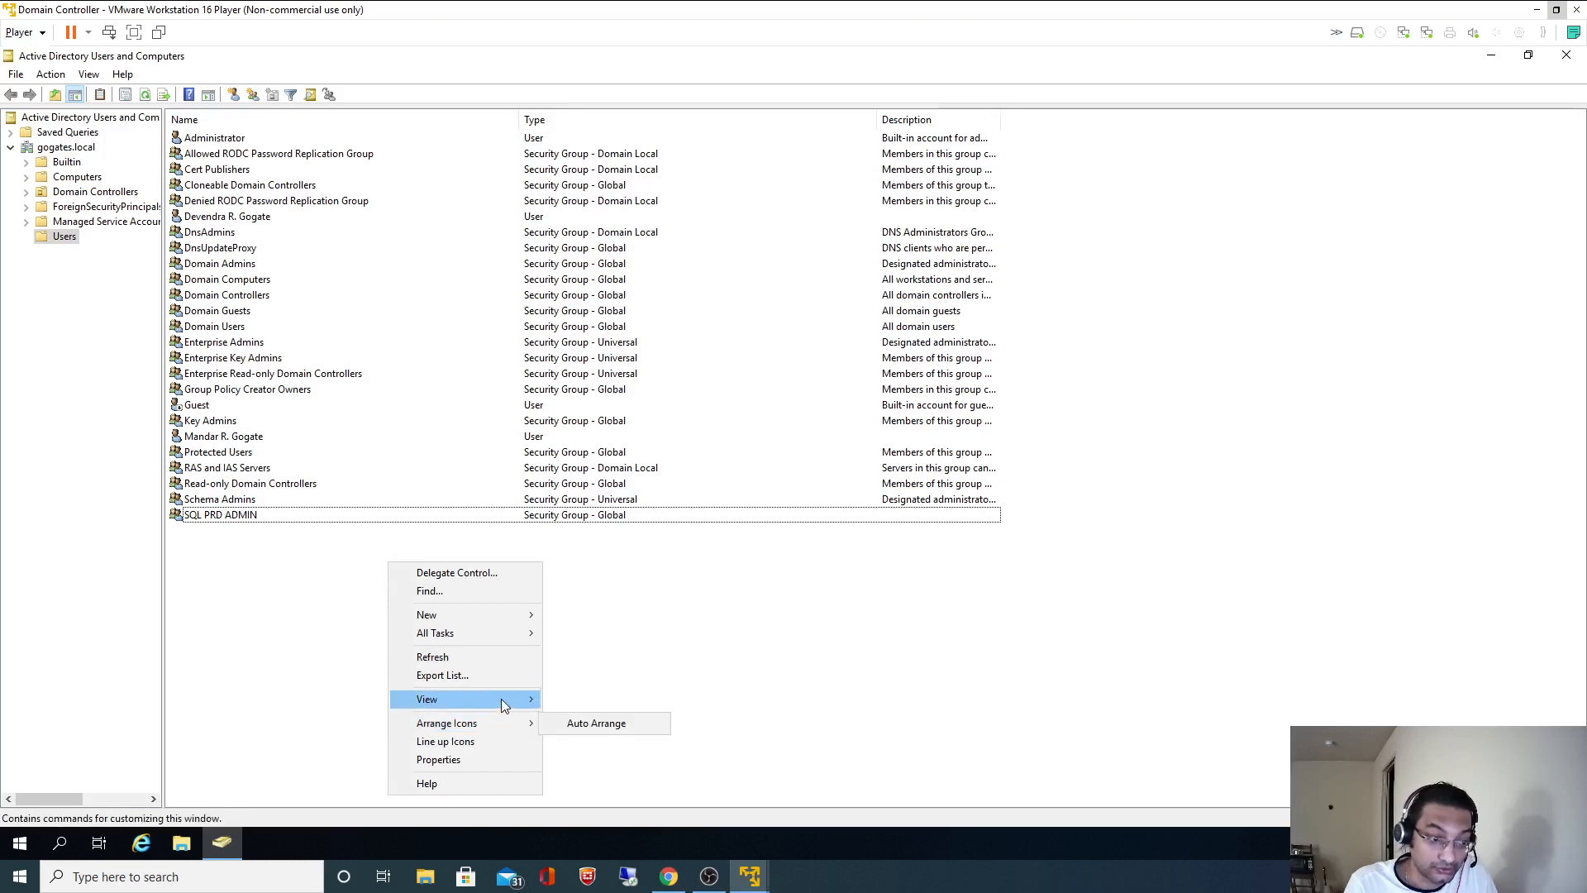
mouse_move(500, 700)
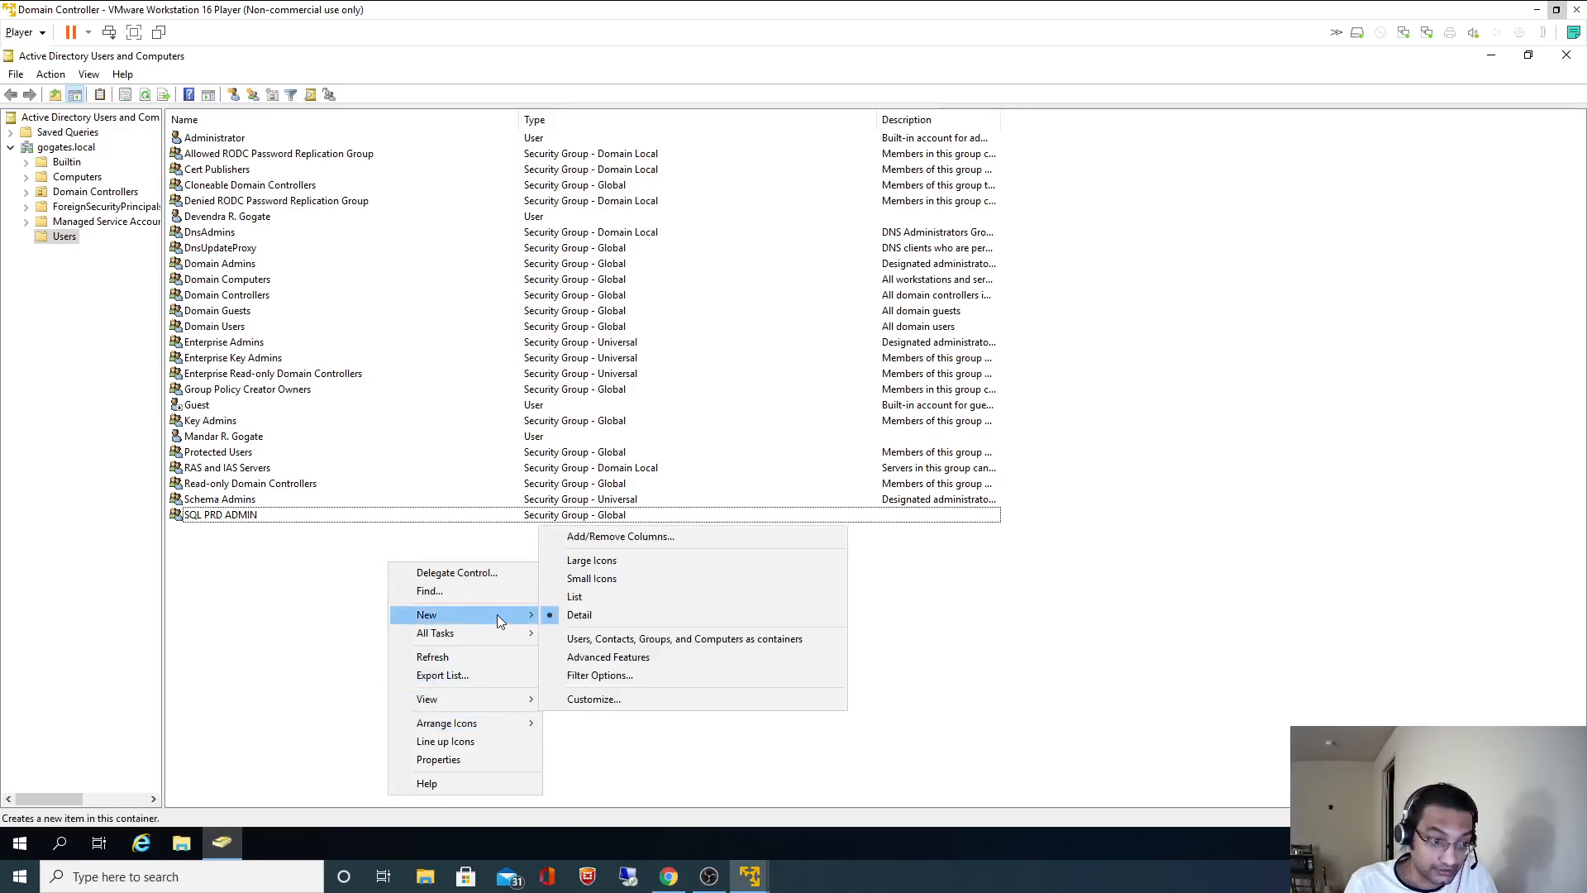
mouse_move(501, 618)
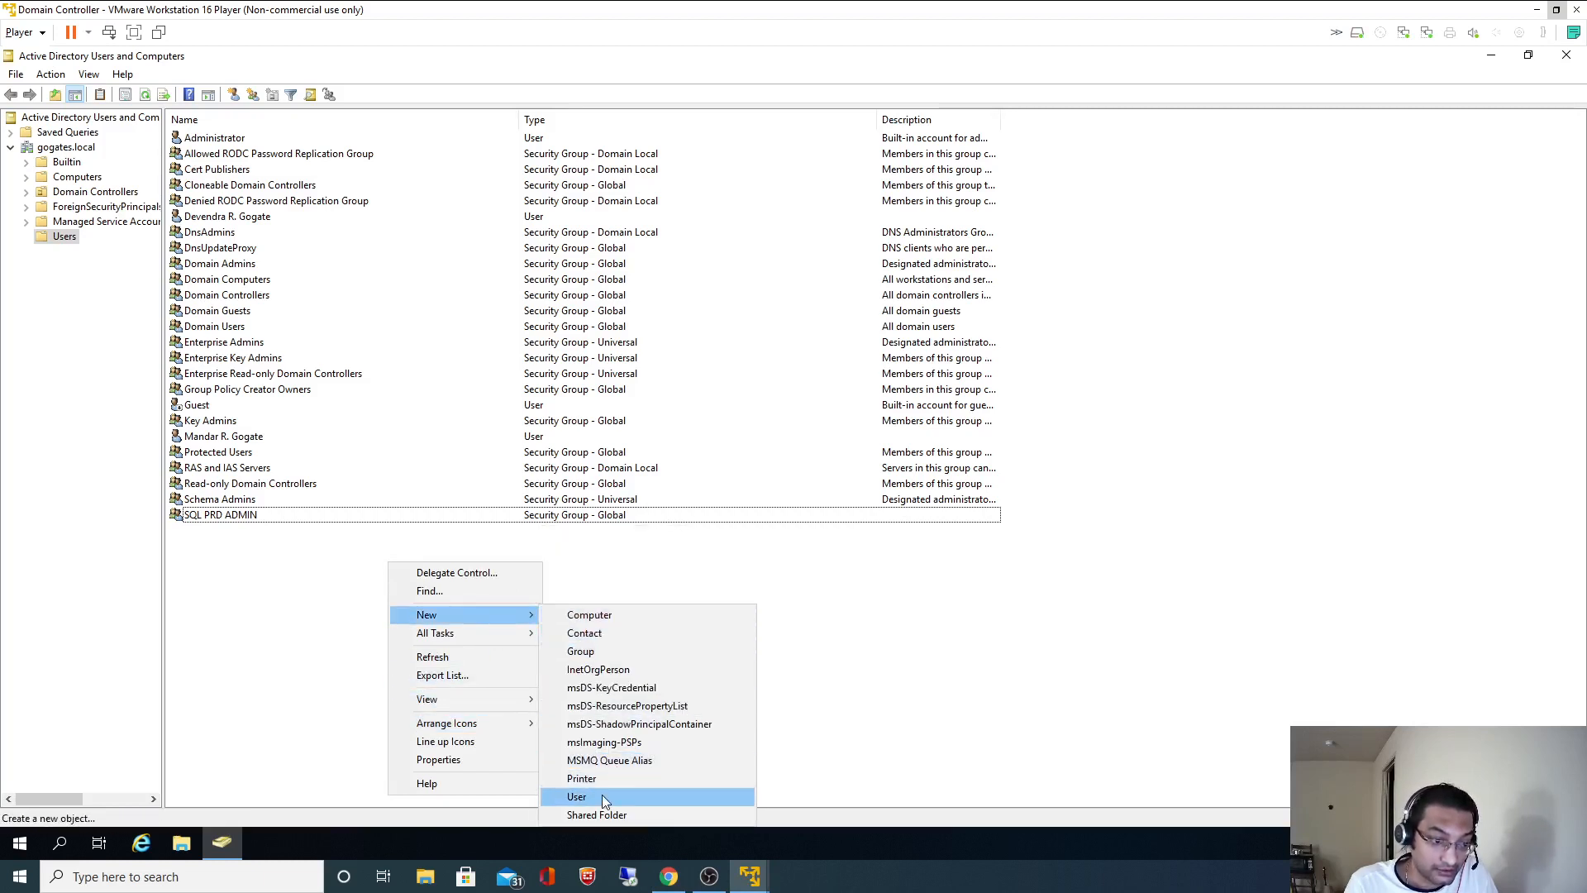
click(602, 796)
click(146, 243)
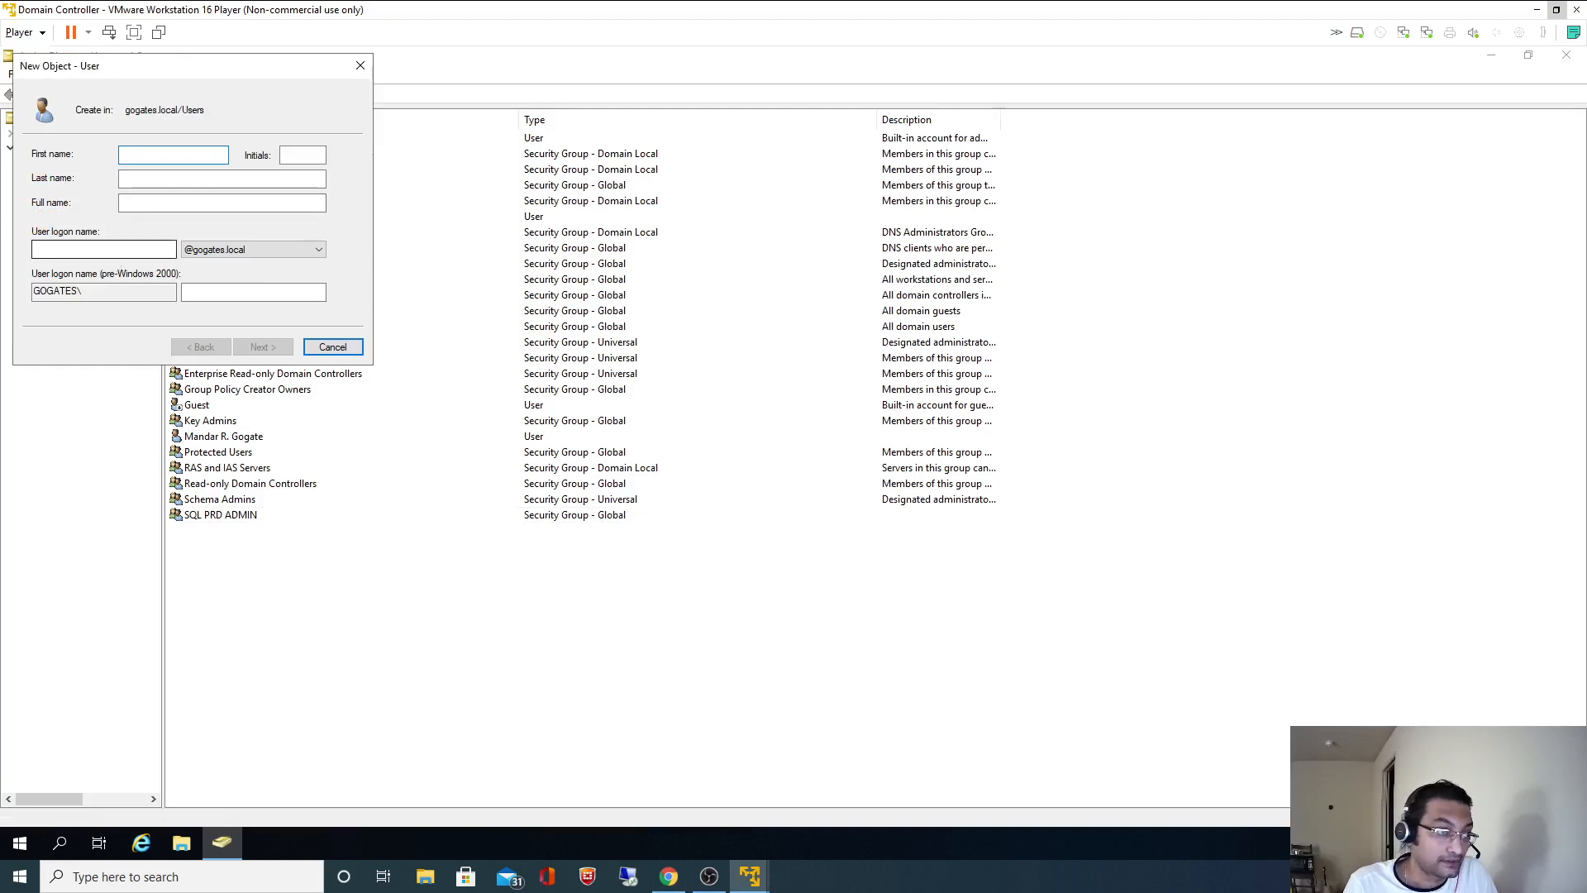
key(ctrl+v)
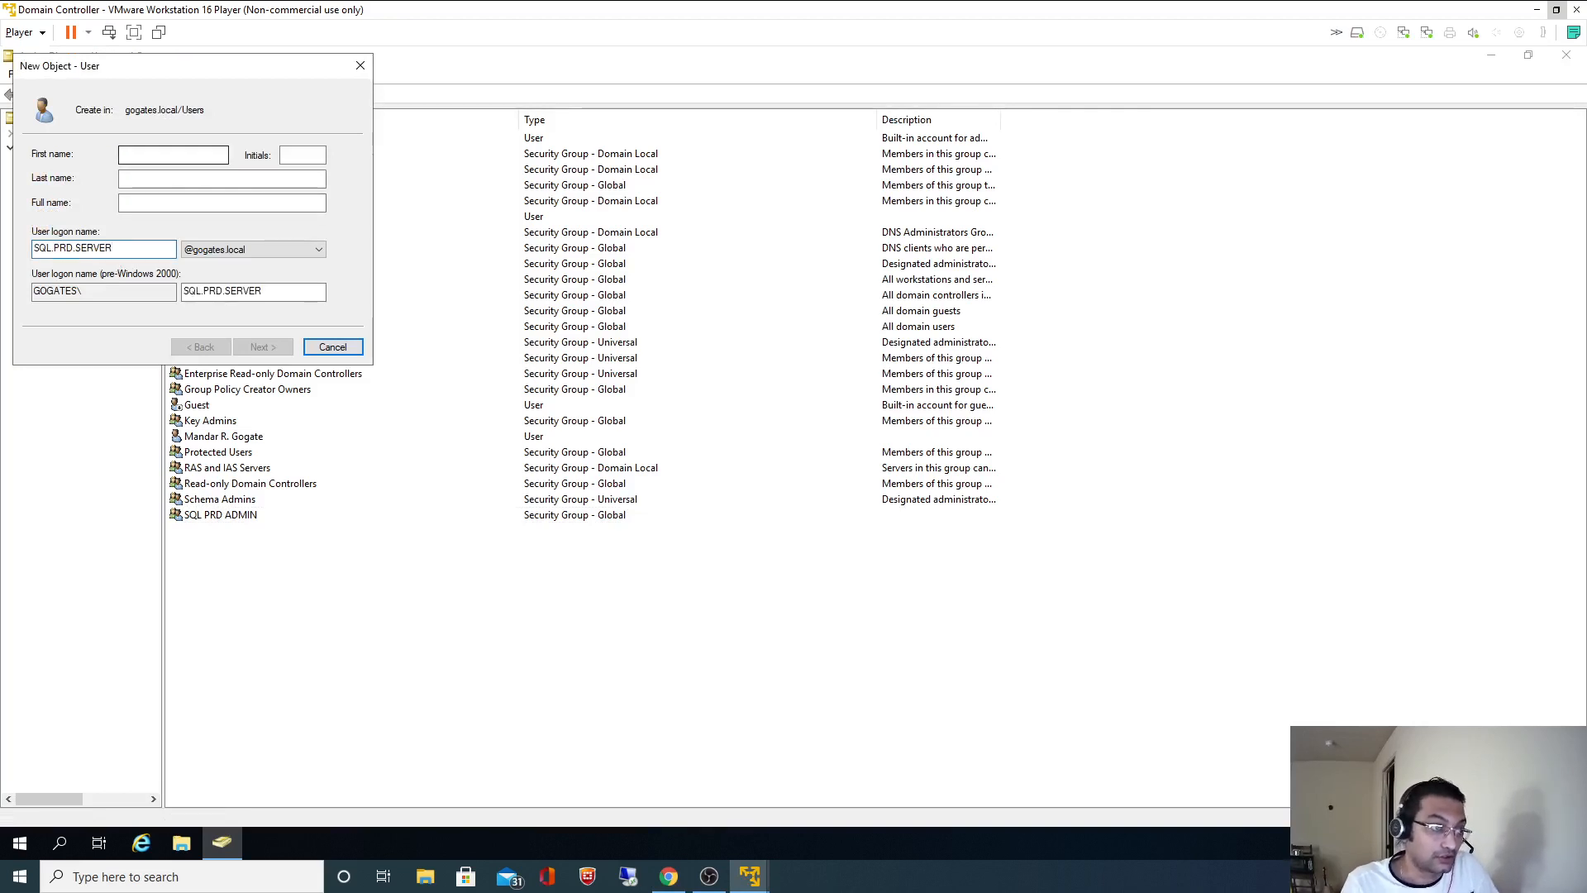
click(172, 154)
text(SQ)
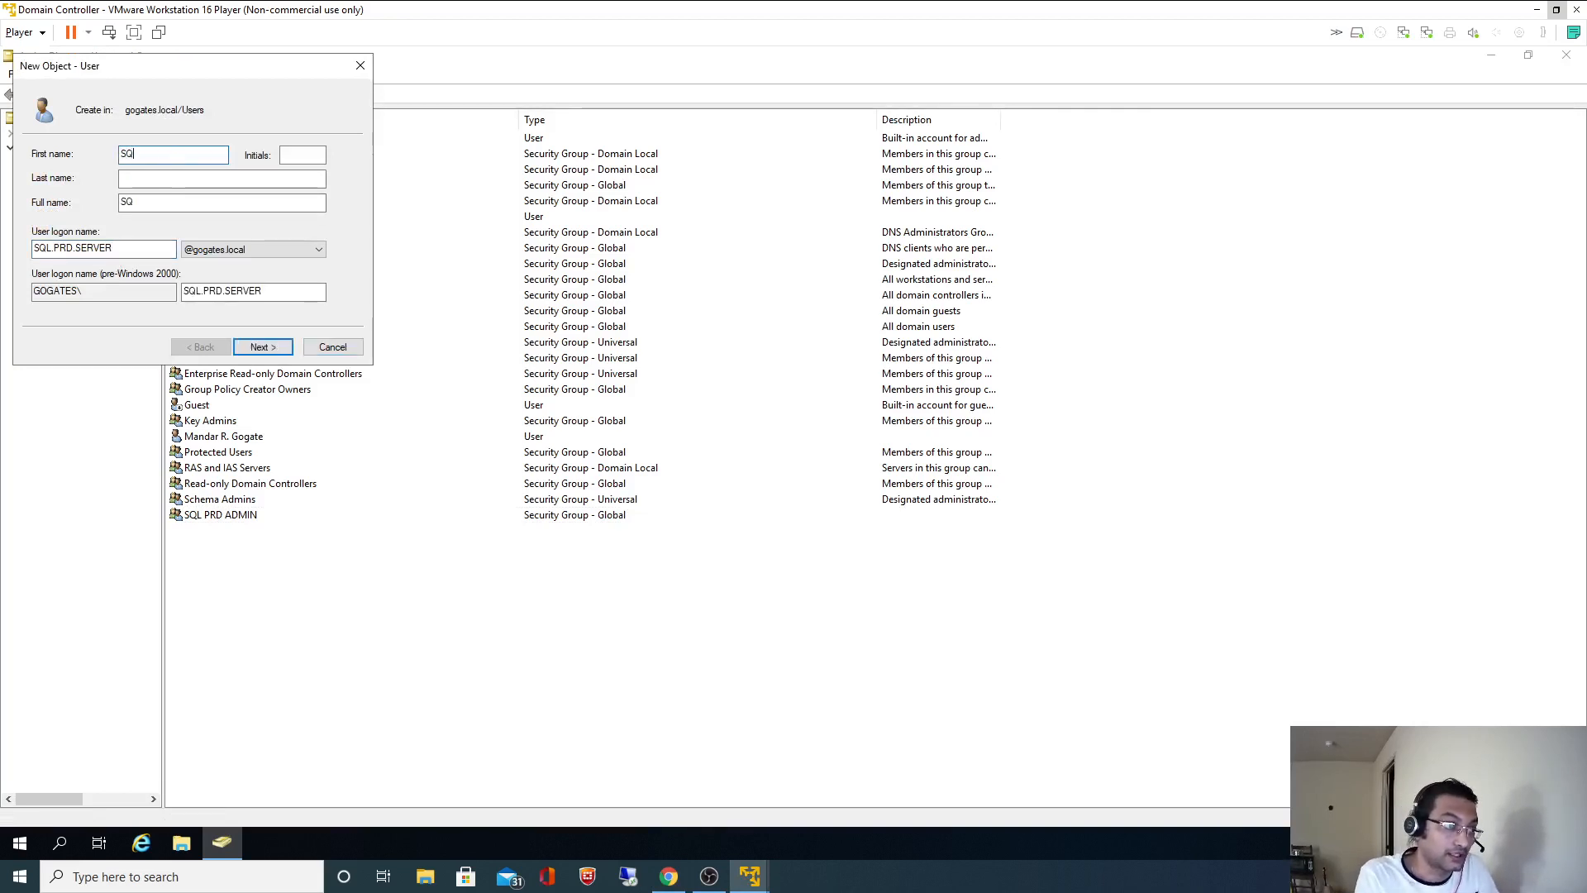
text(L)
key(Tab)
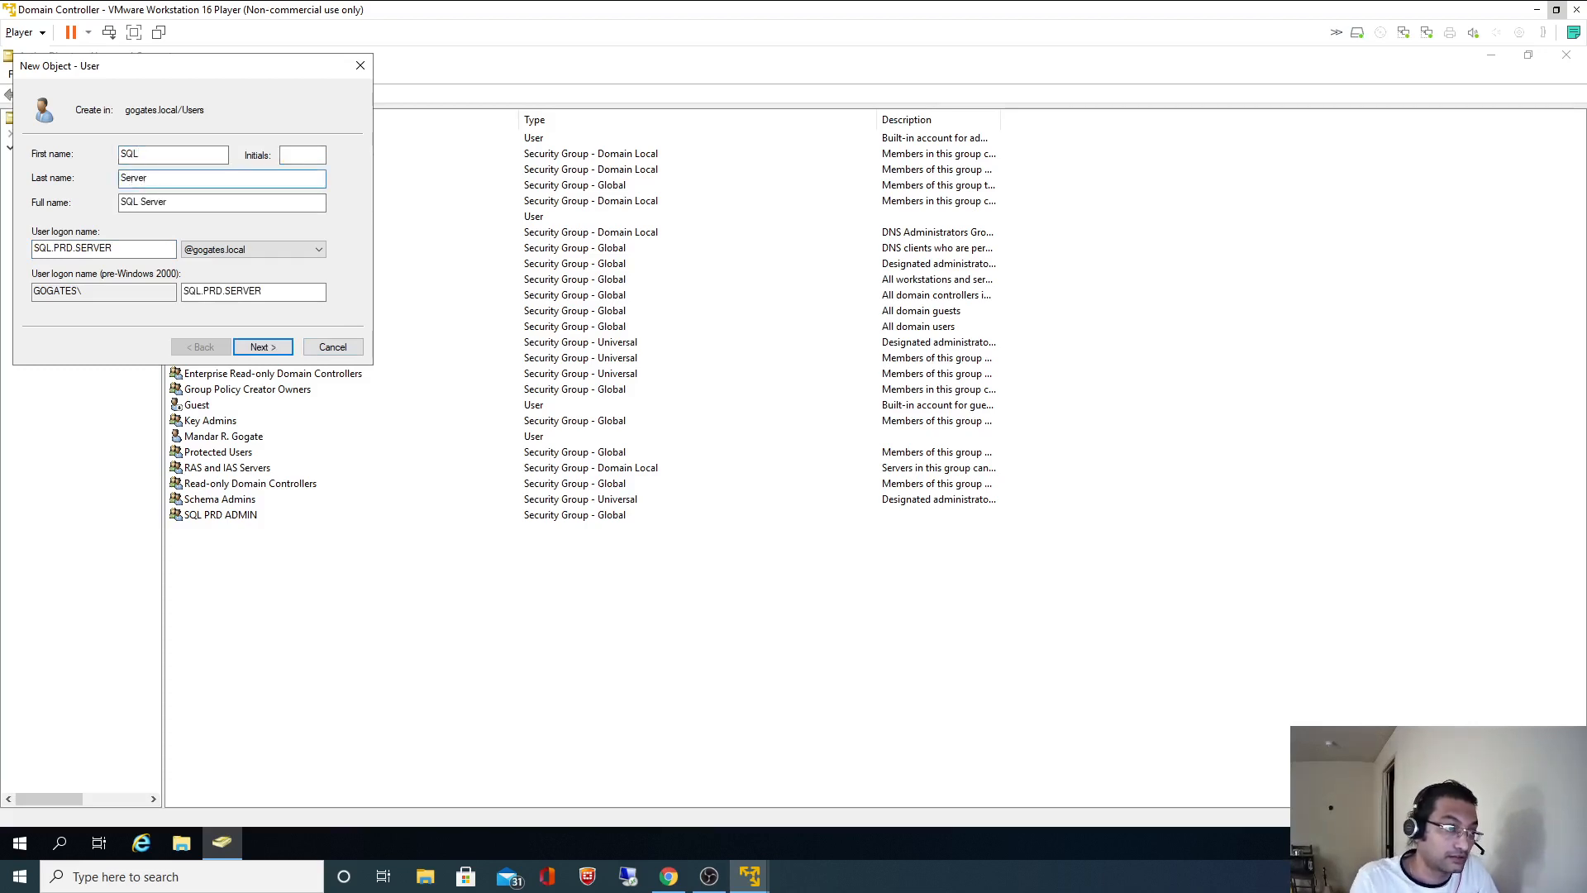
- Set the account's password to never expire, enter the password, and finish creating it
click(261, 348)
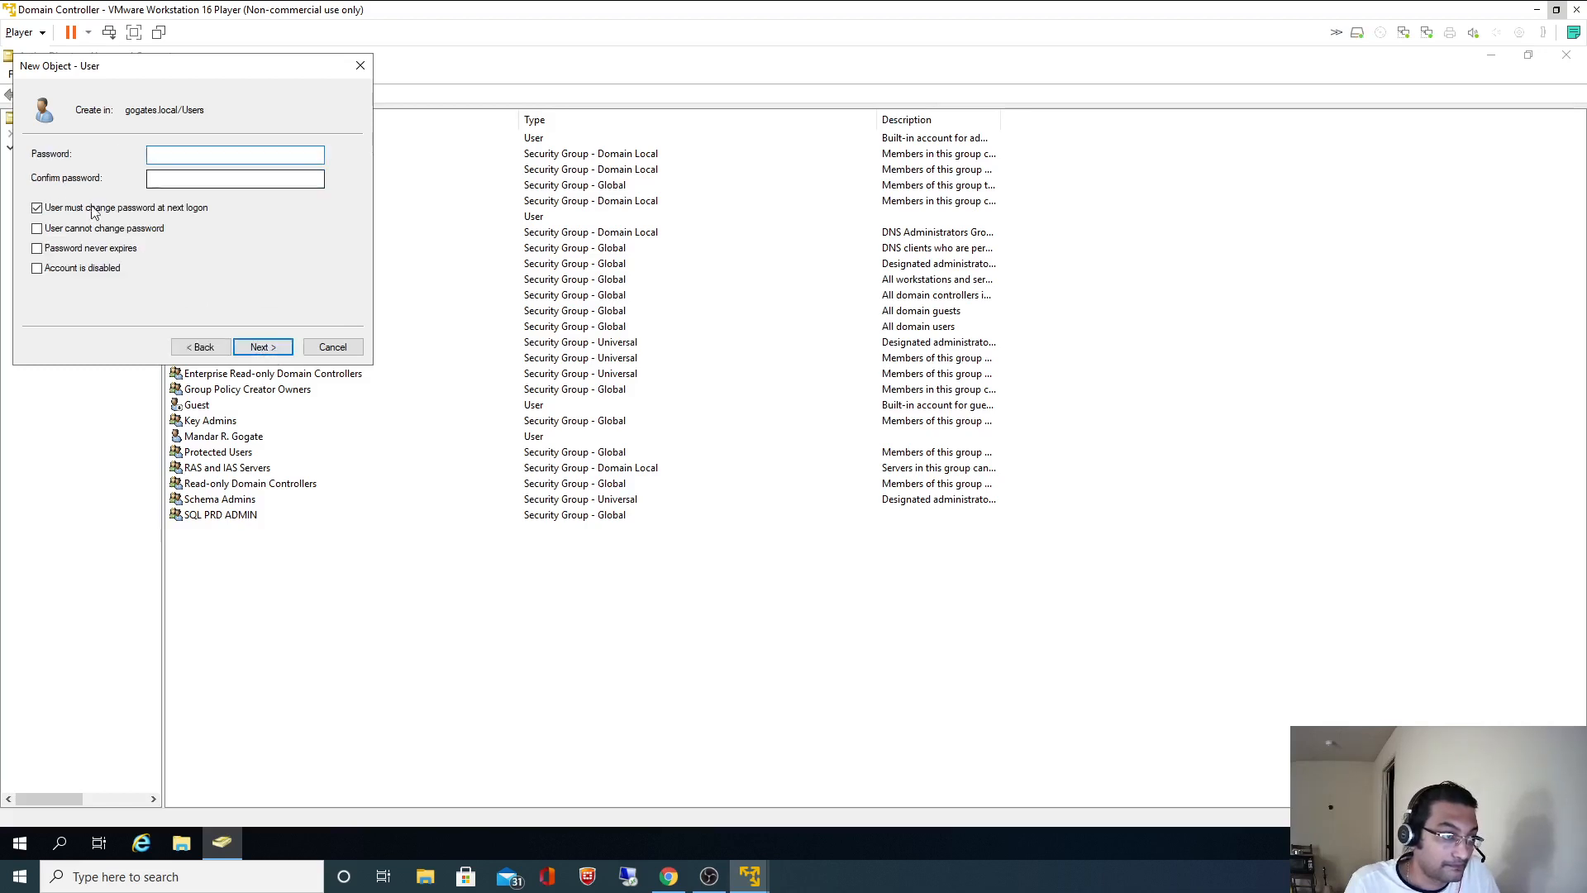
click(80, 247)
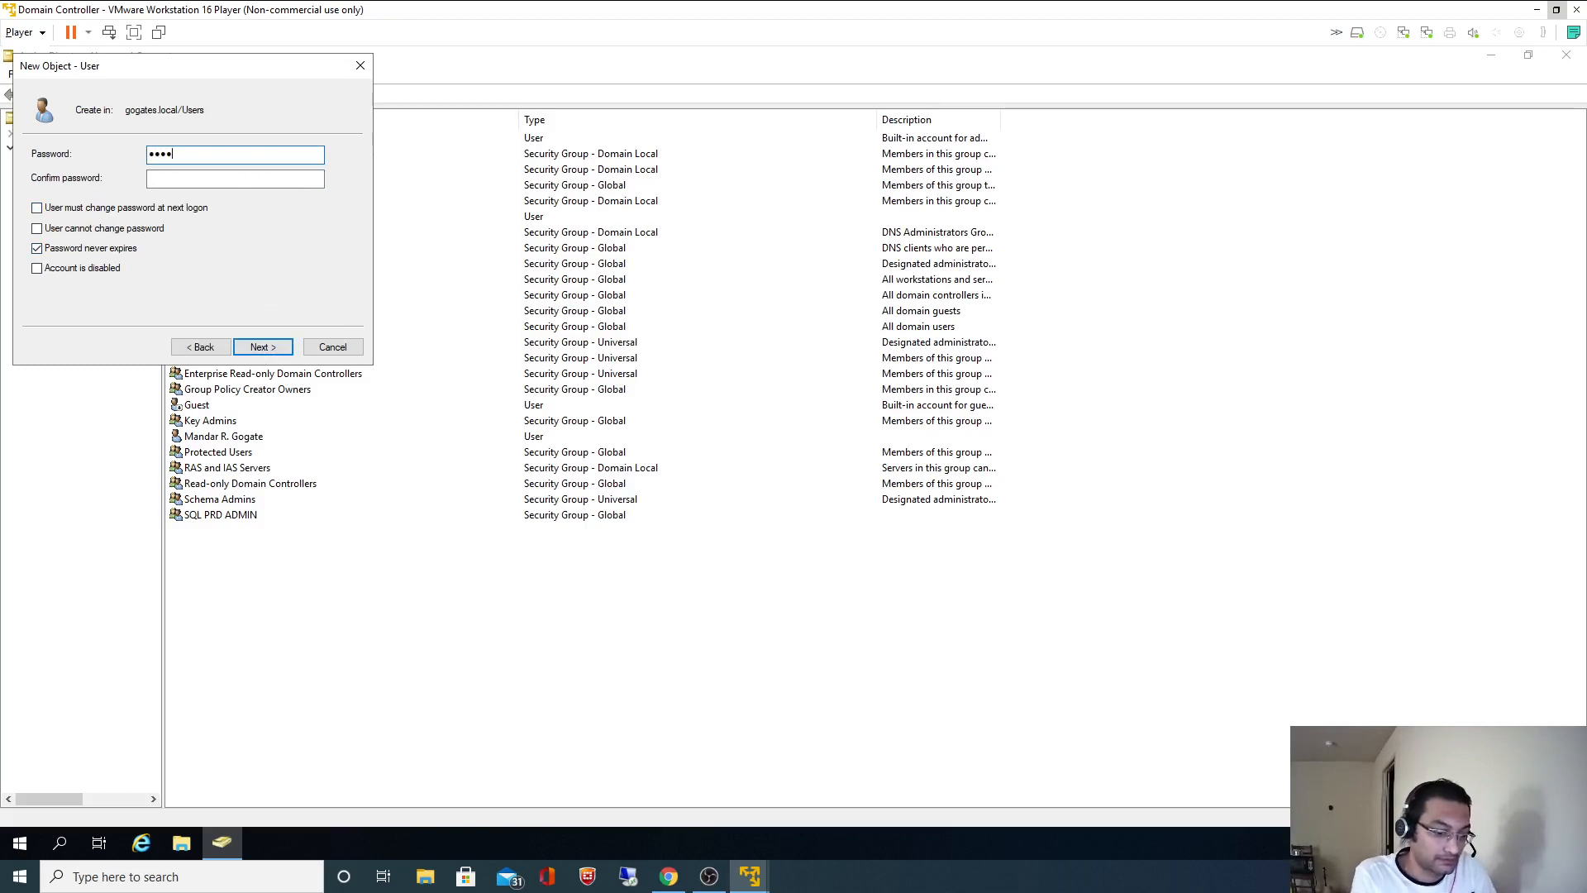
text(*)
key(Tab)
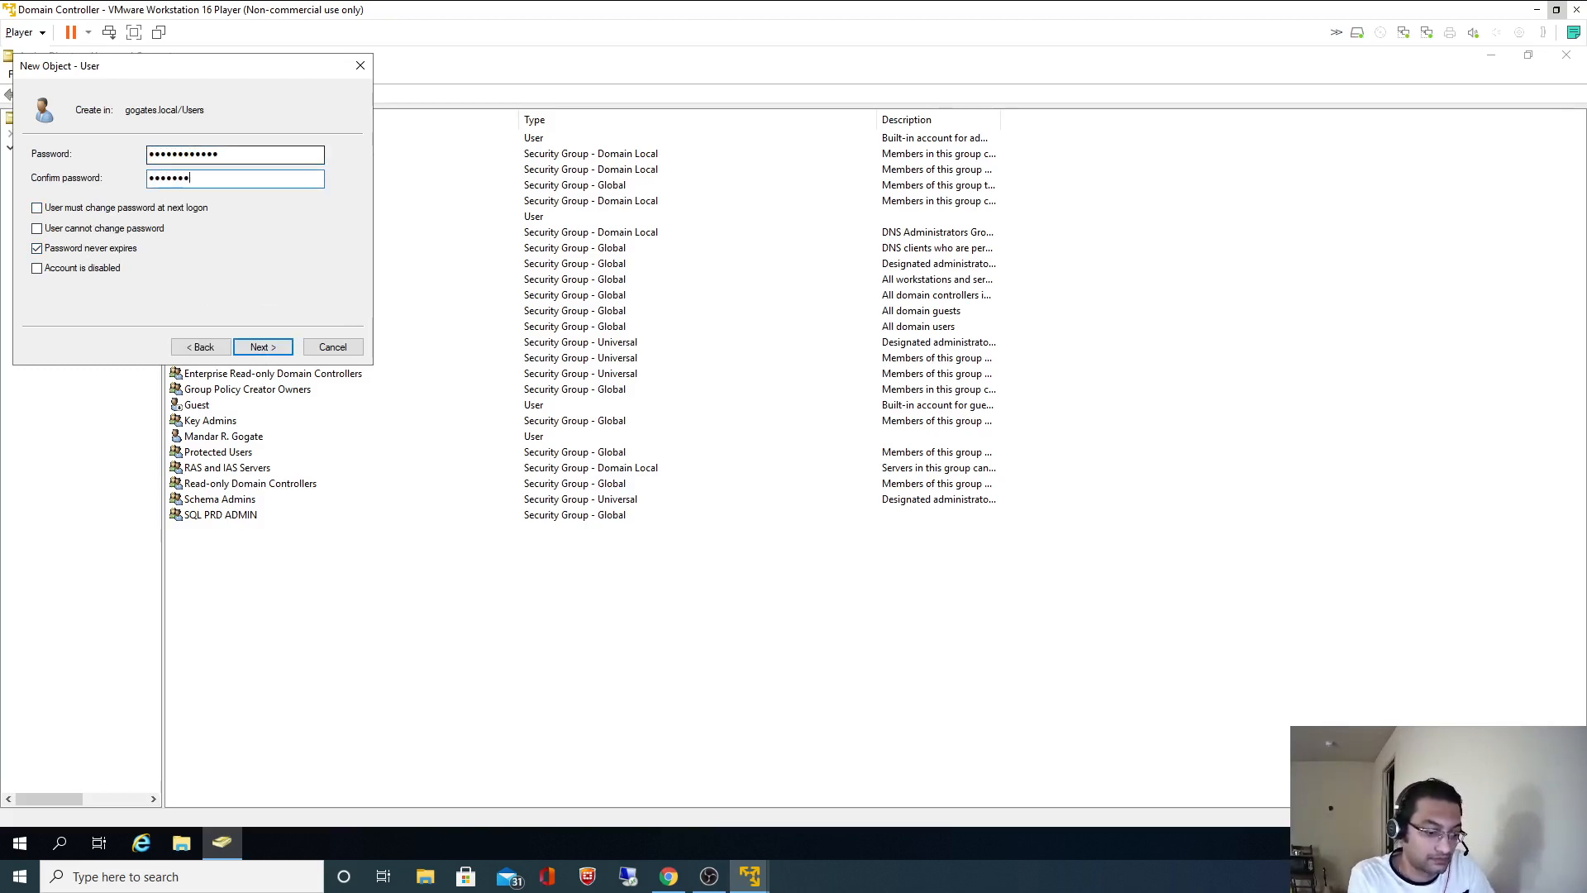
text(************)
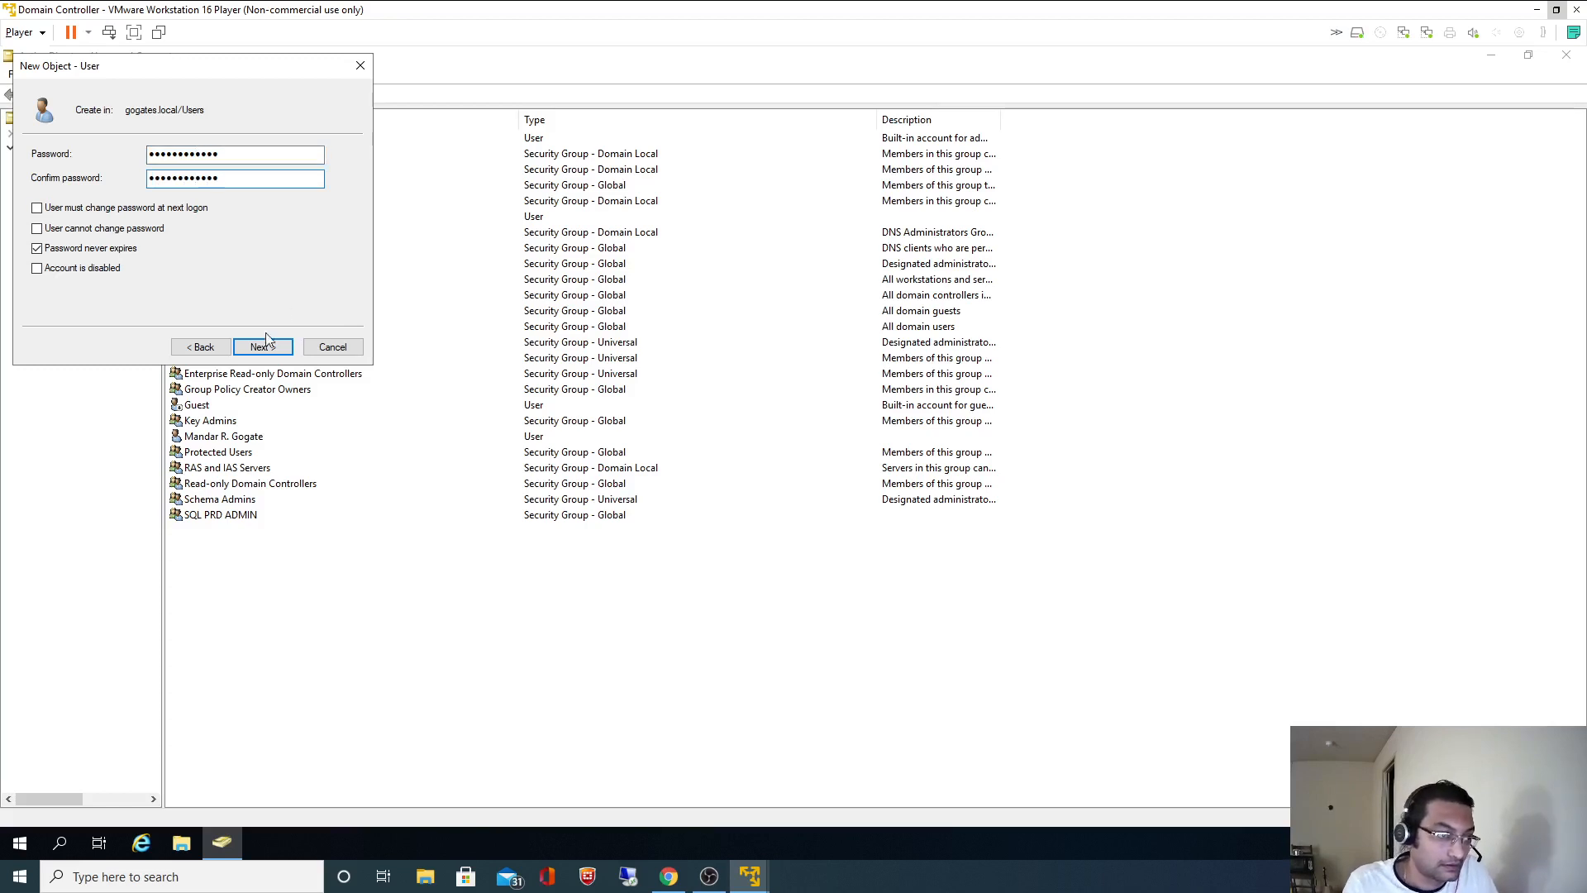
click(266, 347)
click(263, 347)
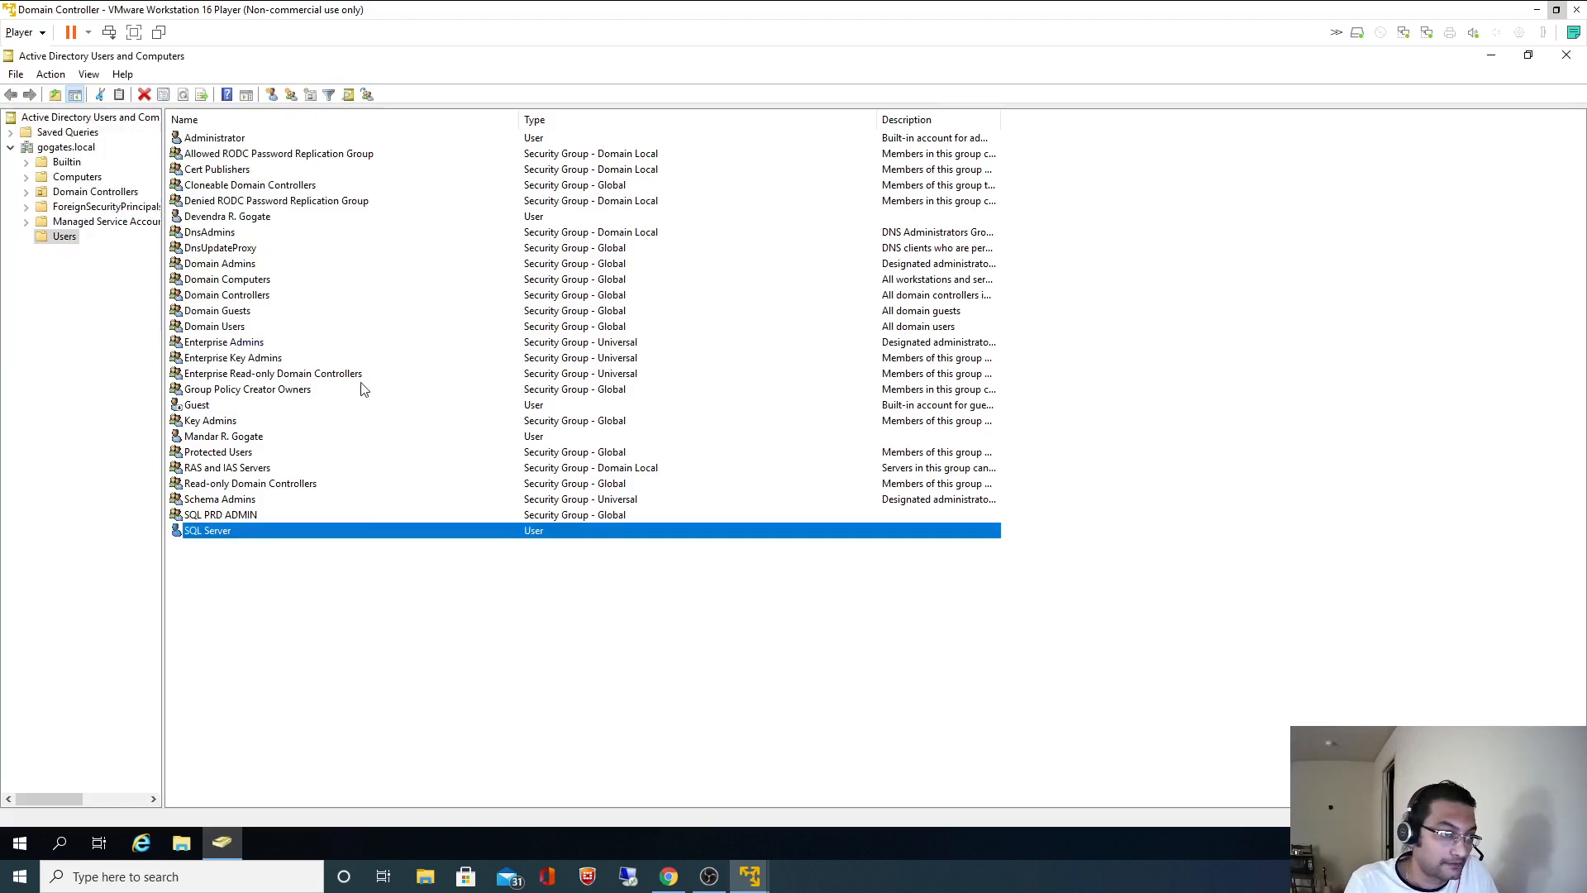
click(333, 602)
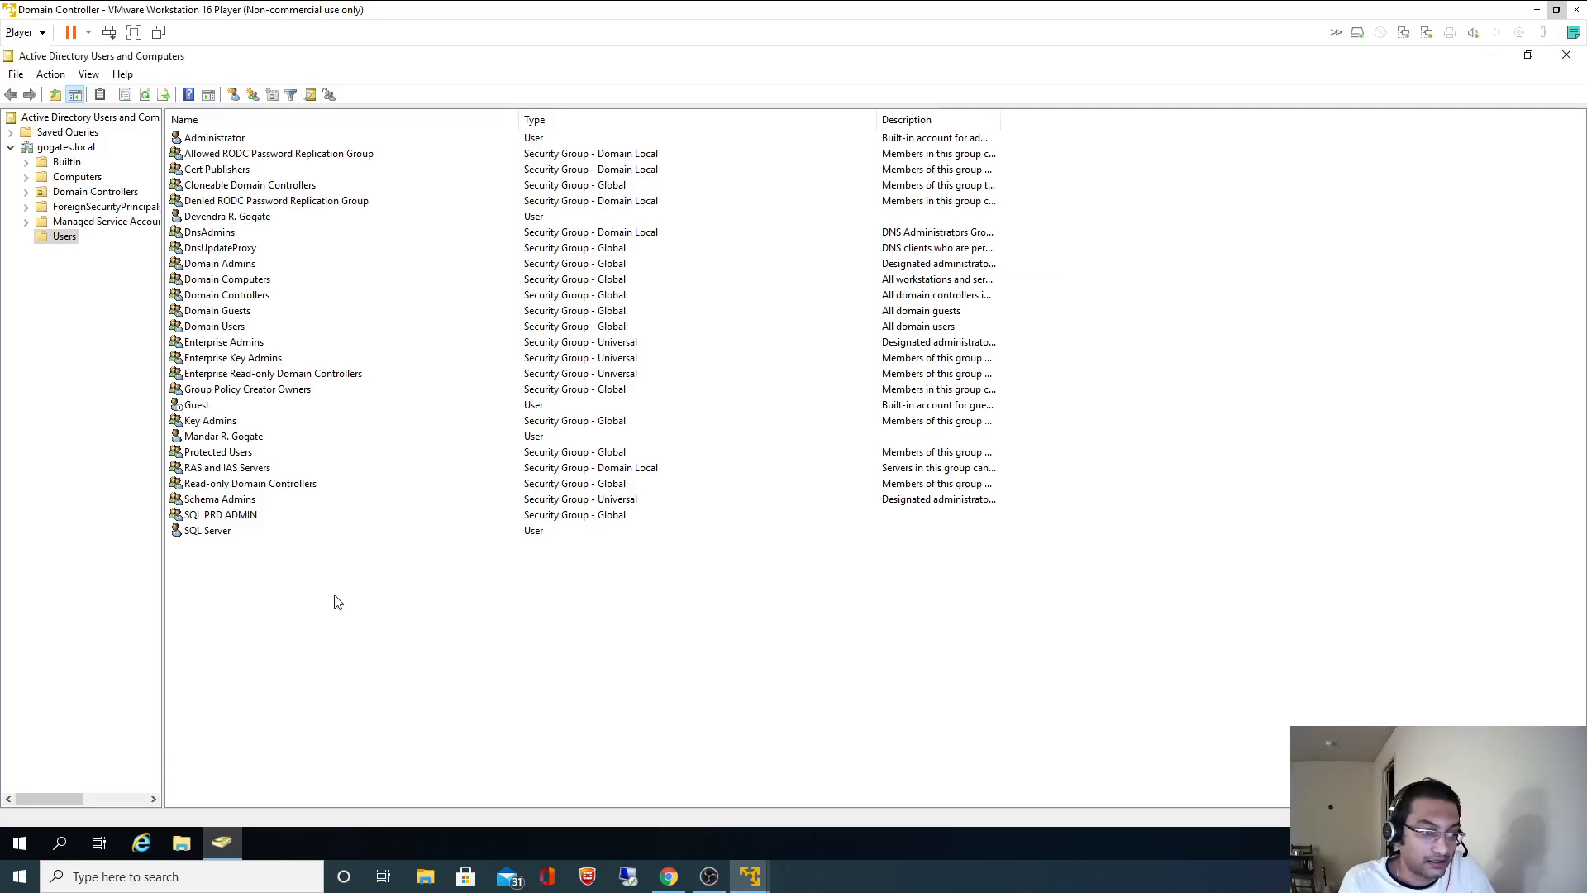
- Select the SQL.PRD.AGENT account name in the README, then return to the VM
key(alt+Tab)
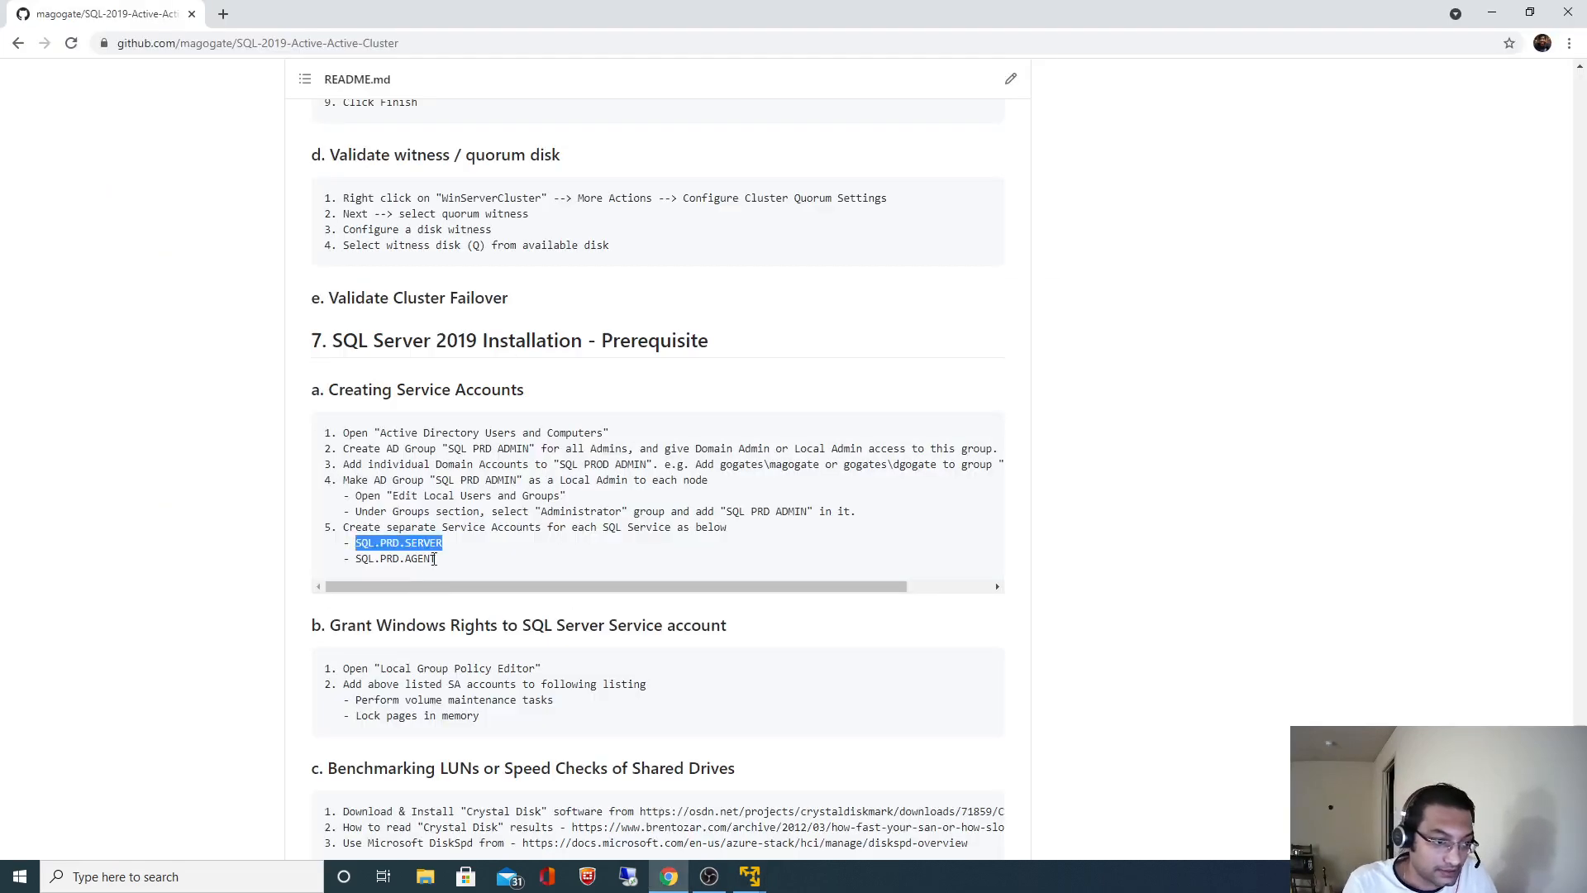
drag(435, 560, 357, 558)
key(ctrl+c)
key(alt+Tab)
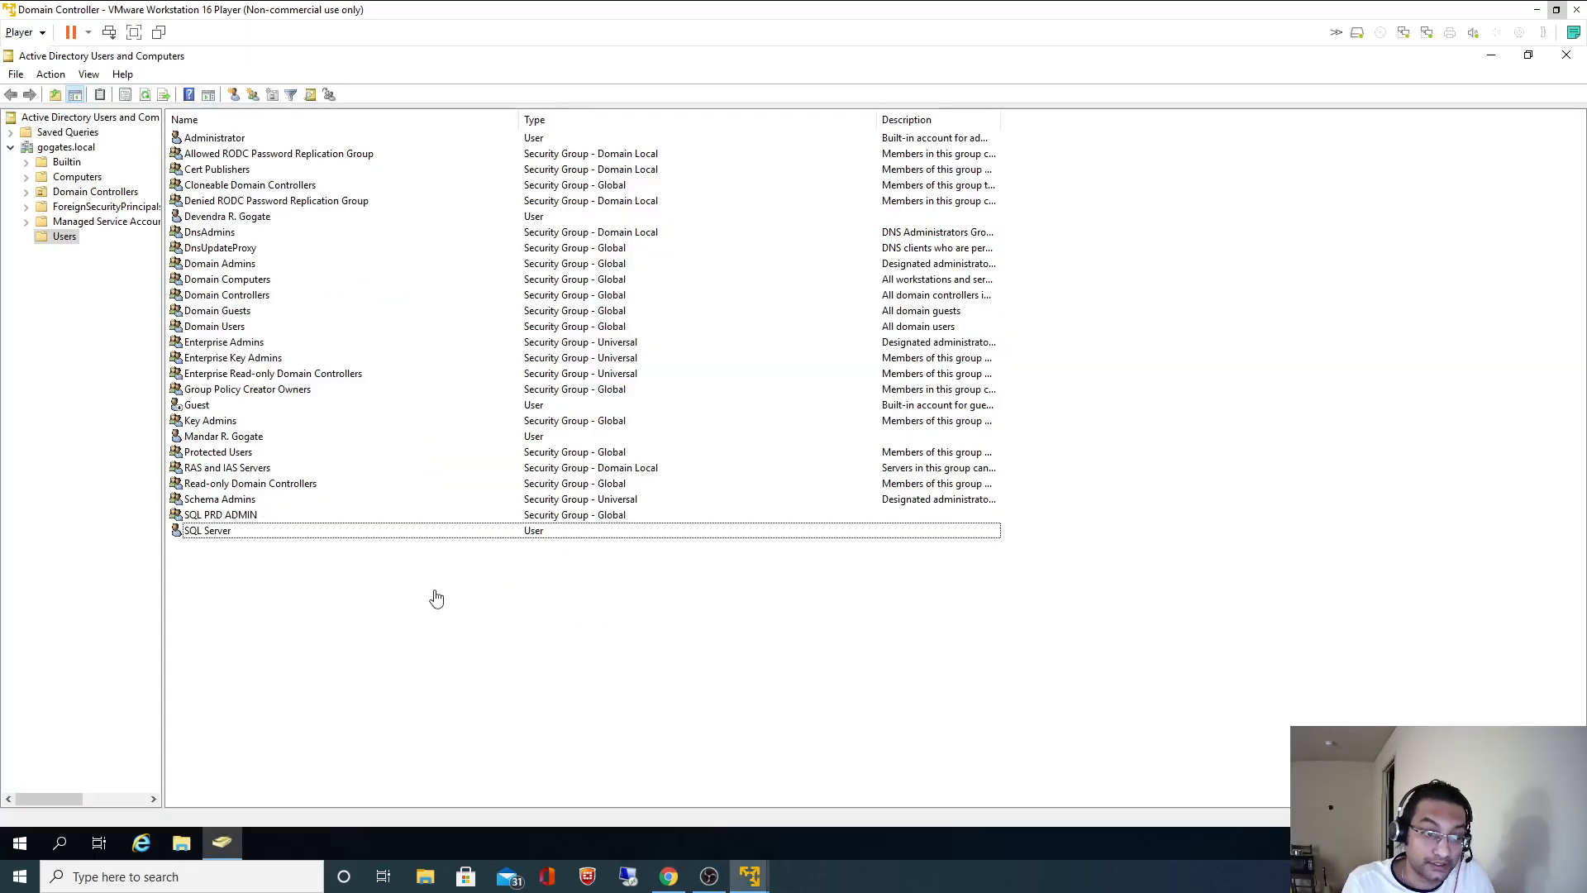
- Start a new Users entry with logon name SQL.PRD.AGENT and the name SQL Agent
right_click(378, 578)
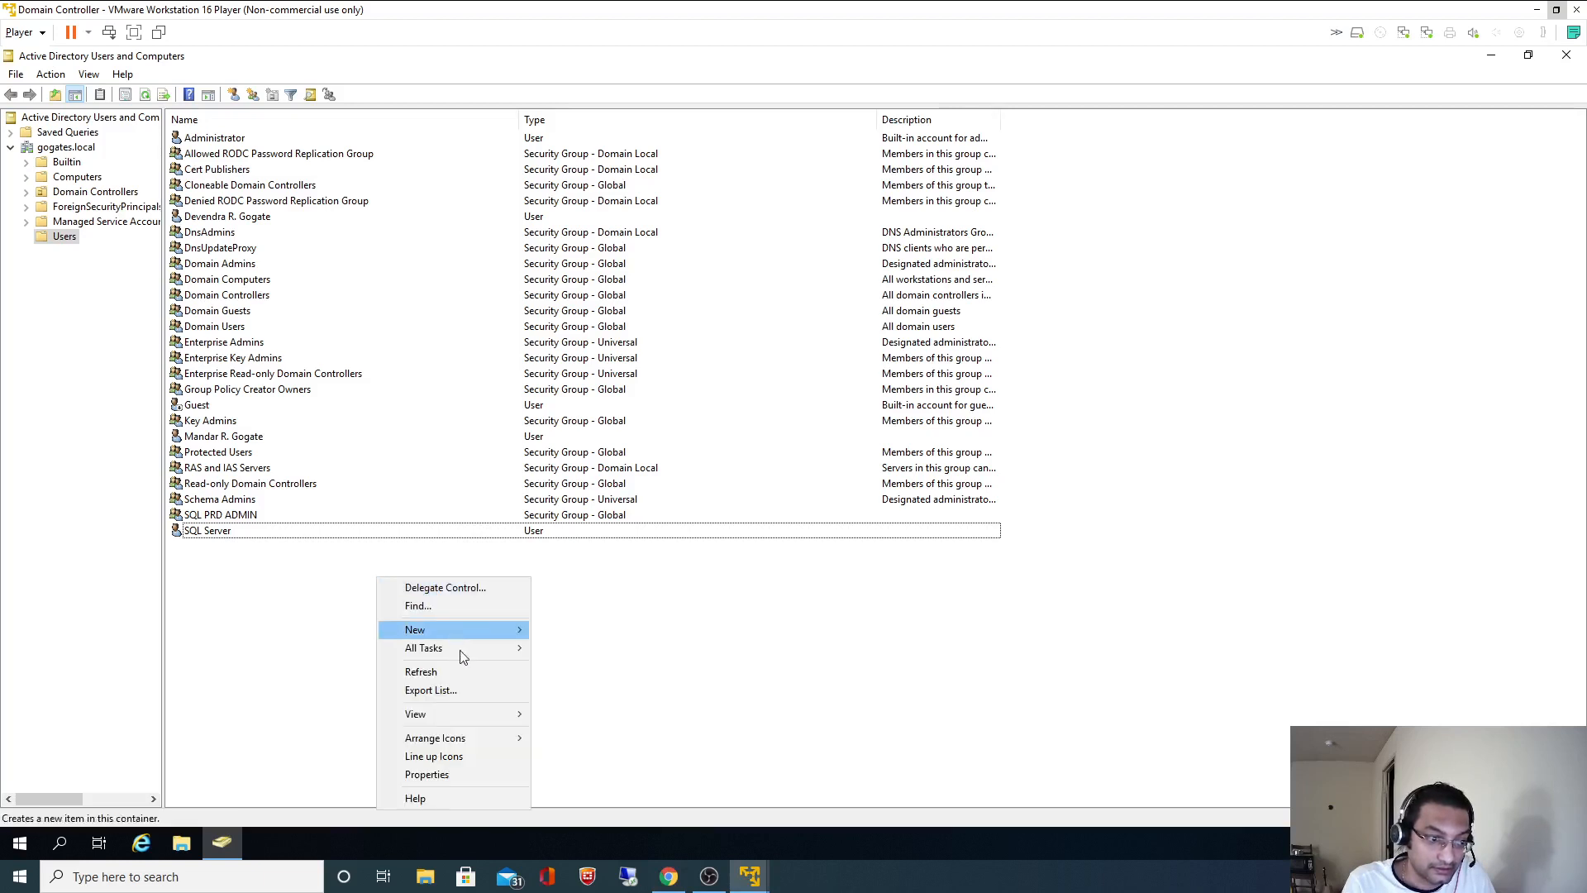
mouse_move(484, 628)
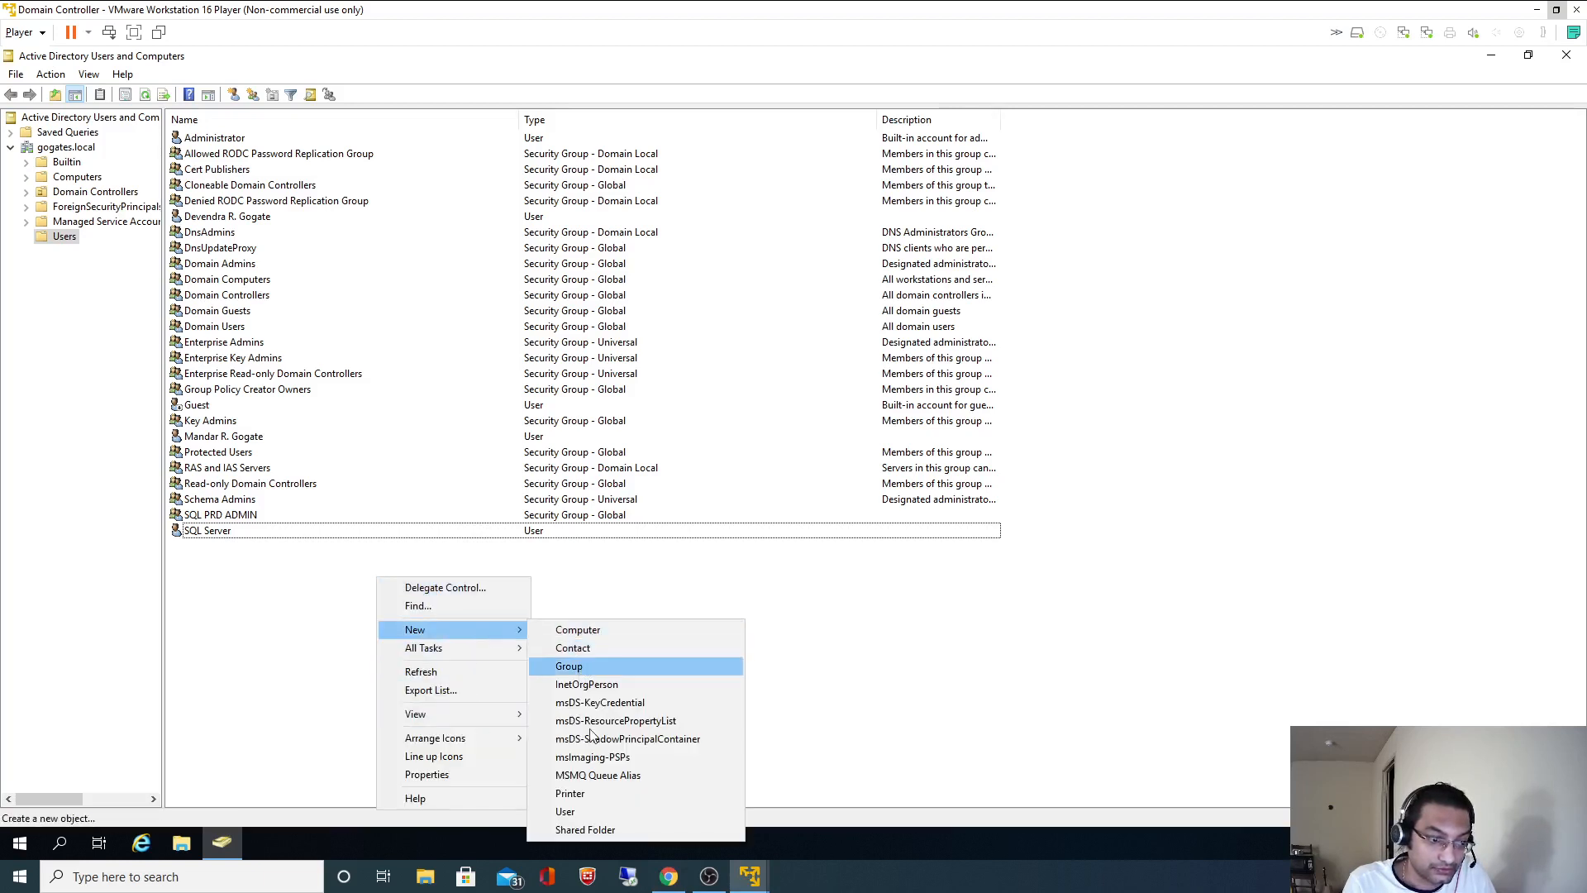
click(584, 806)
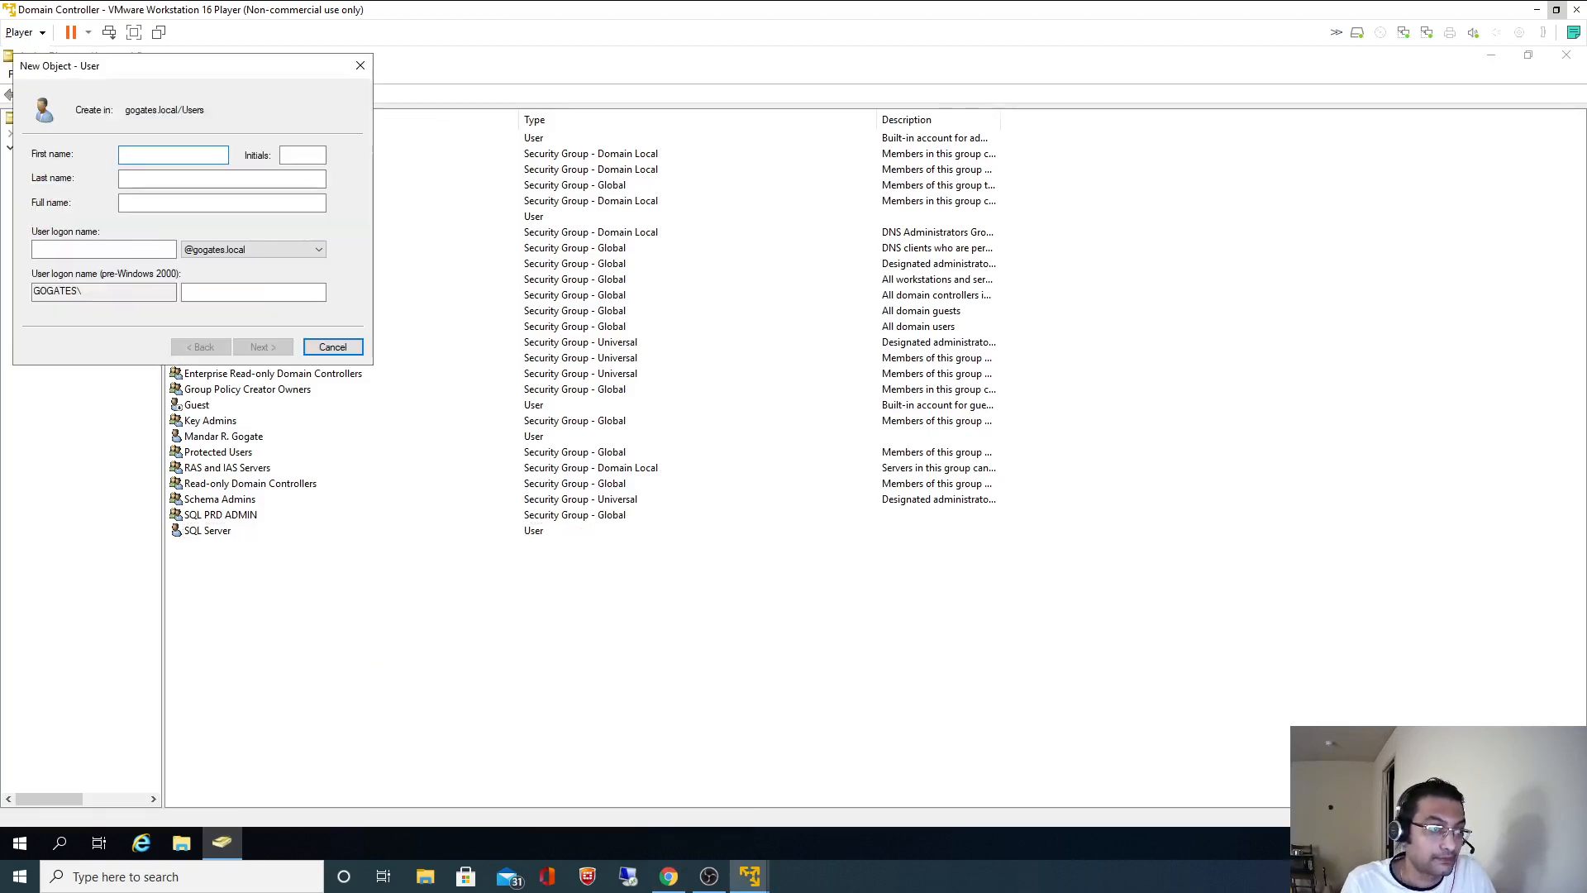
click(124, 248)
key(ctrl+v)
click(173, 154)
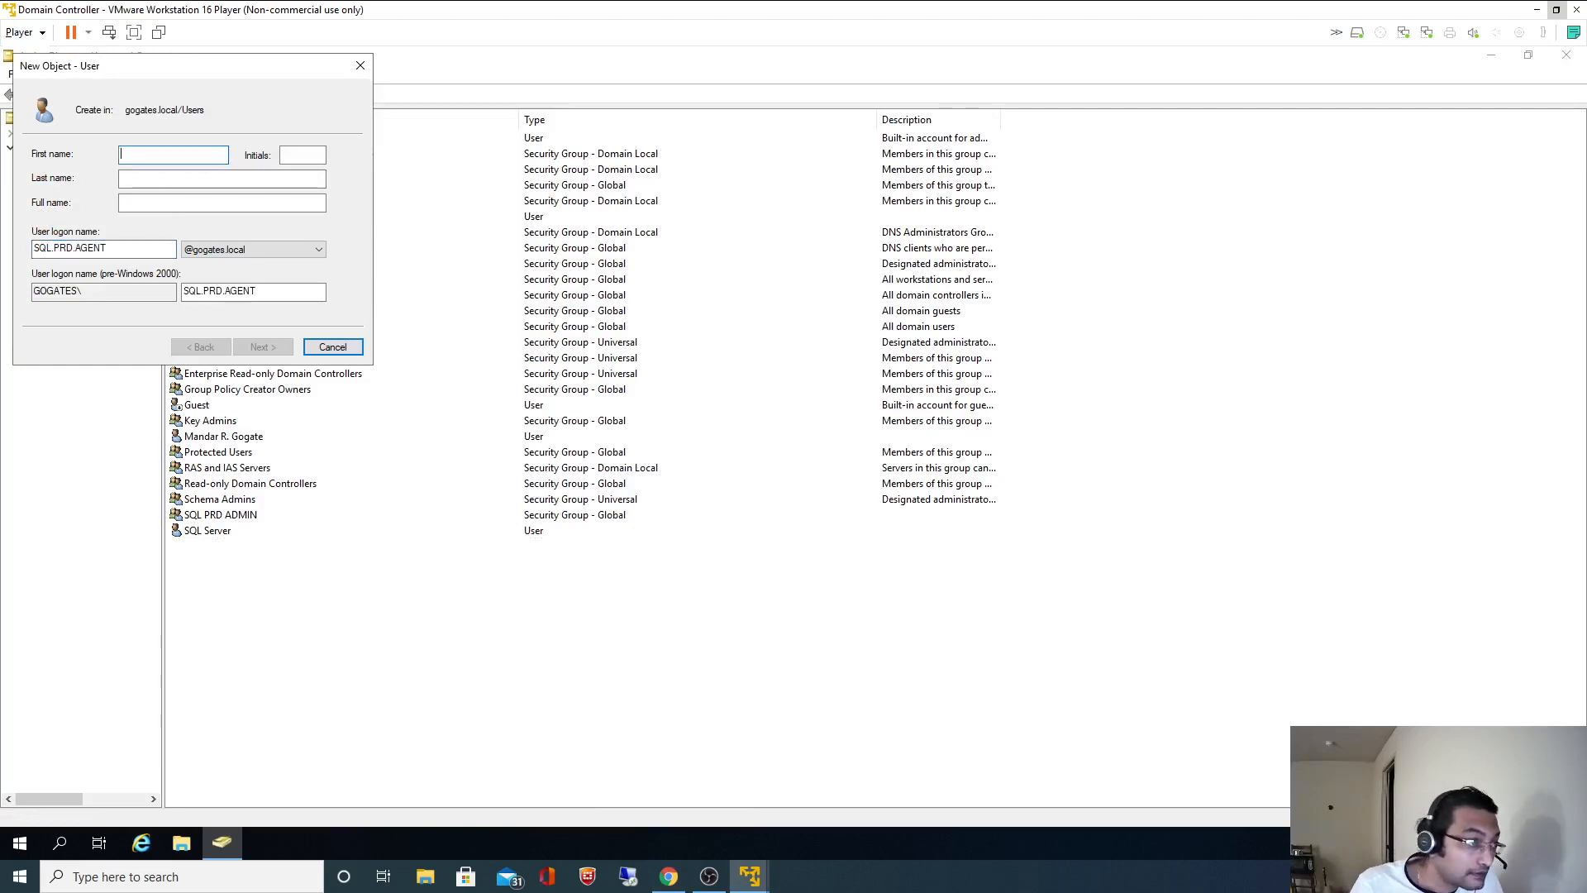
text(SQL:)
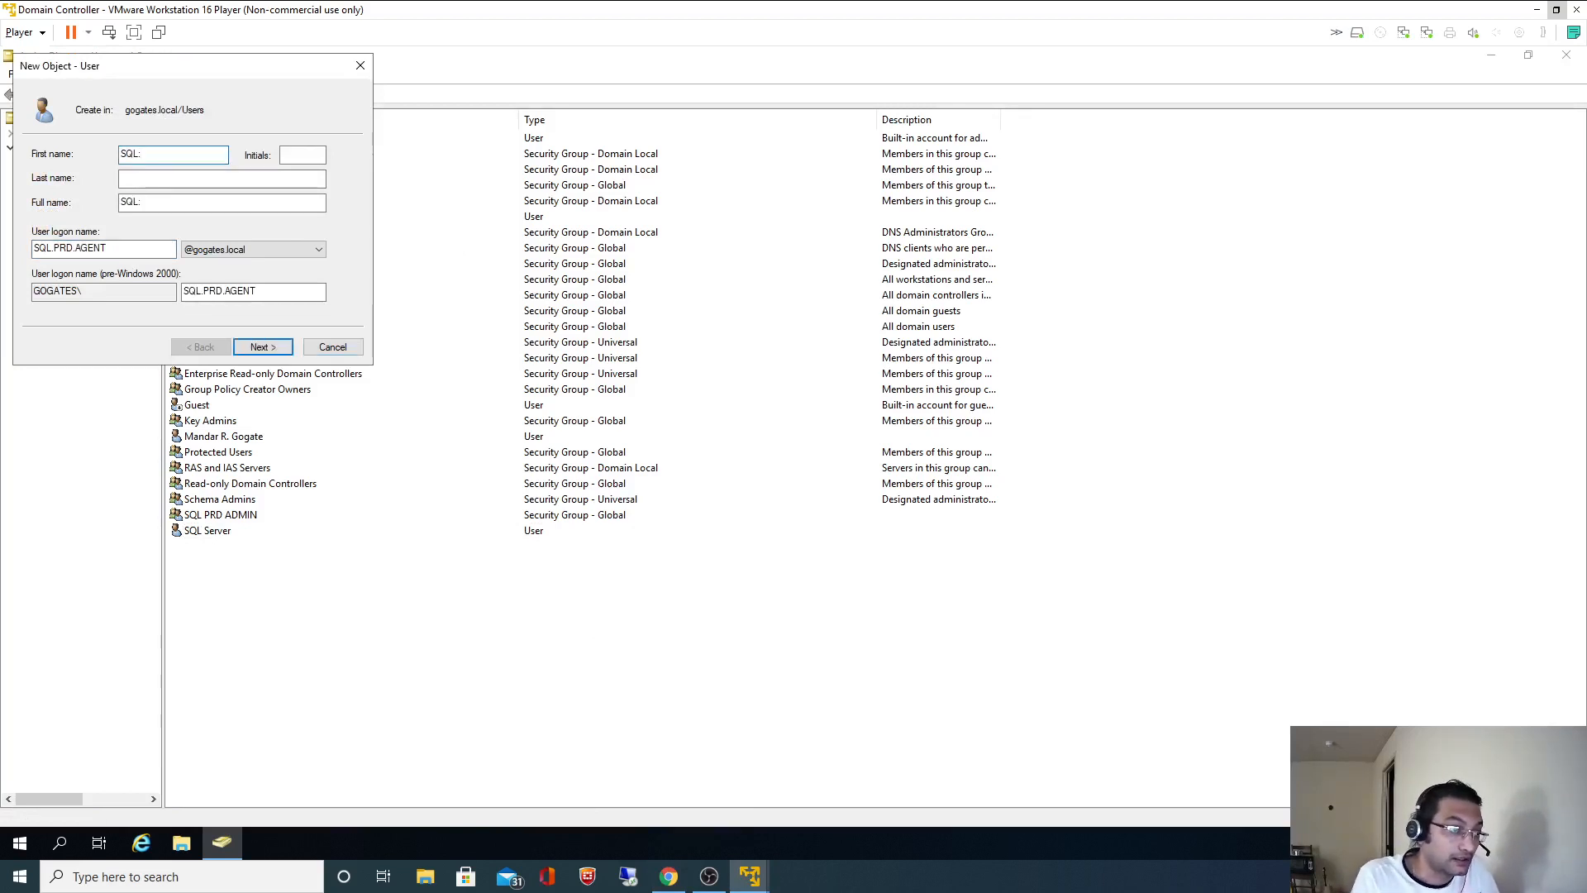
key(Tab)
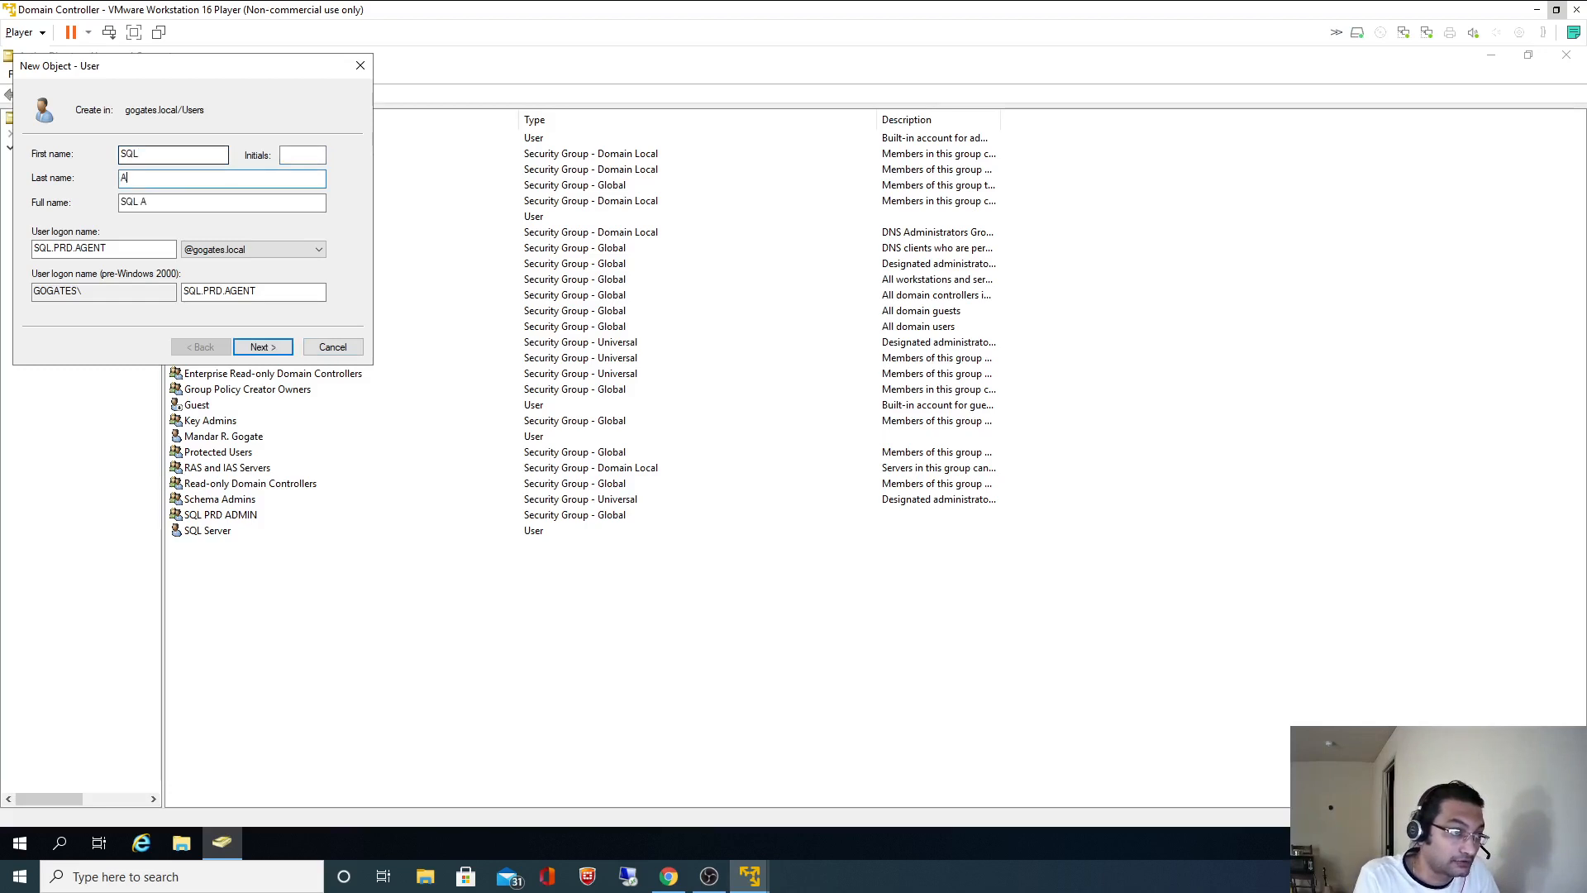
text(Agent)
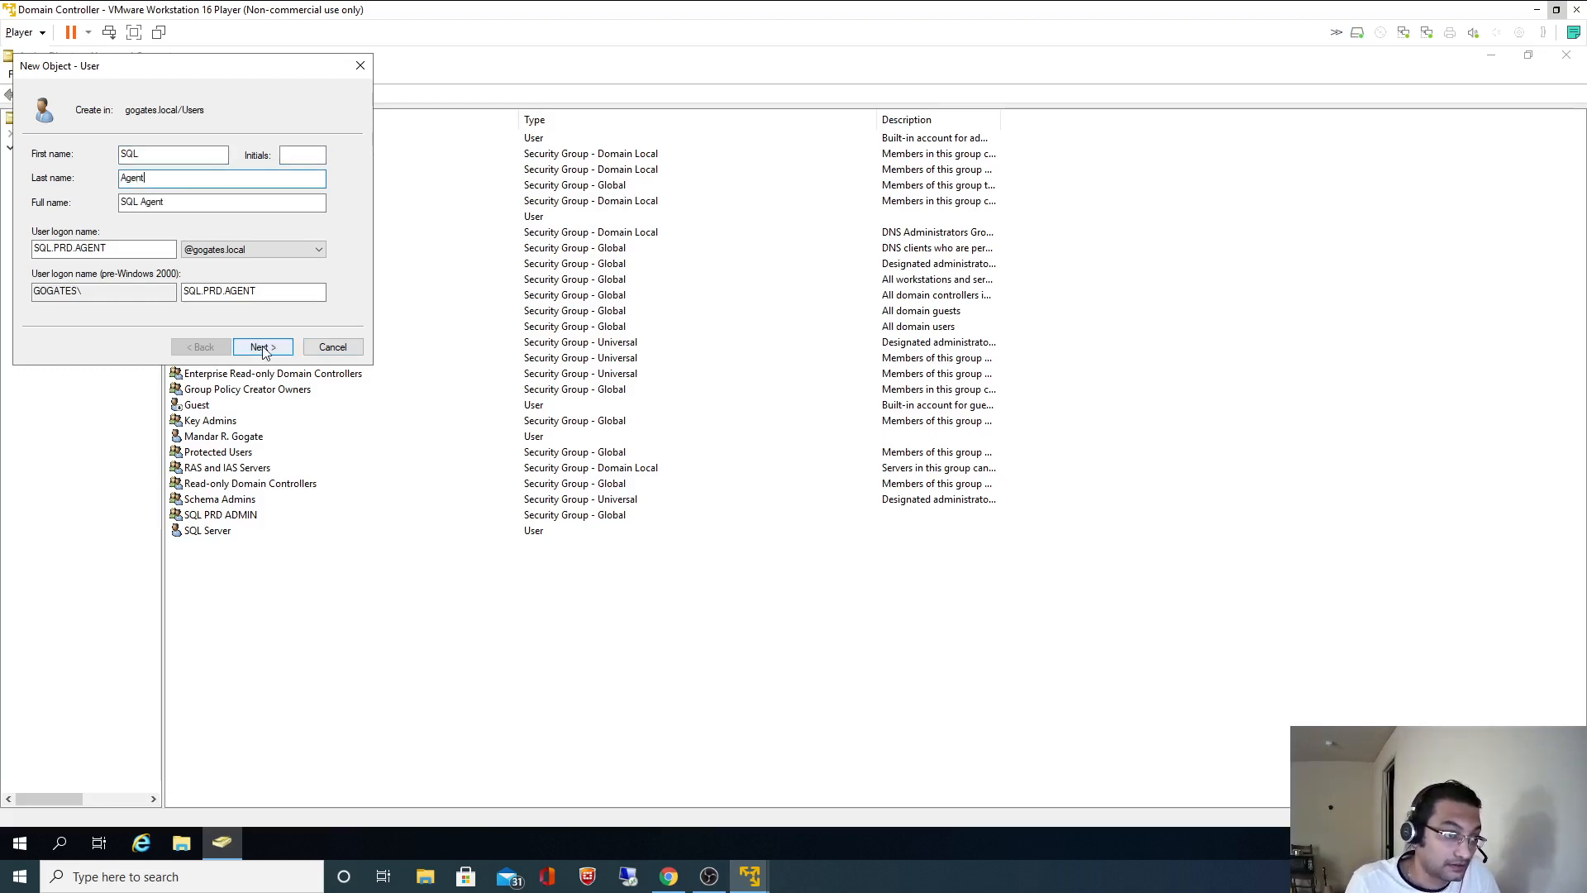
click(263, 347)
- Set the account password, drop change-at-next-logon, tick Password never expires, and finish
click(108, 212)
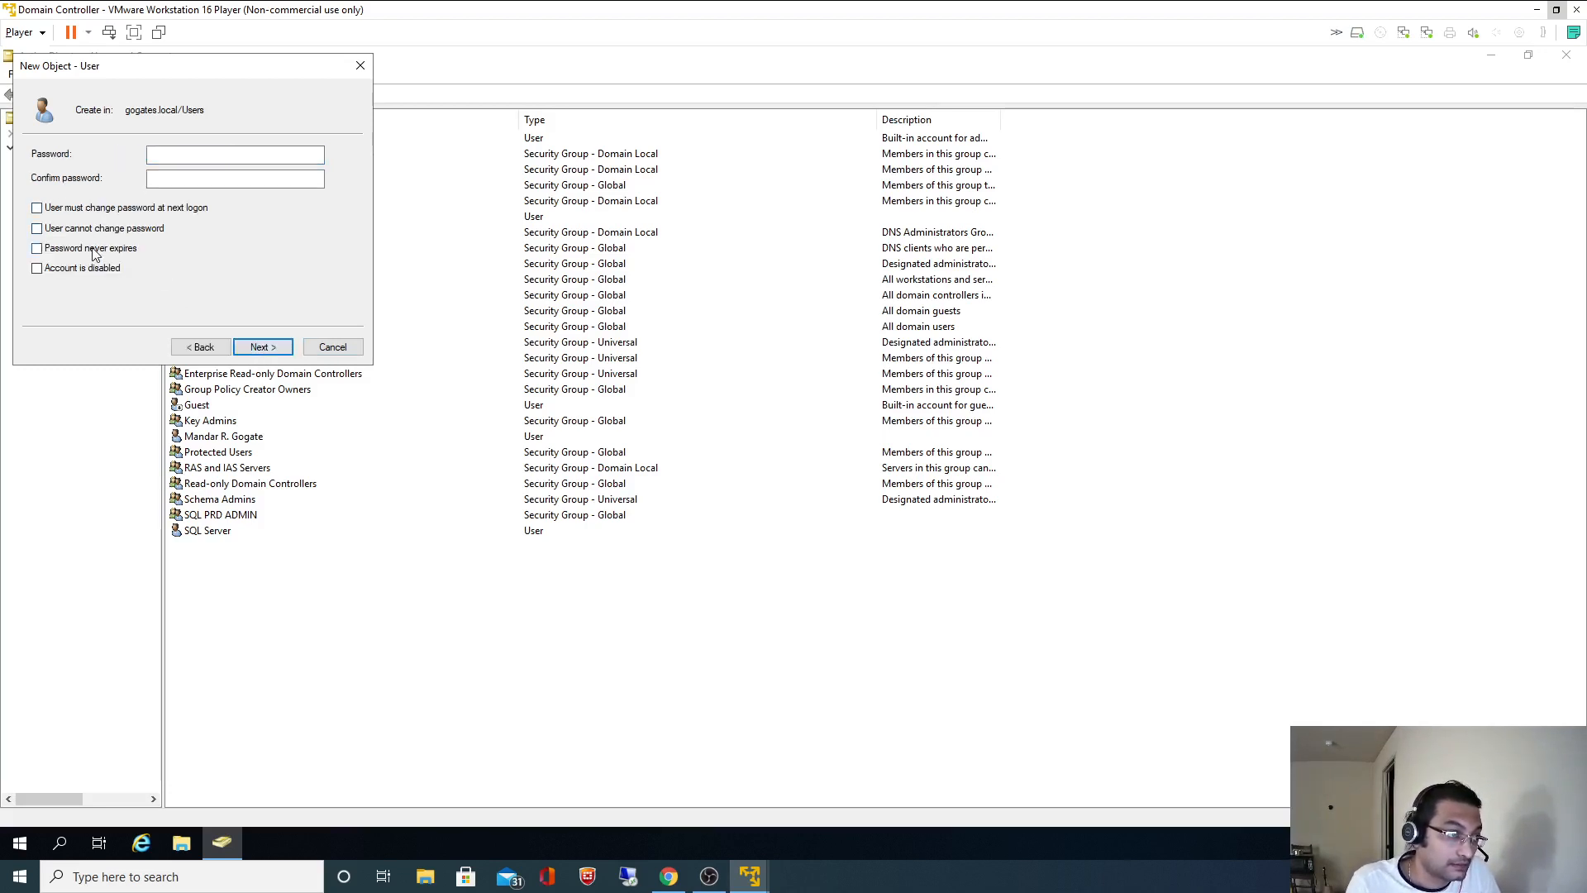
click(113, 249)
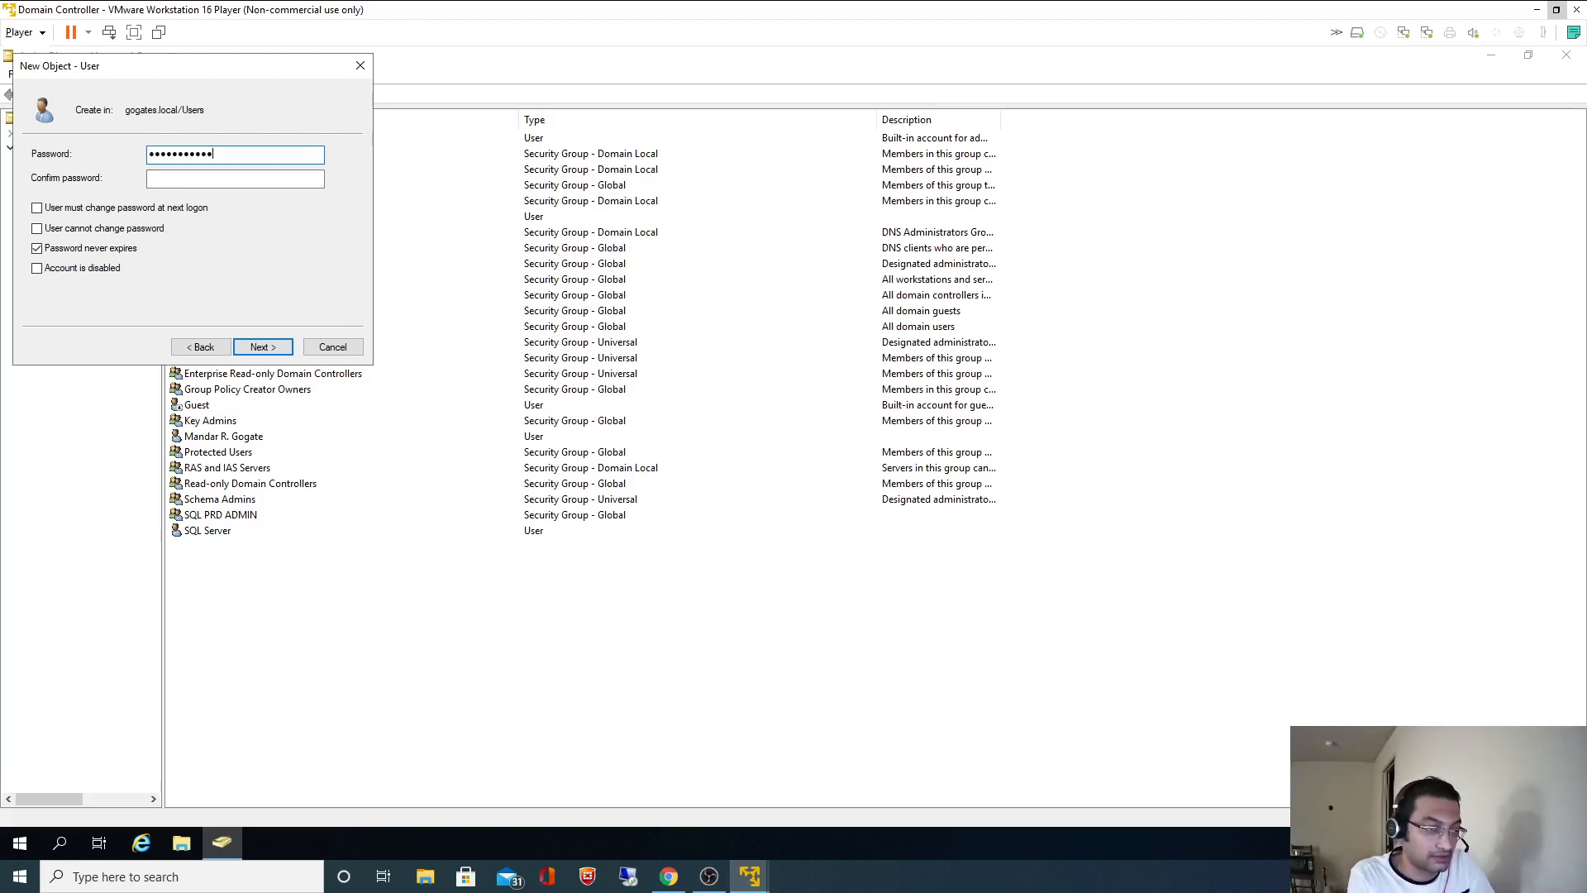
text(1)
key(Tab)
text(••)
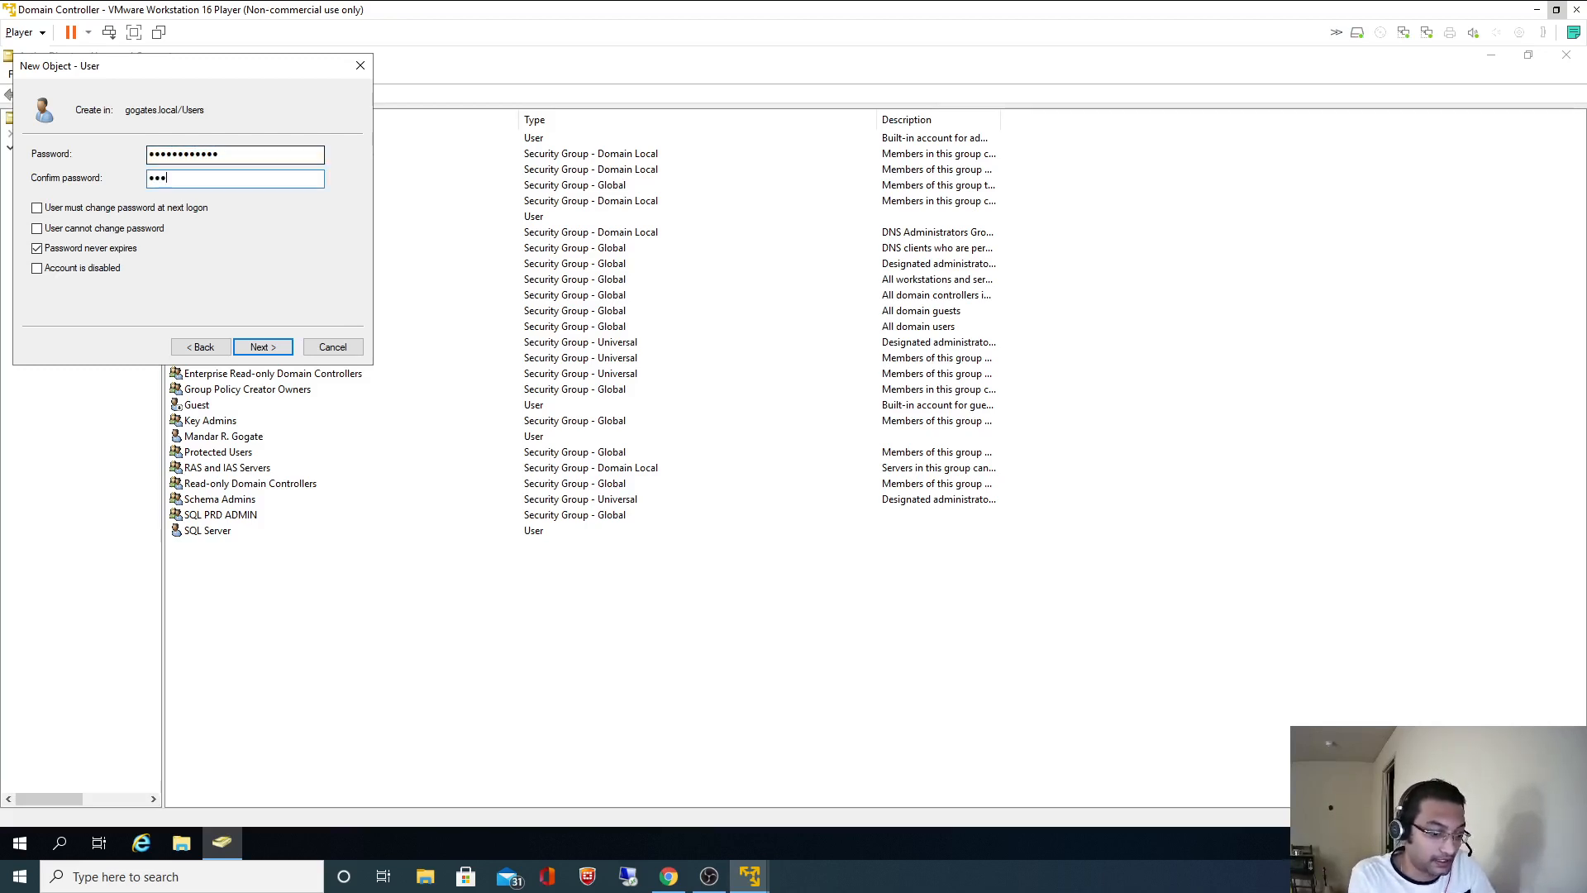
text(•)
key(ctrl+a)
key(BackSpace)
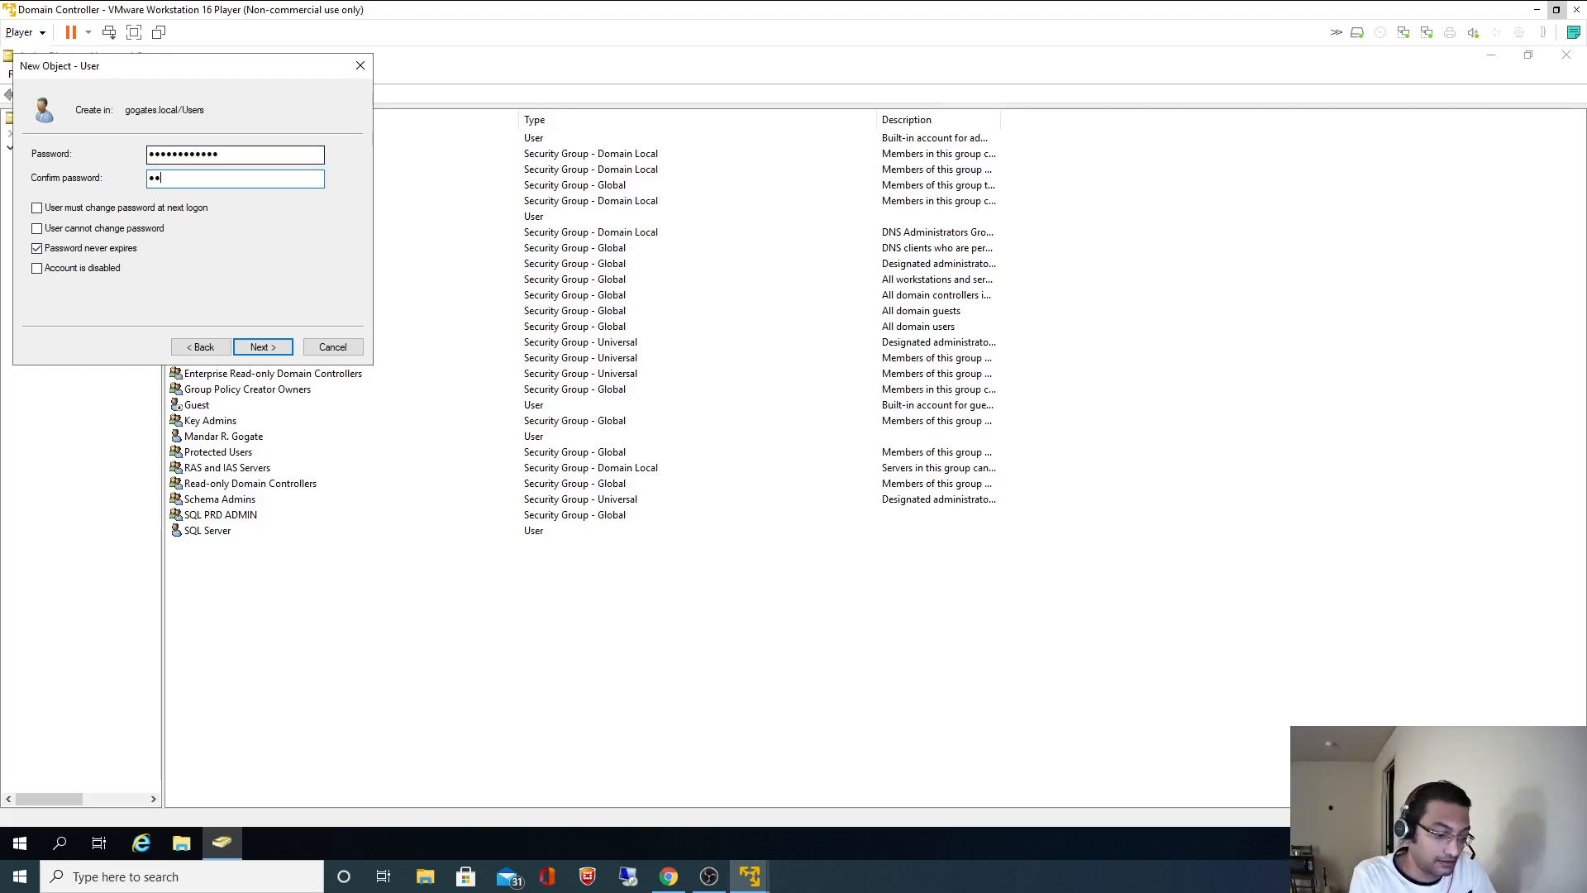
text(•••••••)
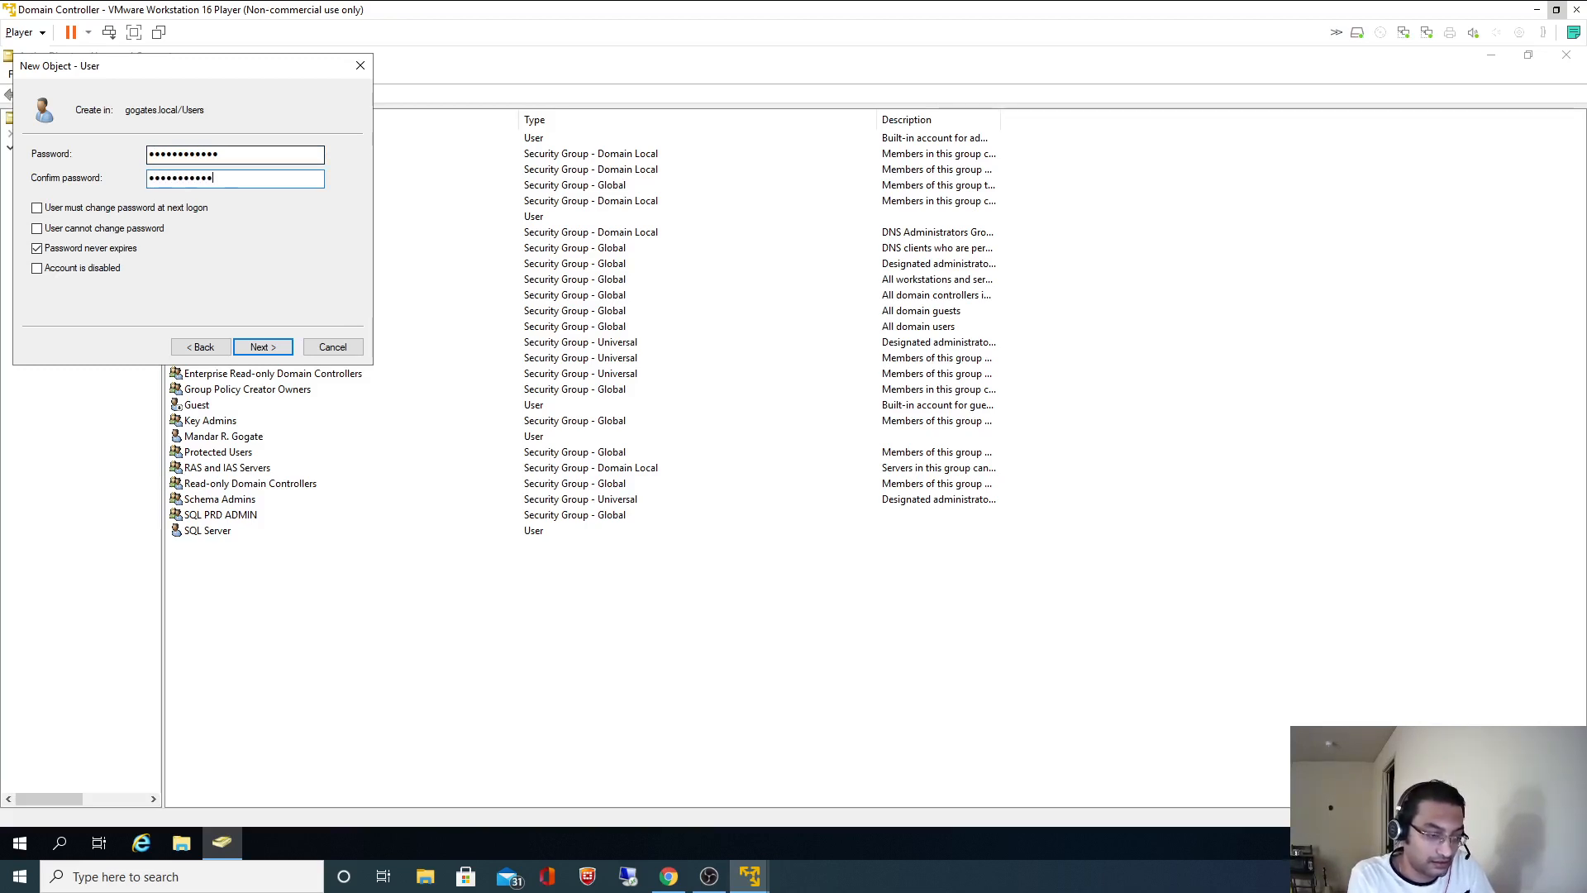
text(•)
click(259, 347)
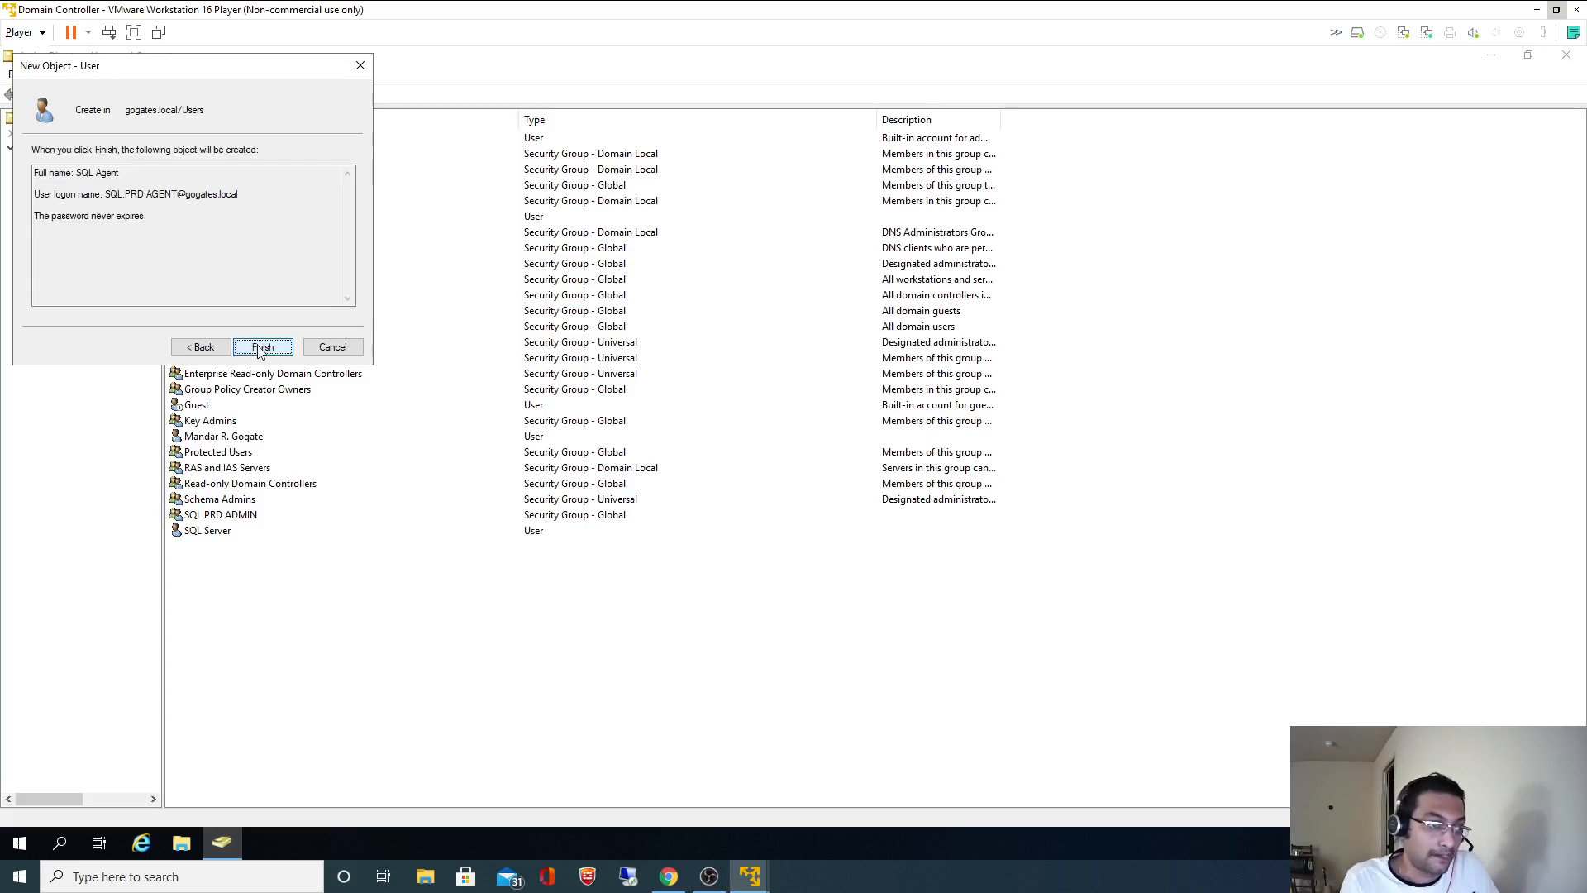
click(259, 347)
click(488, 683)
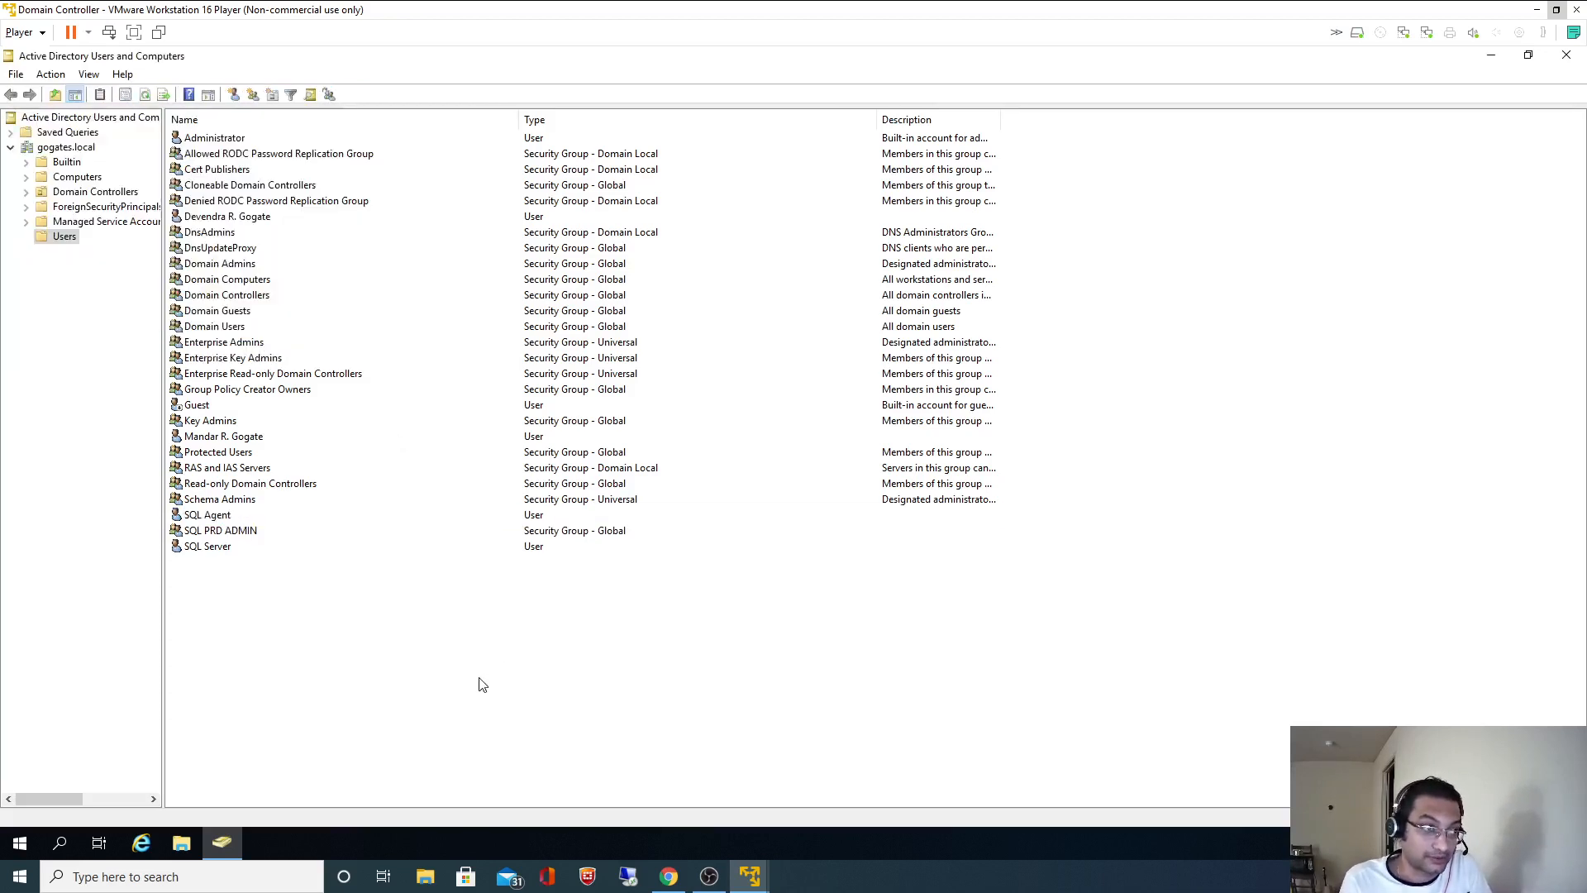
- Minimize the VM and look over the example account names in the README's step 3
click(1537, 10)
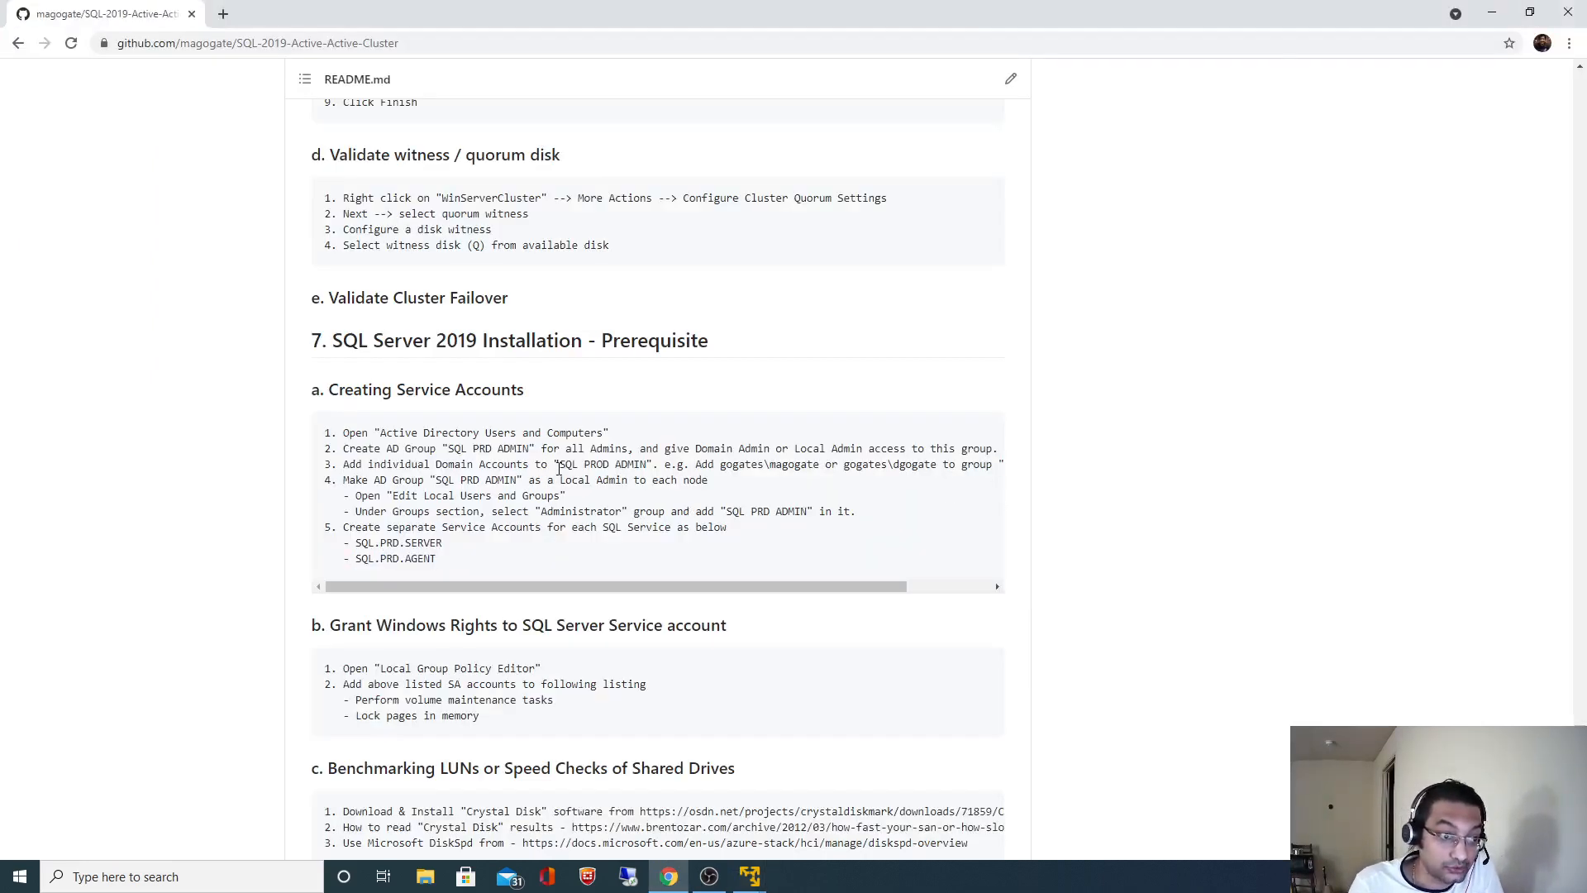
double_click(785, 467)
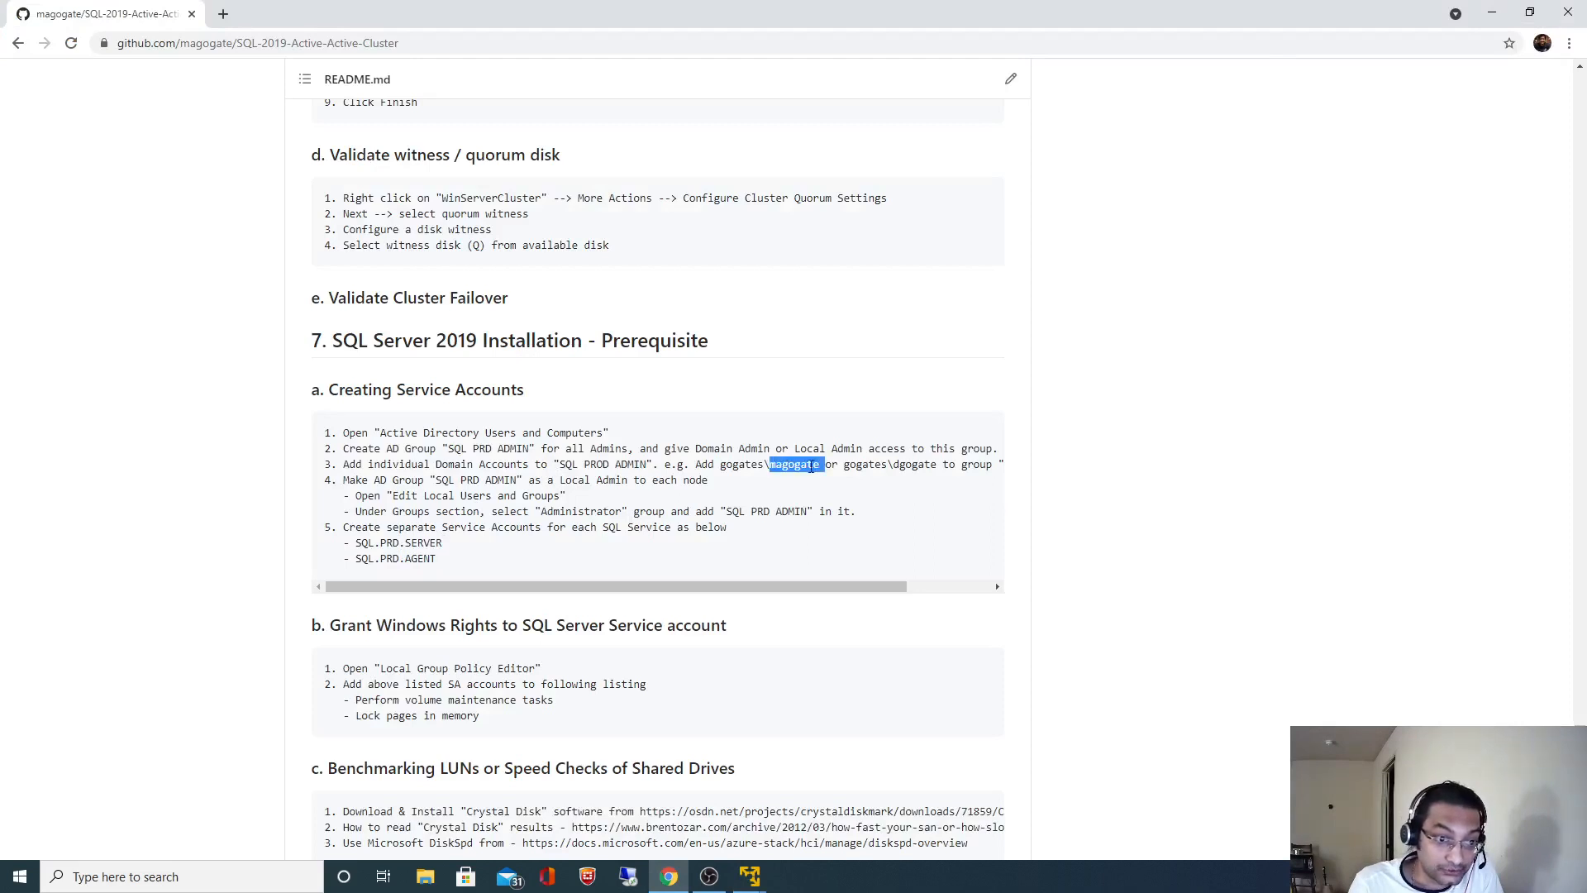
triple_click(920, 467)
double_click(921, 467)
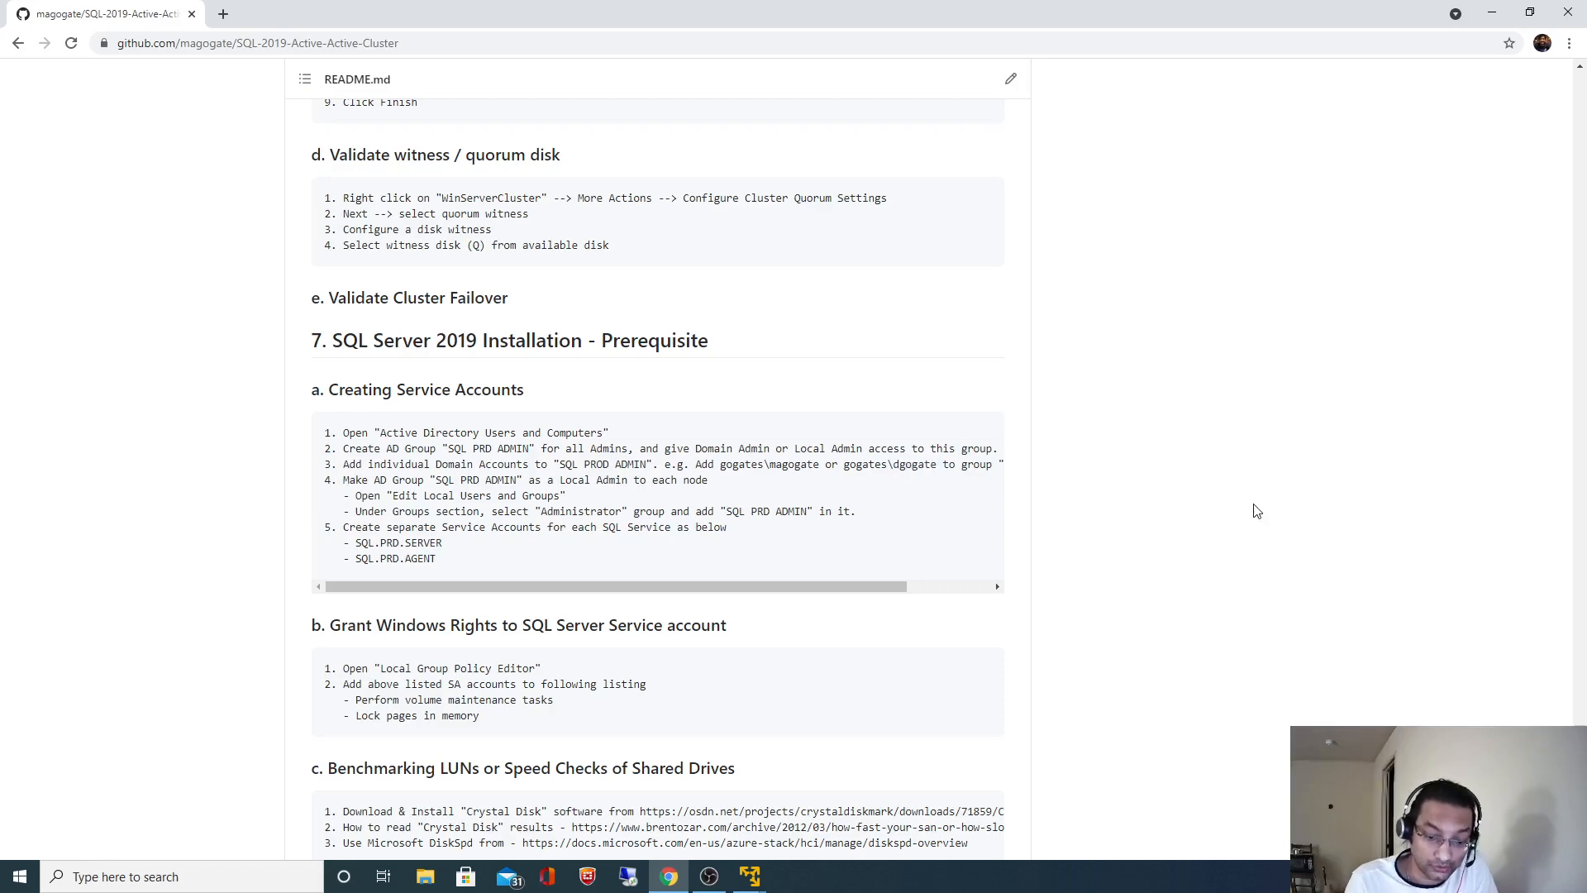
key(Home)
scroll(1256, 508, down, 6)
scroll(1262, 515, down, 1)
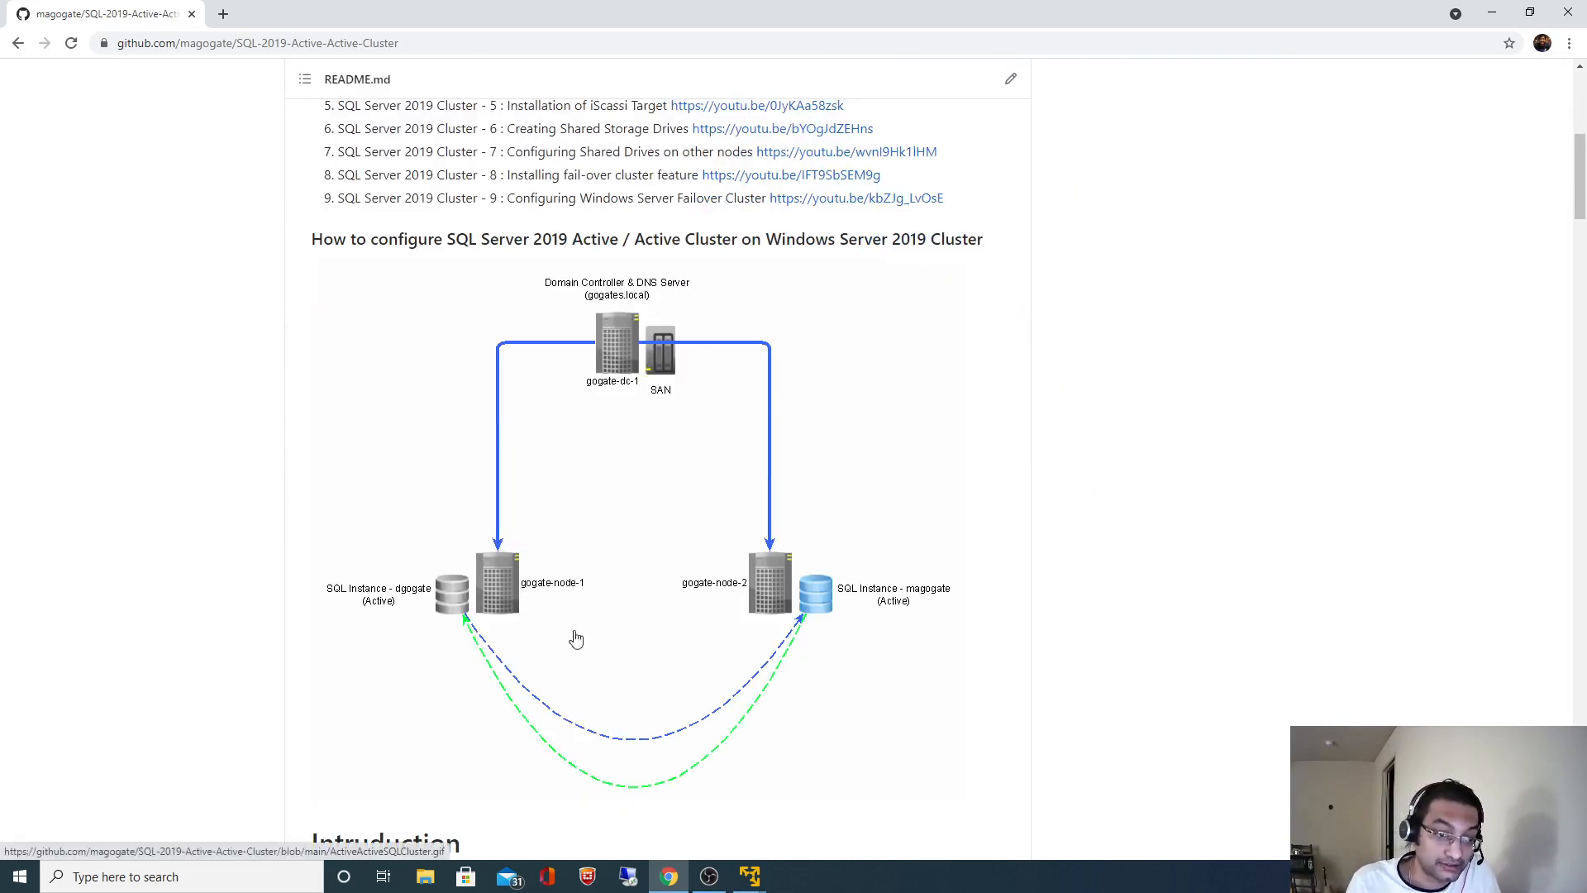
key(End)
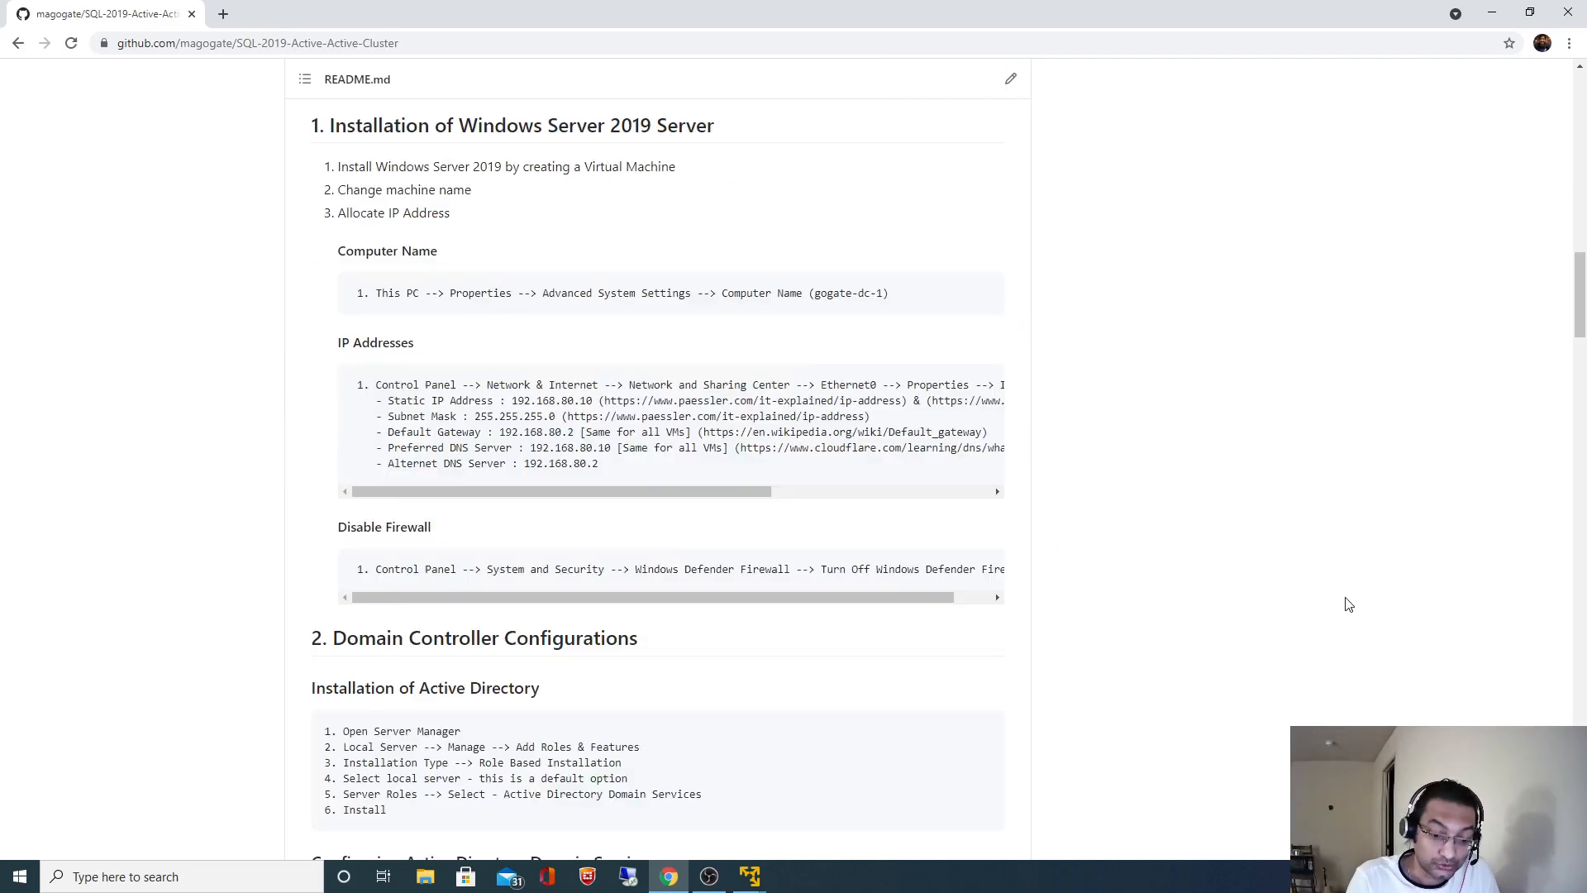
scroll(1351, 603, up, 4)
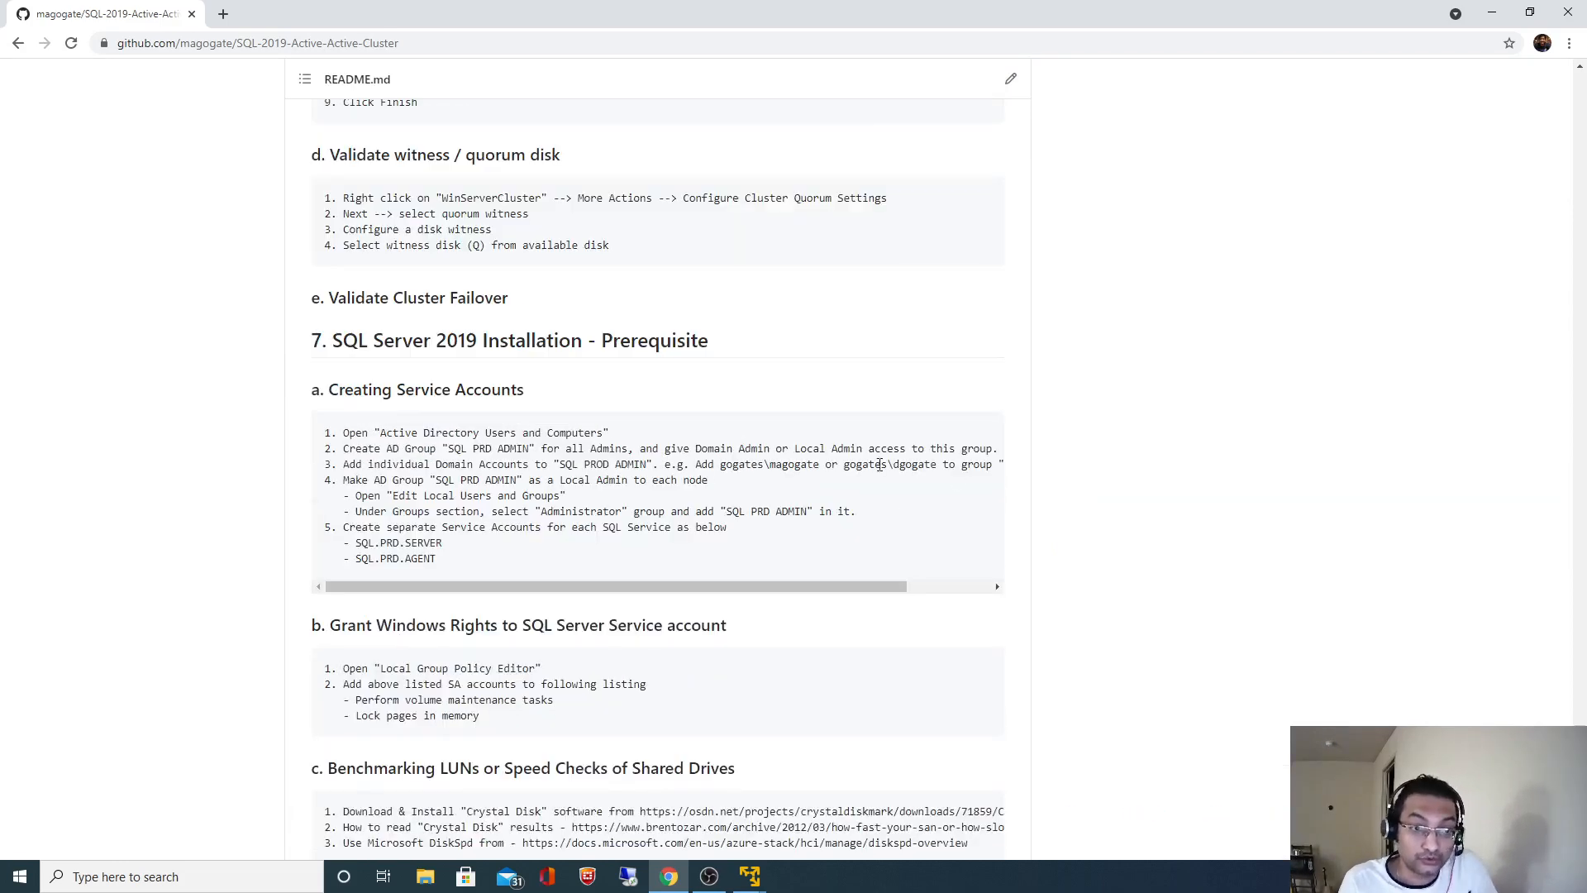
- Copy the group name SQL PROD ADMIN from step 3 and bring up gogate-node-1
drag(559, 464, 649, 464)
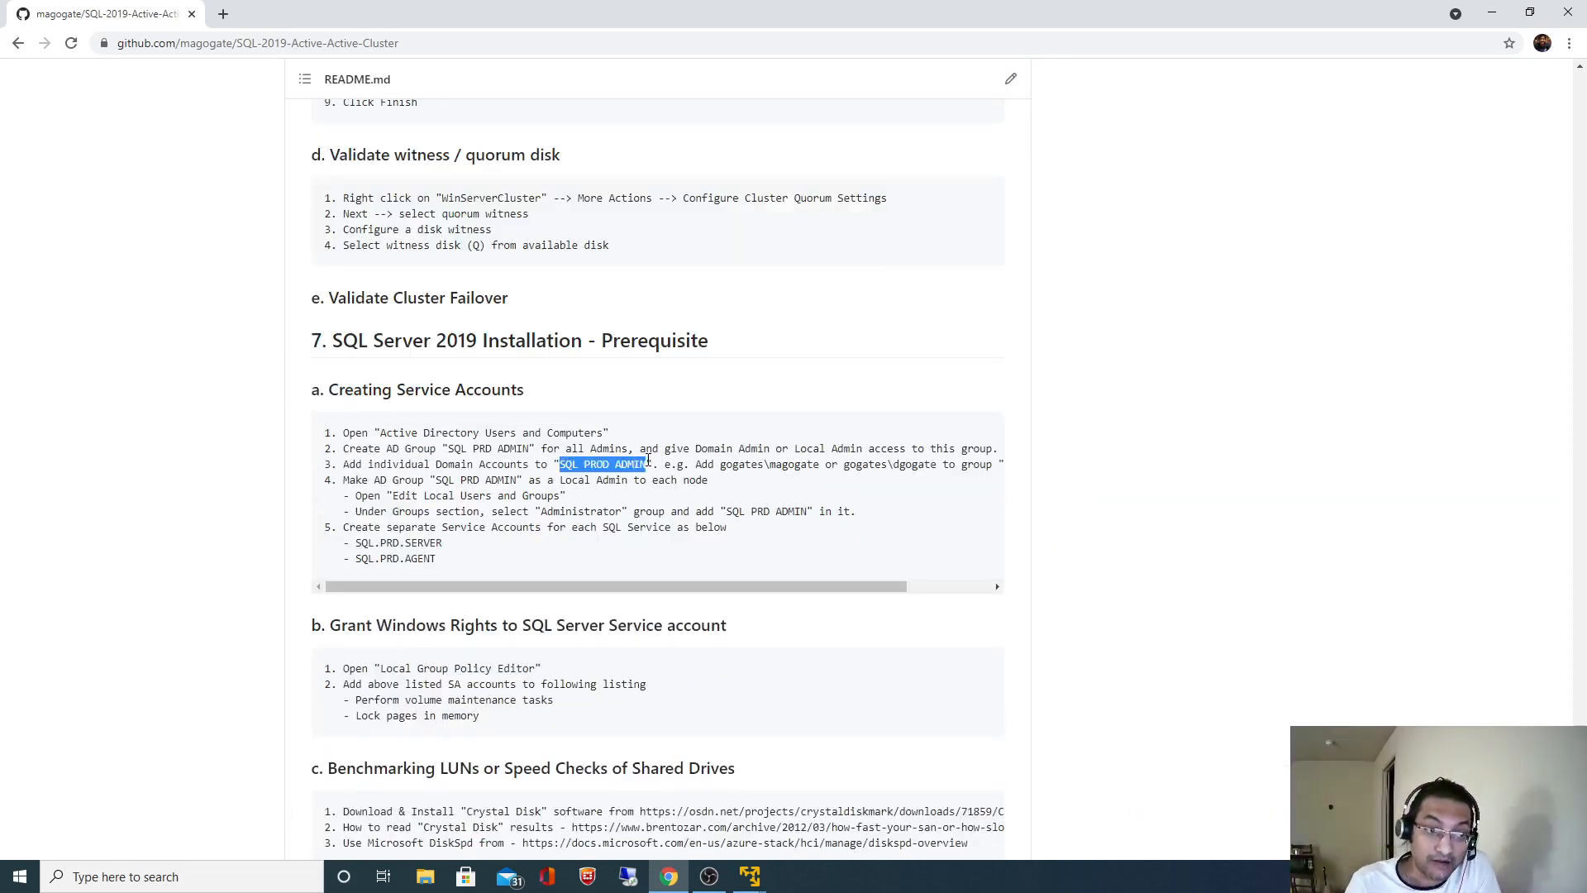
click(649, 463)
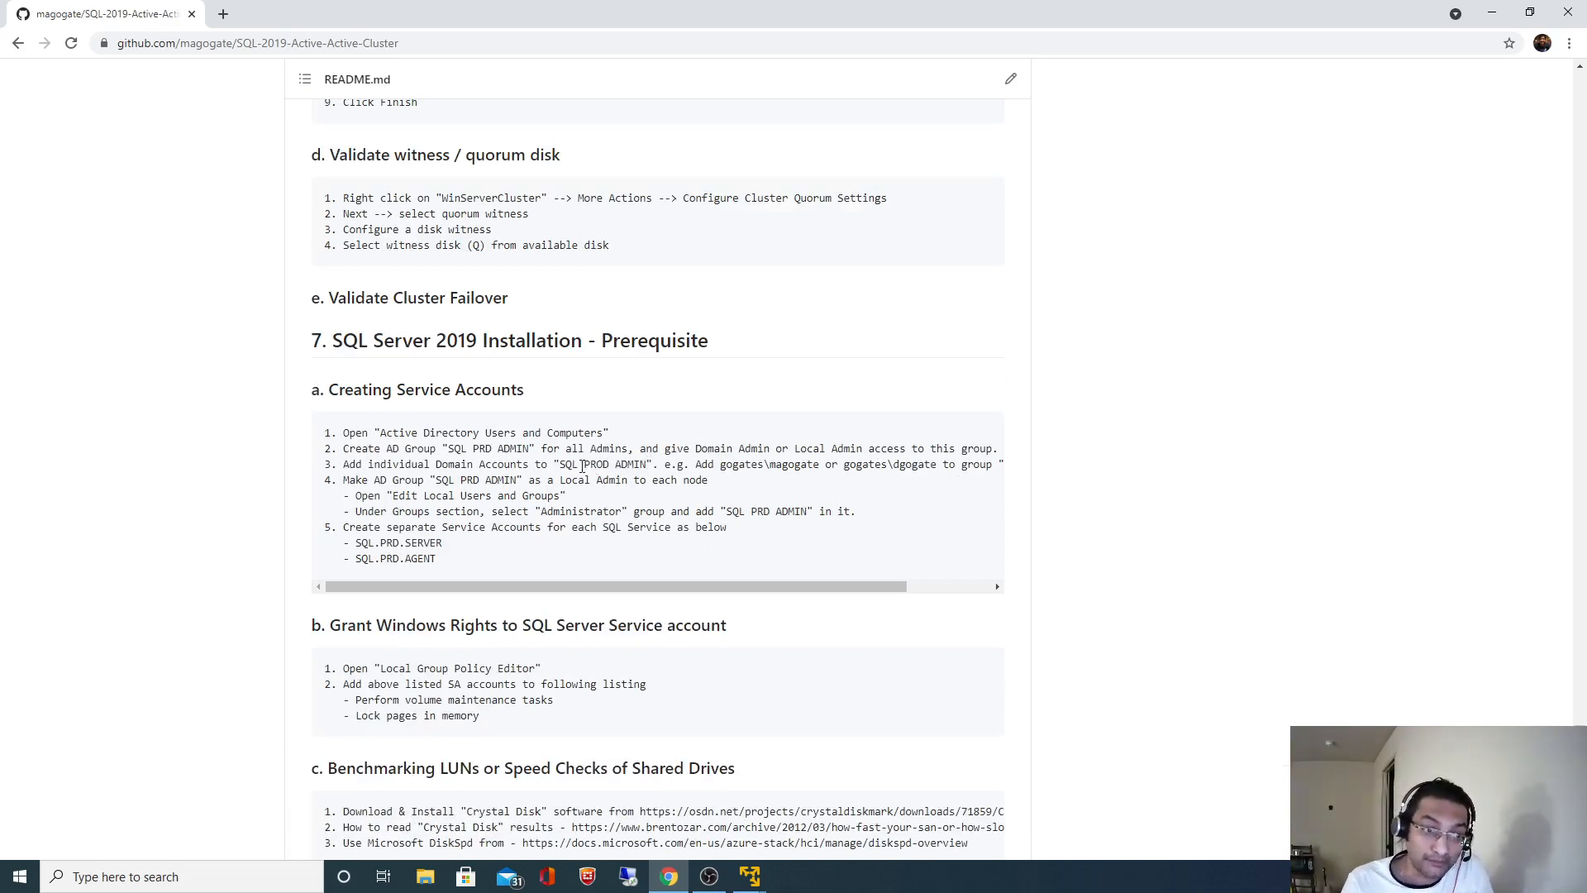
drag(561, 464, 655, 465)
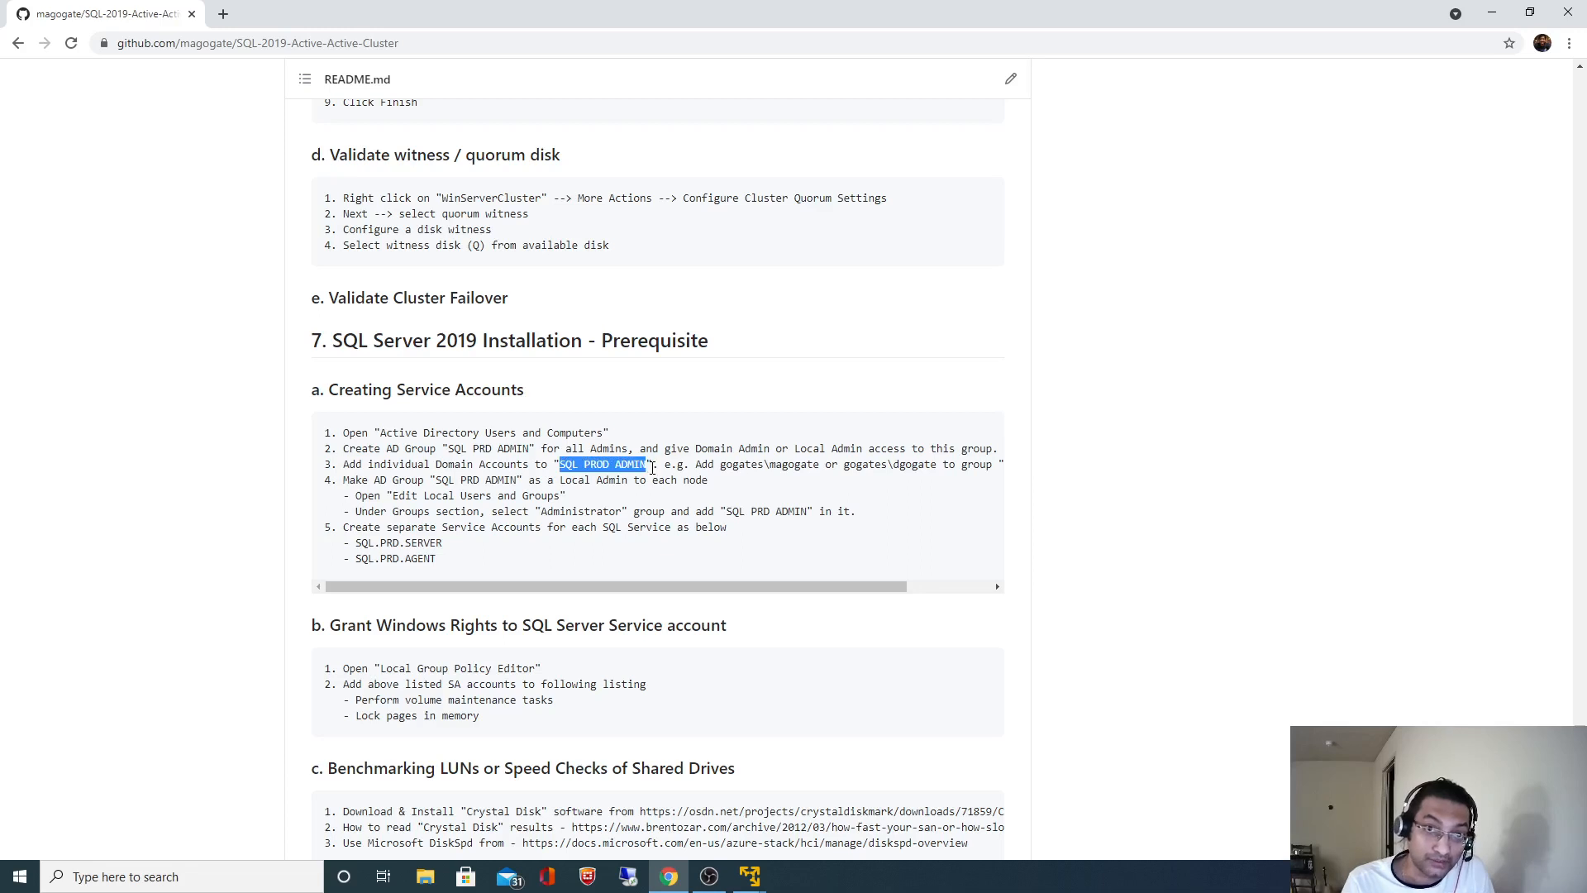
right_click(646, 466)
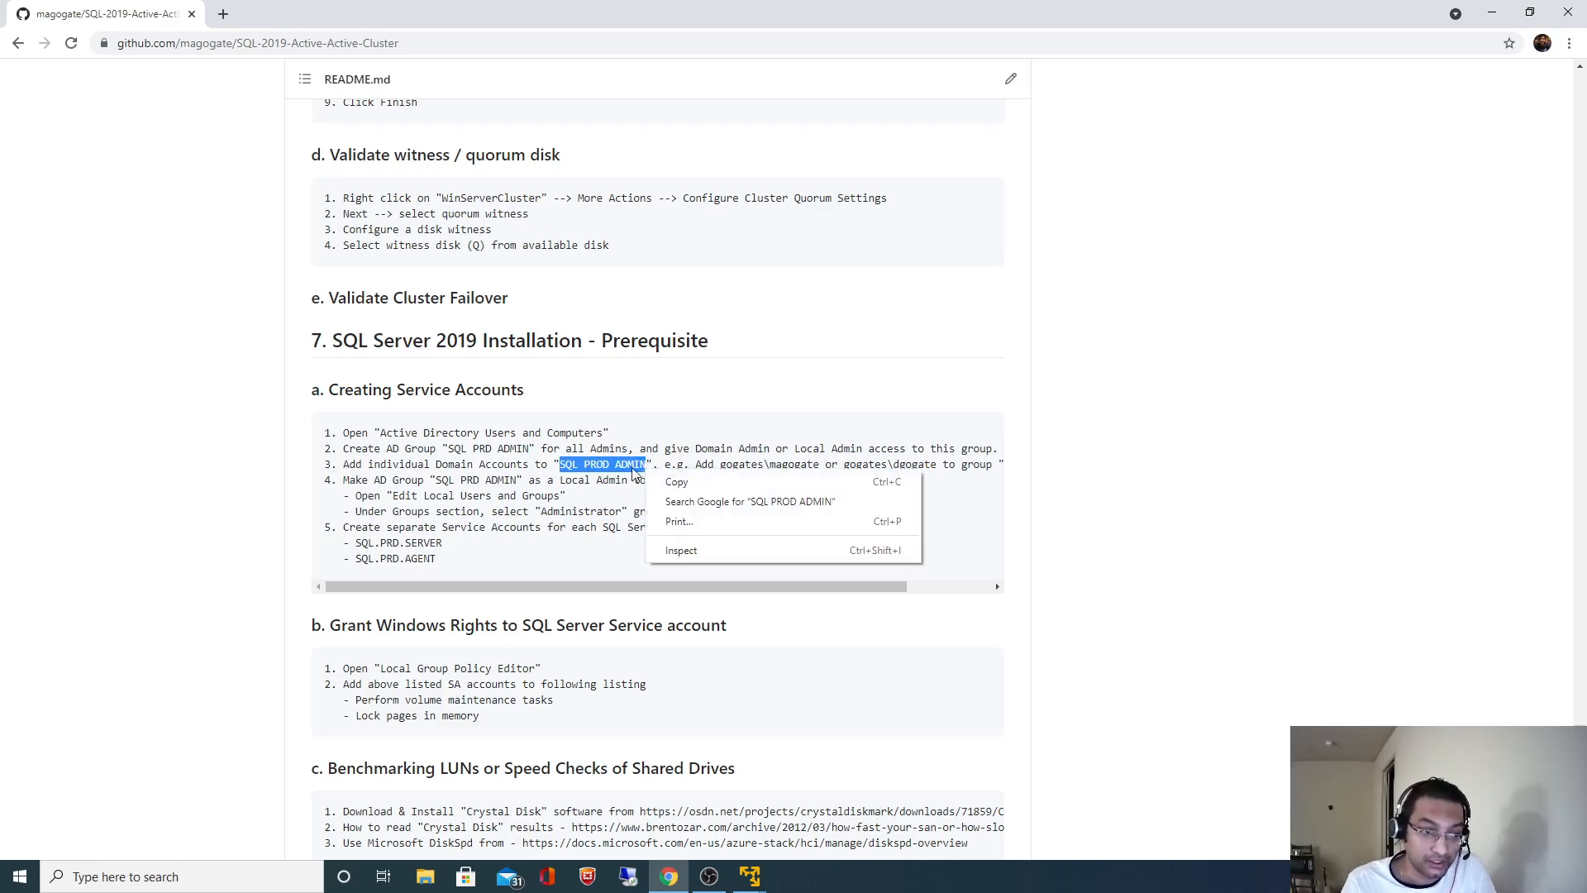
click(677, 480)
mouse_move(750, 876)
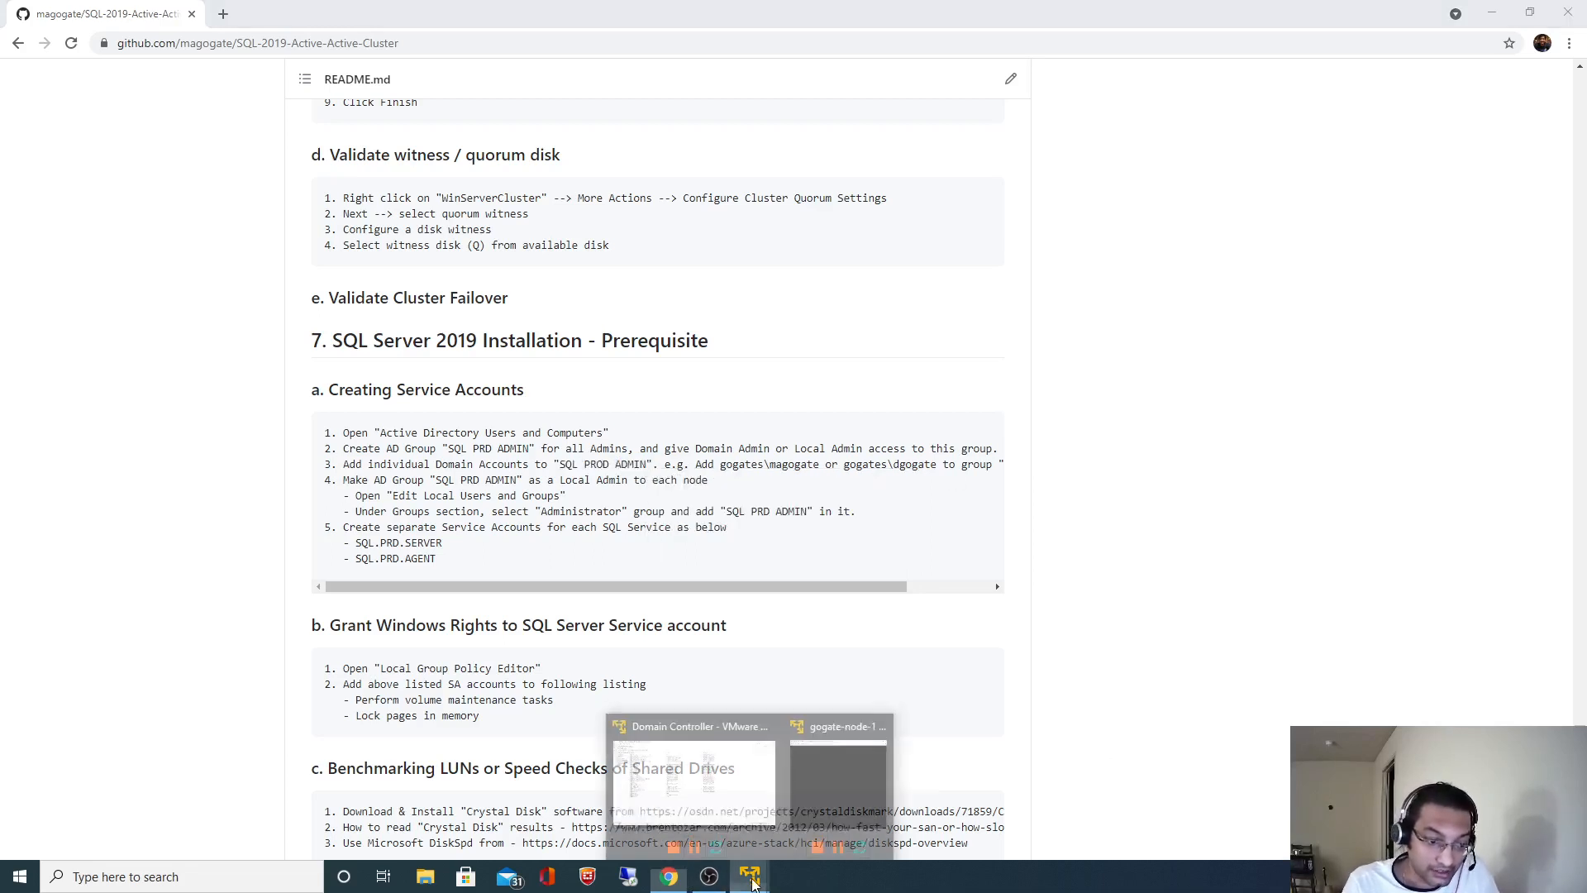
click(832, 788)
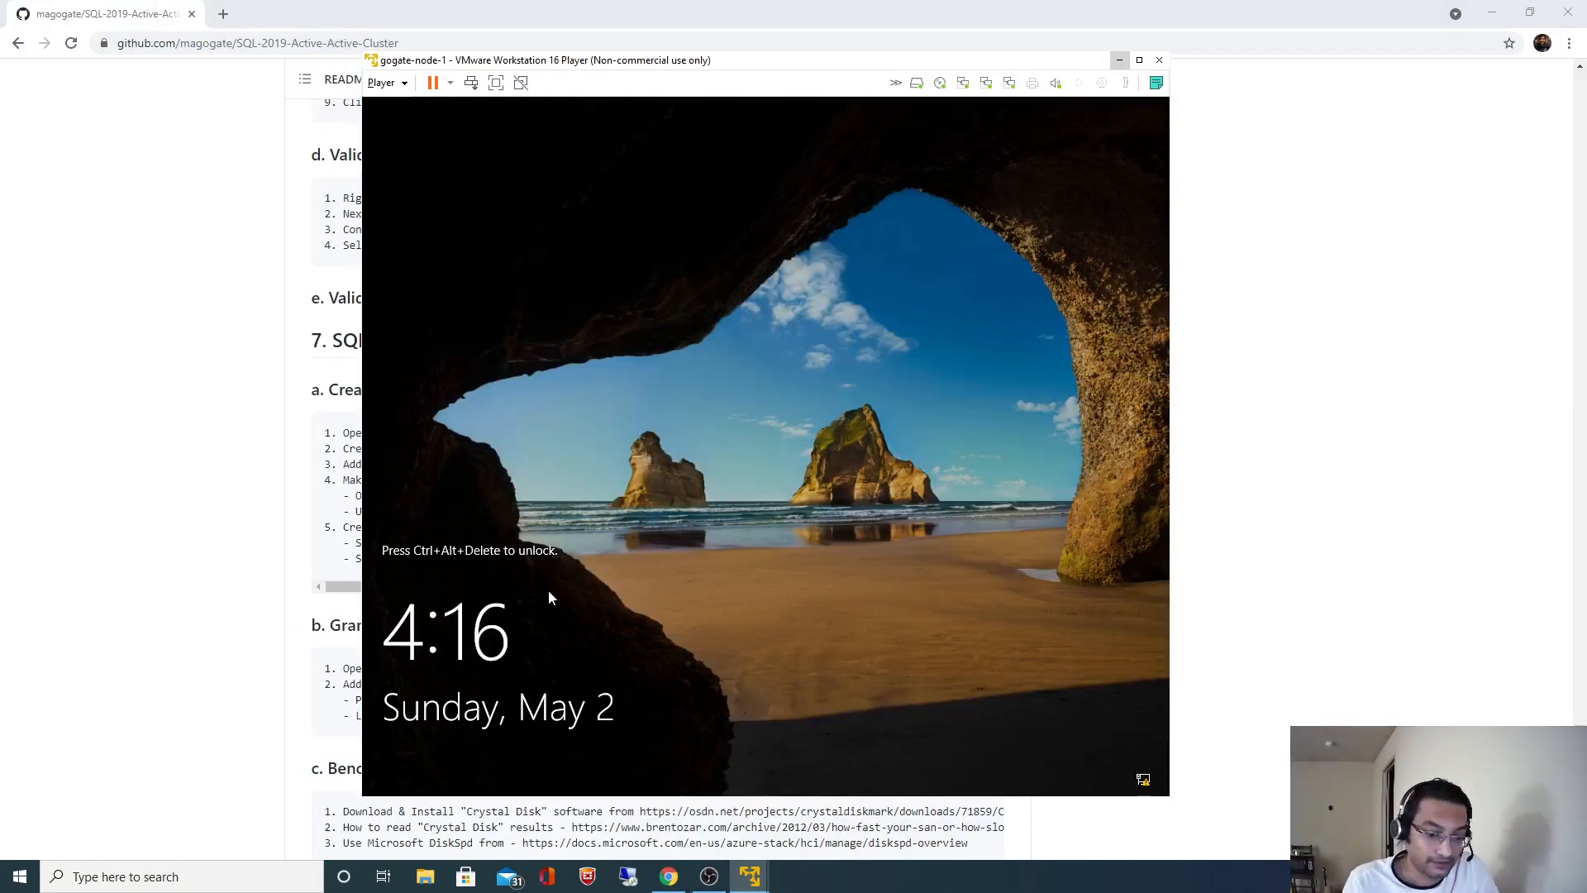
- Sign in to gogate-node-1 as Other user with the local Administrator account
key(ctrl+alt+Insert)
click(439, 749)
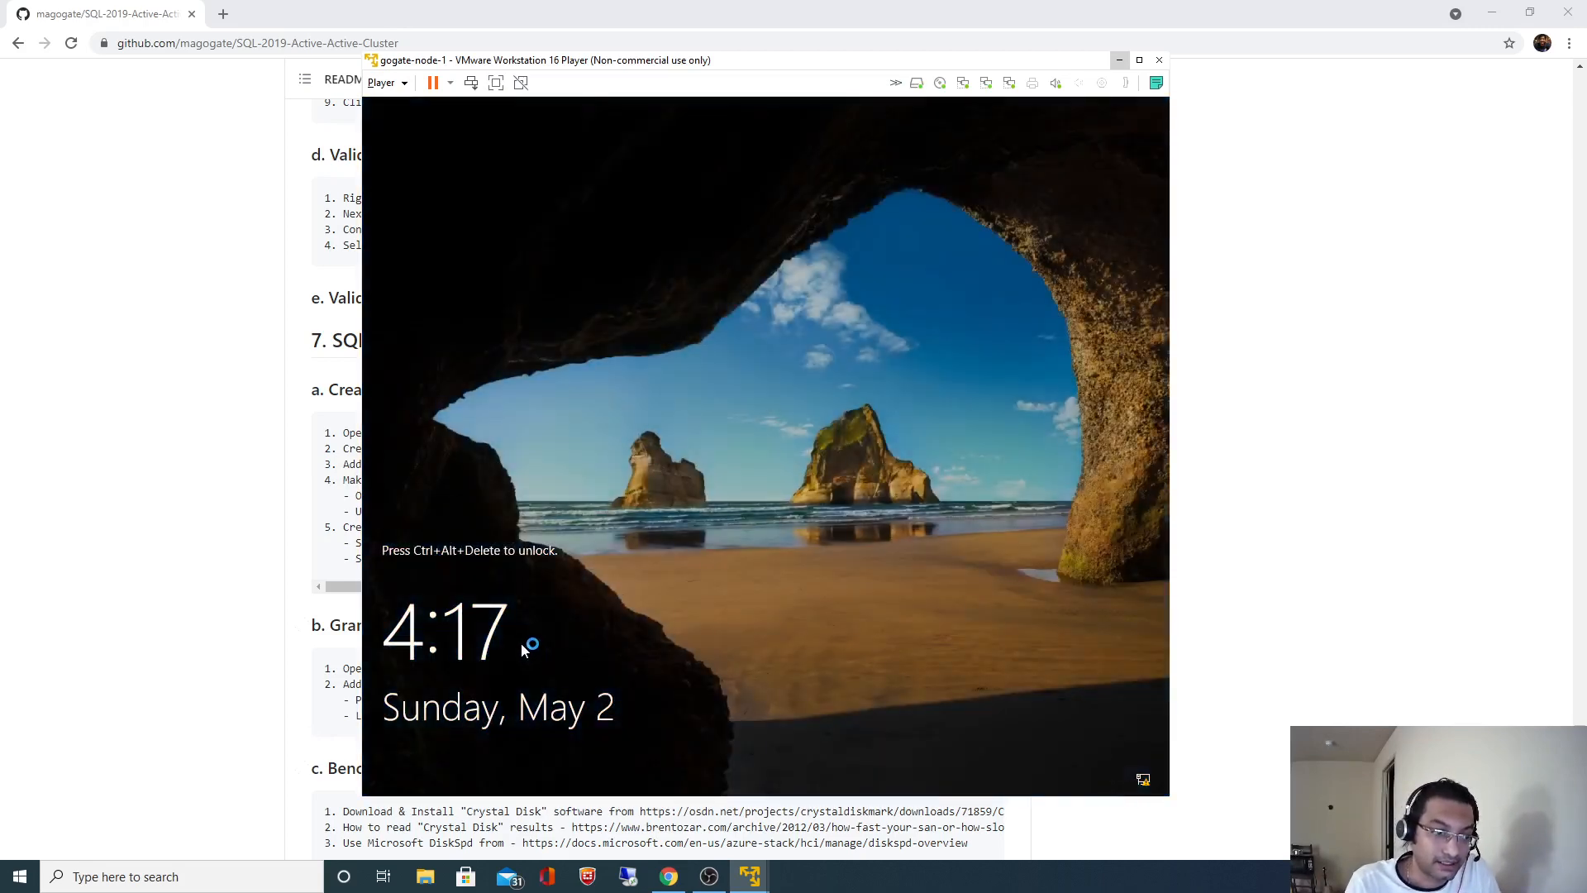
key(ctrl+alt+Insert)
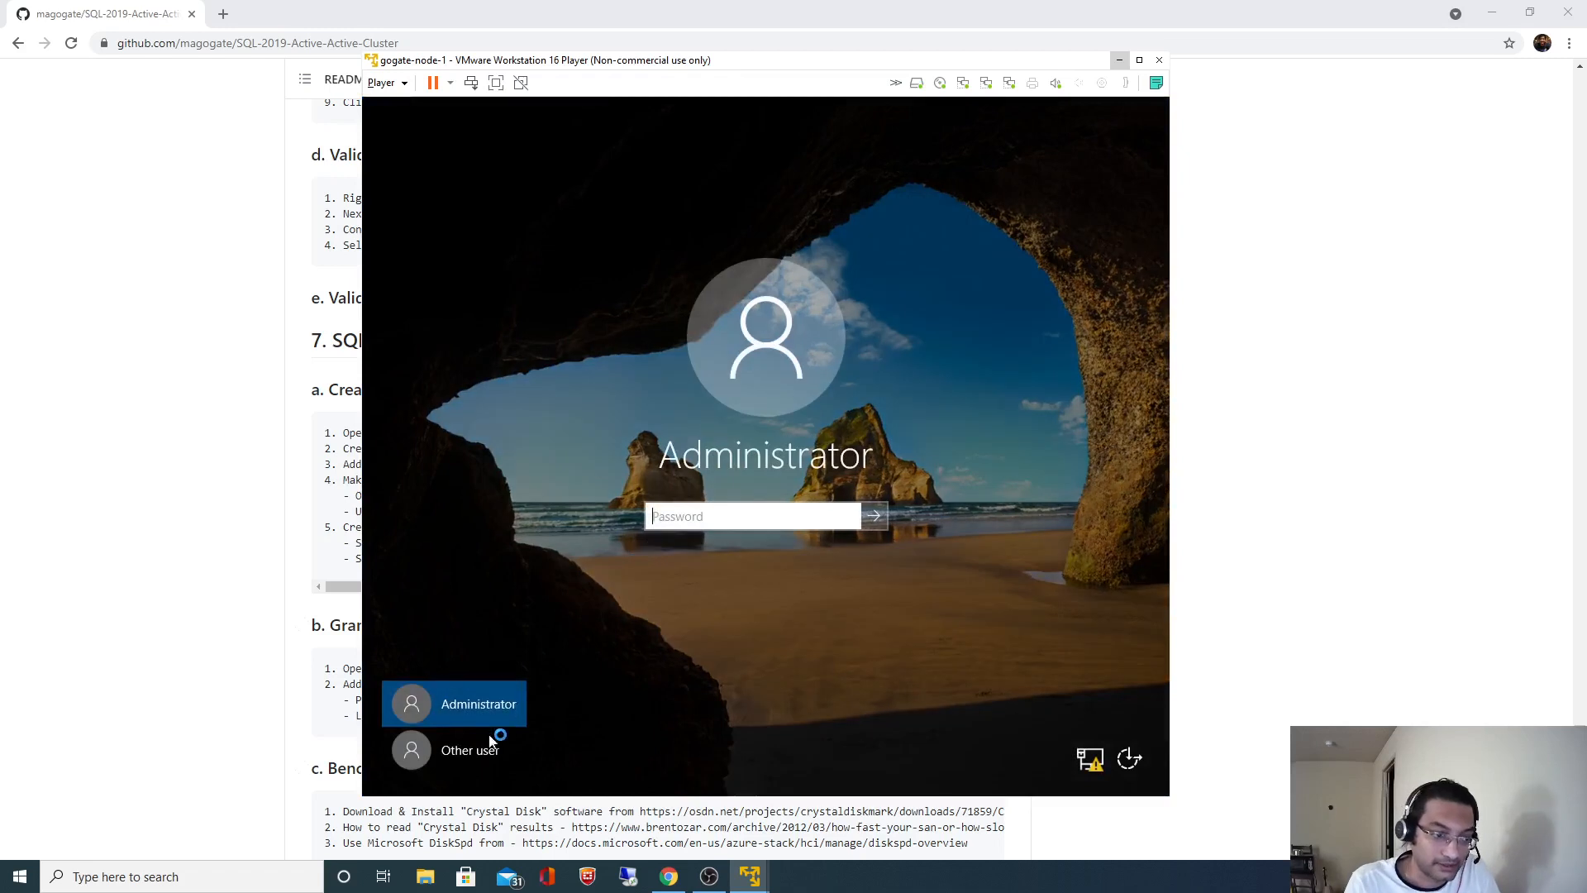
click(456, 749)
text(Administra)
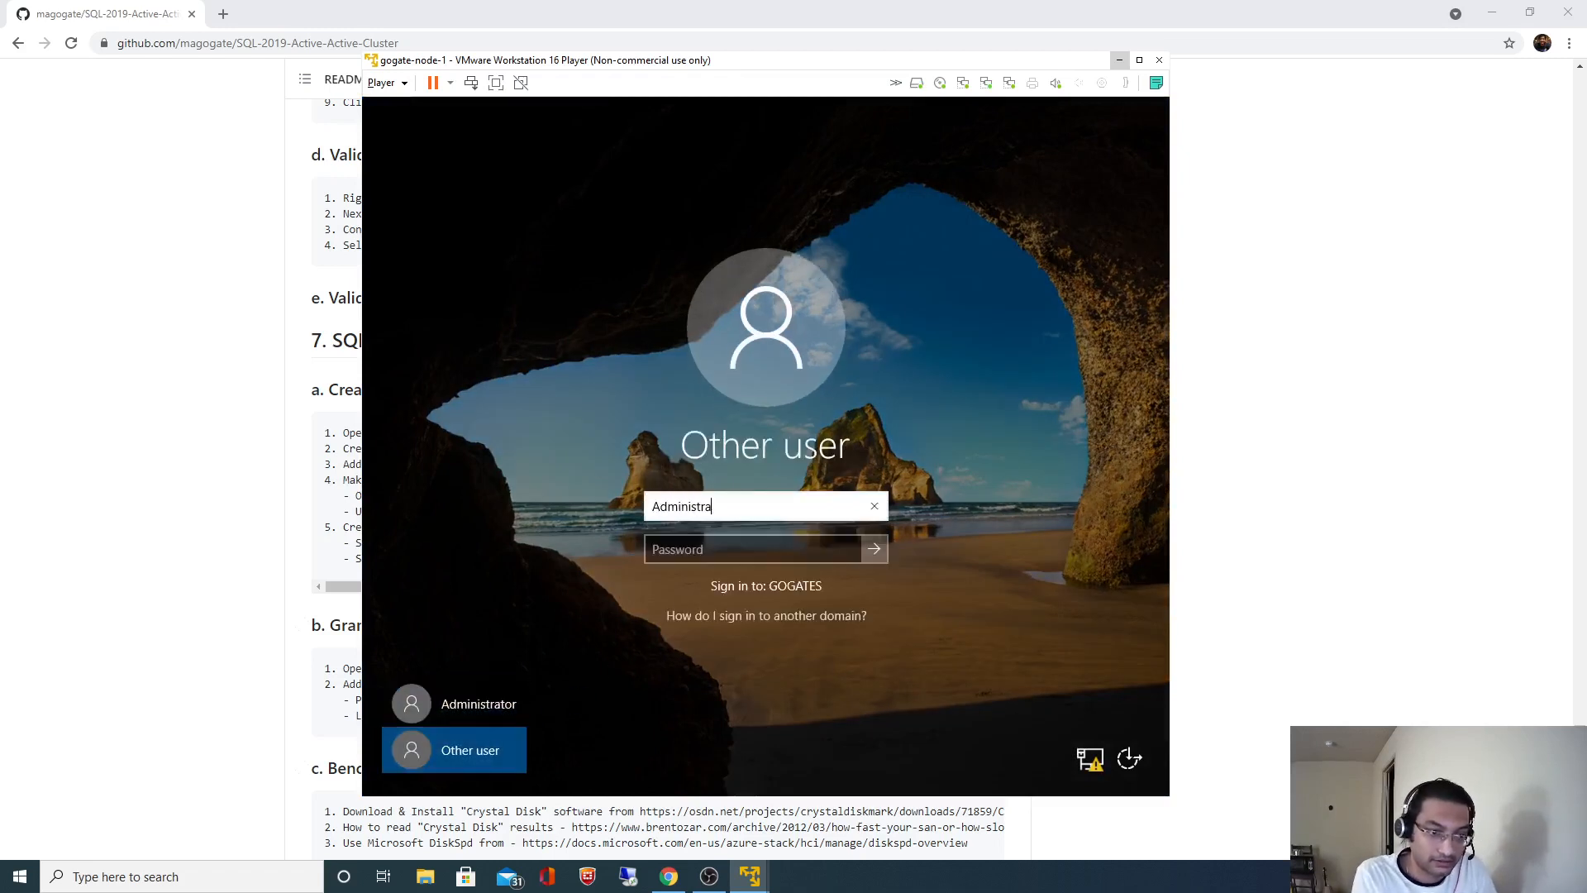
text(tor)
key(Tab)
text(•)
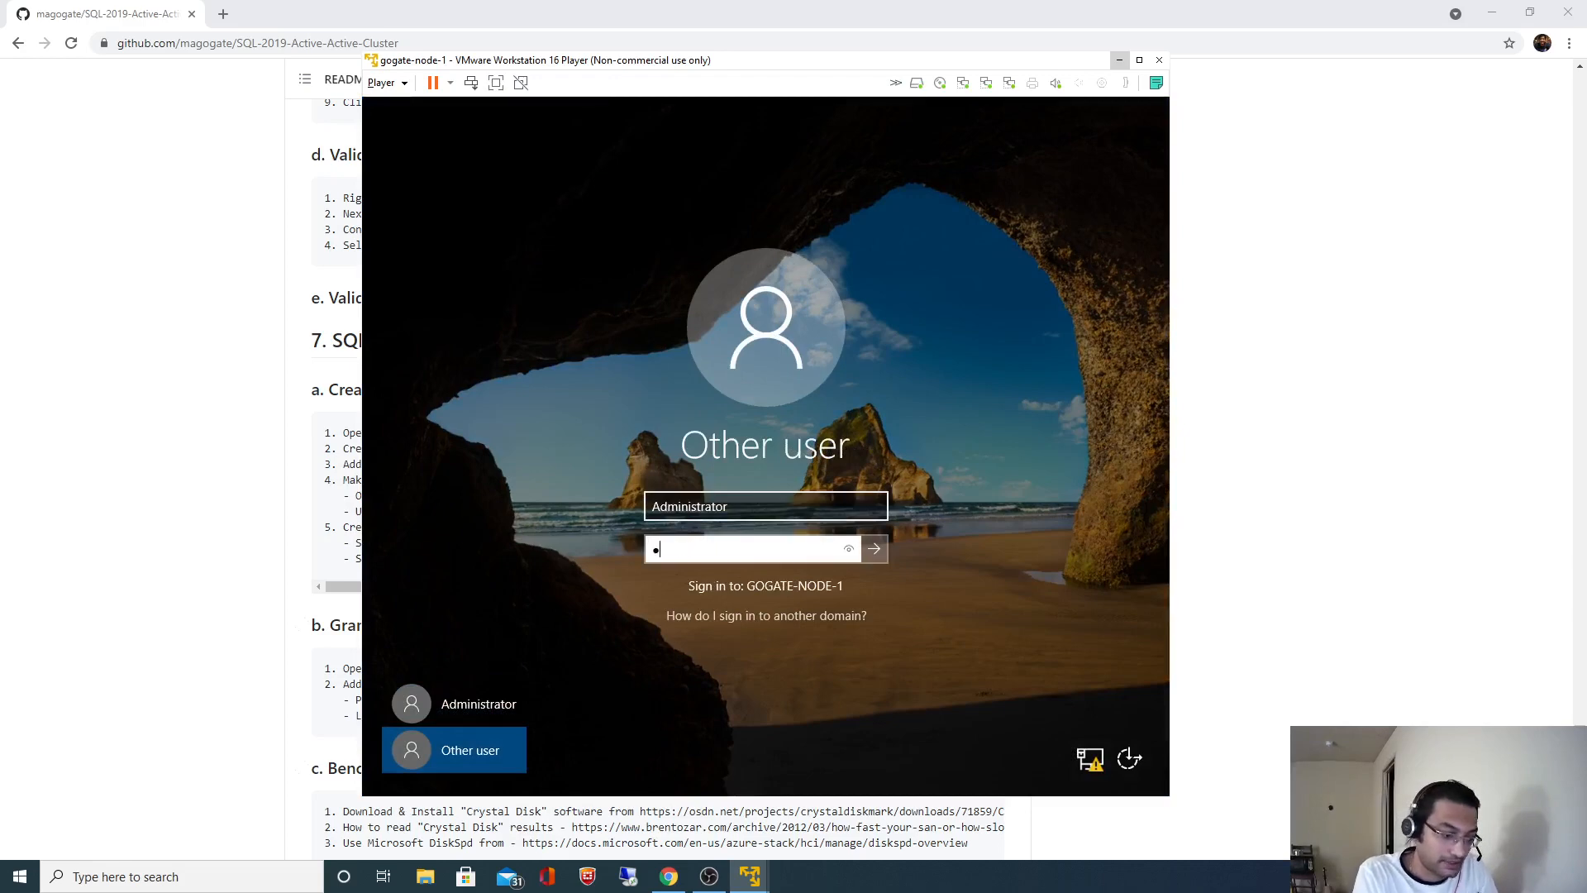
text(••••••••••)
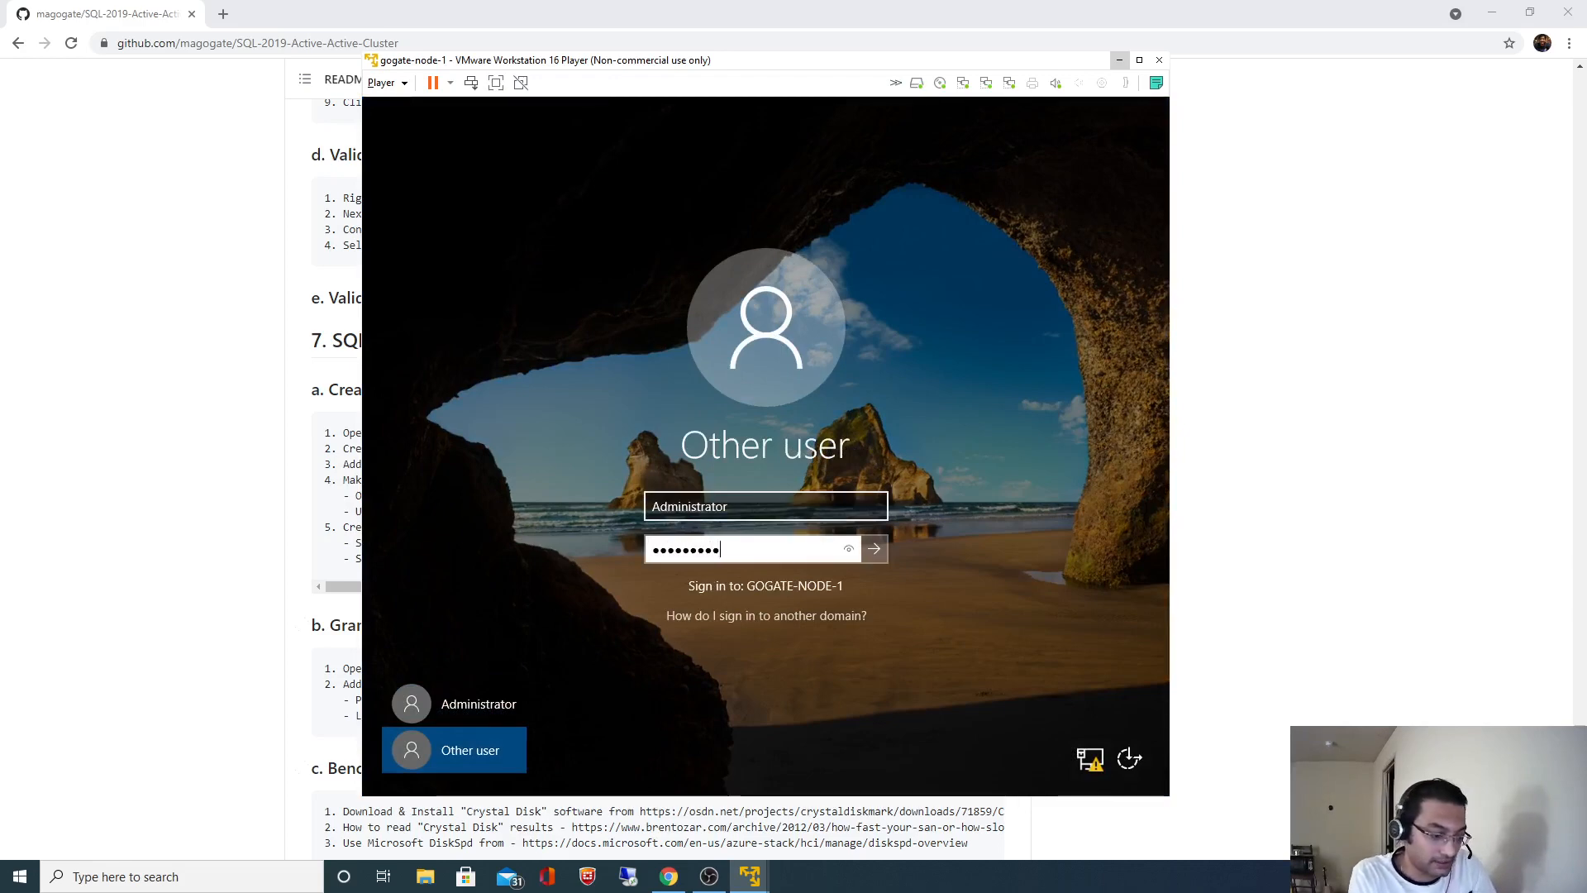
key(Return)
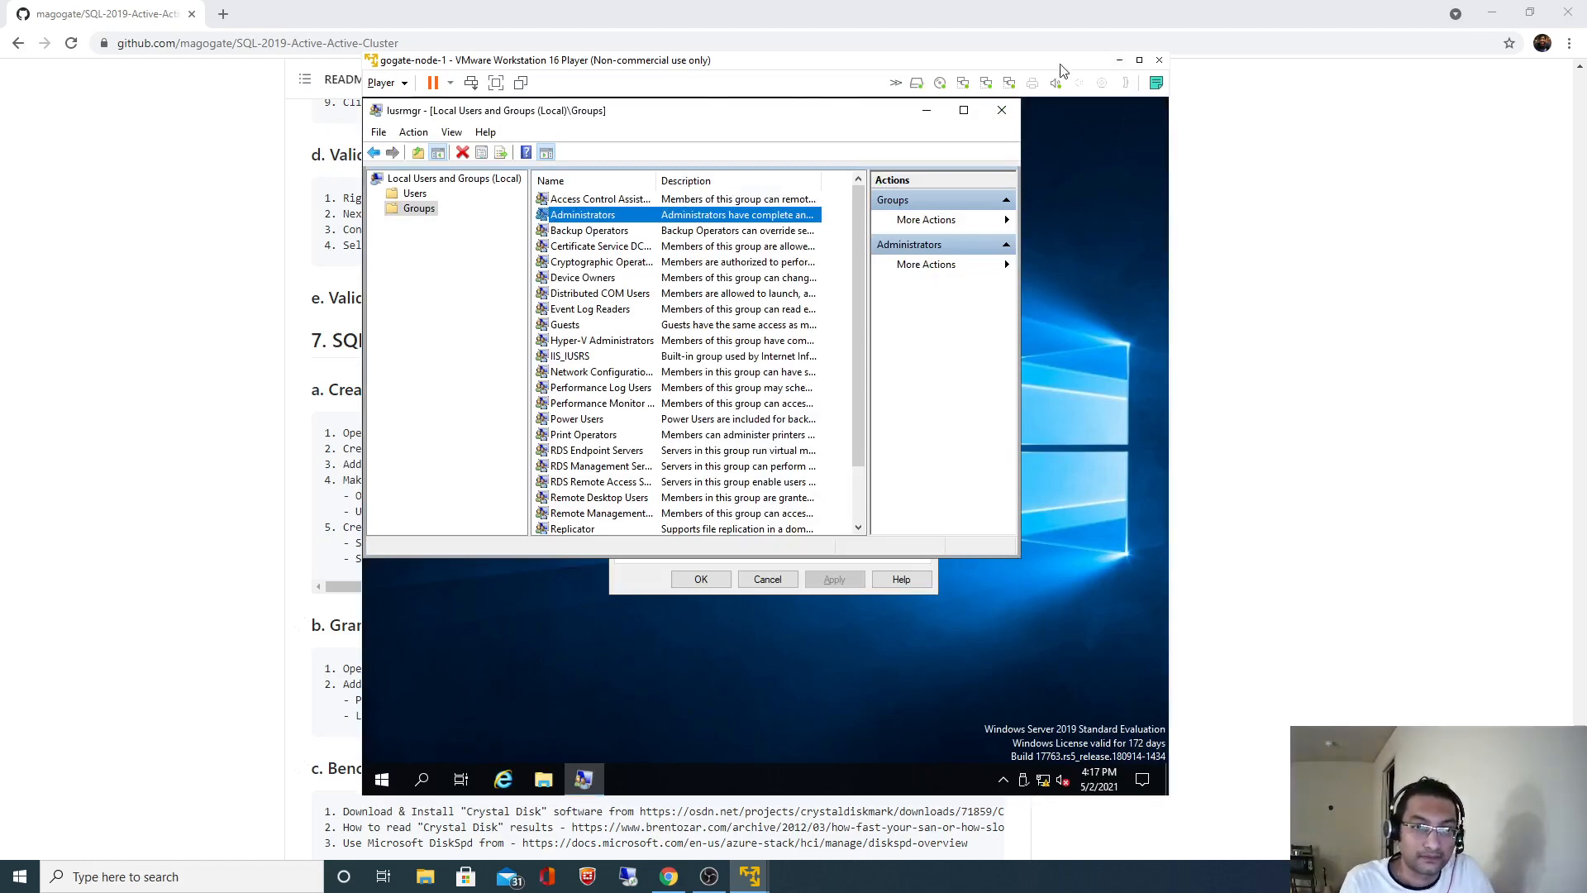
- Maximize the Player, close the Administrators properties and Local Users and Groups, then minimize
click(1139, 62)
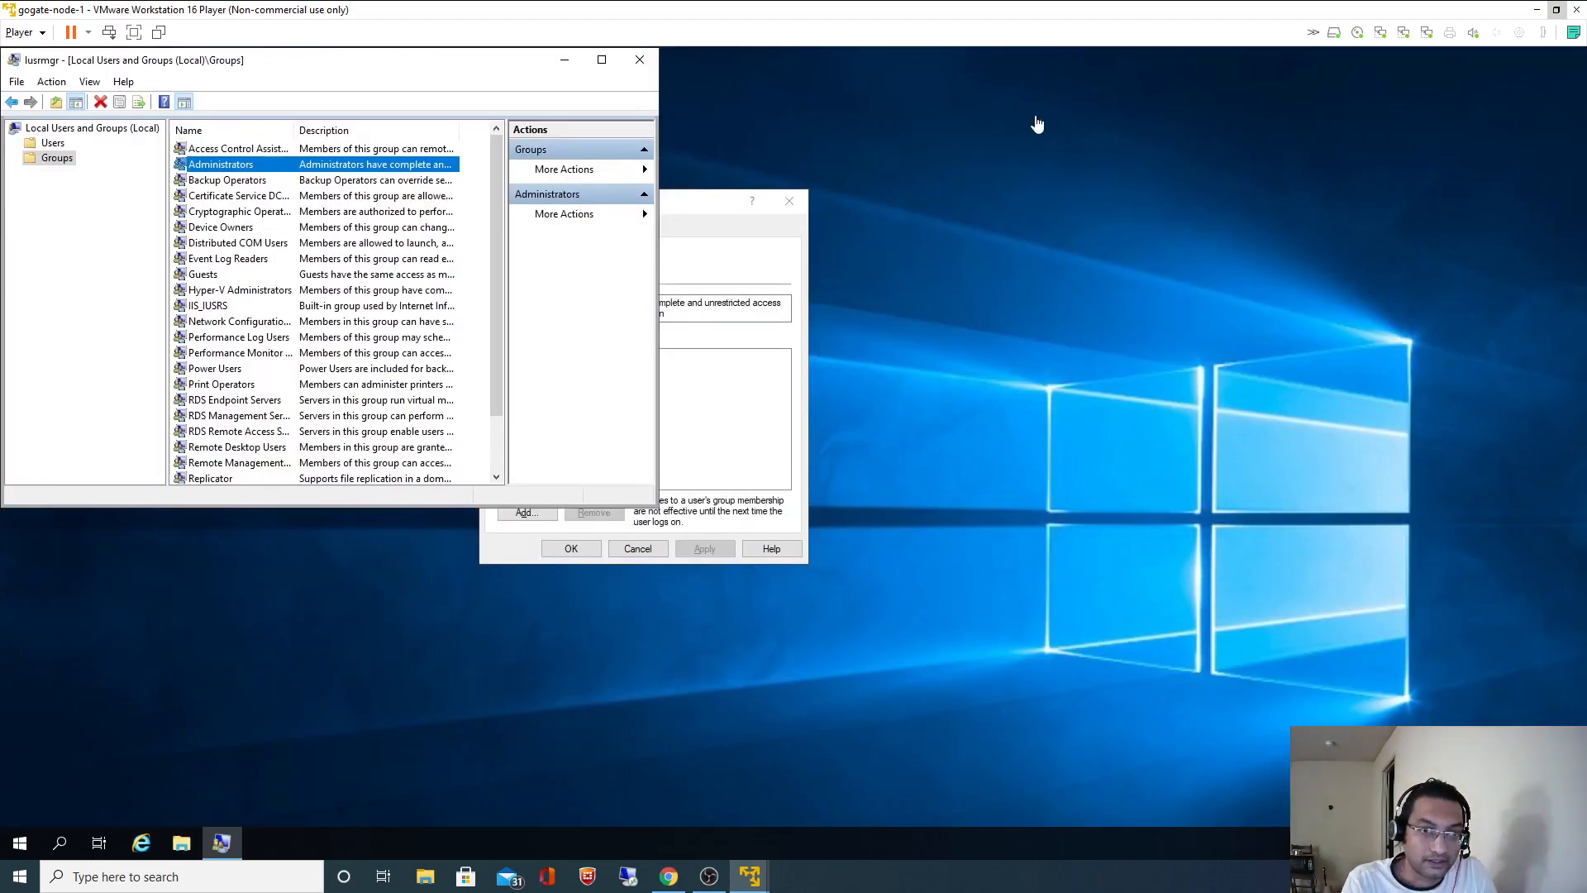
click(789, 201)
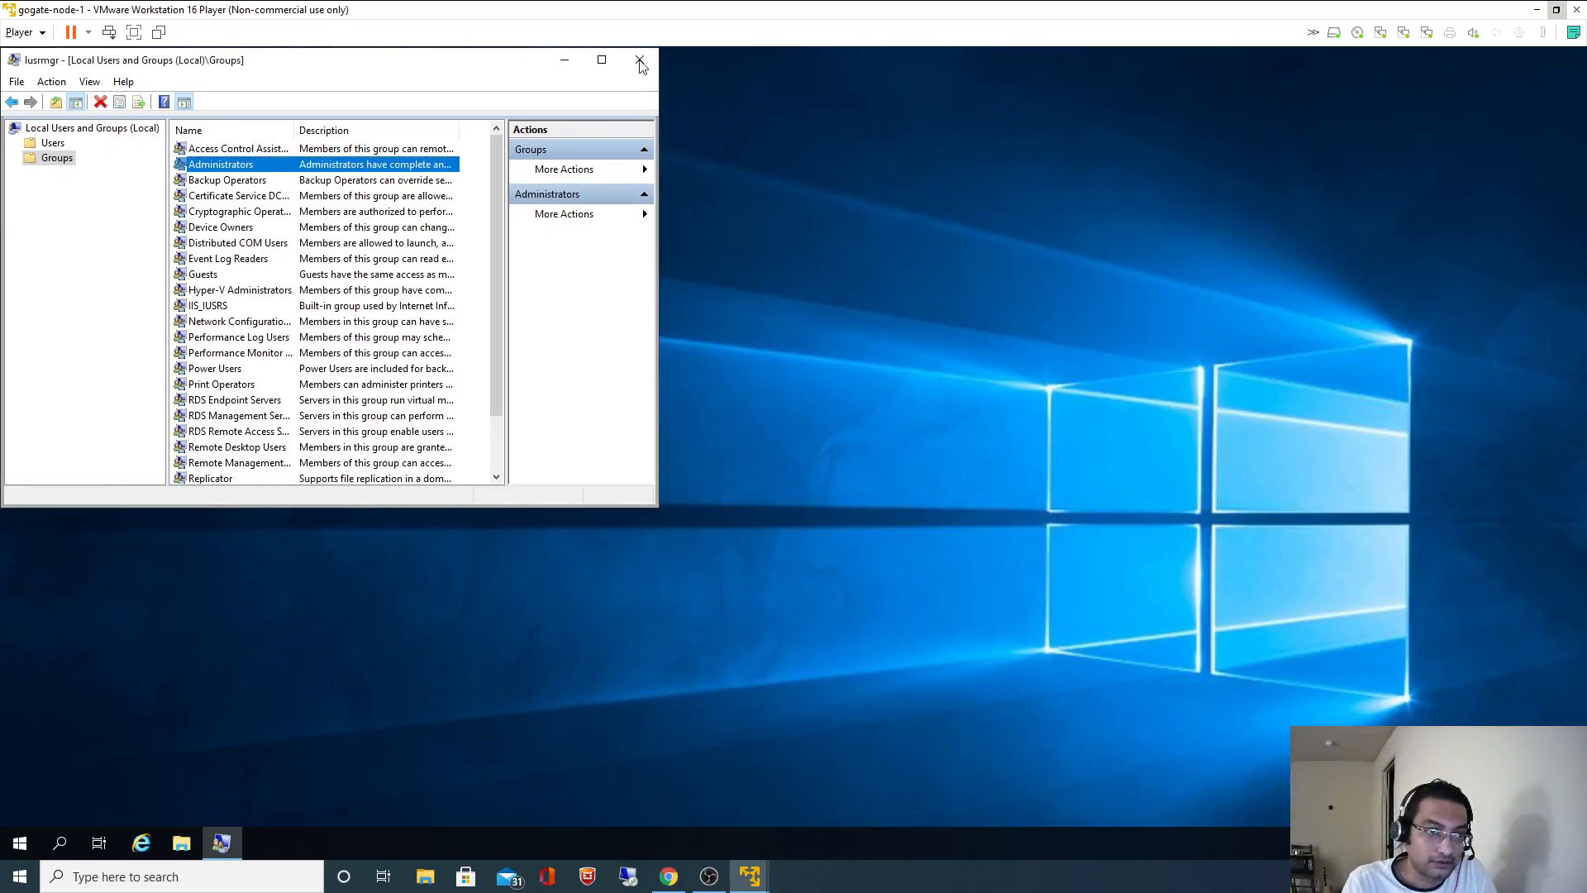
click(639, 59)
click(1538, 11)
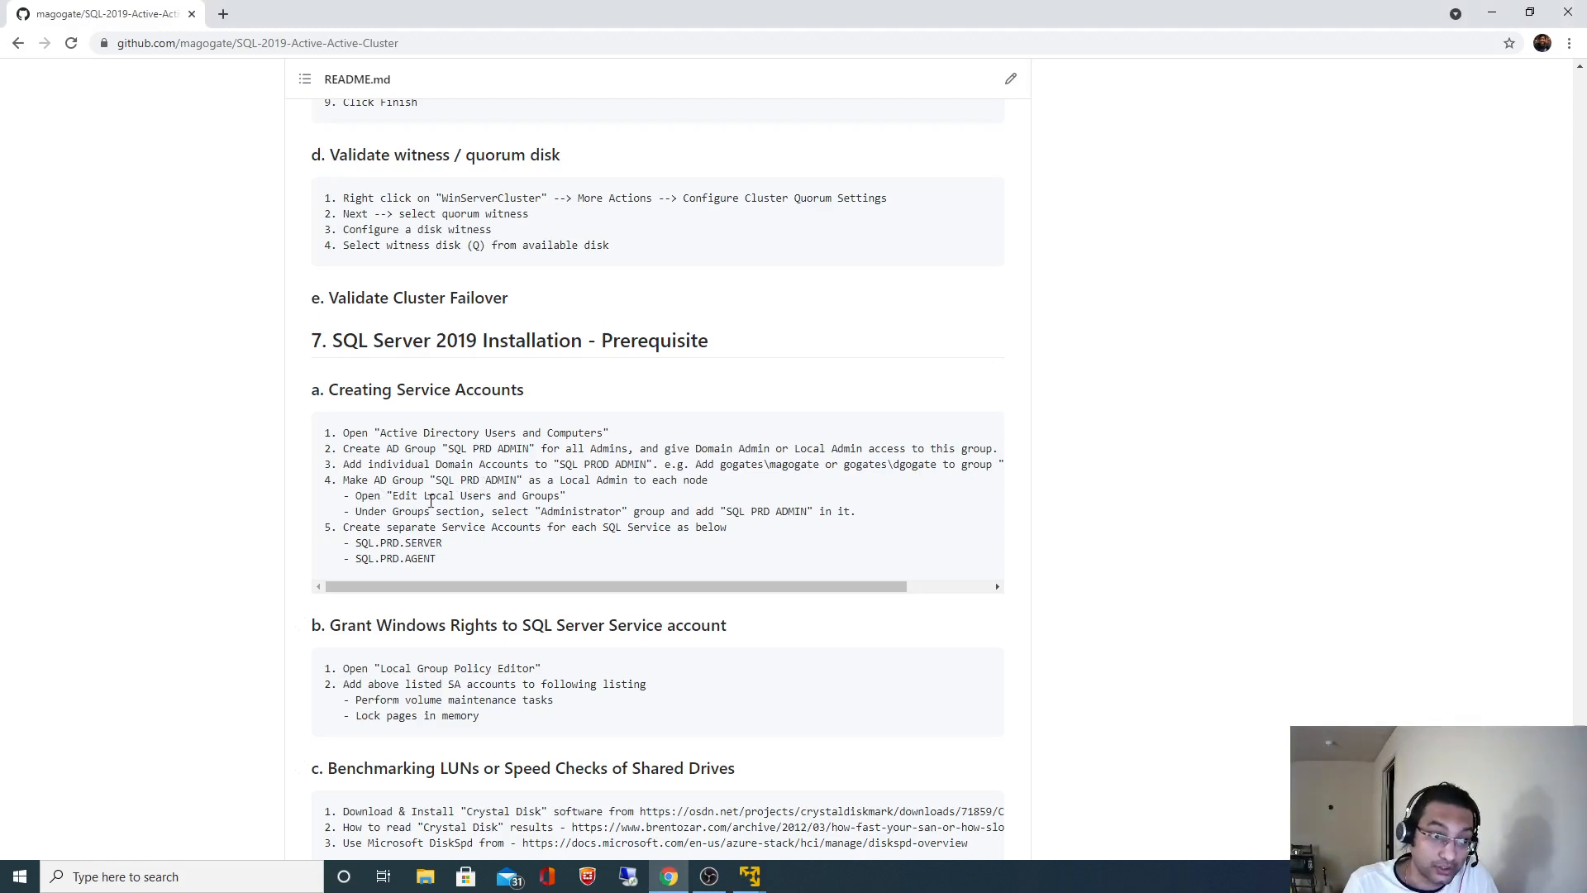
- Highlight 'Edit Local Users and Groups' in the README and bring gogate-node-1 back
drag(395, 495, 561, 498)
key(ctrl+c)
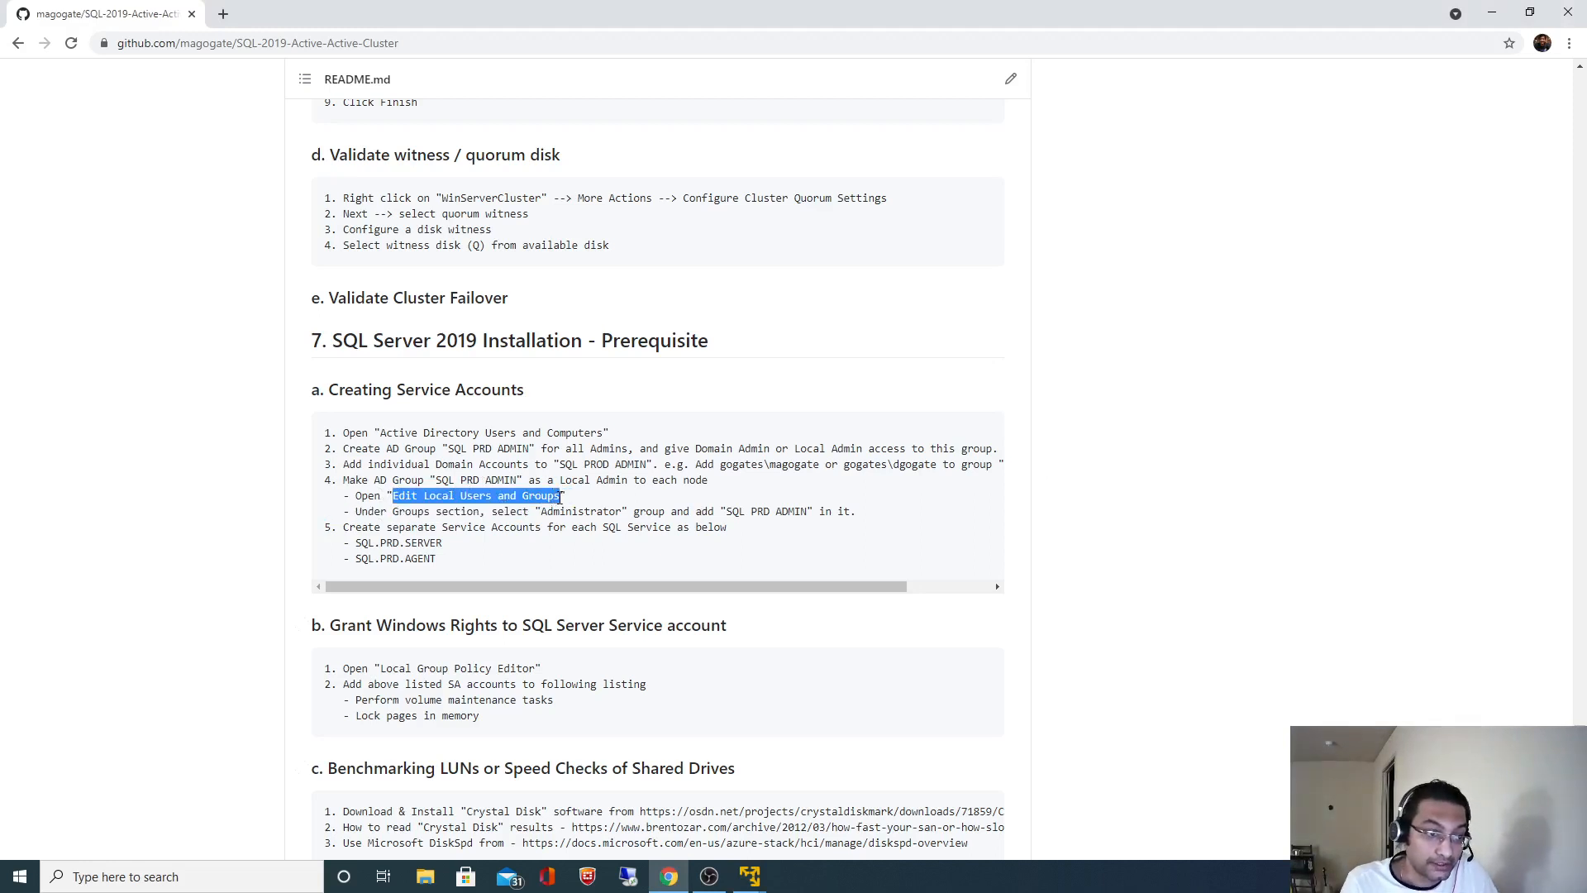
click(1183, 591)
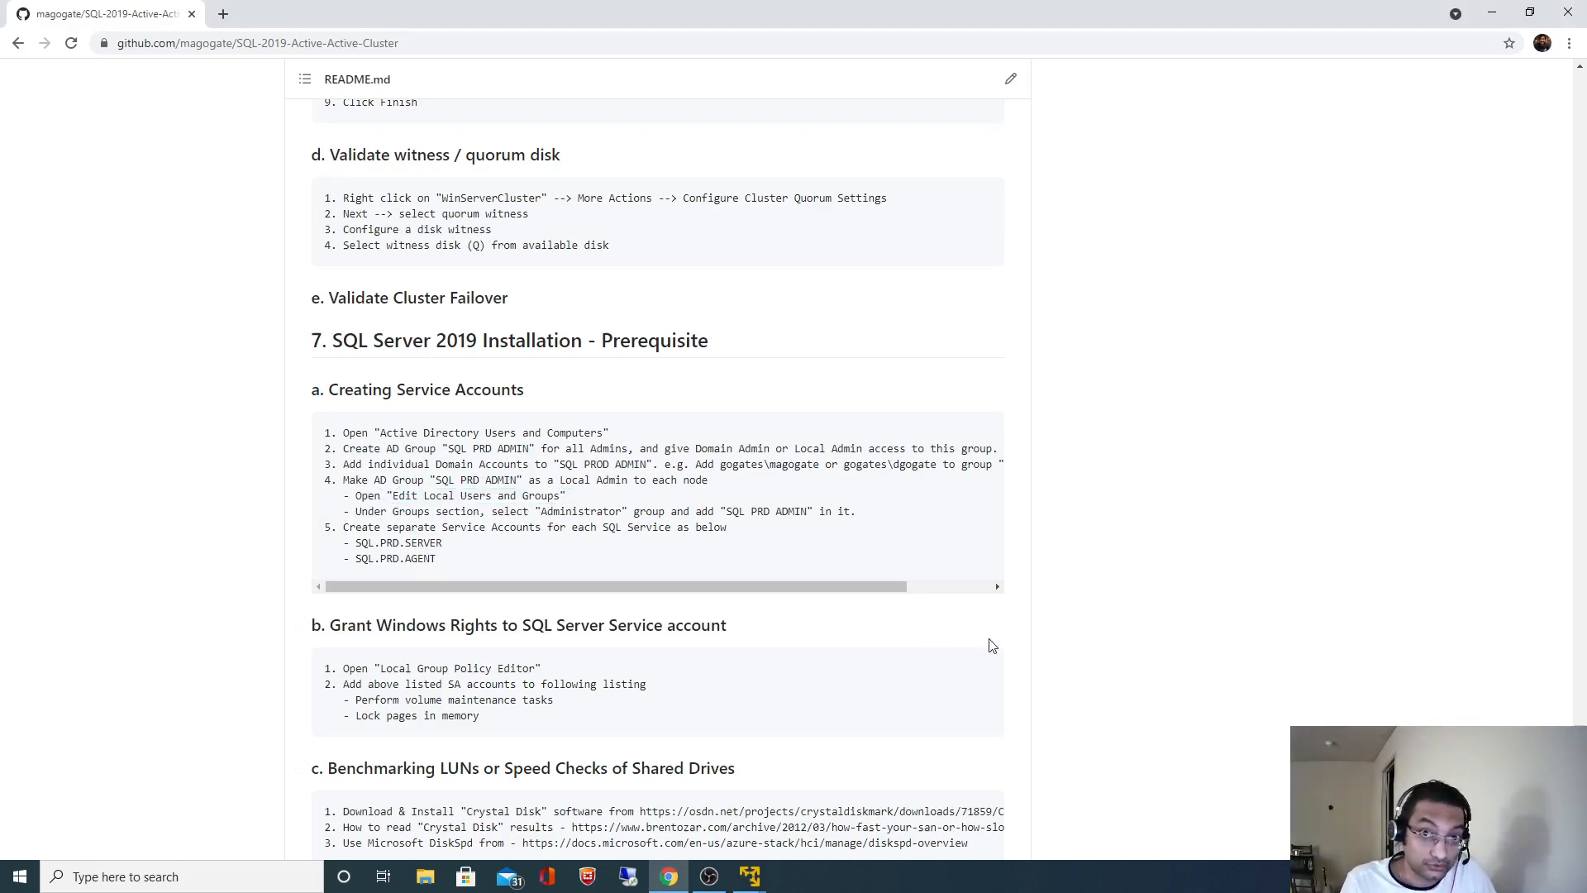
click(750, 875)
click(841, 777)
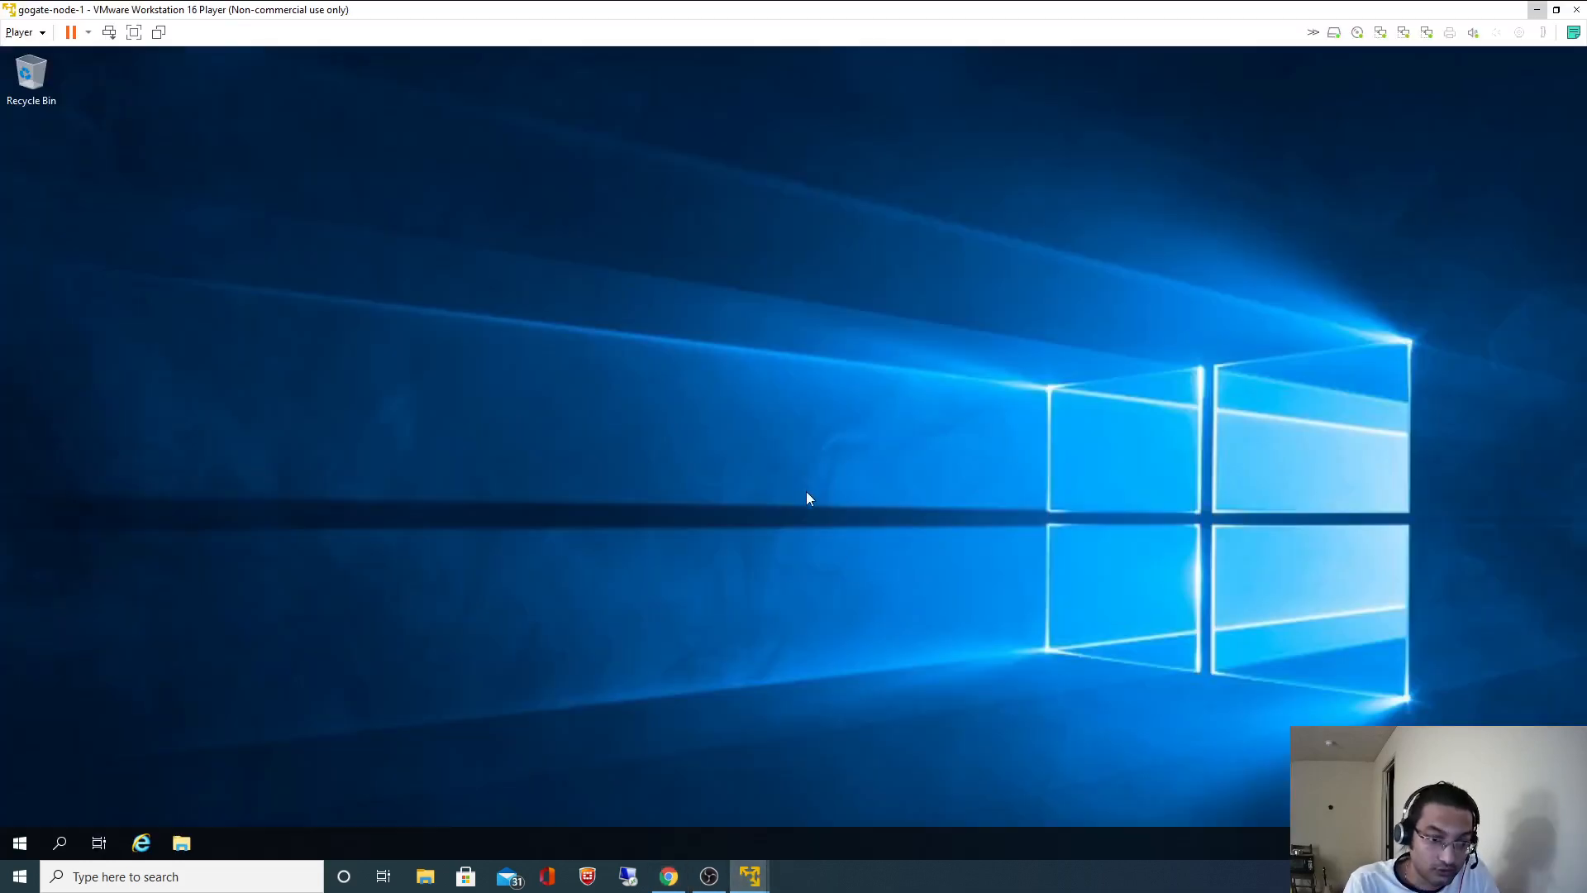
- Open Edit local users and groups from search, showing Groups maximized with a wider Name column
click(61, 841)
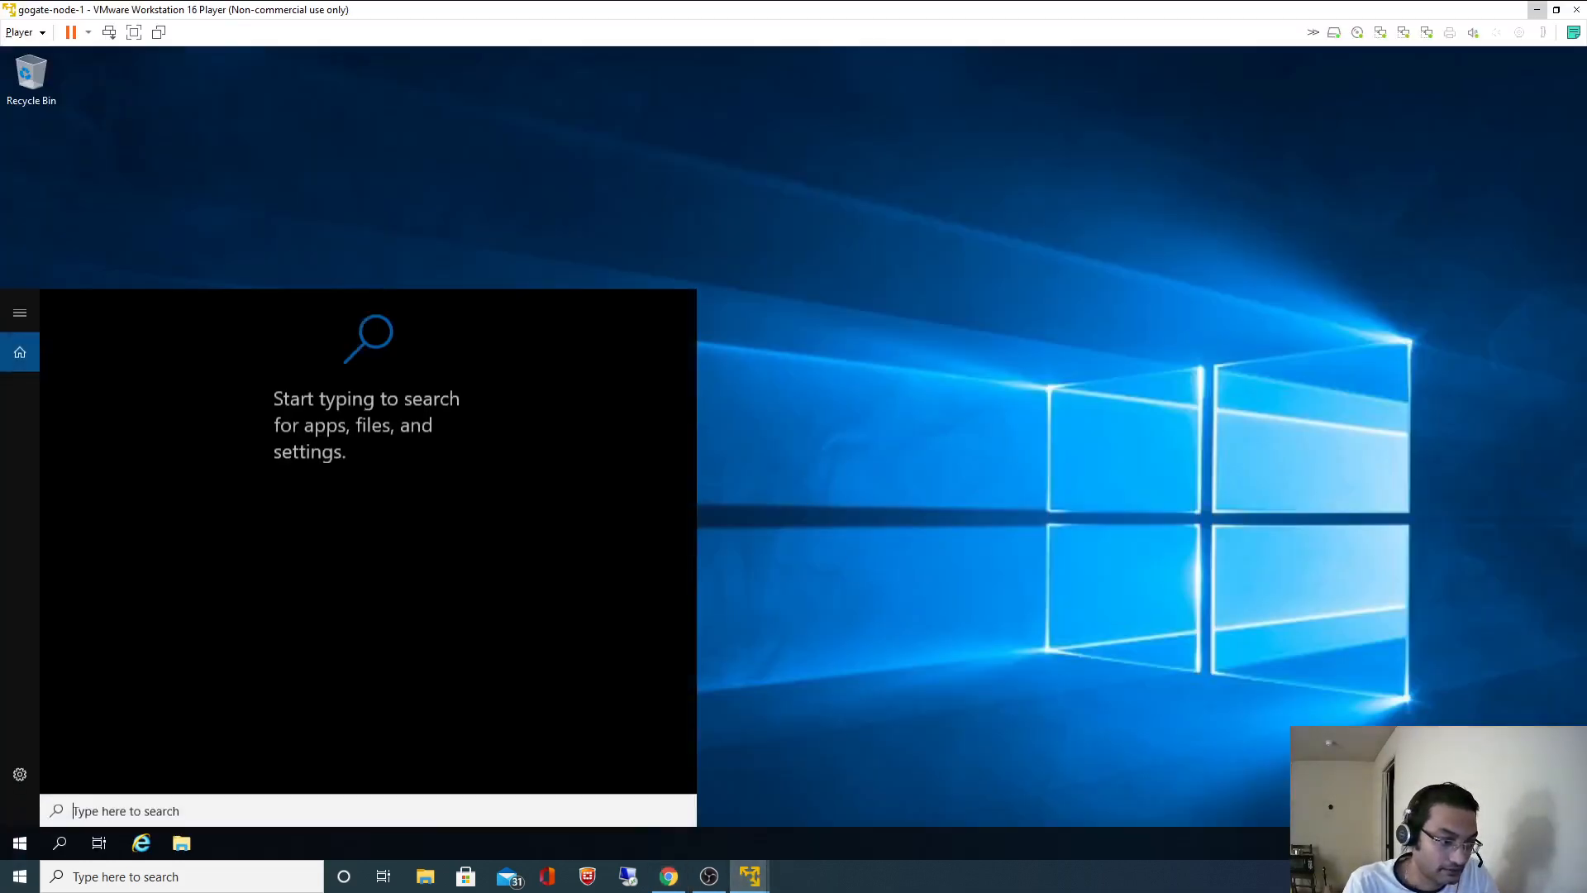
key(ctrl+v)
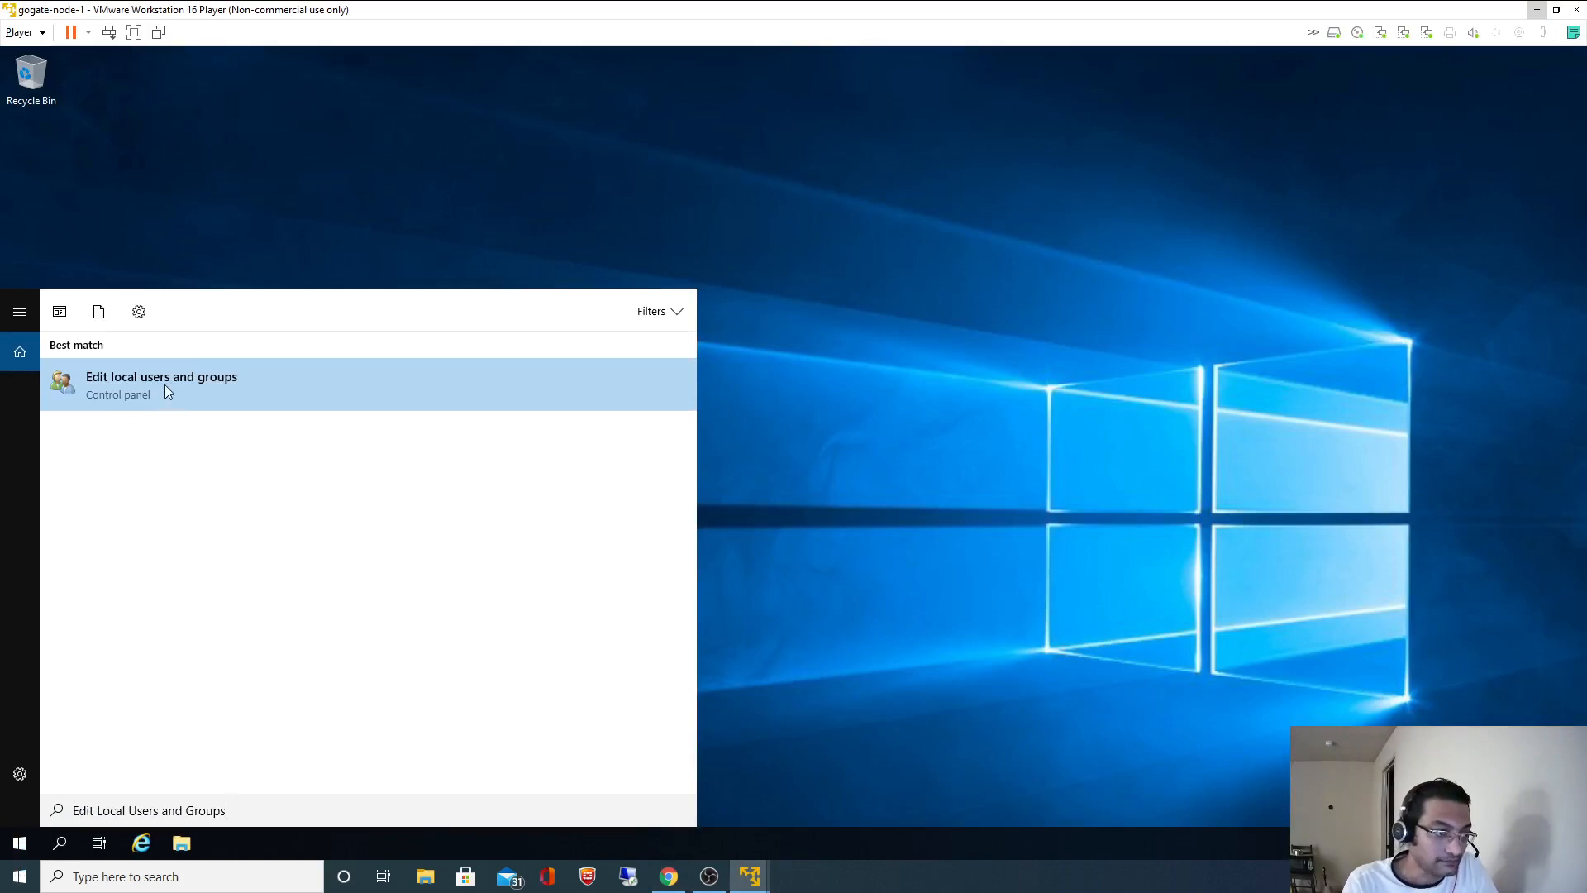
click(165, 384)
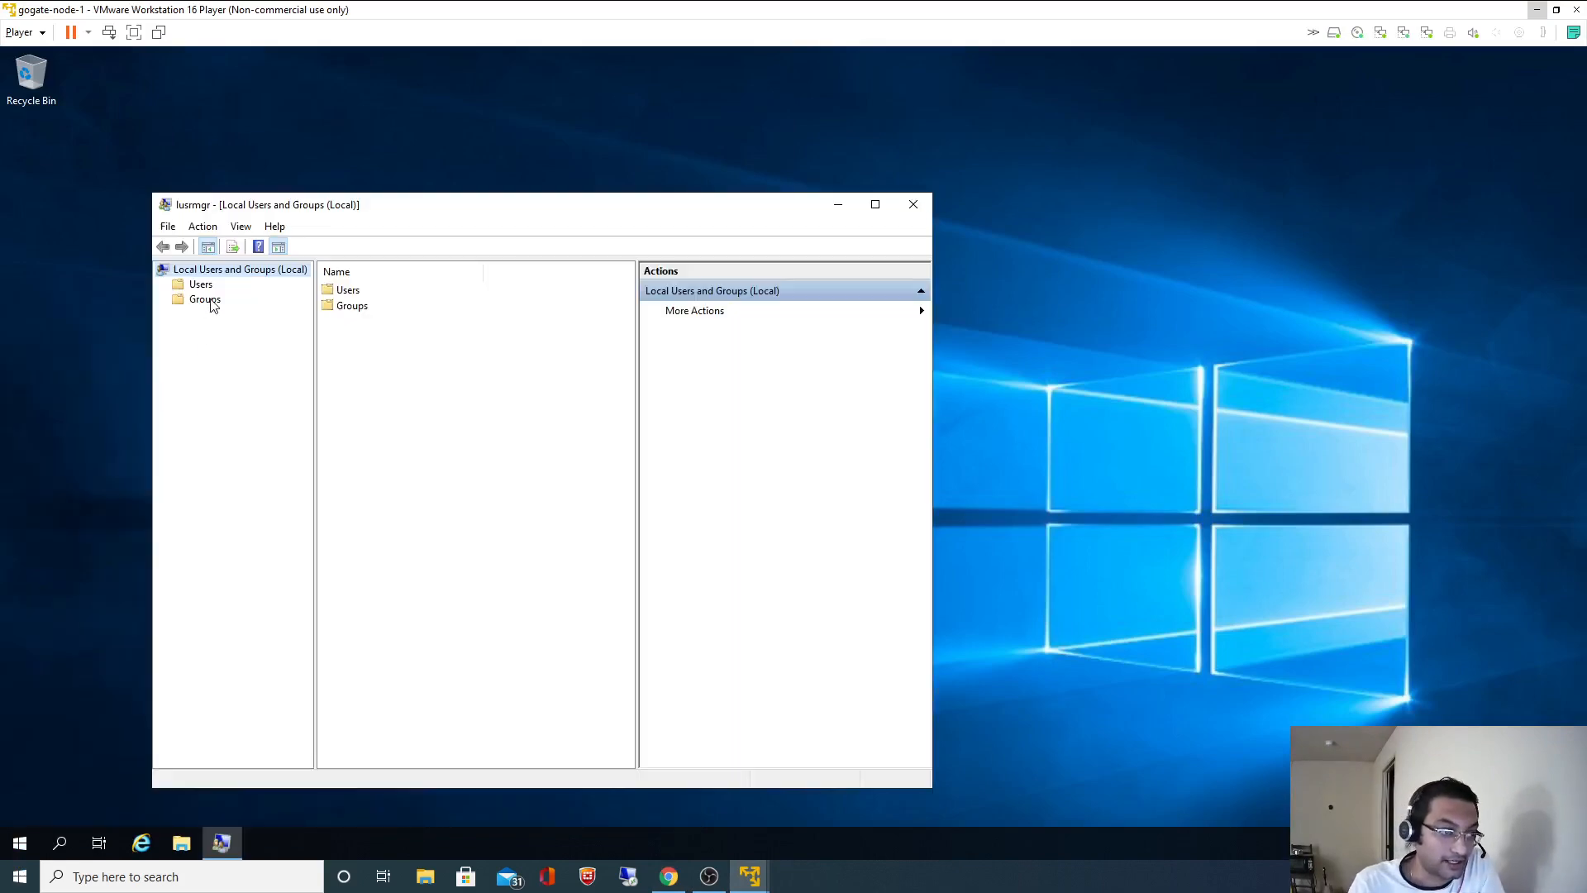
click(208, 301)
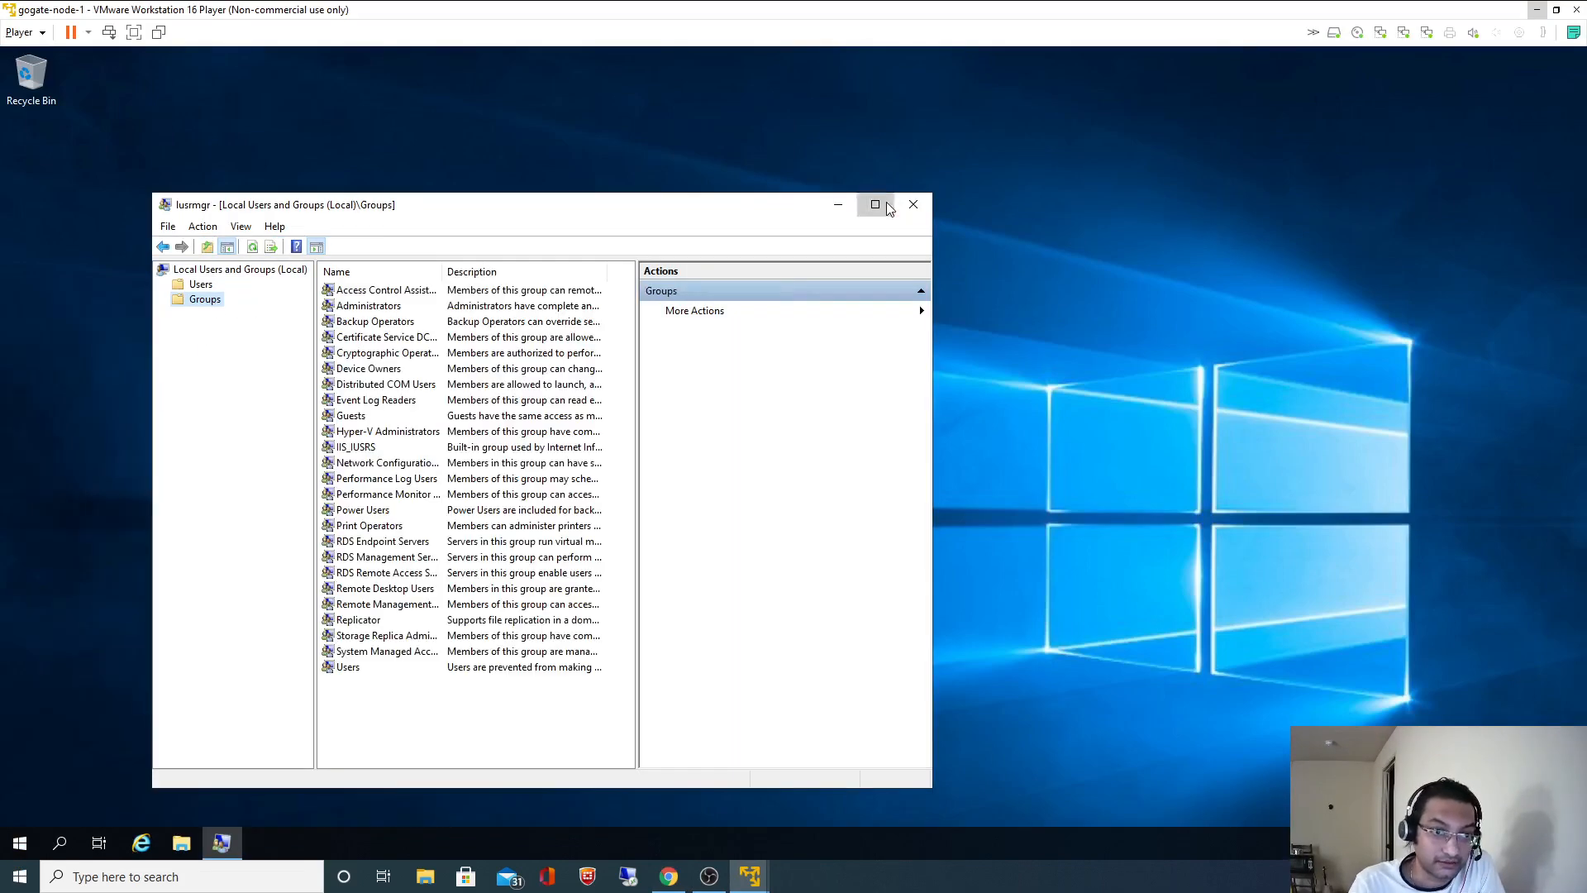
click(874, 204)
click(450, 121)
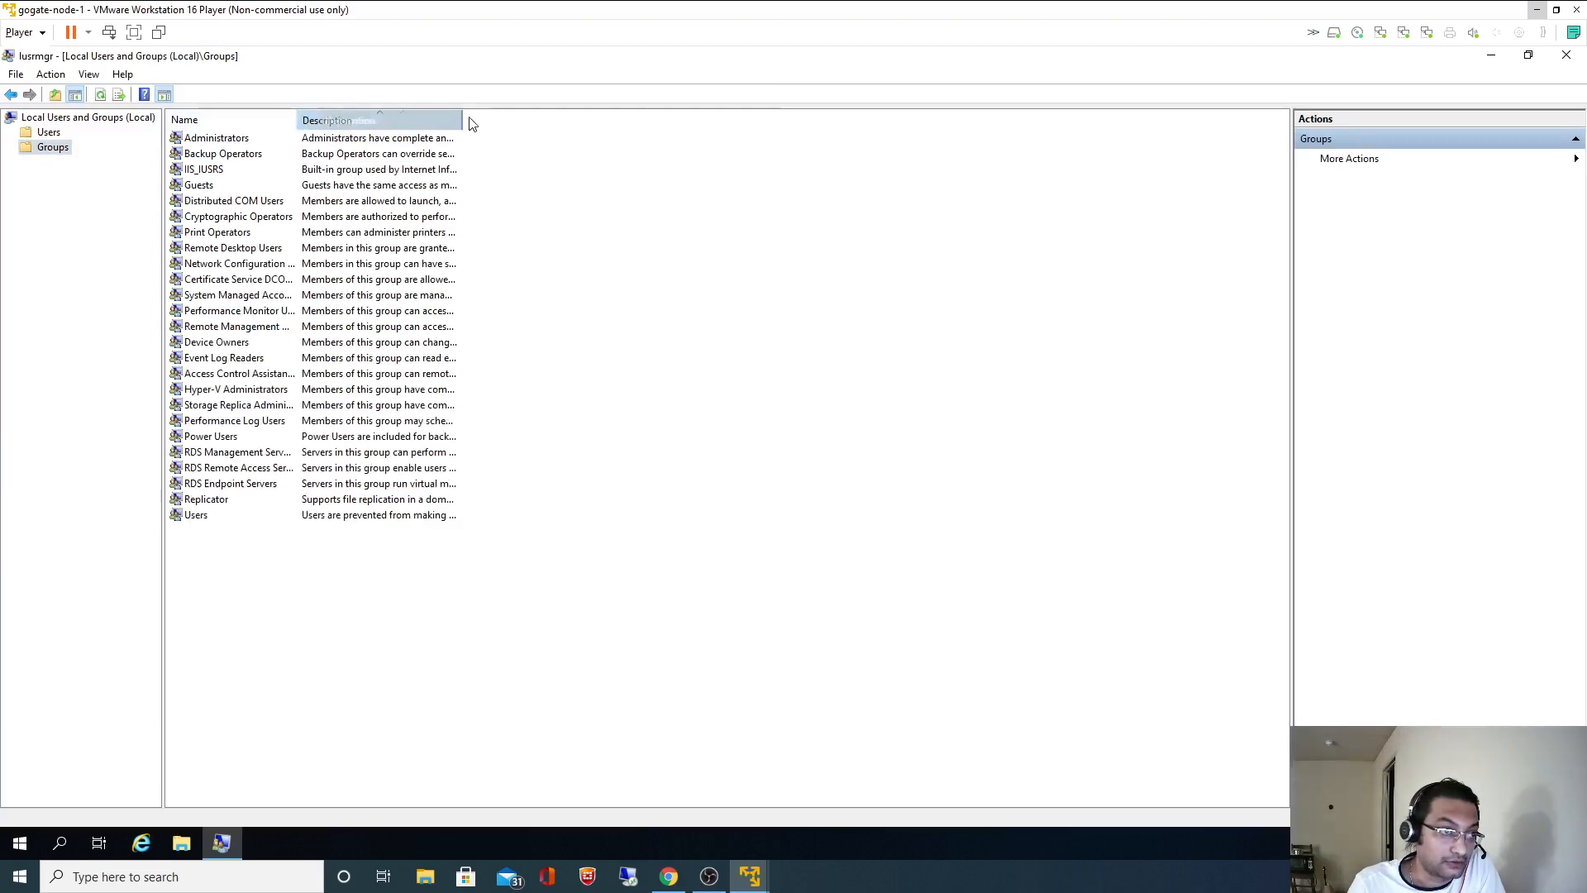
drag(461, 116, 434, 111)
- Open Administrators group properties, start adding a member, then minimize the VM
click(232, 142)
right_click(230, 141)
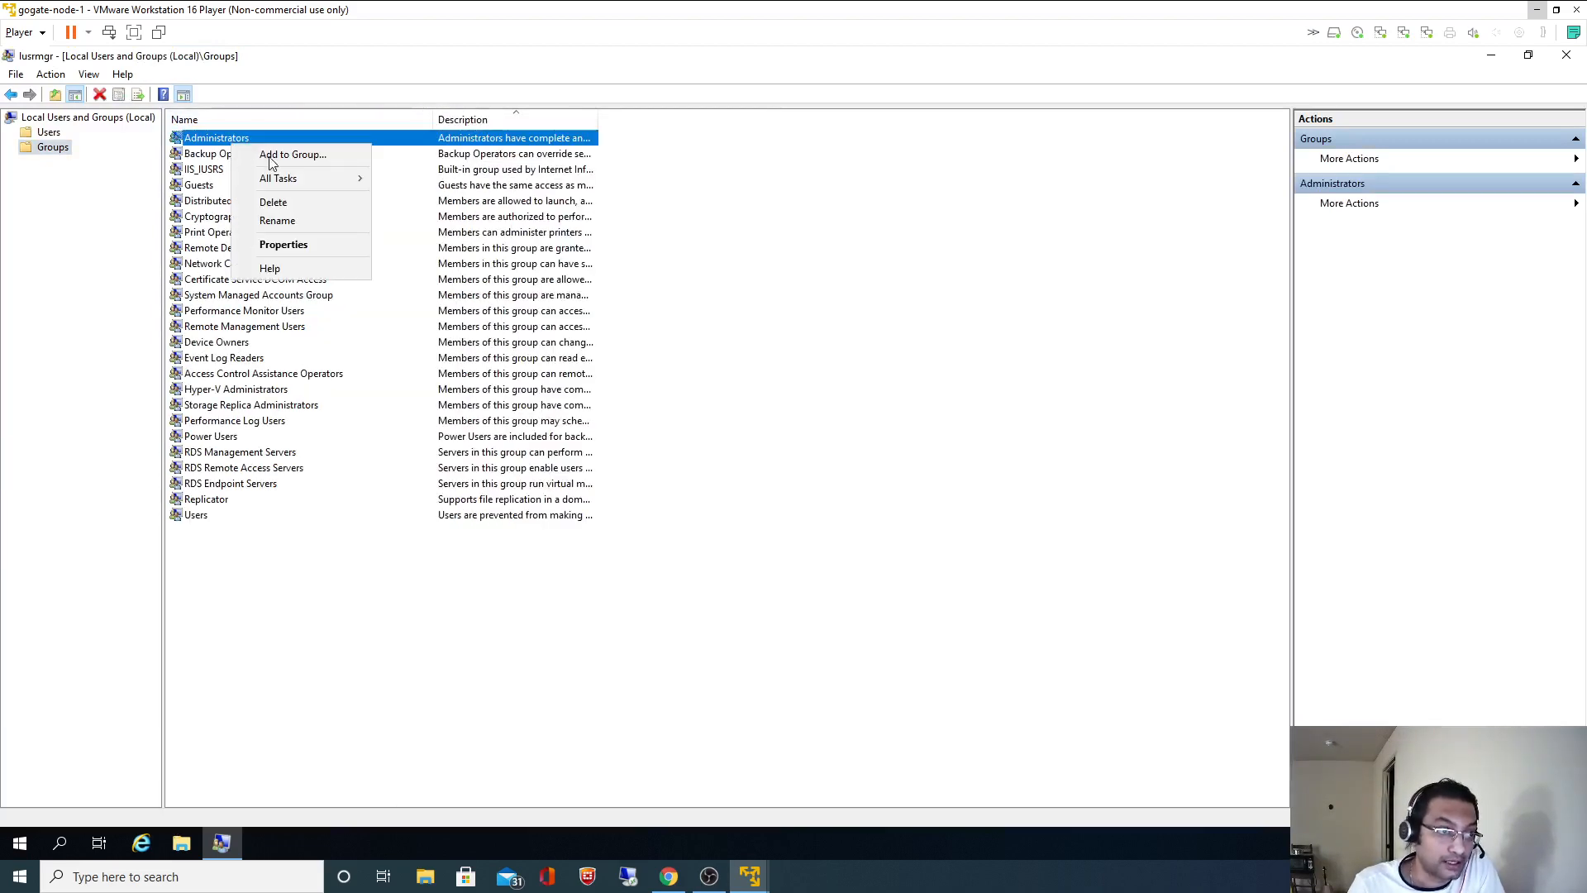
click(364, 247)
click(677, 570)
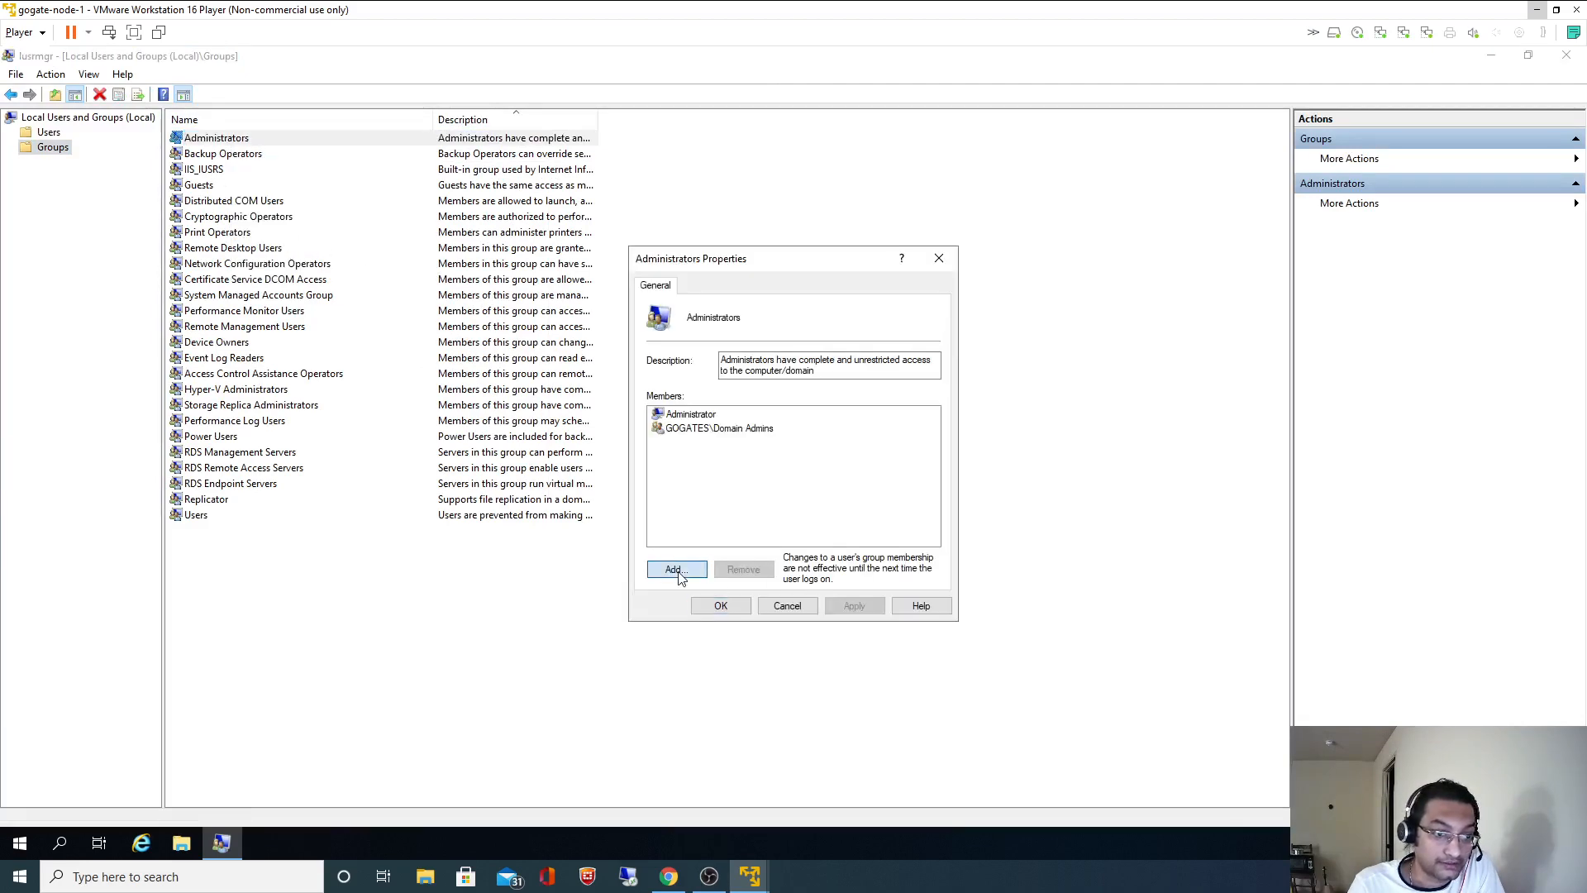
click(1539, 11)
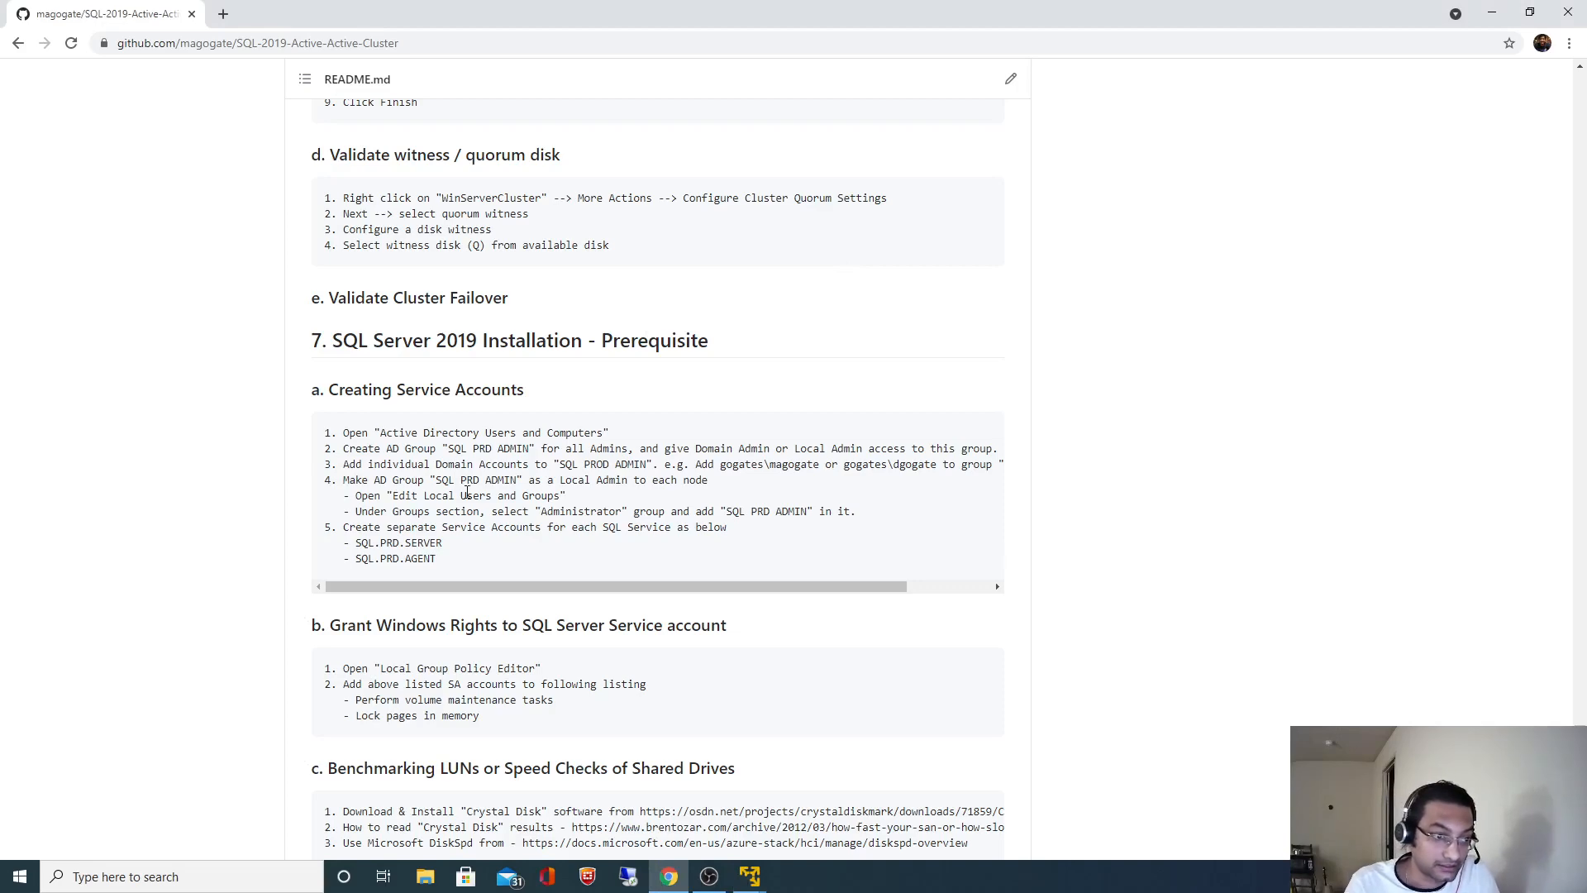
- Add SQL PRD ADMIN to Administrators, checking the name with the domain Administrator credentials
drag(435, 477, 514, 478)
key(ctrl+c)
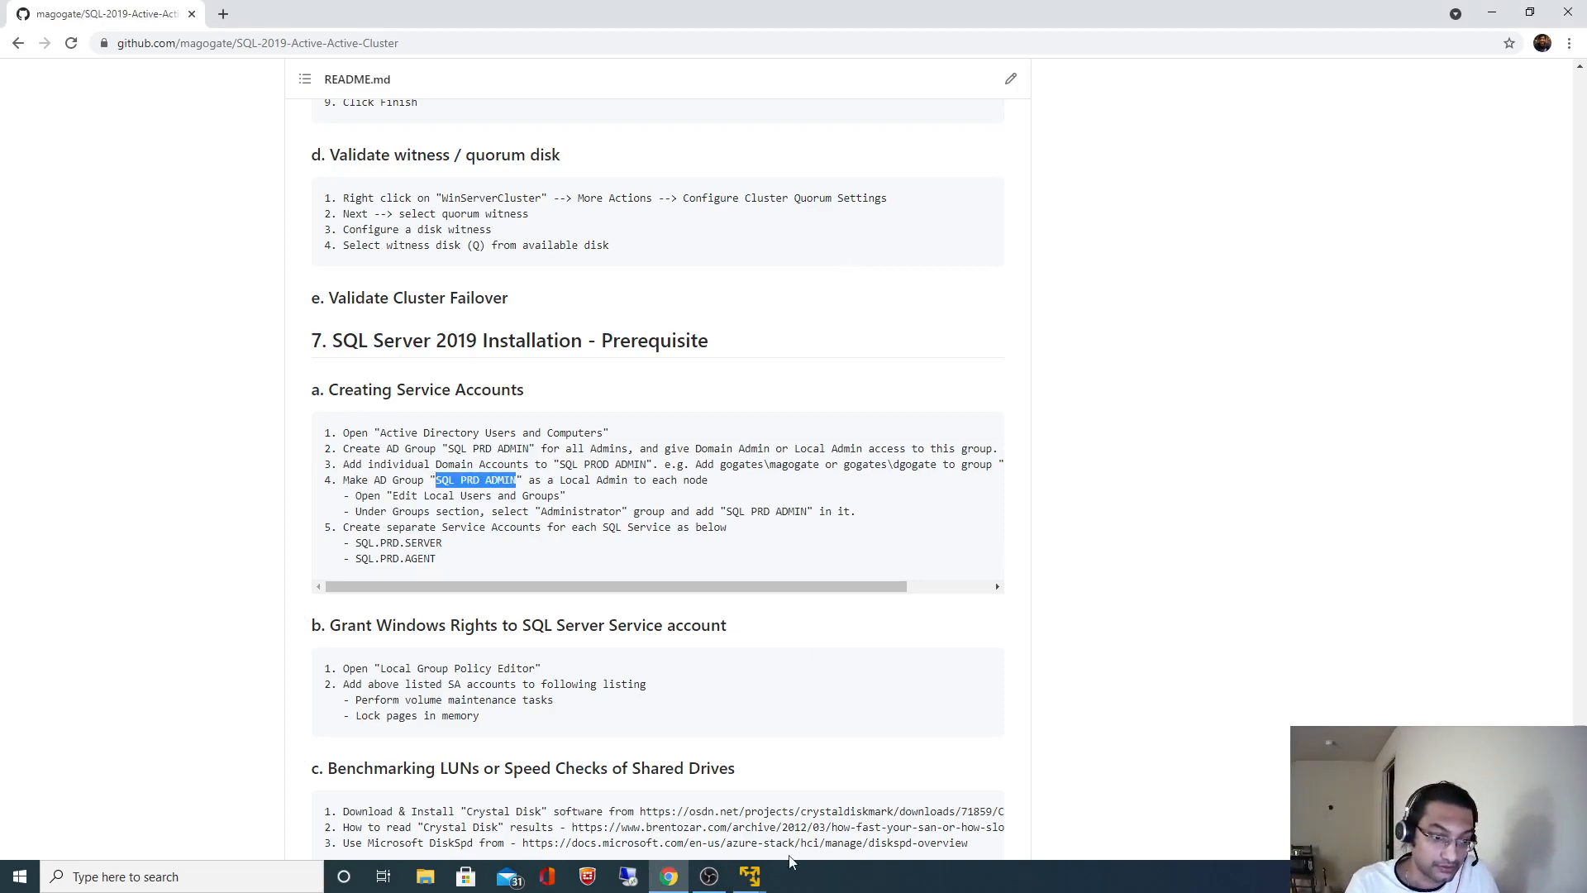
mouse_move(757, 875)
click(836, 773)
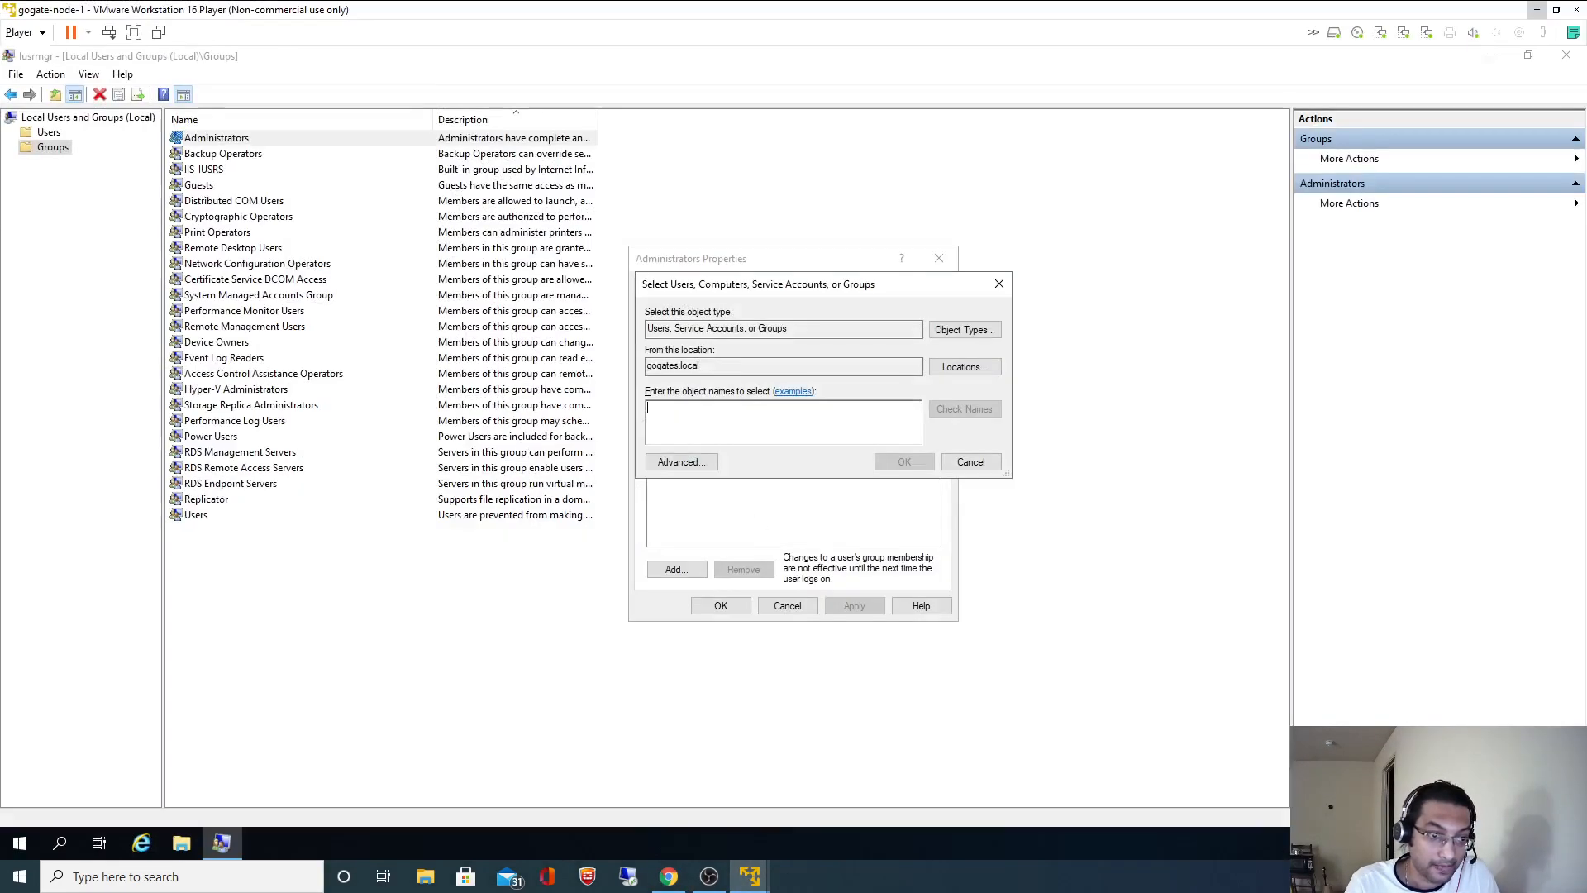
key(ctrl+v)
click(949, 414)
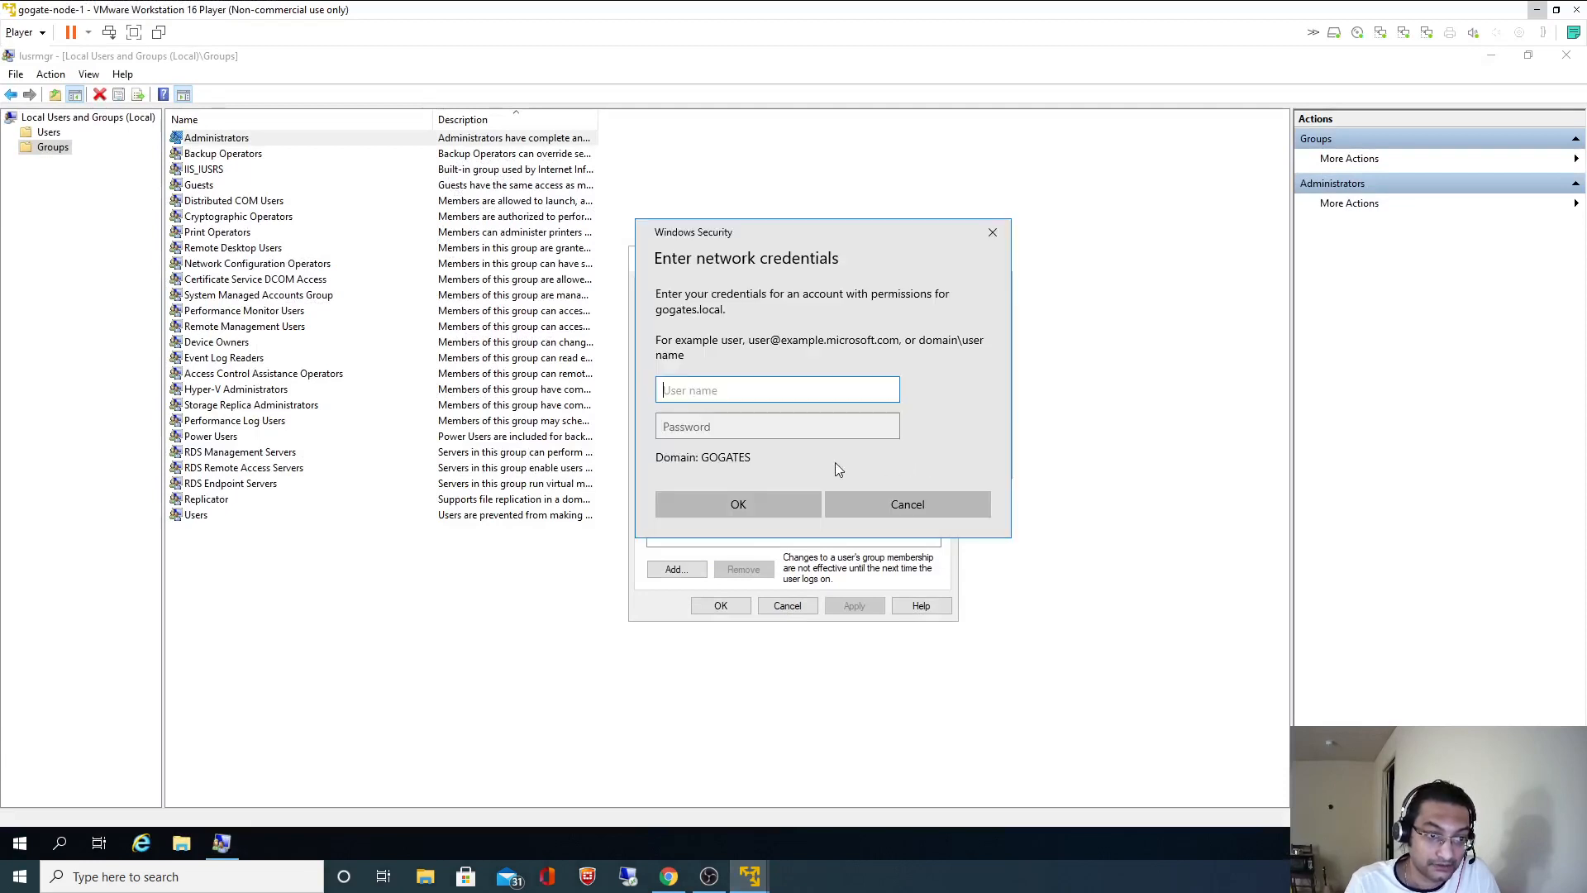
text(Admin)
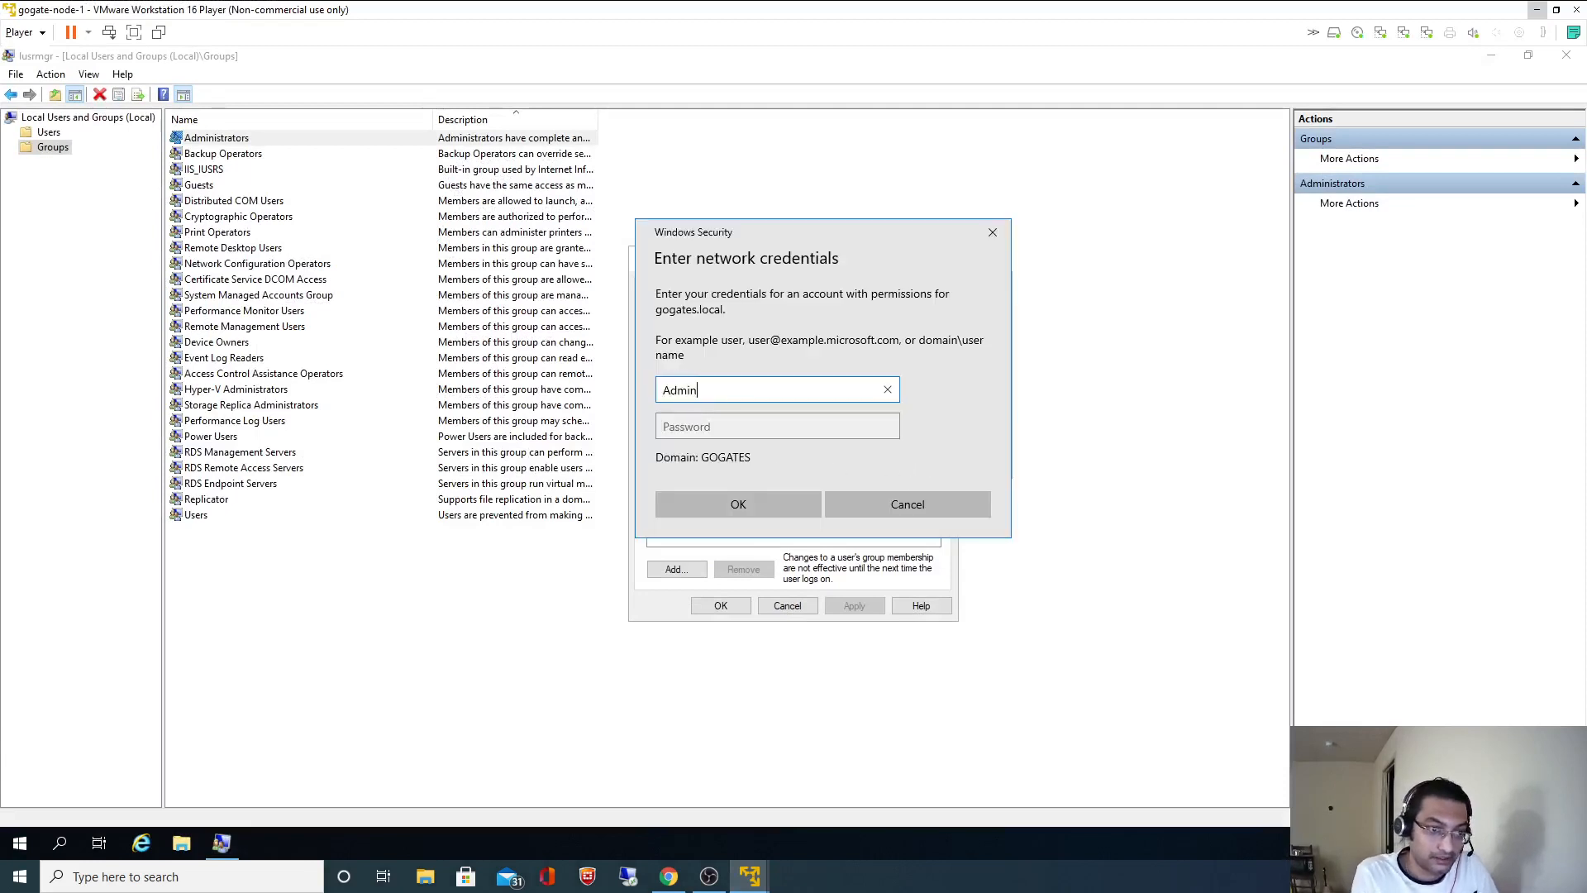
text(istrator)
key(Tab)
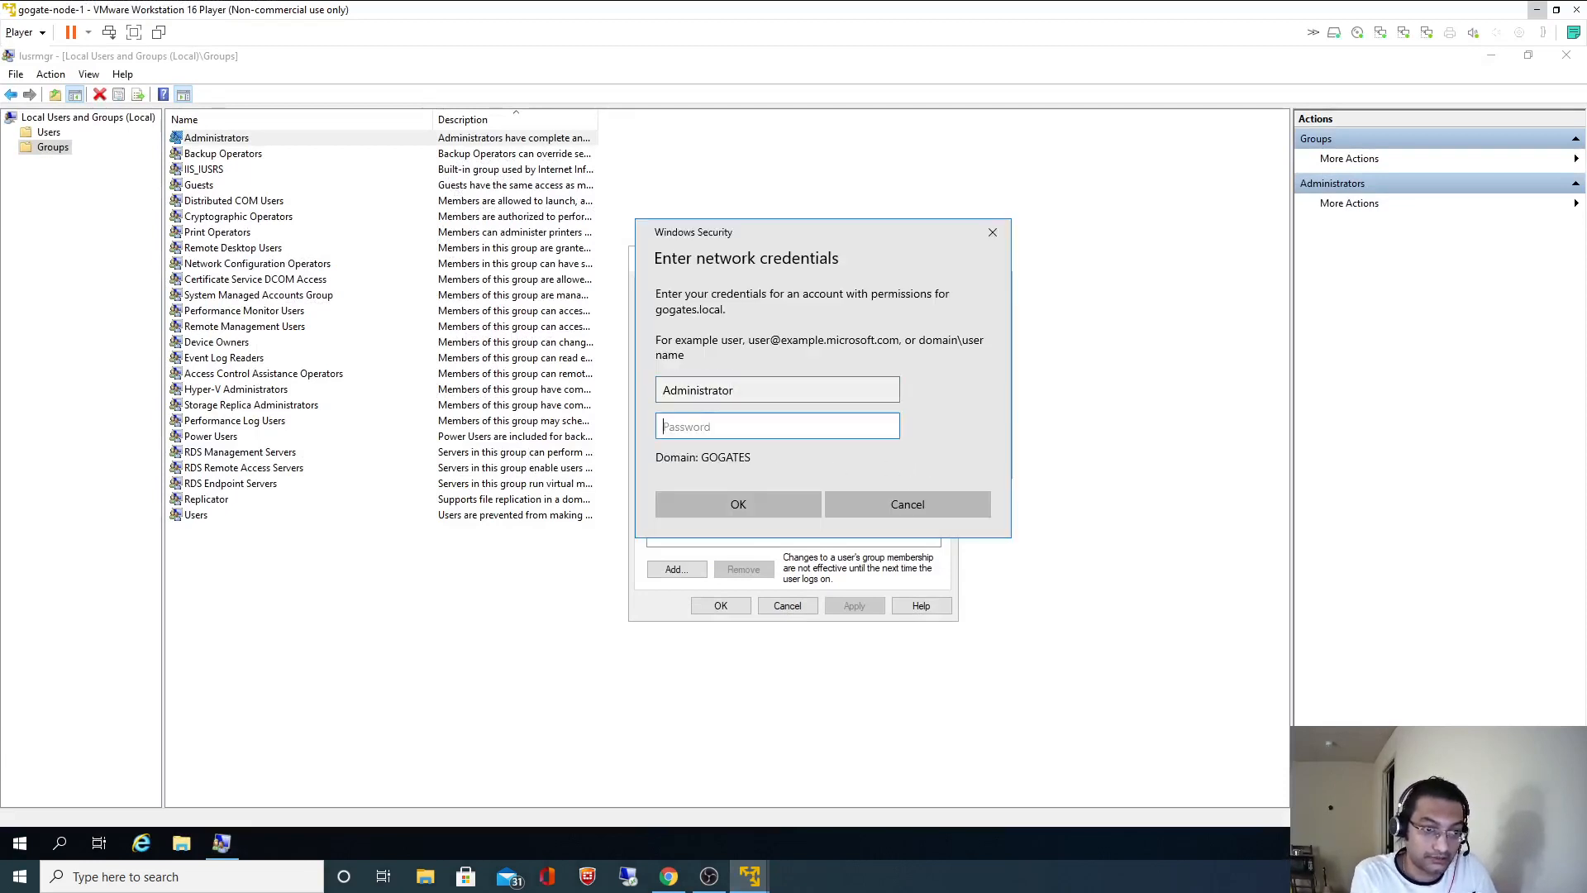
text(***)
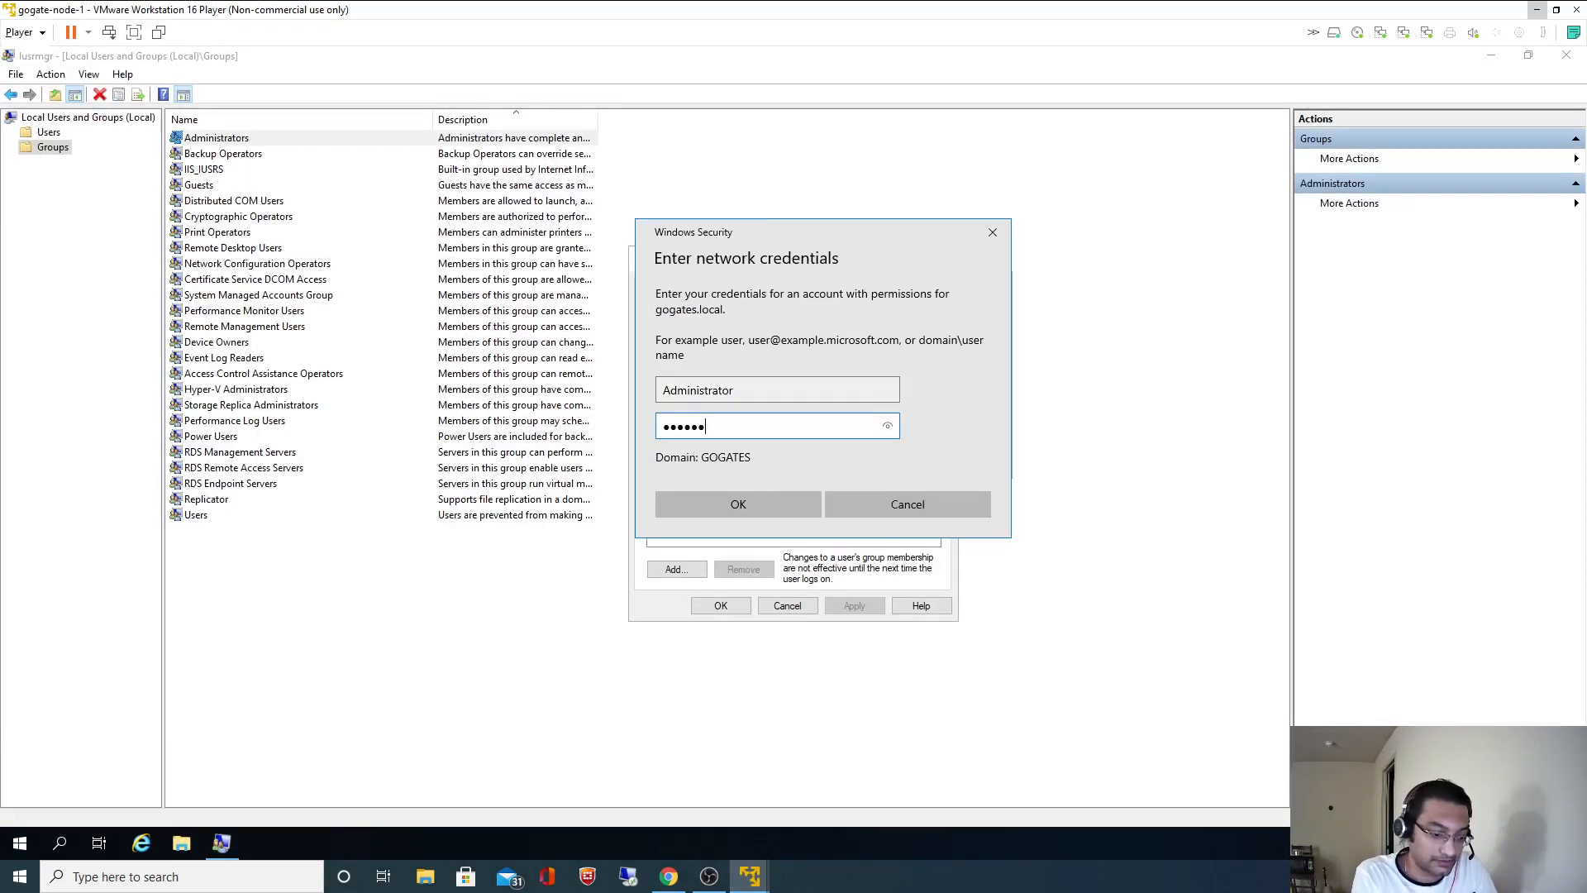
text(*********)
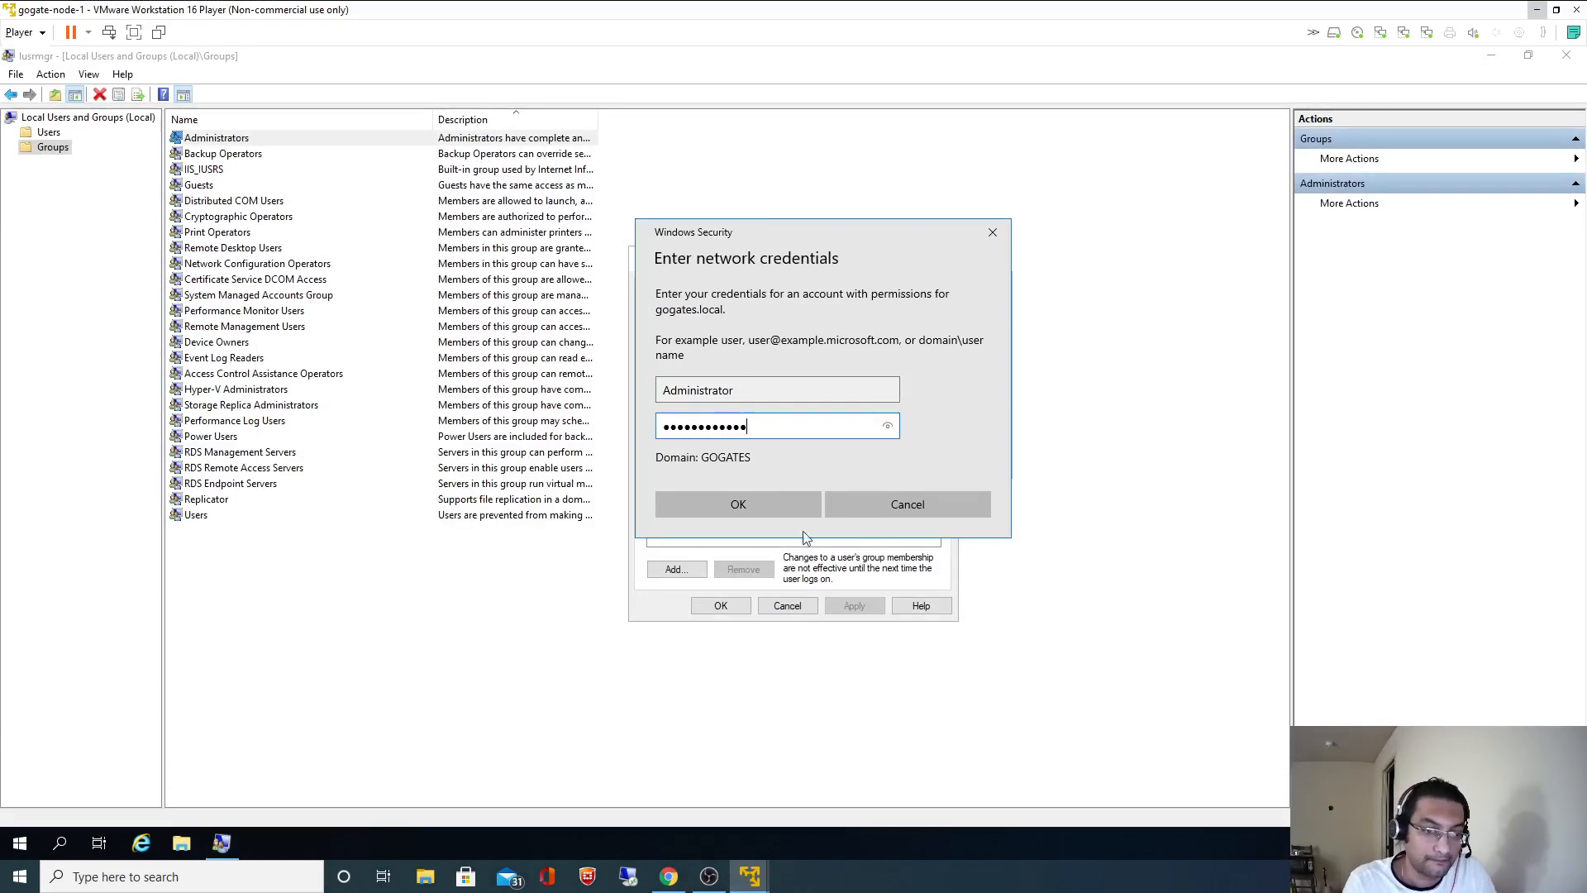
click(746, 510)
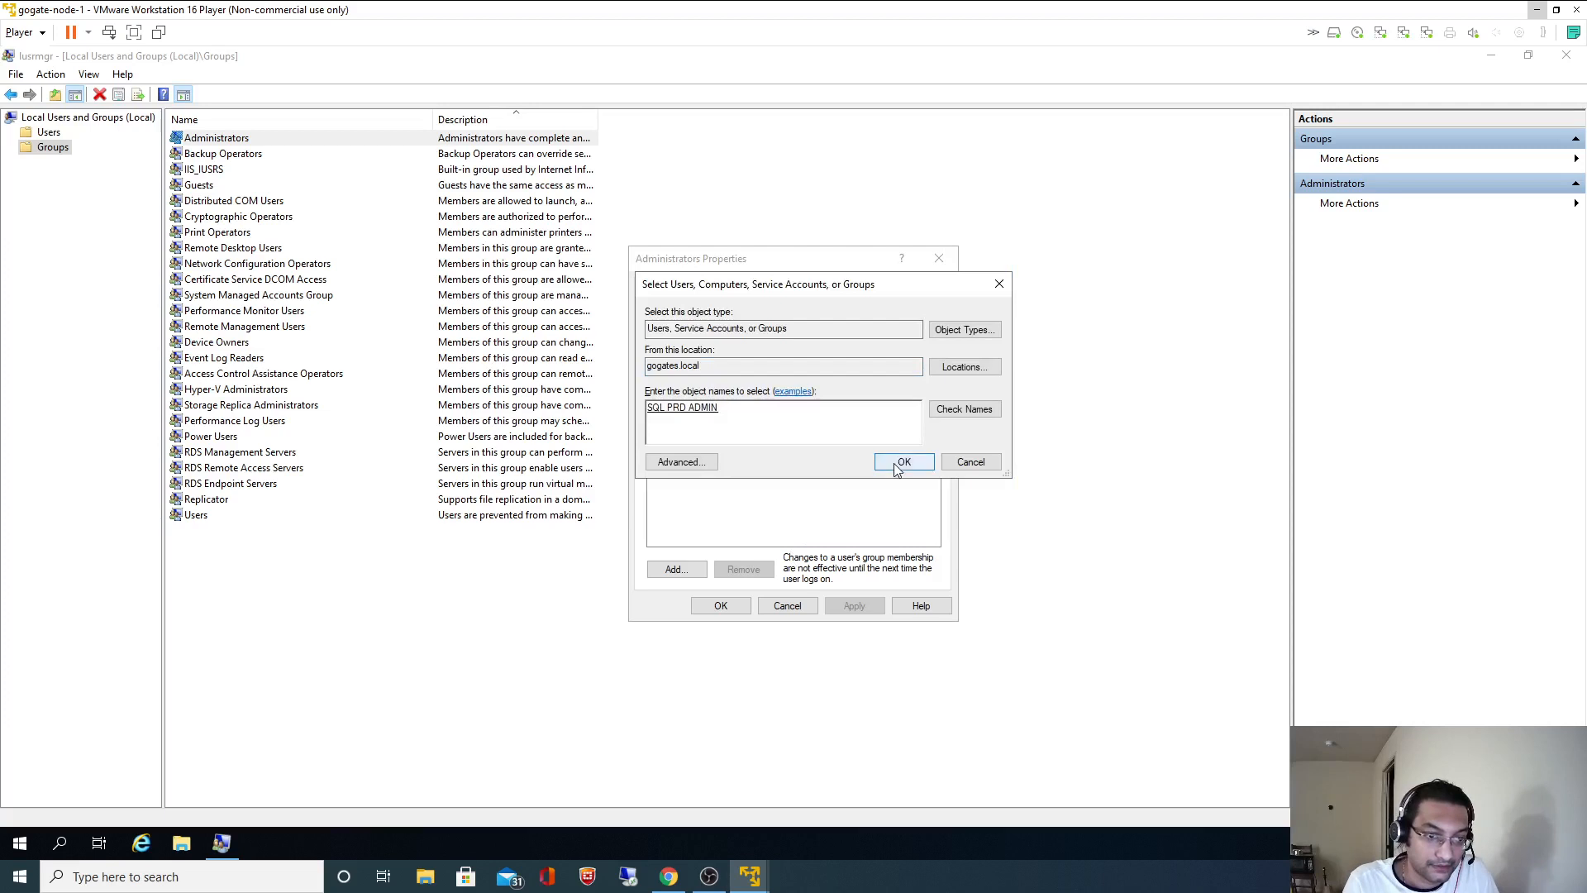
click(897, 465)
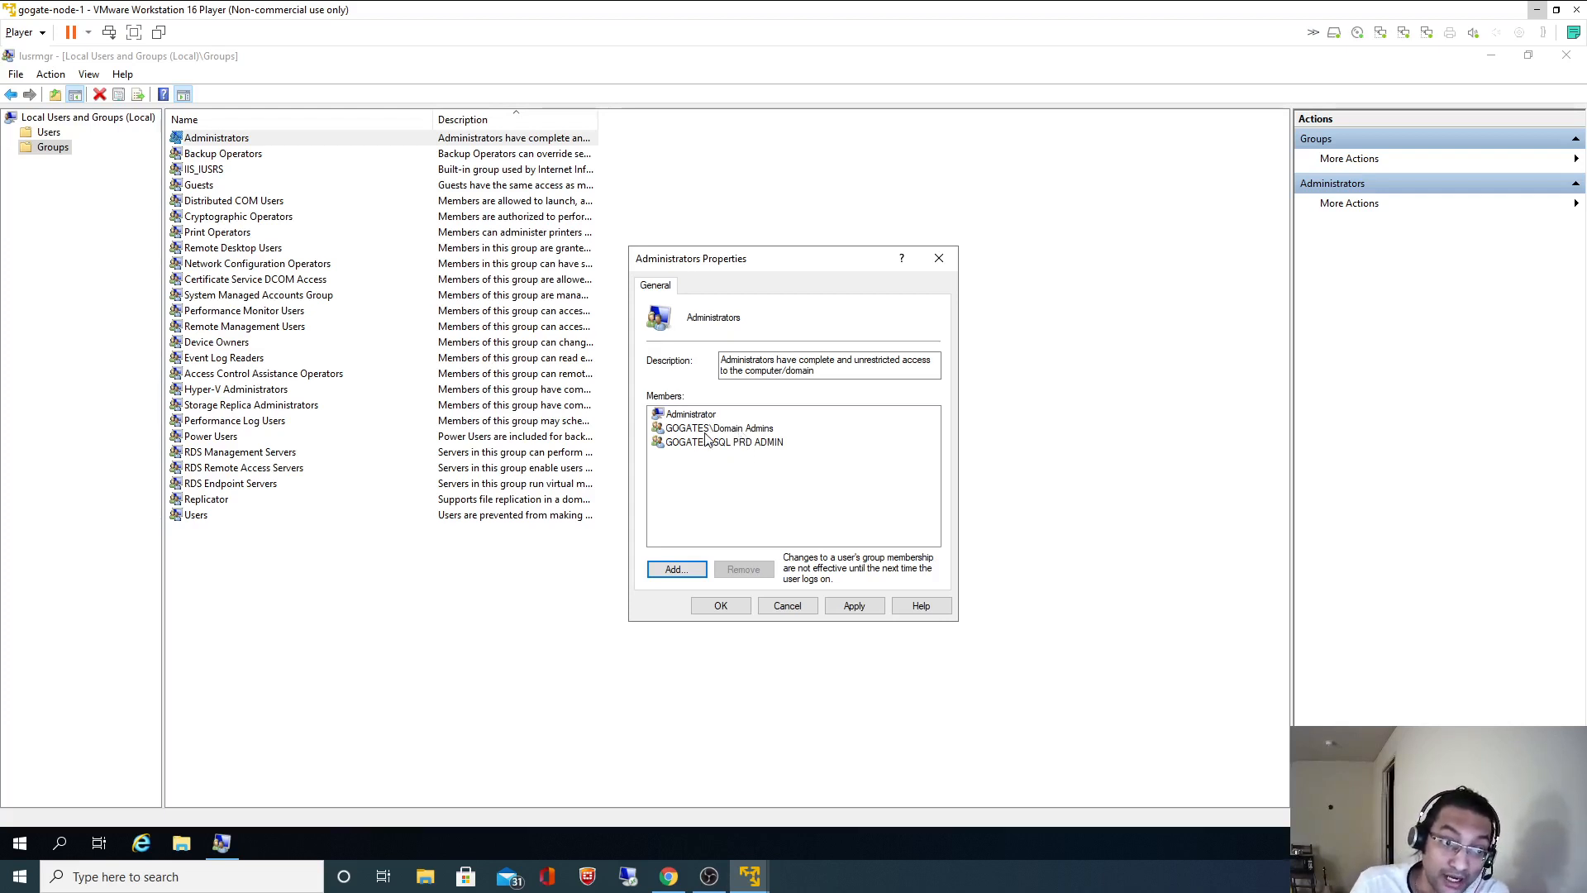
- Apply and confirm the Administrators membership, then close Local Users and Groups
click(734, 429)
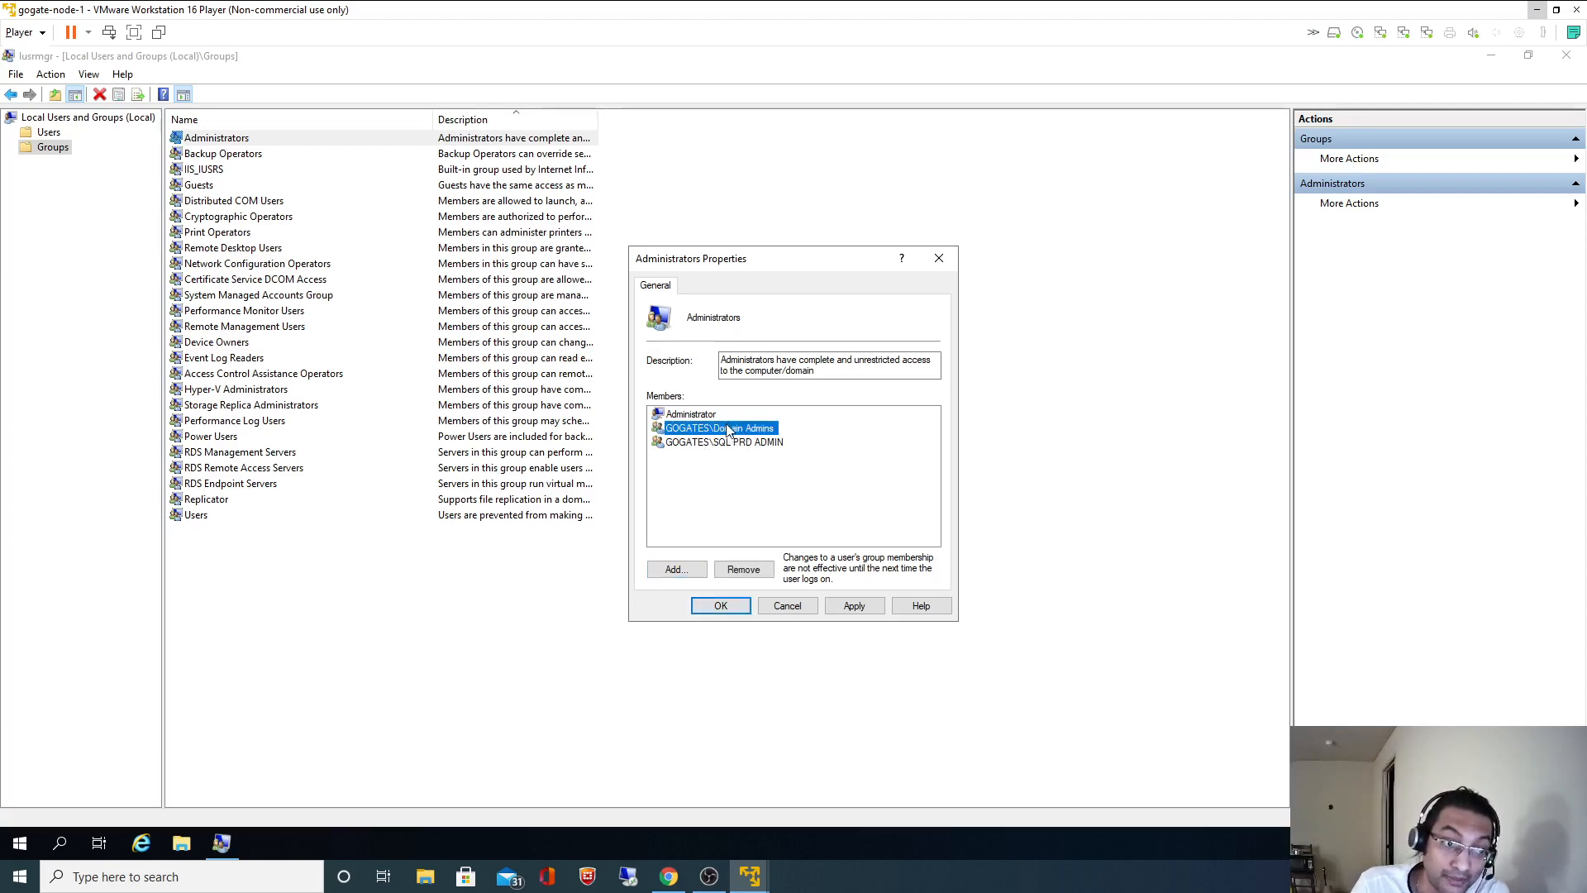
click(854, 606)
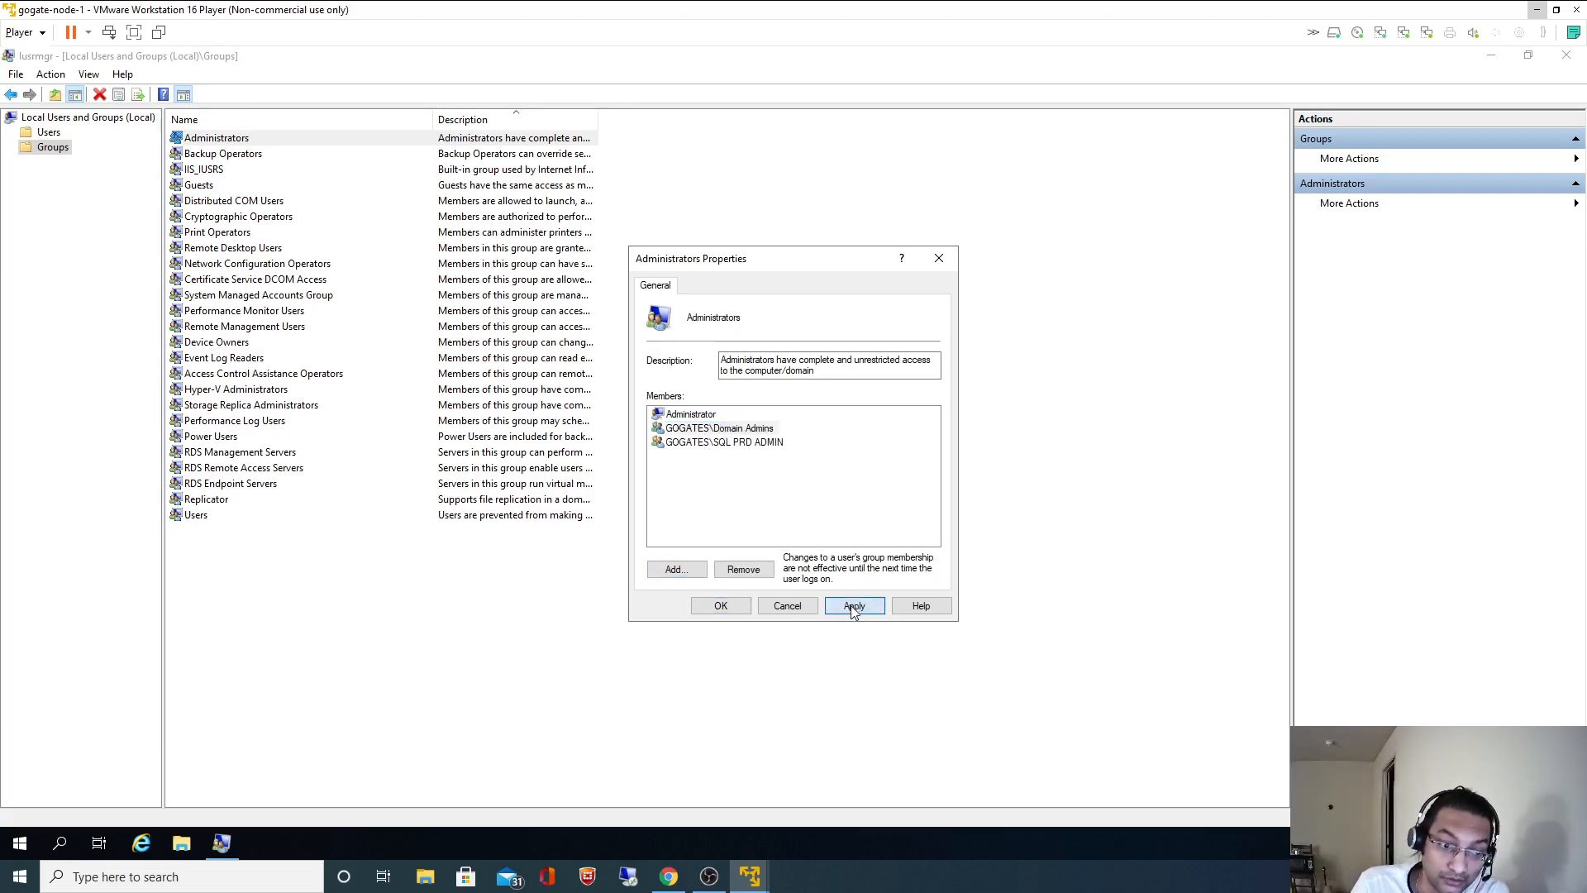
click(719, 605)
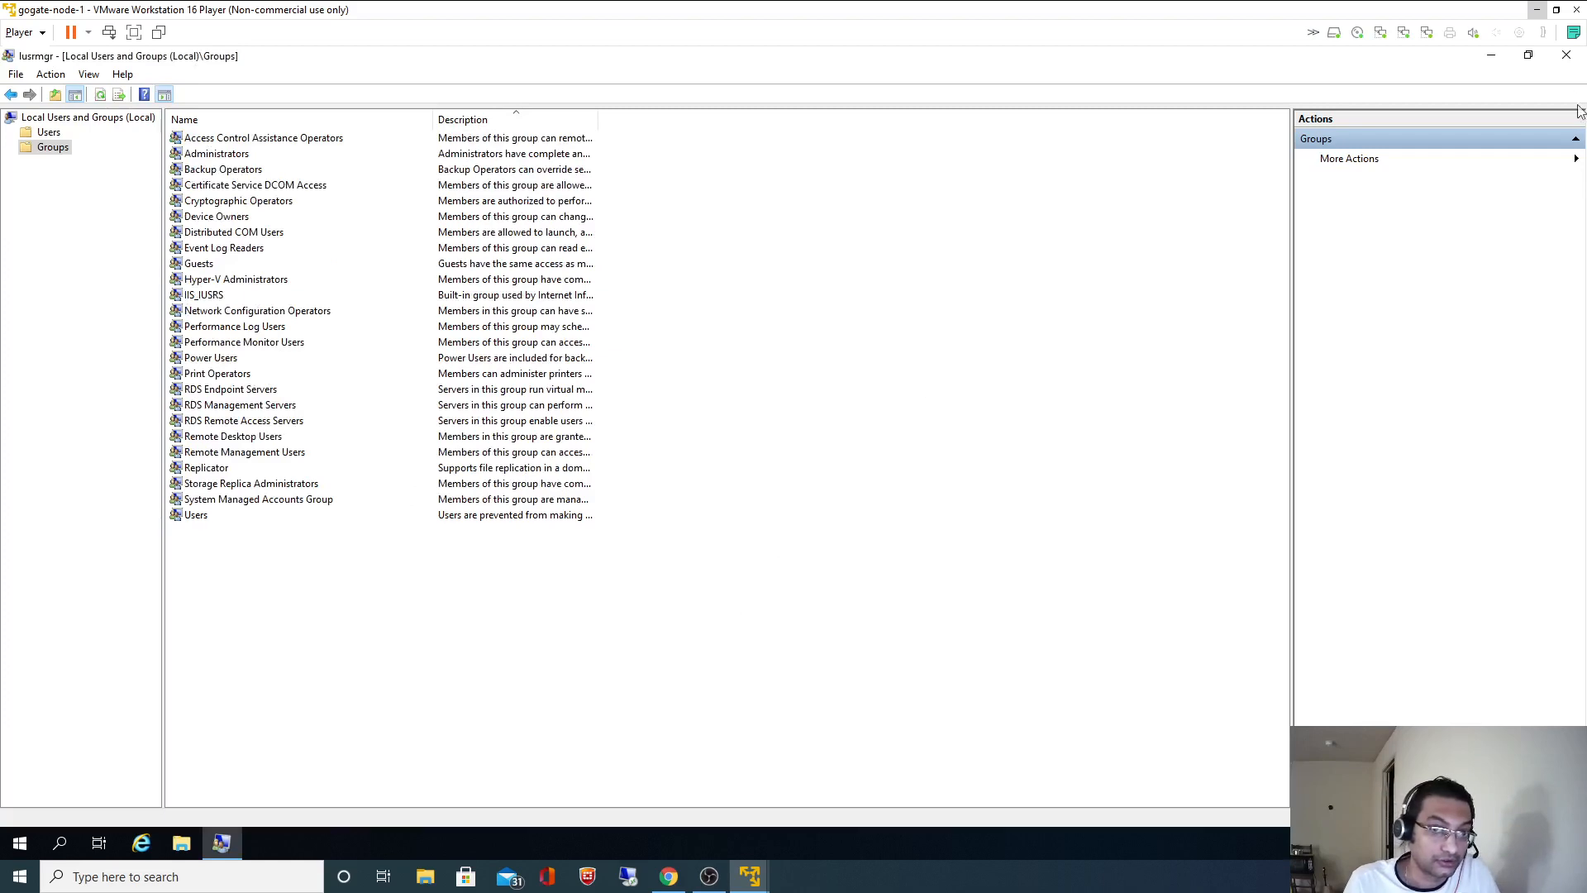
click(1565, 55)
- Highlight 'Edit Local Users and Groups', 'SERVER' and 'Local Group Policy Editor' in the README, then return to the VM
click(1534, 10)
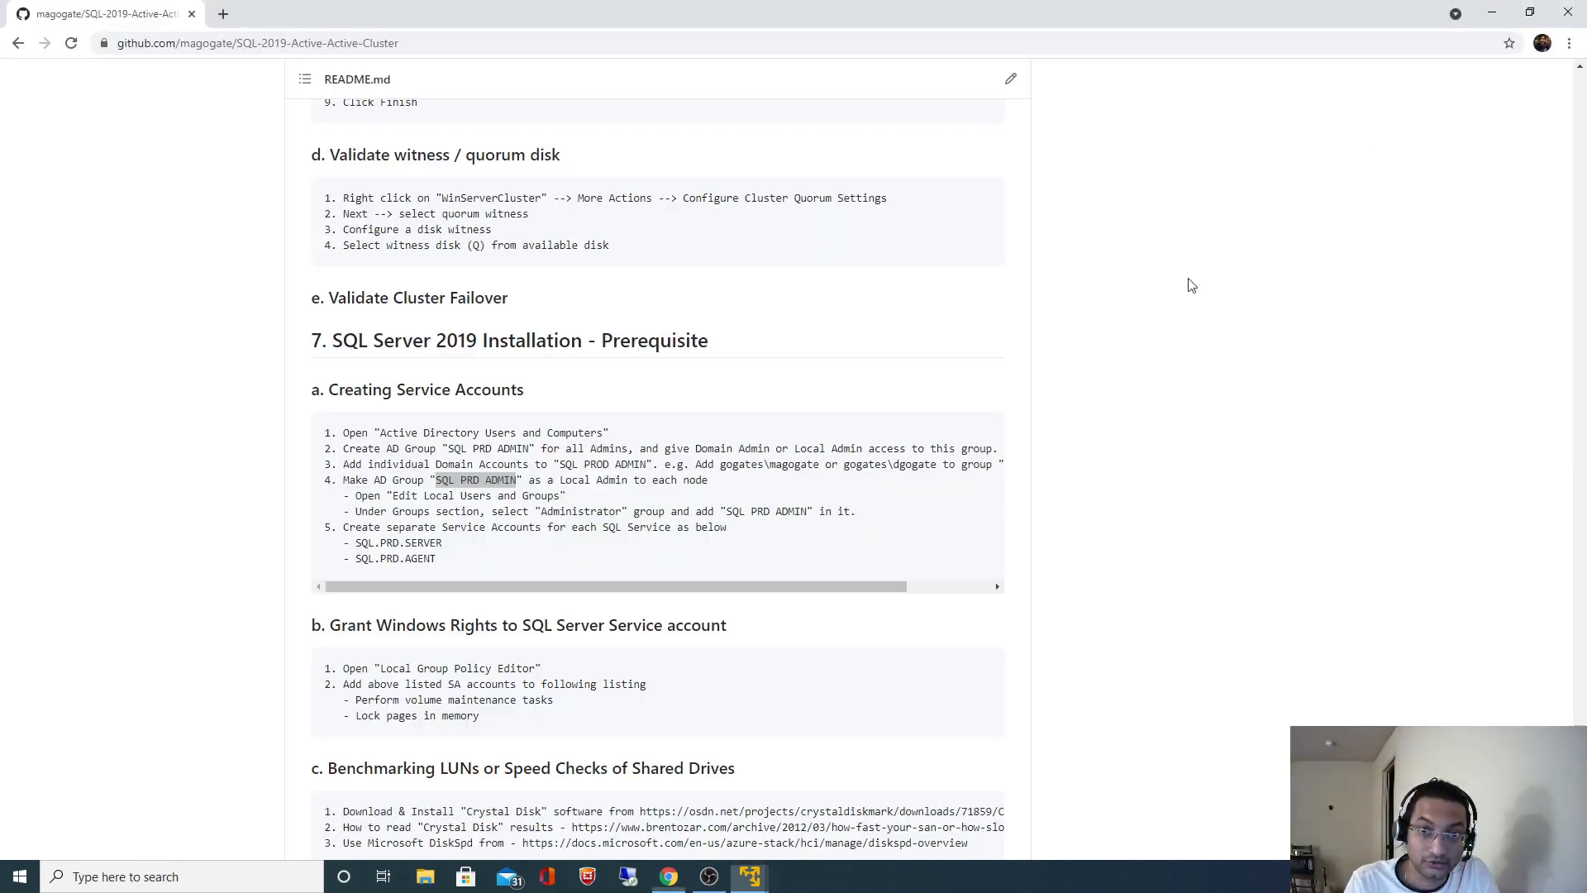
click(1142, 497)
scroll(1143, 497, down, 2)
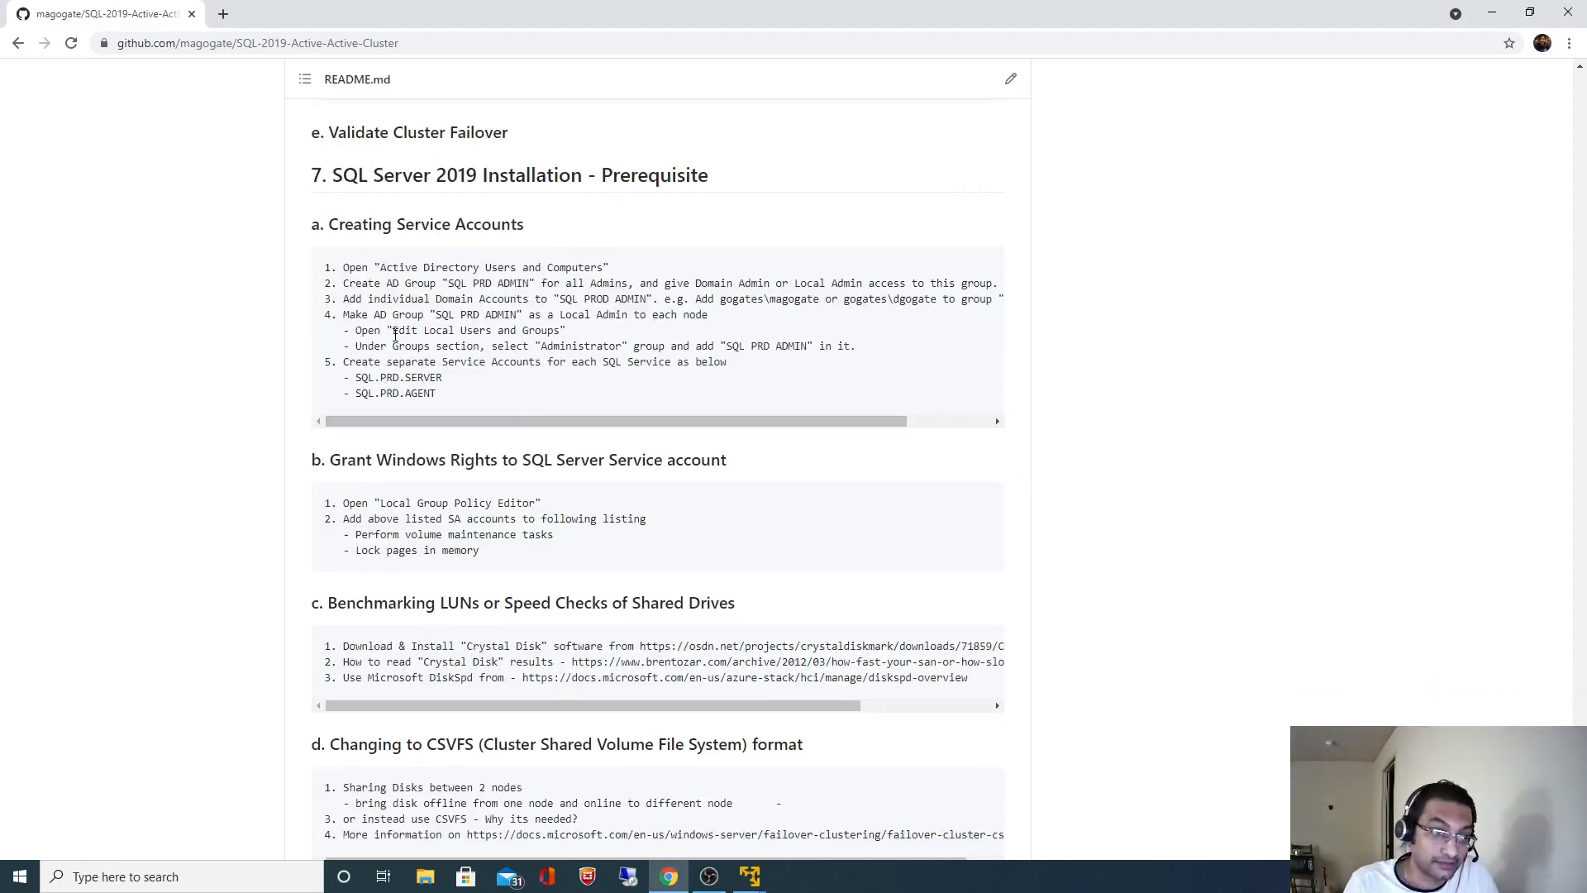
drag(394, 334, 529, 331)
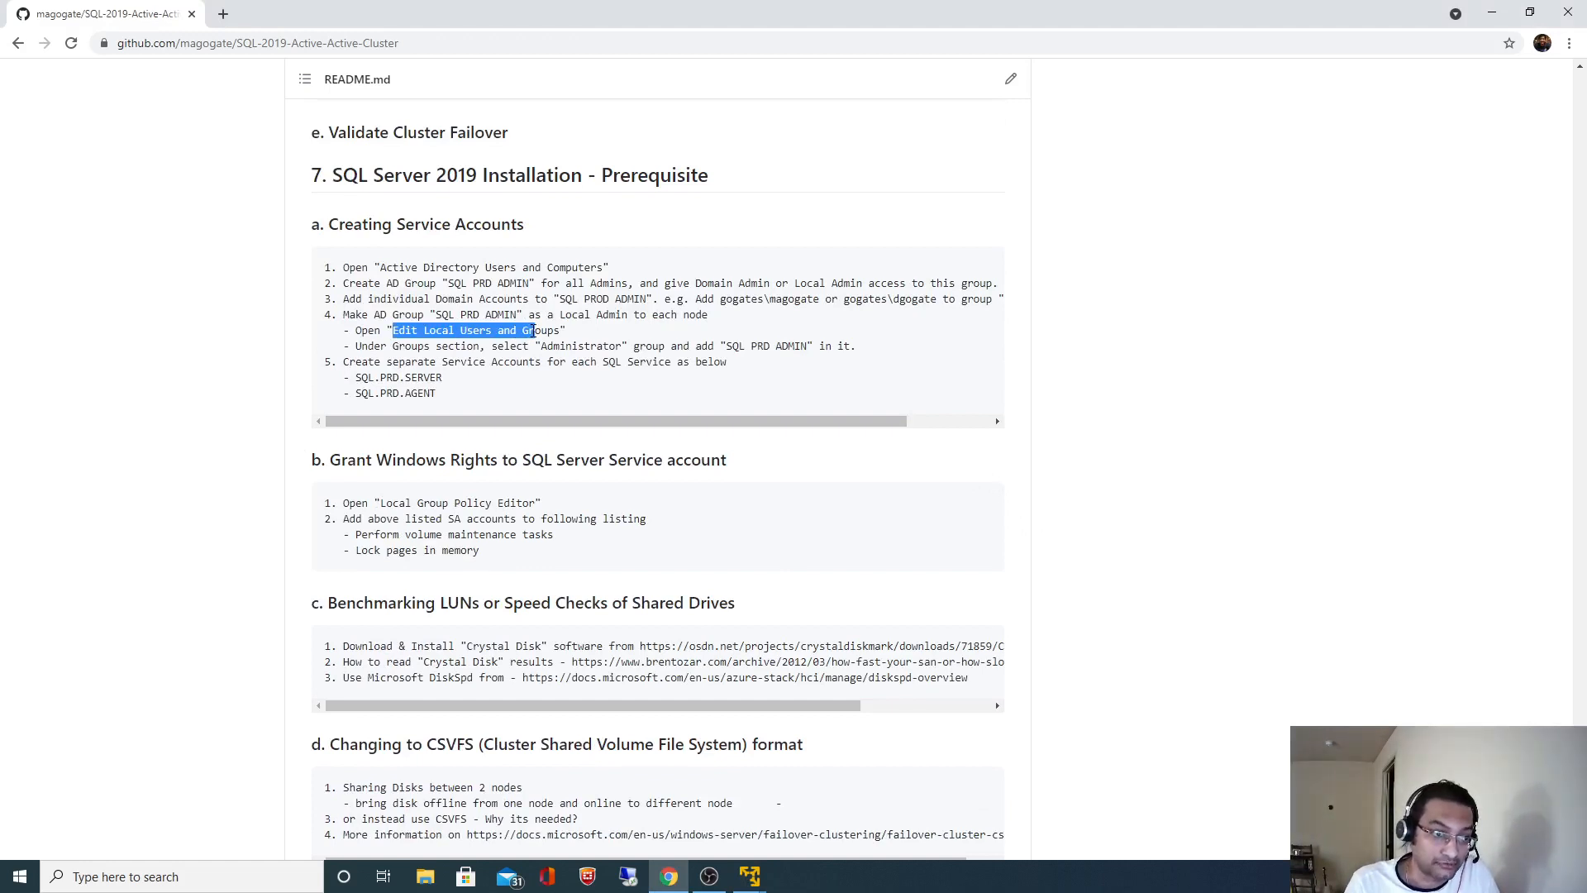
click(459, 506)
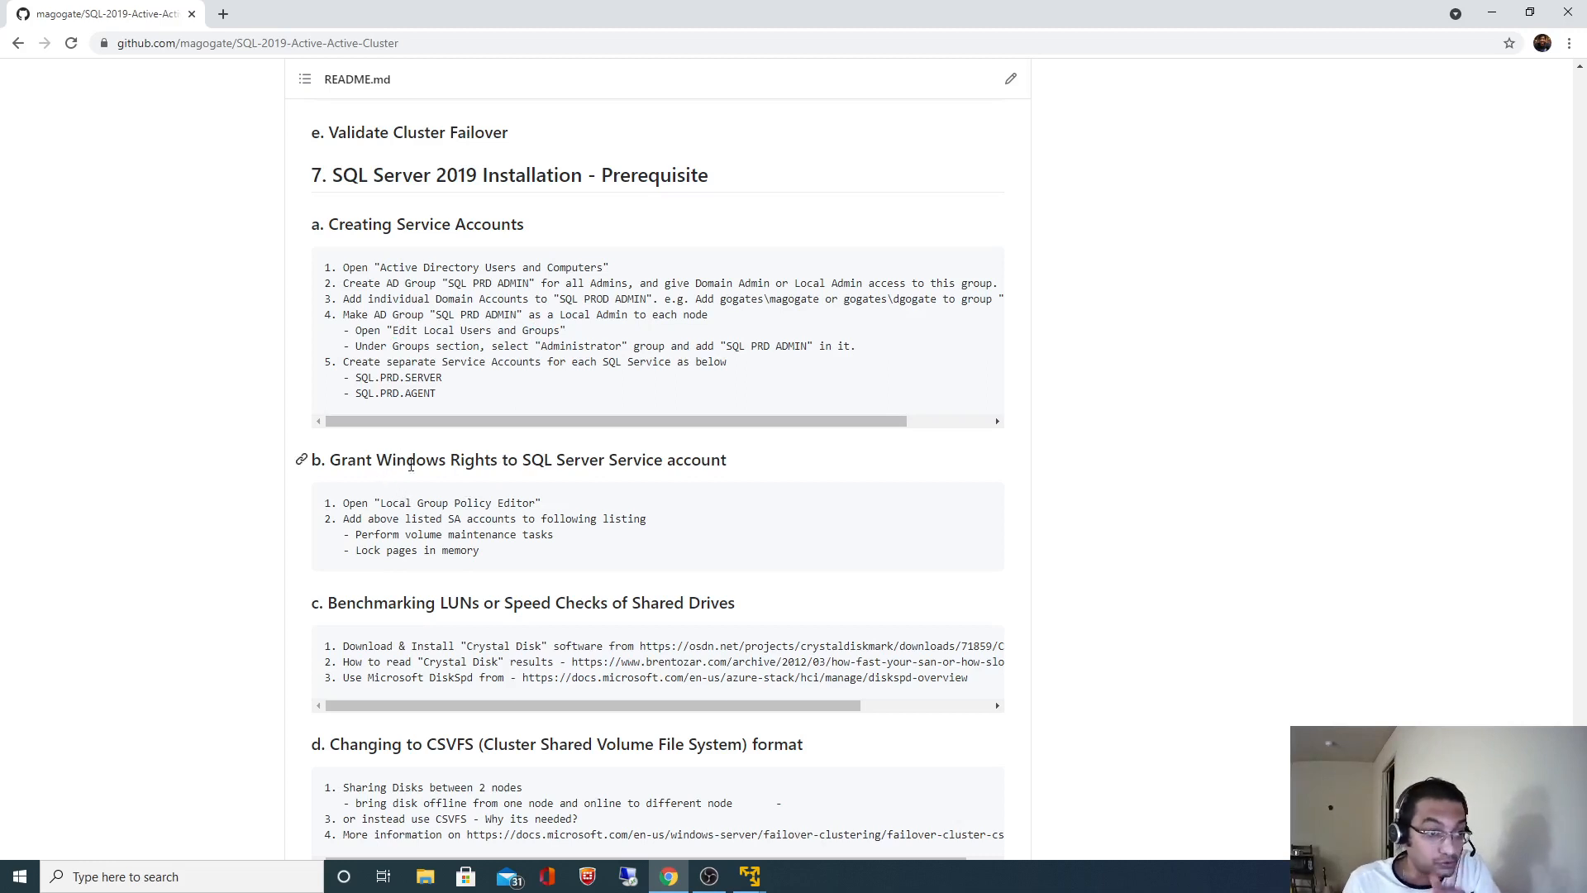
drag(405, 378, 443, 378)
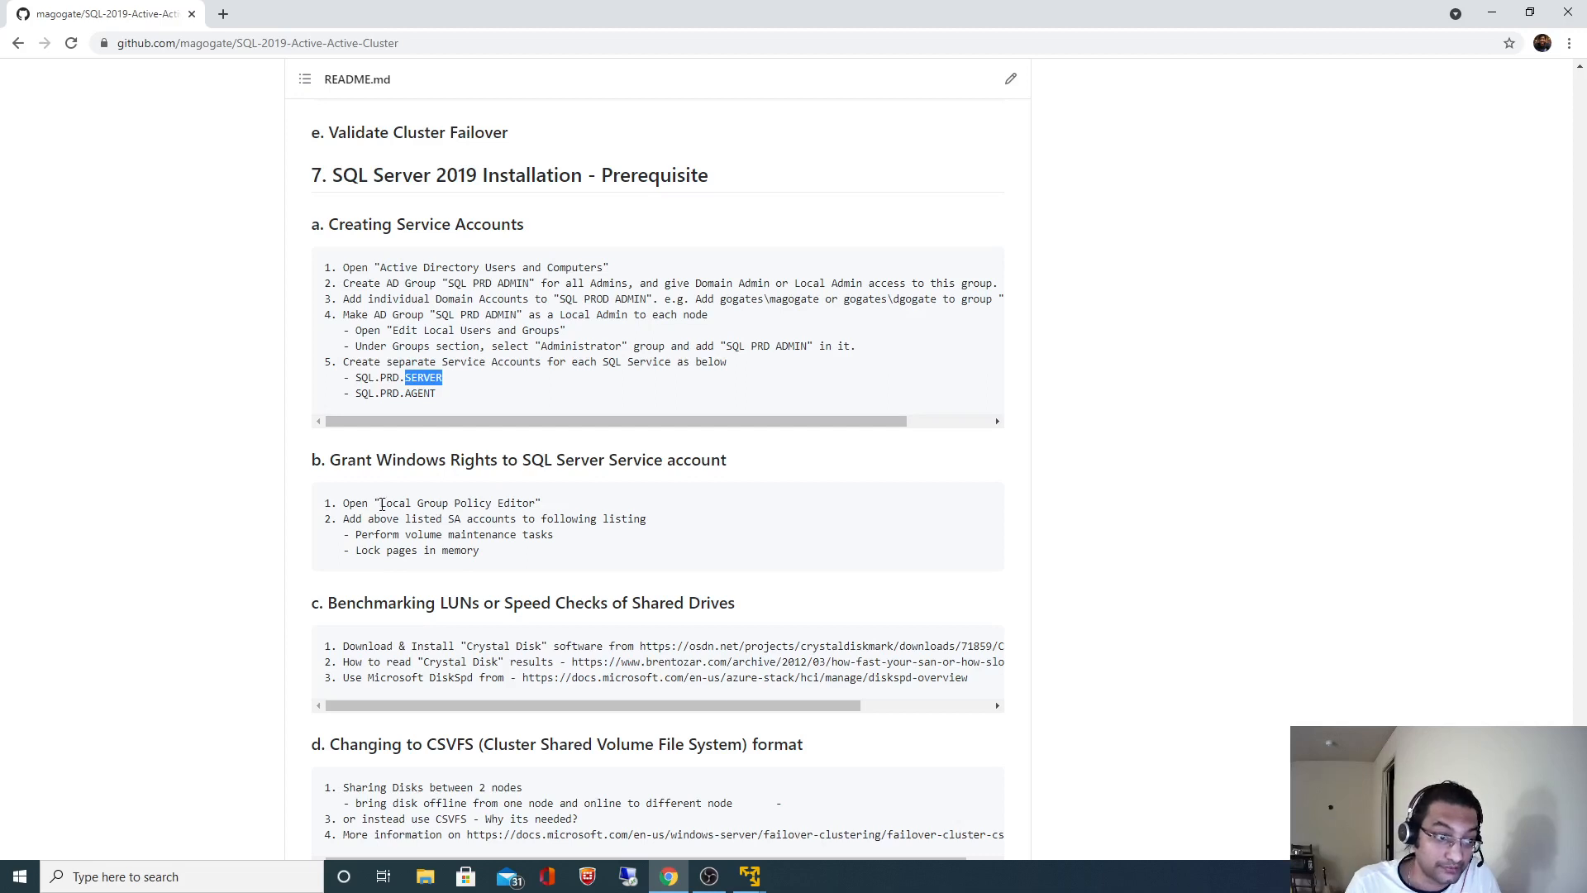
drag(381, 504, 542, 503)
key(ctrl+c)
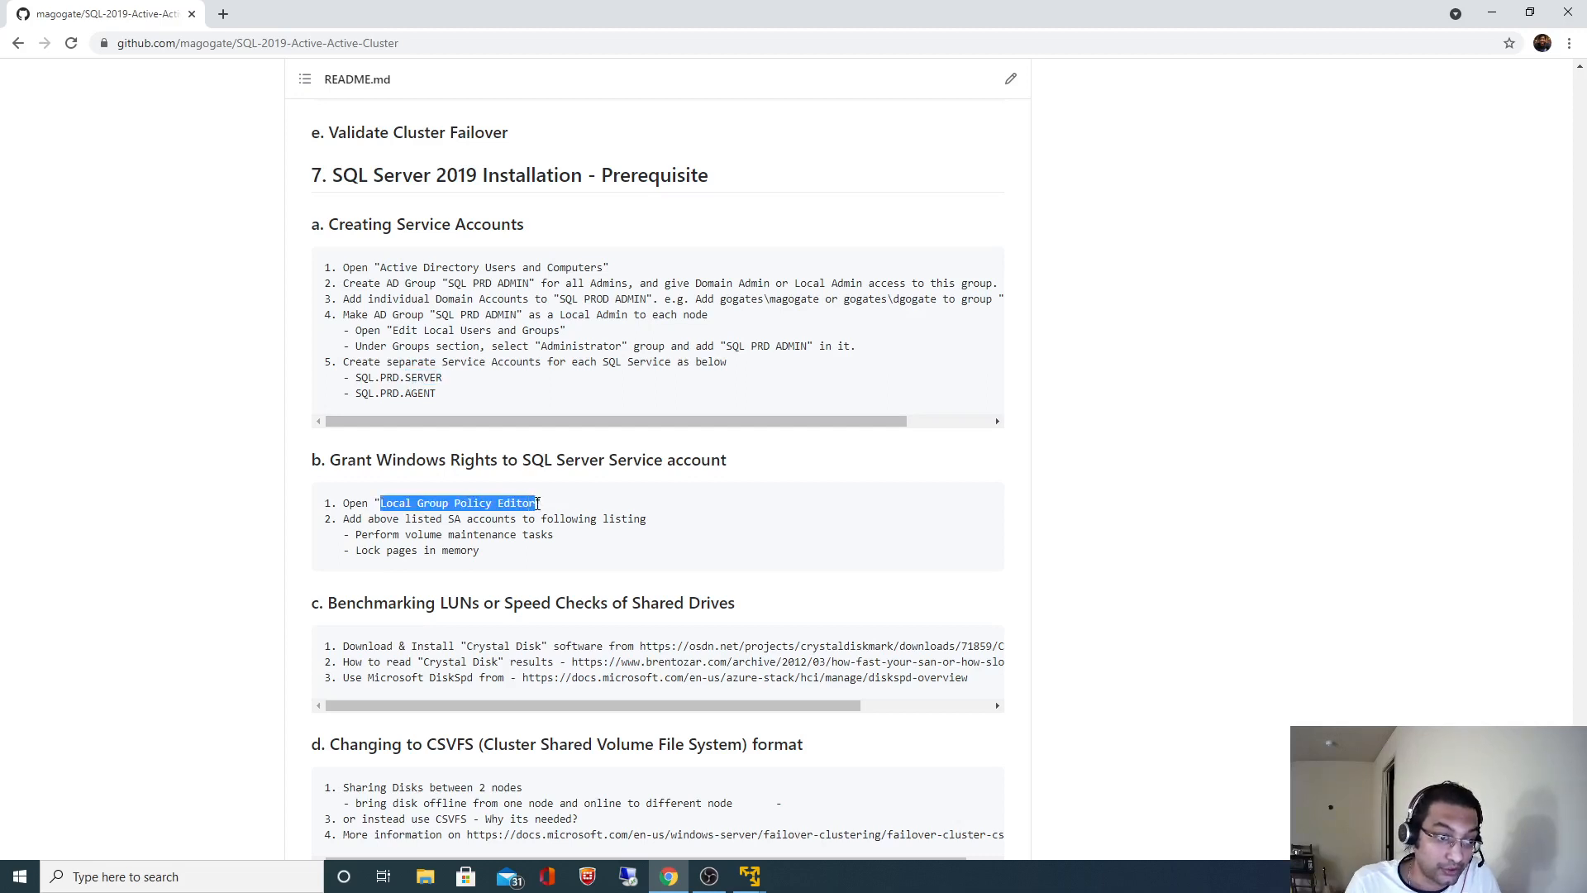
click(808, 823)
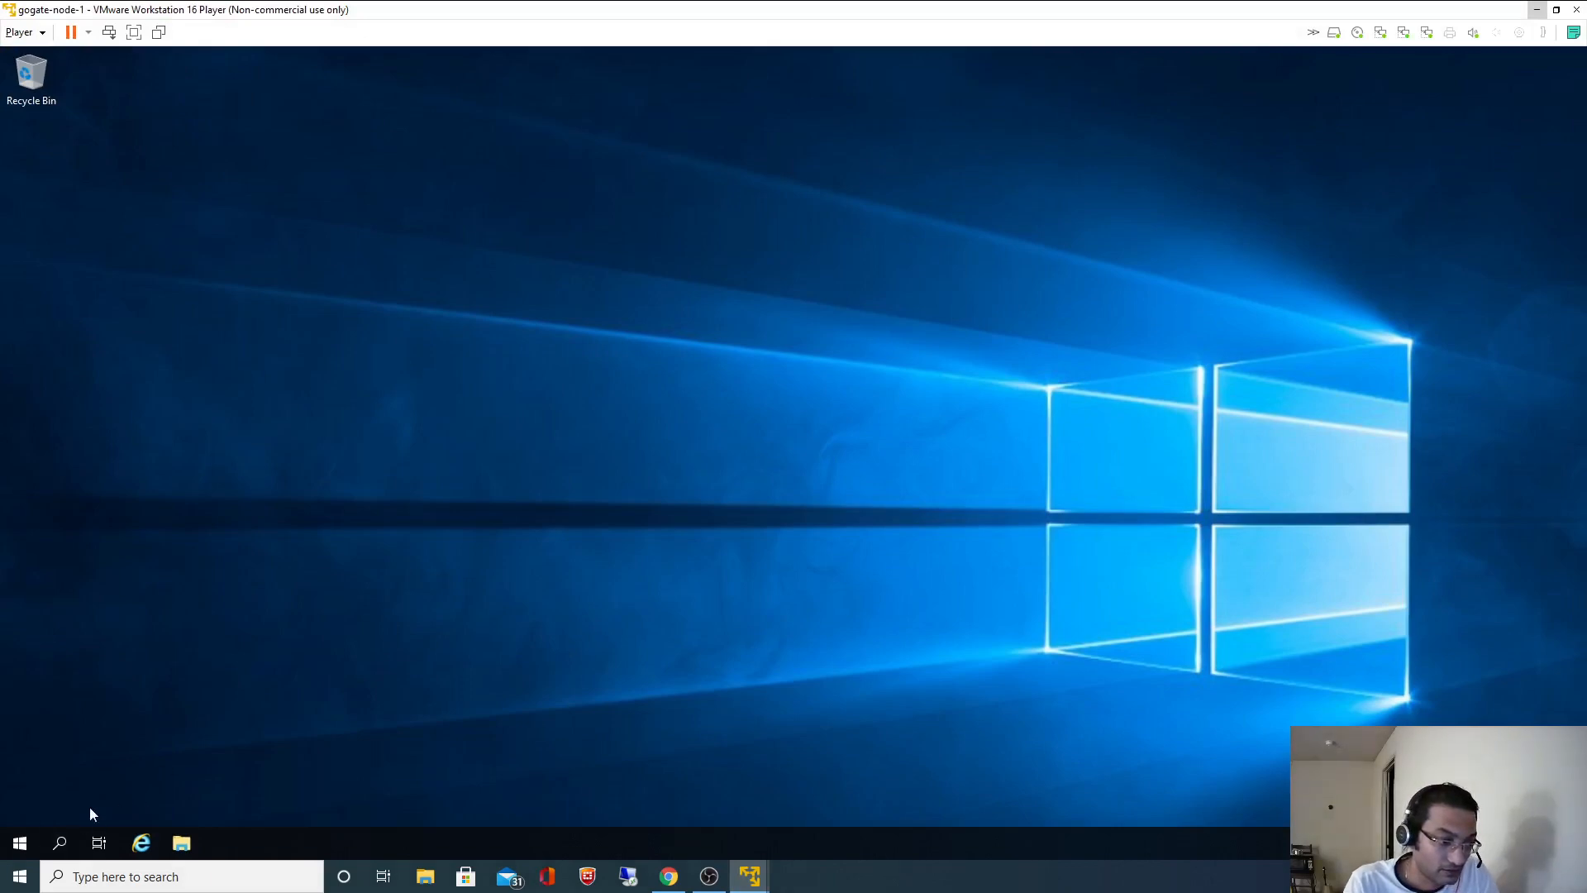
- Search the VM for Local Group Policy Editor, open Edit group policy, and maximize it
click(58, 843)
key(ctrl+v)
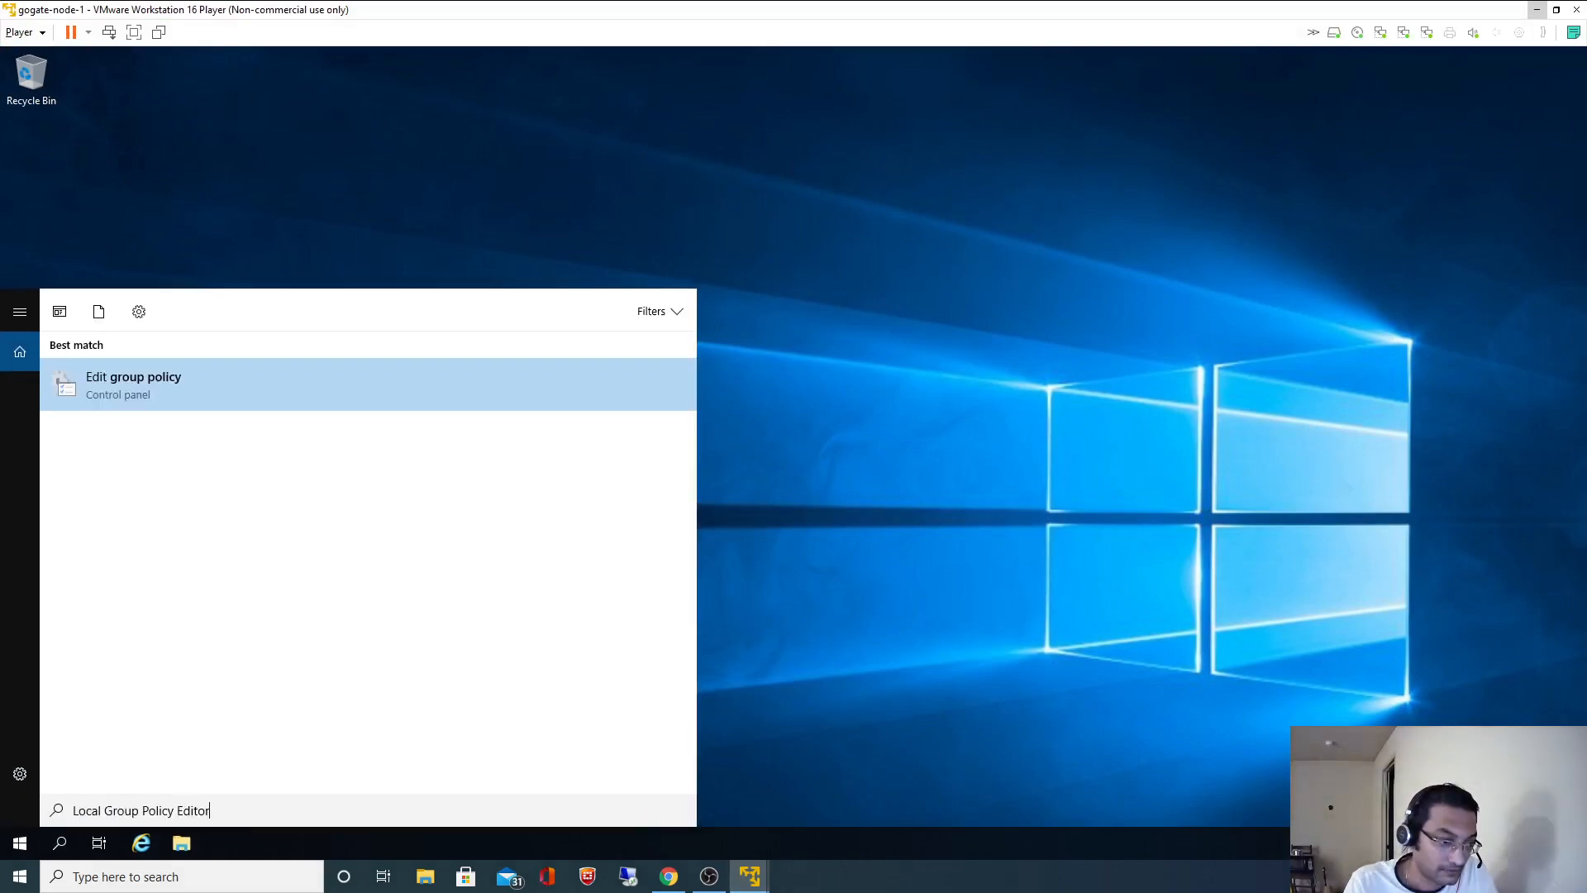
click(137, 376)
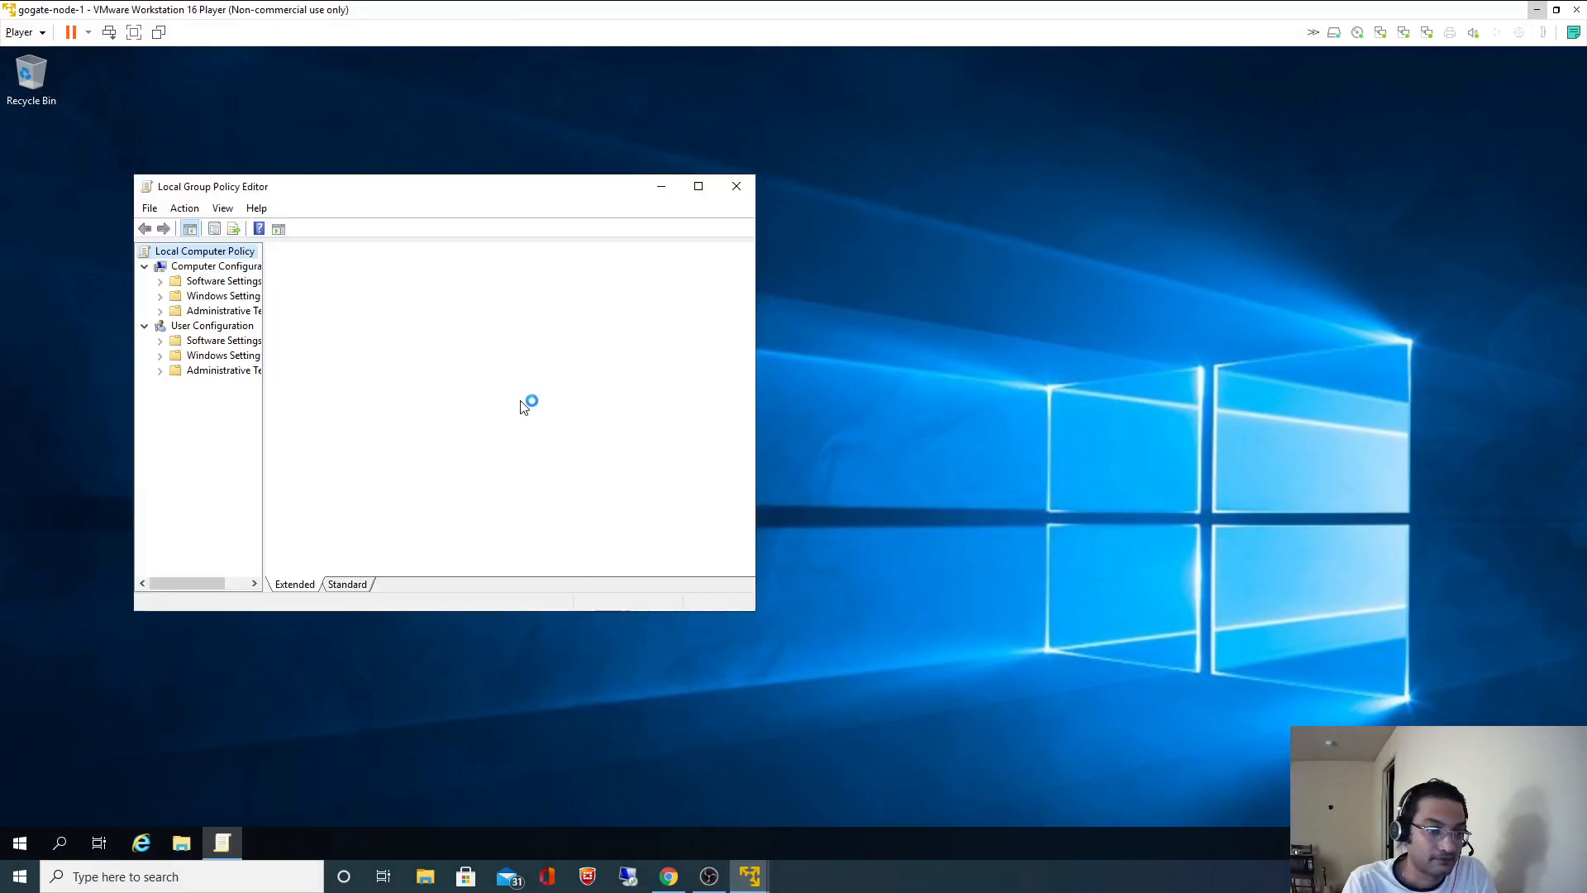
click(698, 186)
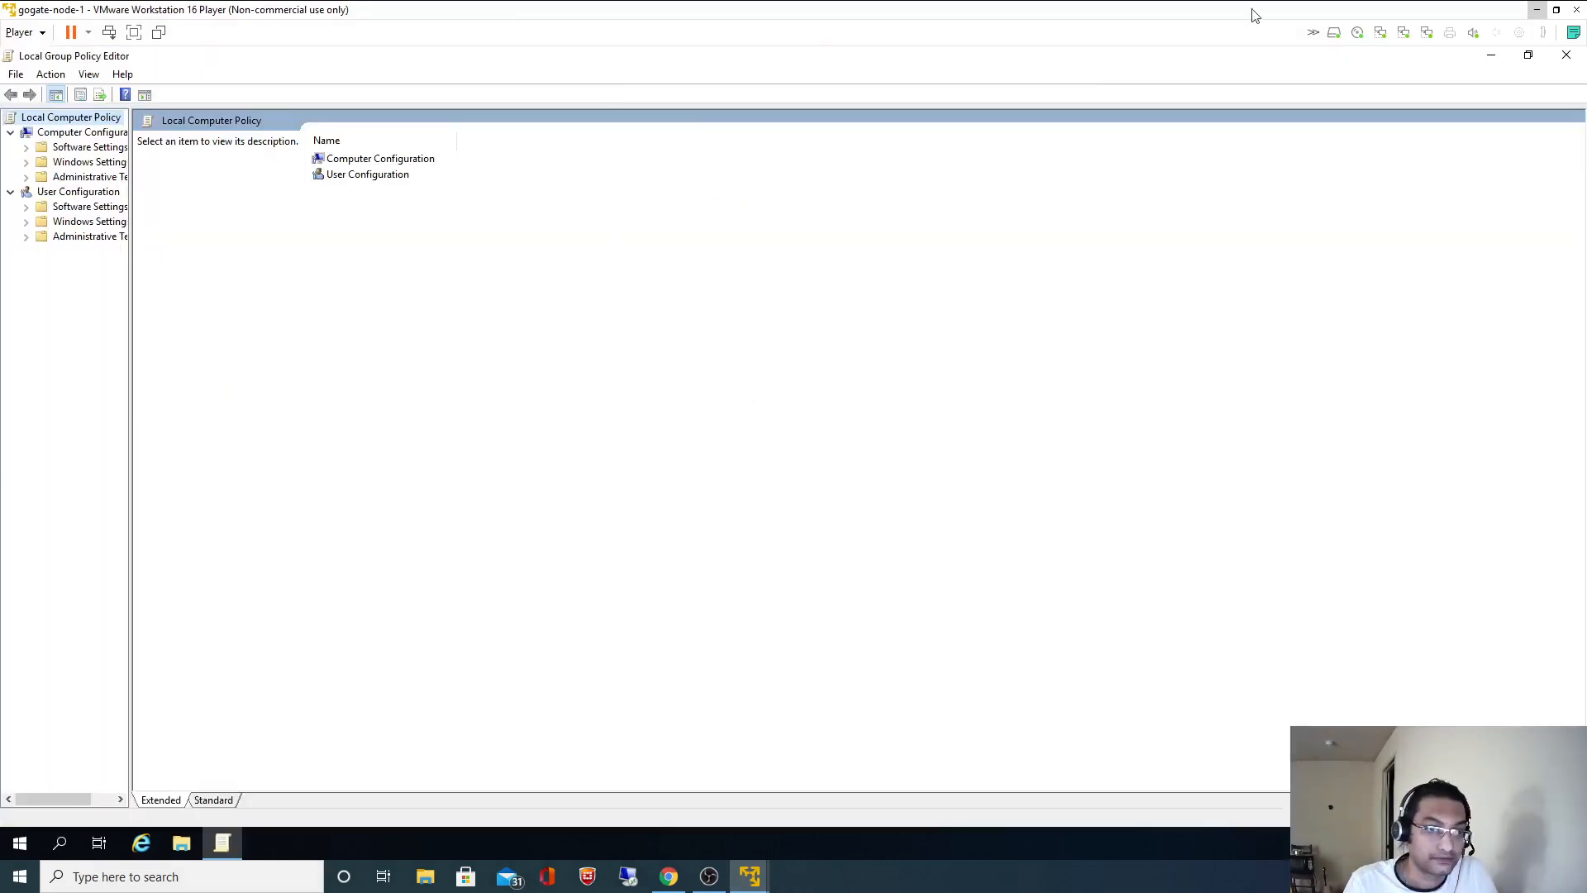
- Check 'Perform volume maintenance tasks' in the README, then widen the editor's tree pane
click(1535, 11)
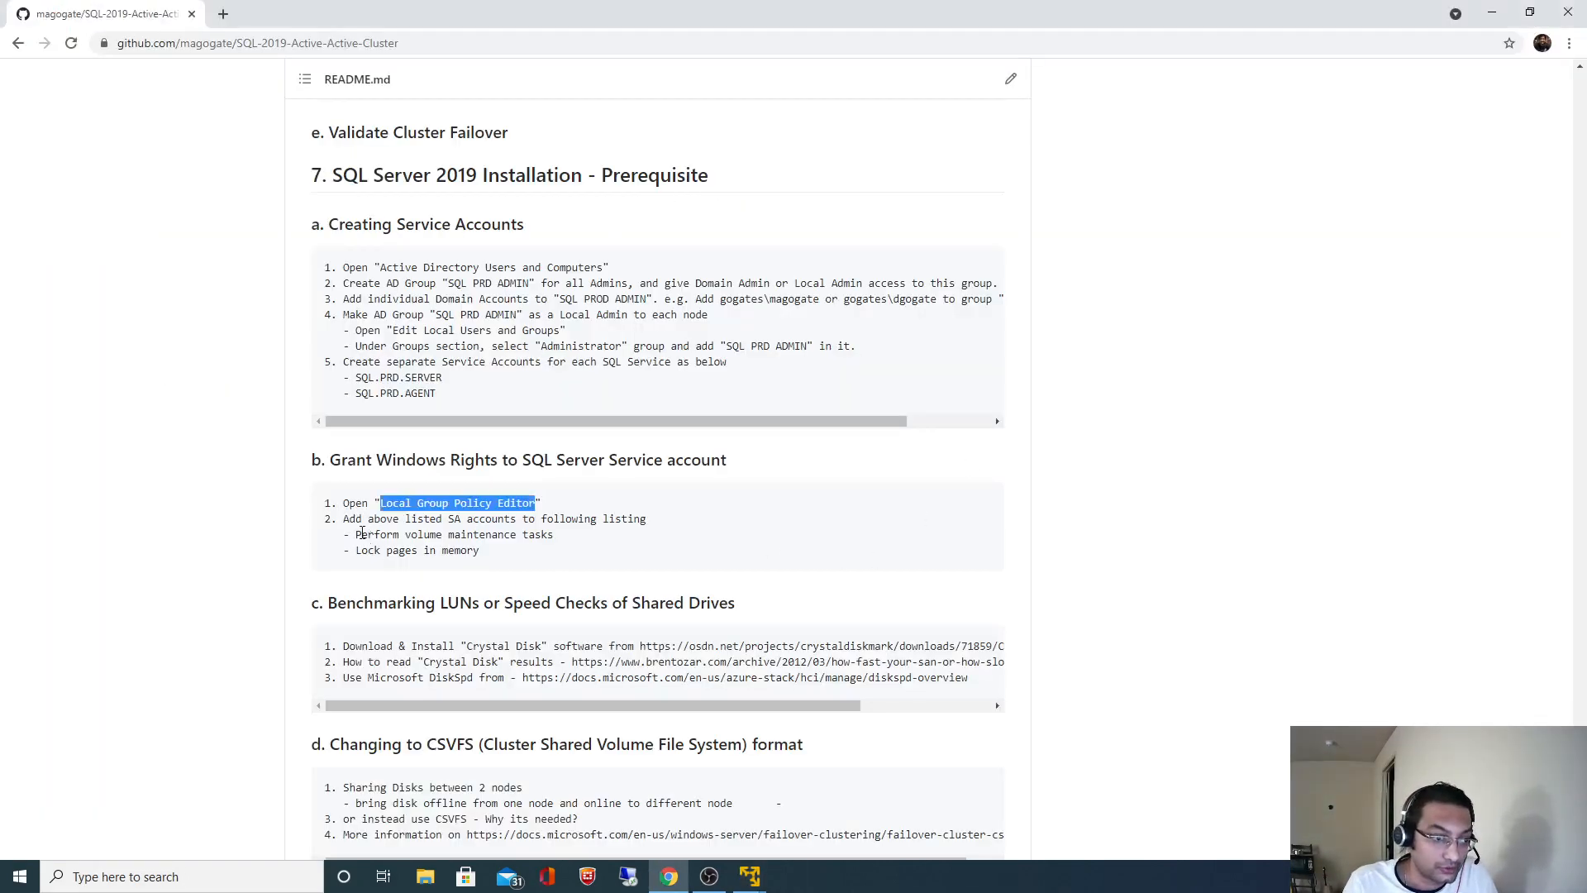
drag(362, 533, 556, 540)
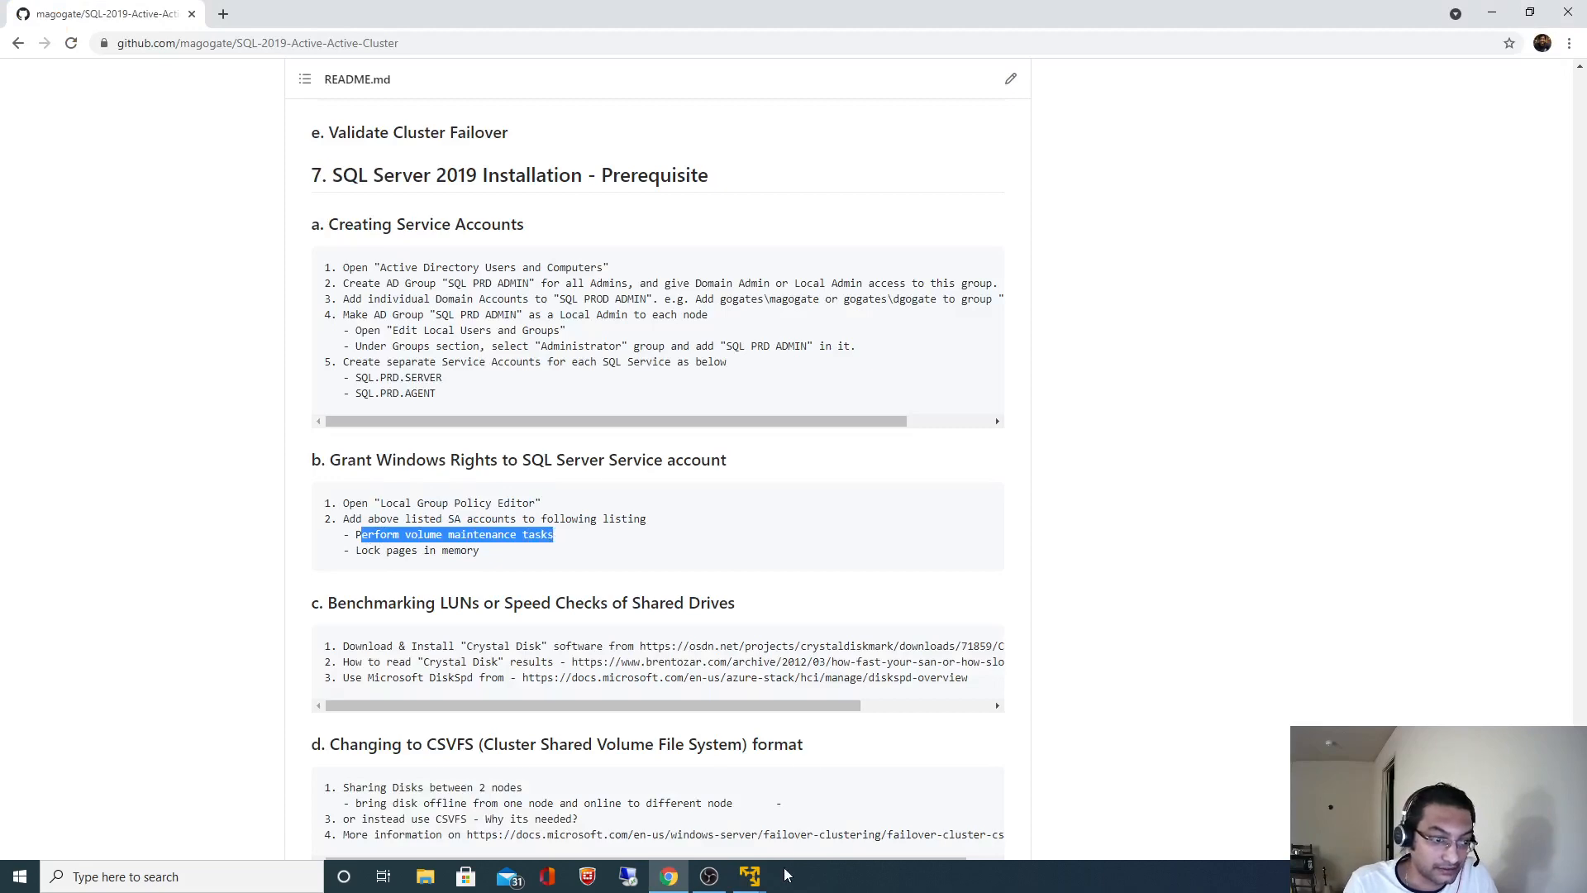
mouse_move(750, 876)
click(814, 794)
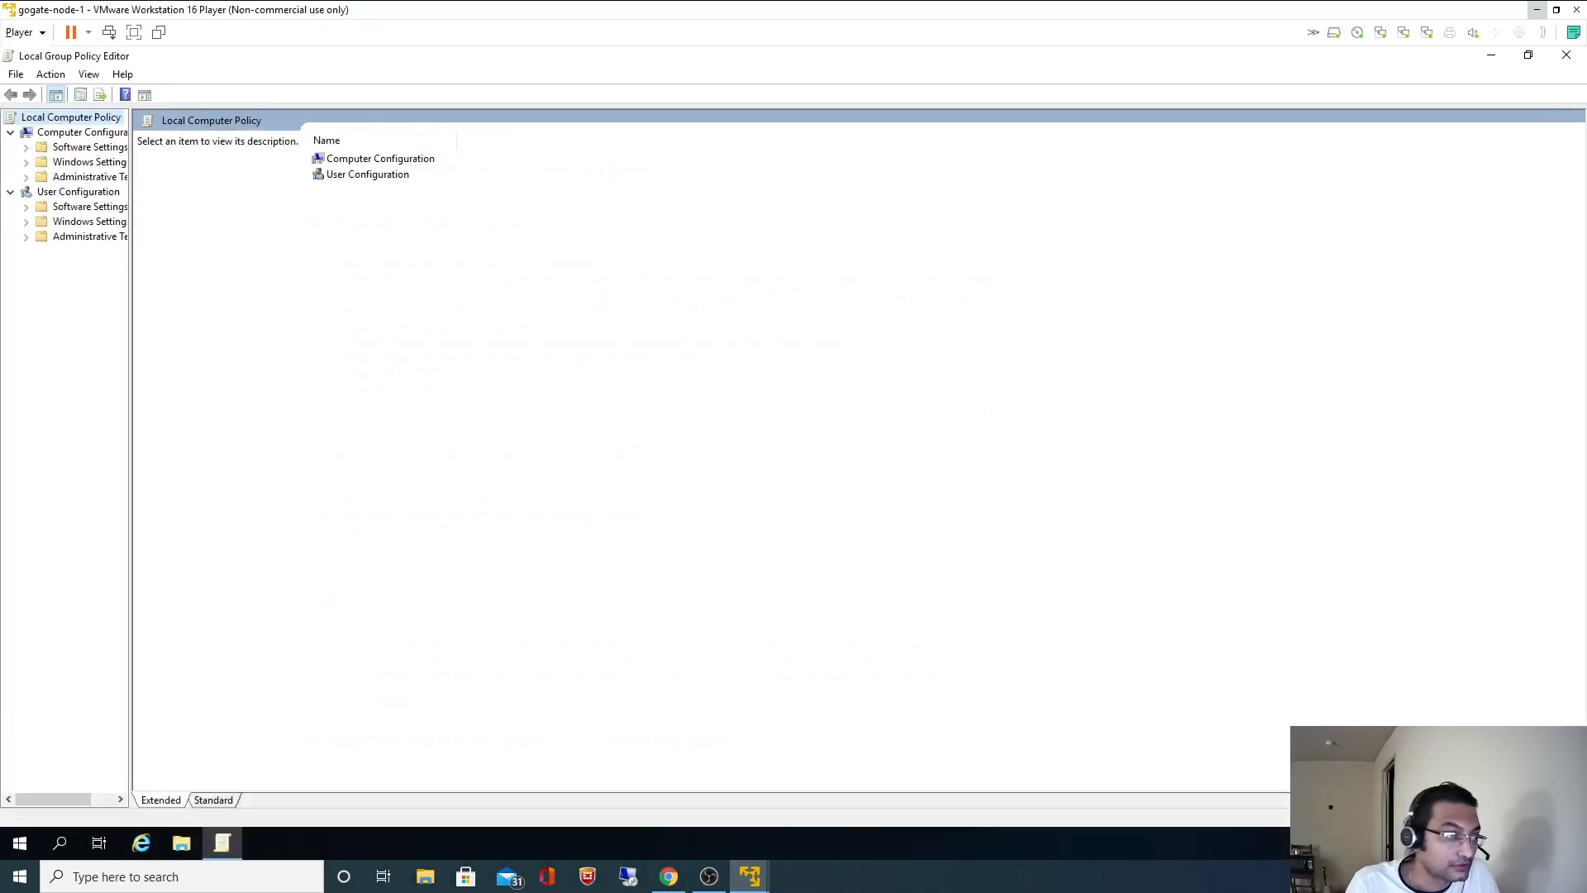
drag(130, 234, 334, 234)
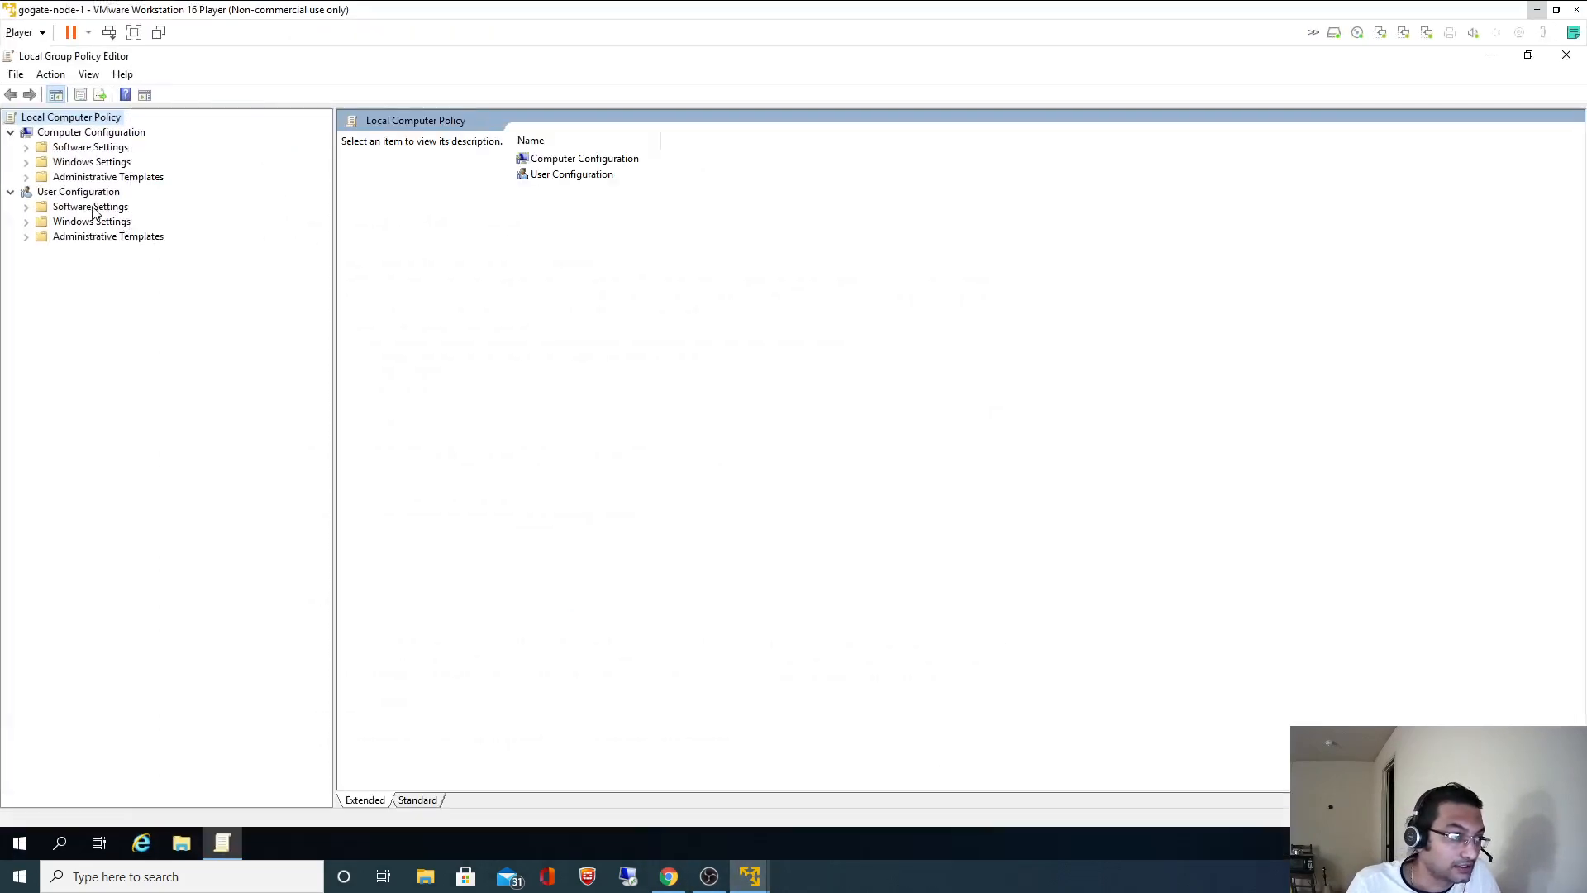
- Expand Windows Settings under both configurations and Administrative Templates > Windows Components
click(91, 208)
click(91, 221)
click(27, 223)
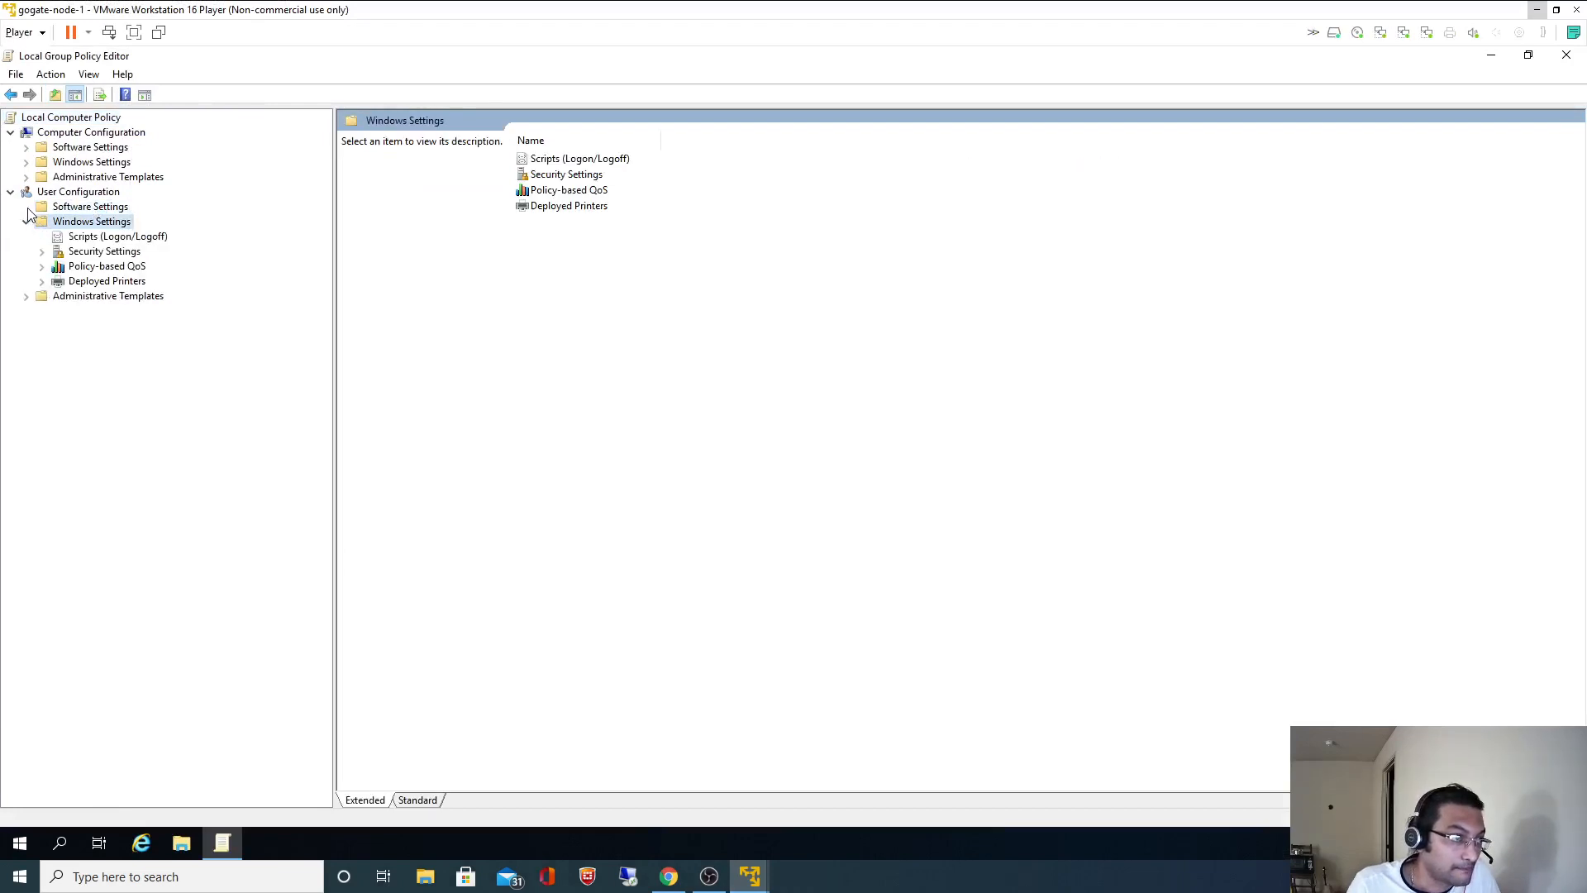
click(91, 162)
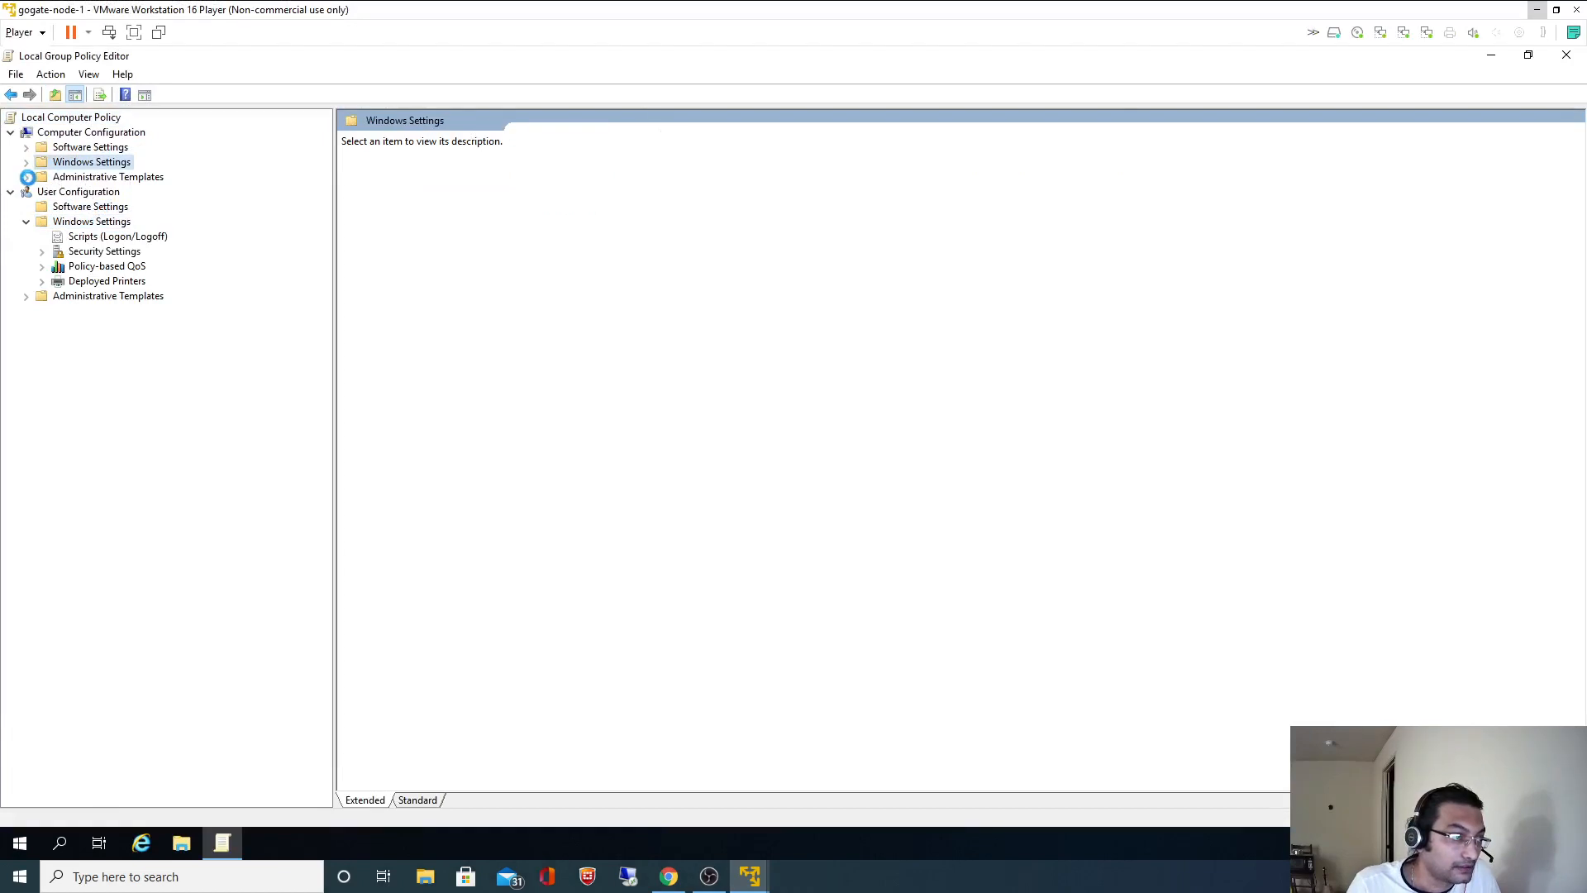
click(27, 163)
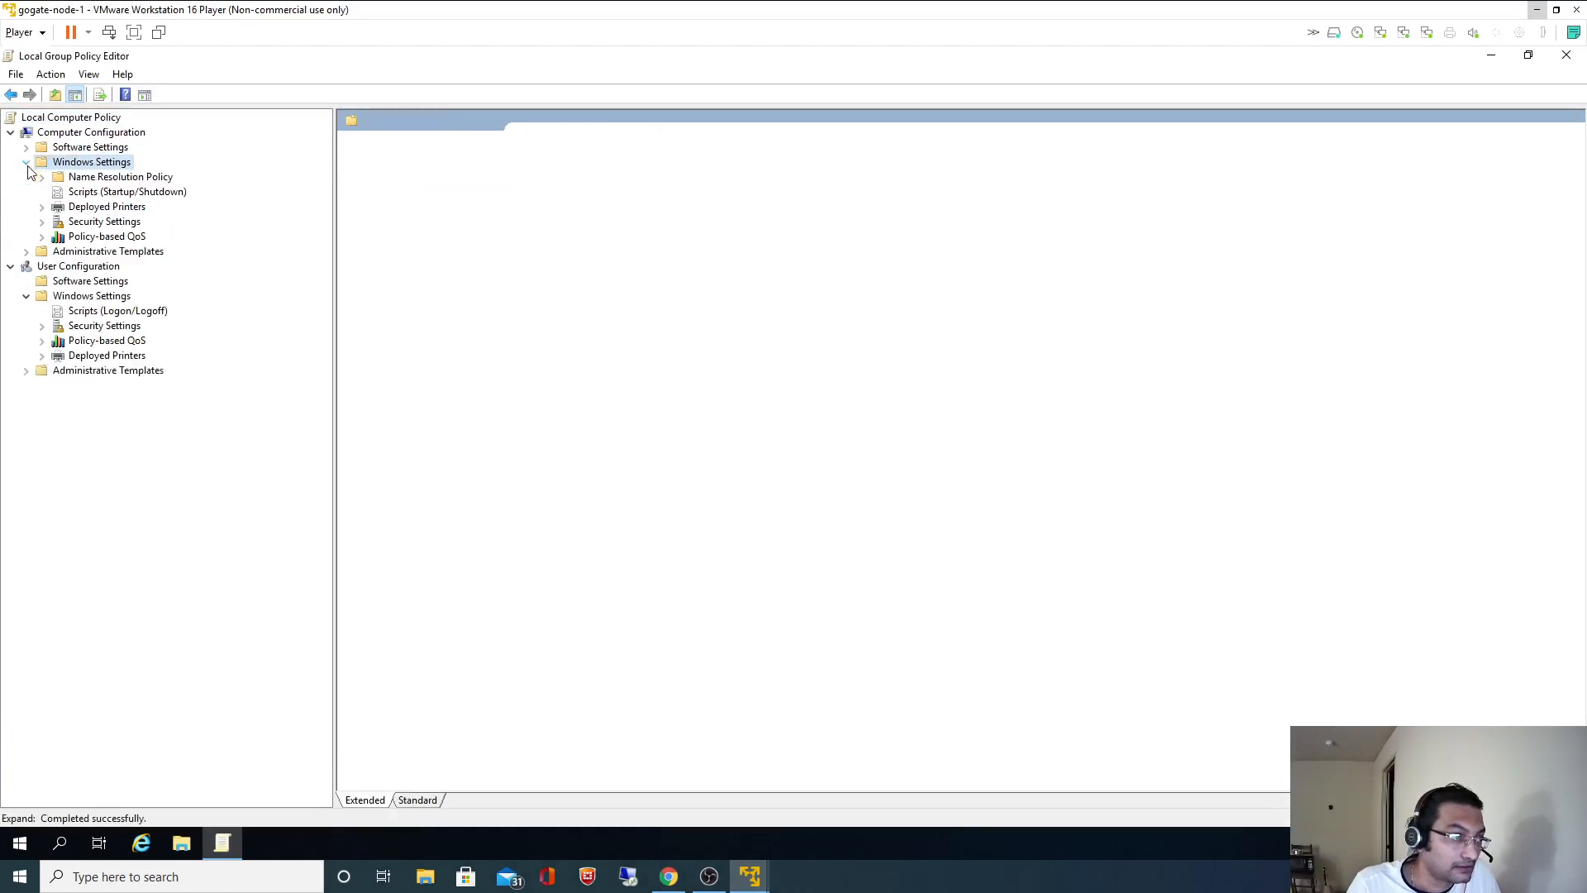
click(26, 252)
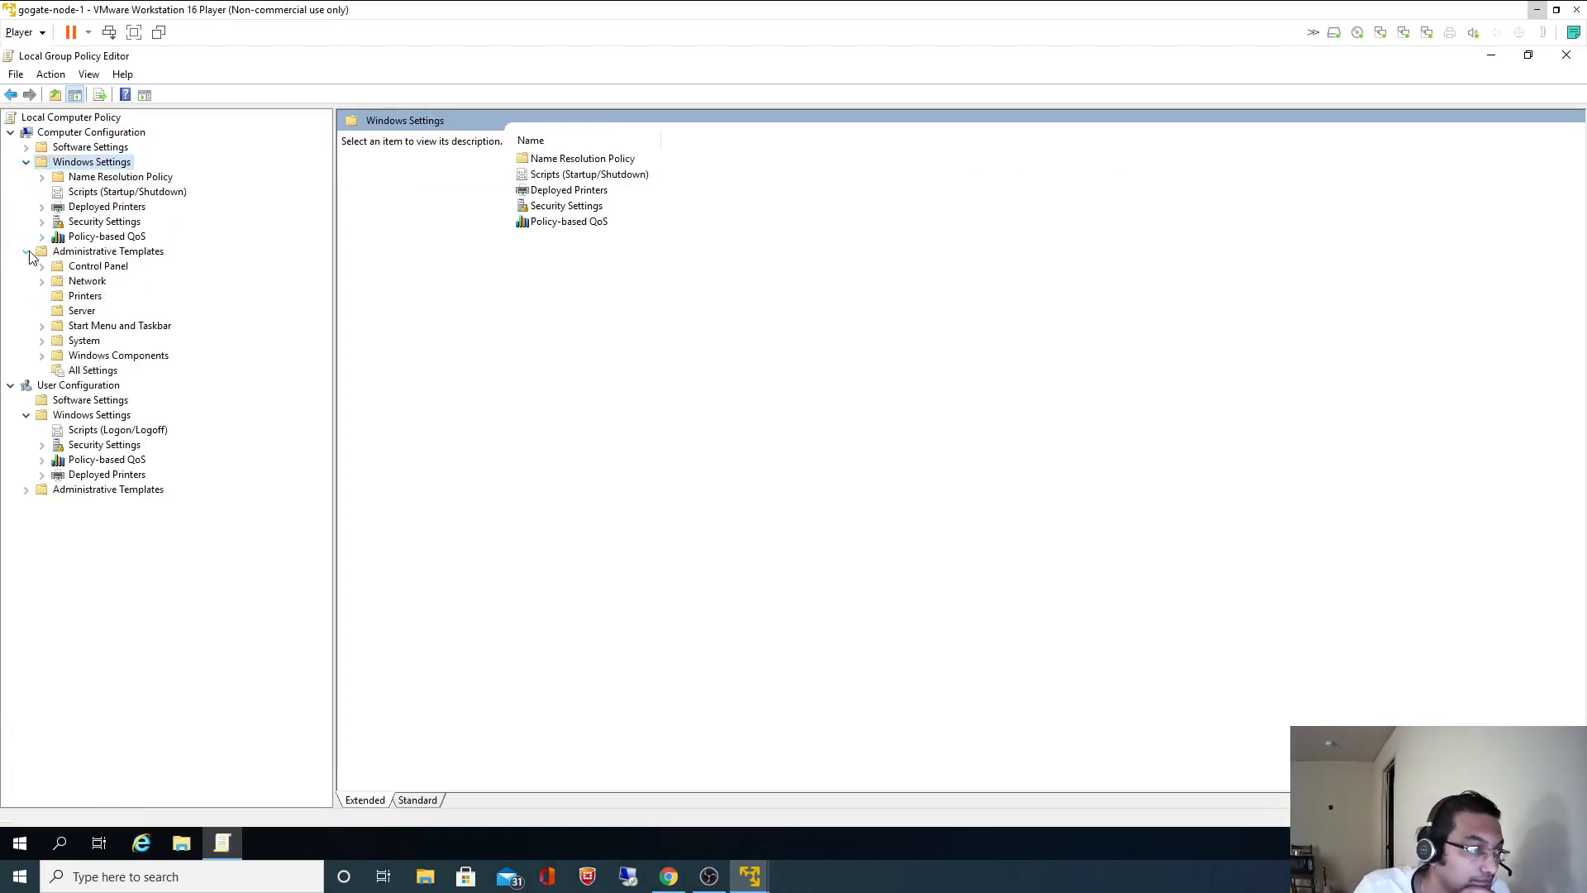
click(42, 358)
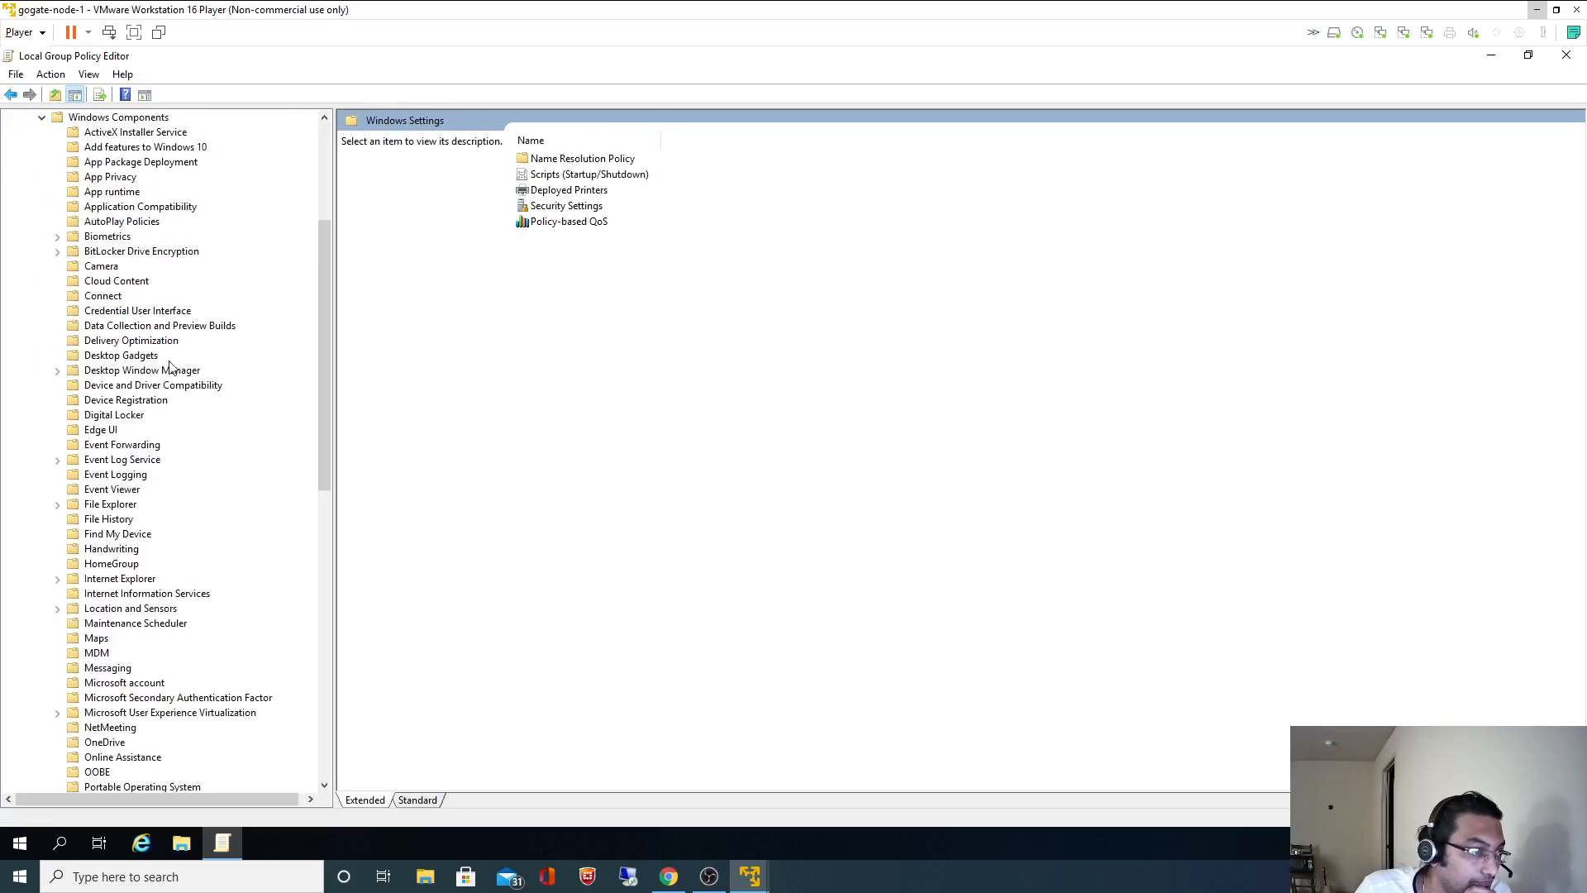
scroll(183, 364, up, 5)
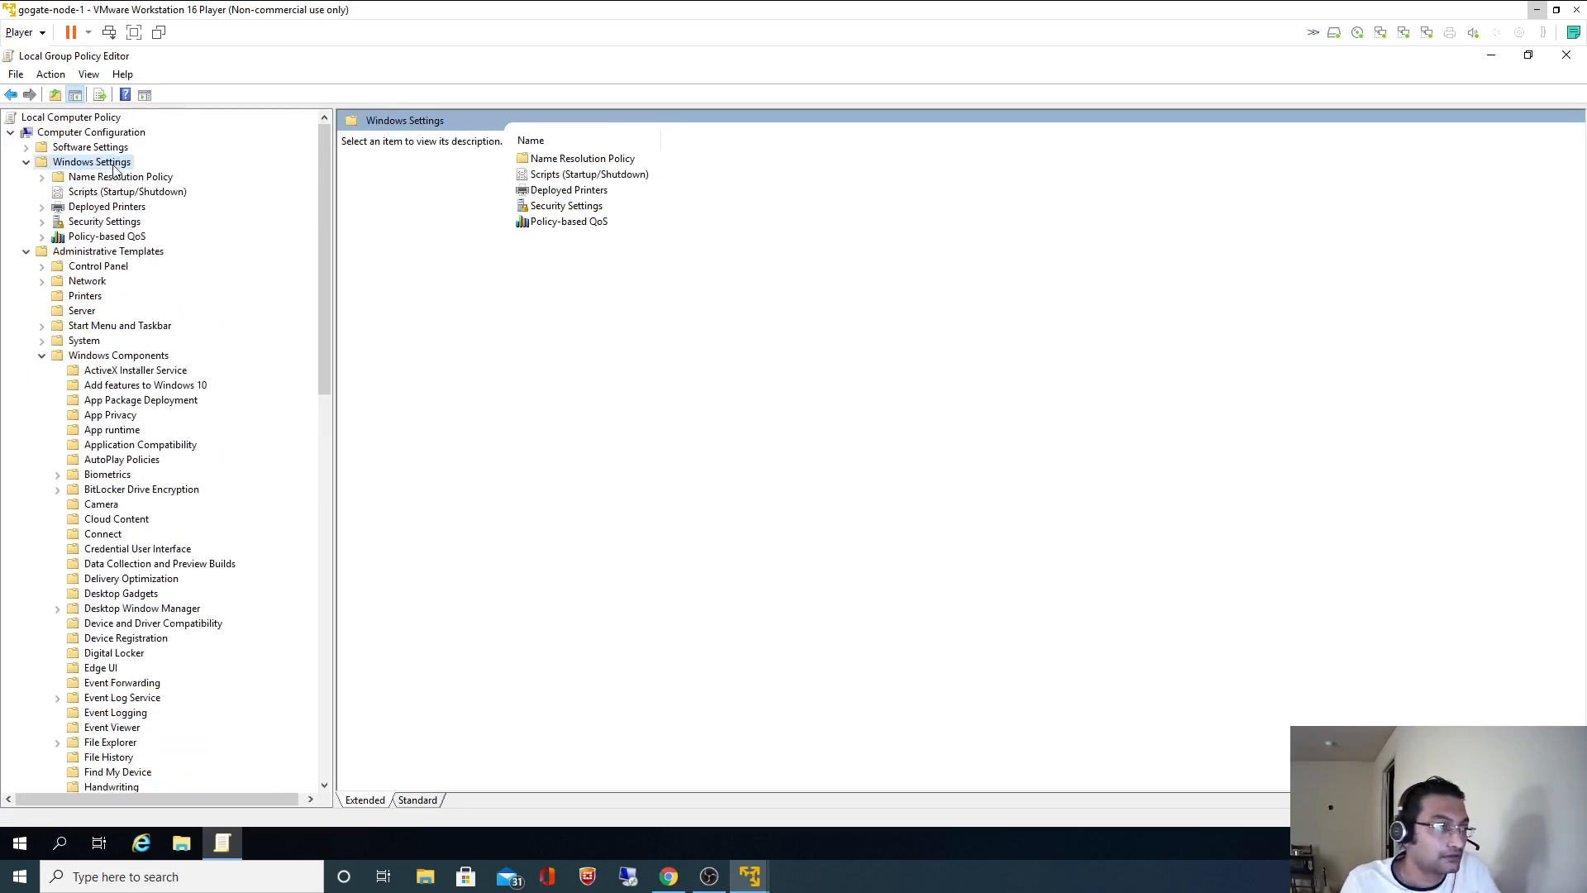
click(88, 74)
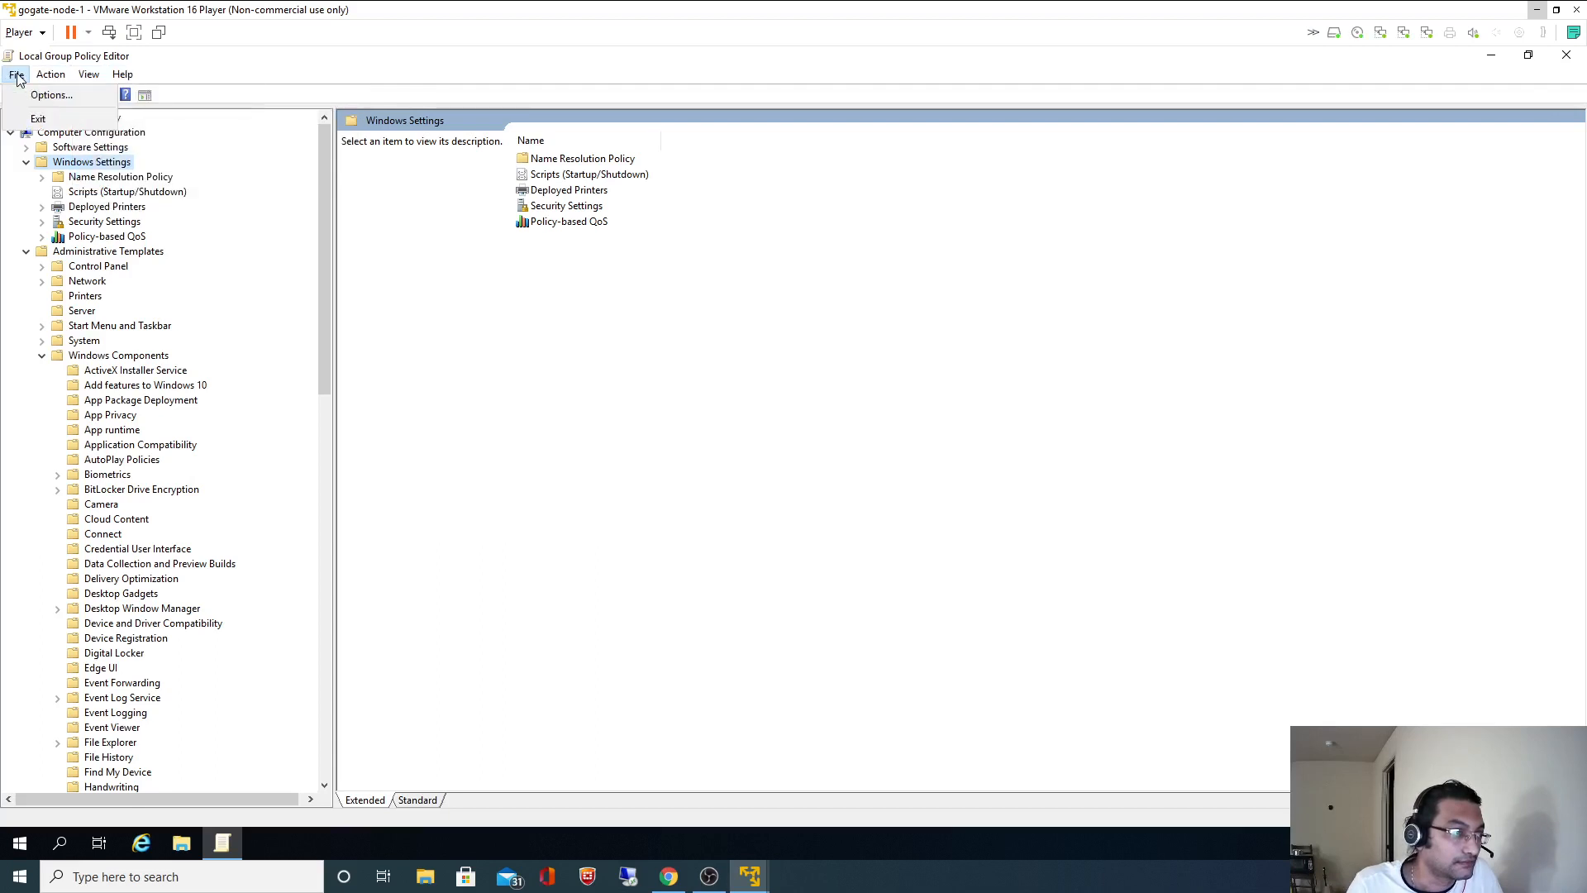
- Turn on the Administrative Templates filter and show the Windows Components > Microsoft account policies
click(108, 251)
right_click(93, 253)
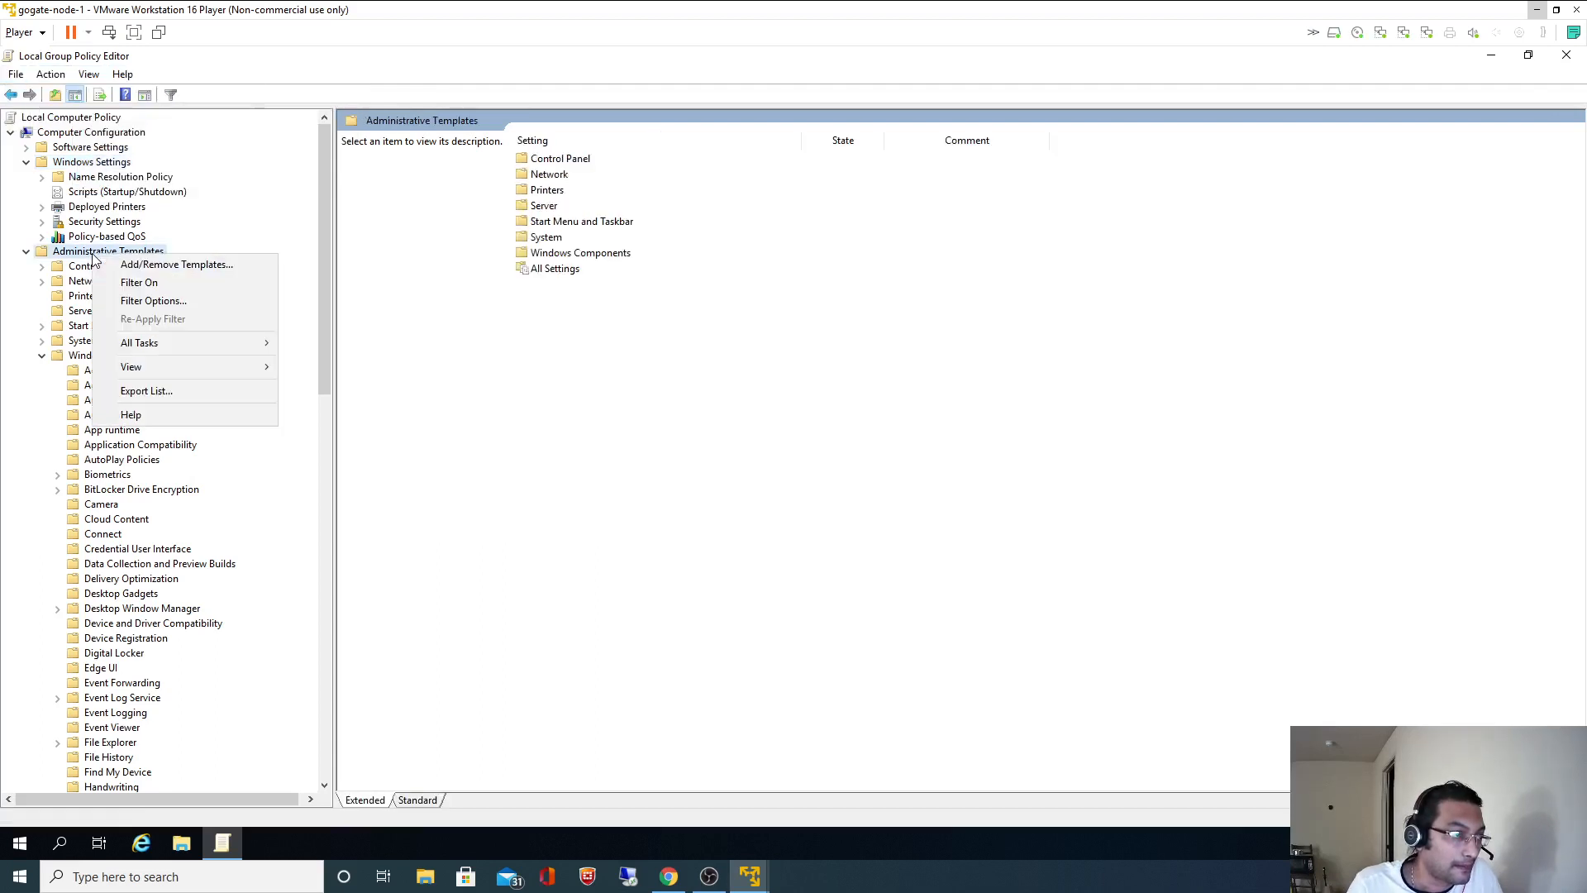
click(210, 284)
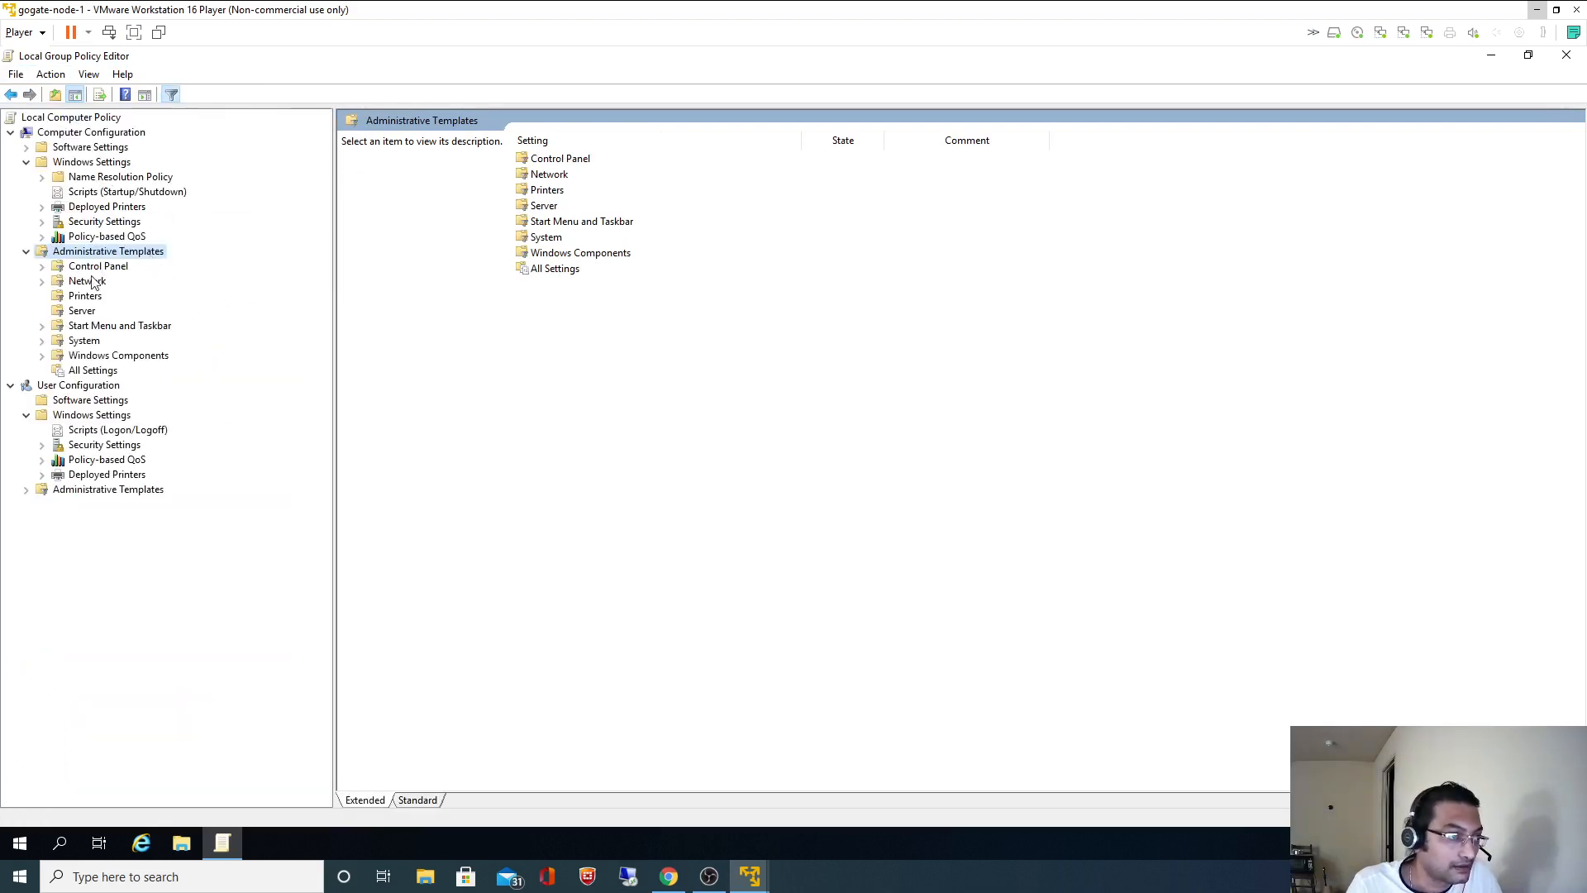
click(43, 356)
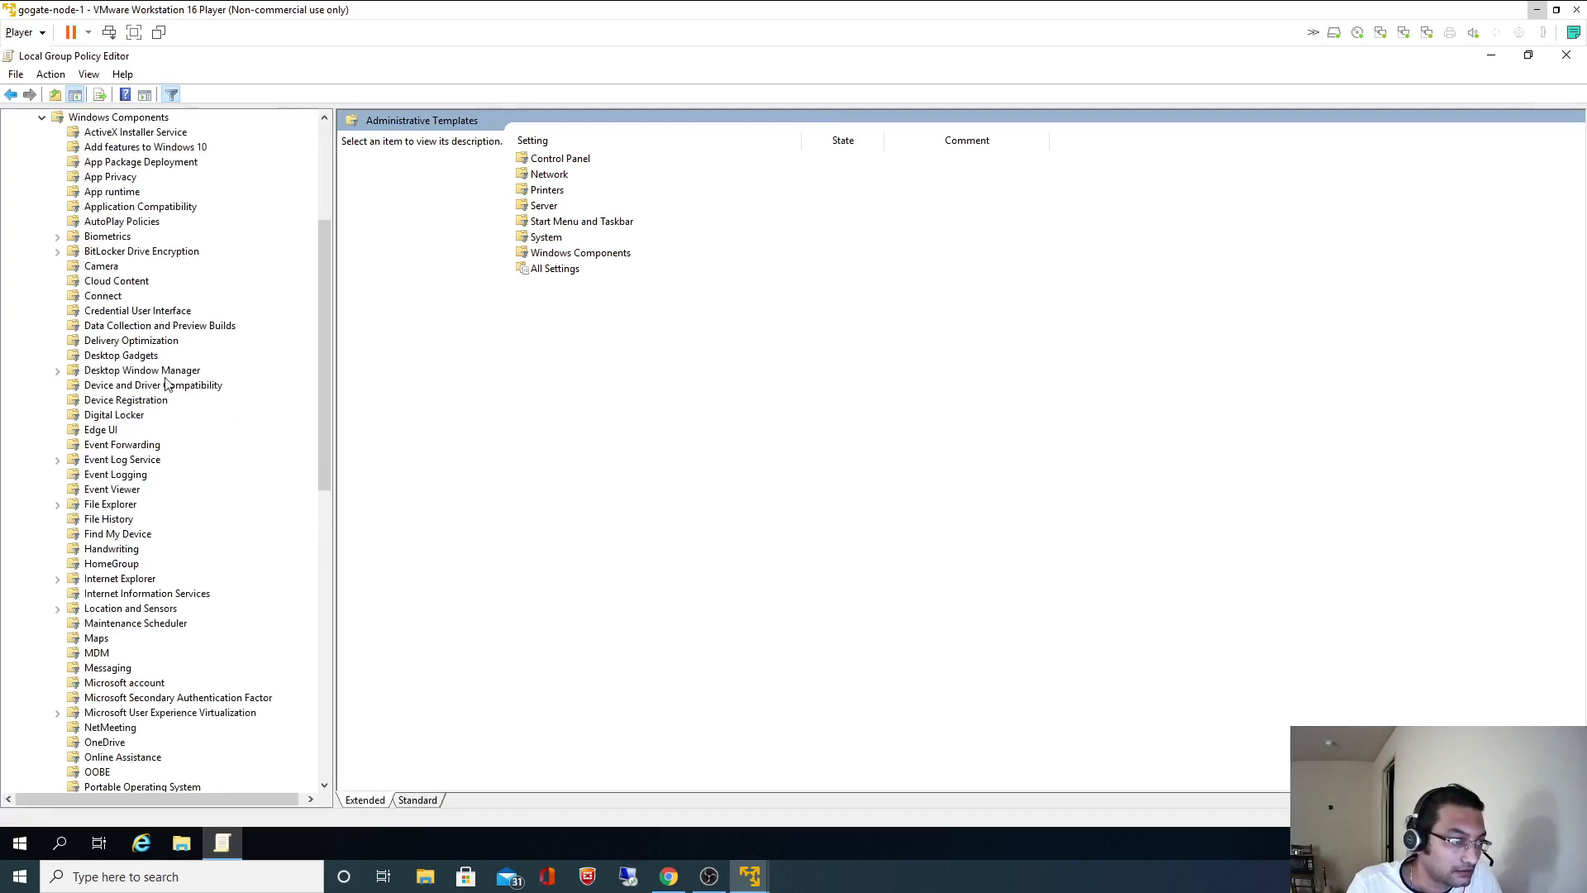
scroll(168, 384, down, 2)
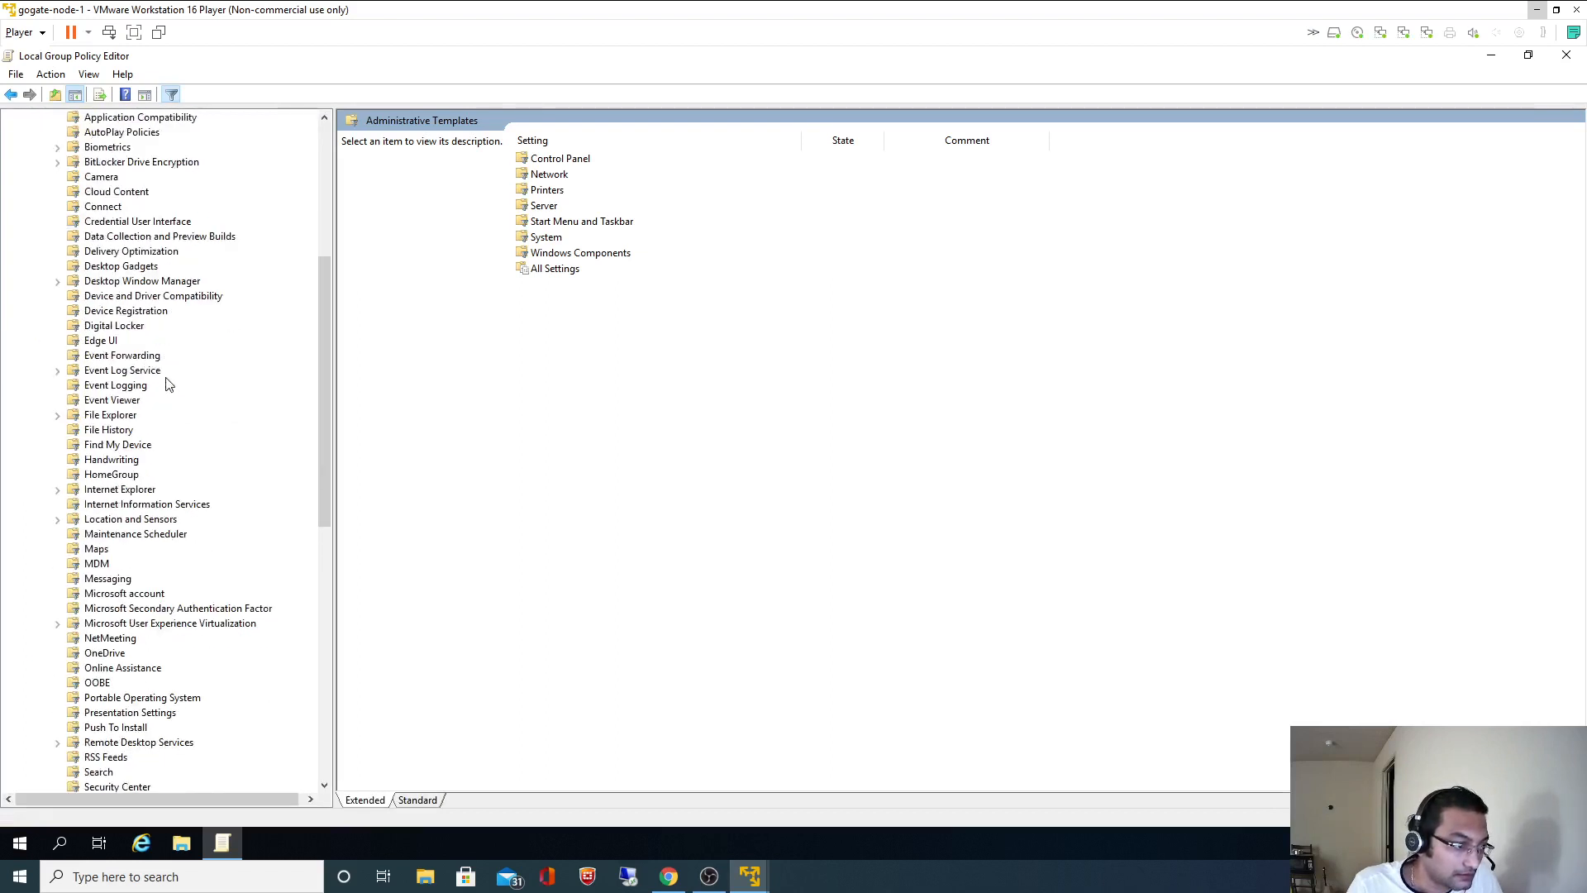
scroll(168, 384, up, 1)
scroll(168, 384, down, 2)
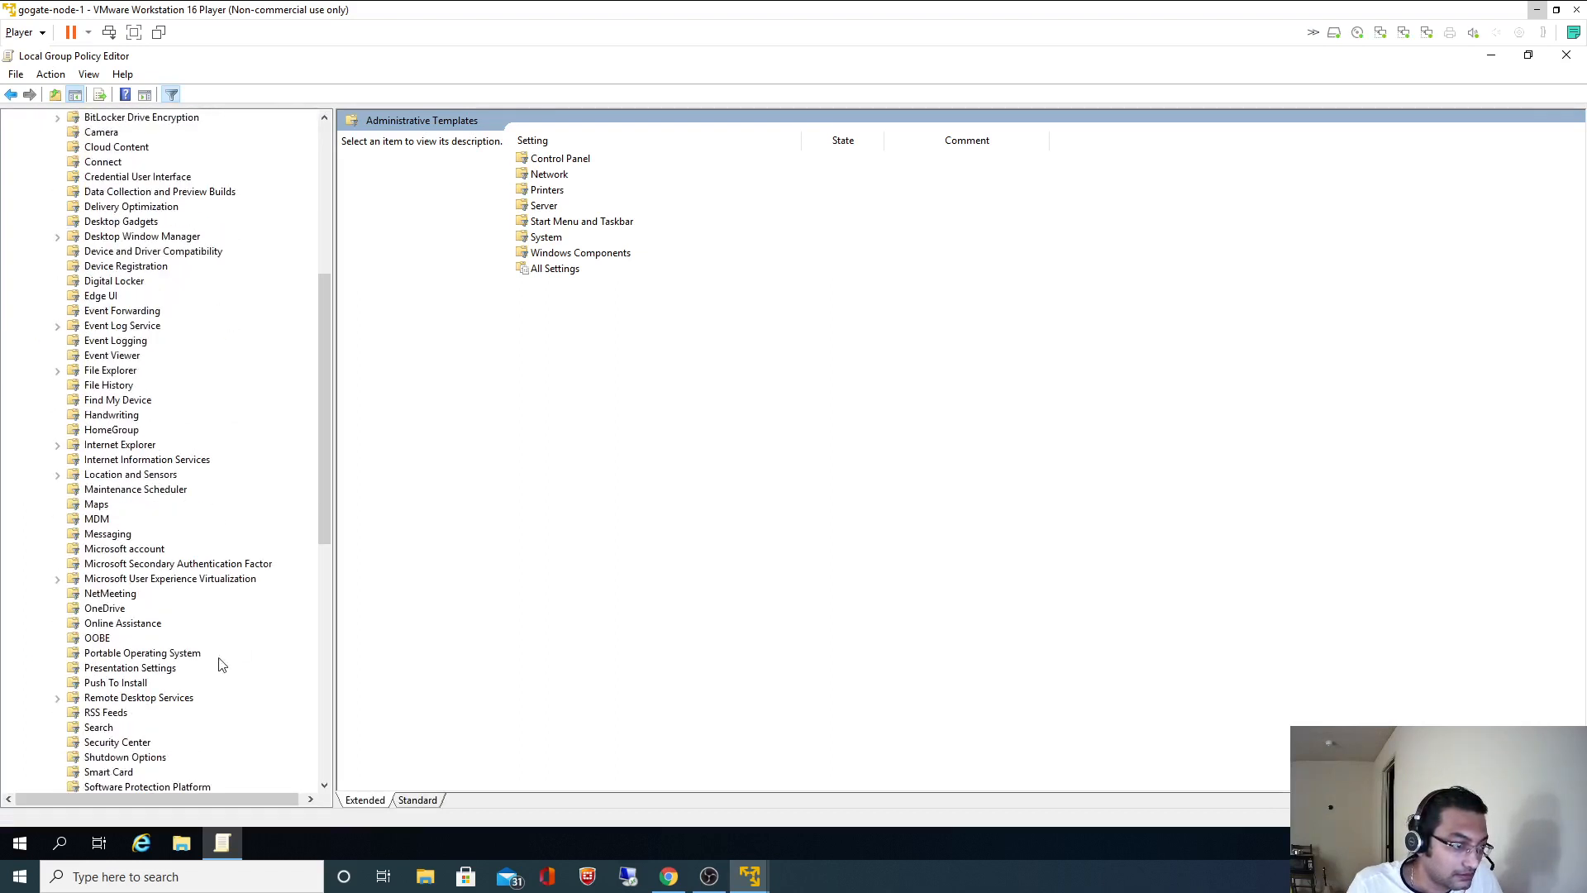
click(175, 565)
click(151, 549)
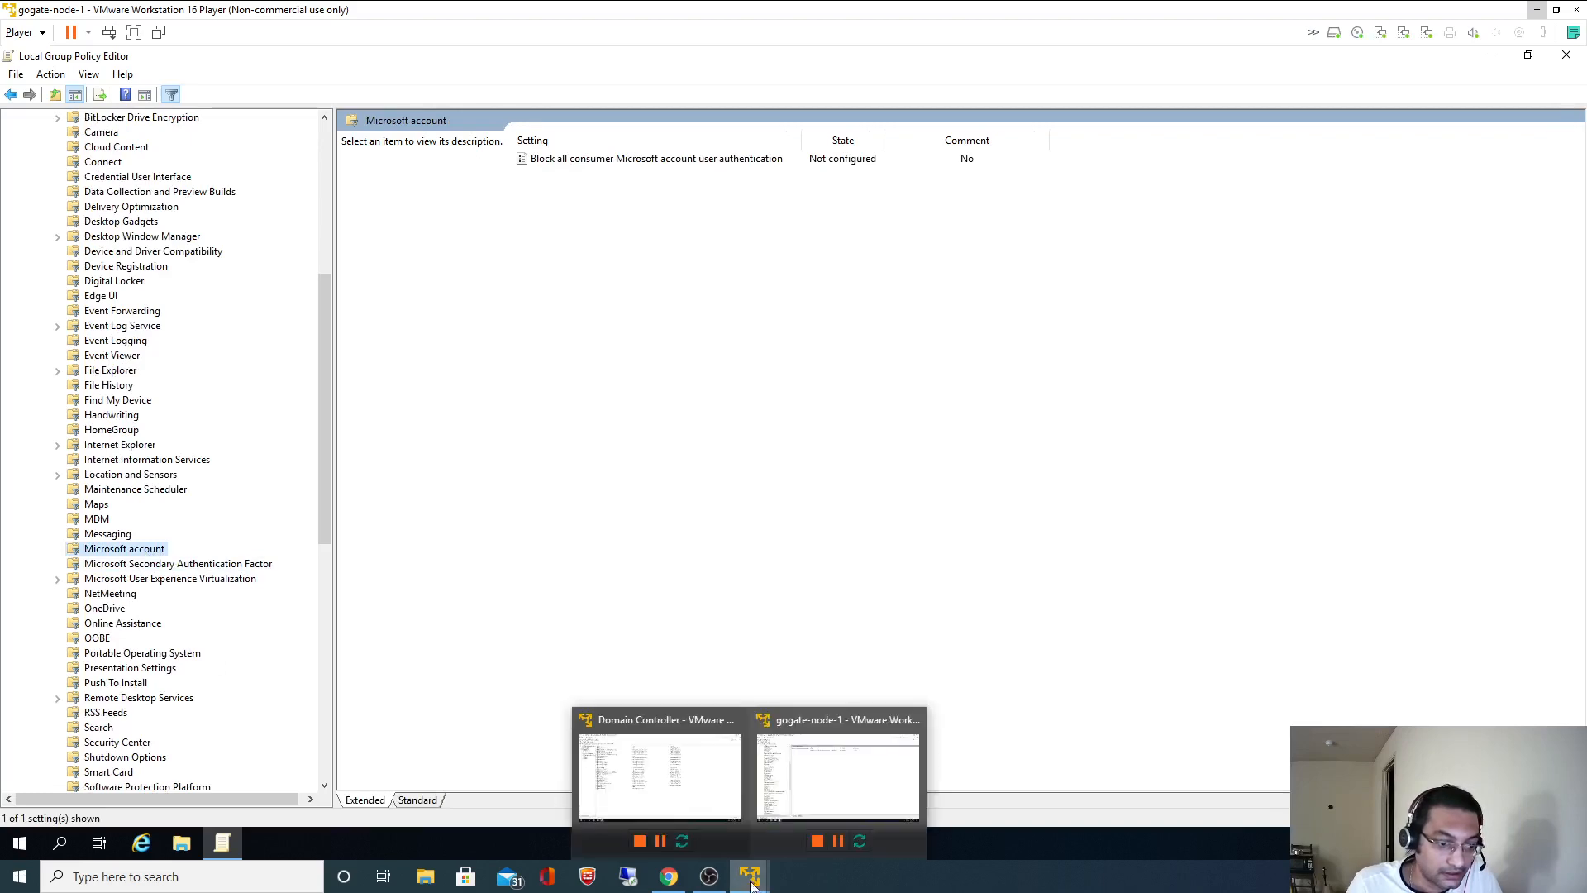
- Search 'Perform volume maintenance tasks' from the README in a new tab and glance at a Stack Exchange result
click(709, 877)
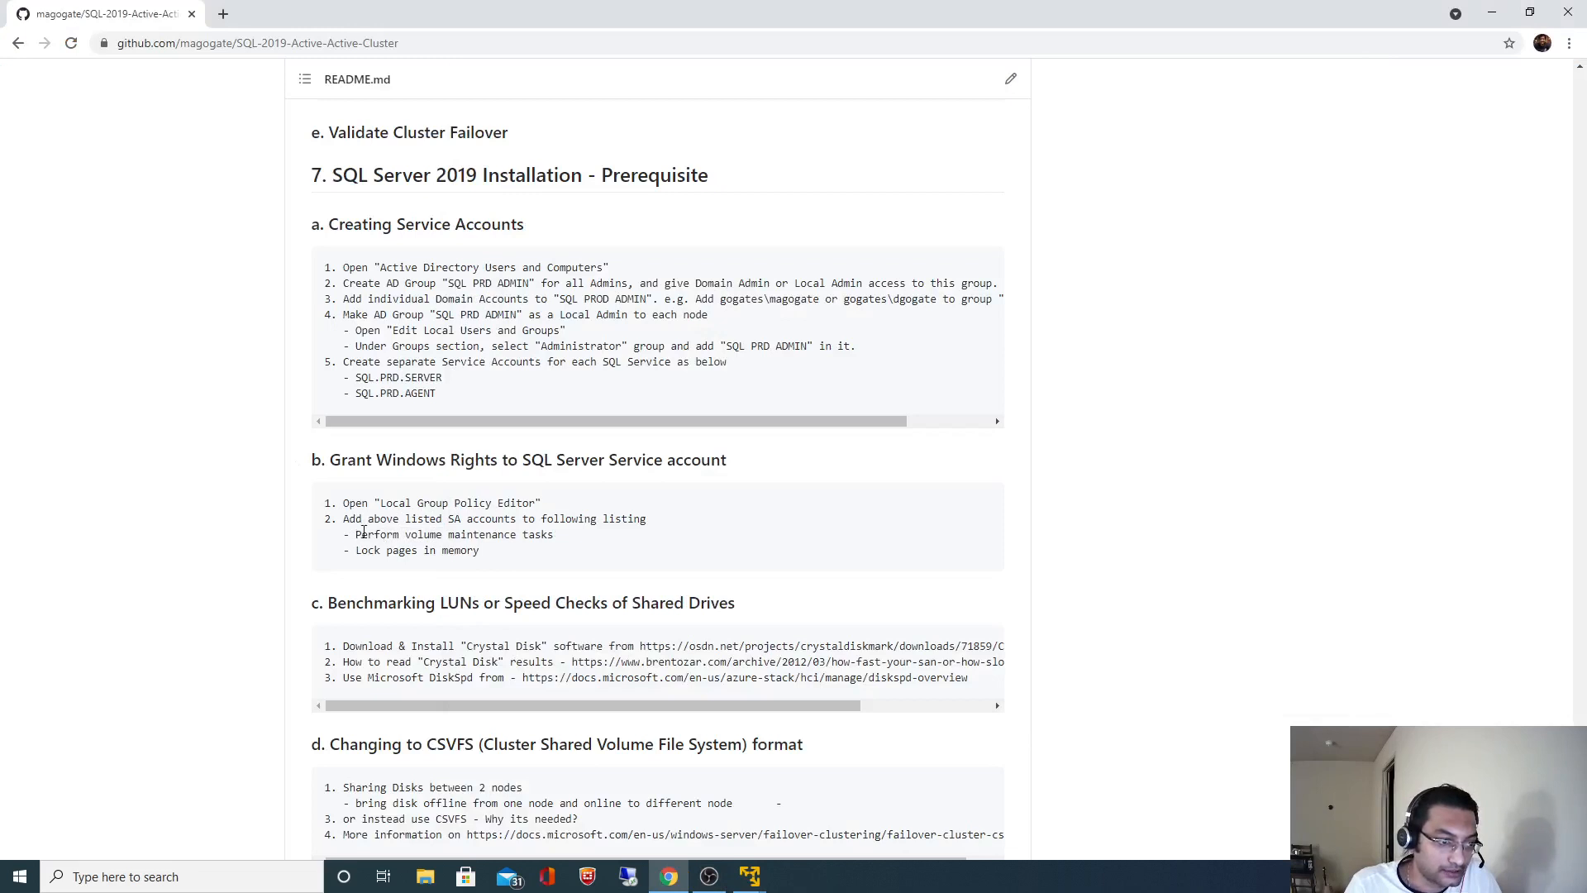
drag(356, 534, 576, 542)
key(ctrl+c)
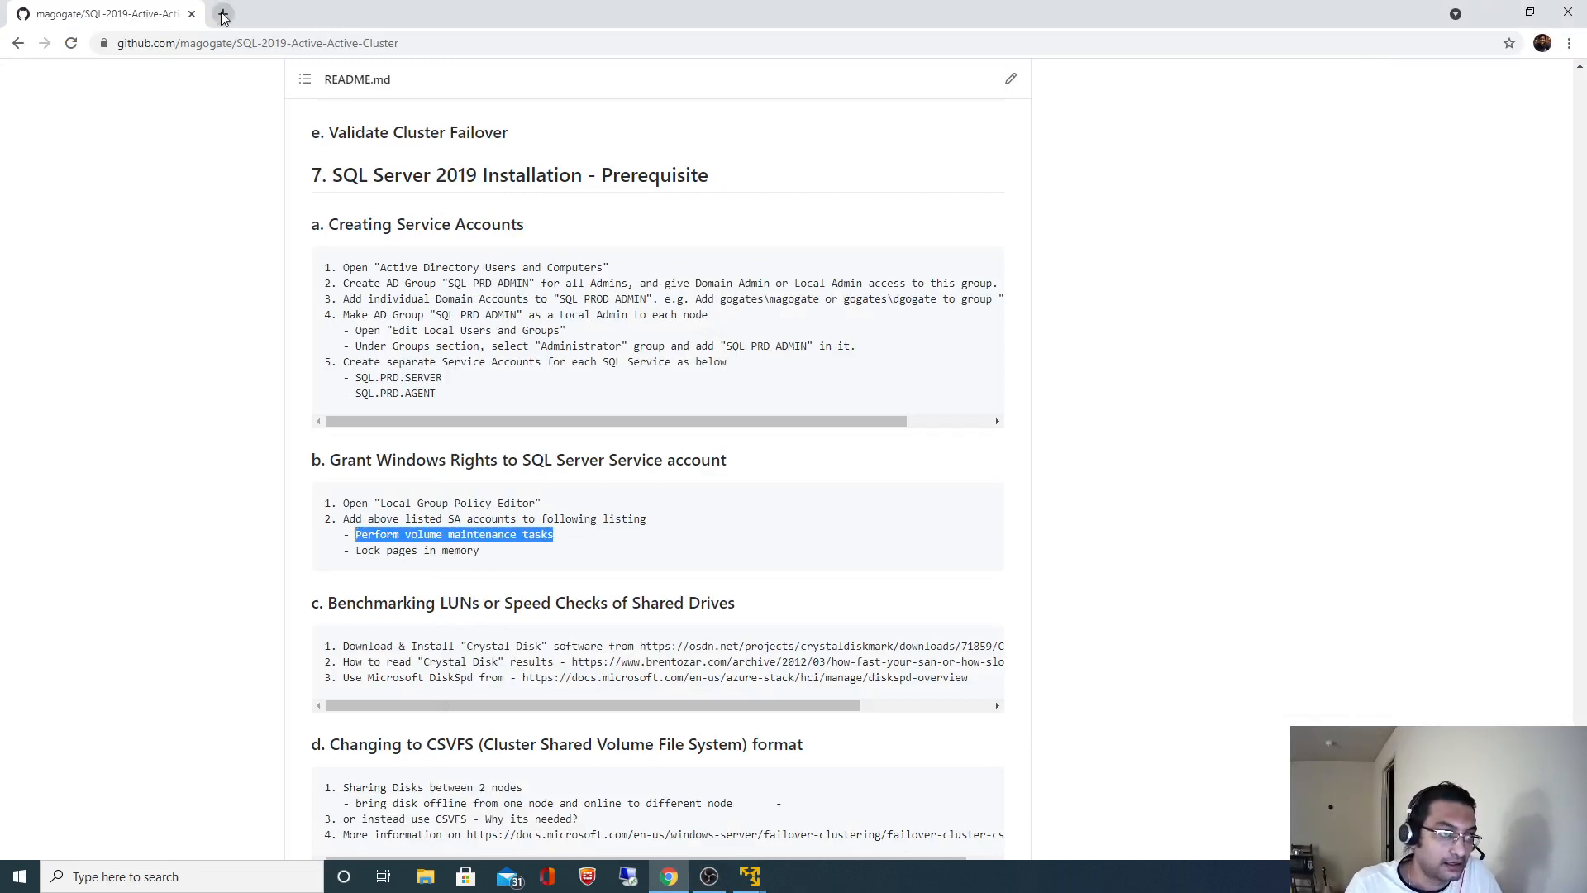
click(223, 14)
key(ctrl+v)
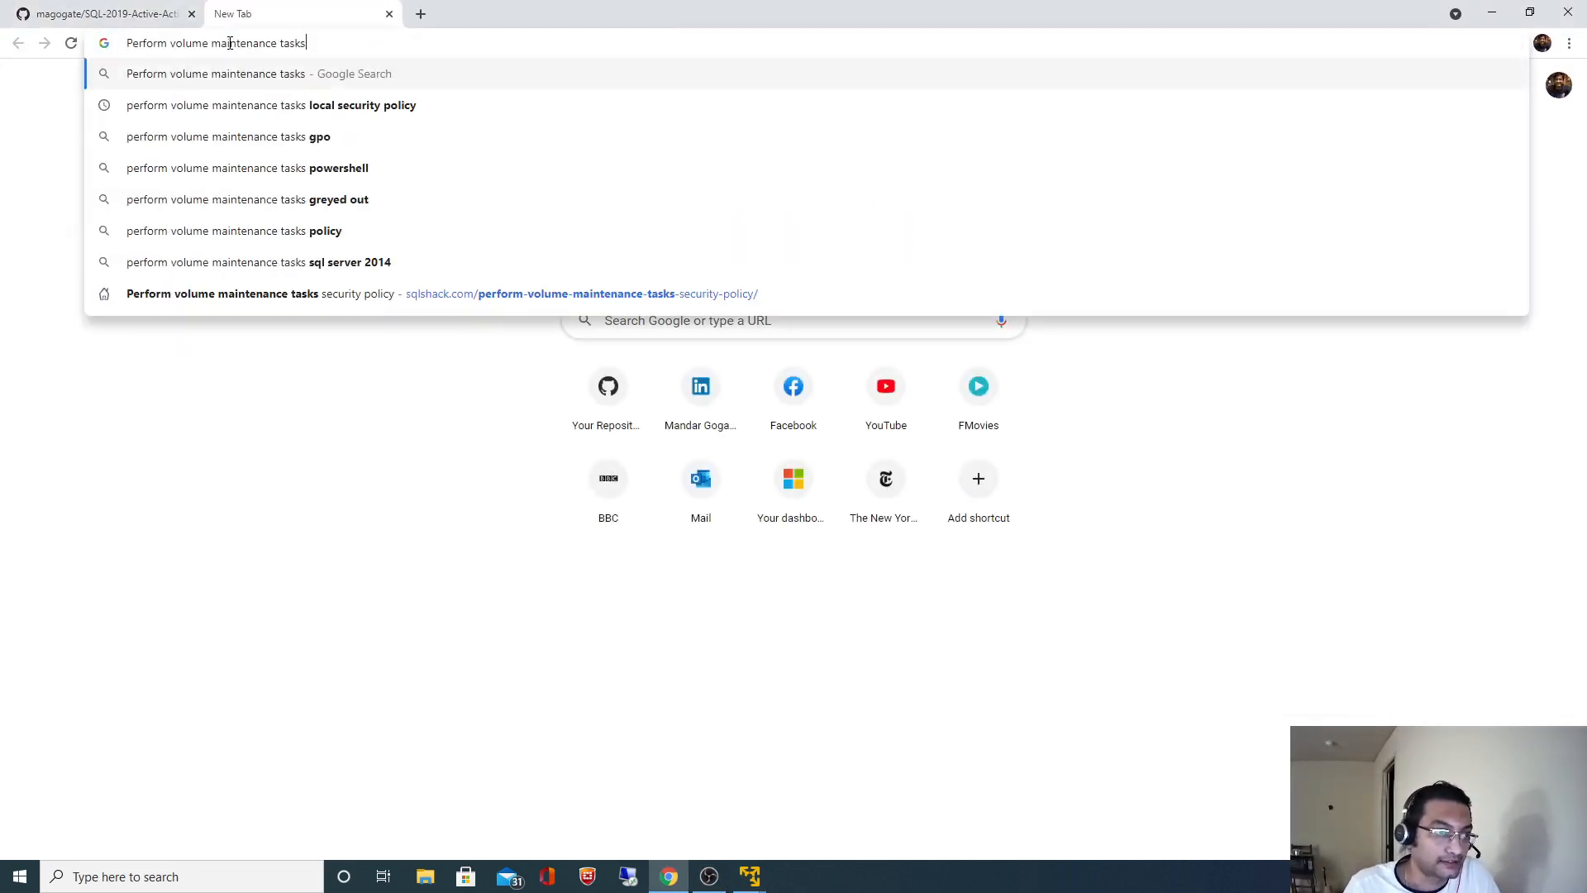
key(Return)
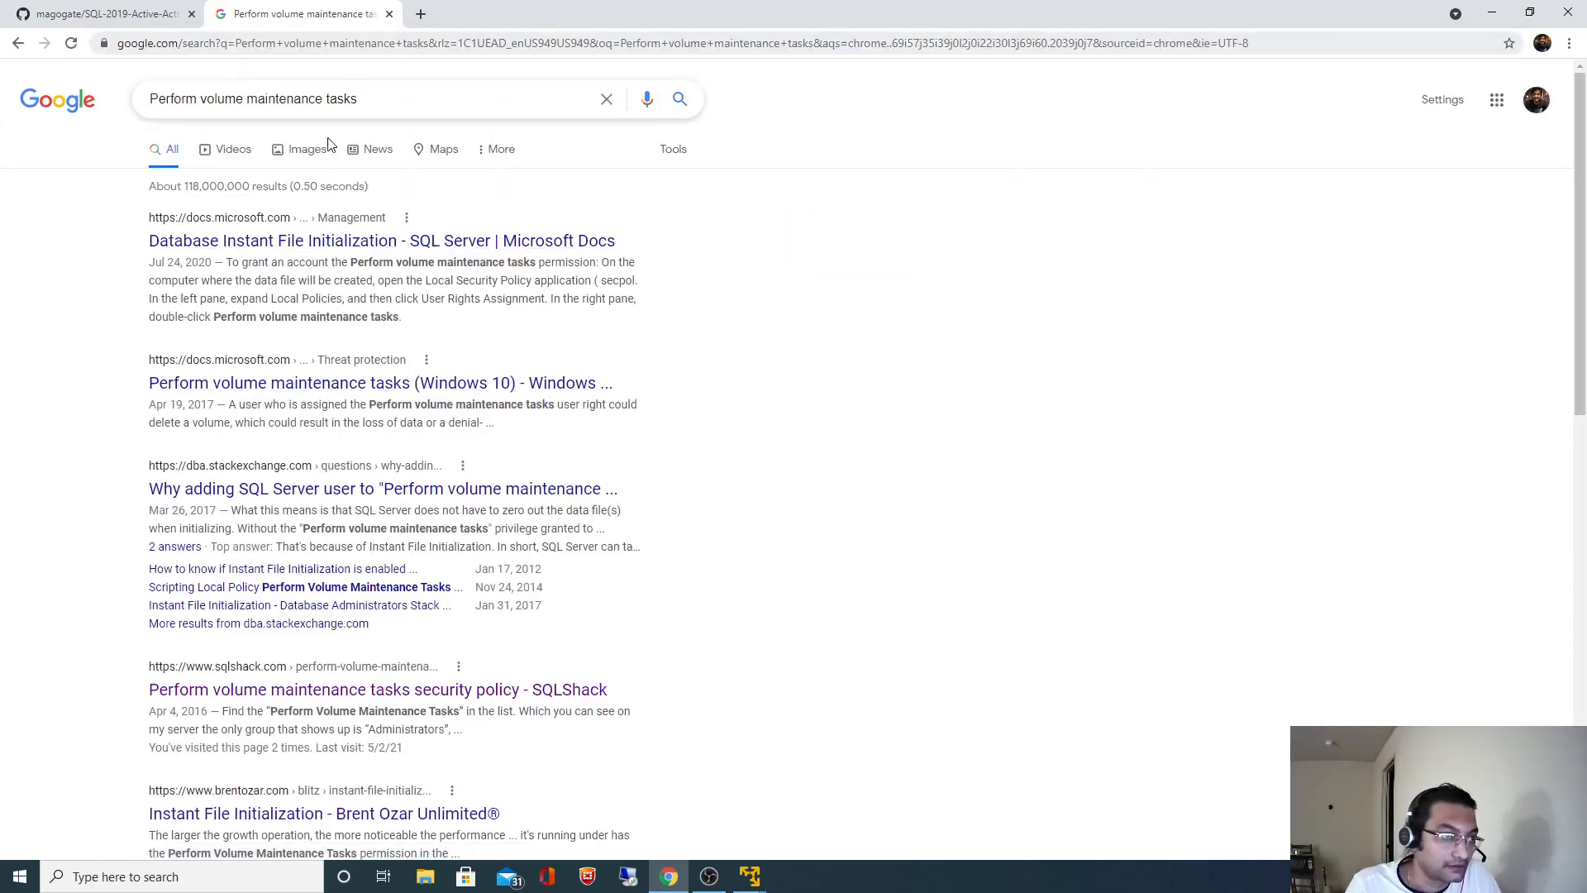
click(370, 495)
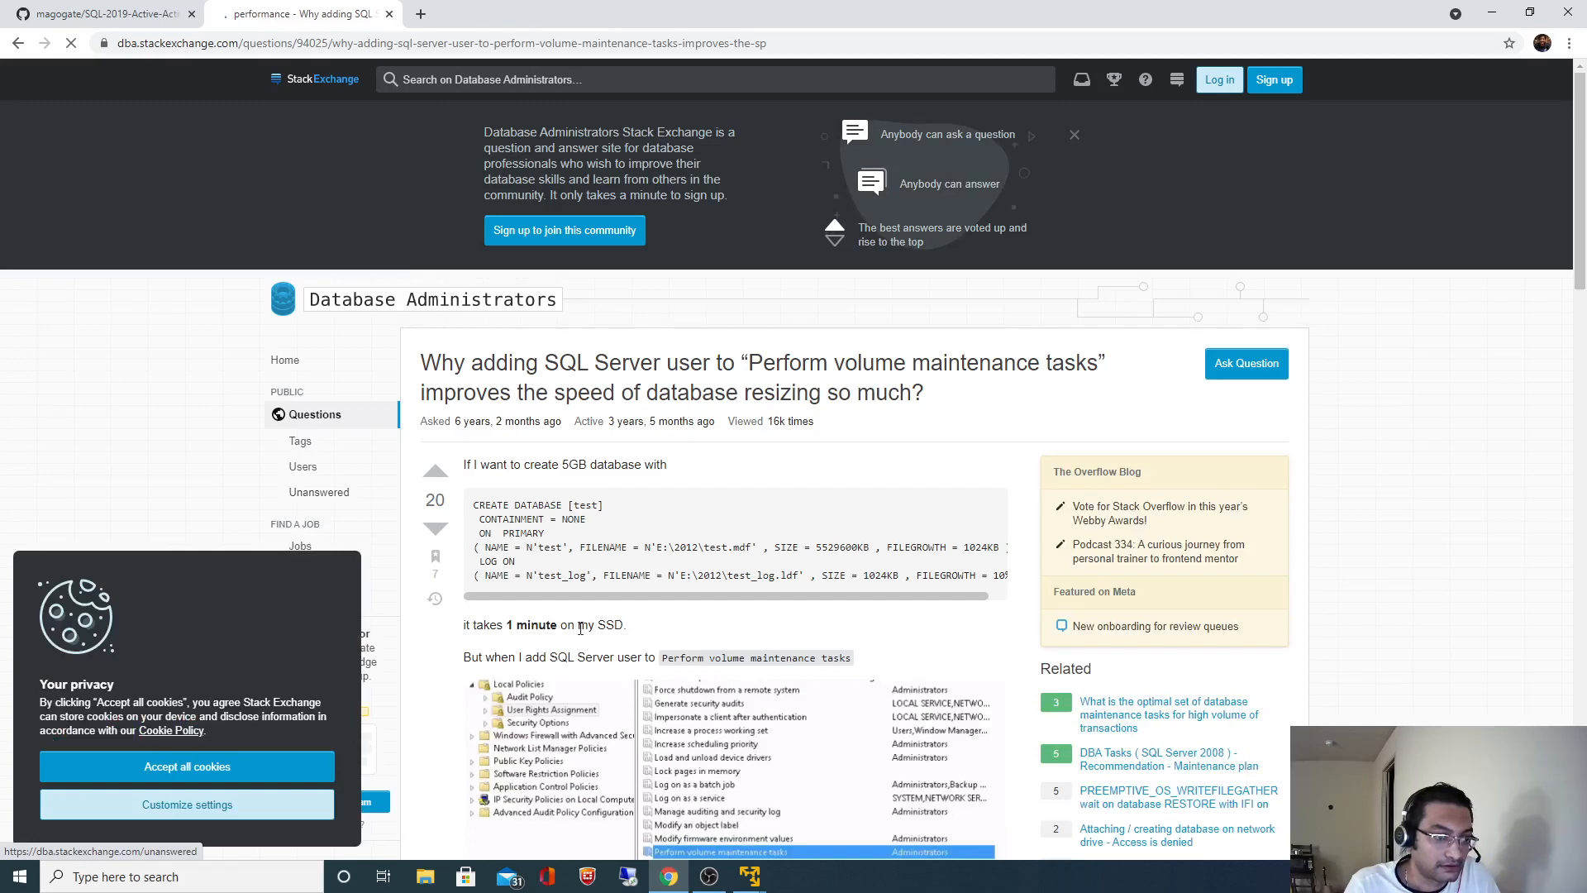
click(18, 43)
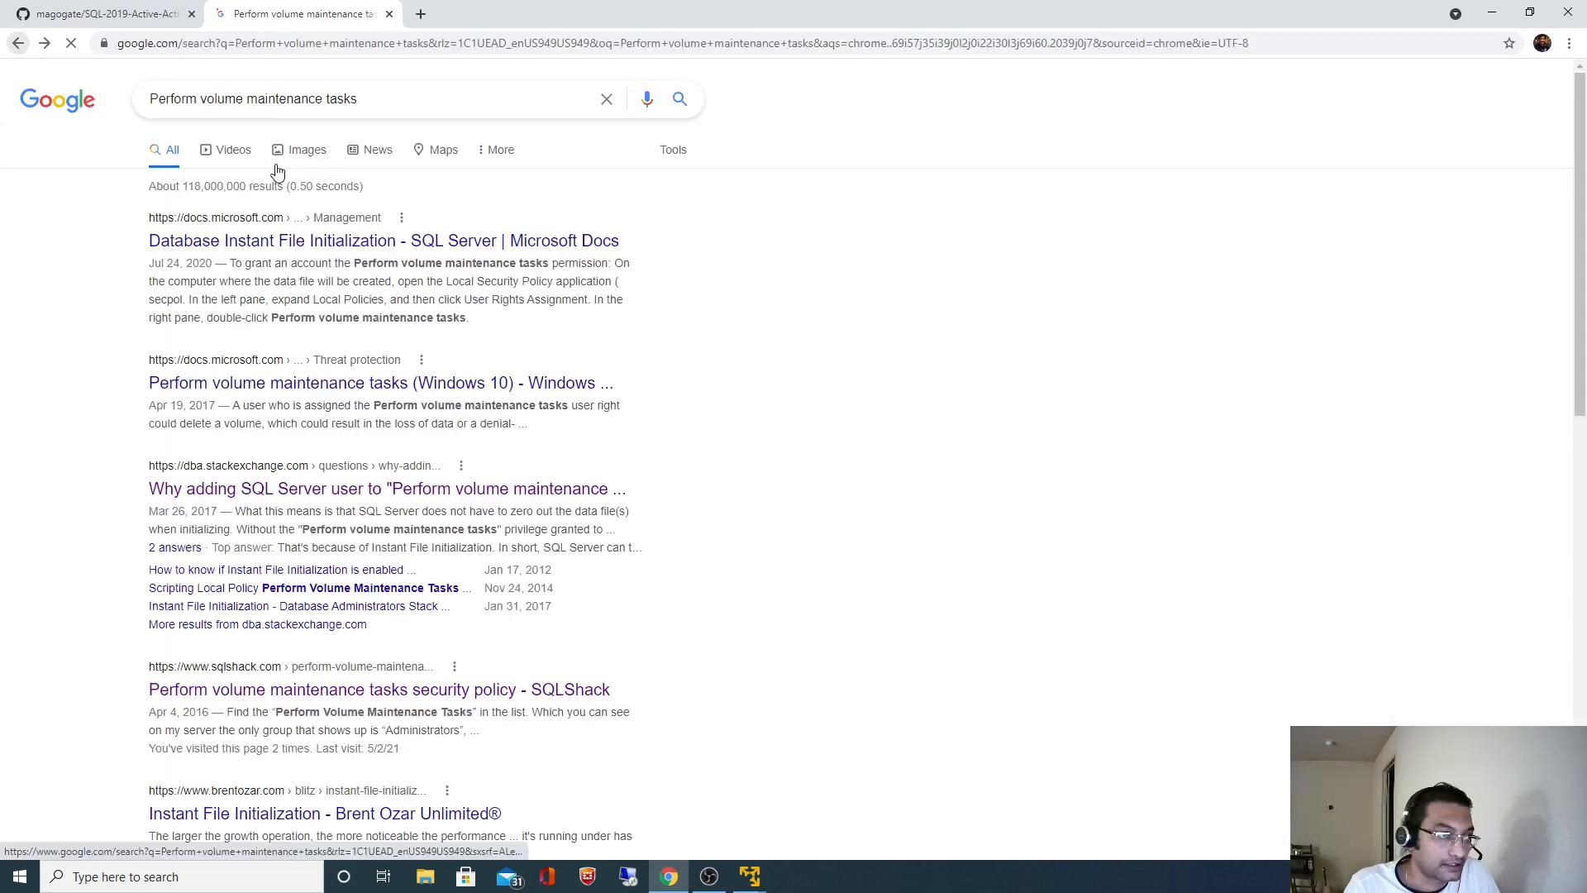
- Refine the search with local security policy and open the SQLShack article at its policy path
click(276, 49)
key(ctrl+v)
click(364, 137)
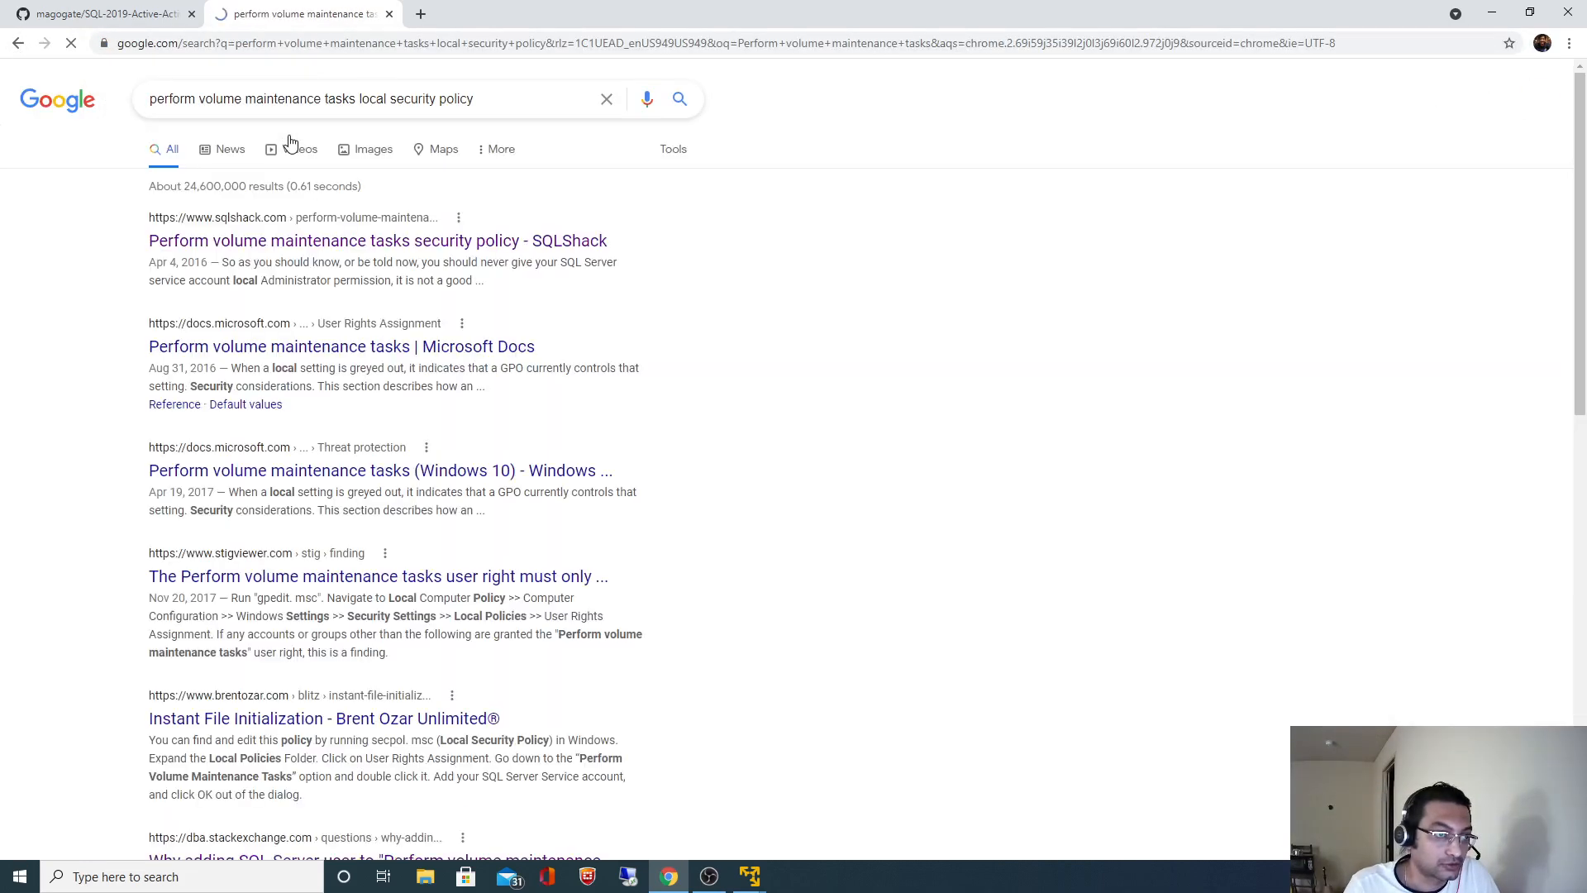
click(298, 251)
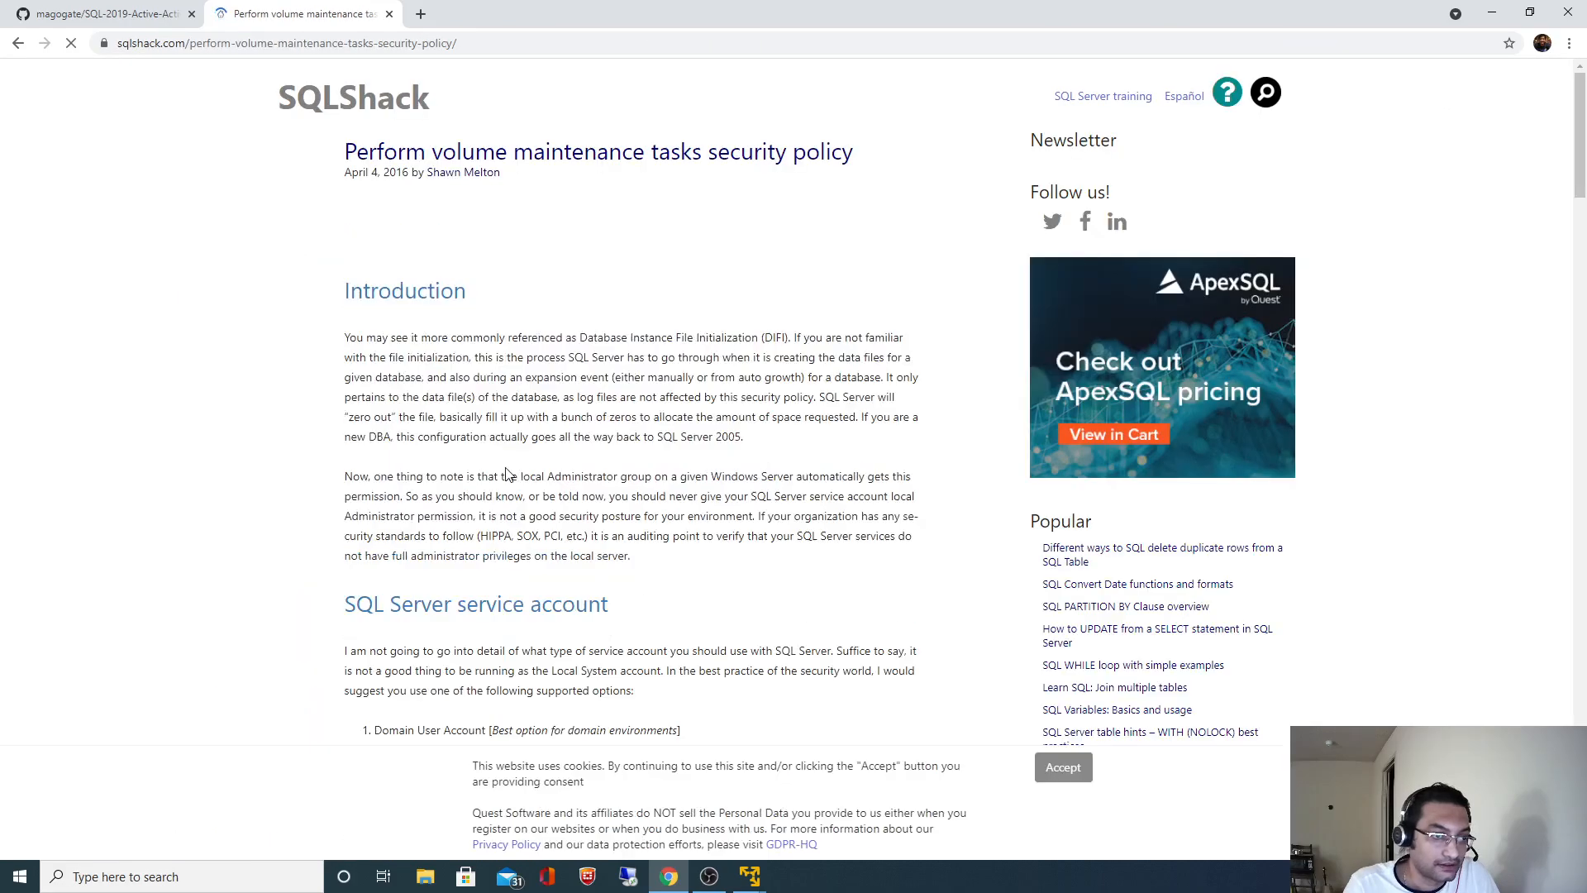
scroll(506, 470, down, 6)
scroll(506, 469, down, 5)
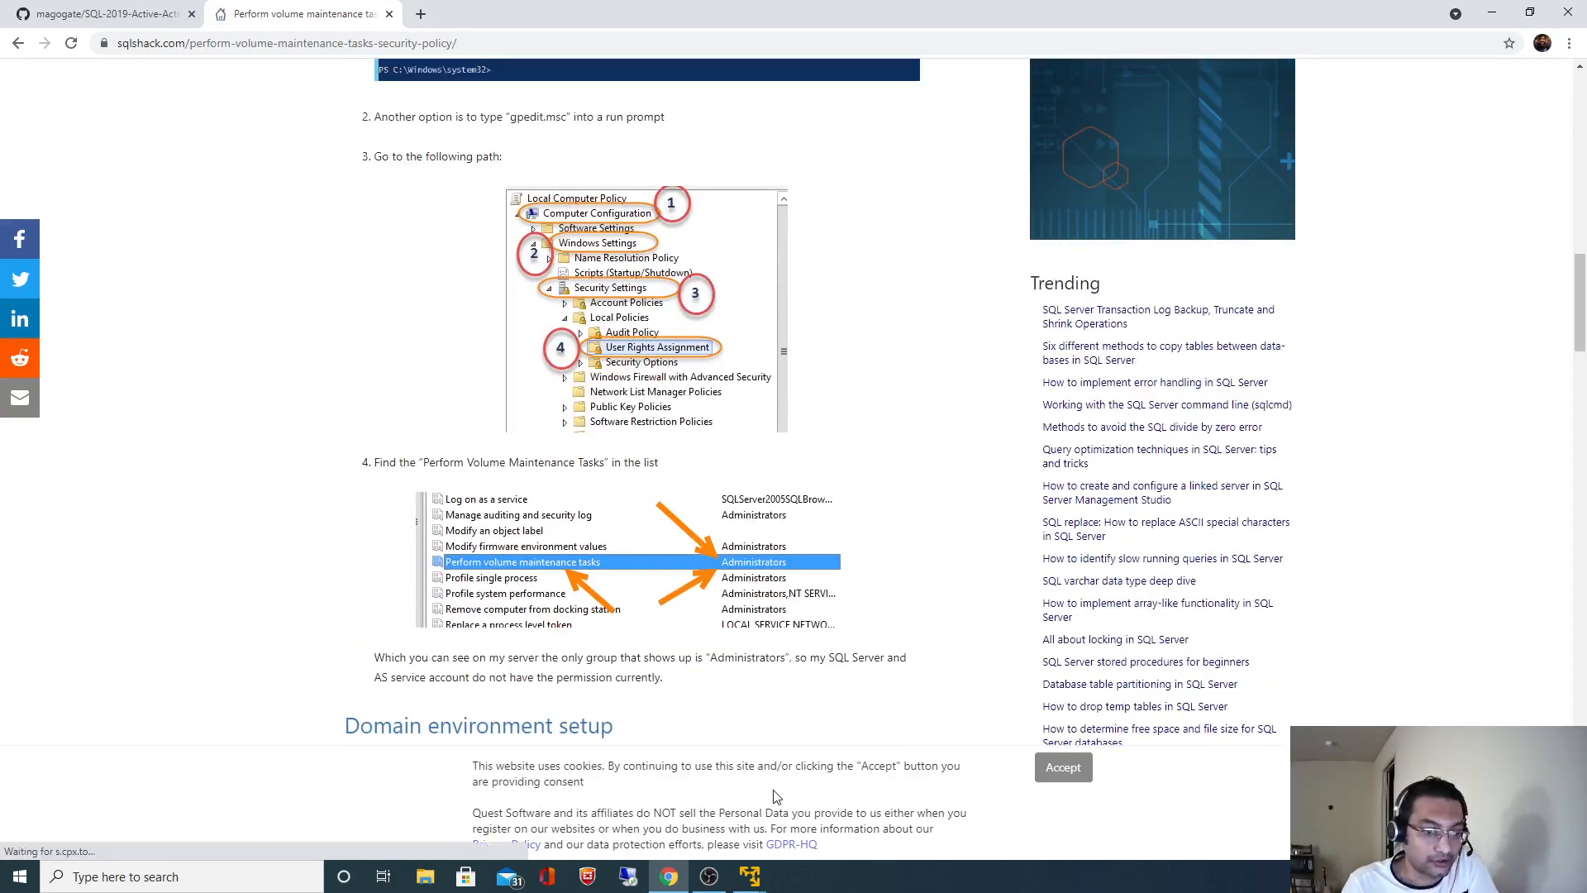
mouse_move(754, 882)
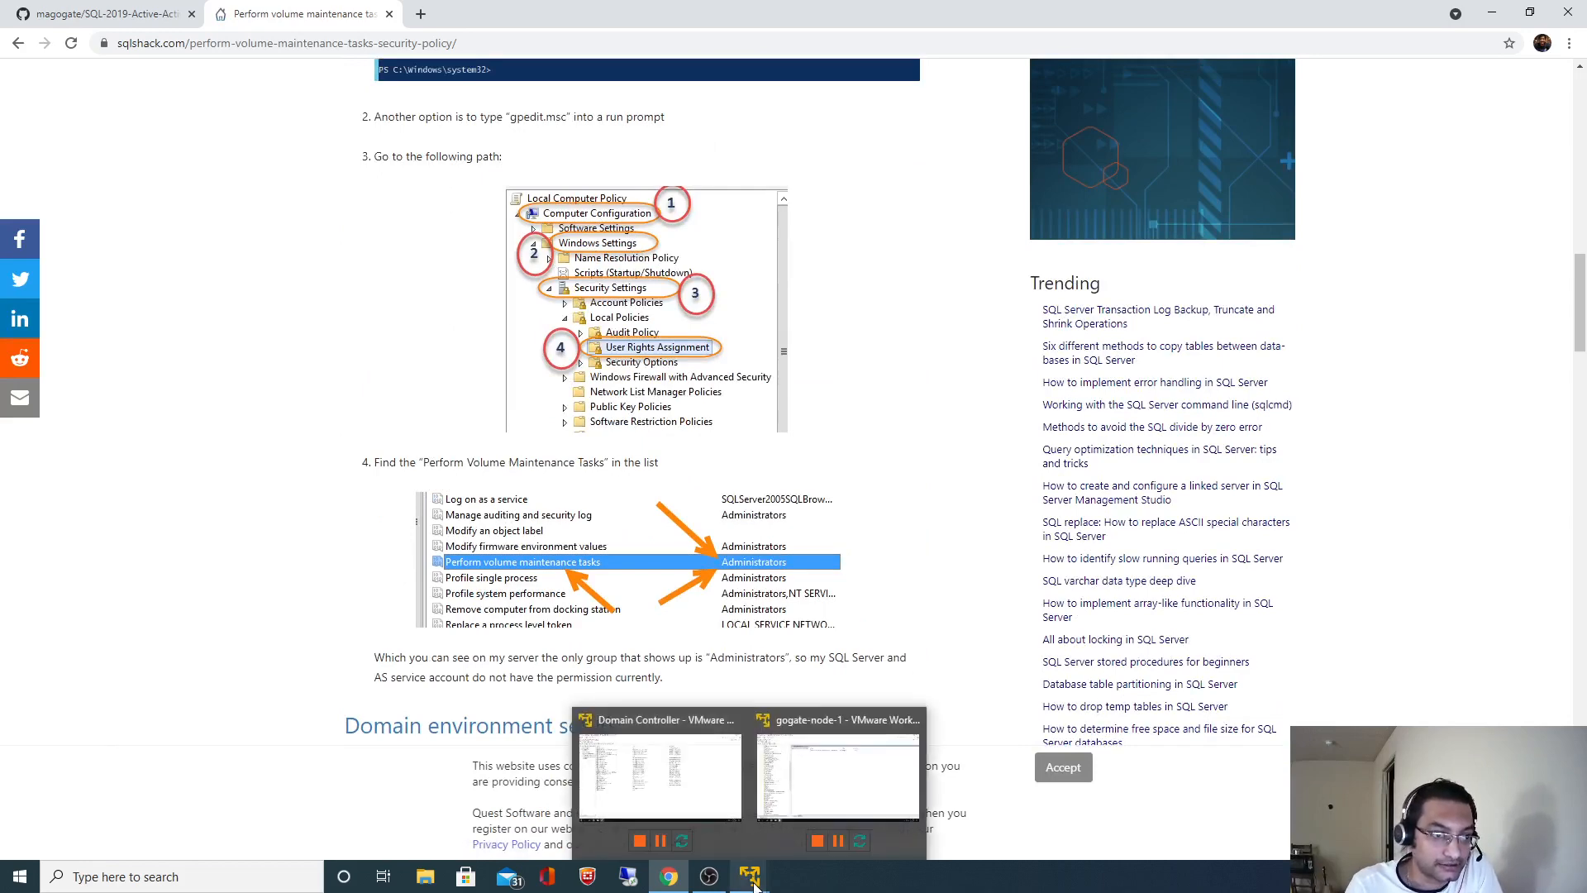
- Bring node-1's virtual machine window to the front and shrink it to sit over the article
click(810, 781)
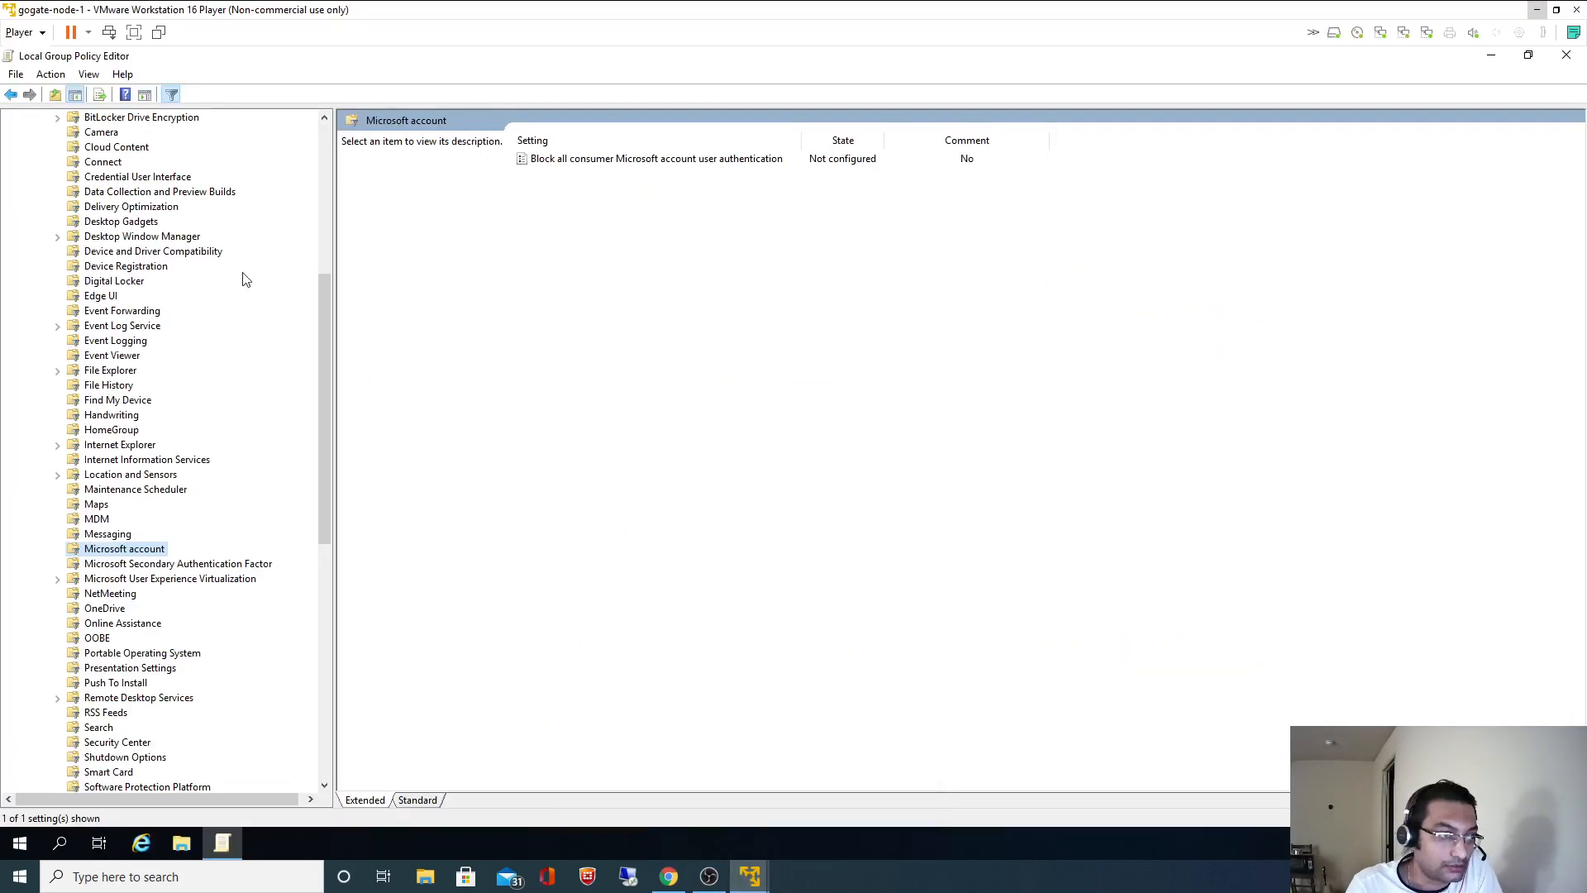
drag(321, 378, 321, 211)
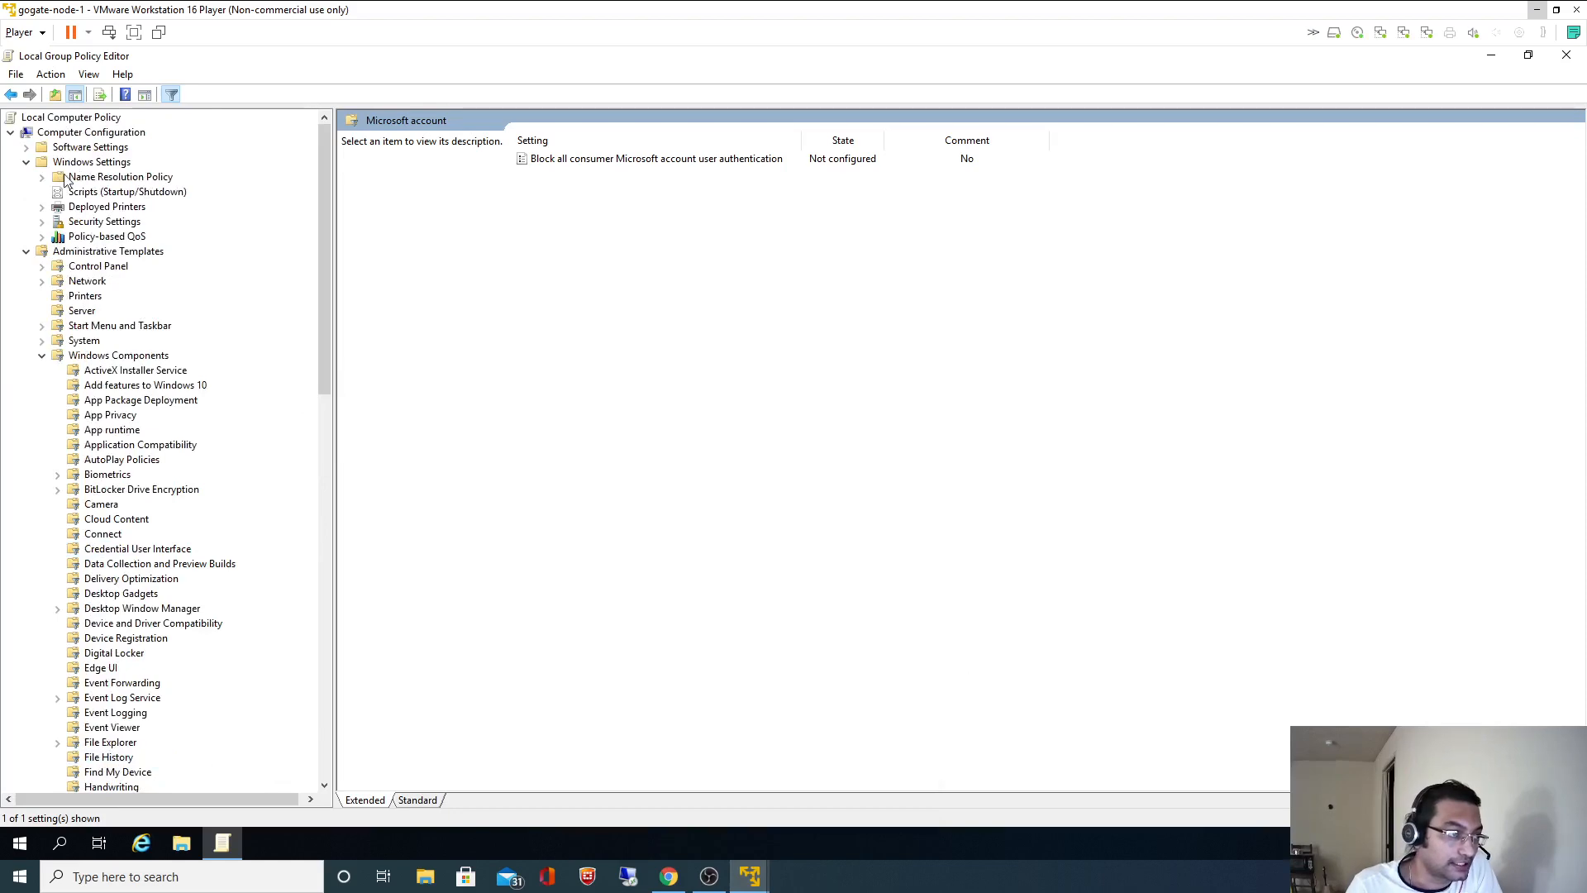
drag(372, 15, 1054, 86)
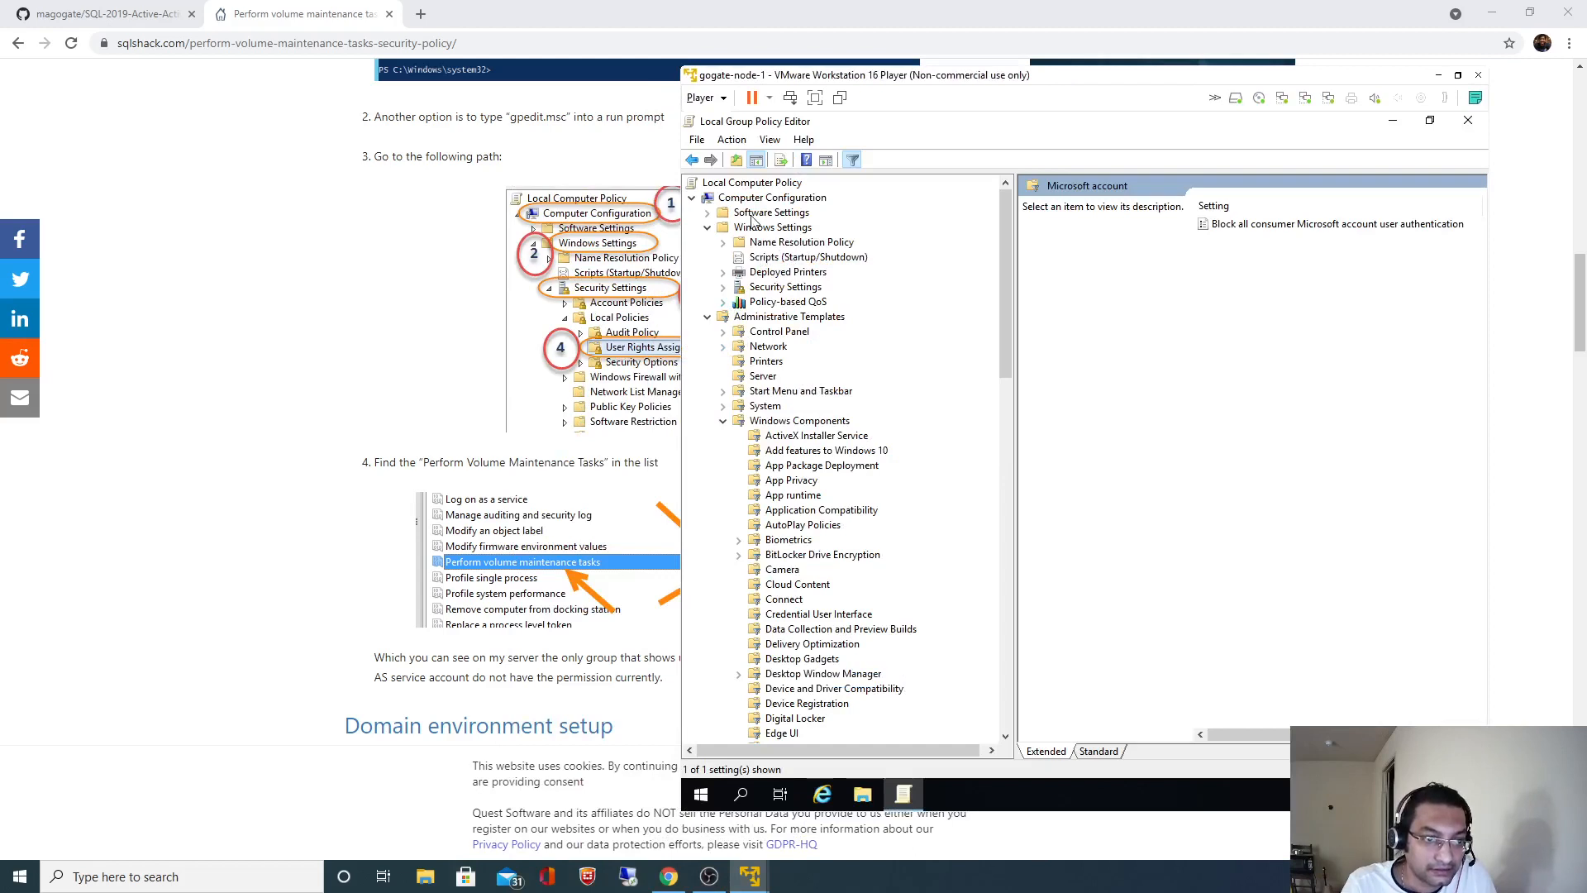
- Show User Rights Assignment under Security Settings > Local Policies in the Group Policy Editor
click(707, 318)
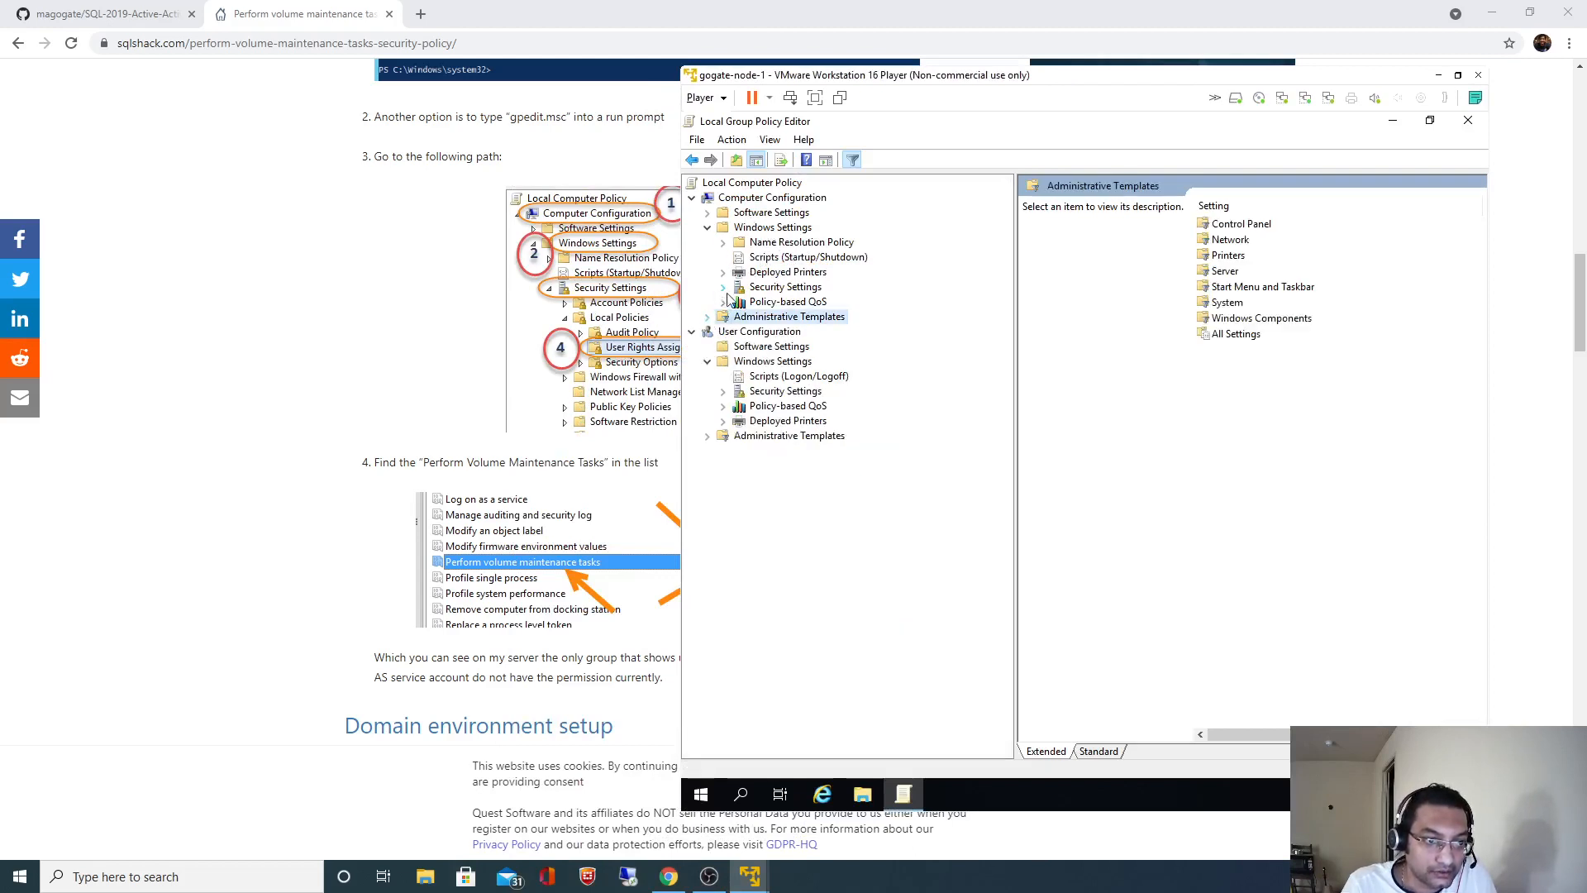
click(723, 288)
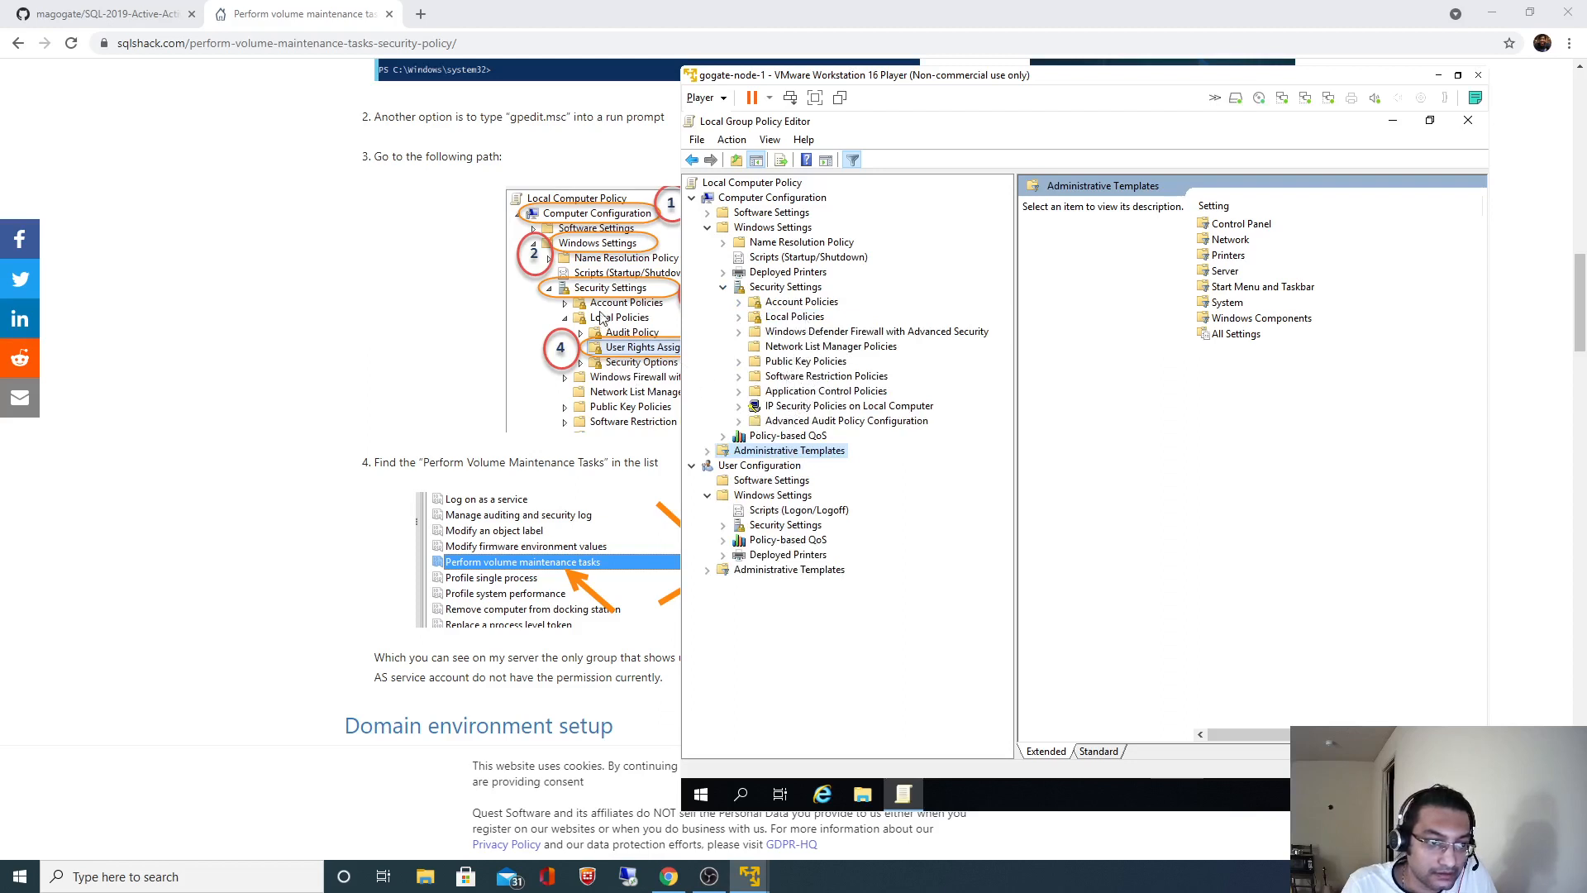
click(789, 319)
click(738, 316)
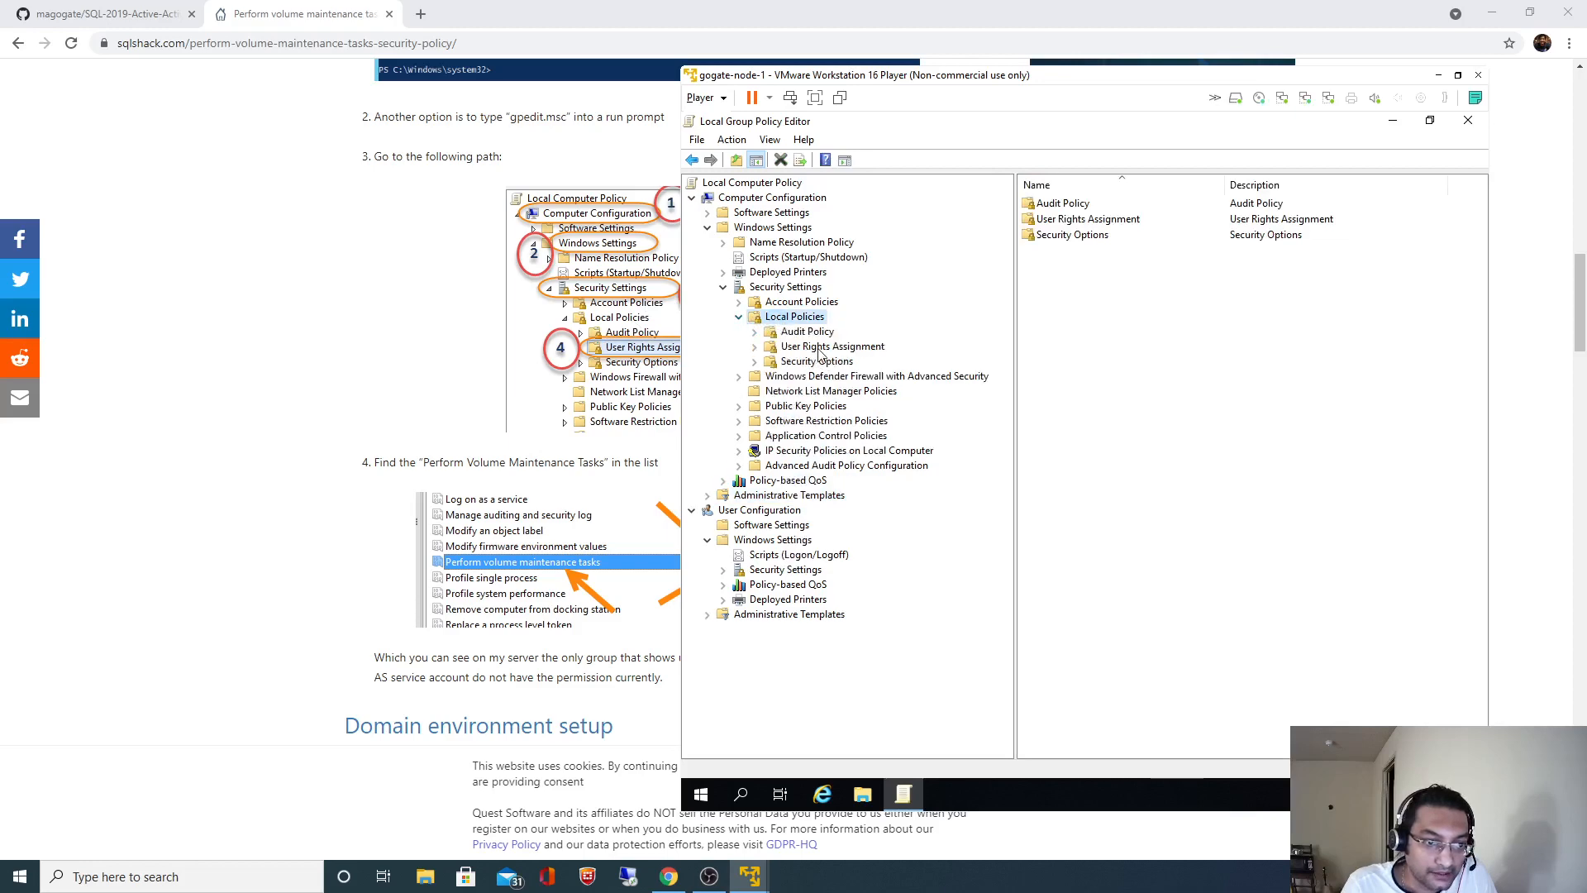
click(812, 349)
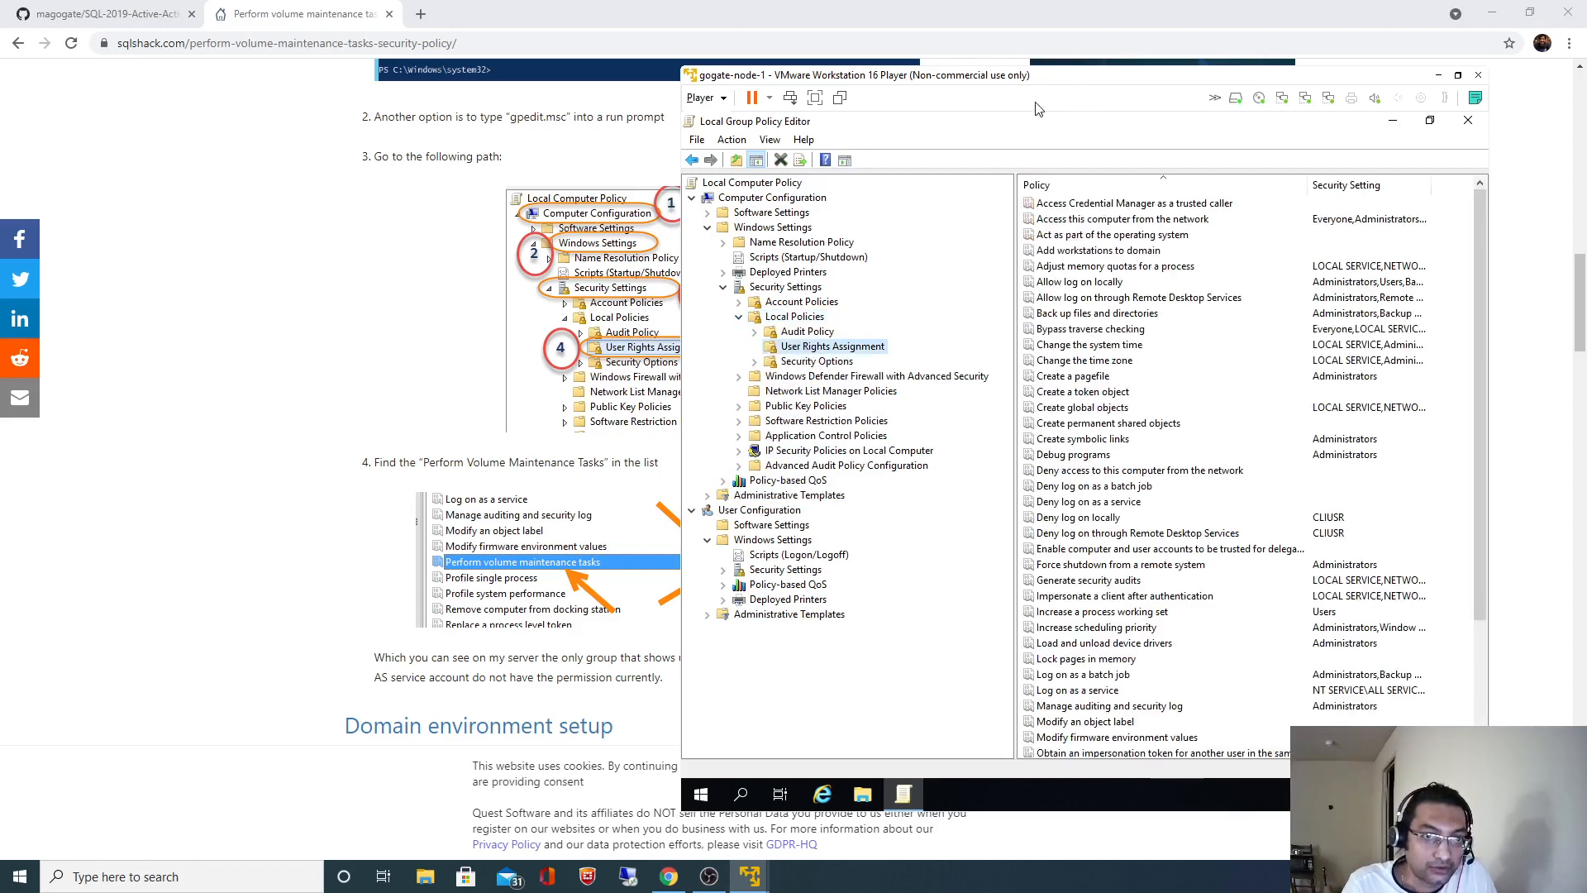
- Check the article's steps, then move the VM window further left, focused on the rights list
click(291, 544)
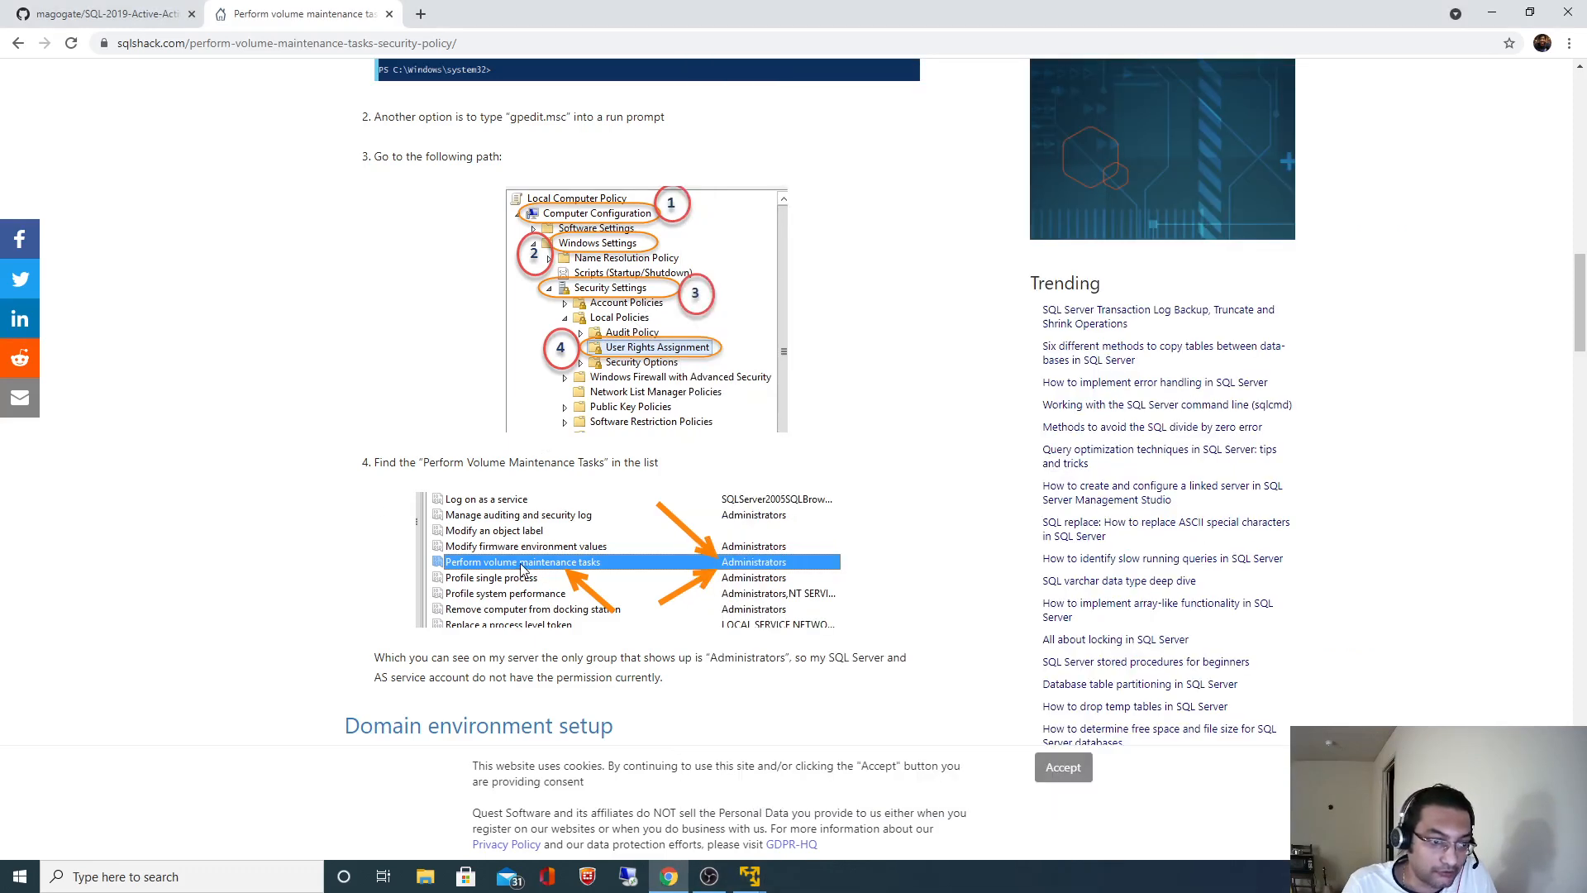
key(alt+Tab)
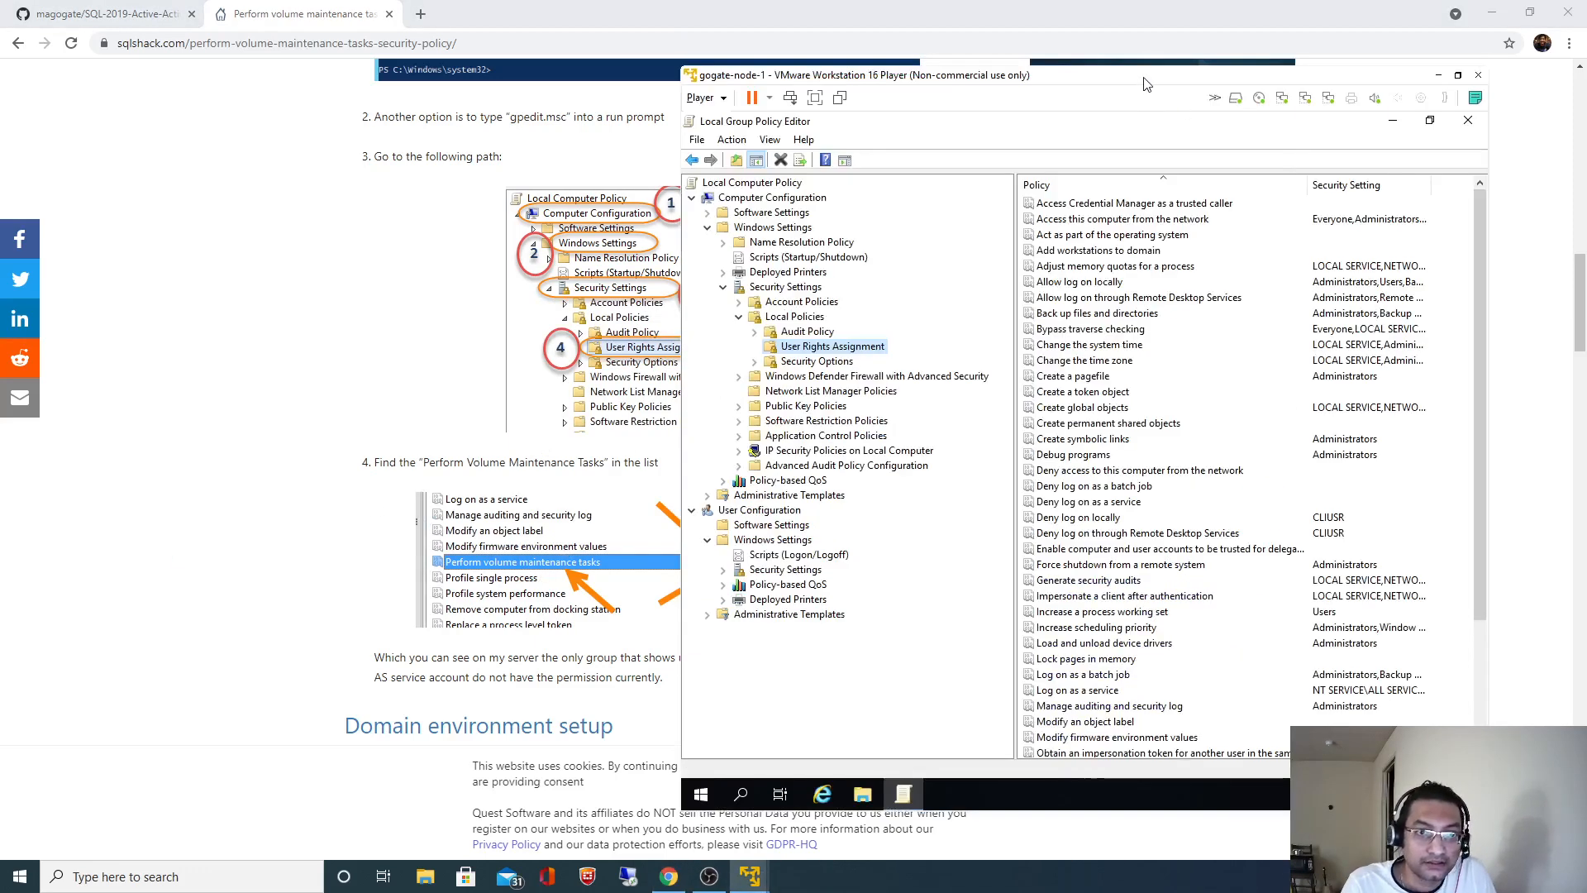
drag(1144, 85, 671, 74)
click(614, 321)
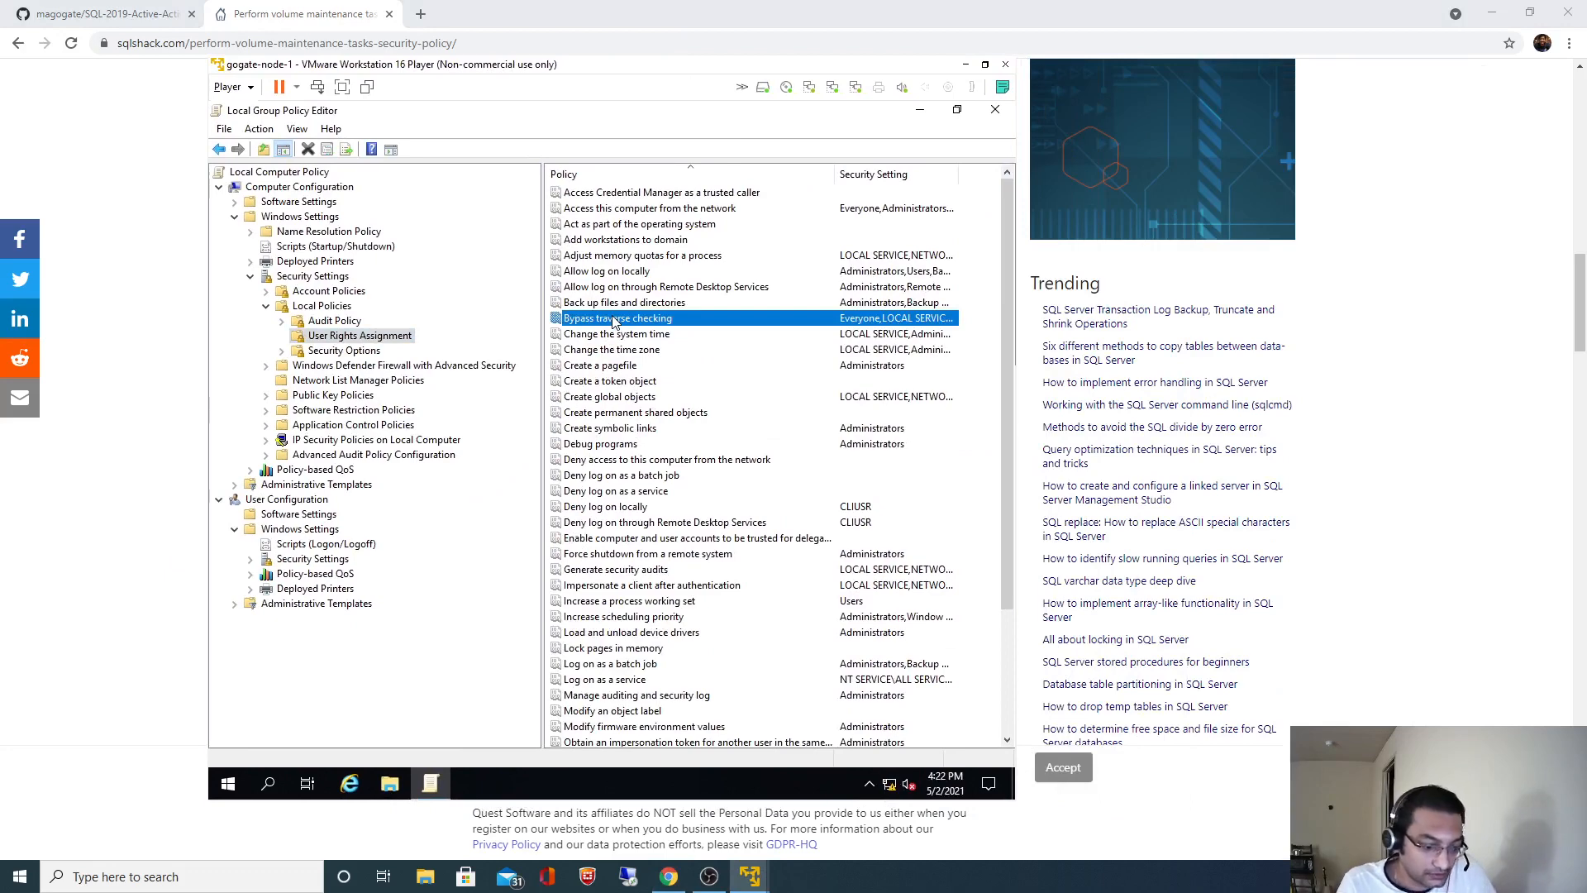
- Open the Perform volume maintenance tasks properties and start adding a user or group
key(p)
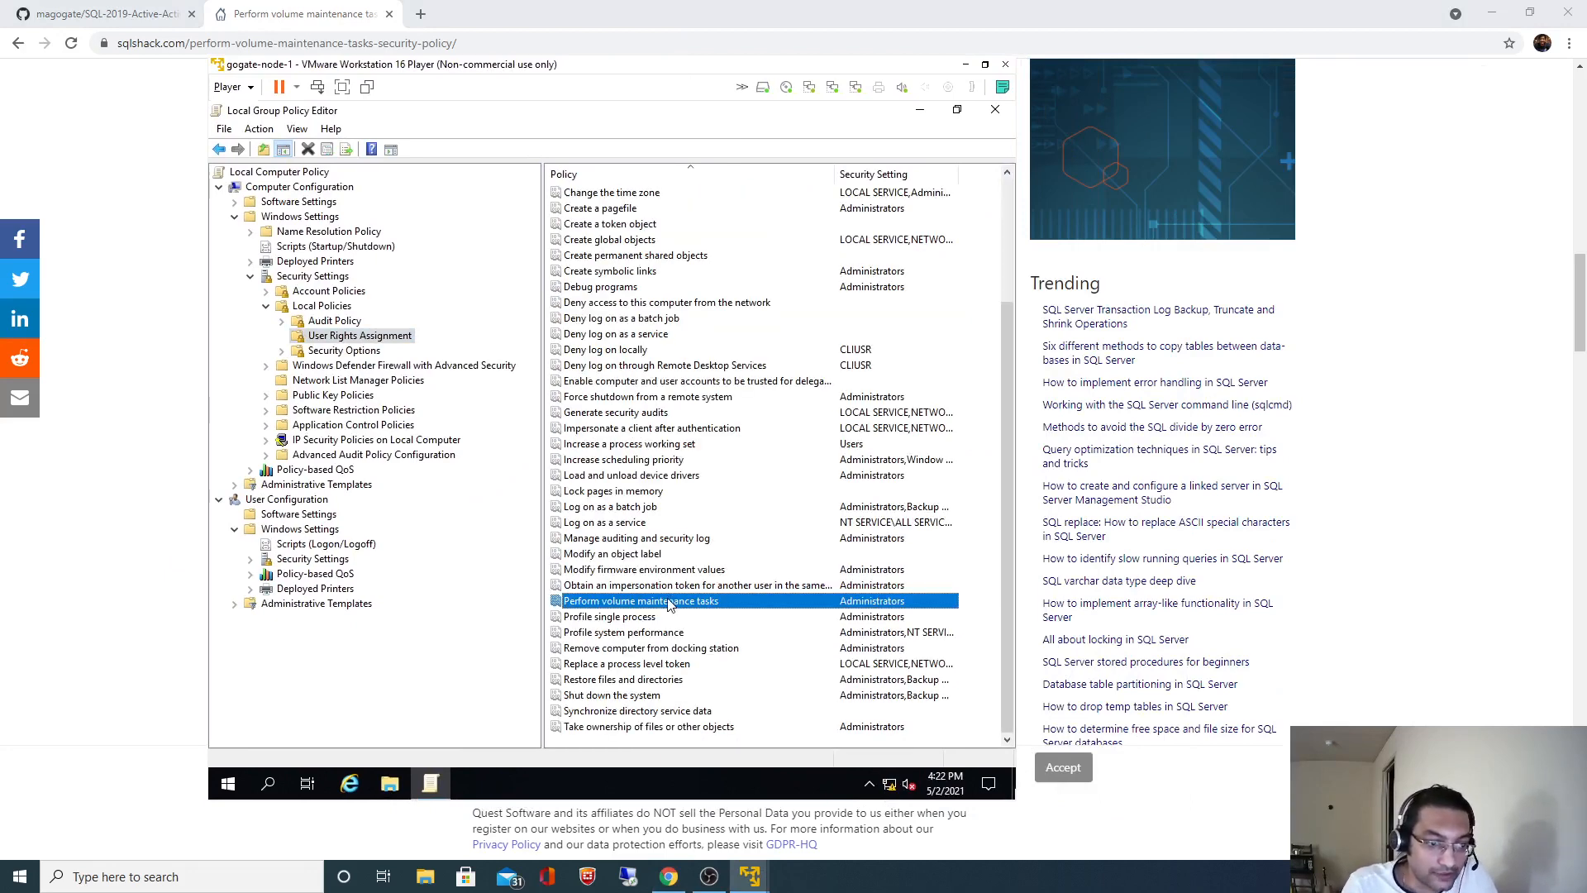
right_click(669, 604)
click(705, 609)
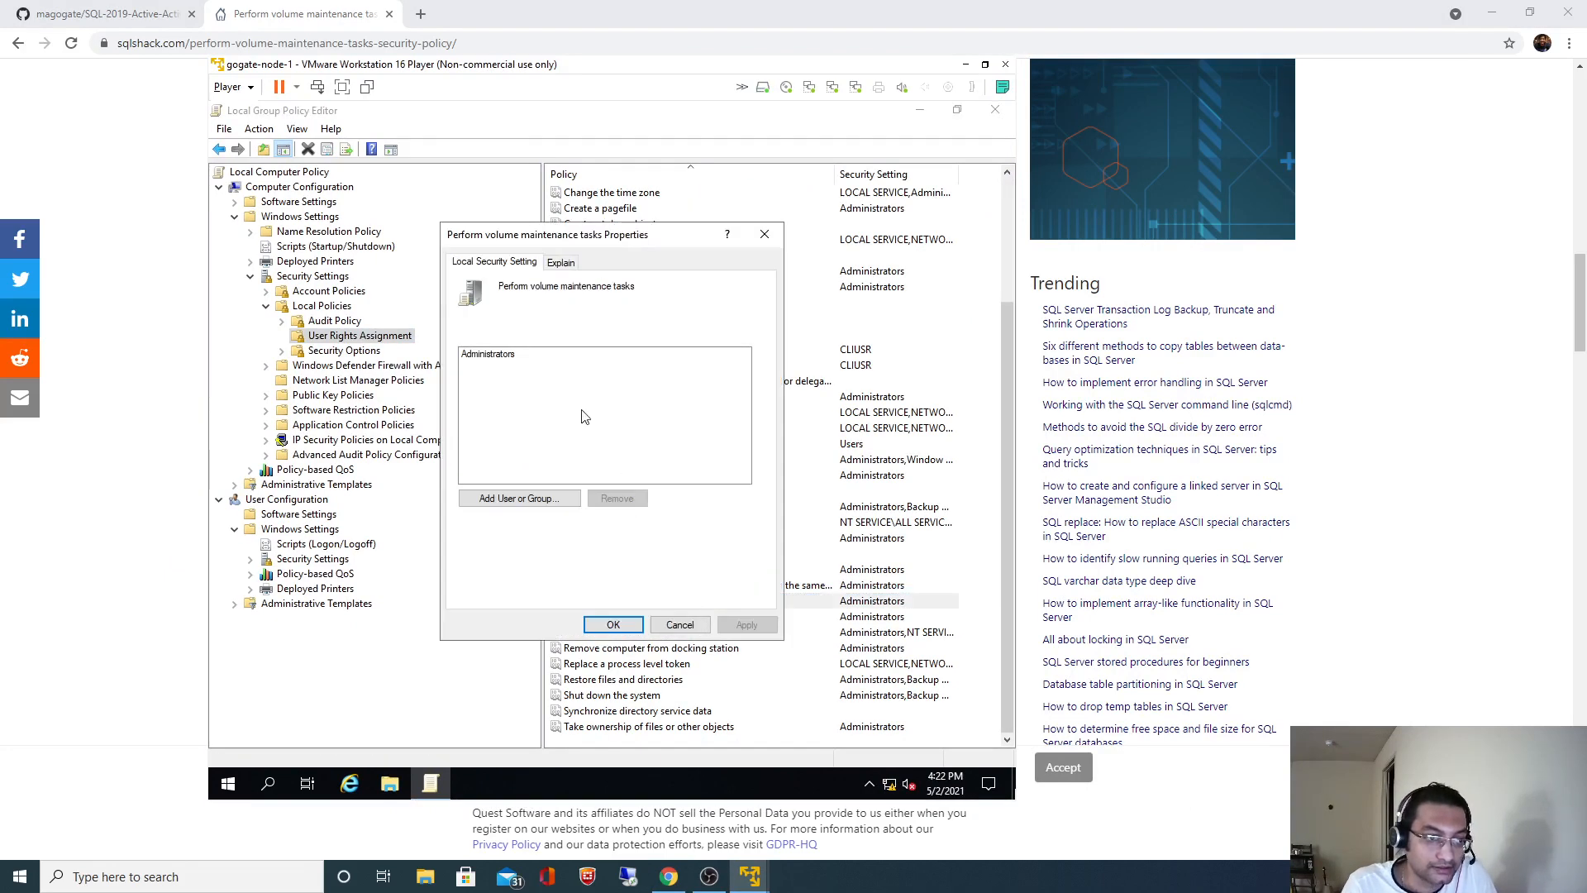
click(525, 500)
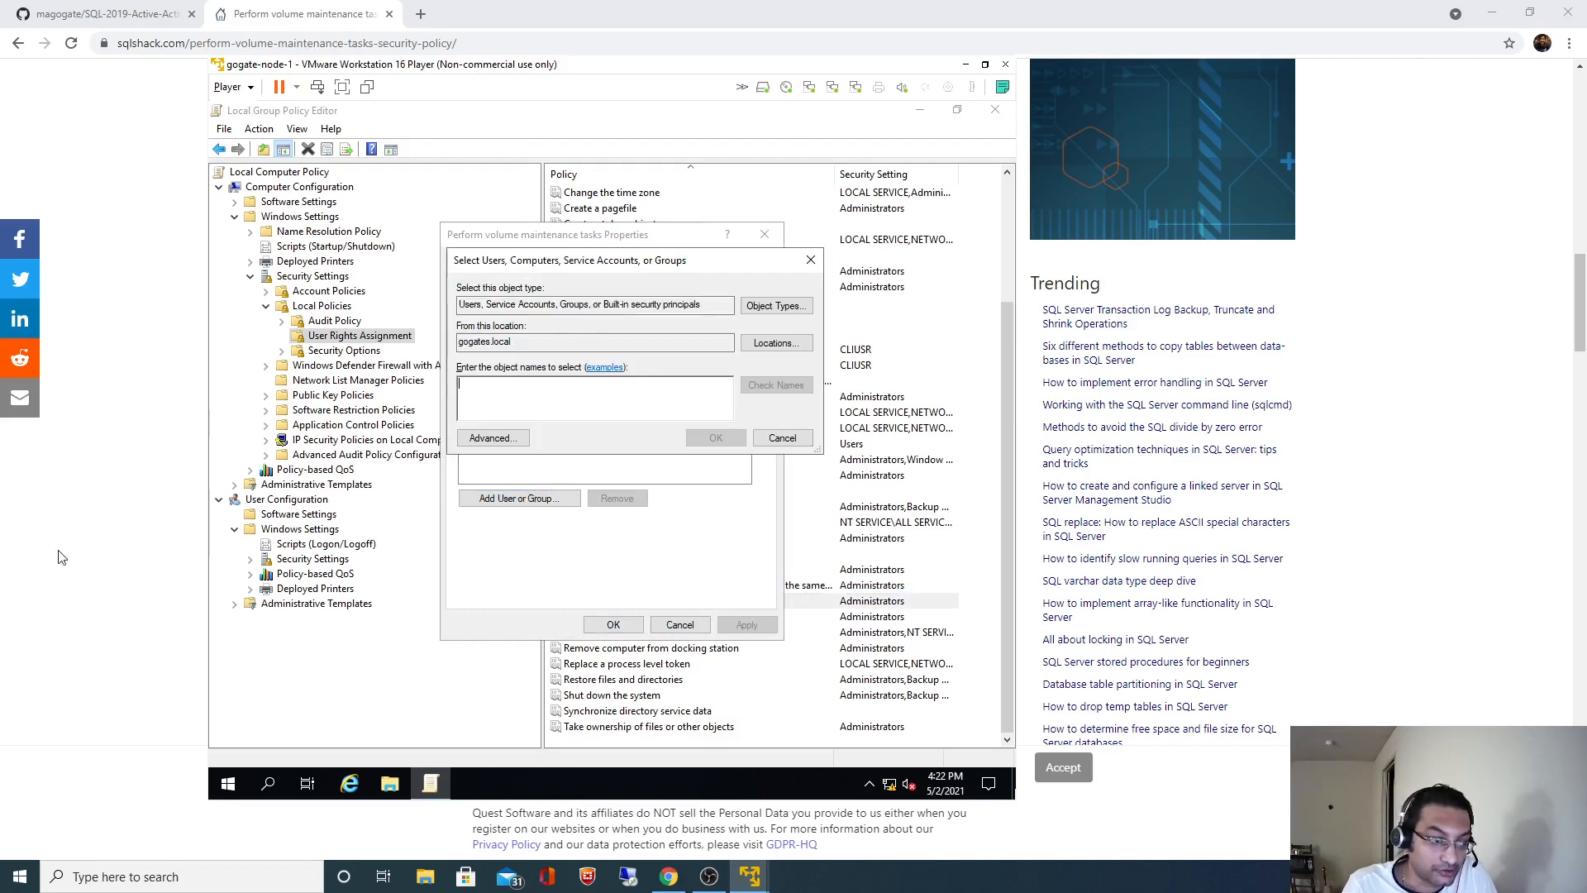
- Copy the SQL.PRD.SERVER account name from the GitHub README into the account names box
click(61, 558)
click(112, 14)
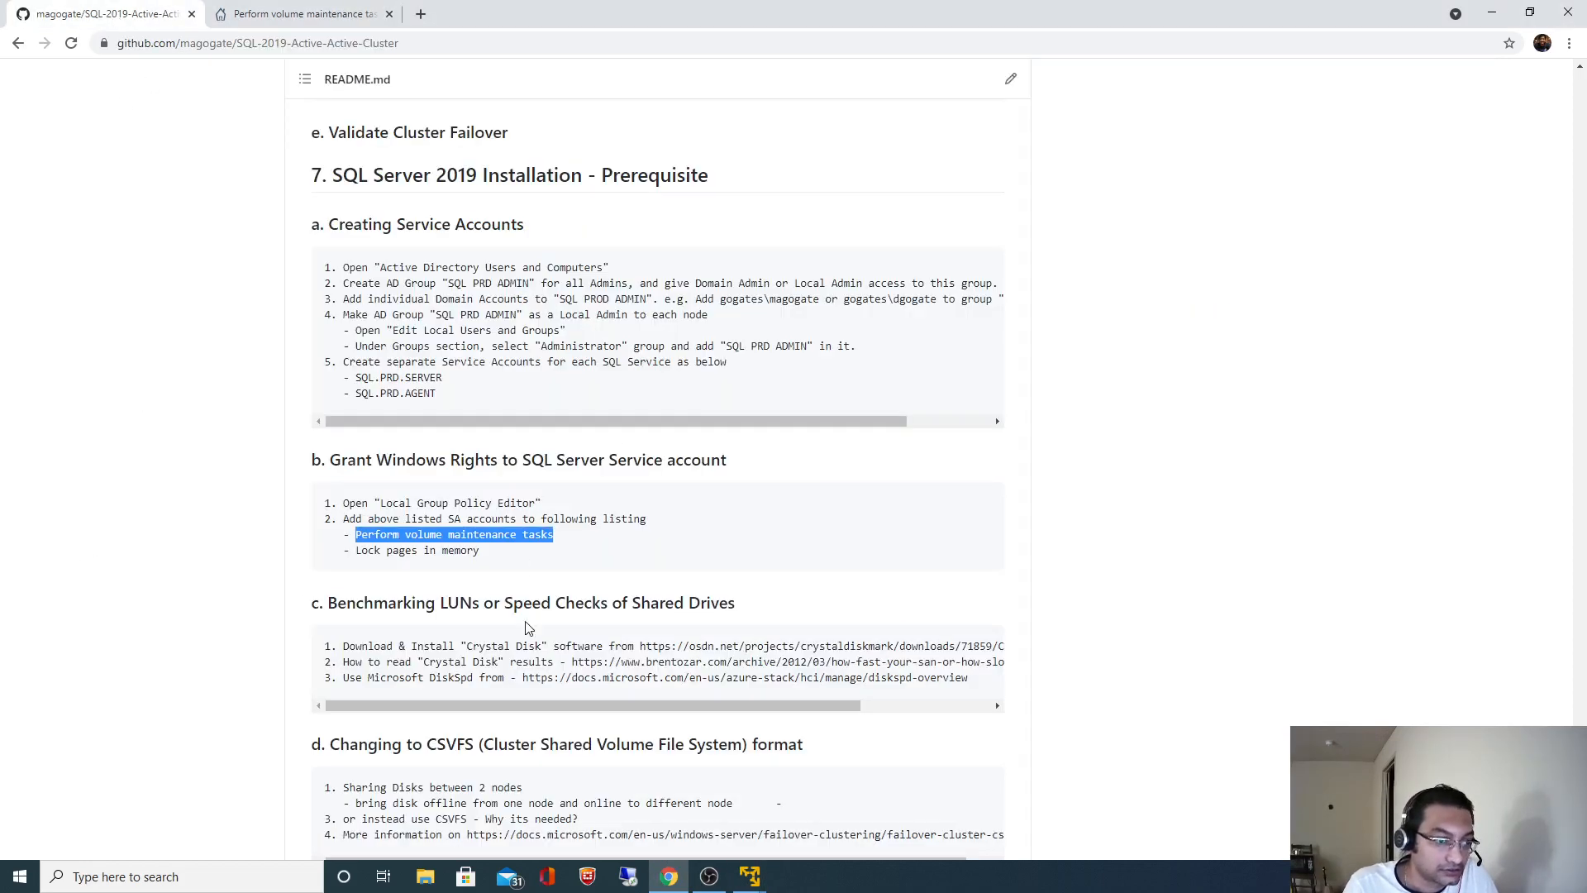
scroll(526, 625, down, 2)
scroll(524, 622, up, 3)
drag(444, 461, 370, 460)
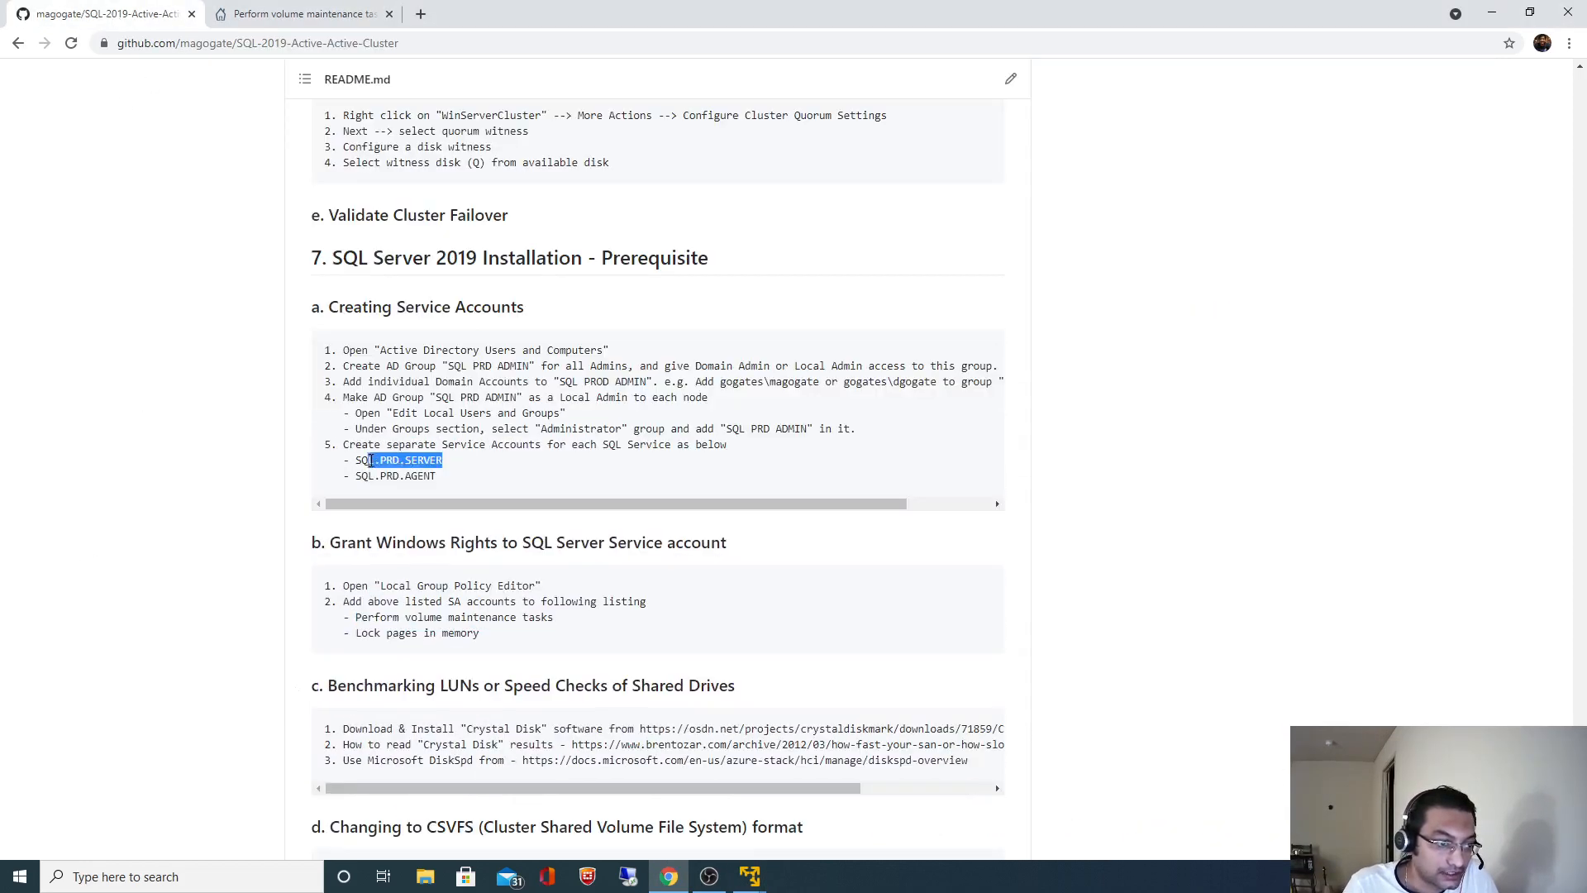
key(alt+Tab)
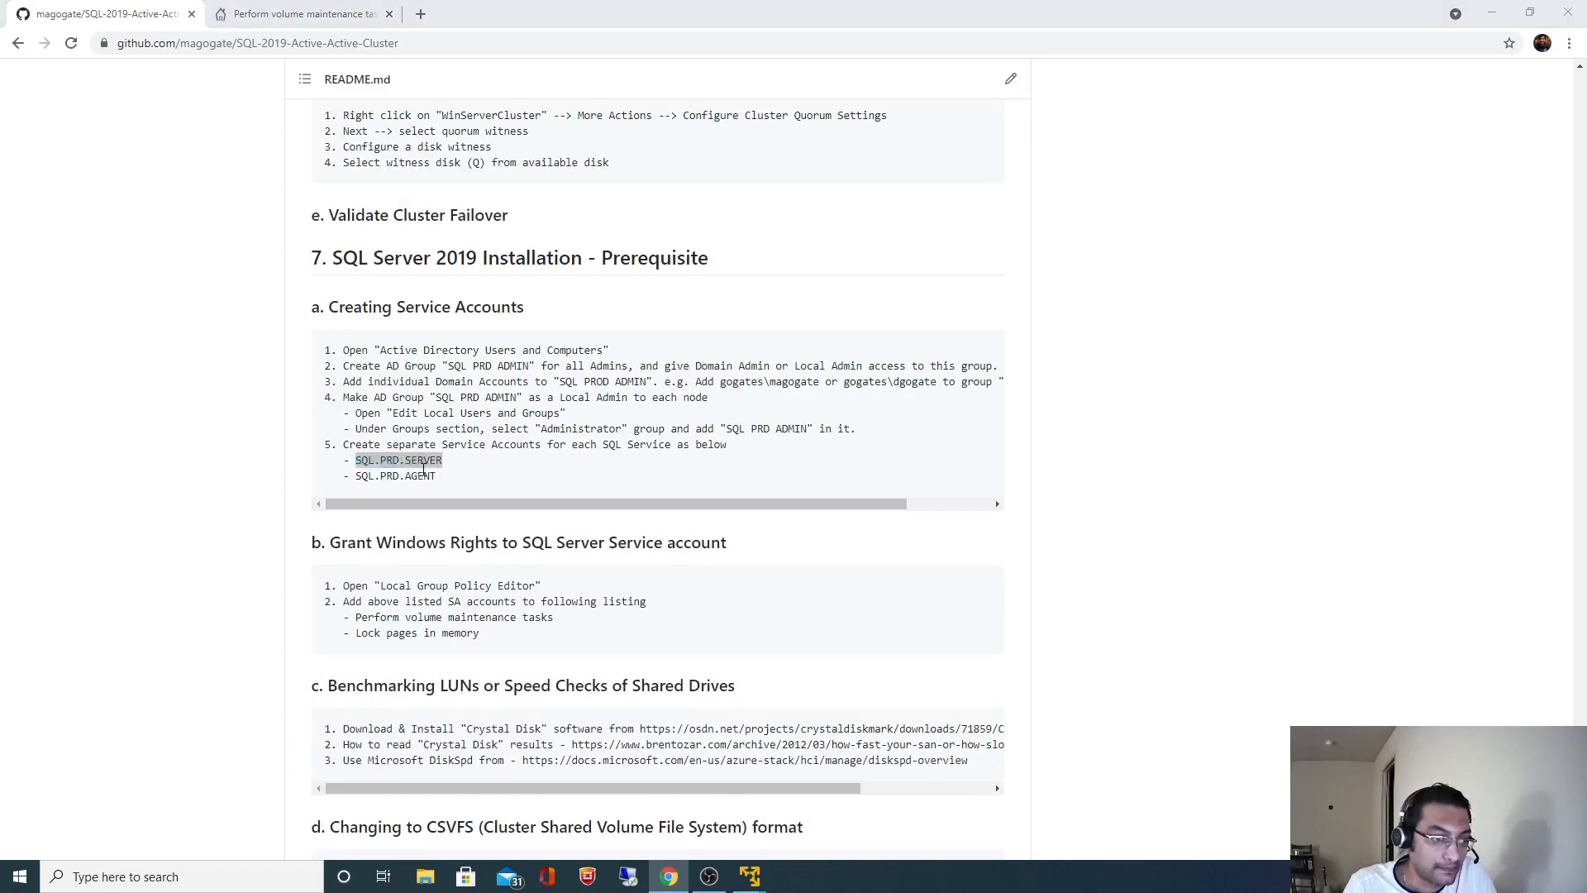
key(ctrl+v)
- Resolve SQL.PRD.SERVER using the domain Administrator credentials and add it to the right
click(773, 390)
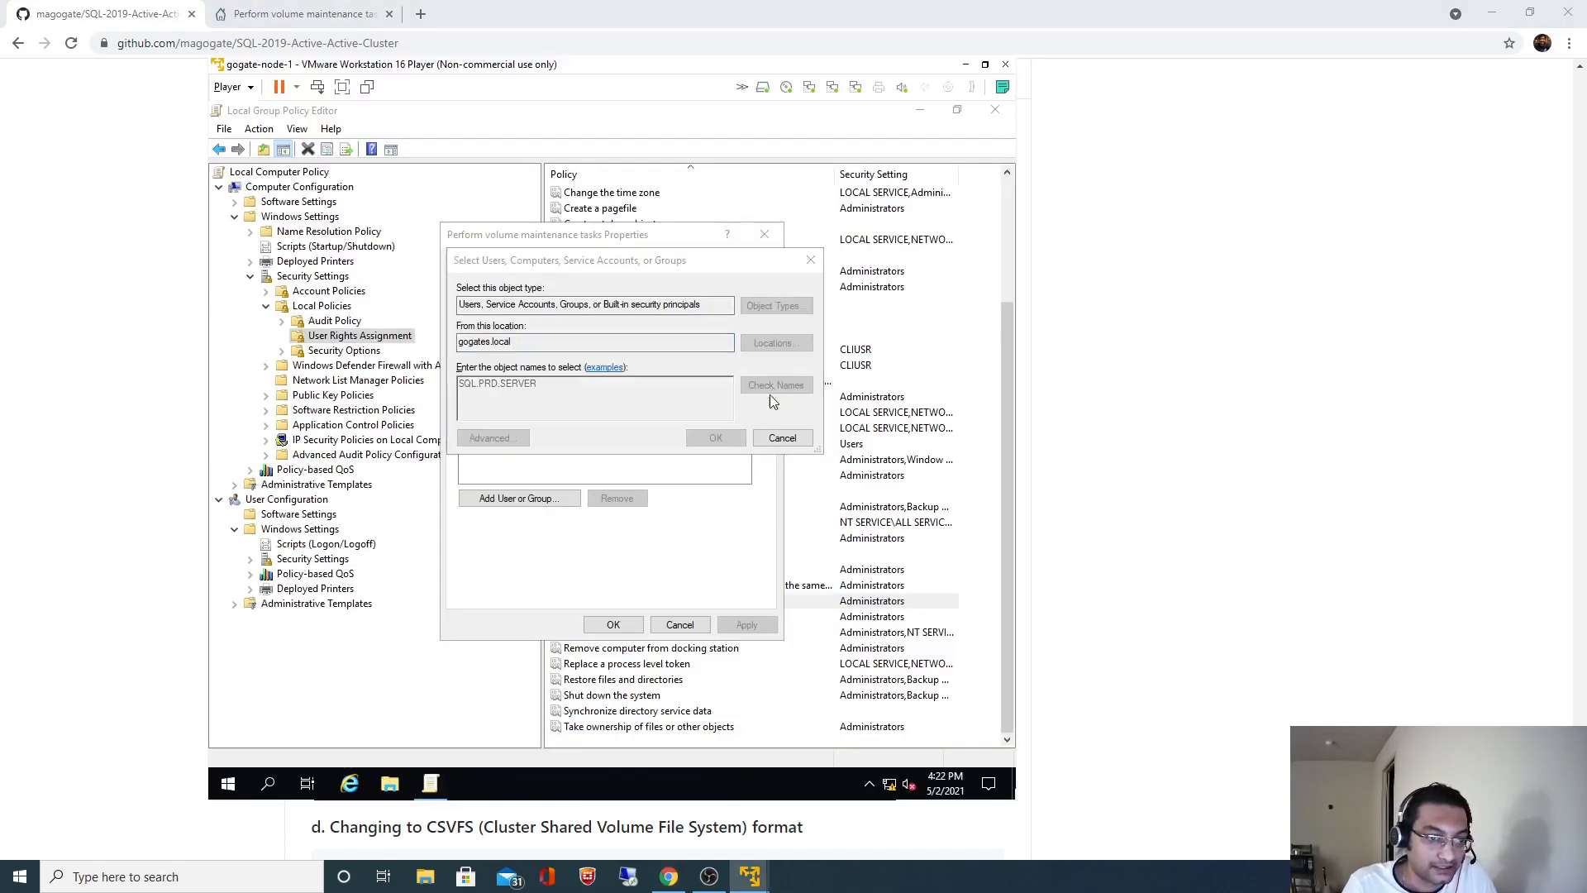
text(Ad)
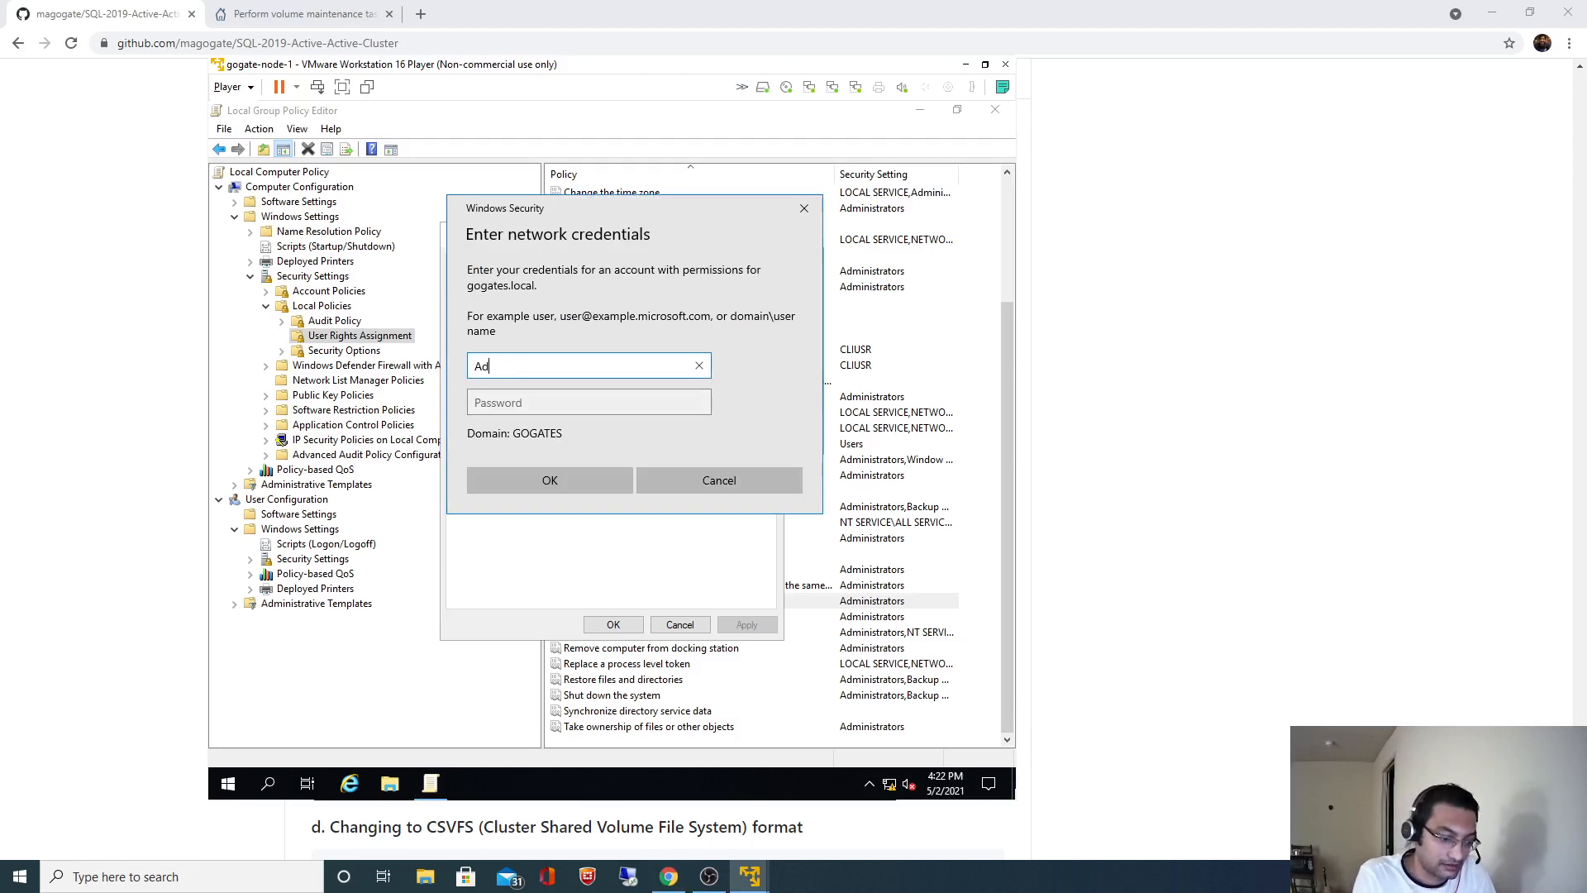
text(ministrator)
key(Tab)
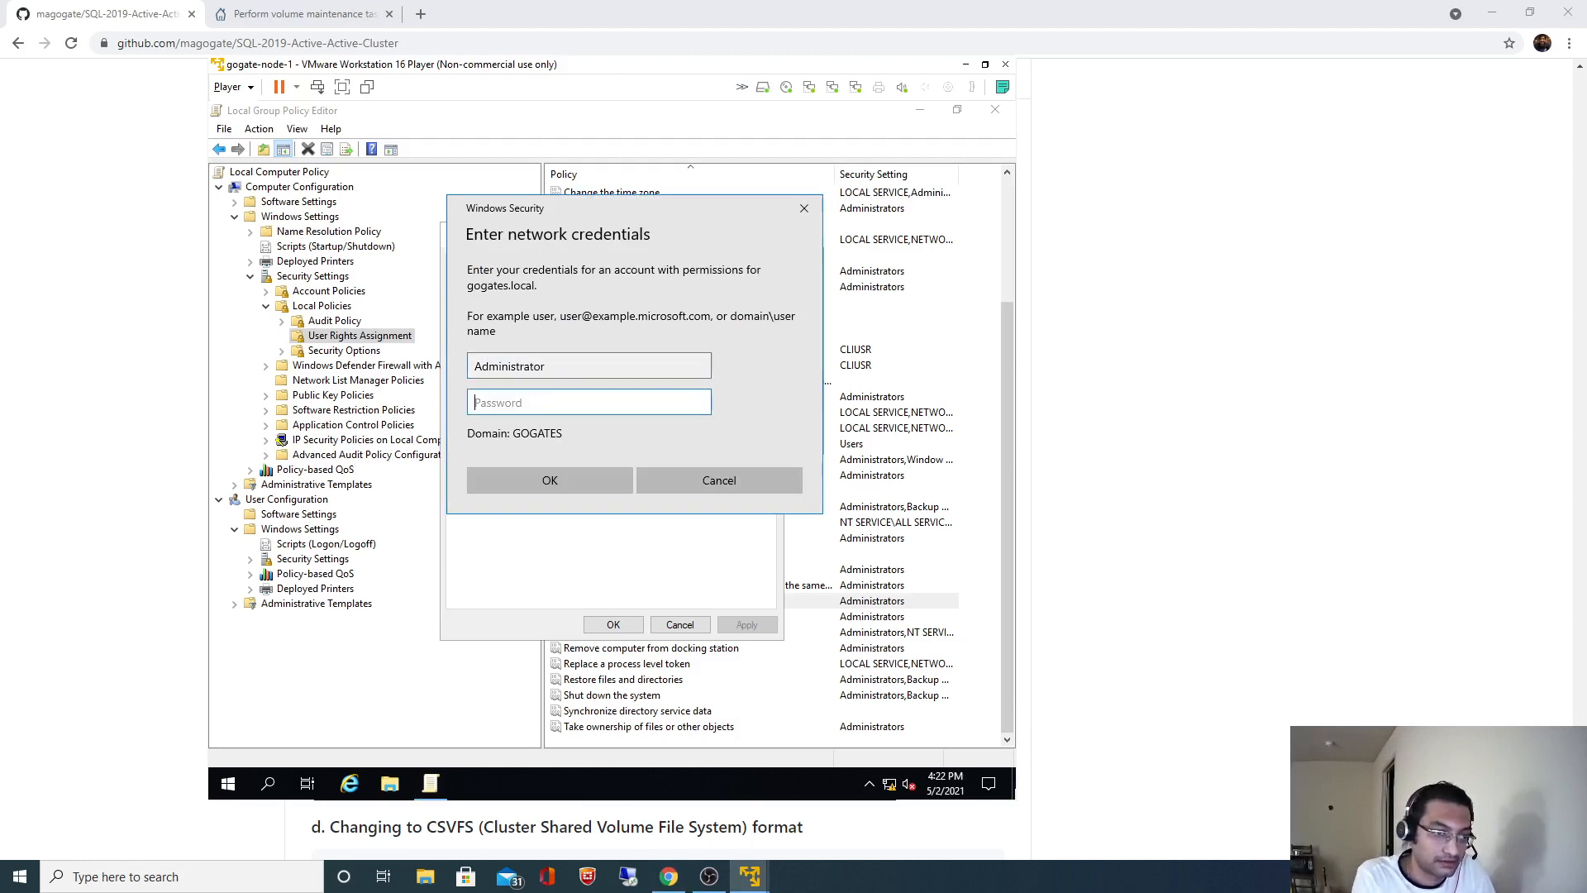
text(••••••)
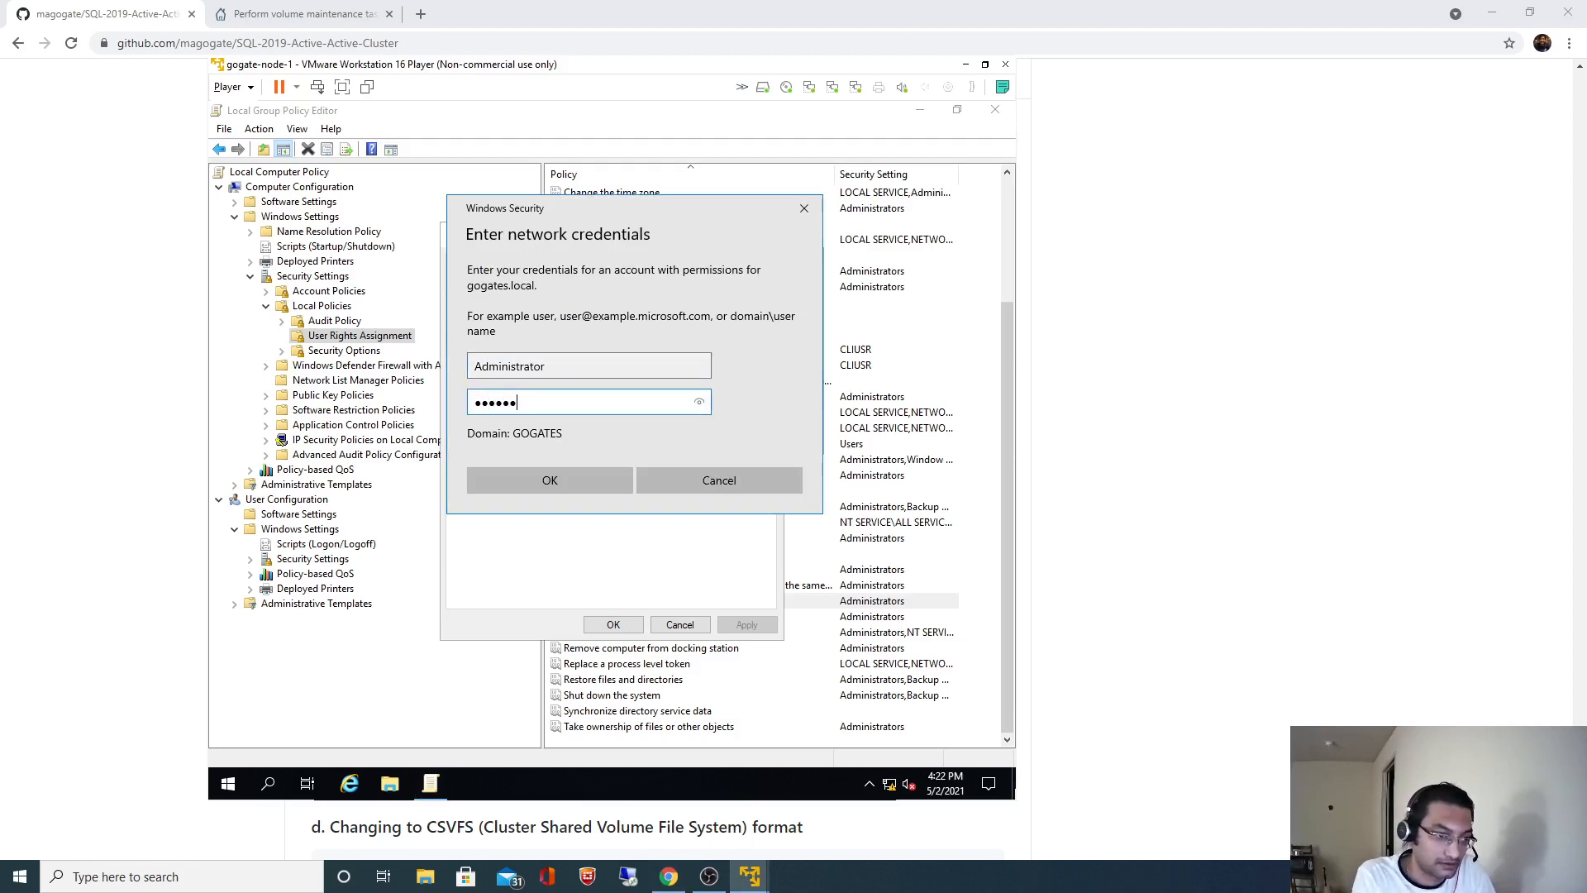
text(••••••)
key(Return)
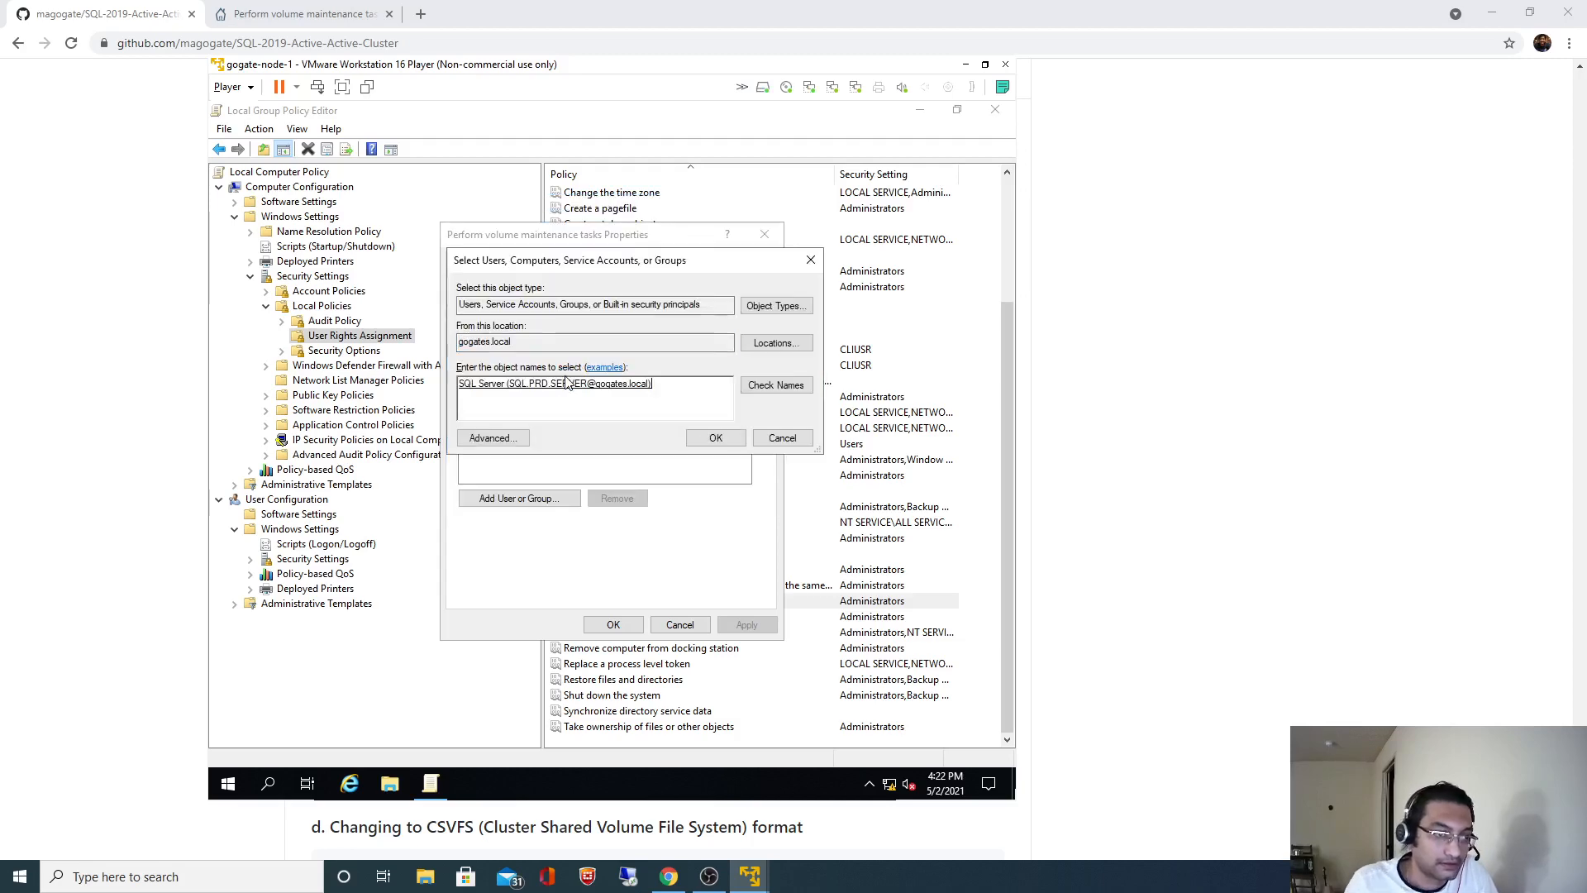
click(712, 437)
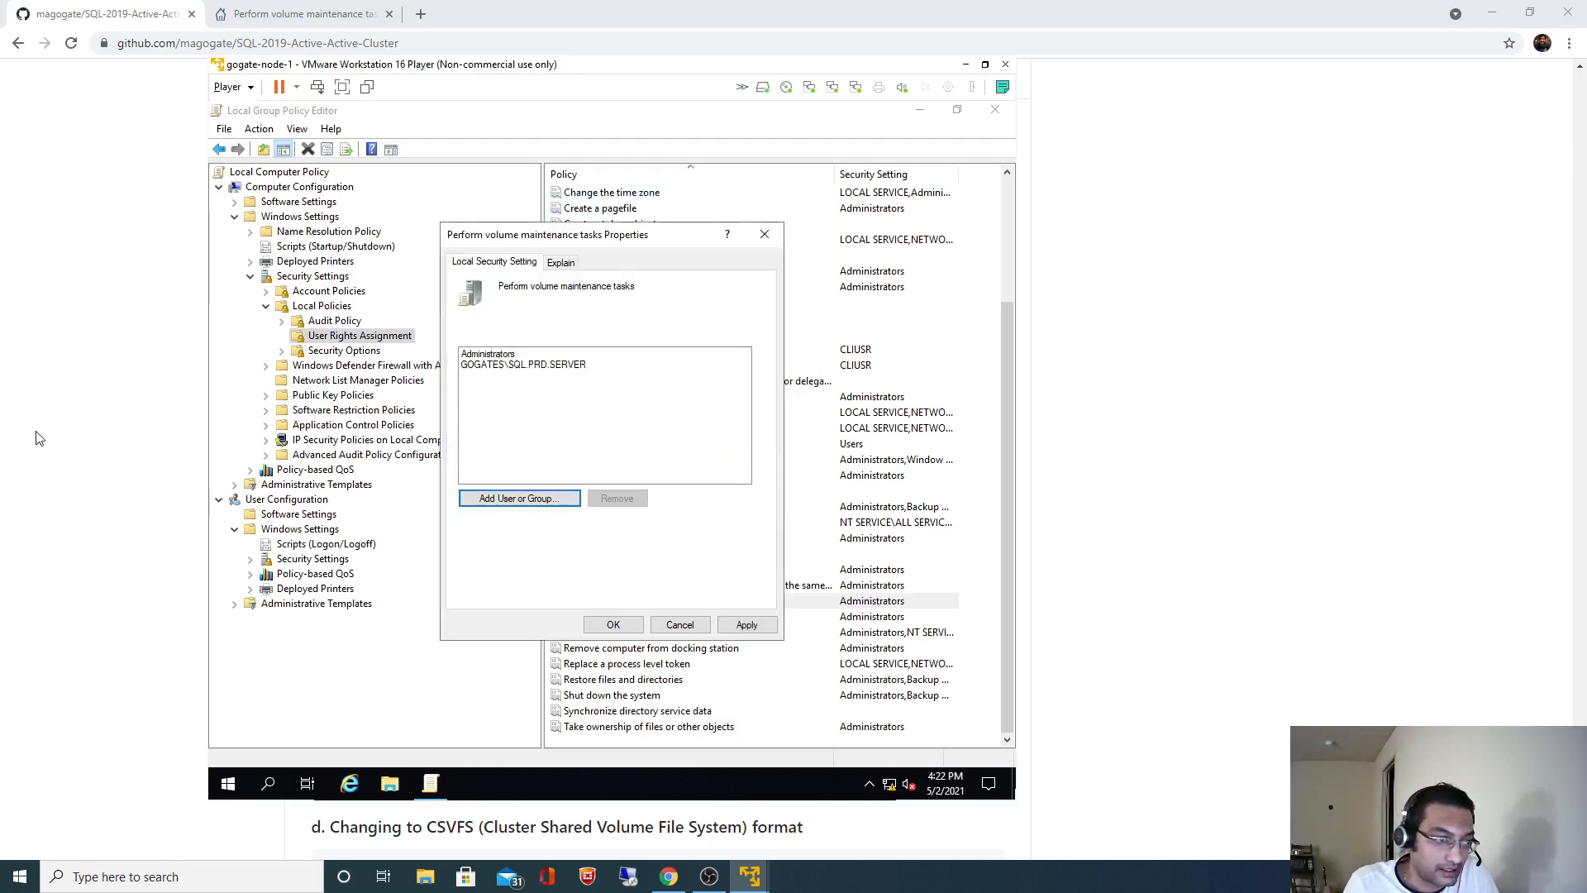
click(35, 438)
- Copy SQL.PRD.AGENT from the README into a new Add User or Group dialog
drag(356, 476, 445, 475)
key(ctrl+c)
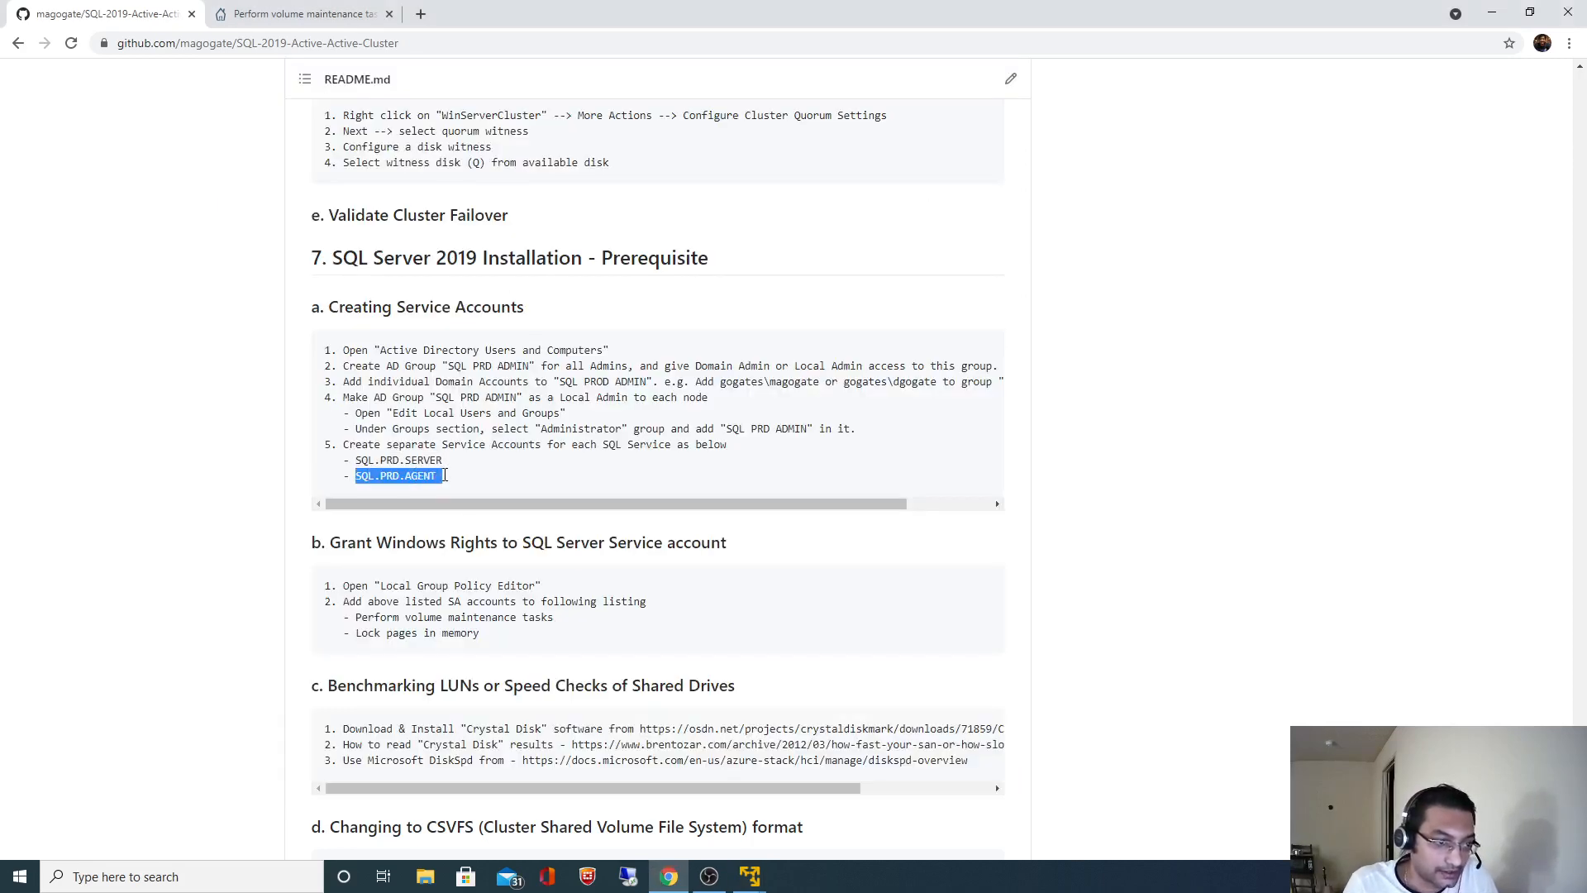
key(alt+Tab)
click(516, 498)
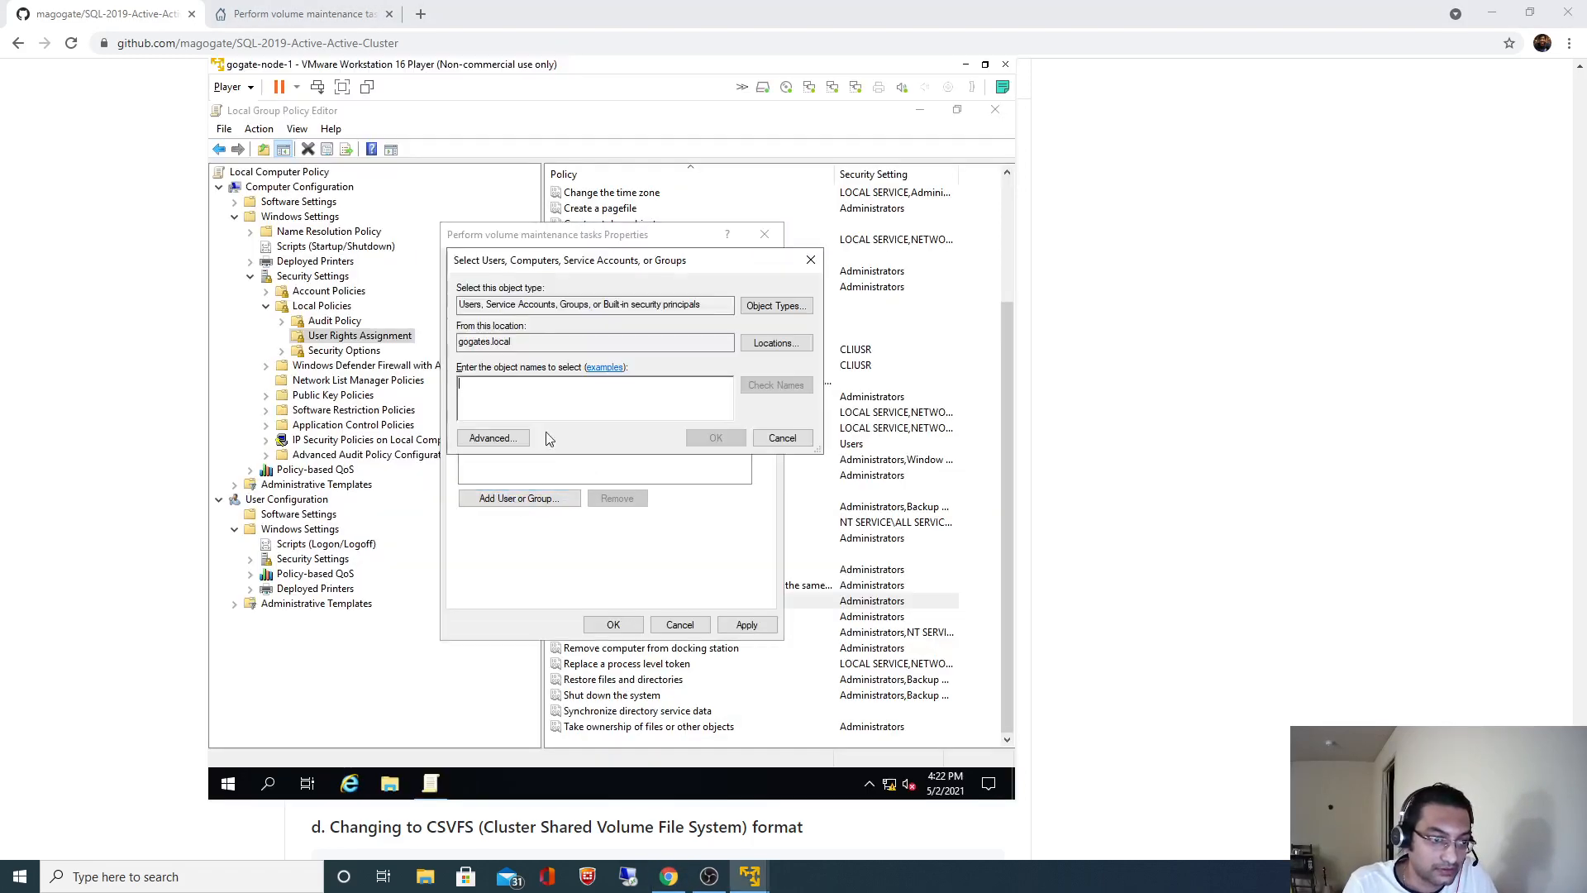
key(ctrl+v)
- Resolve SQL.PRD.AGENT with the domain Administrator credentials and add it to Perform volume maintenance tasks
click(775, 384)
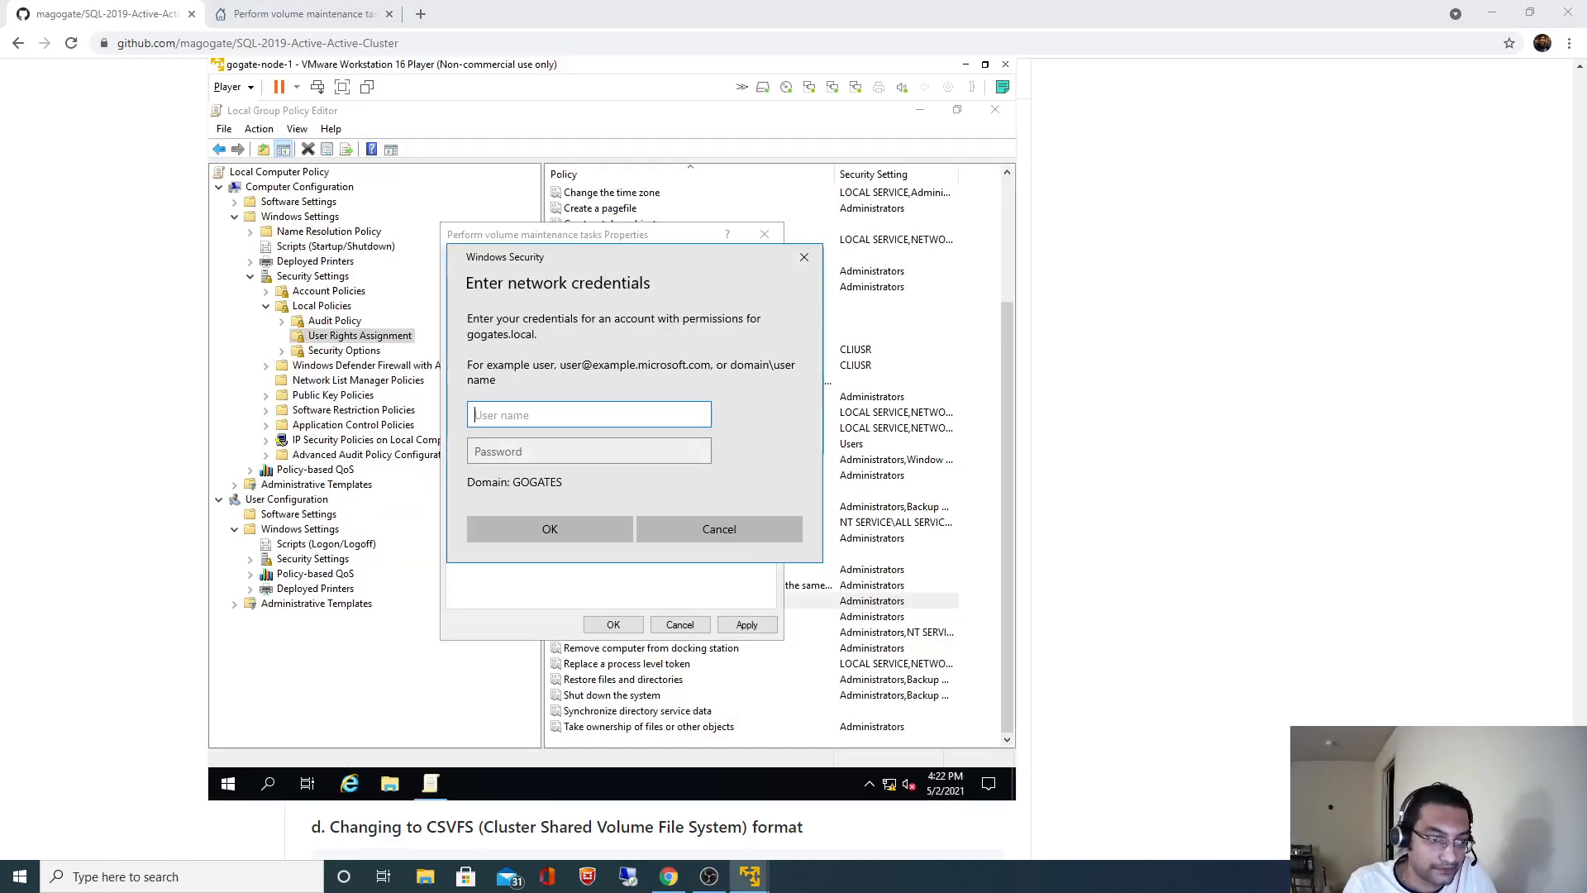
text(Administ)
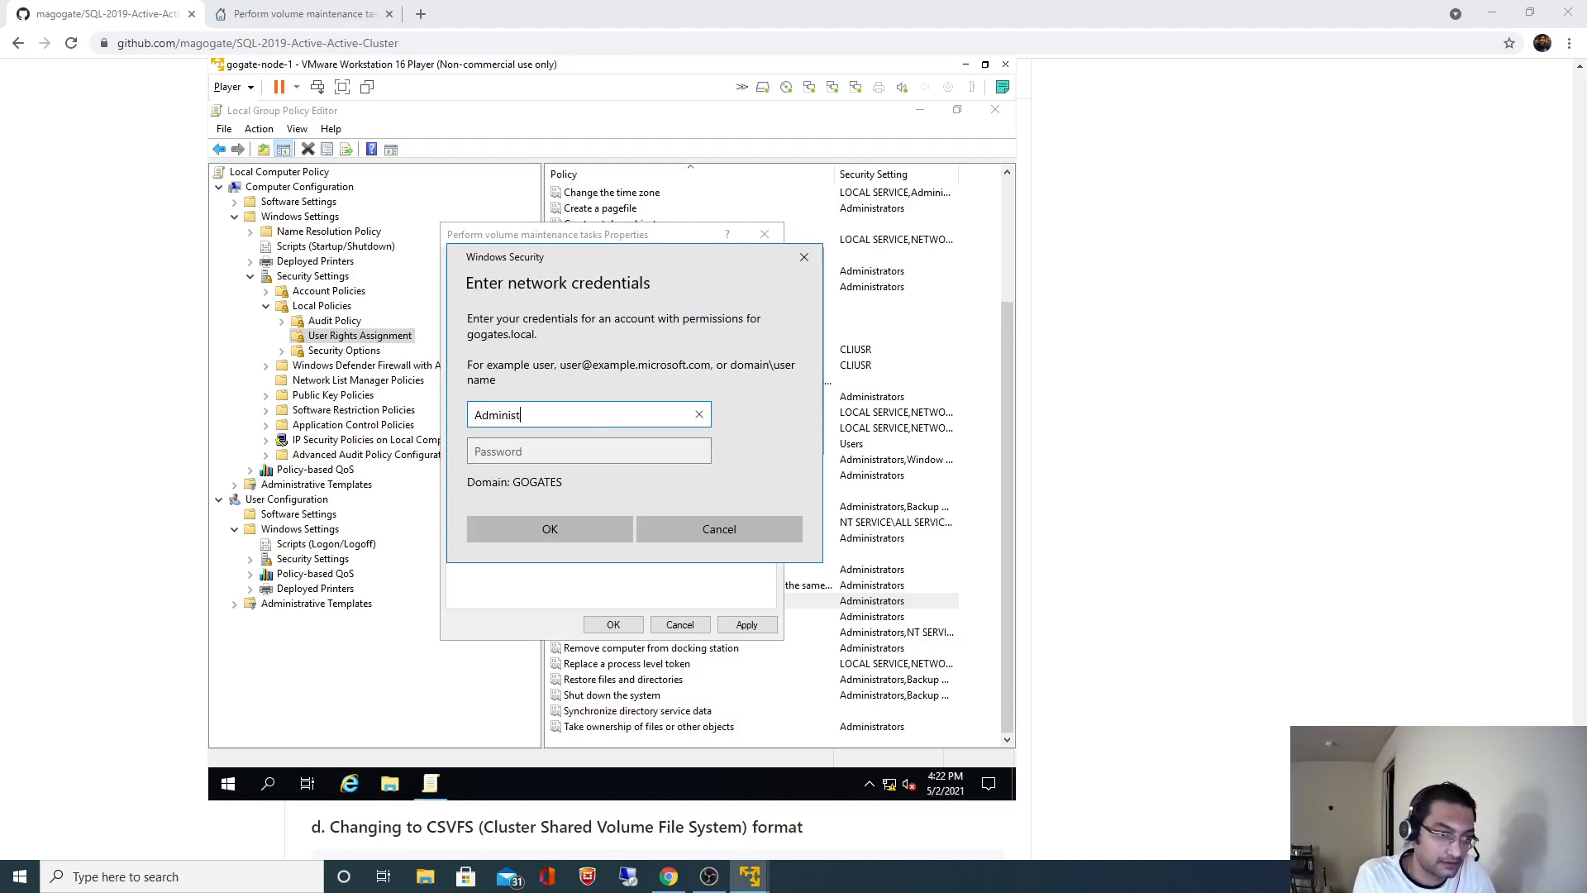
text(rator)
key(Tab)
text(••)
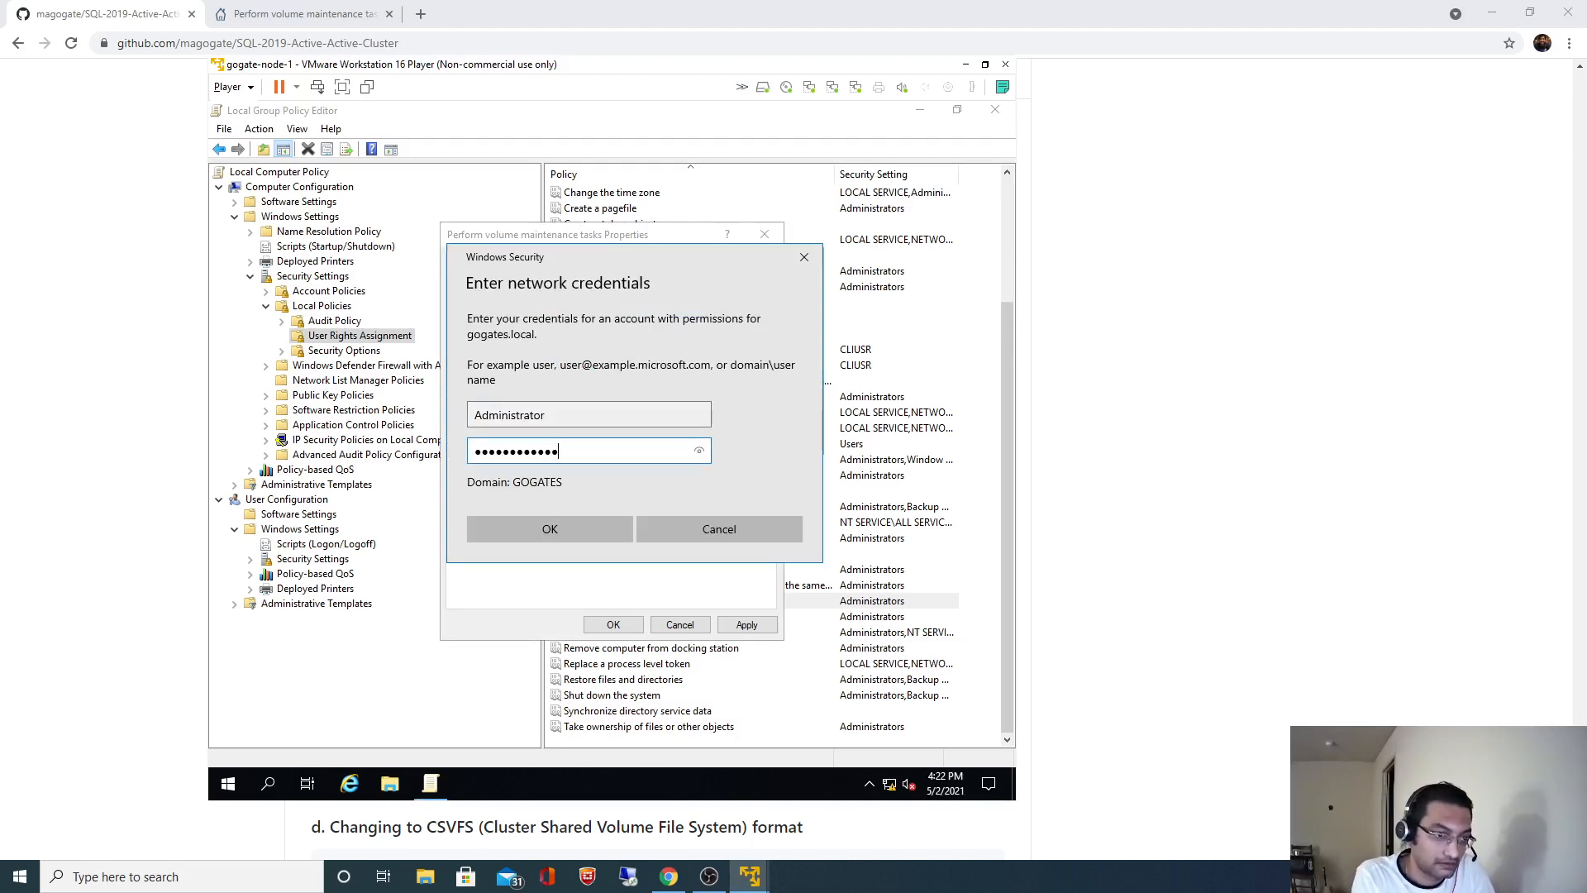
key(Return)
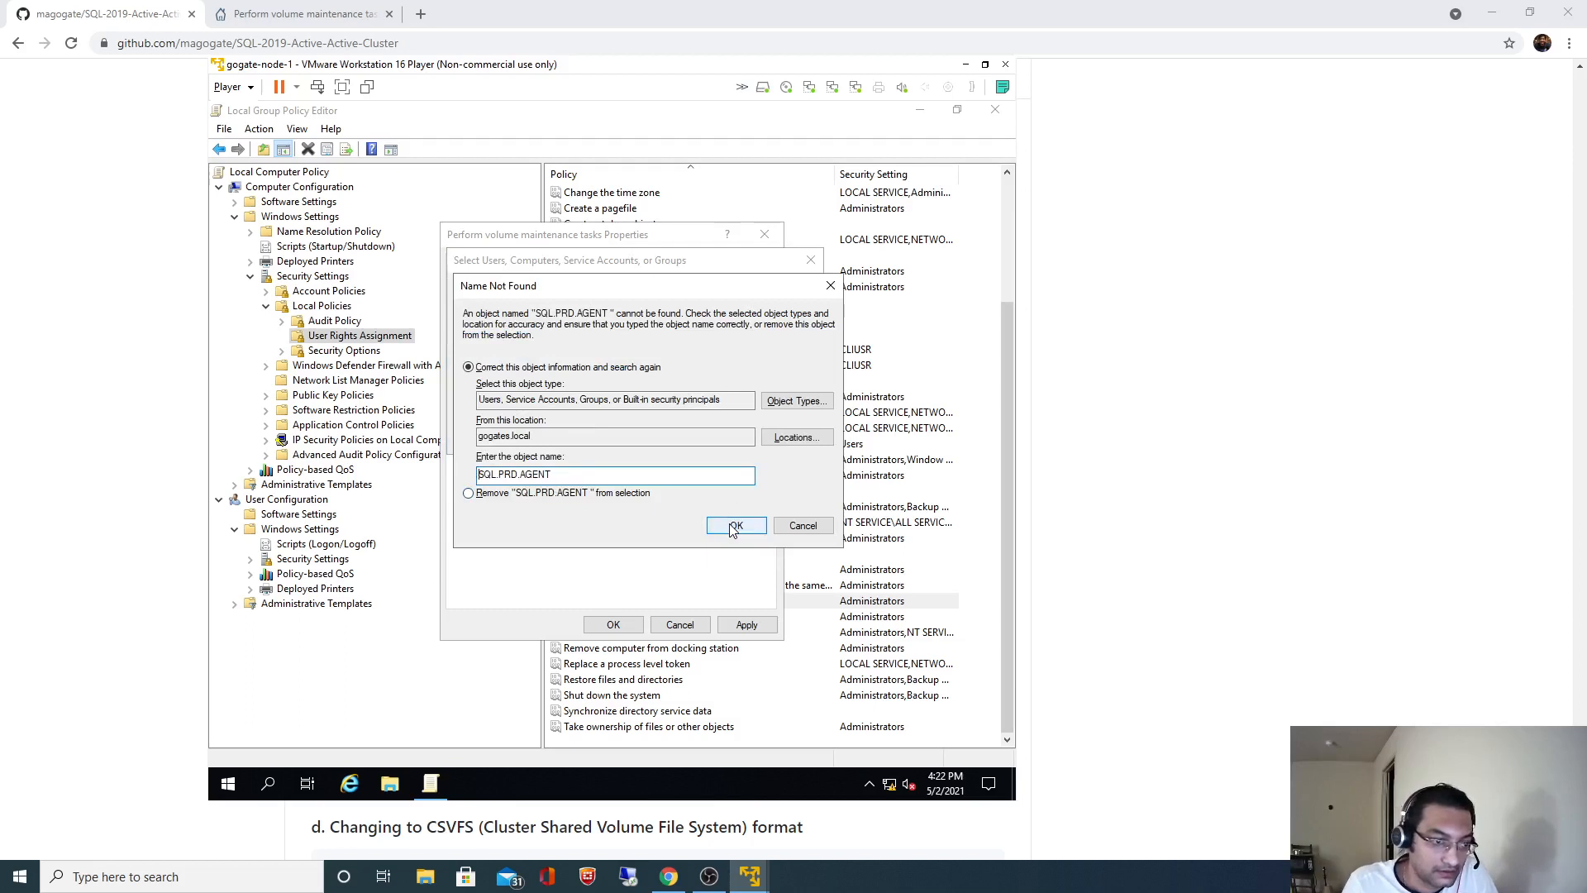
click(732, 528)
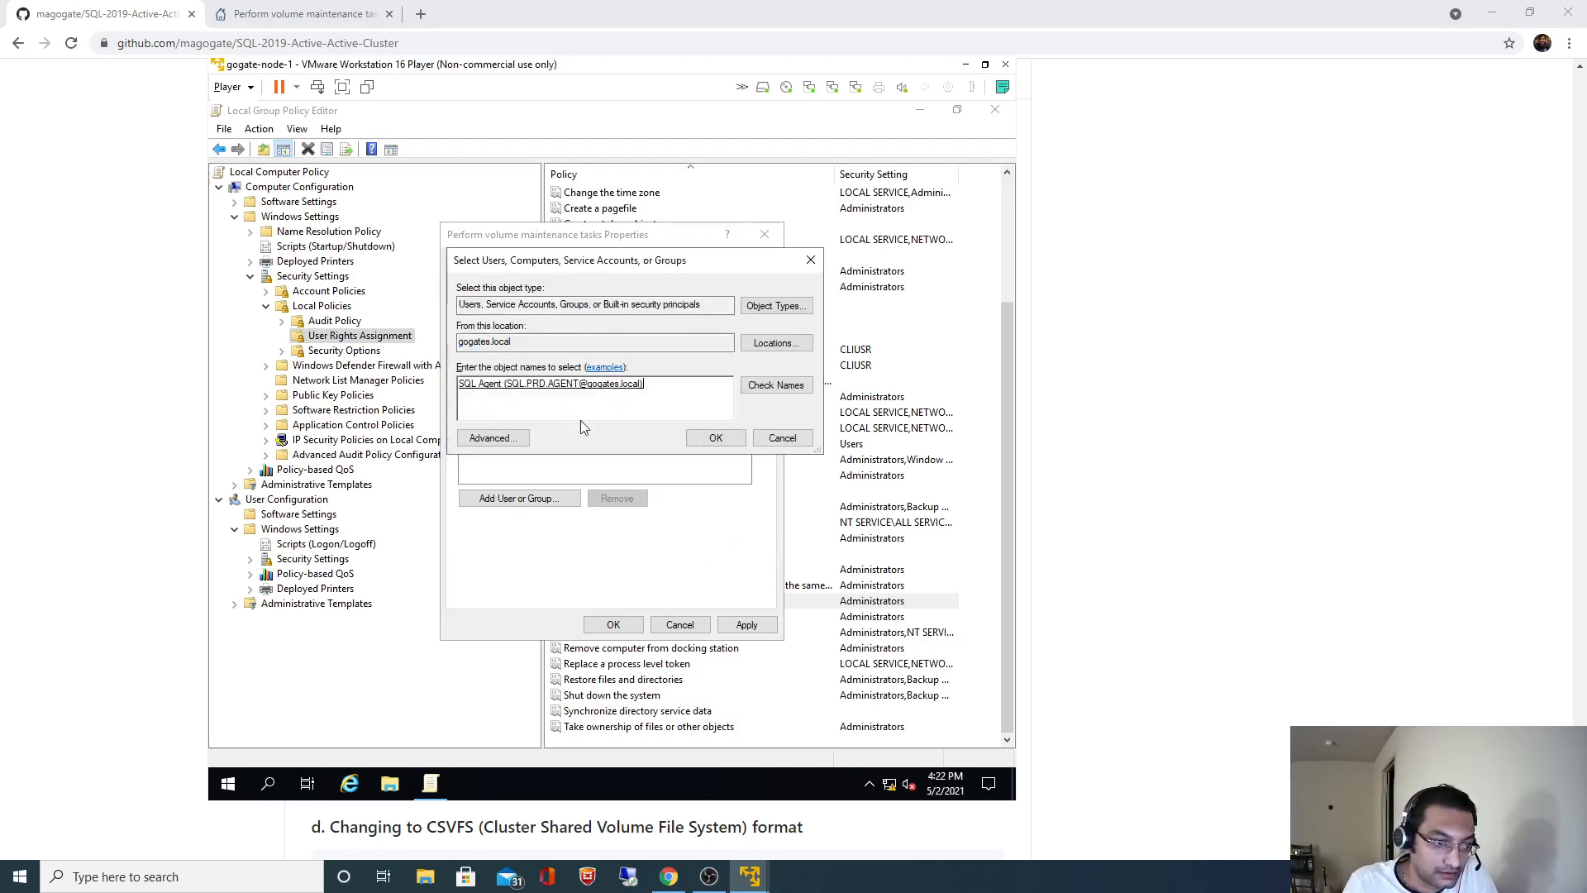
click(716, 438)
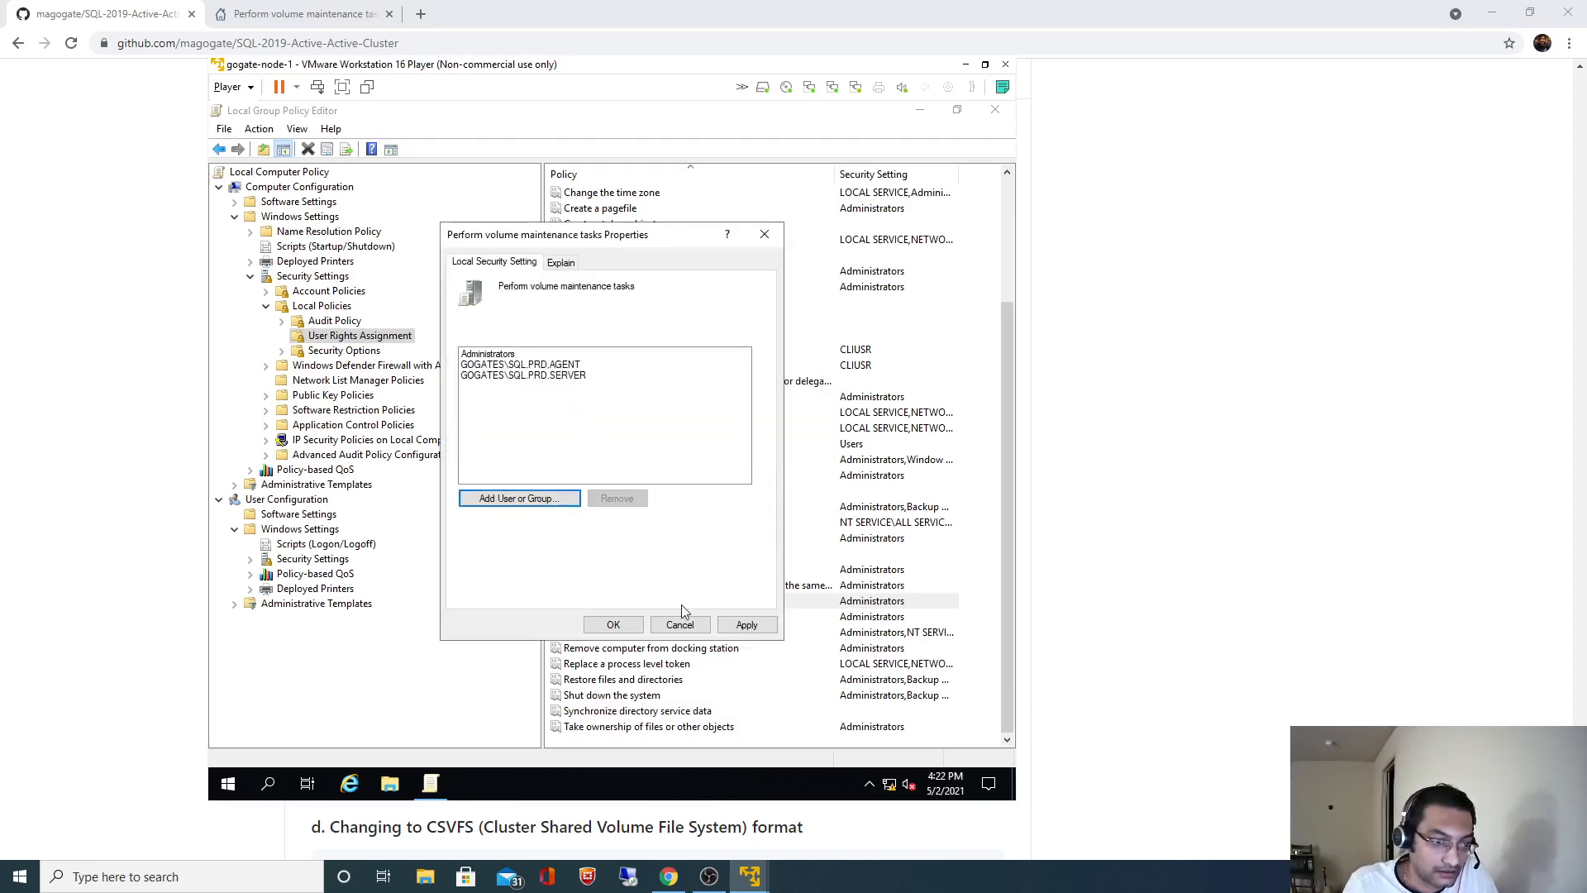
- Apply and save the updated Perform volume maintenance tasks right
click(746, 624)
click(612, 624)
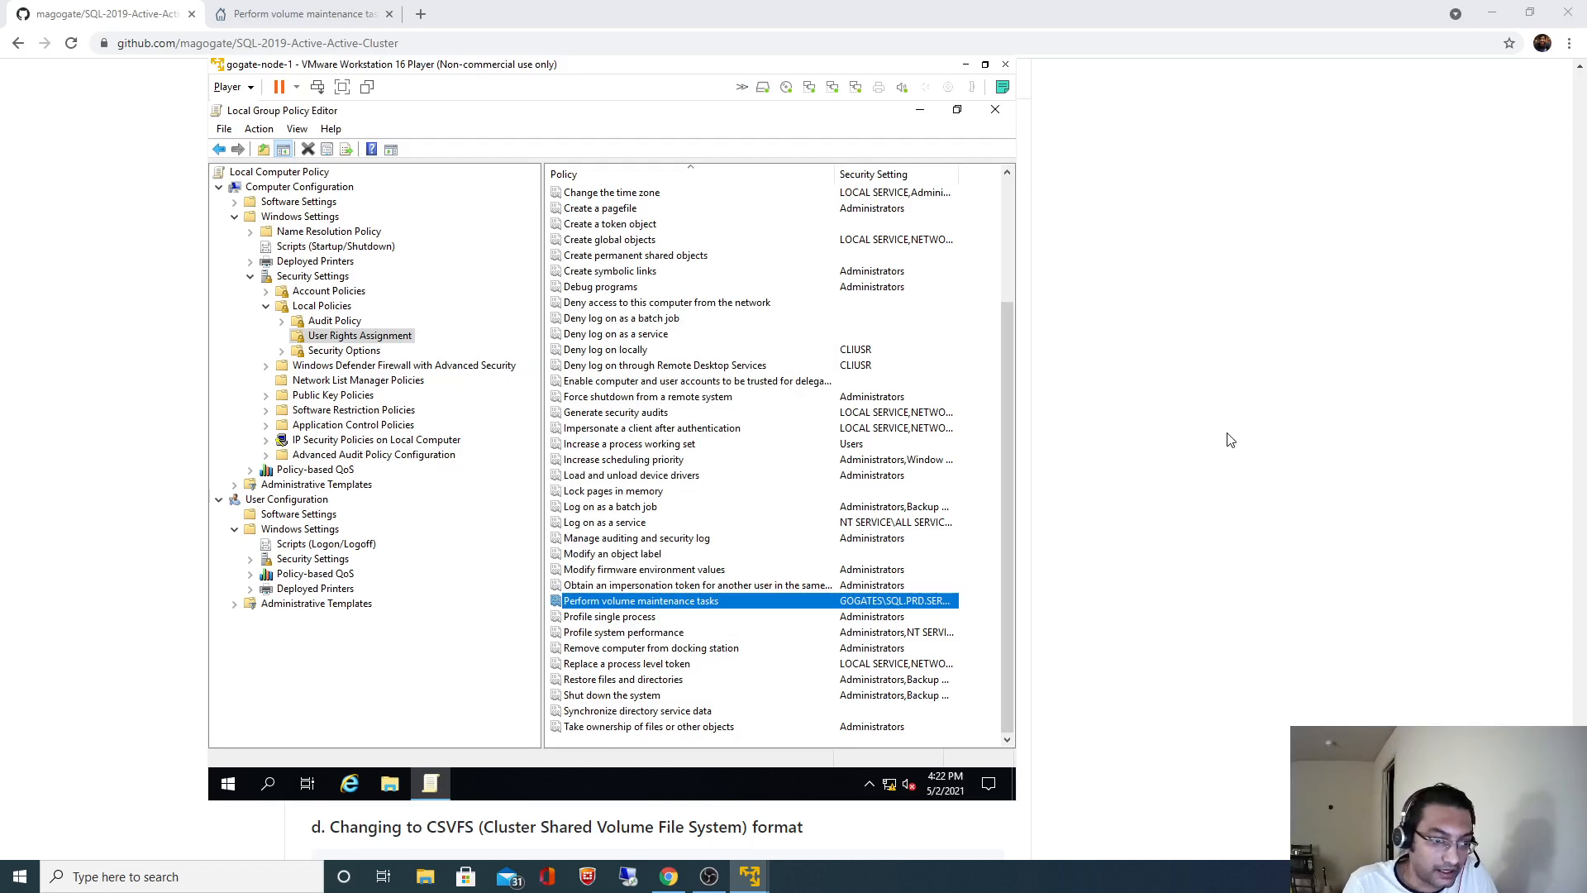
click(1227, 440)
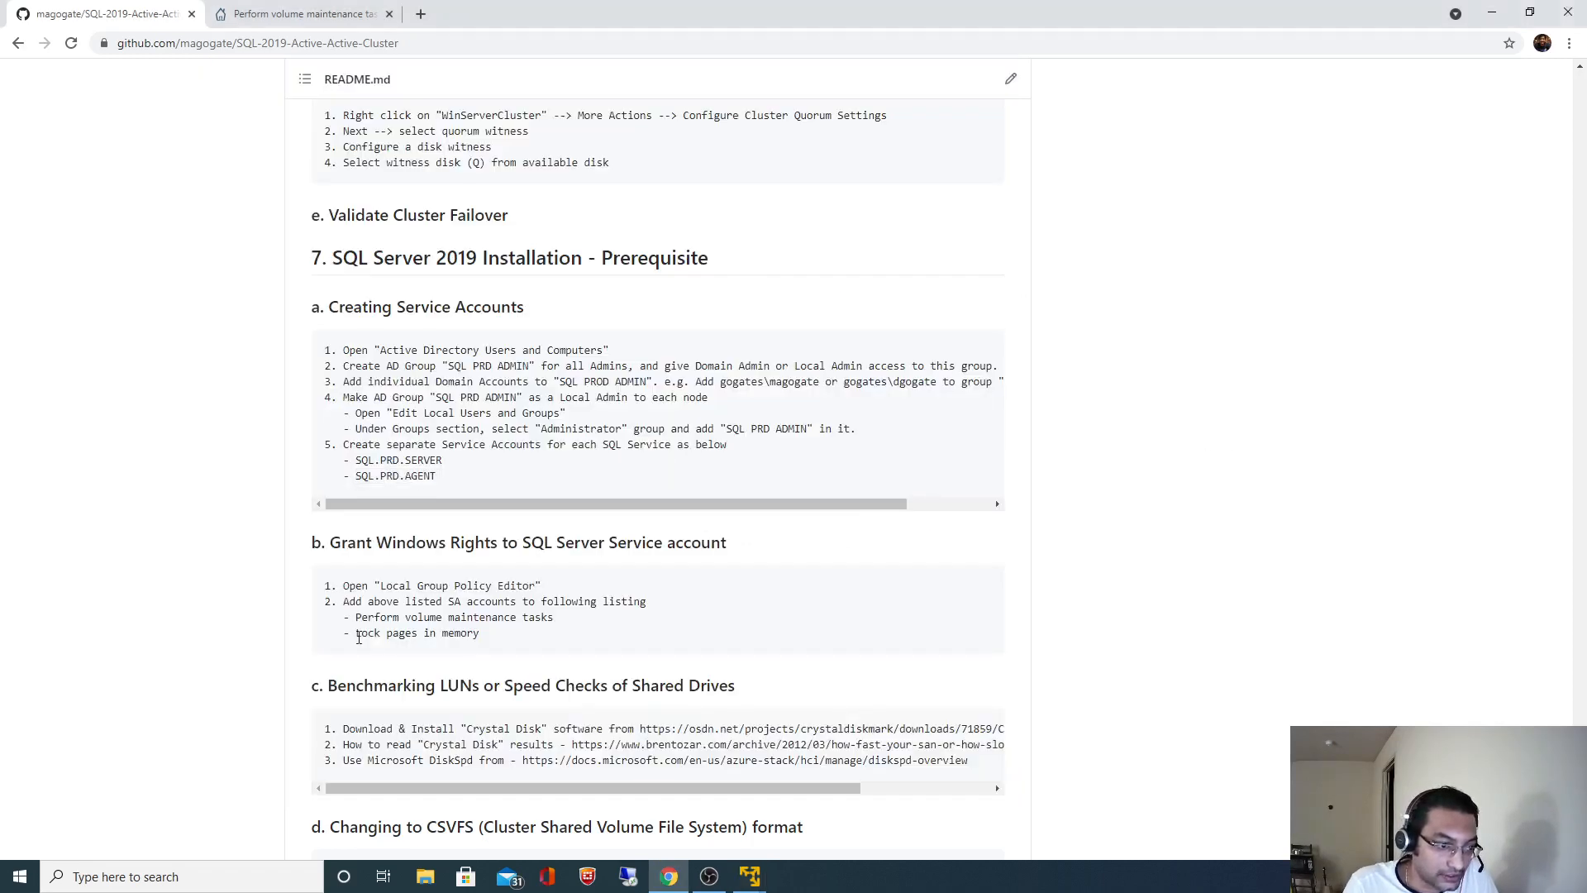
- Open the Lock pages in memory properties in User Rights Assignment
drag(436, 634, 442, 633)
drag(441, 633, 459, 633)
key(alt+Tab)
click(610, 506)
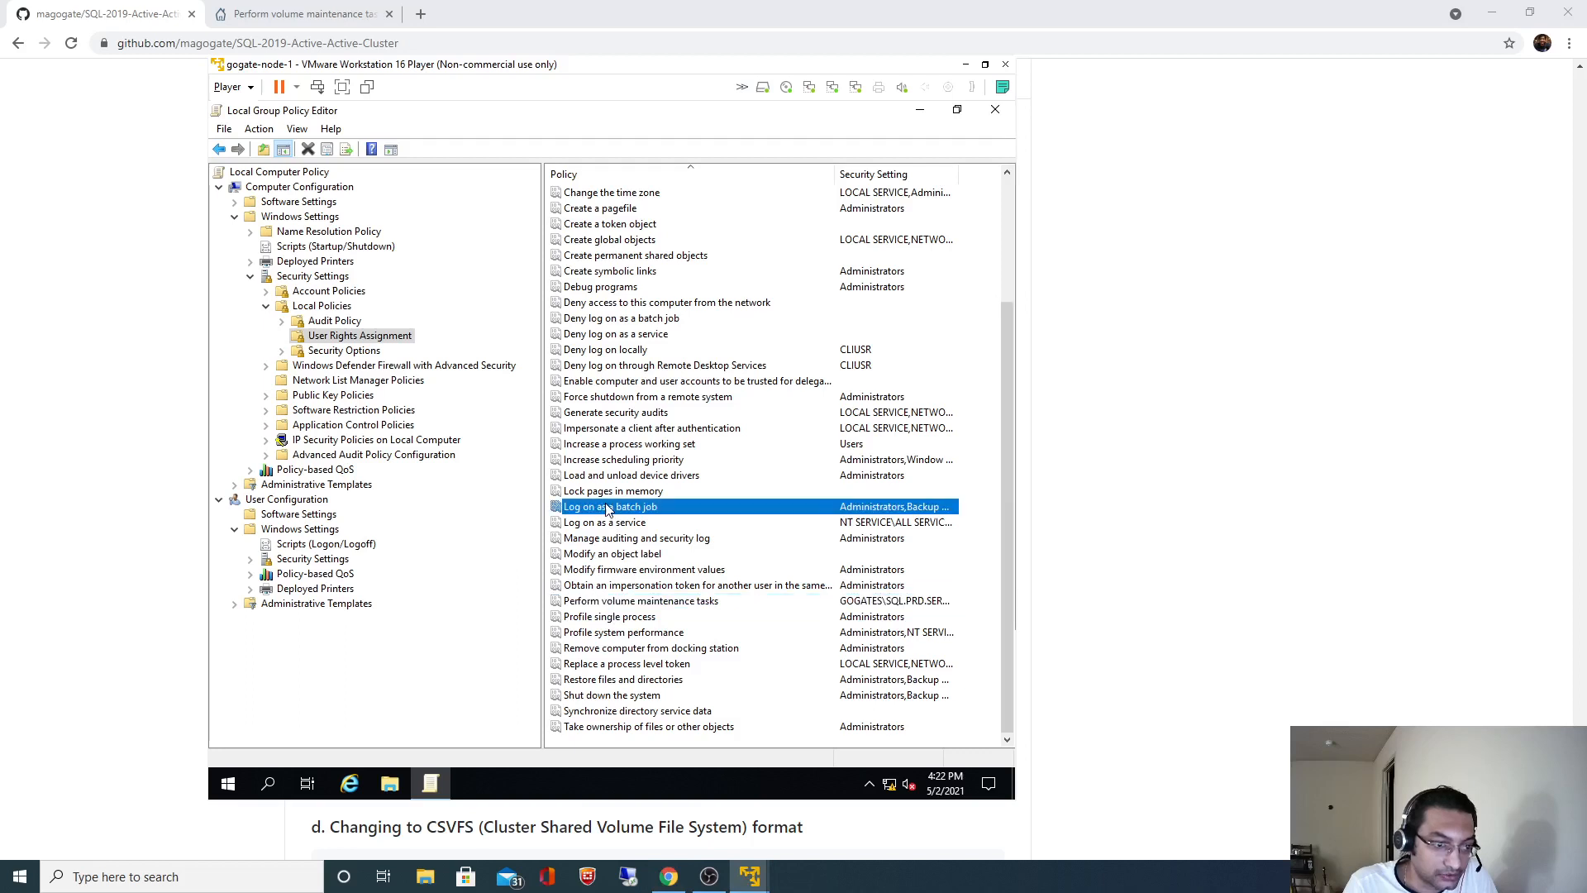
click(598, 493)
right_click(600, 492)
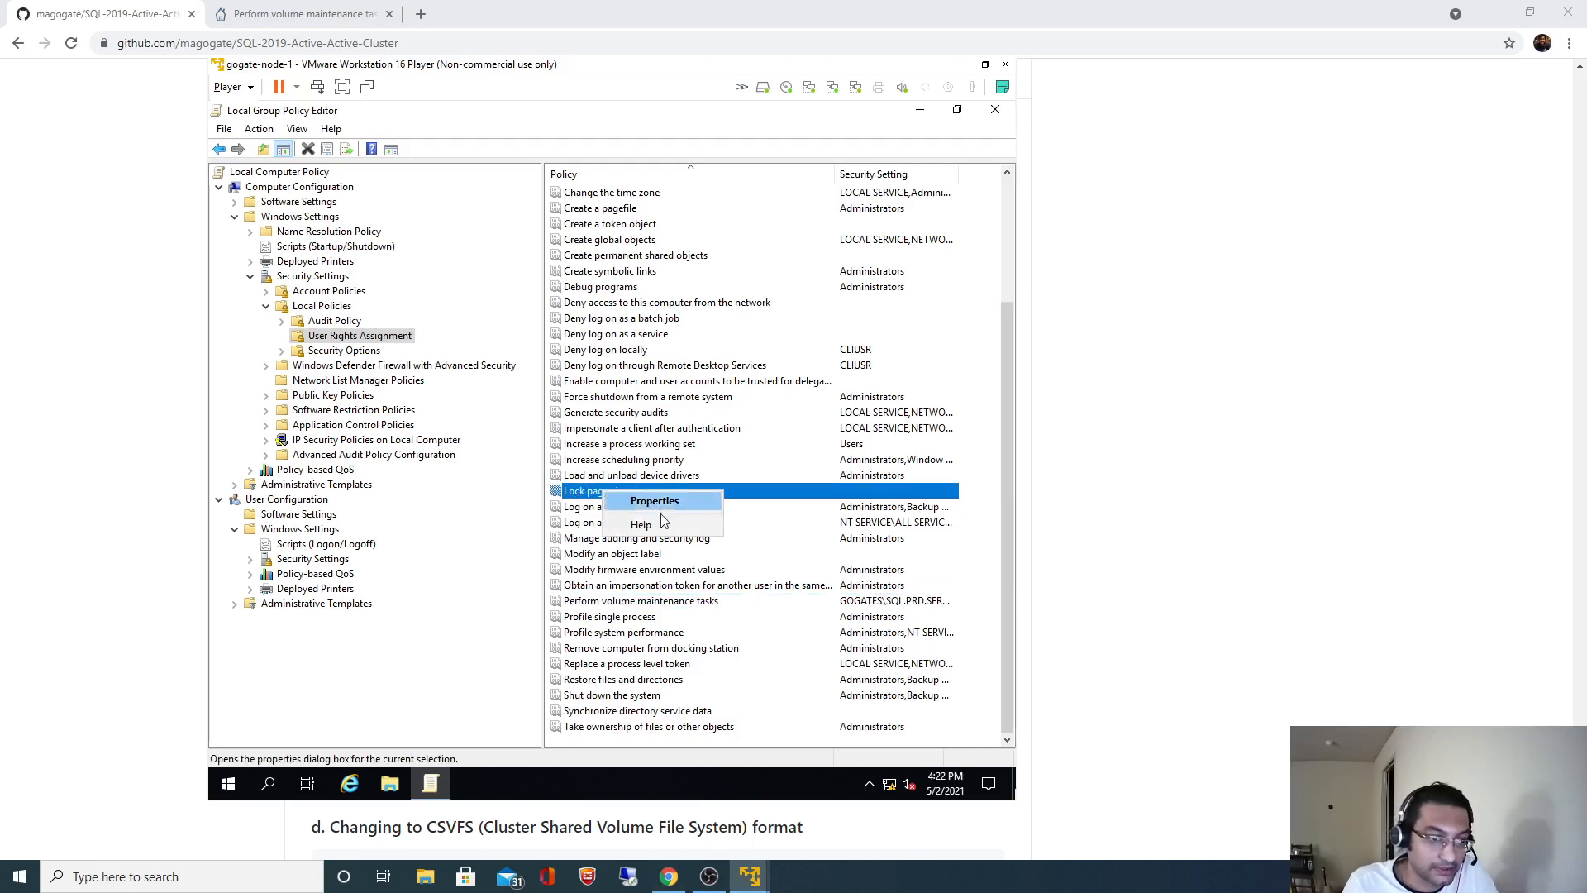
click(657, 501)
- Add GOGATES\SQL.PRD.AGENT to Lock pages in memory using the domain Administrator credentials
click(519, 499)
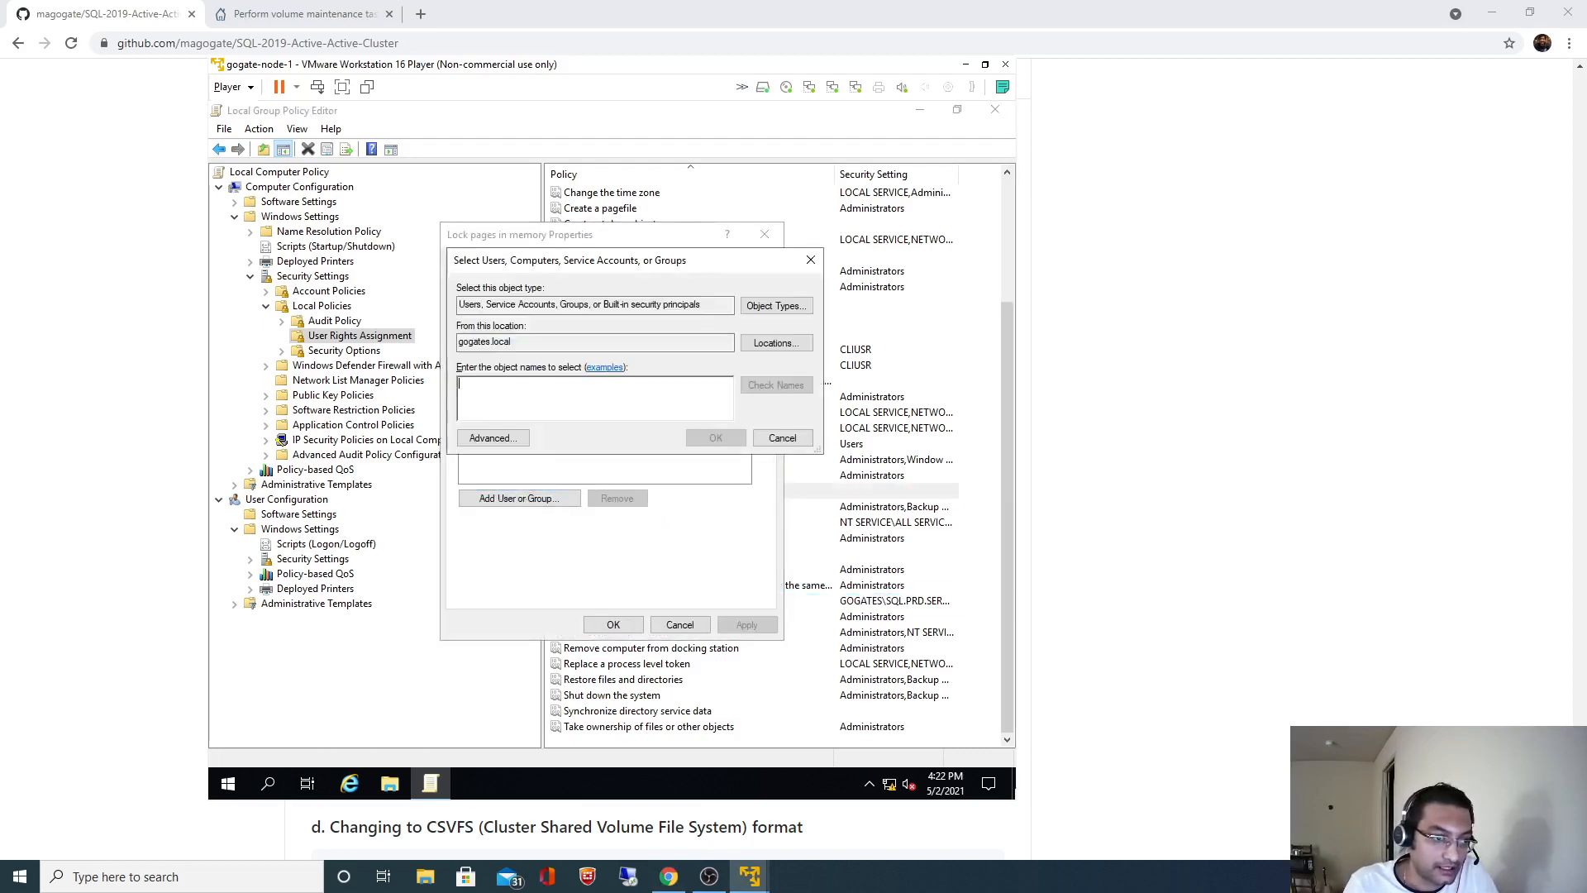
text(SQL.PRD.AGENT)
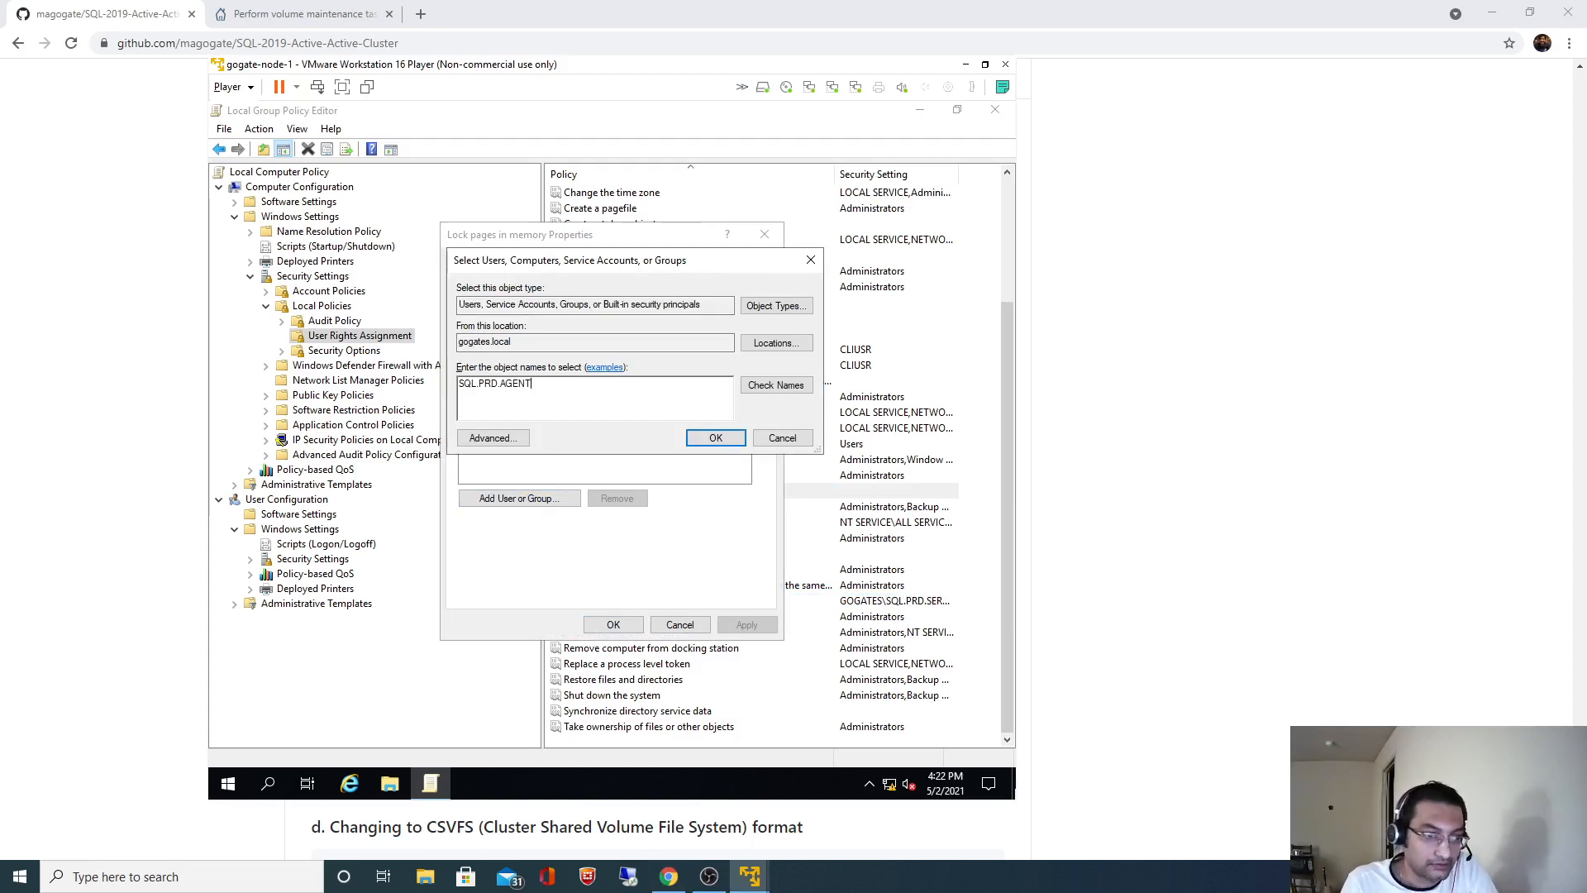
click(772, 389)
text(A)
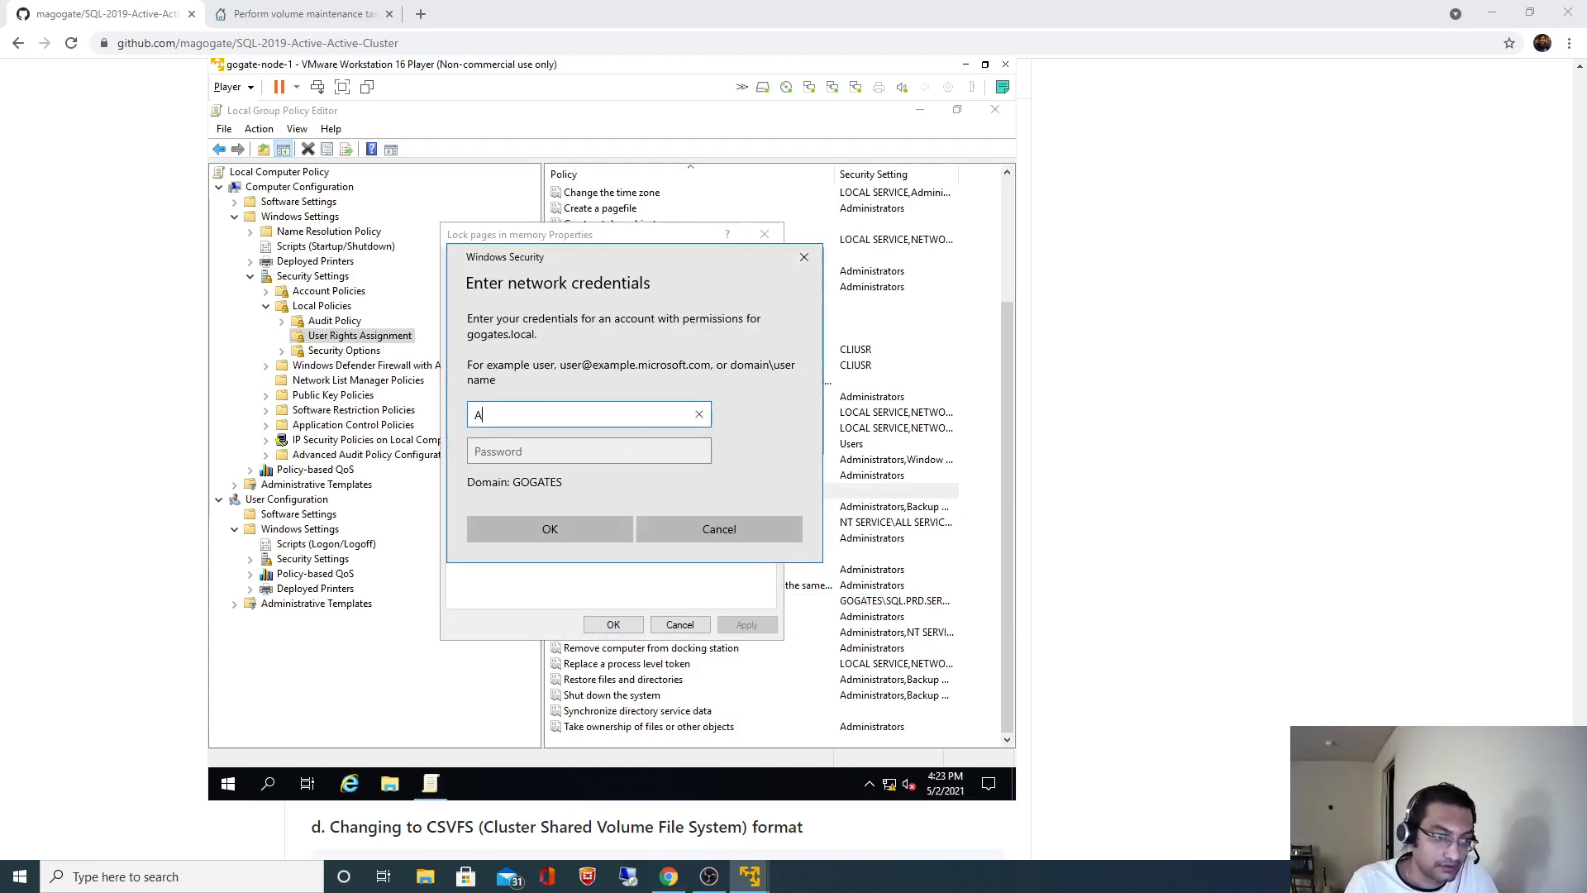
text(dministrat)
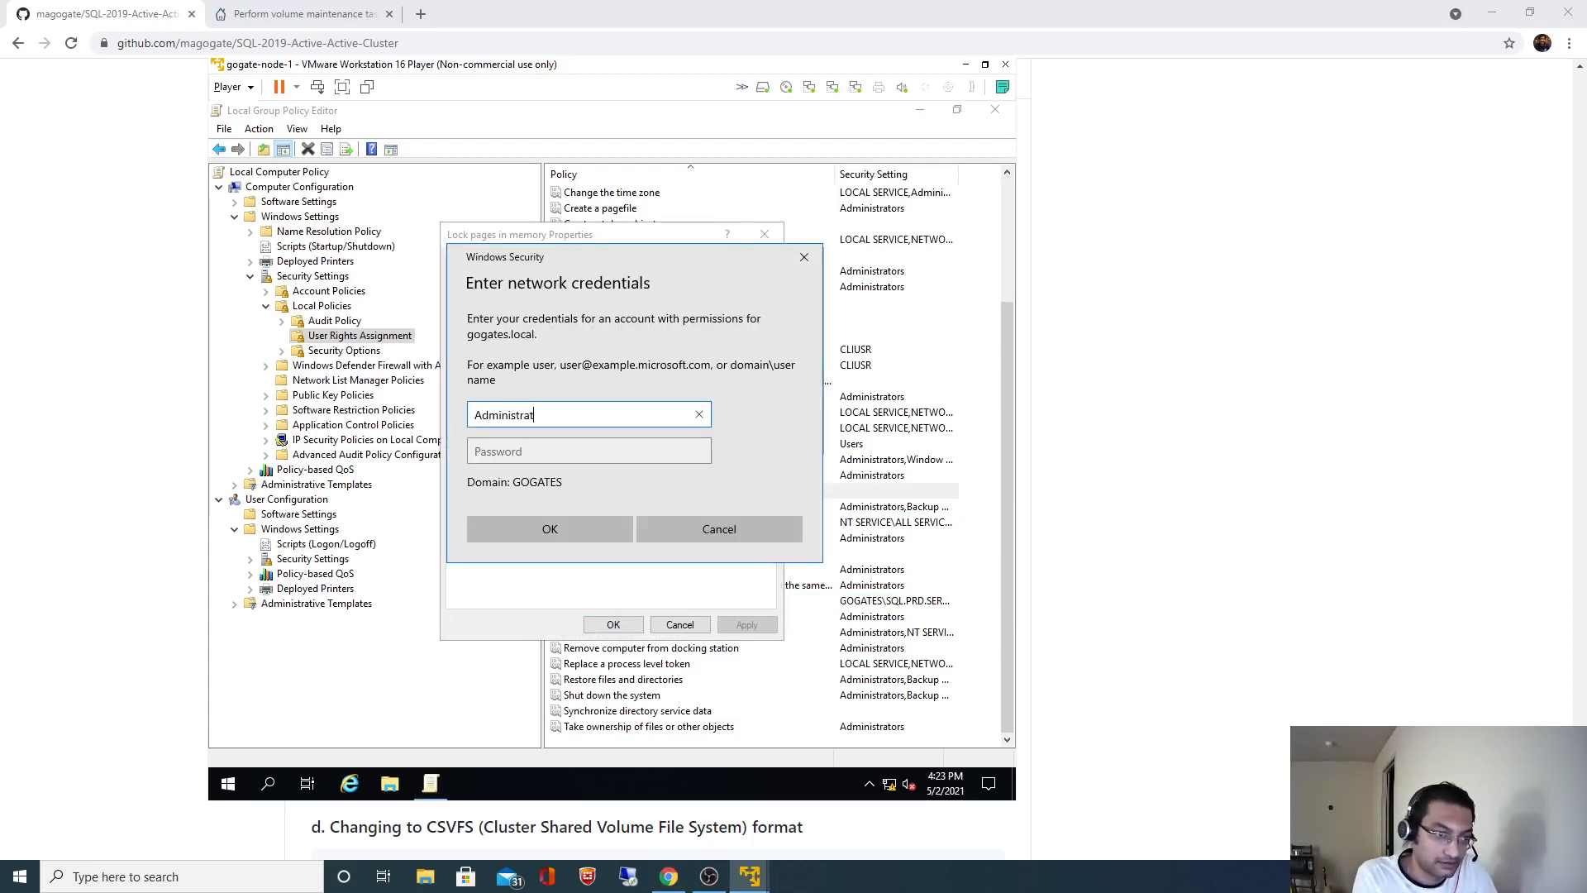
text(or)
key(Tab)
text(••)
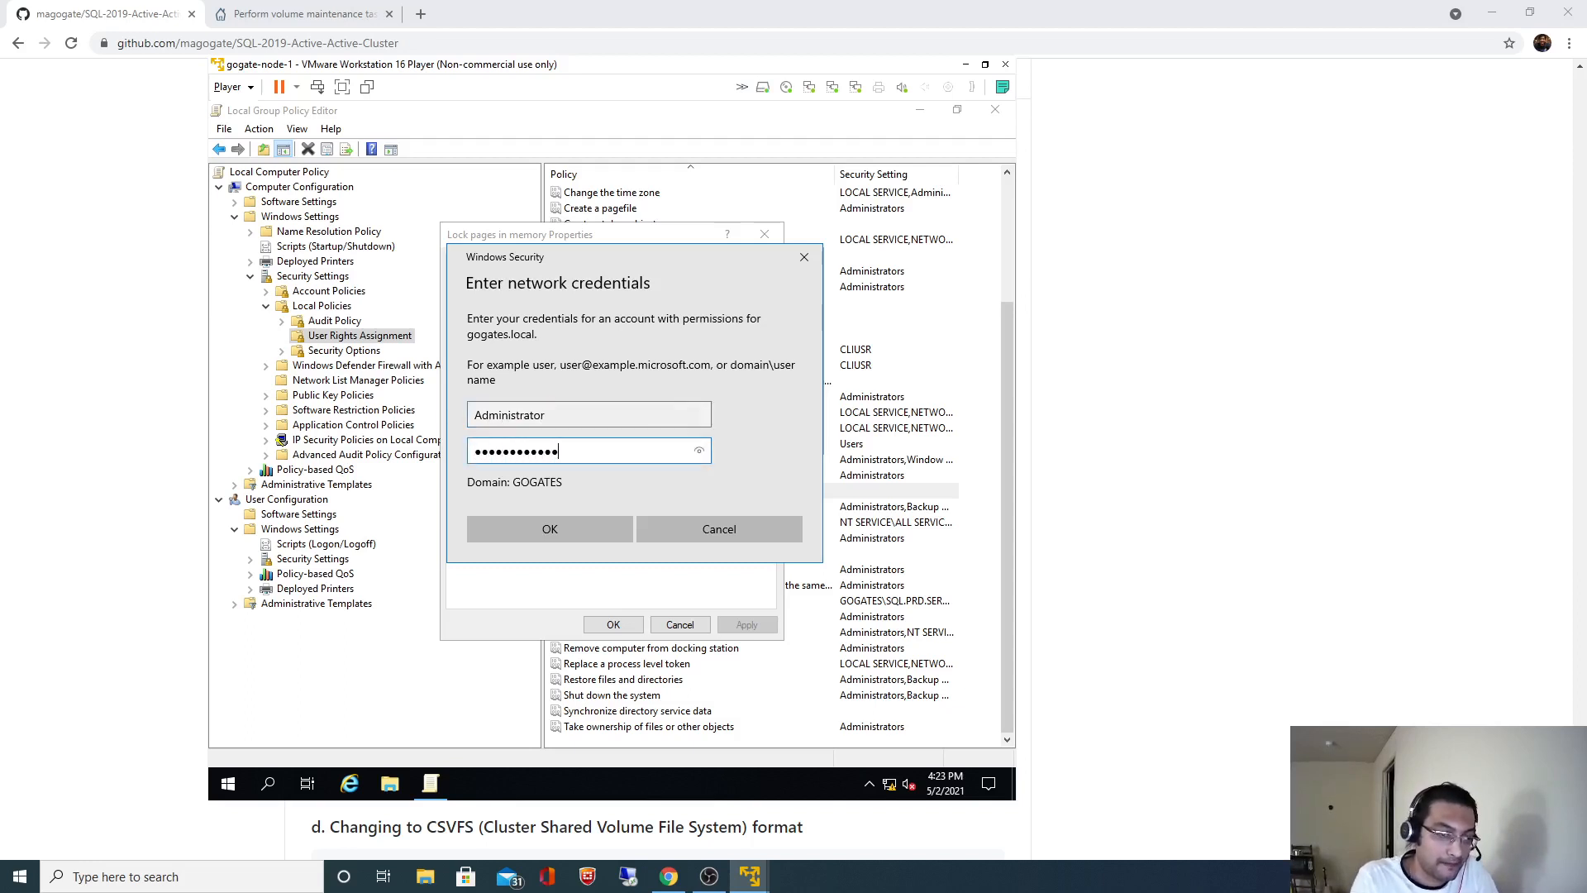
click(550, 529)
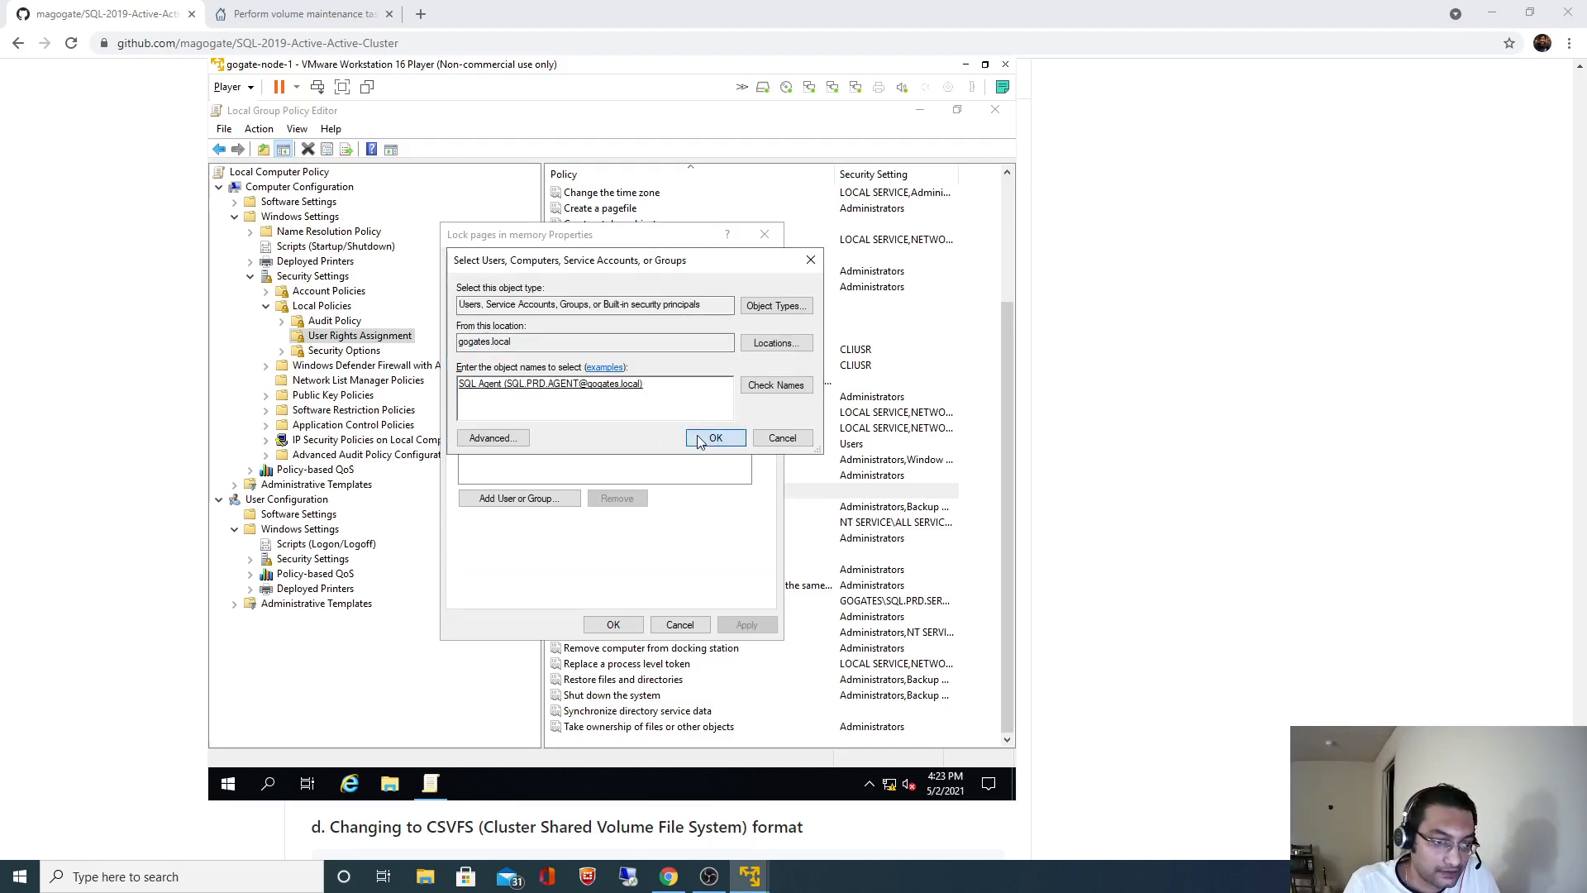
click(714, 438)
- Add SQL.PRD.SERVER to Lock pages in memory too, copying its name from the README
click(519, 498)
click(1254, 489)
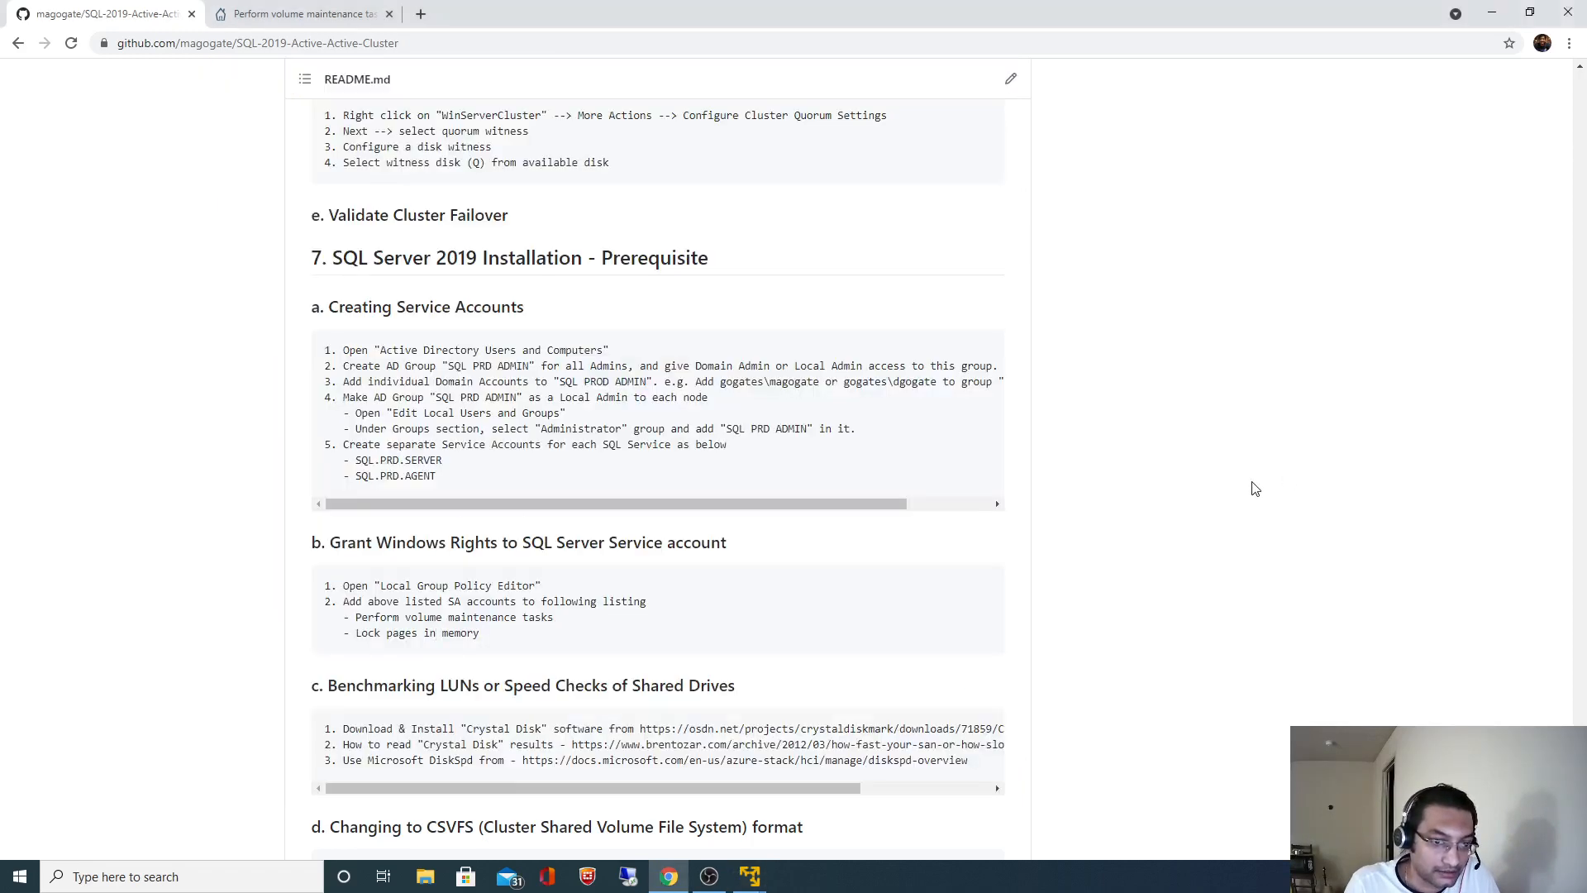
drag(442, 461, 368, 459)
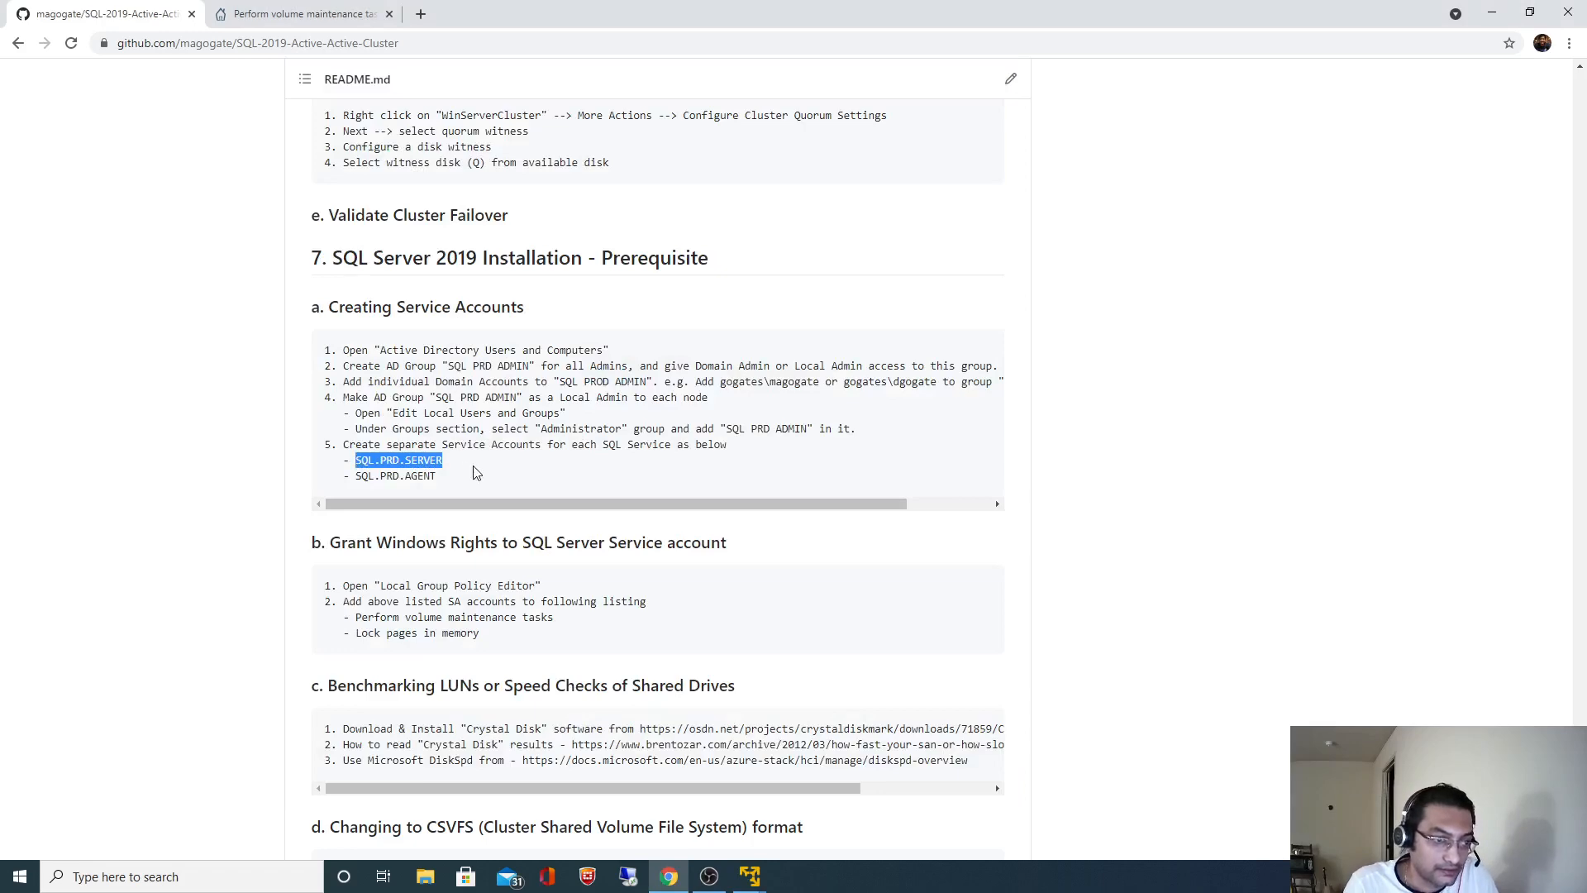
key(alt+Tab)
key(ctrl+v)
click(779, 385)
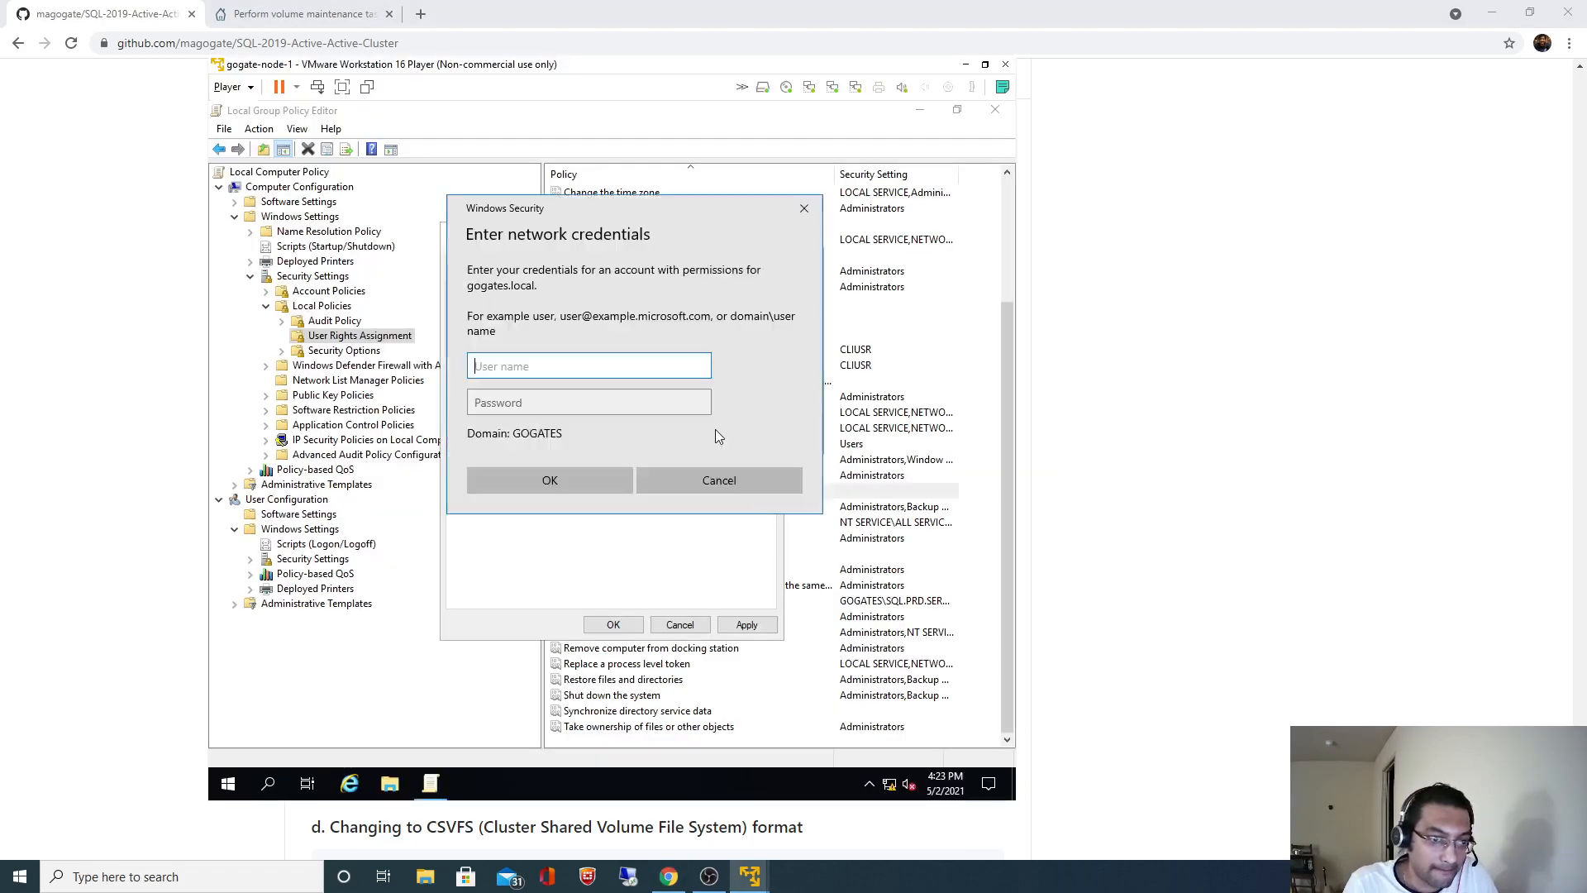
text(Administrator)
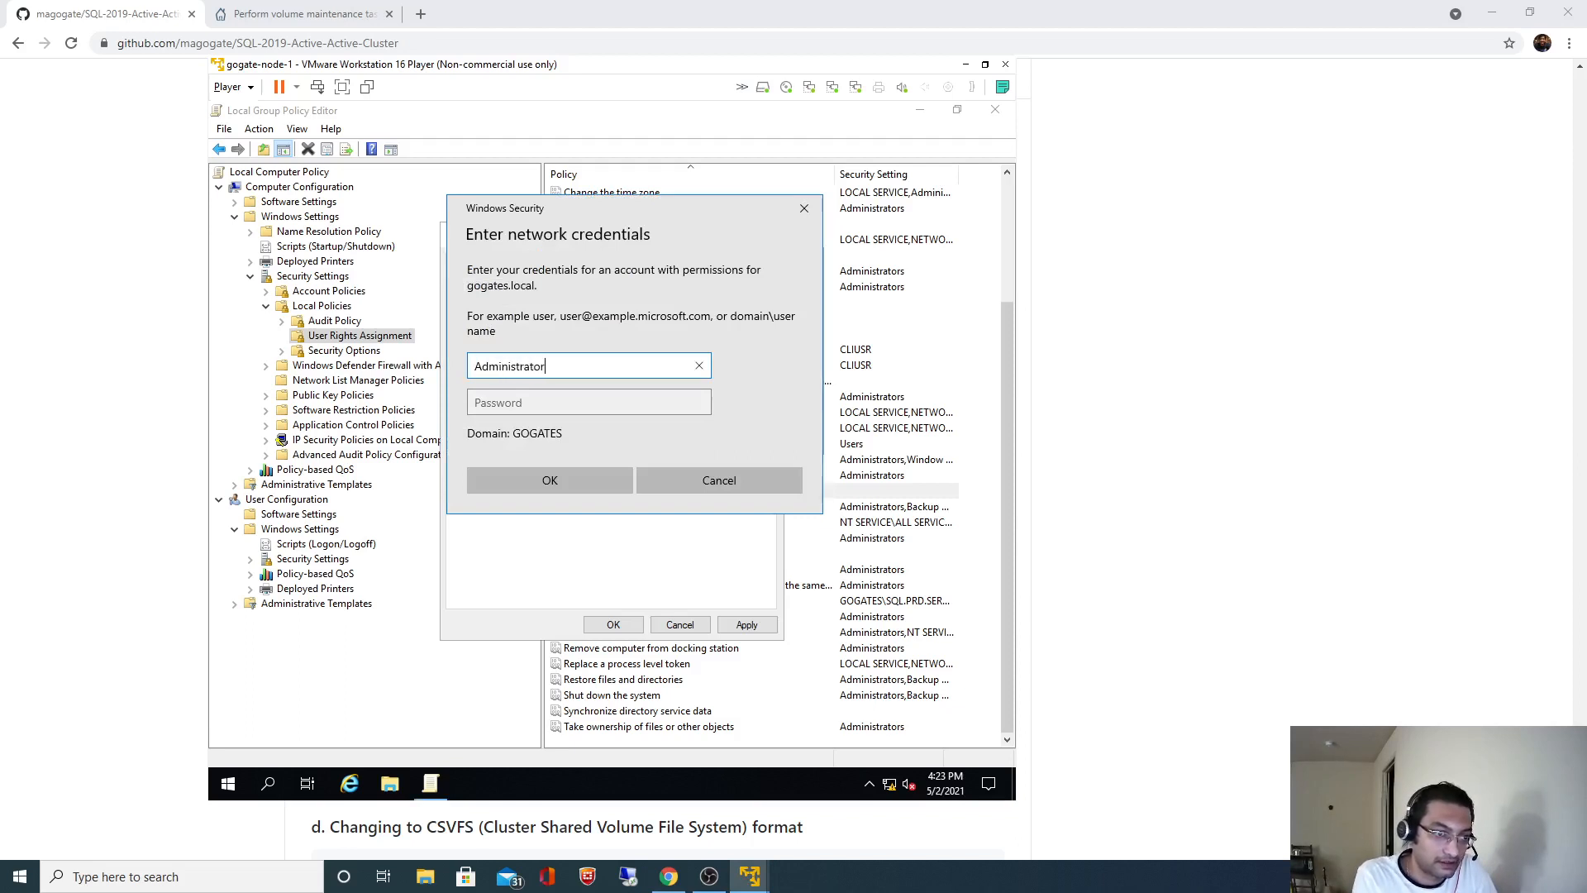
key(Tab)
text(P)
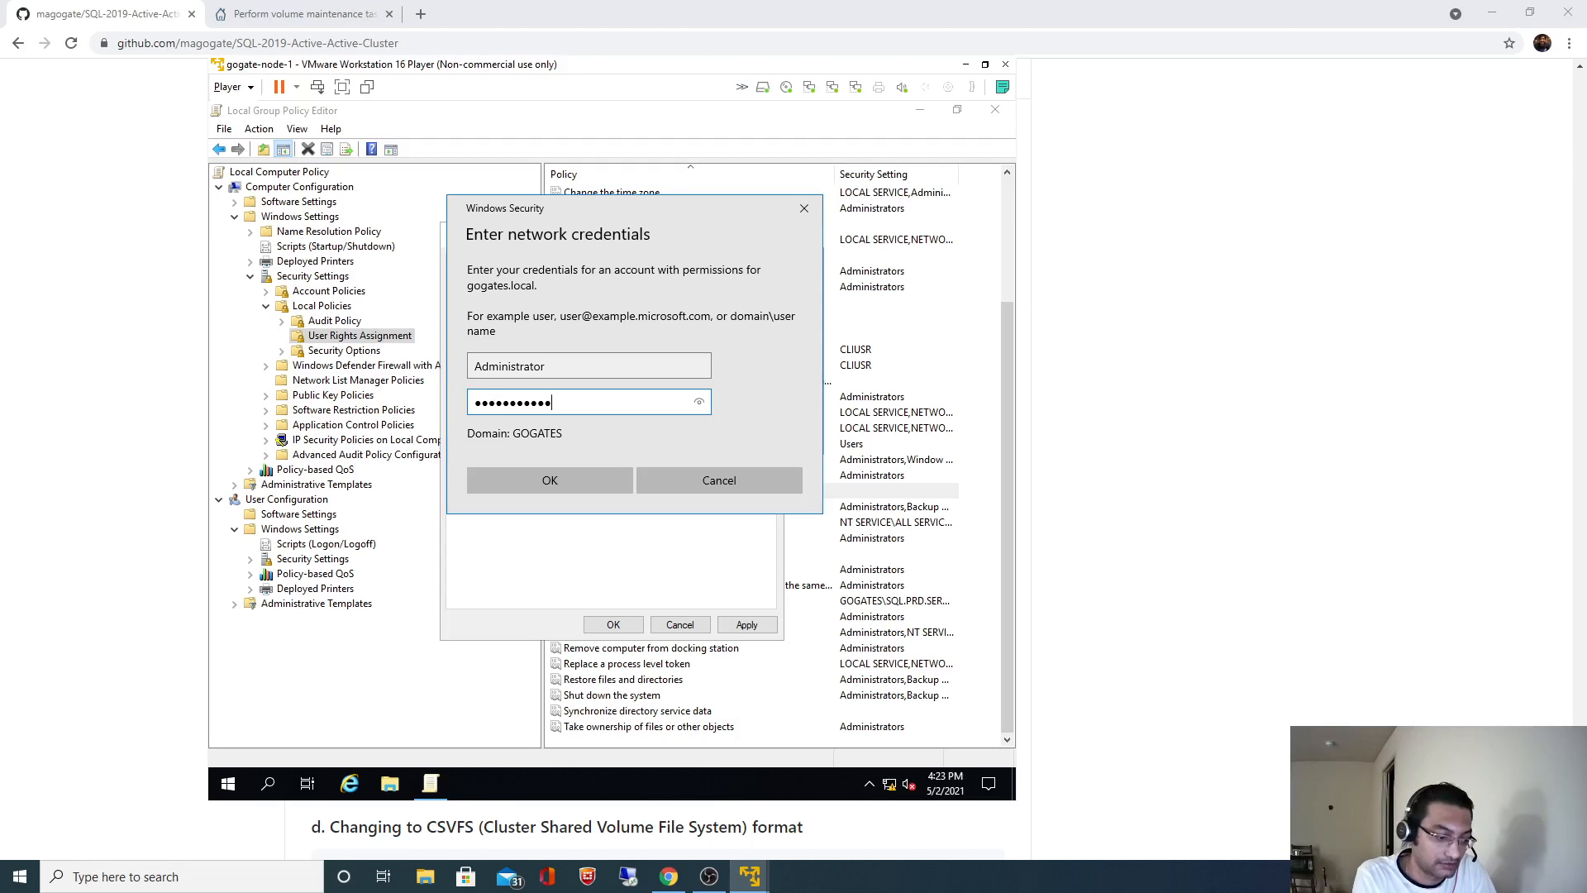
click(560, 478)
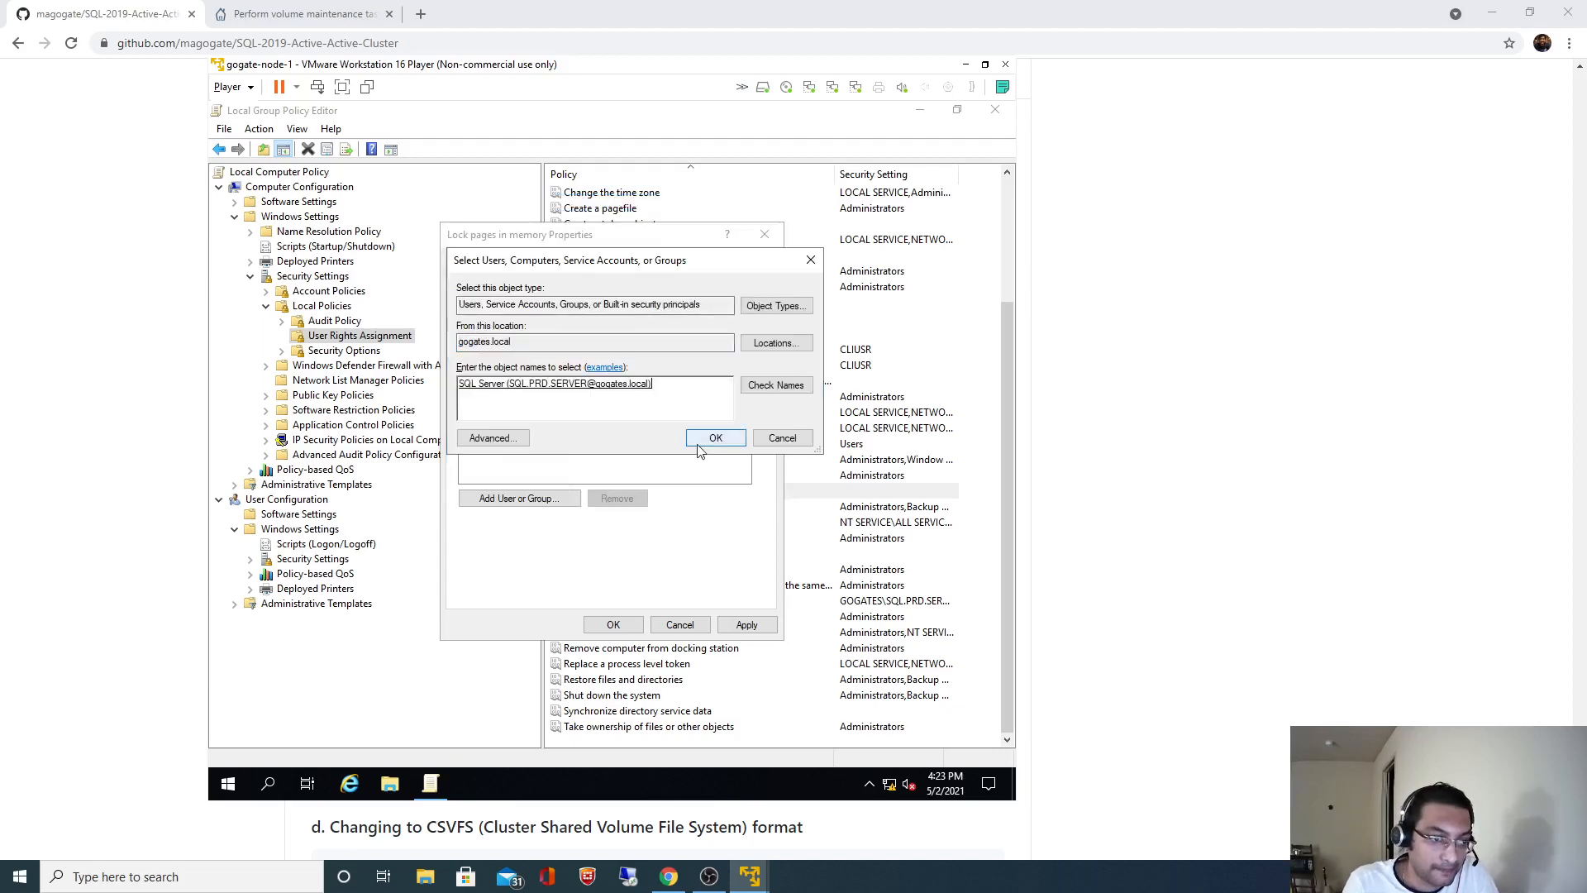
click(708, 438)
- Apply the Lock pages in memory assignment and close its properties
click(746, 624)
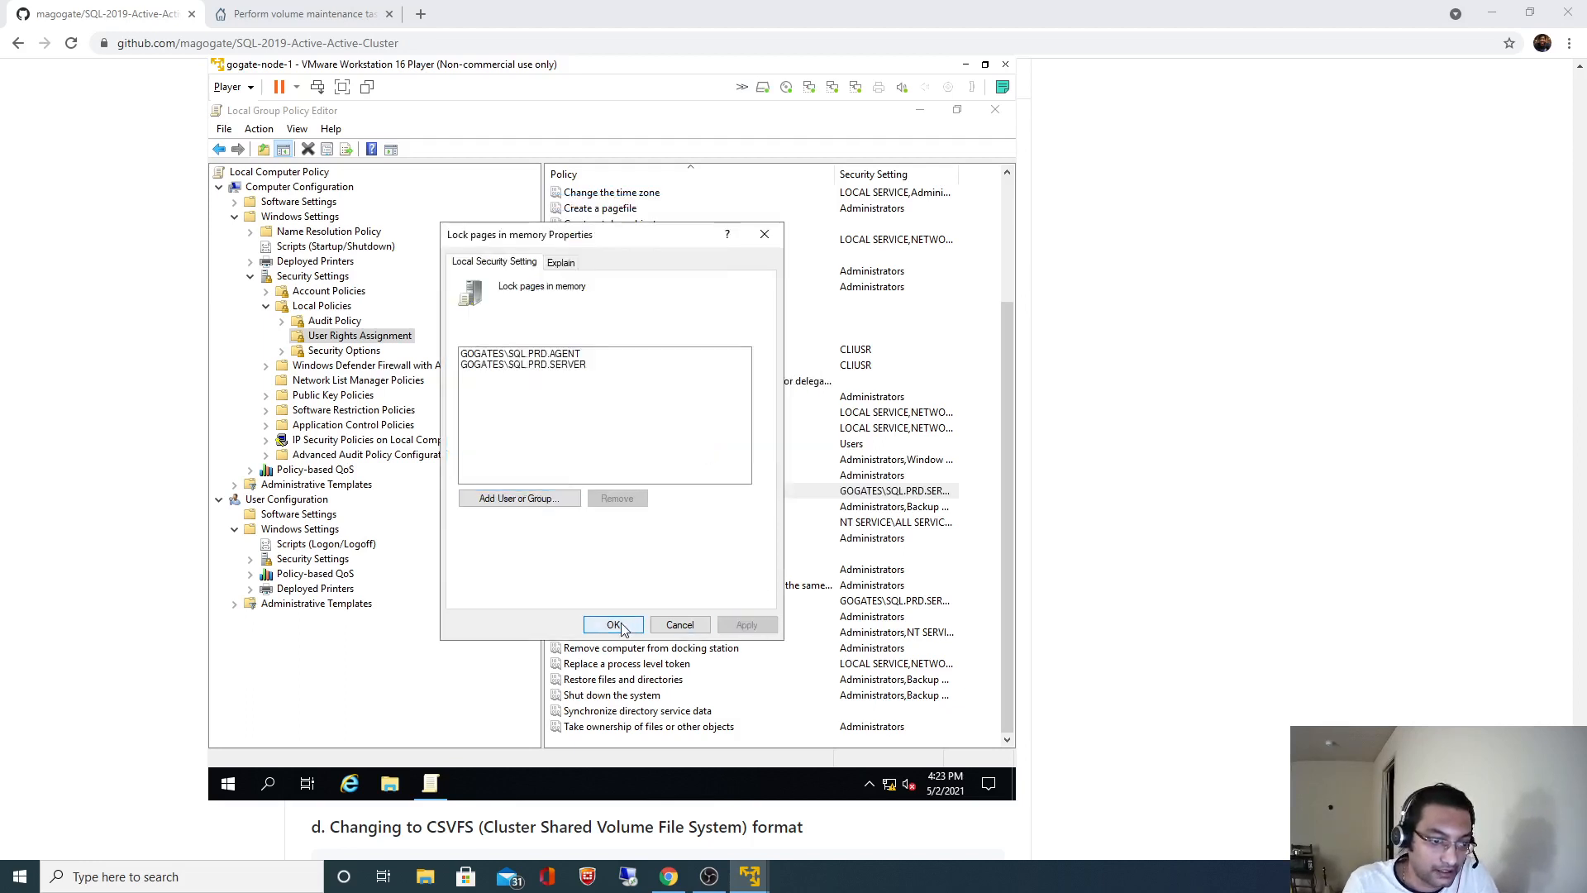
click(613, 625)
click(626, 627)
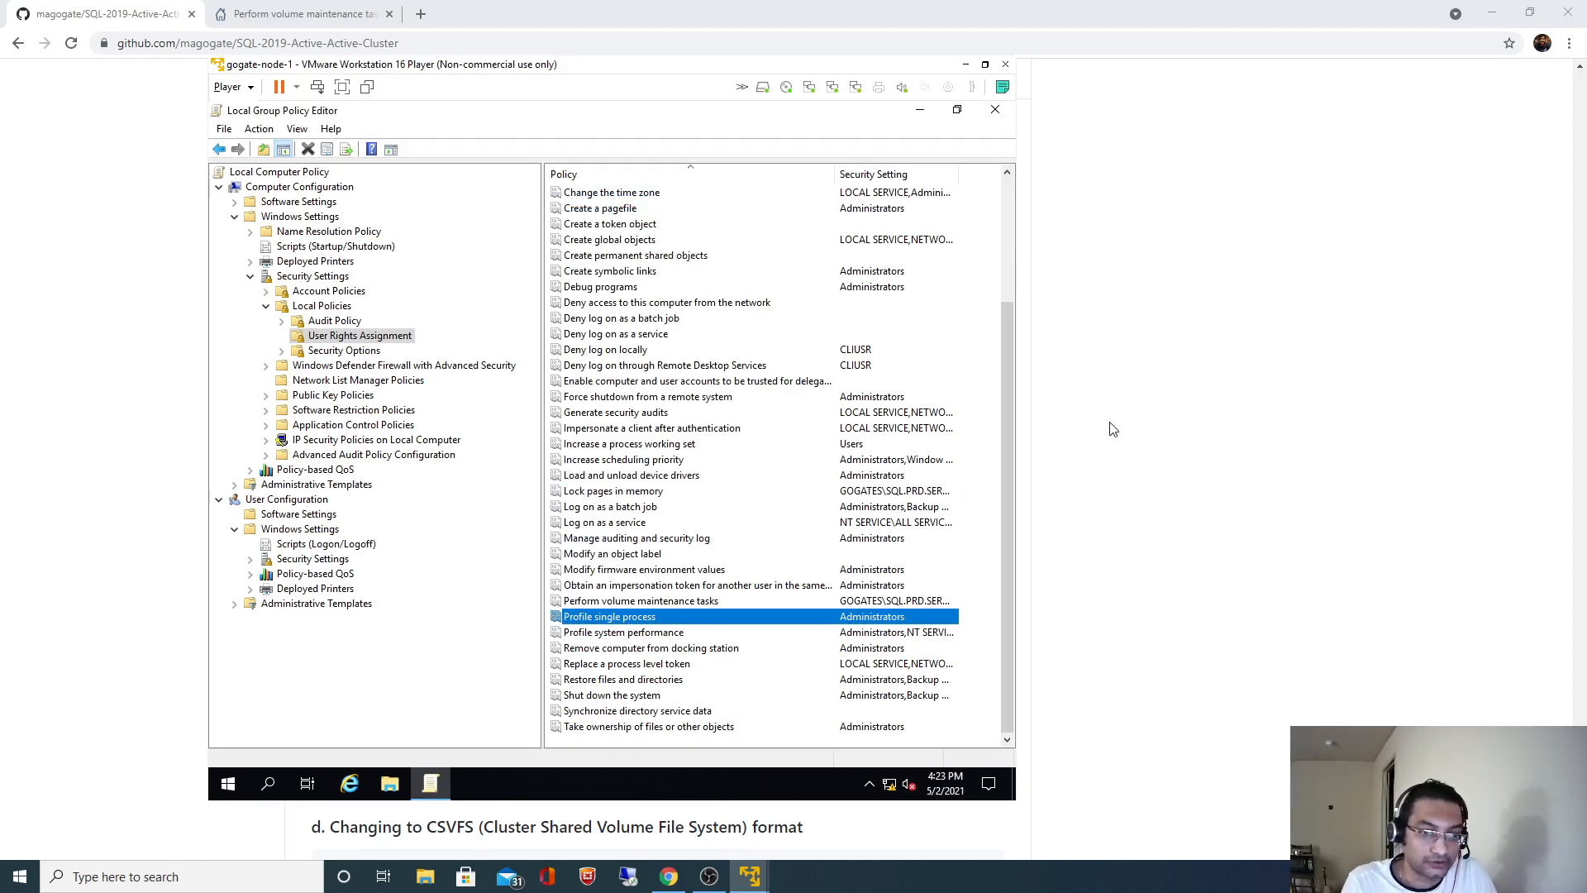
- Maximize the Player, close the Group Policy Editor, and restart node-1 with the default reason
click(986, 65)
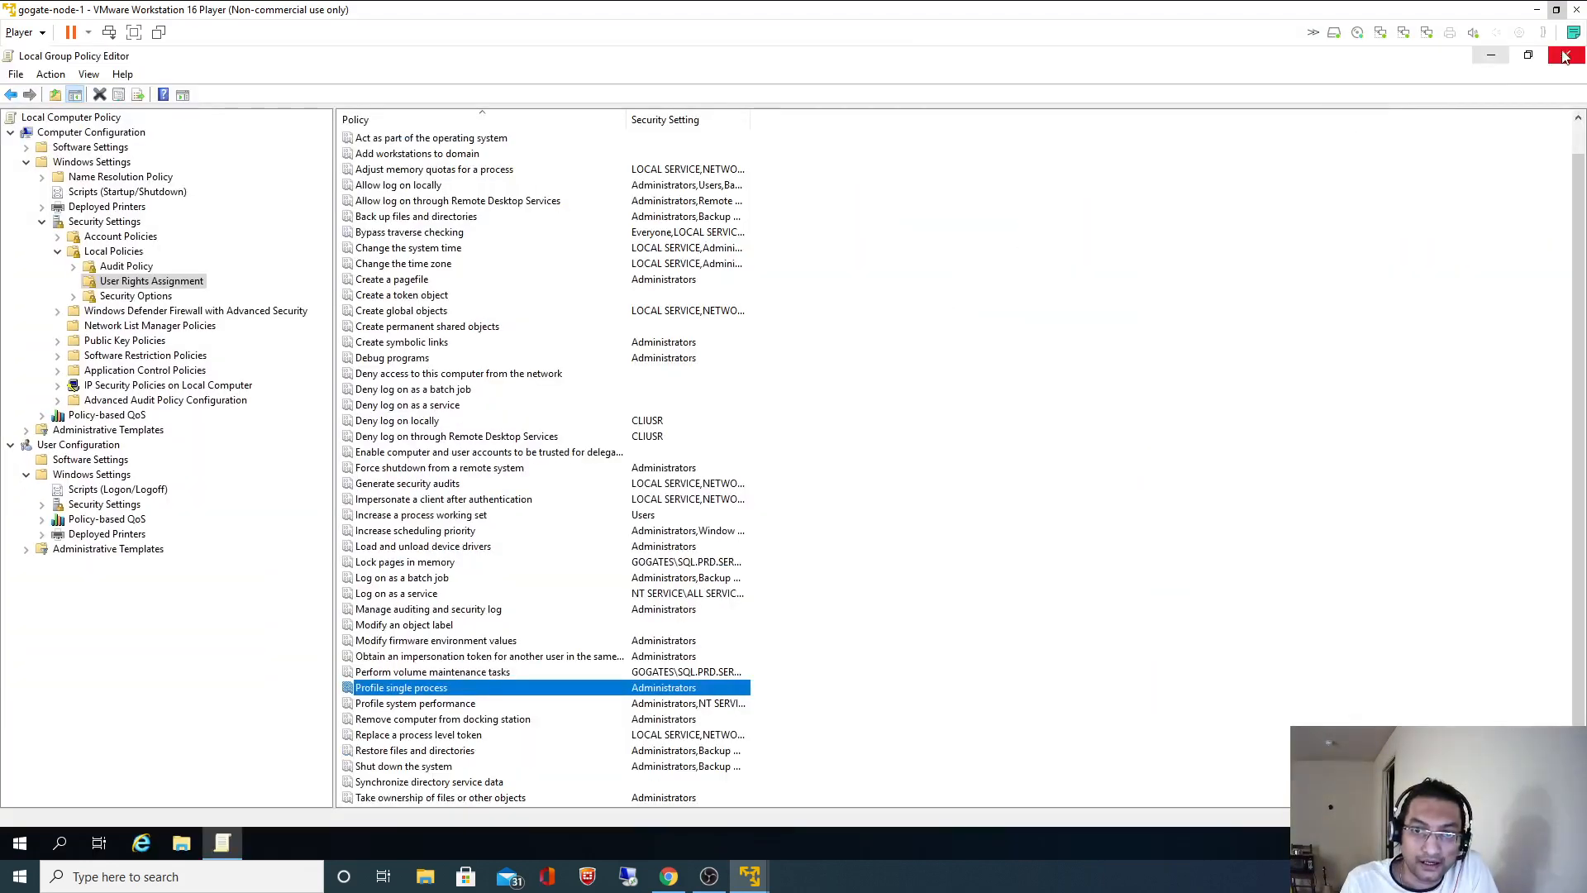
click(1570, 55)
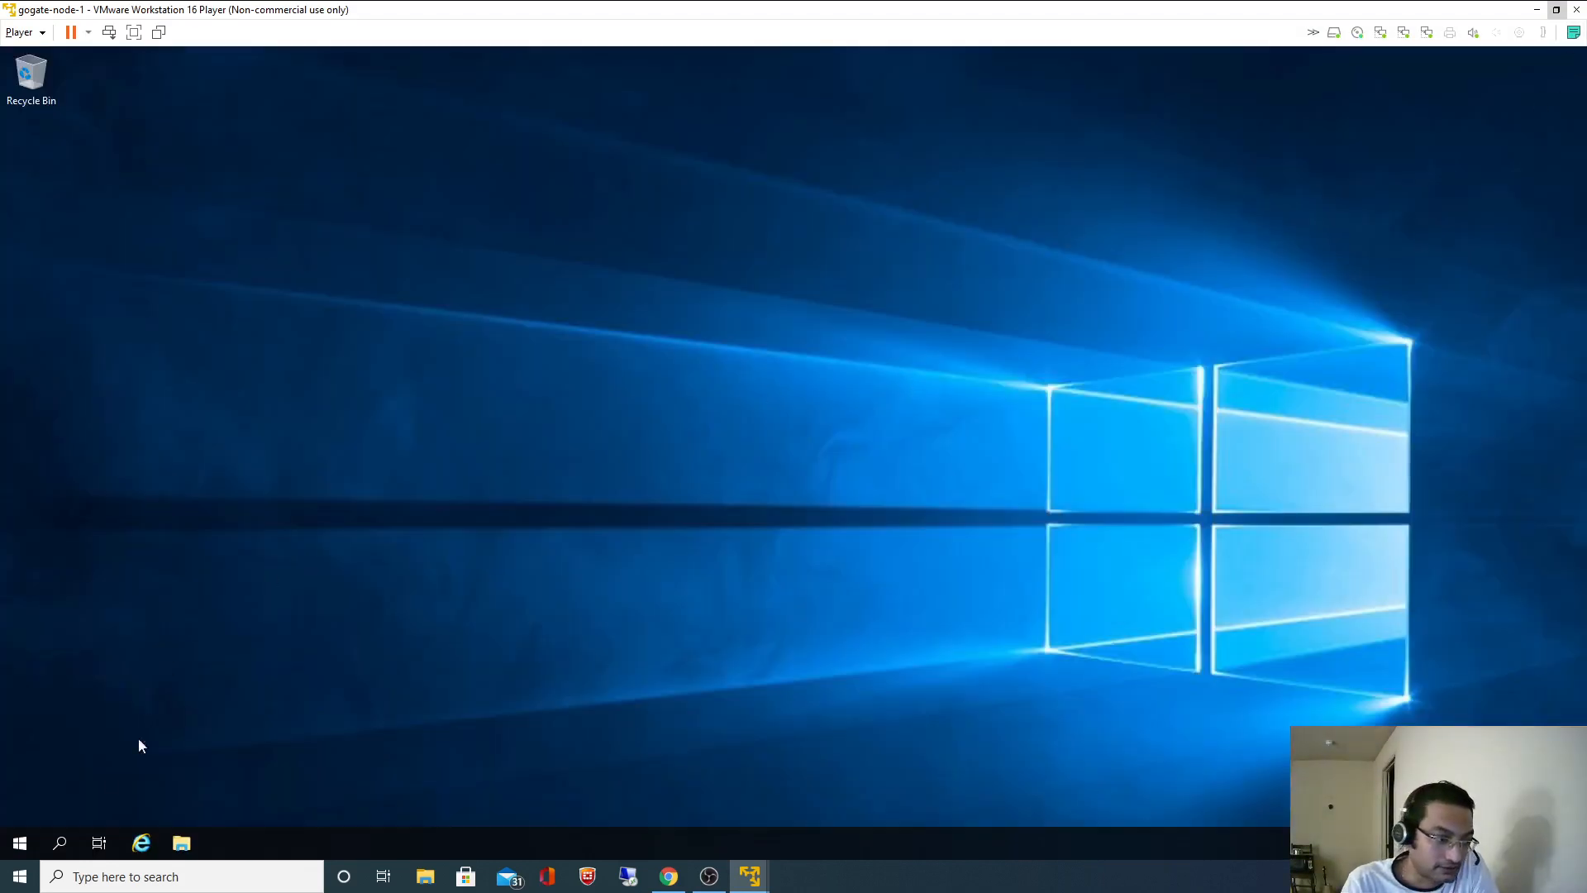
click(21, 843)
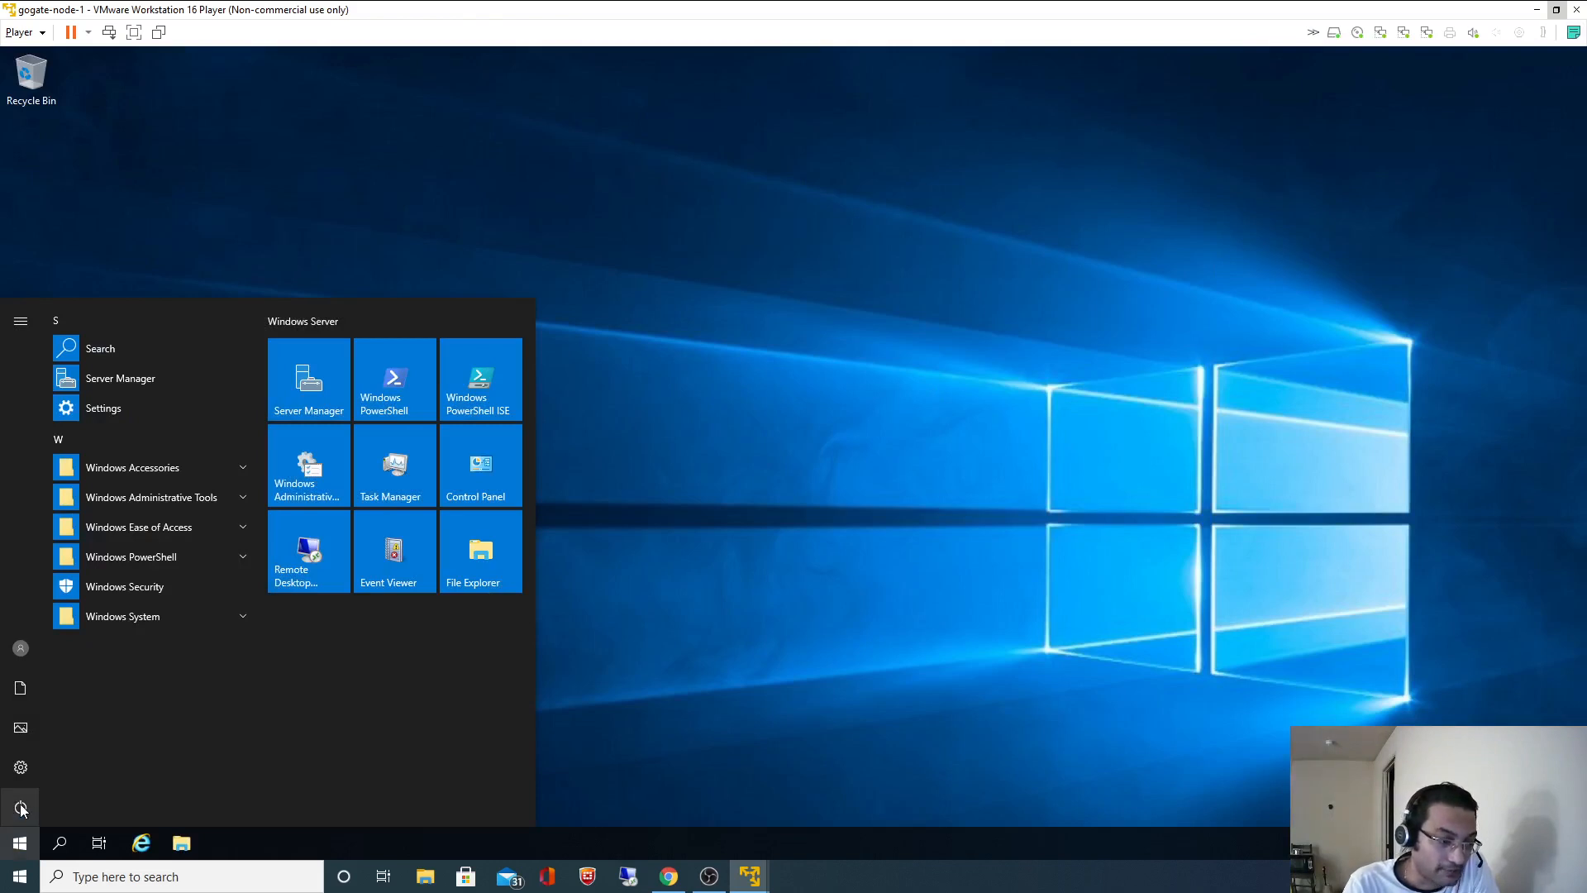
click(21, 809)
click(37, 764)
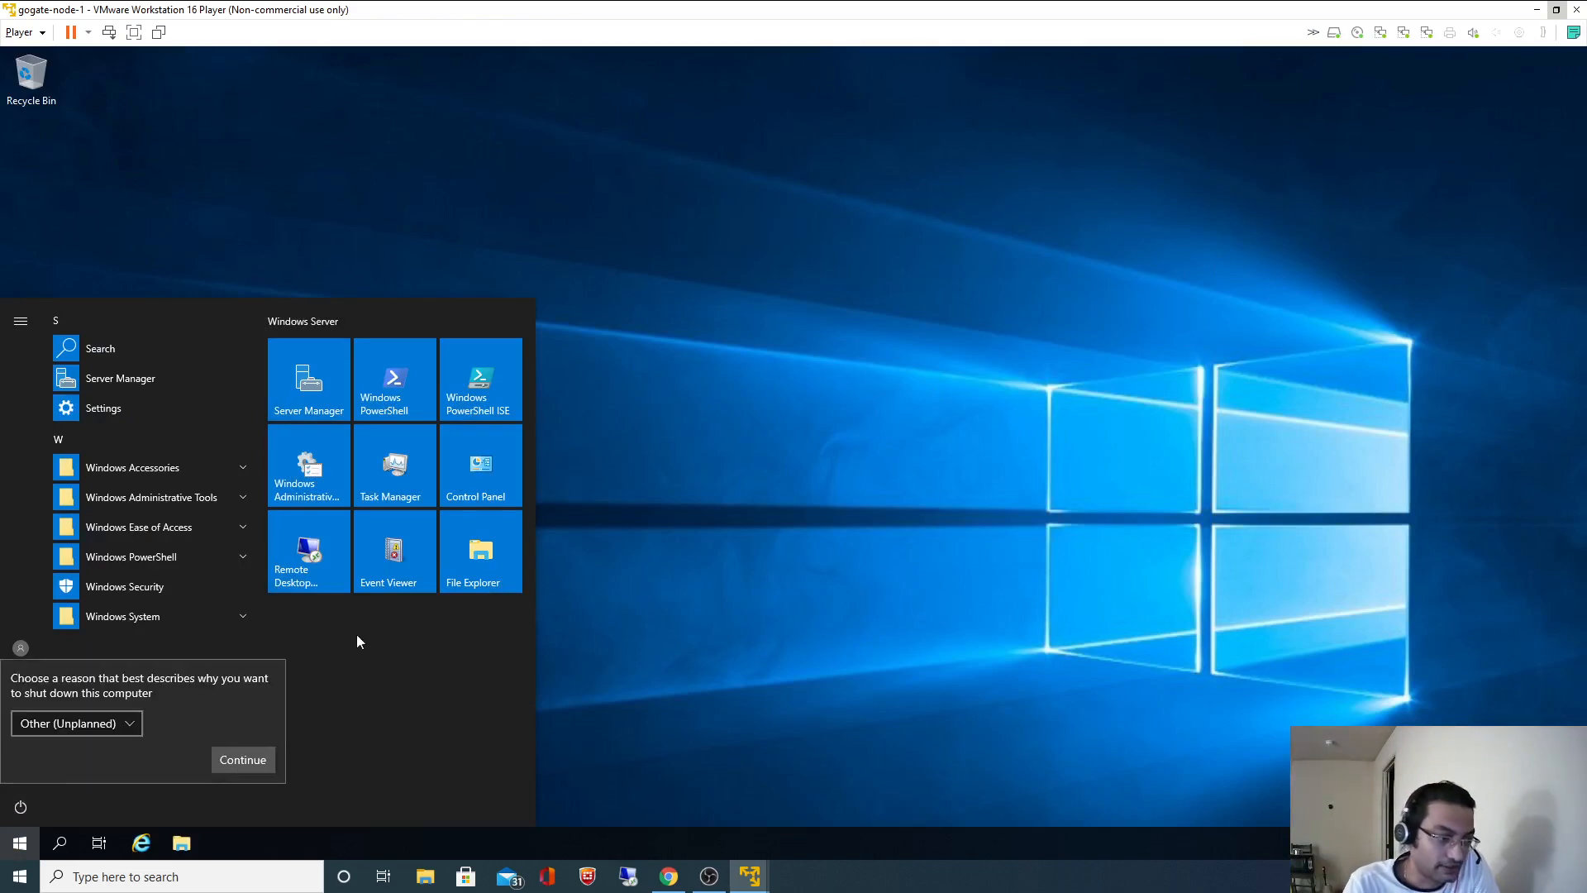
click(243, 759)
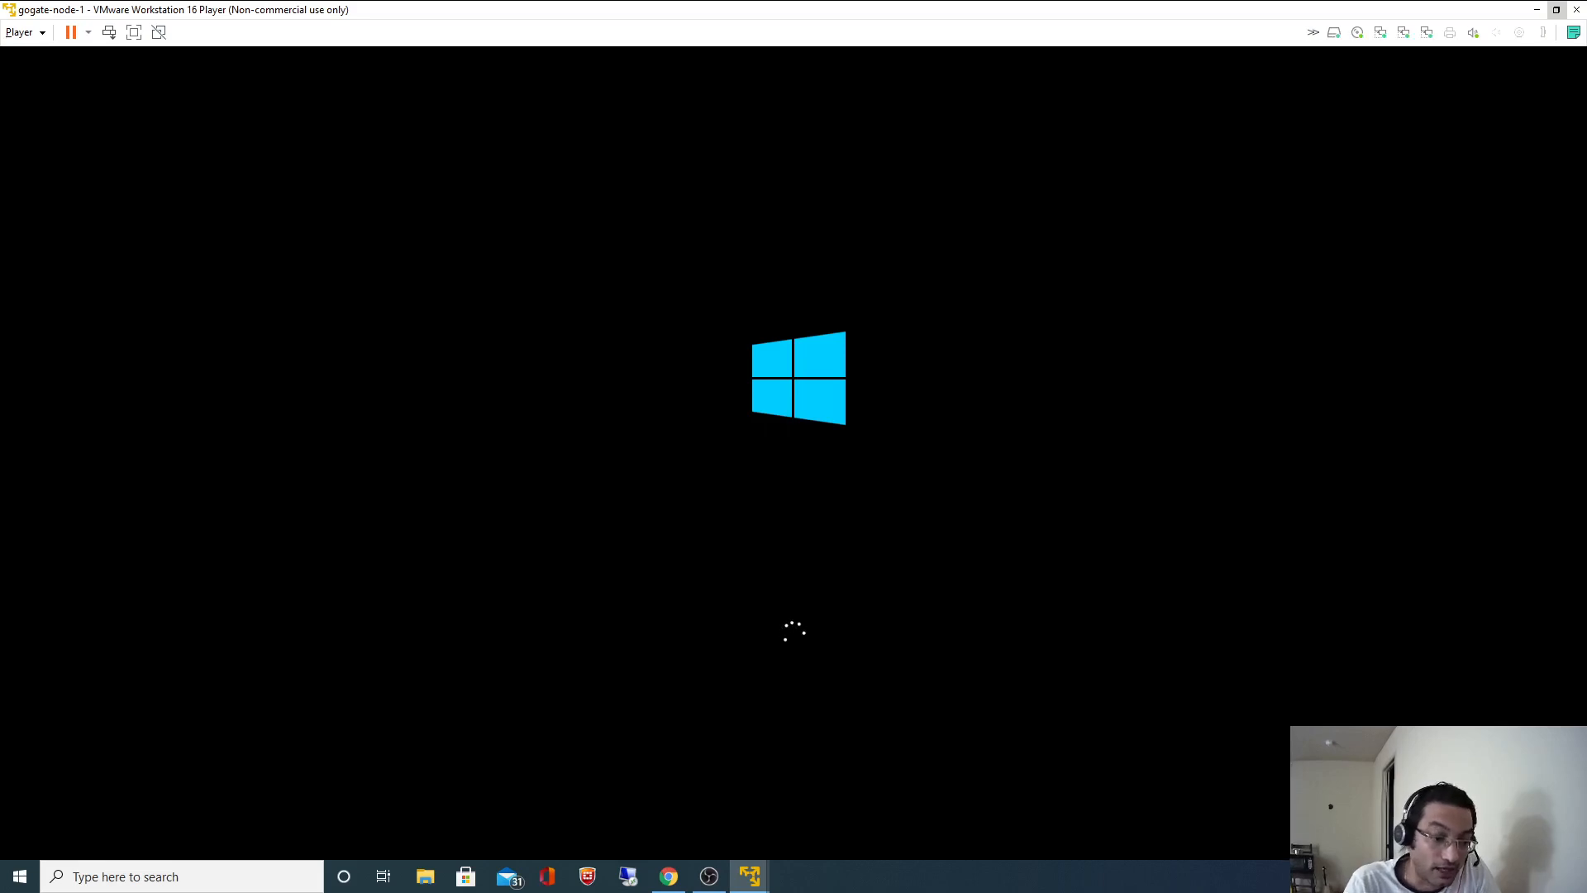
- Select the group name SQL PROD ADMIN in step 3 of the README
click(669, 876)
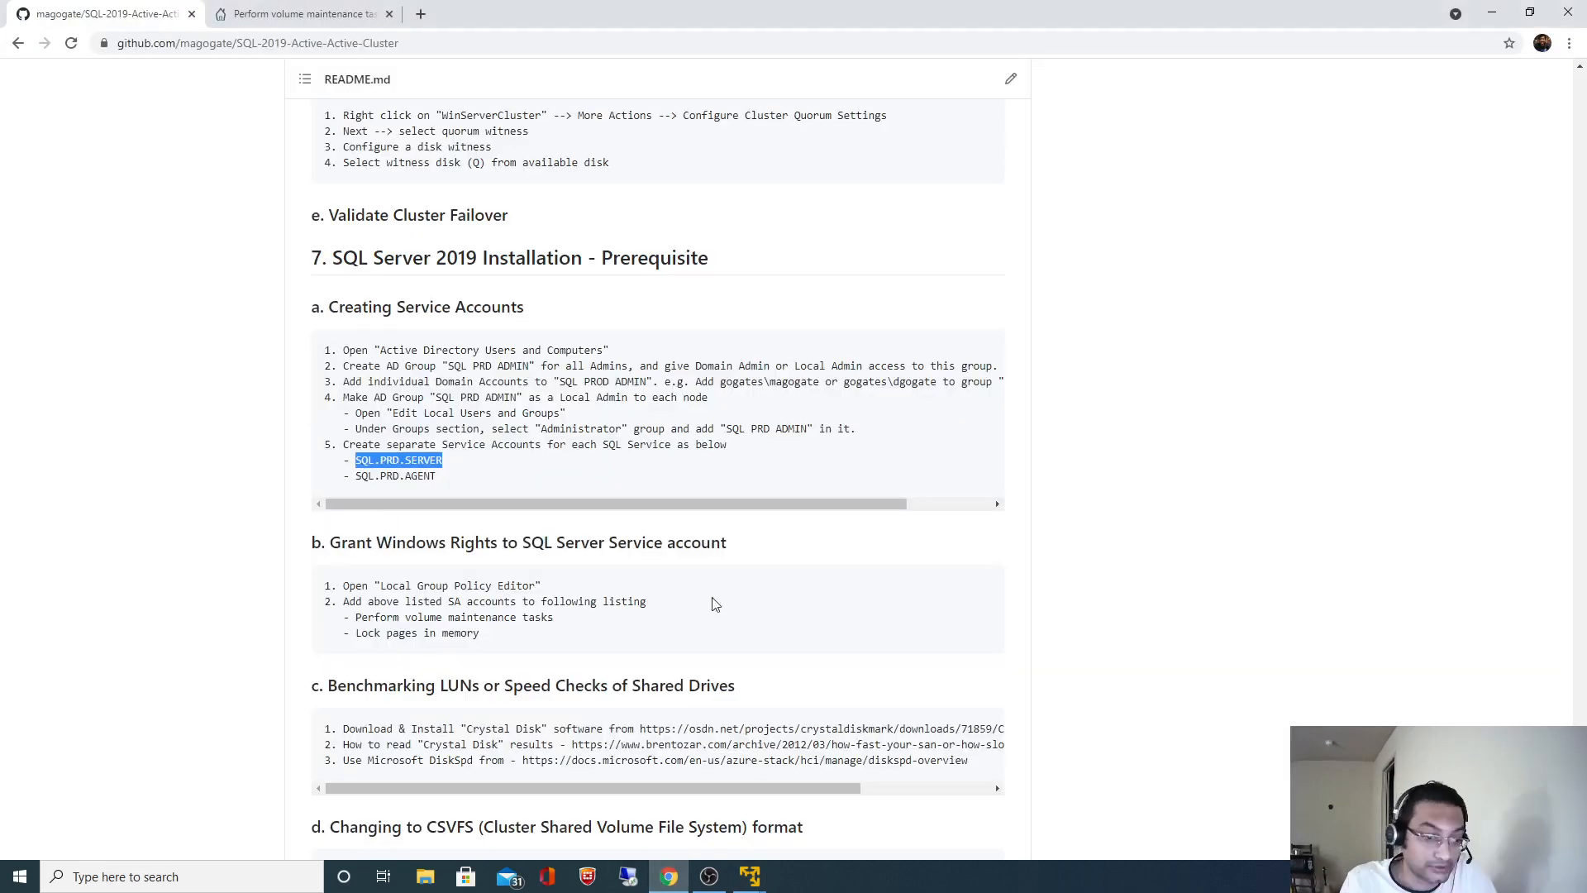
click(754, 426)
scroll(750, 423, up, 3)
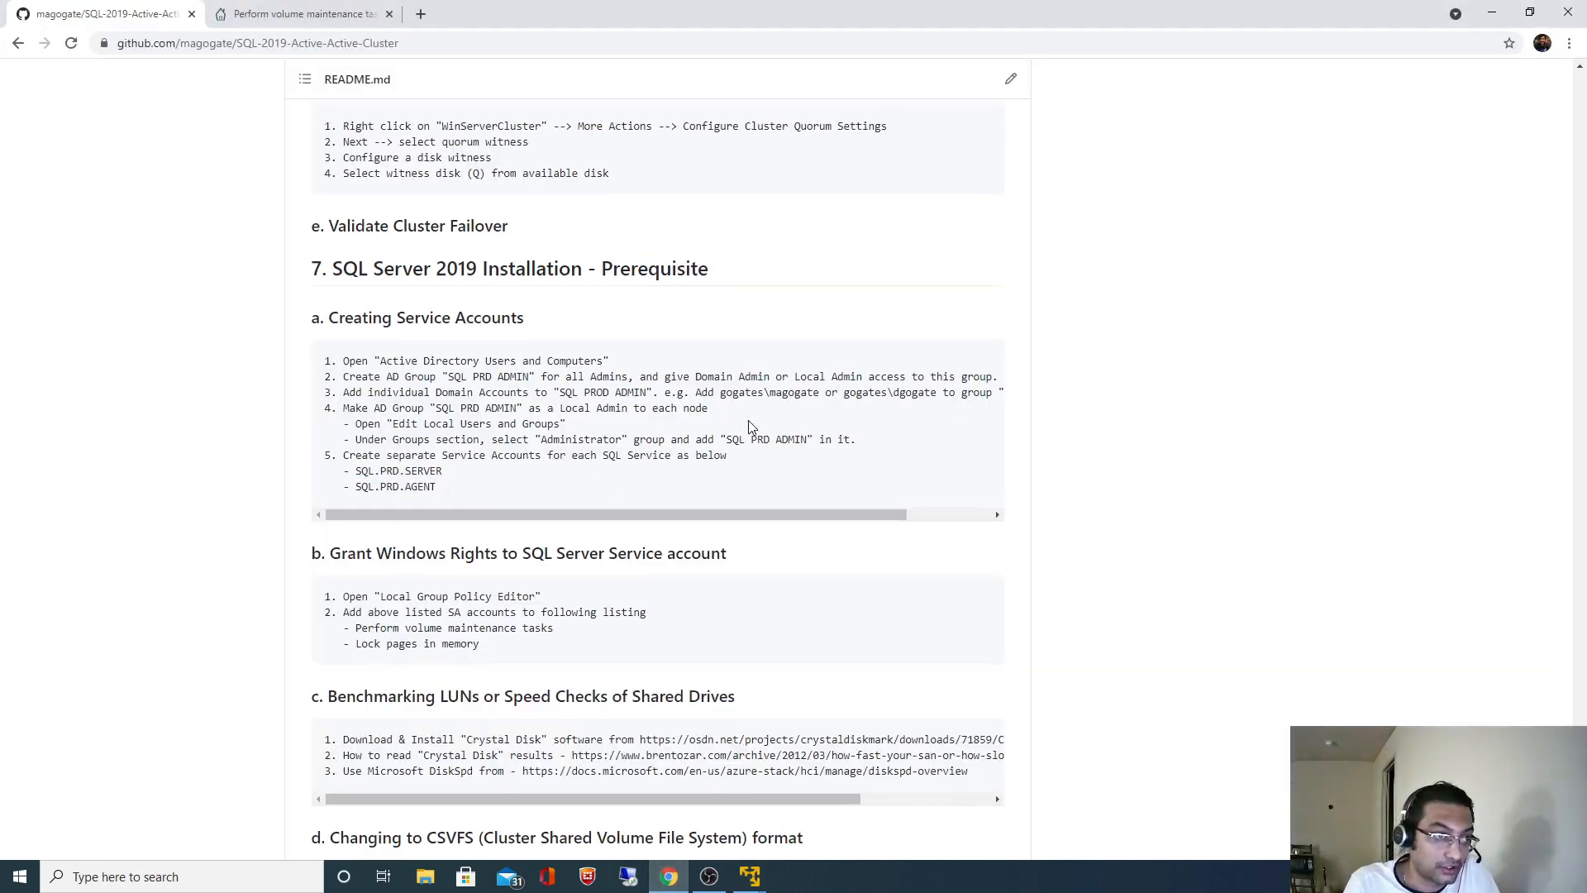
scroll(750, 427, down, 3)
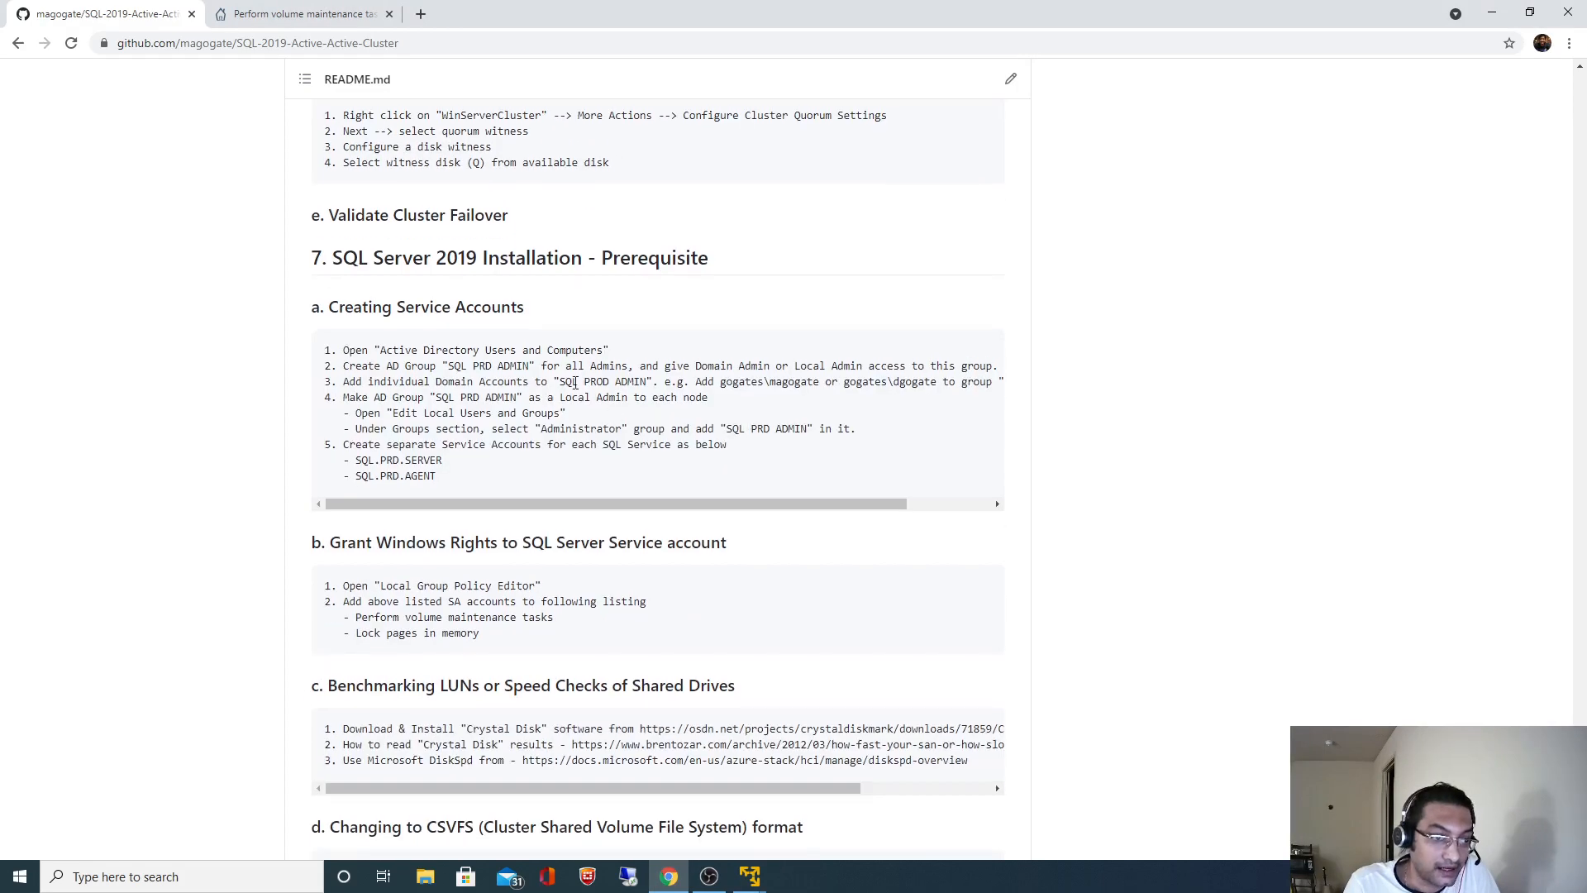
drag(586, 383, 645, 379)
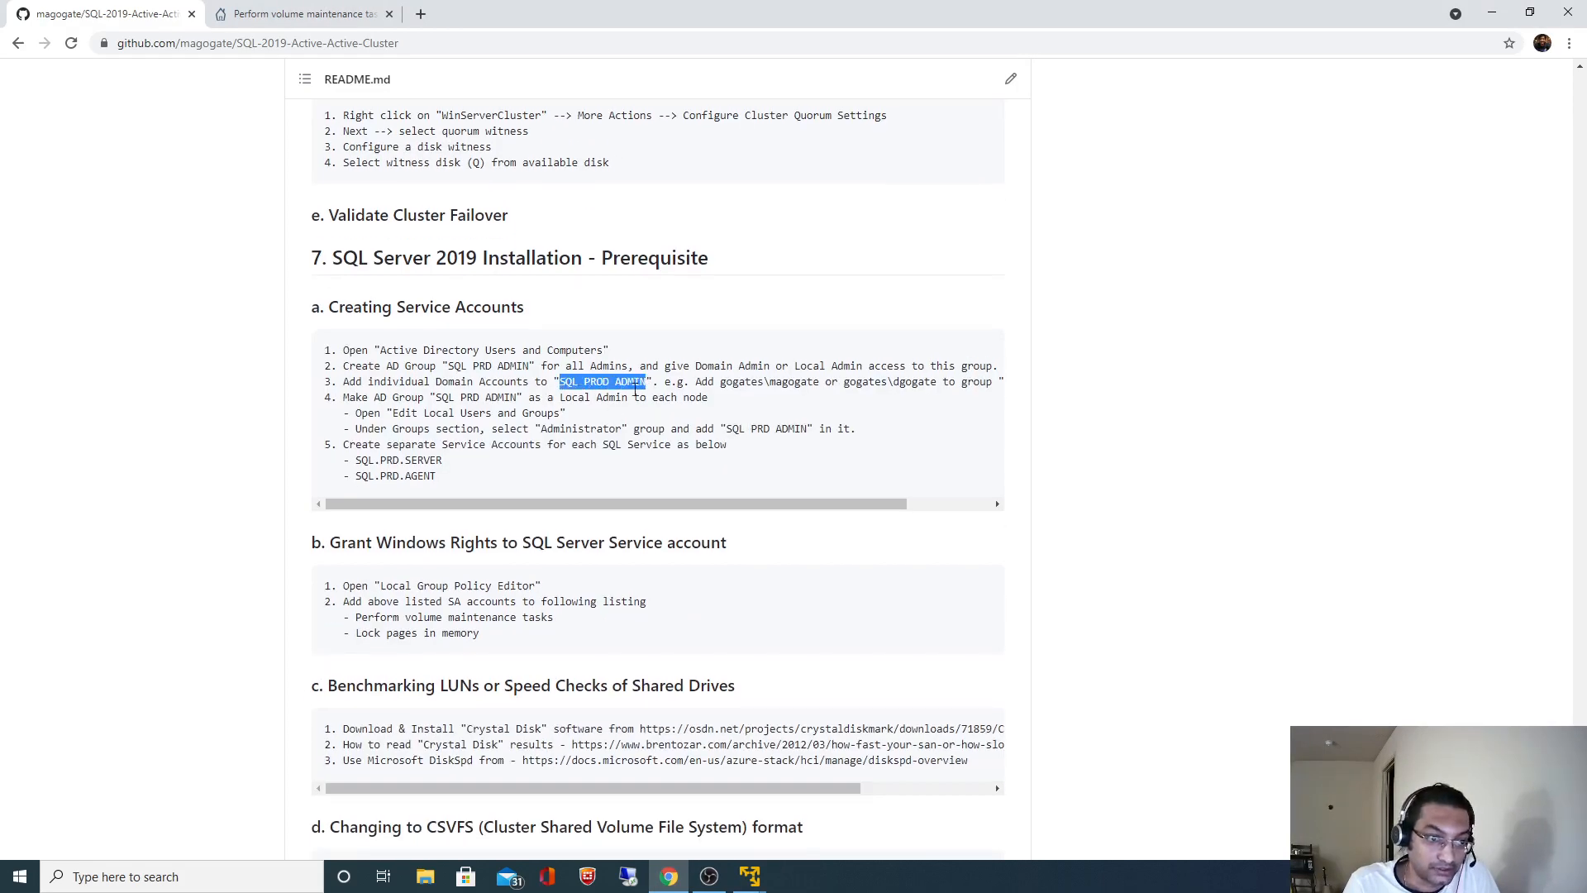
- On gogate-node-1, sign in as Other user with a domain user name and password
click(752, 876)
click(831, 791)
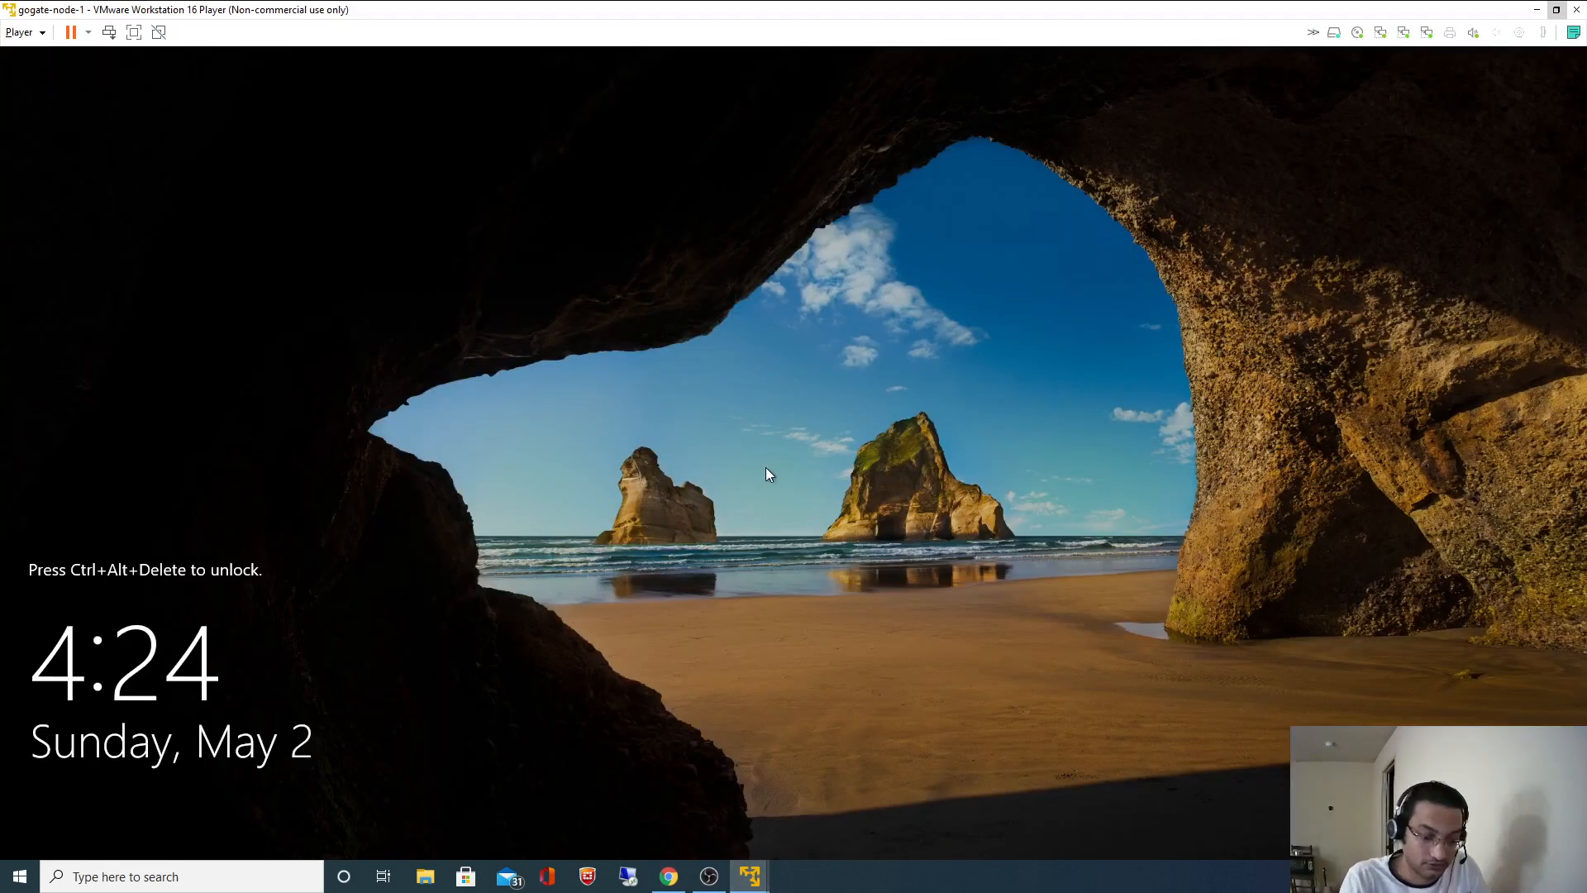
key(ctrl+alt+Insert)
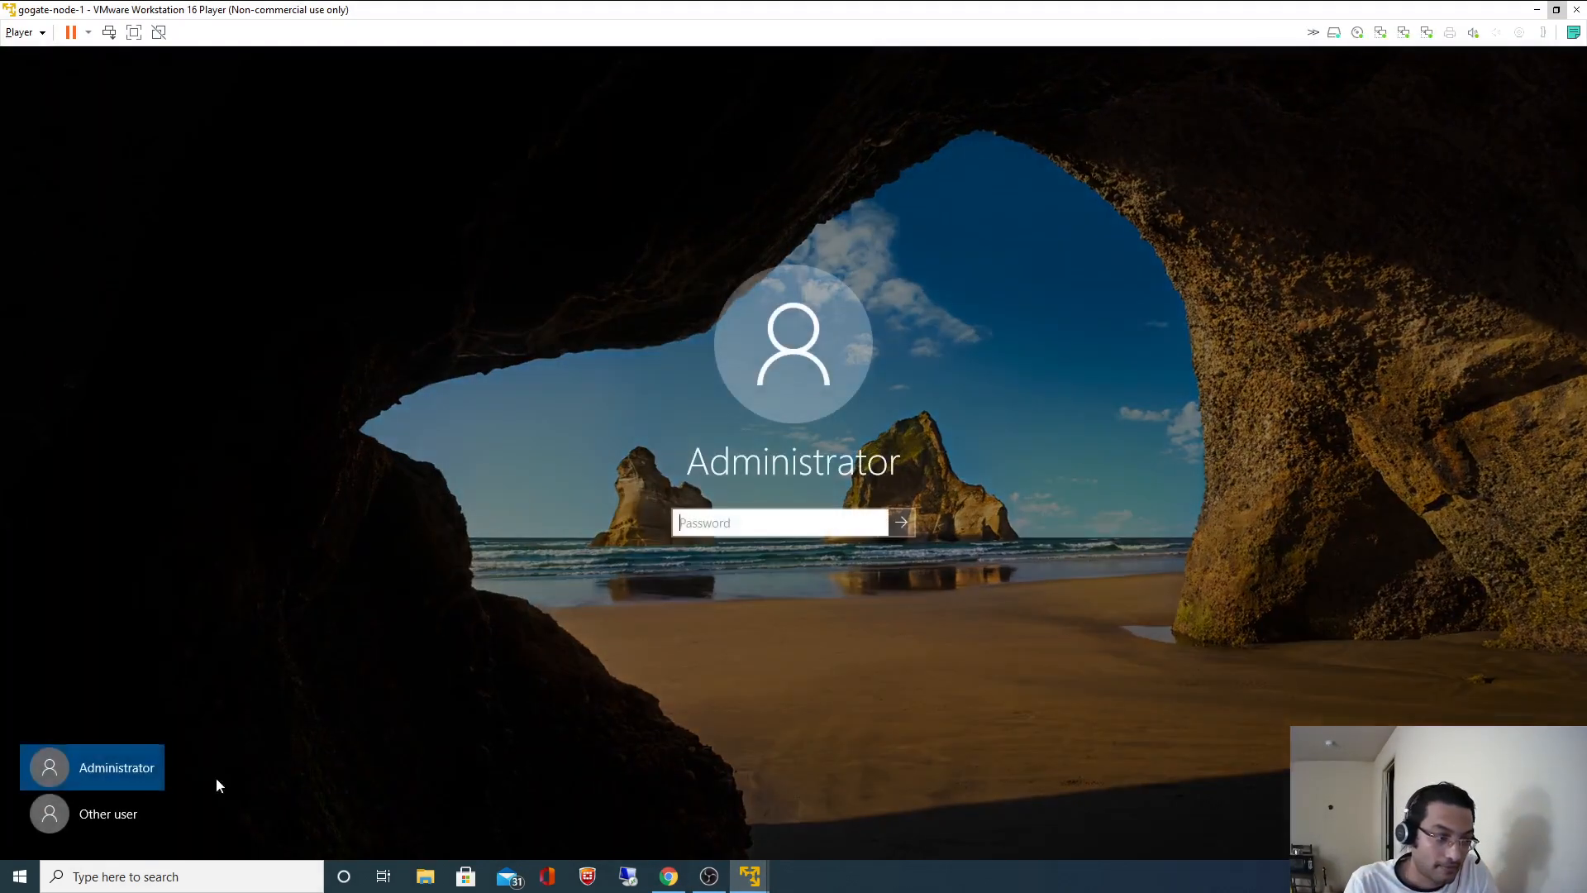
click(95, 821)
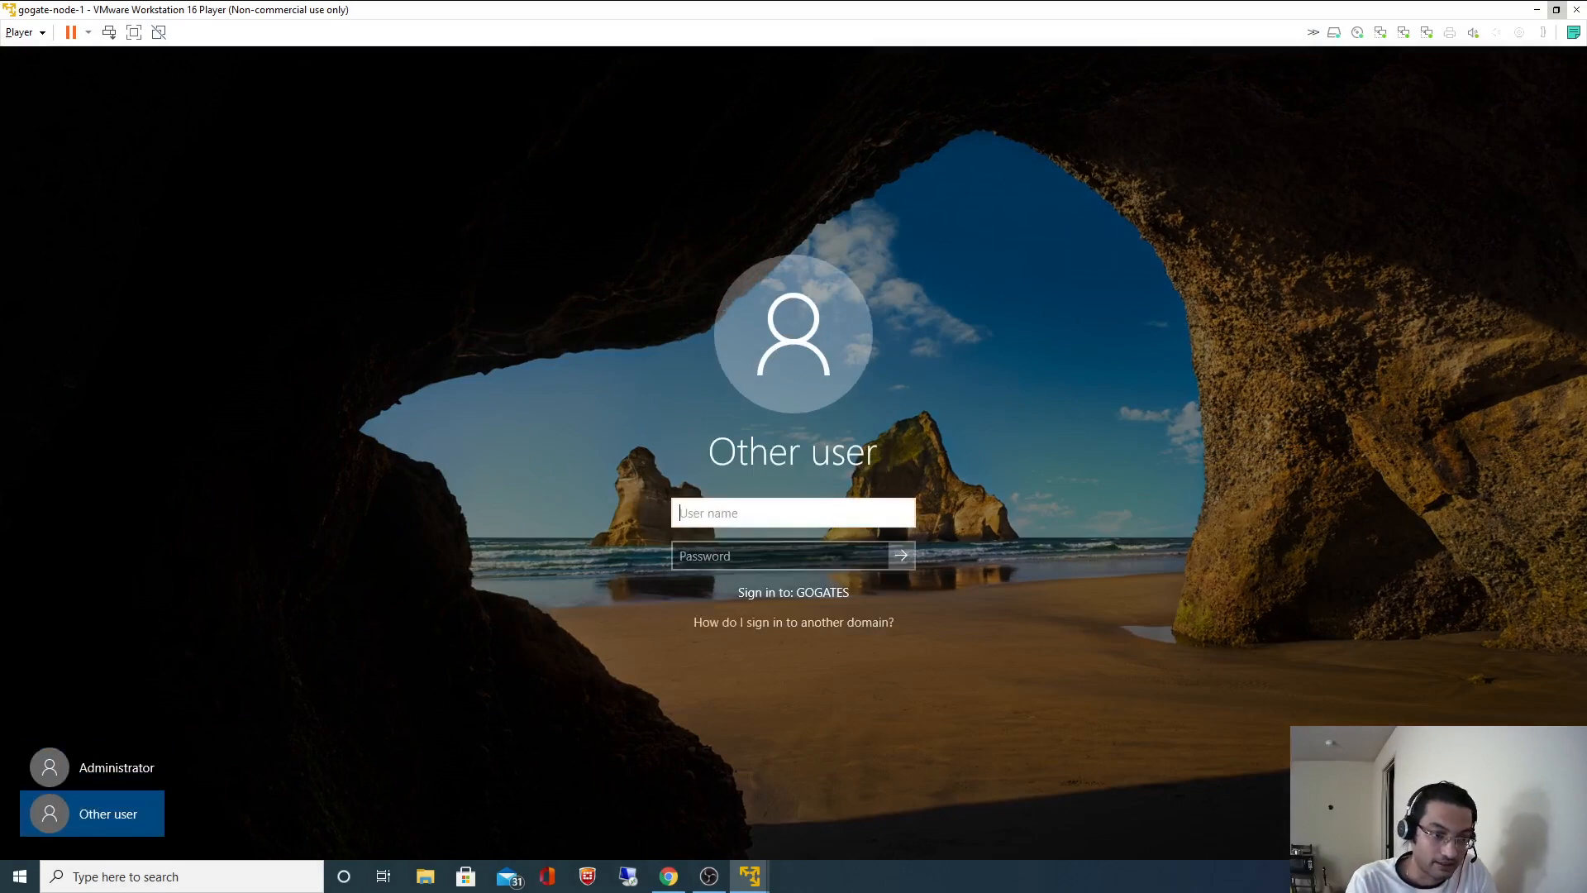
text(mgogate)
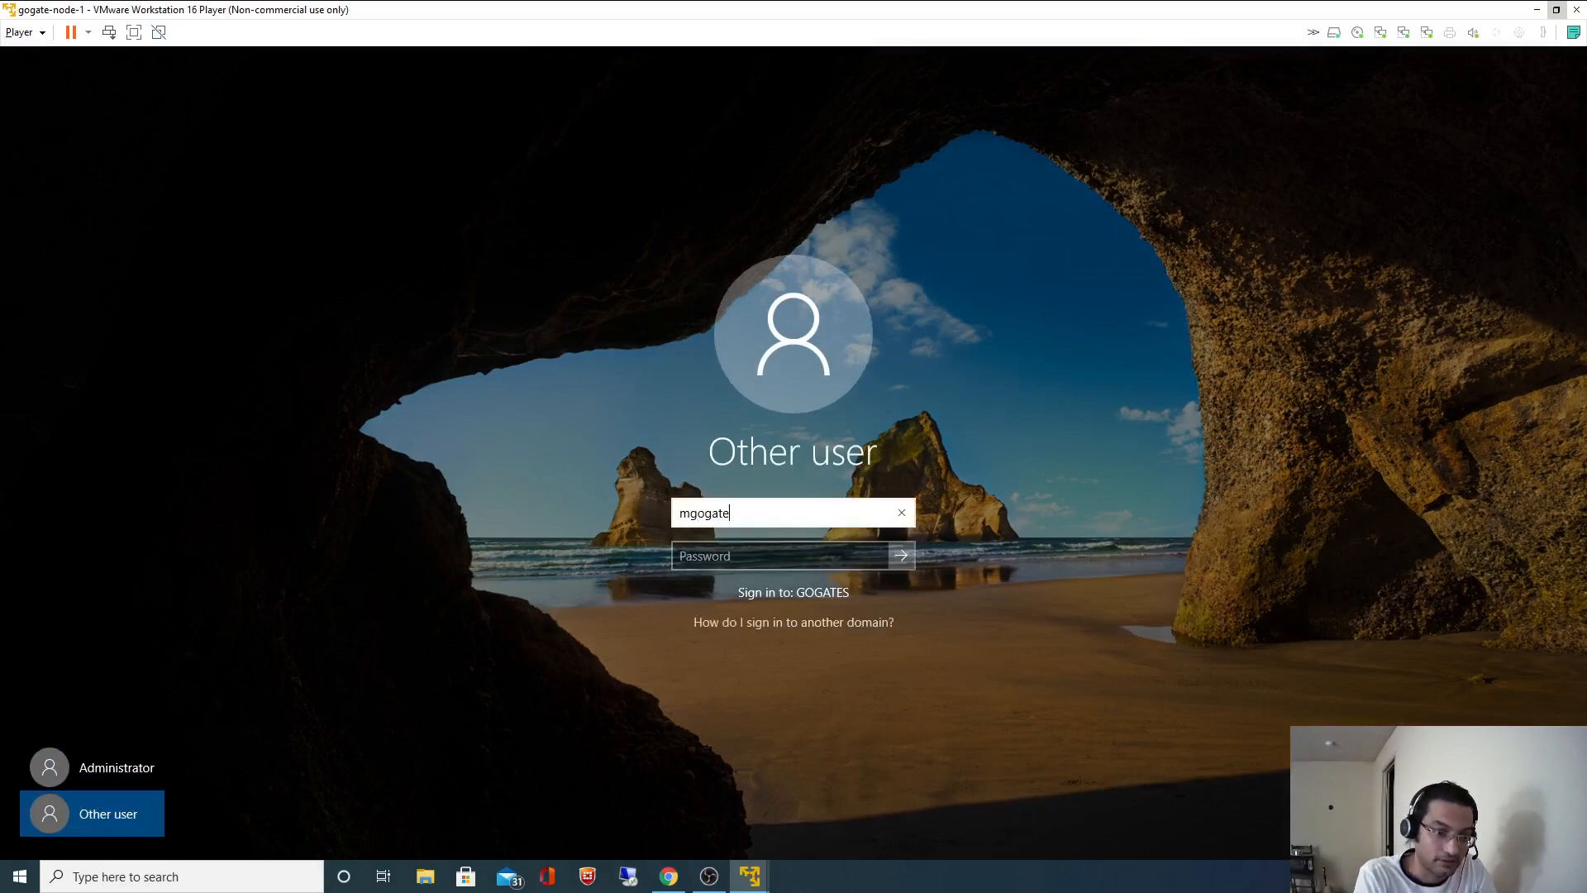
key(BackSpace)
key(BackSpace)
text(magoig)
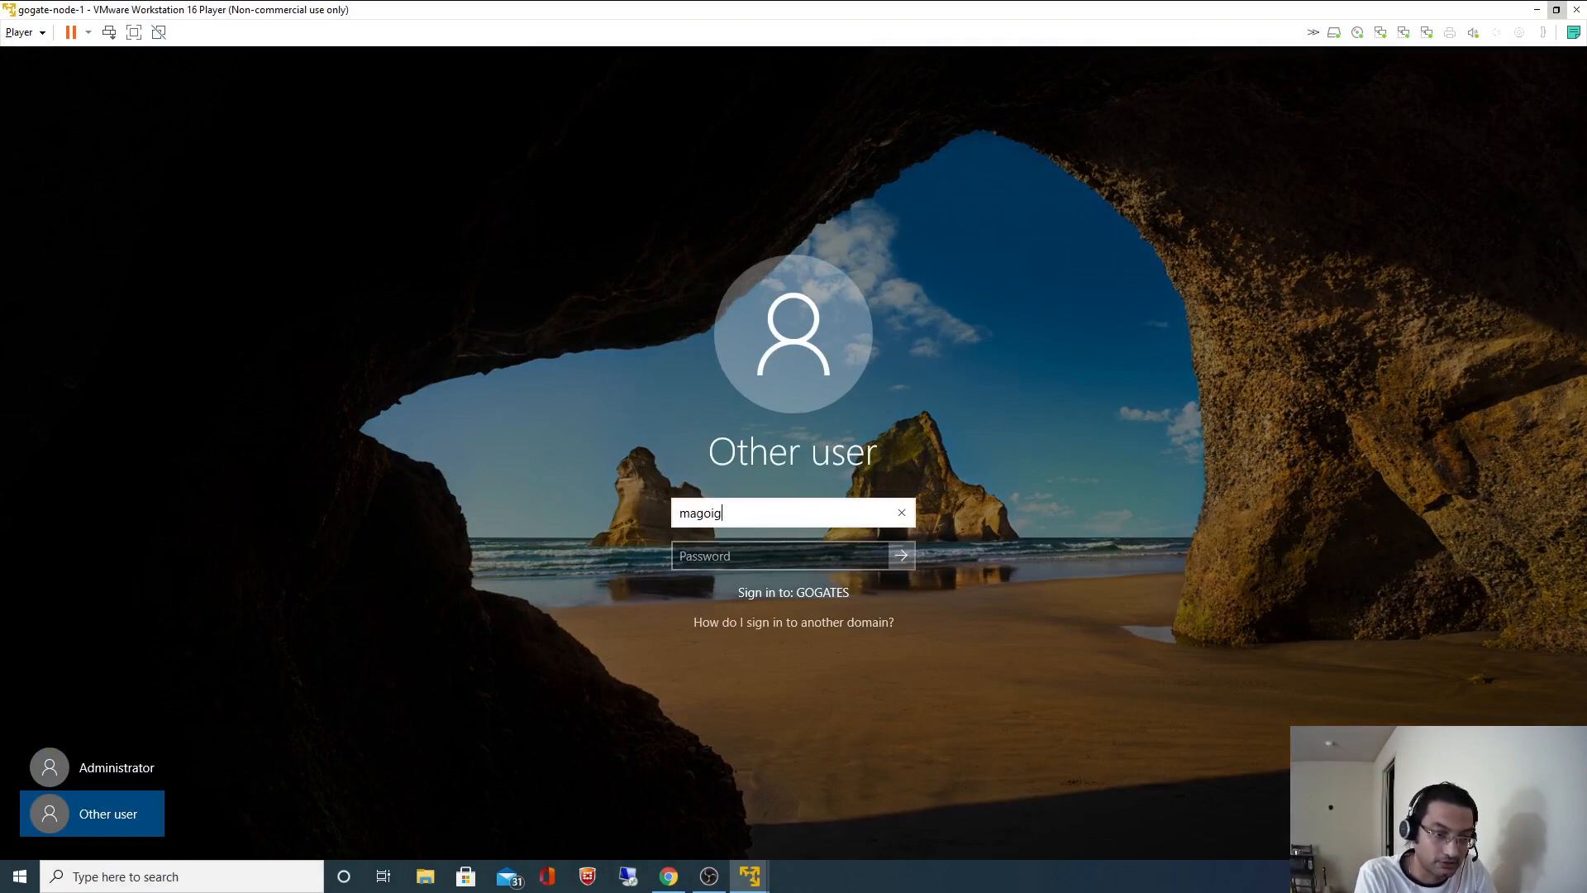
text(agate)
key(Tab)
text(p)
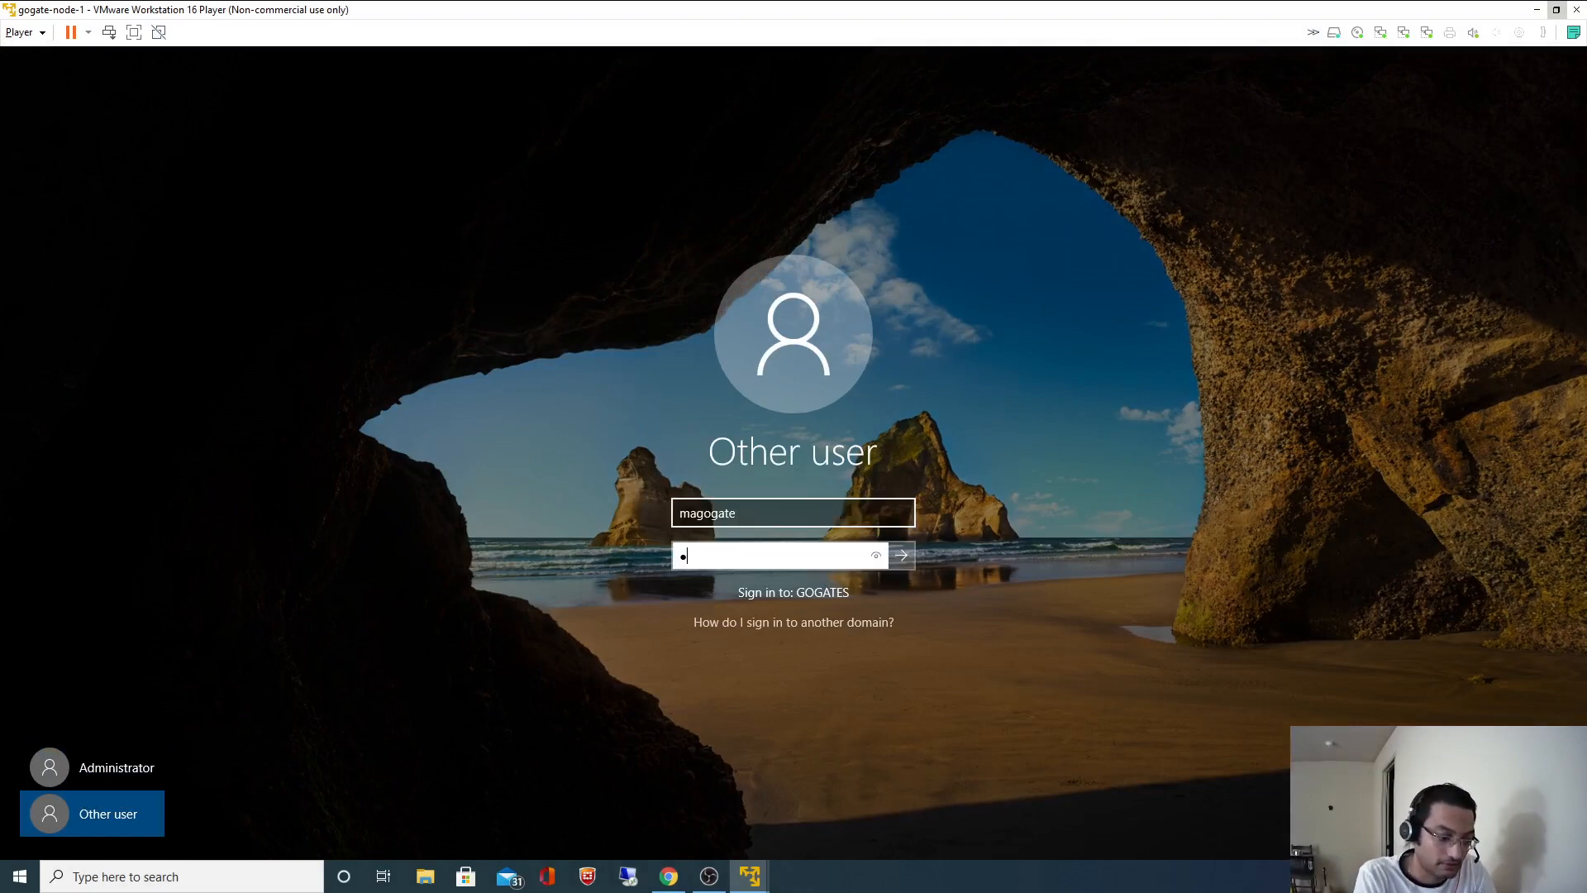
text(••••••)
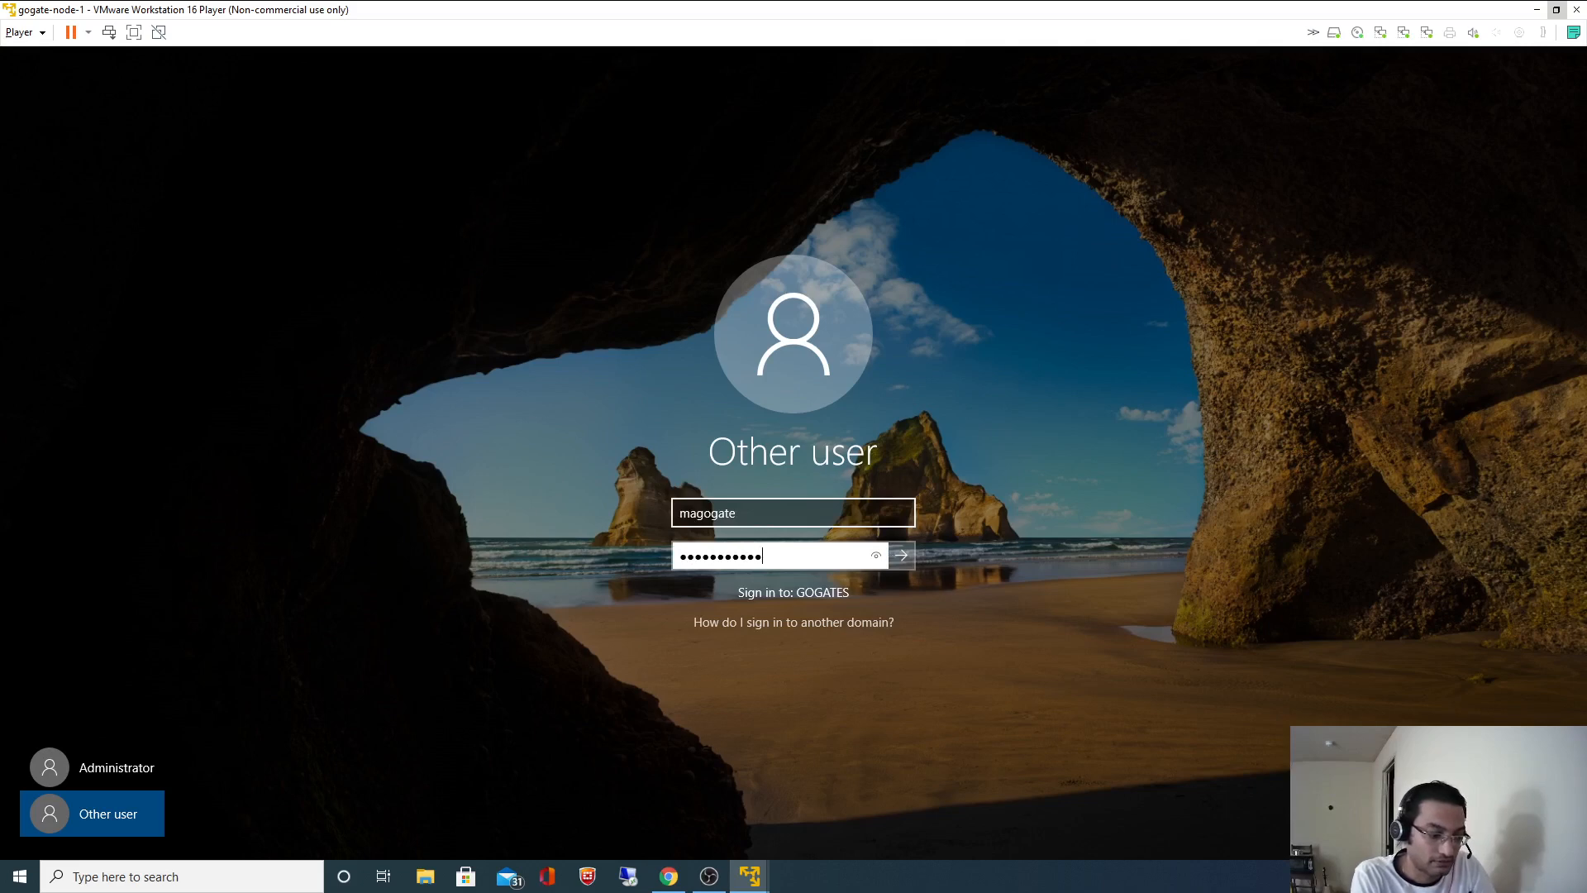
text(••••)
key(Return)
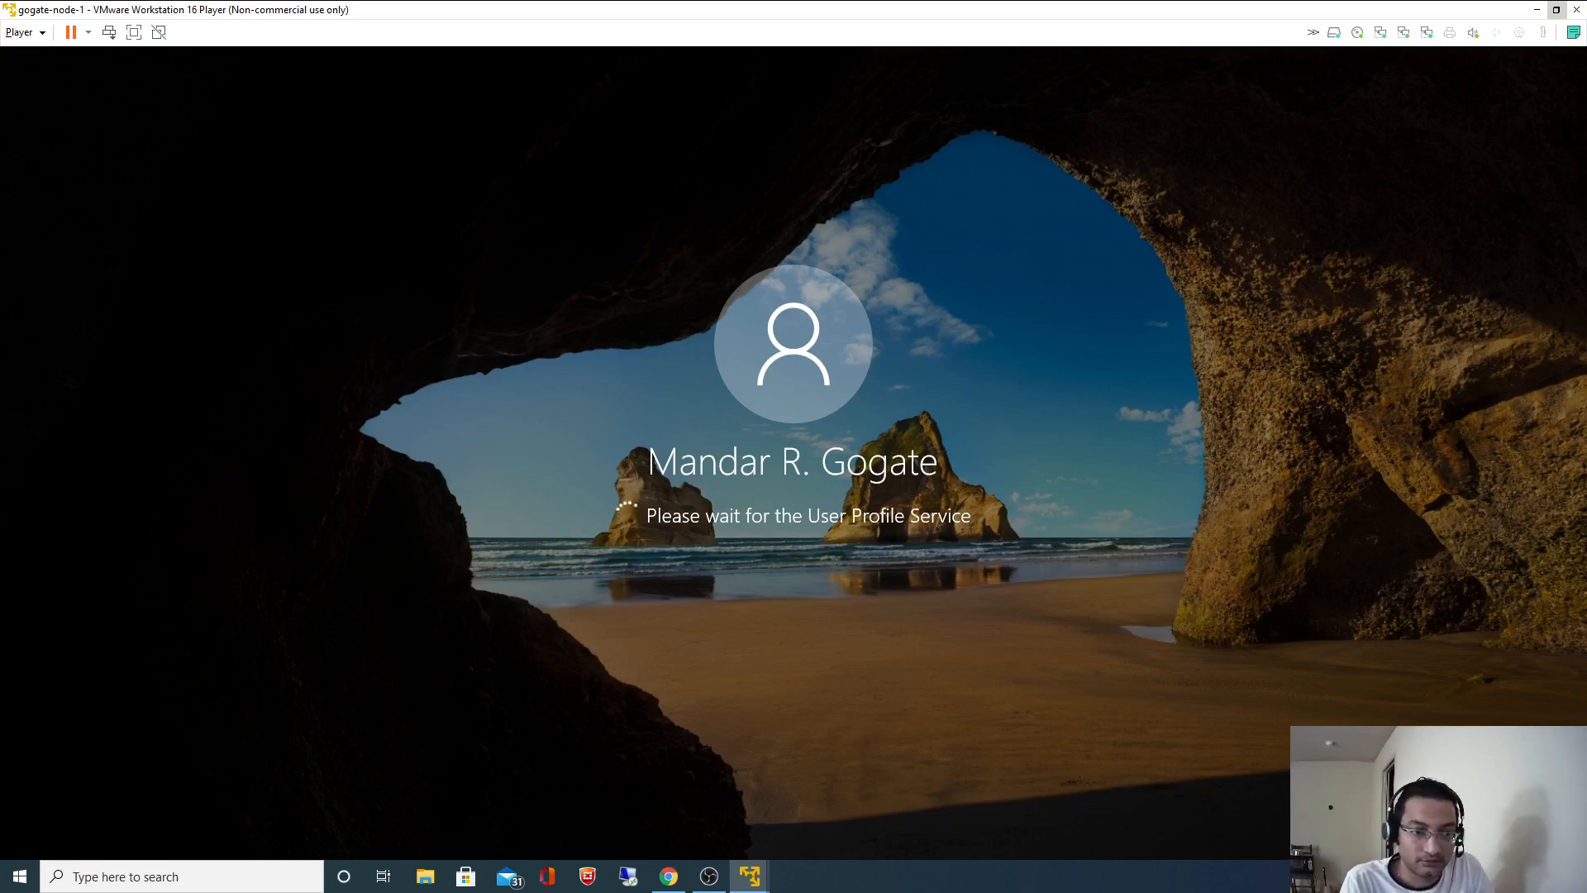
- Minimize node-1 and power on gogate-node-2 from a new Player window, dismissing the removable devices notice
click(1537, 10)
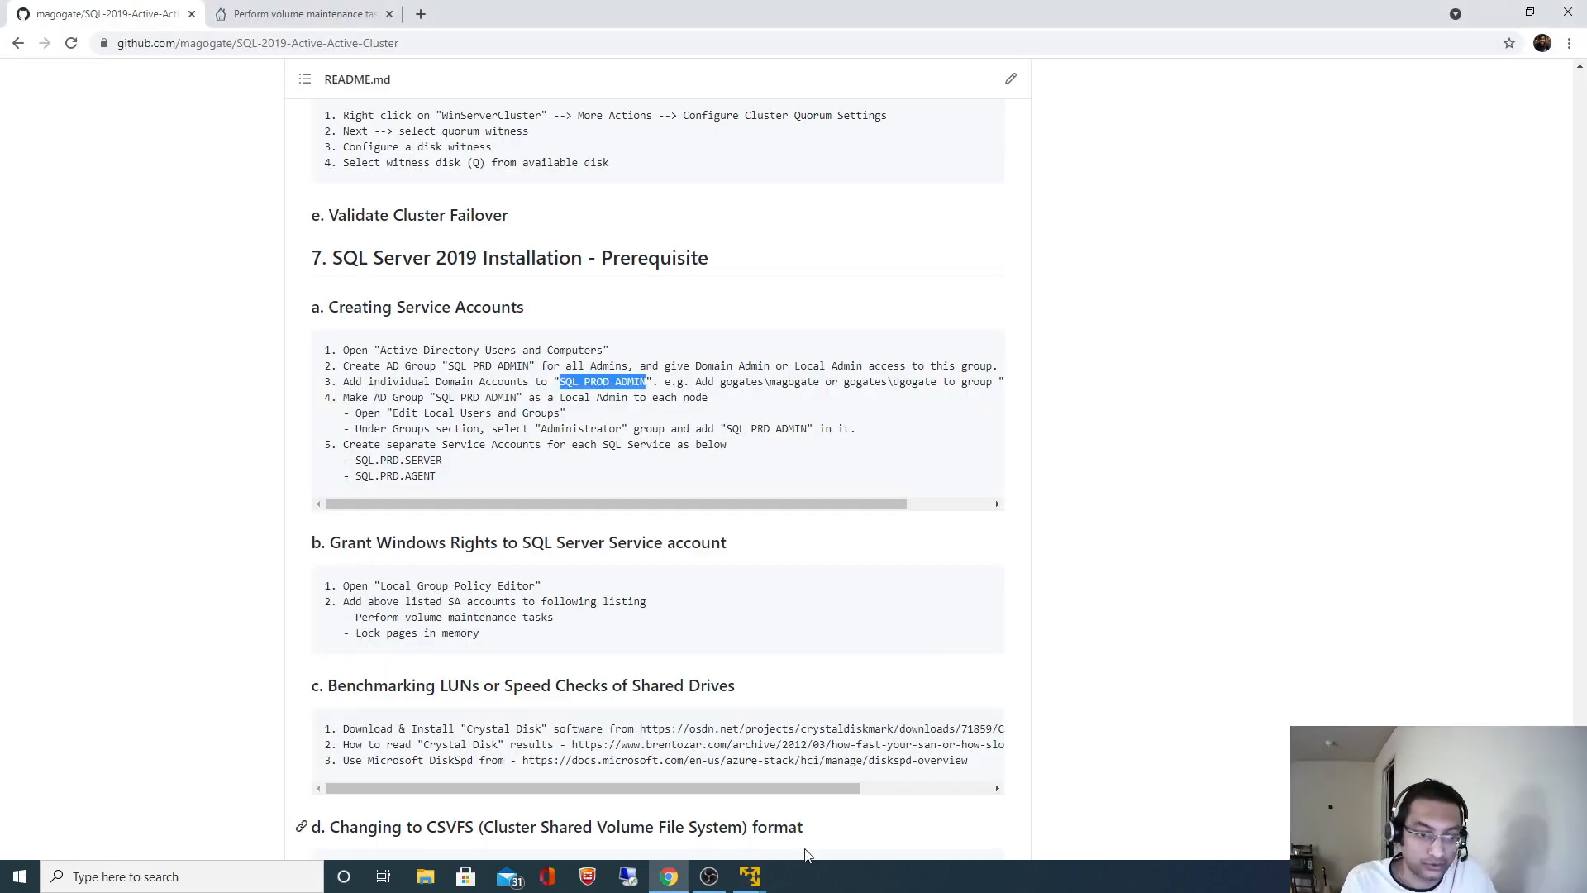
right_click(749, 876)
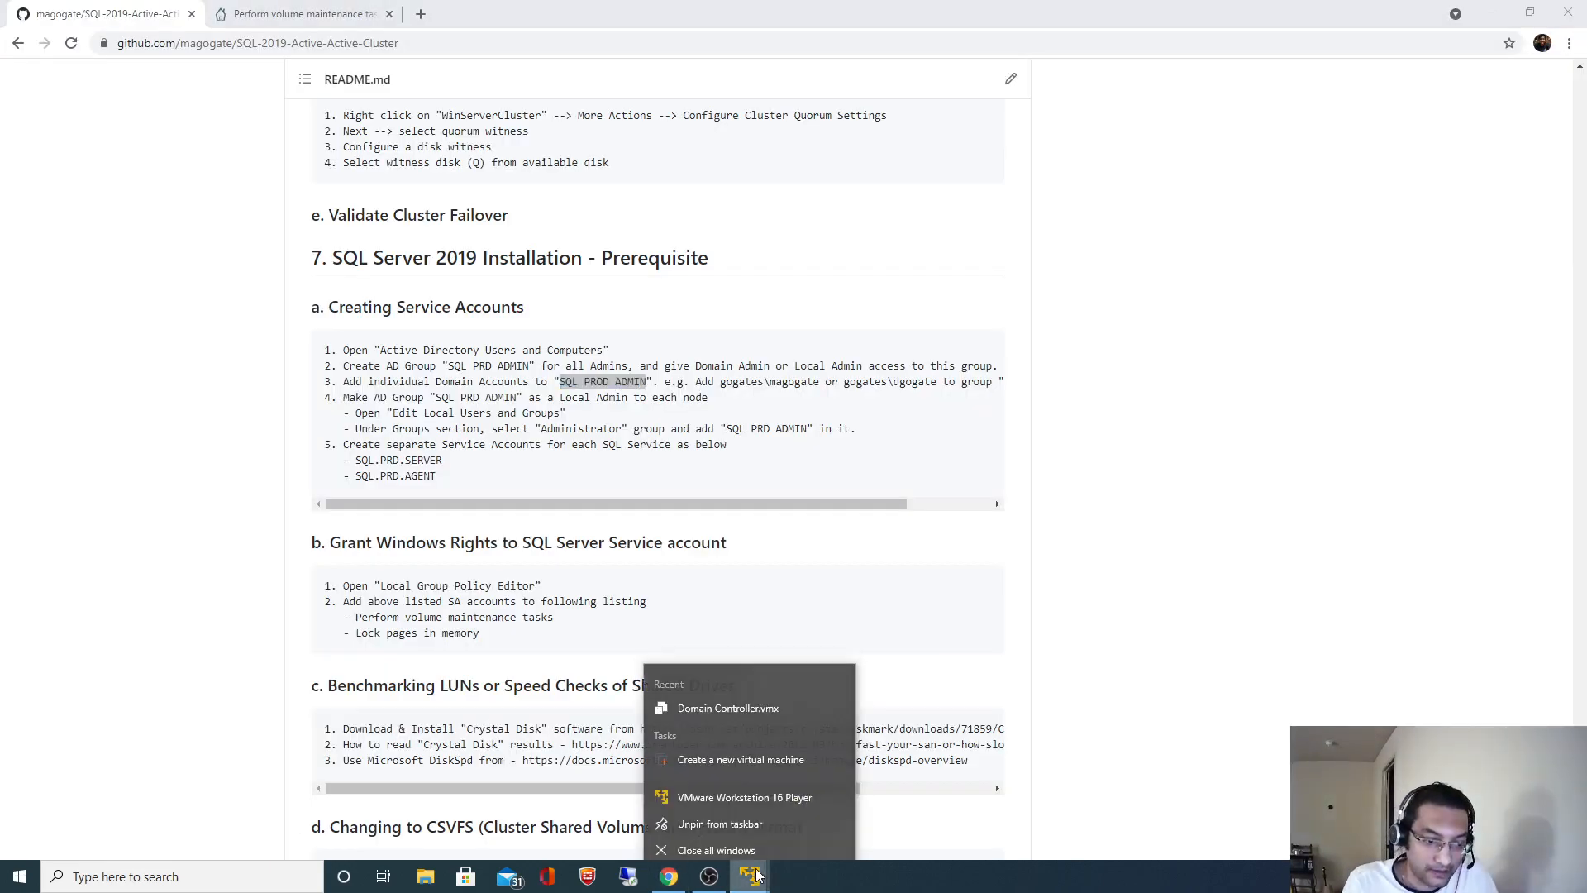
click(722, 789)
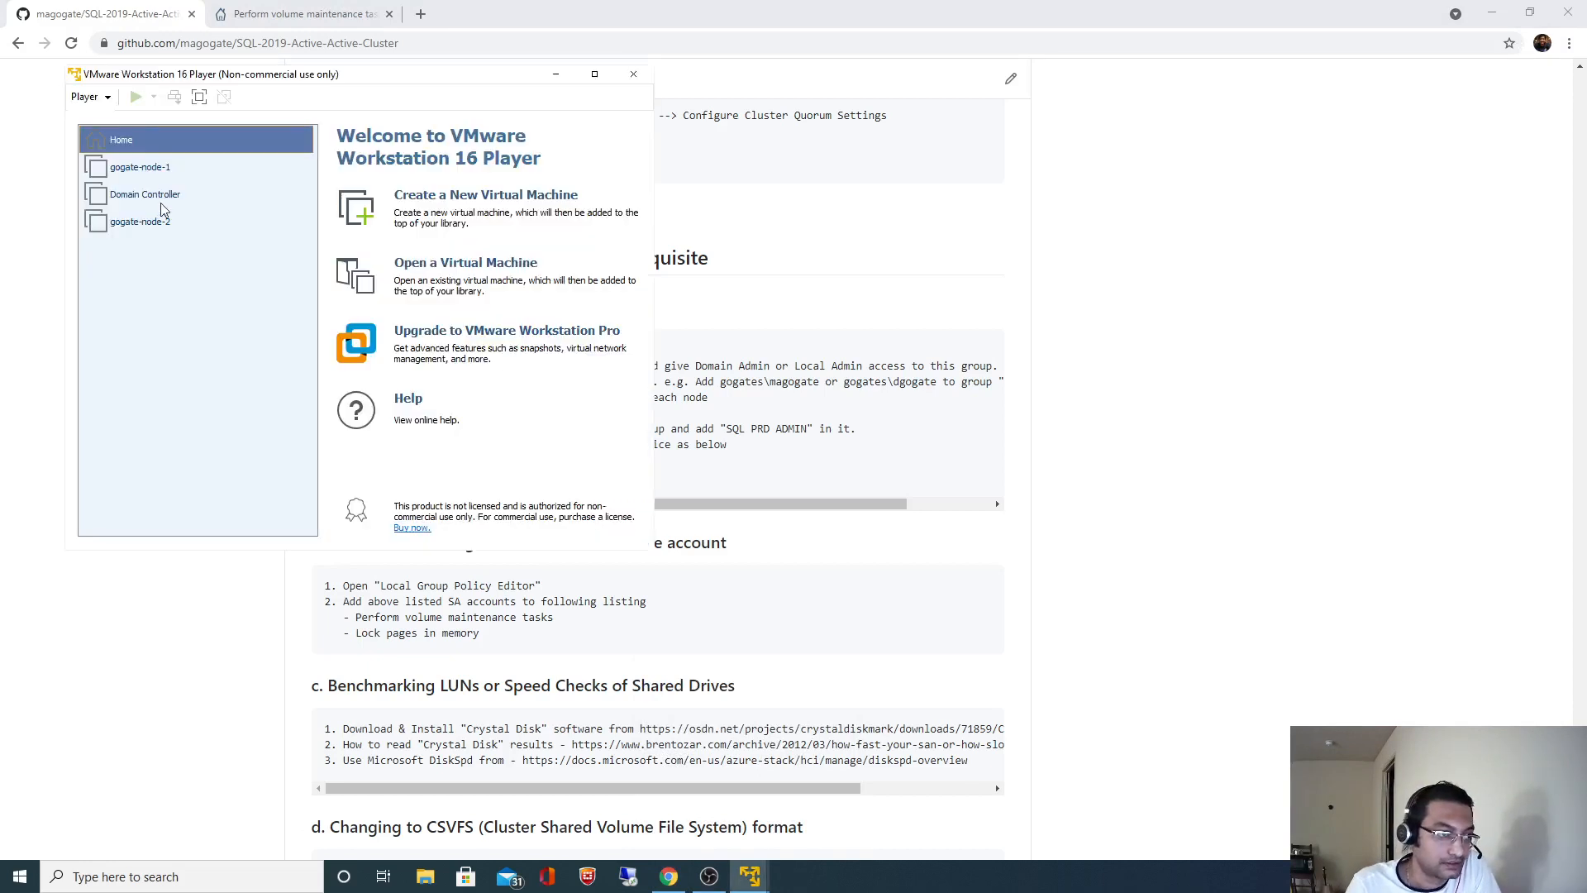
click(153, 222)
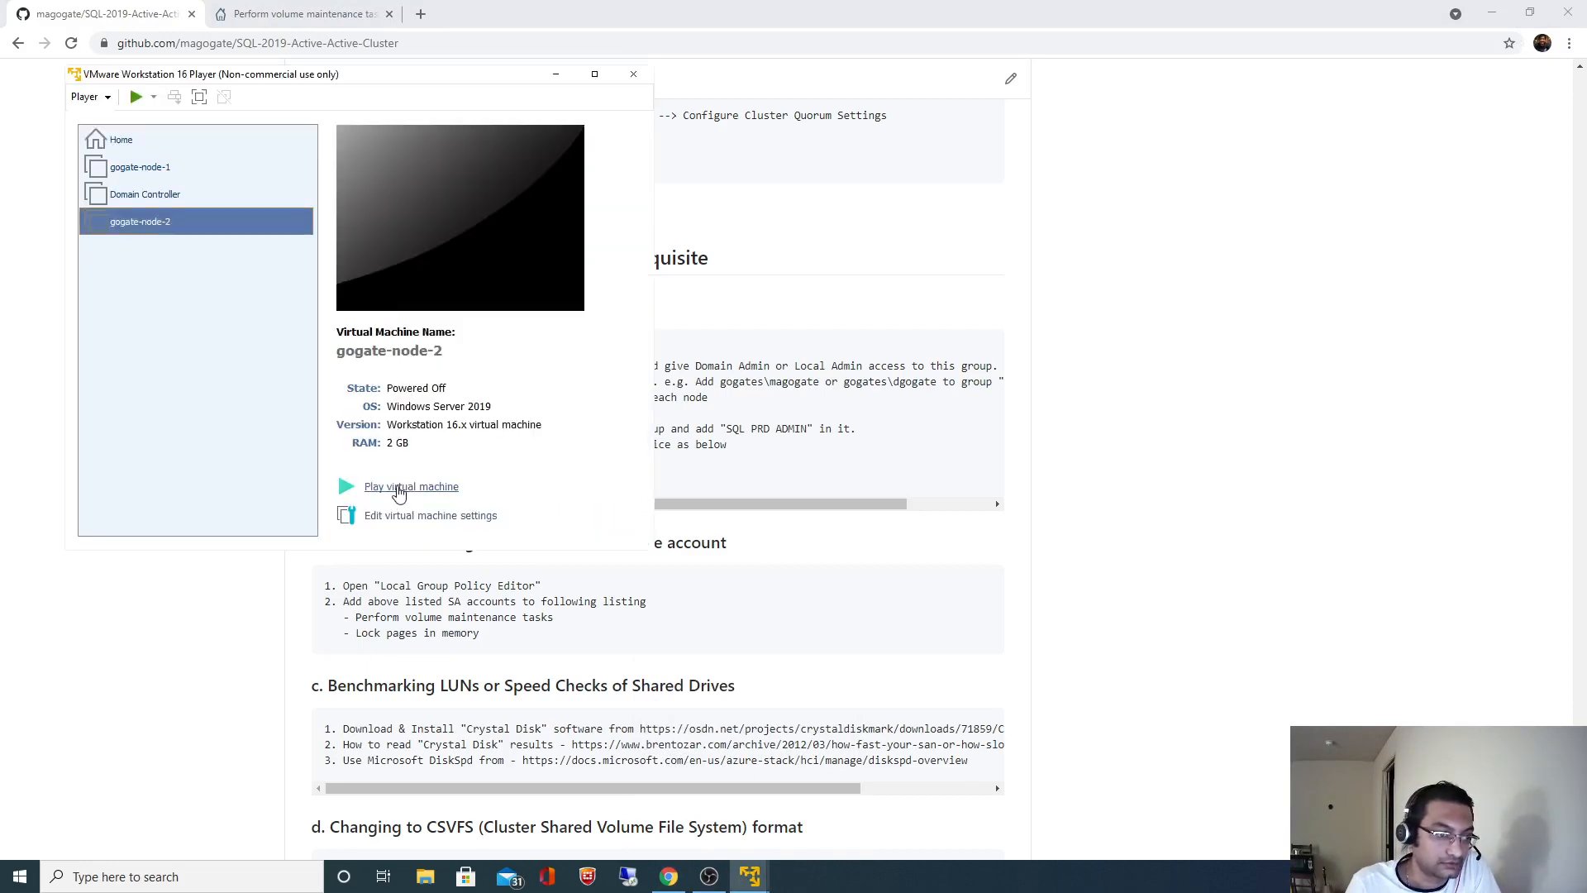
click(399, 488)
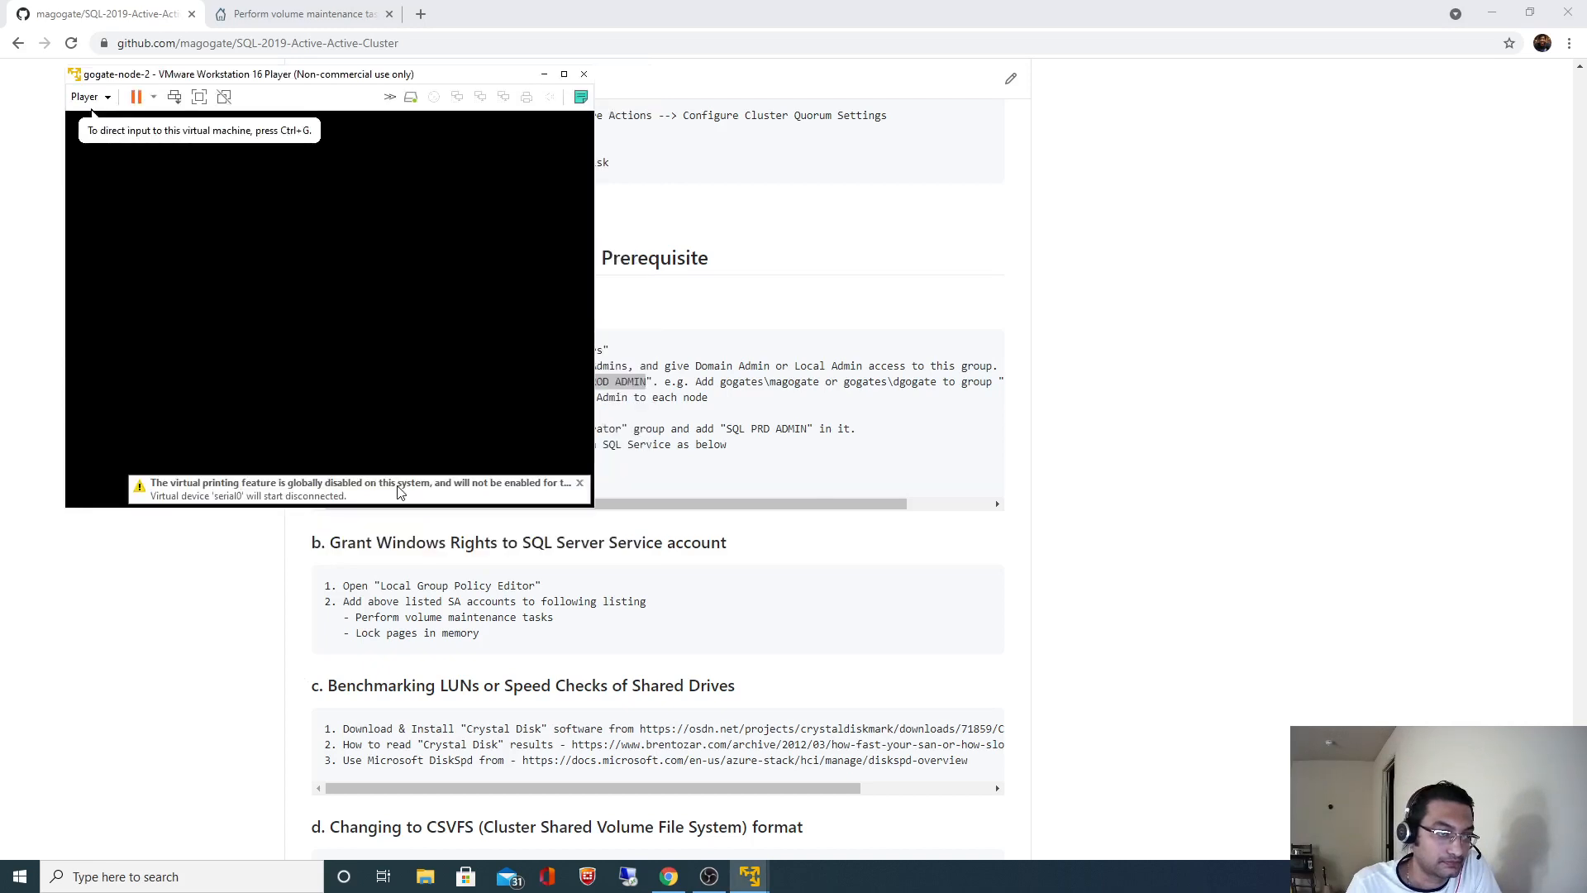
click(438, 381)
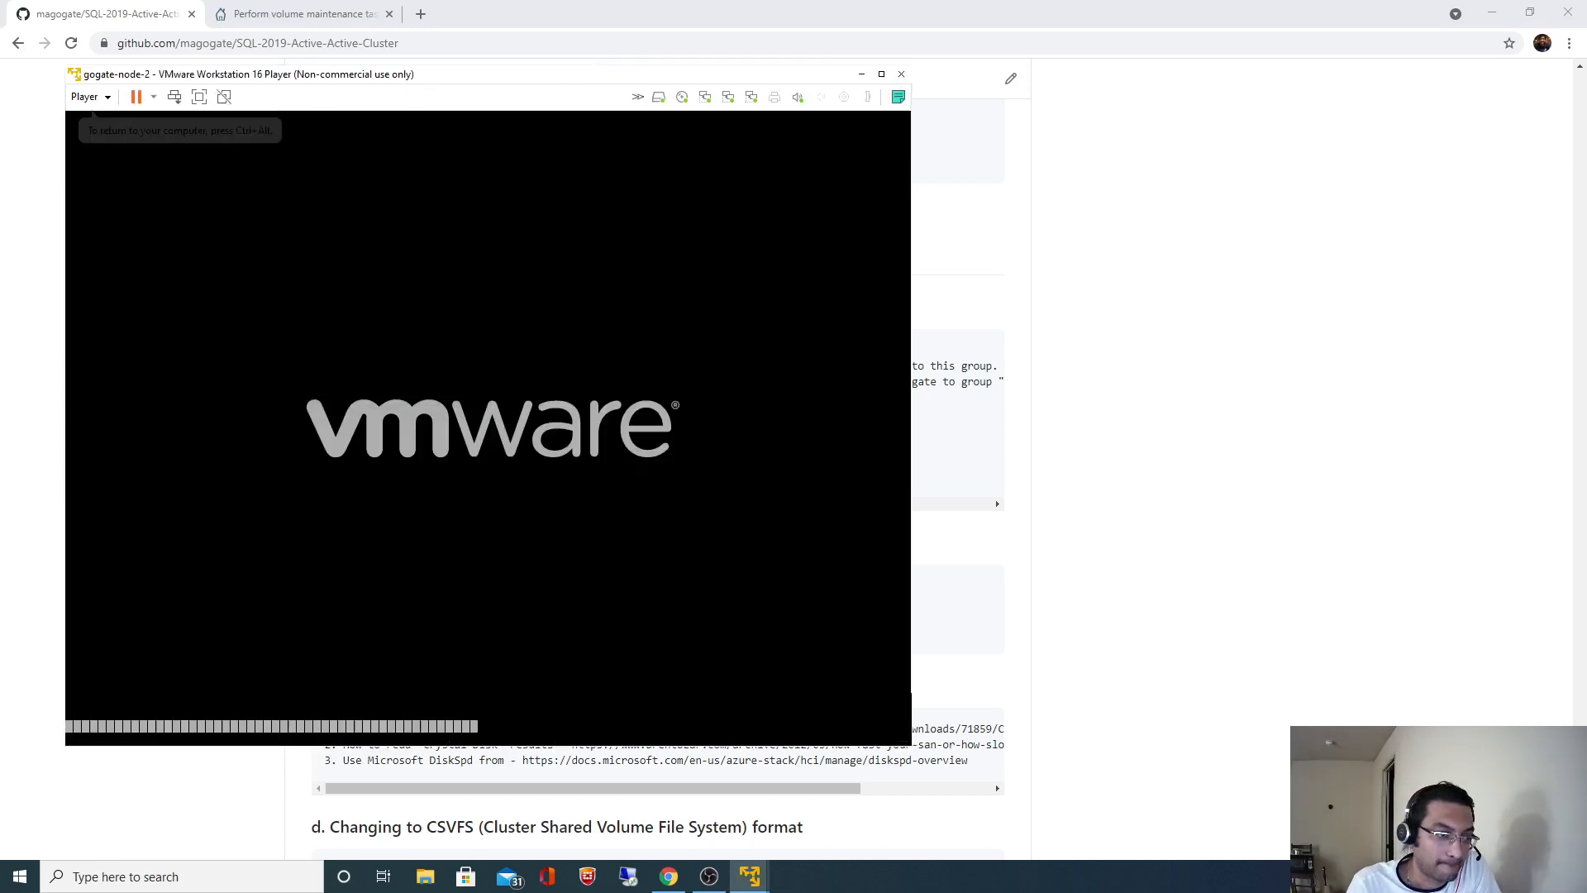
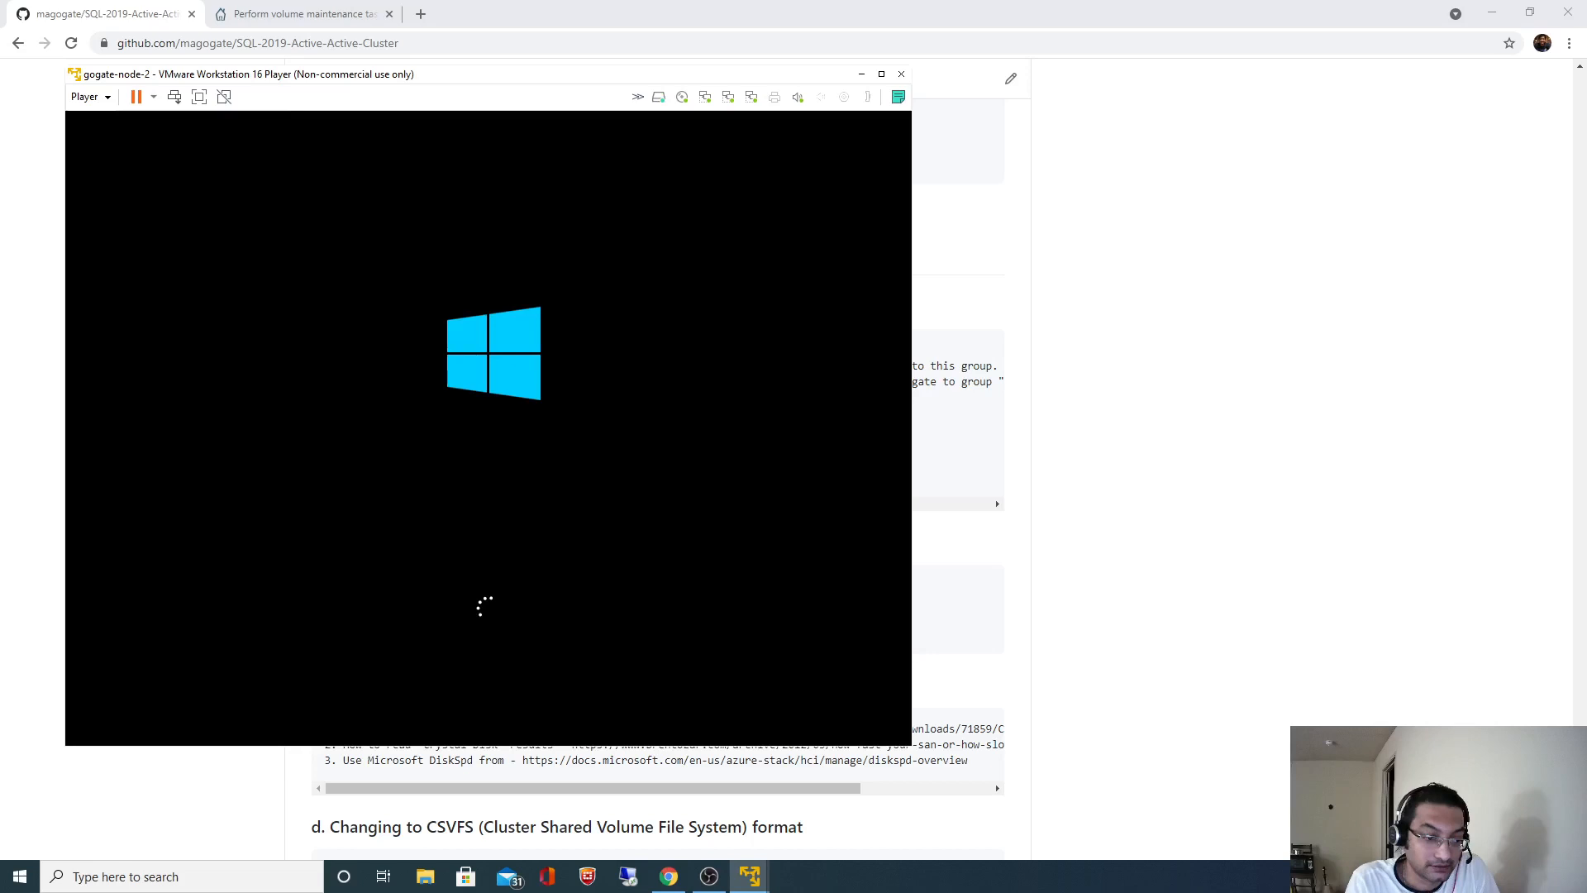
- Switch from the rebooting gogate-node-2 VM to the GitHub README in Chrome
key(alt+Tab)
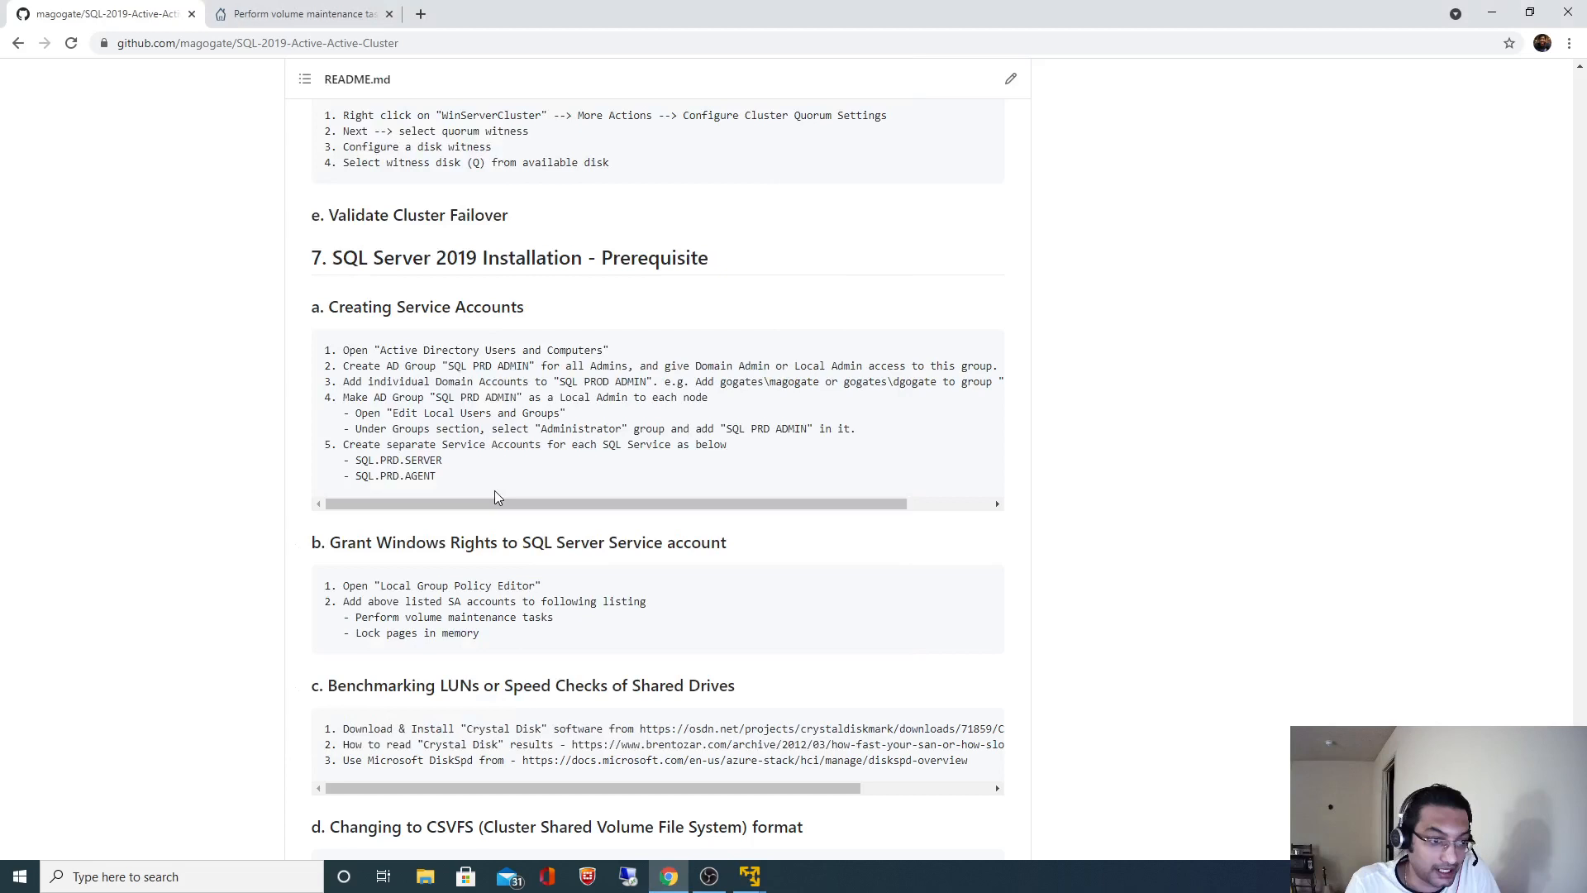
- Highlight the 'Local Group Policy Editor' instruction in the README, then return to the VM
drag(380, 585, 523, 586)
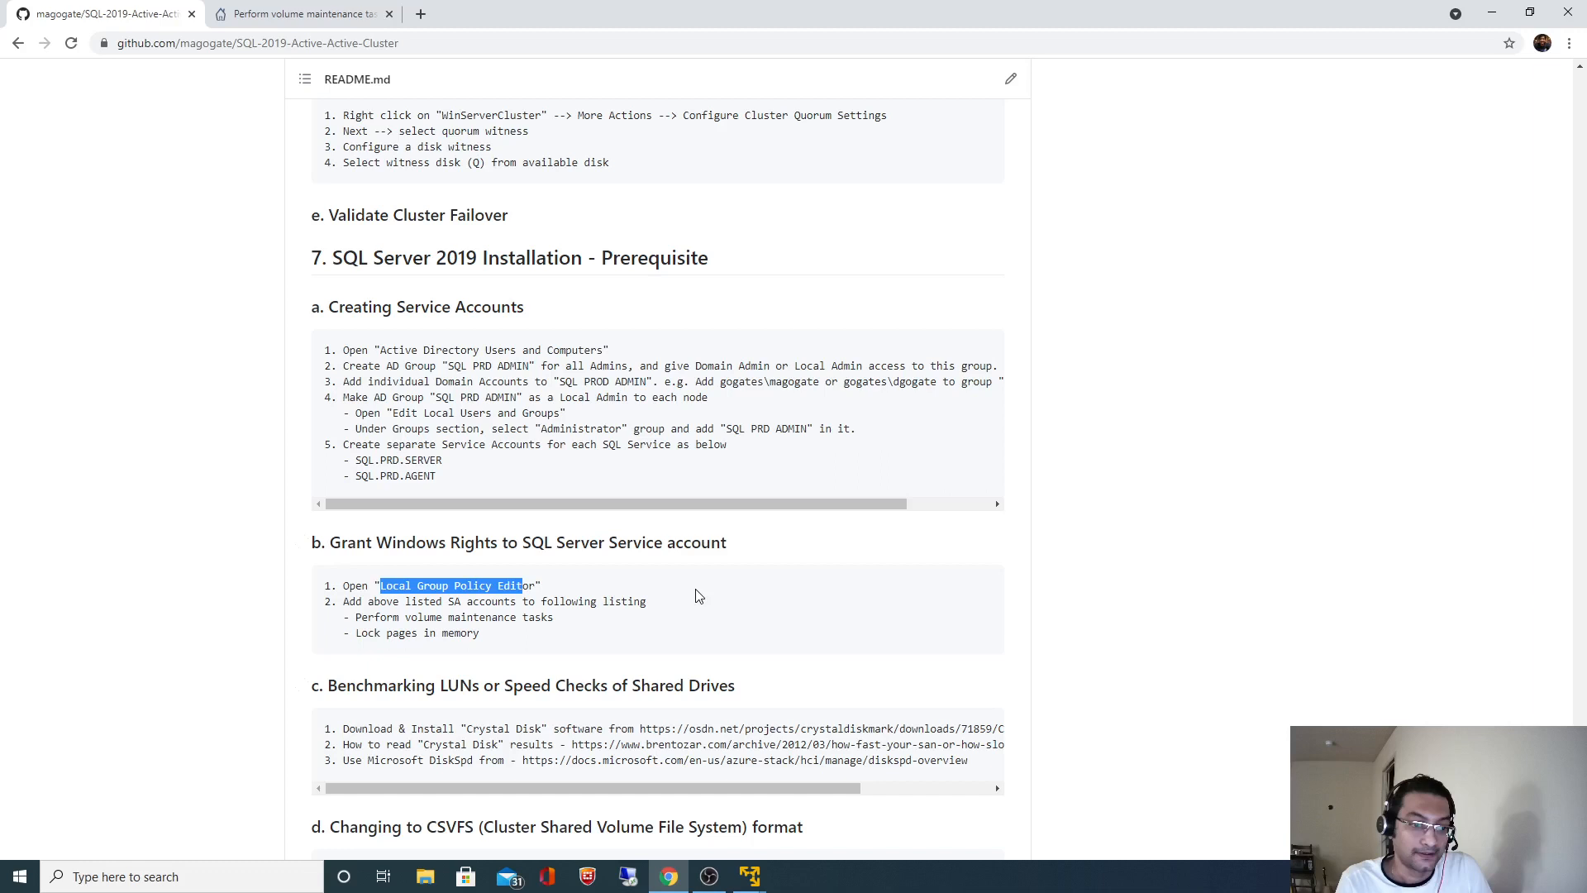
key(alt+Tab)
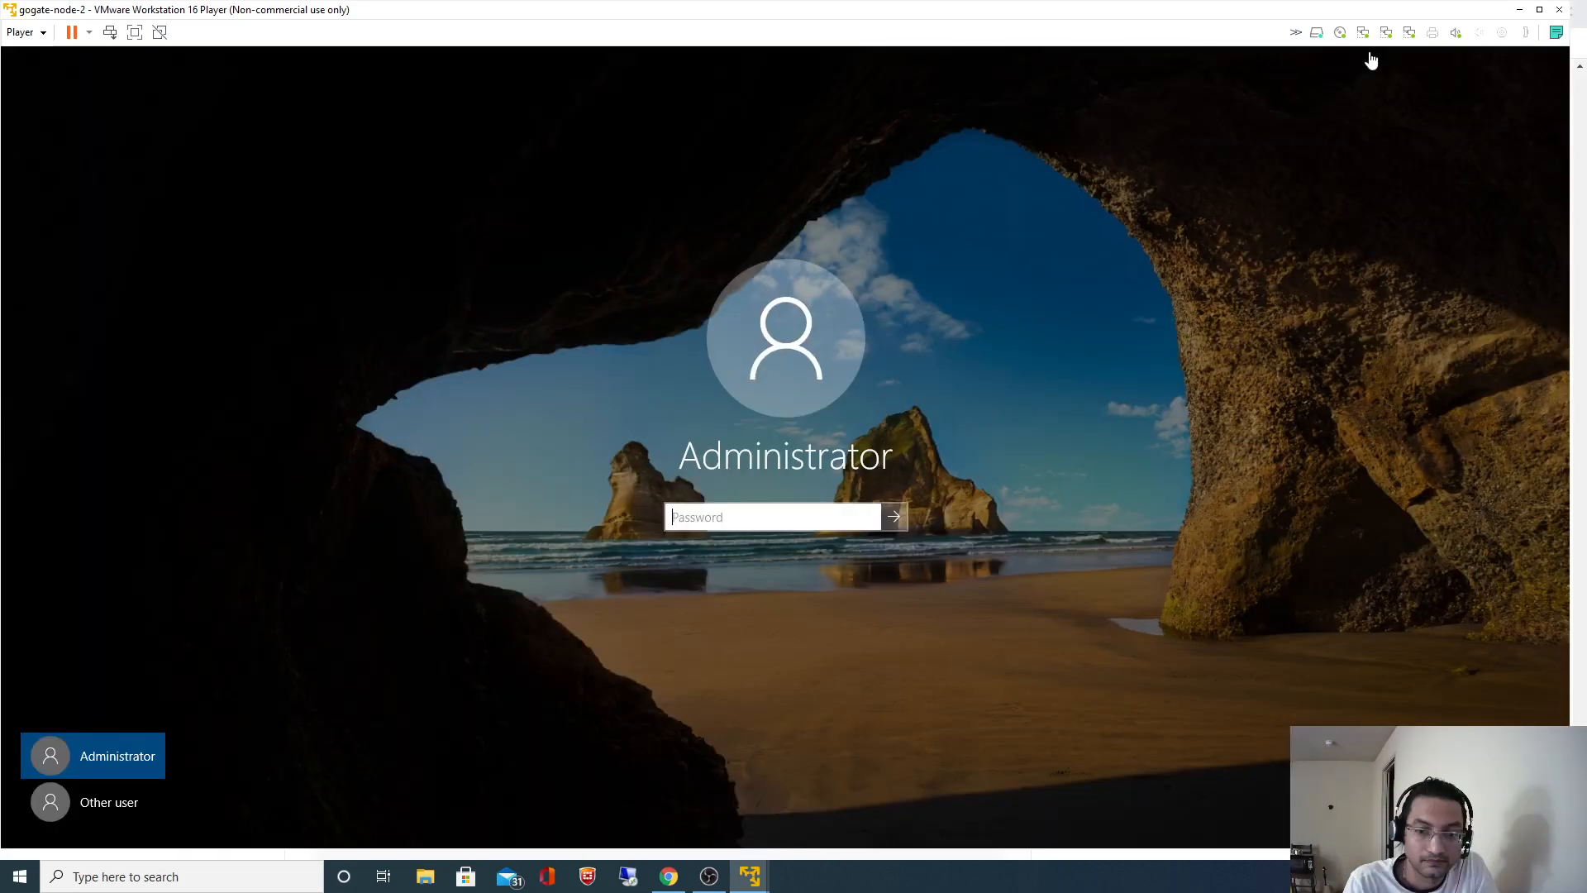
- Maximize the Player window and bring gogate-node-2 back to the front at its desktop
click(1539, 10)
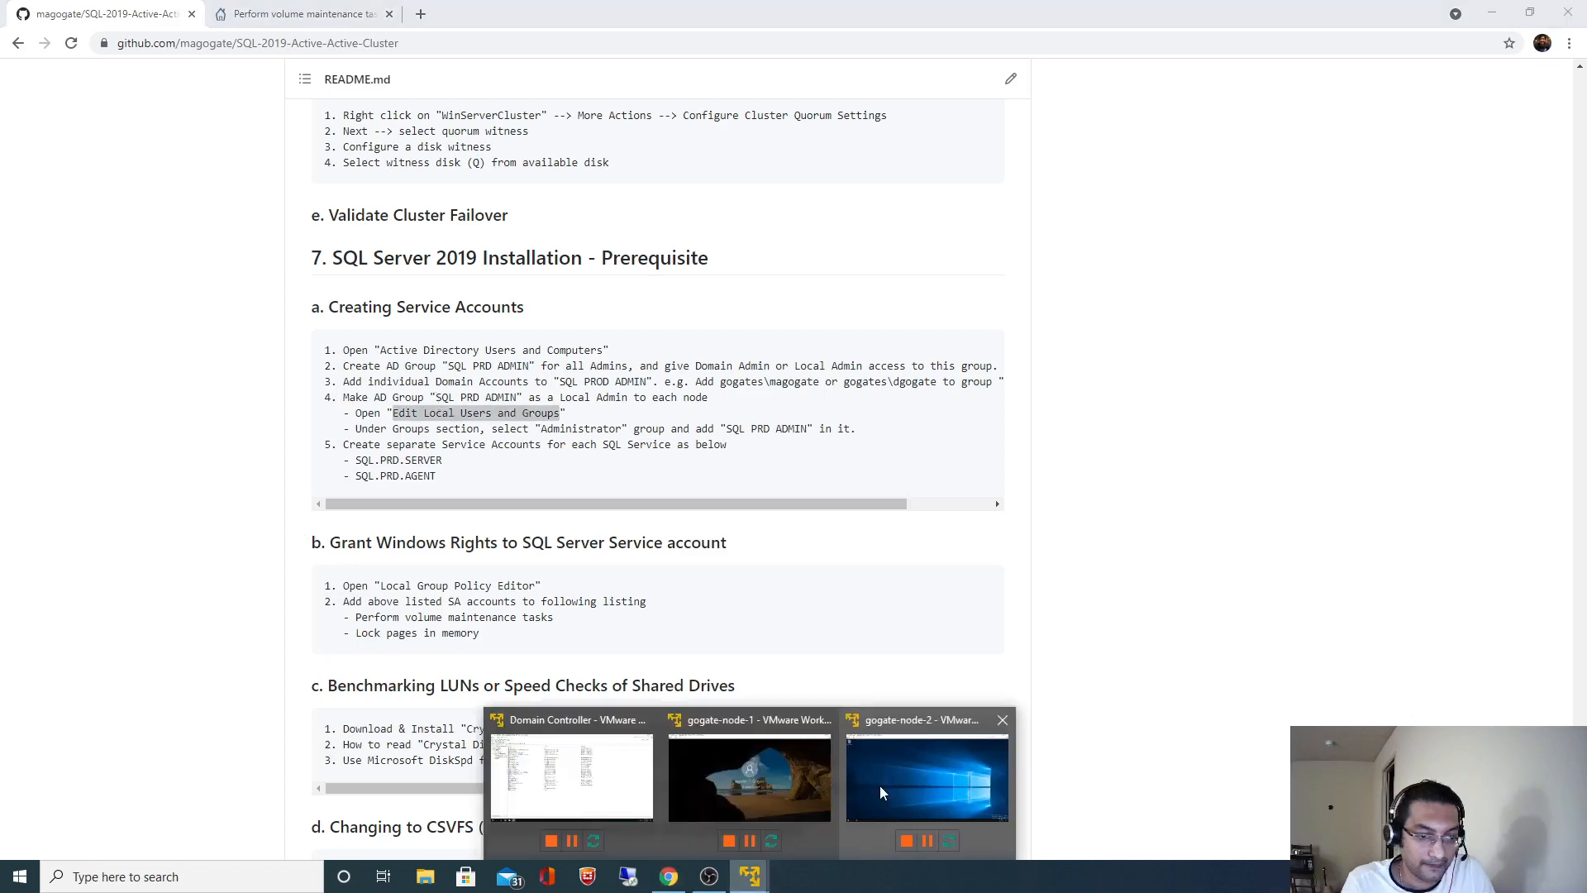
click(879, 785)
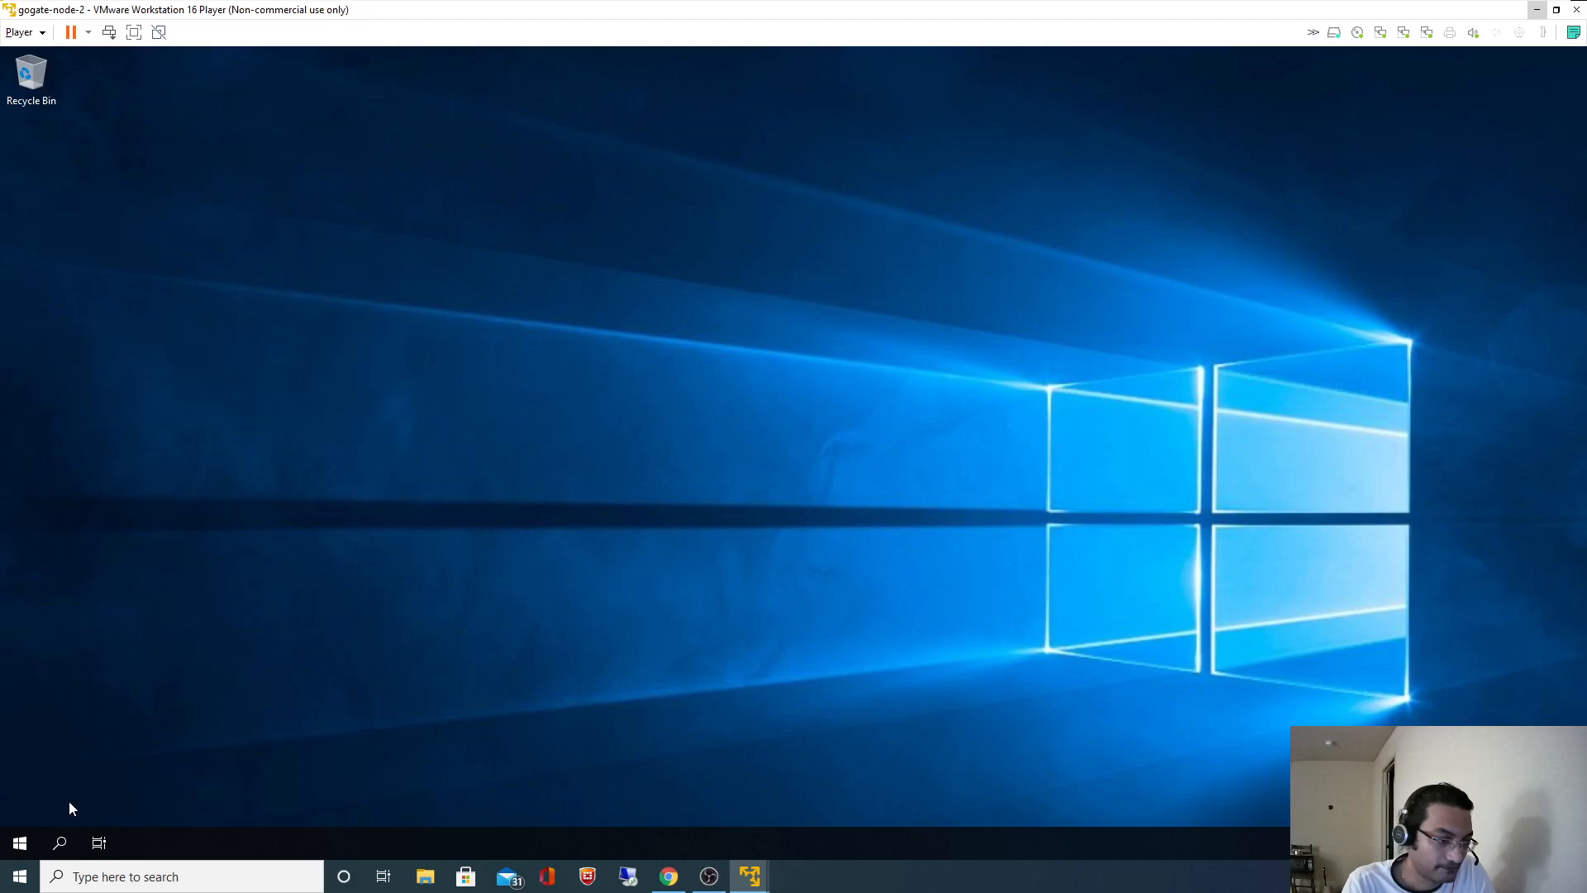
- Open Edit Local Users and Groups and the Administrators group properties
key(super)
text(E)
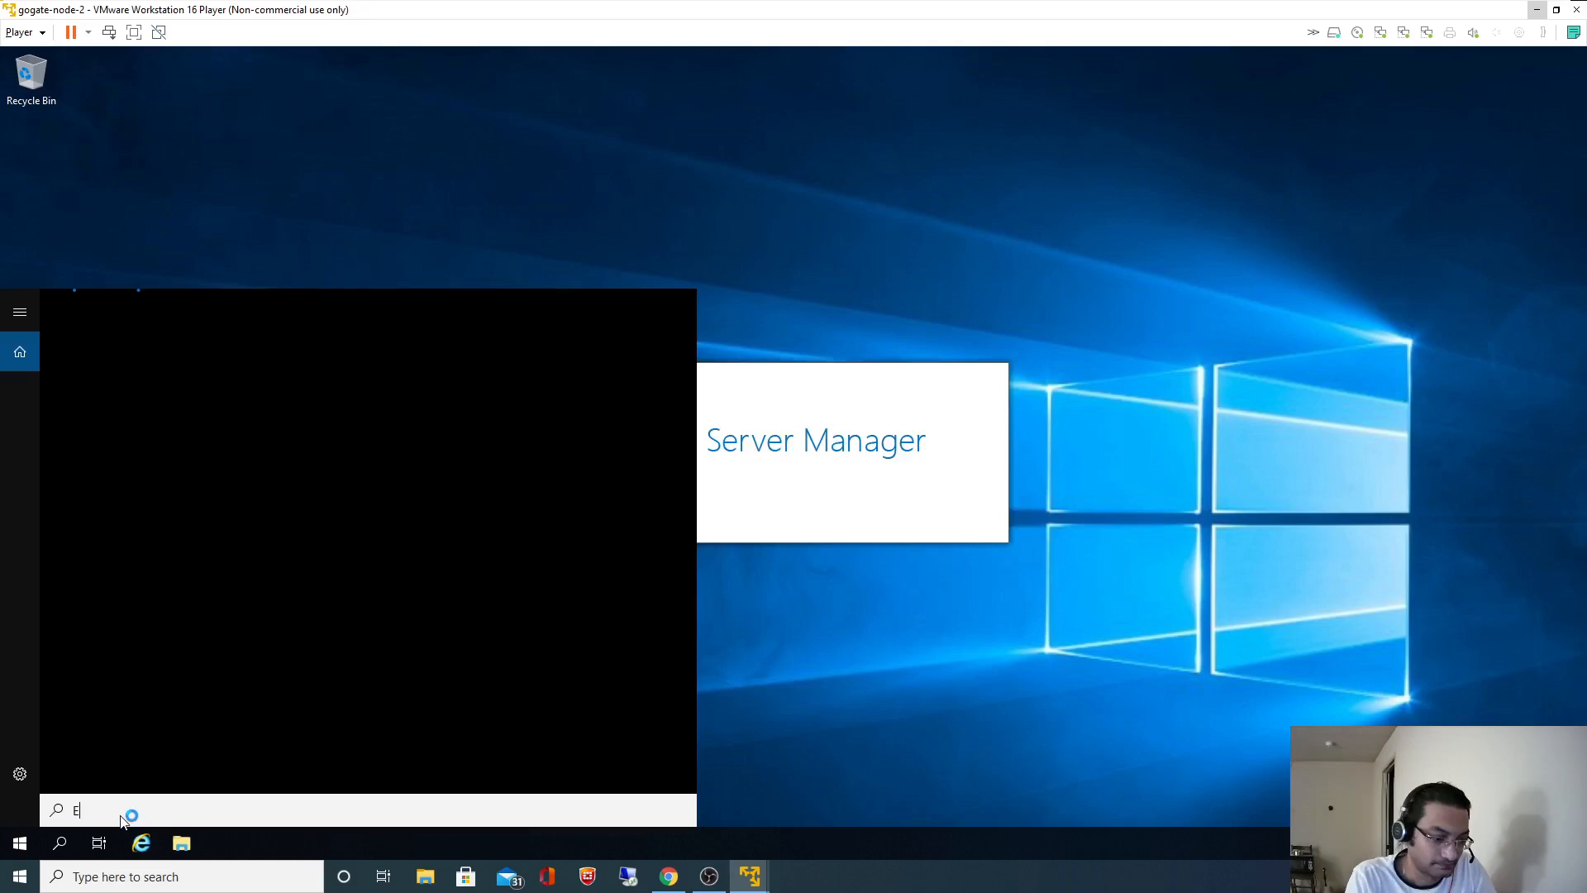
text(dit Local Users)
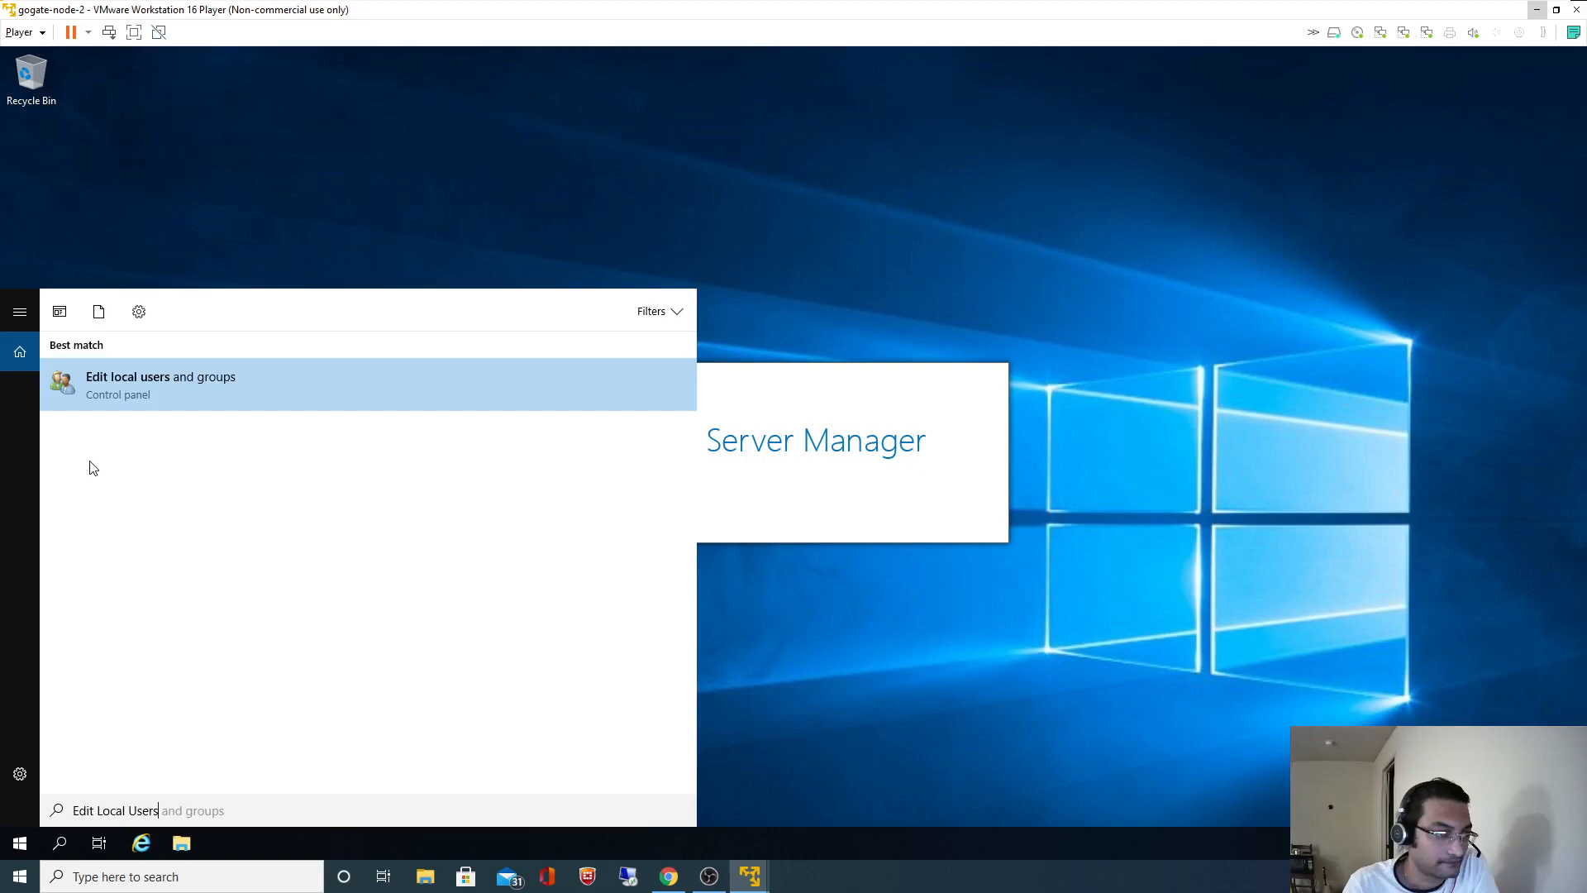
key(Return)
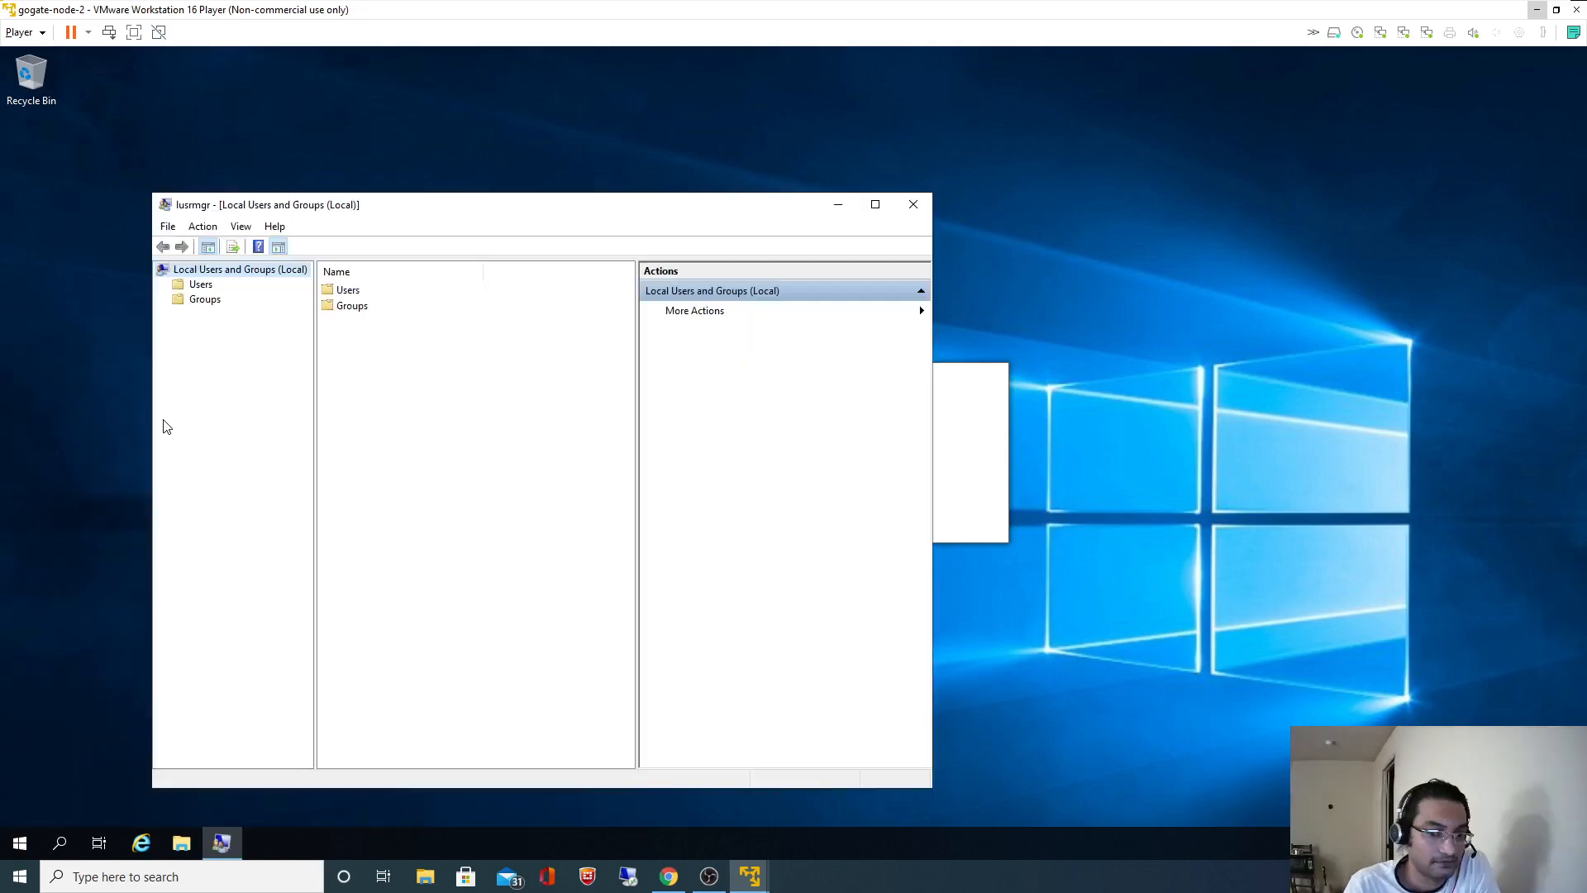
click(205, 299)
click(368, 306)
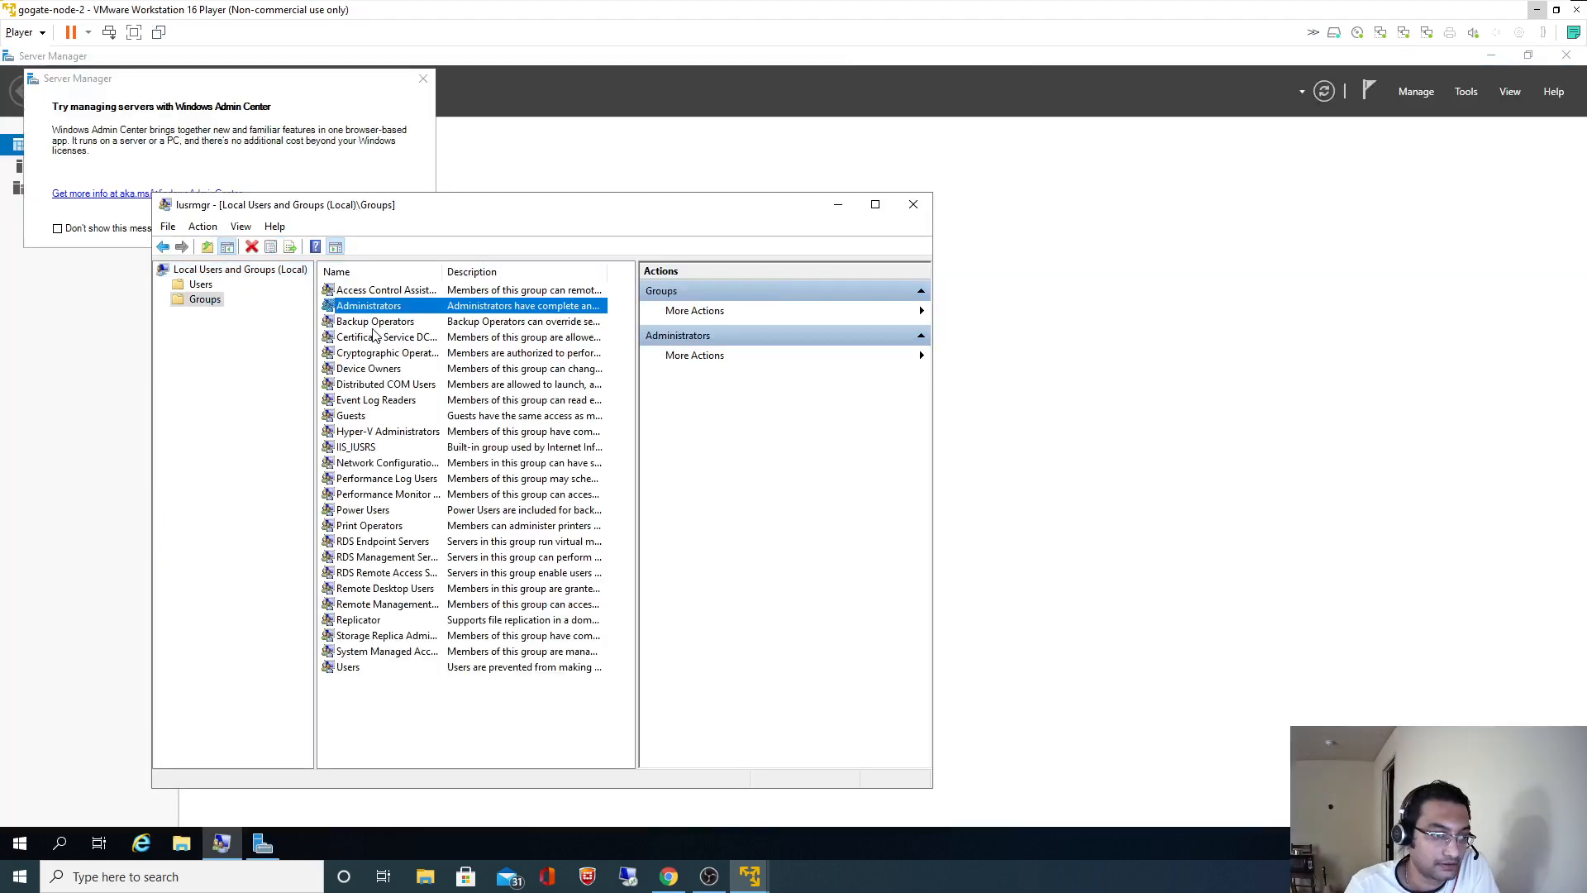
double_click(369, 305)
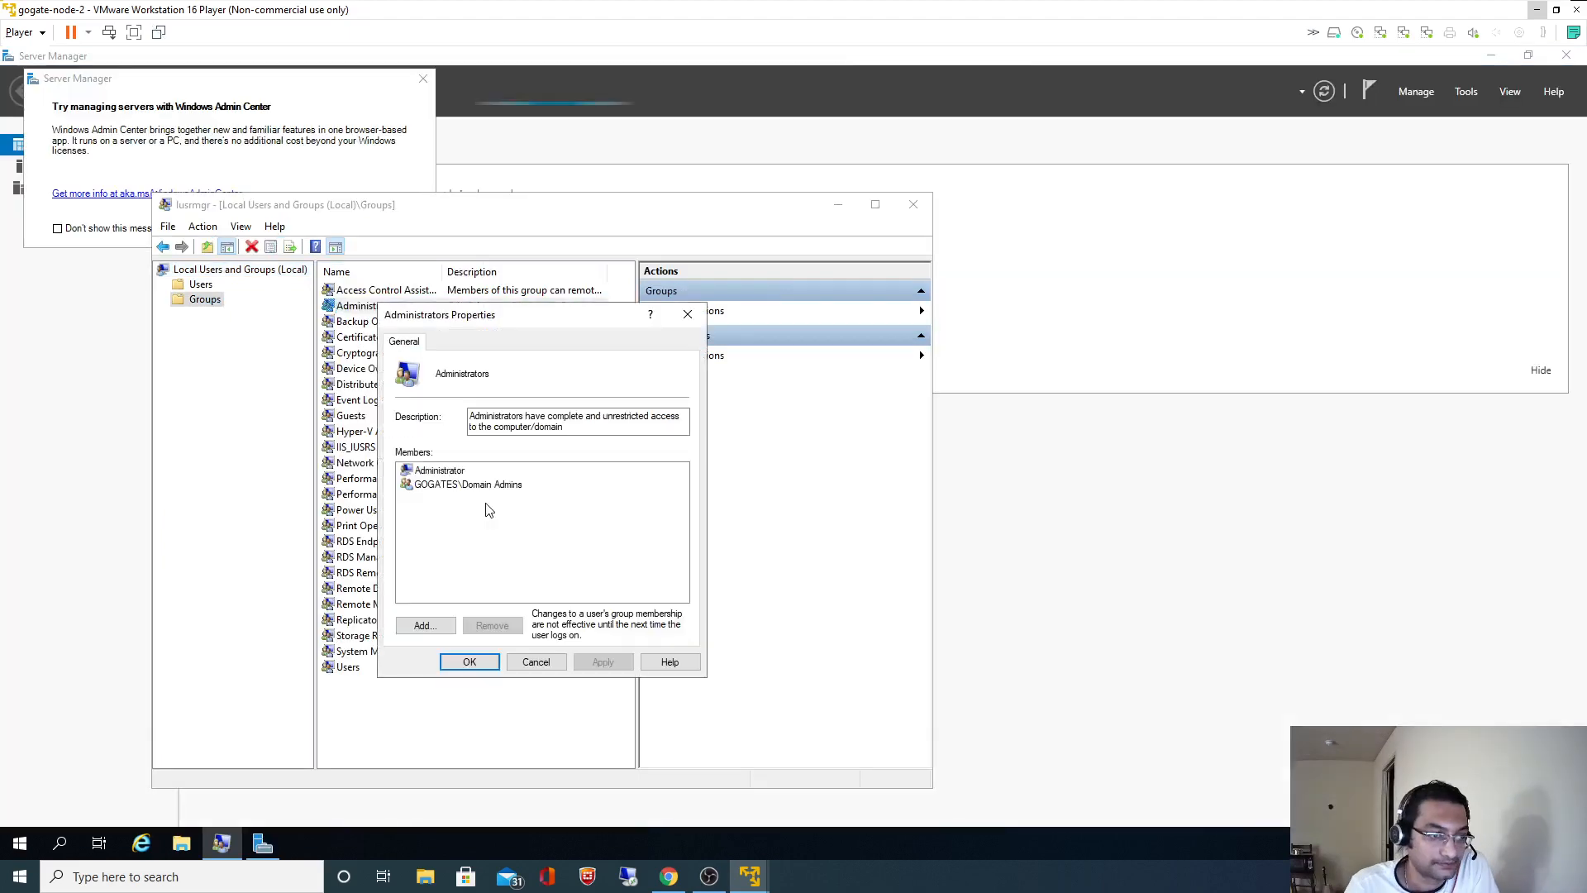
- Add SQL PRD ADMIN to Administrators, verifying the name with domain Administrator credentials
click(424, 626)
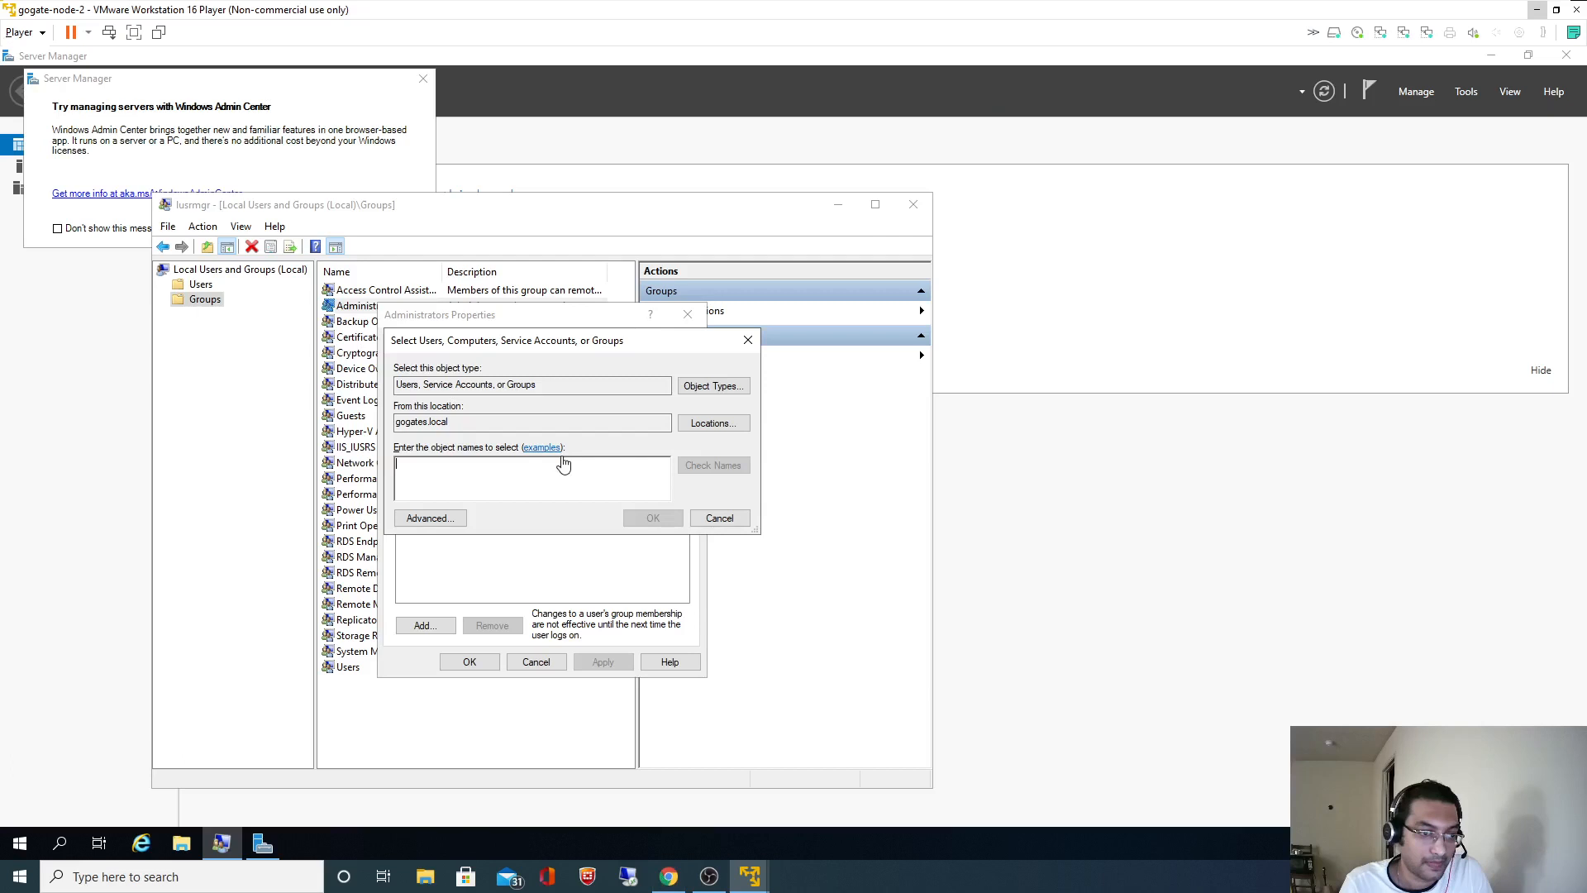
text(SQL PRD ADMIN)
click(708, 470)
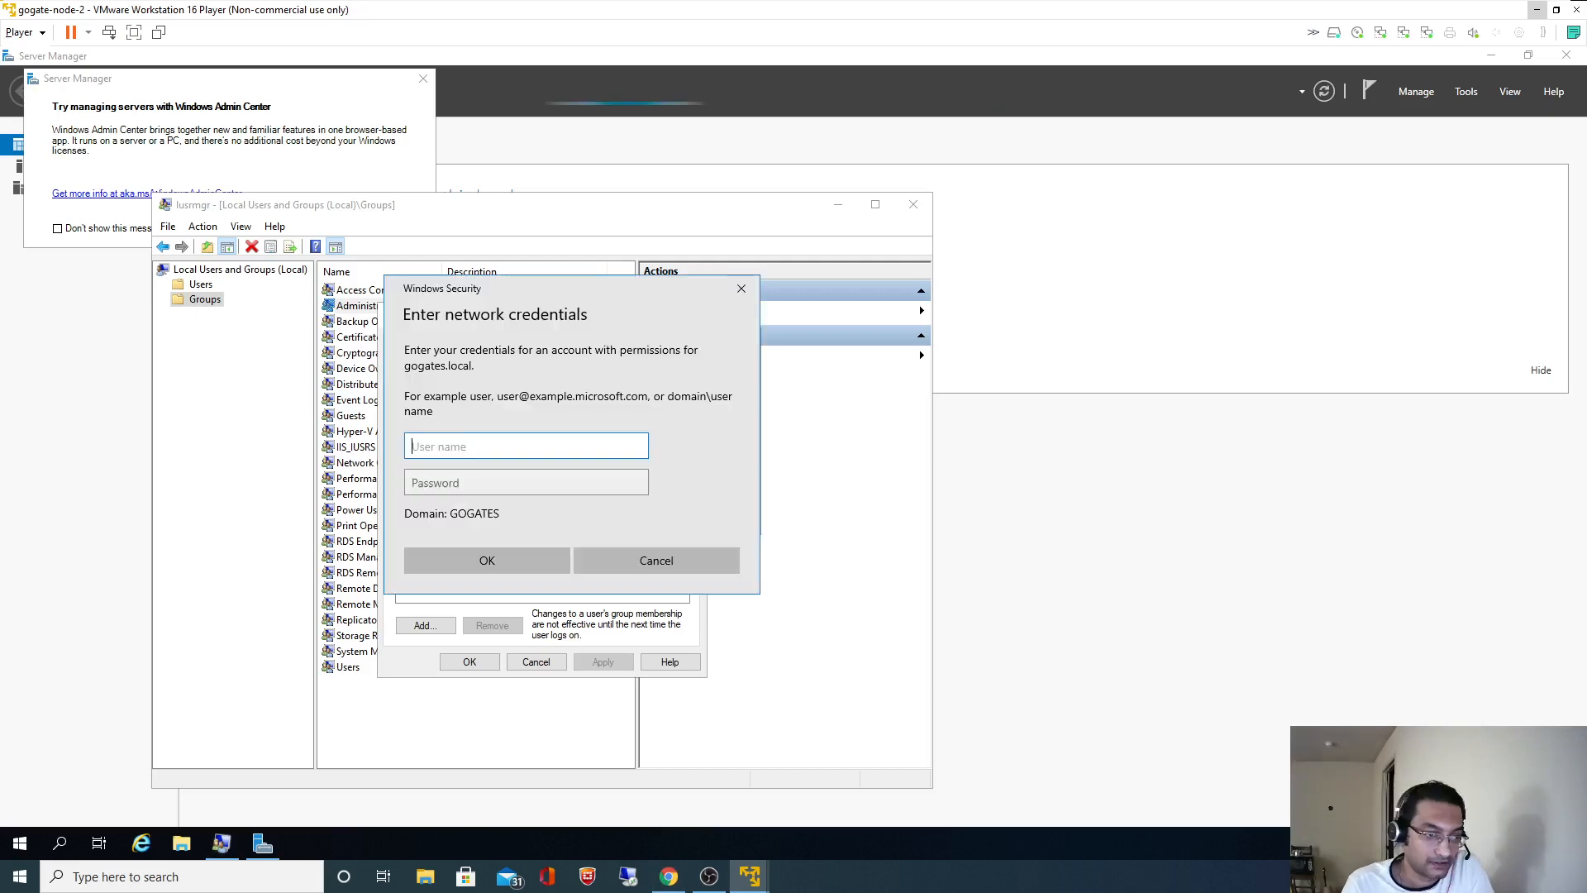
text(Admini)
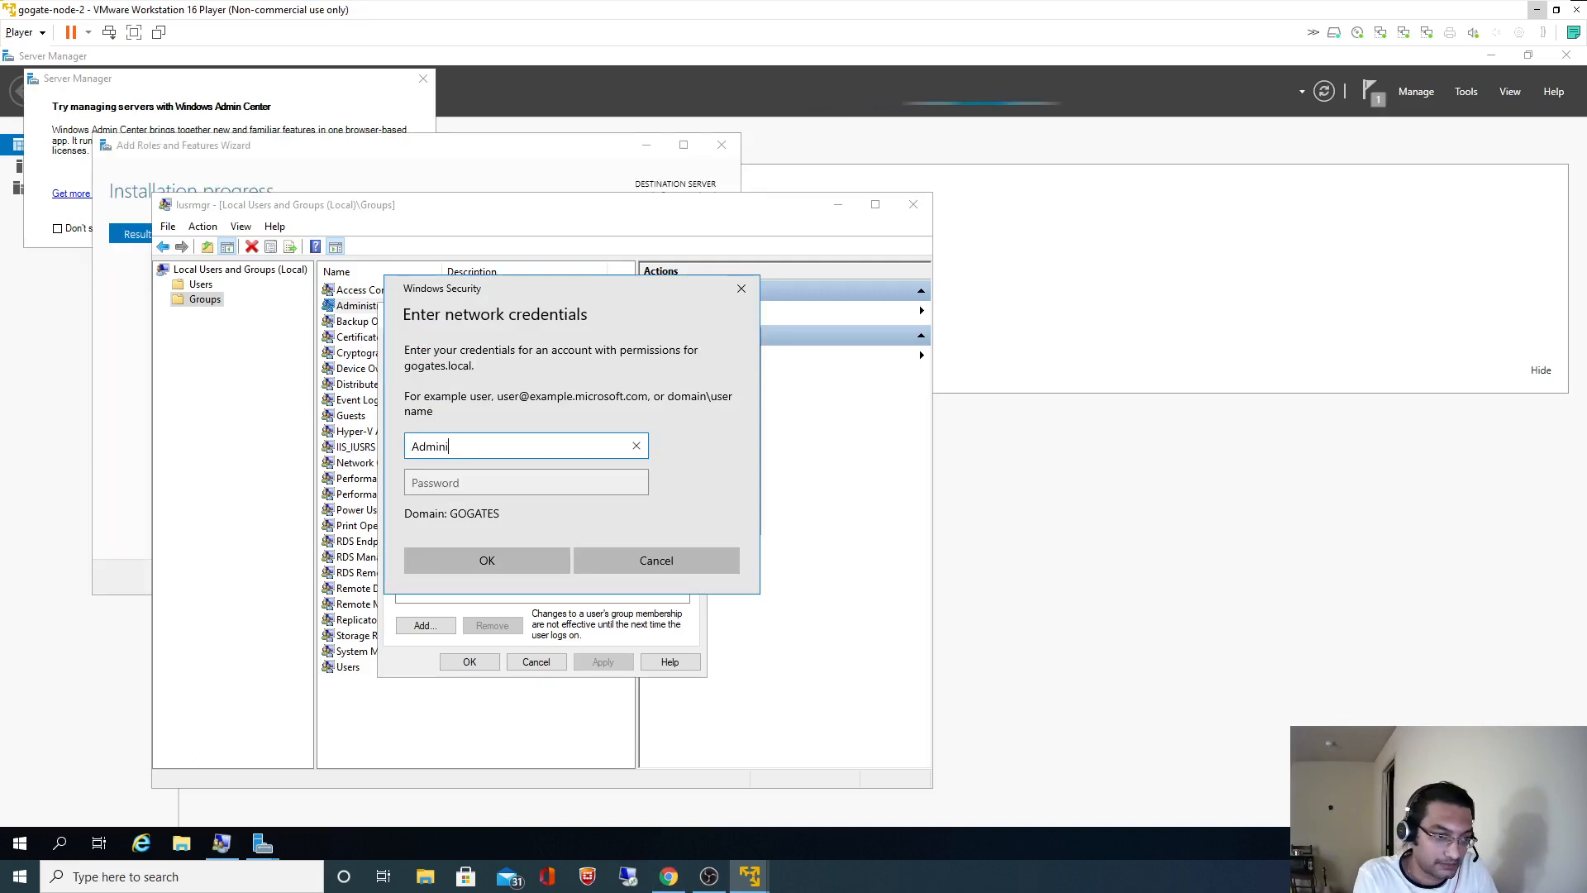
text(strator)
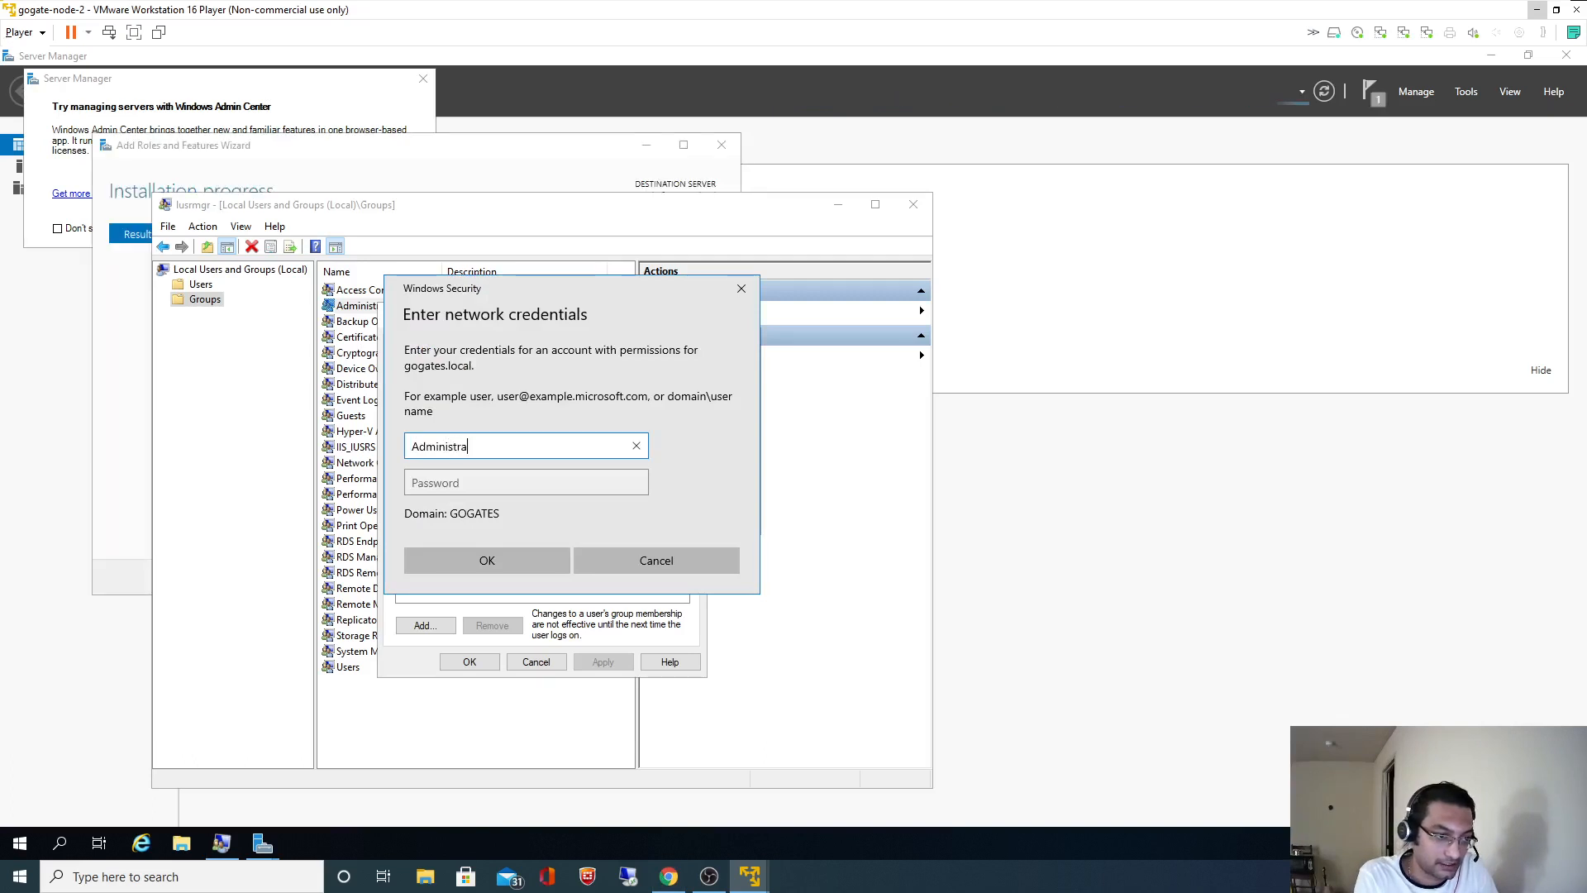
key(Tab)
text(*********)
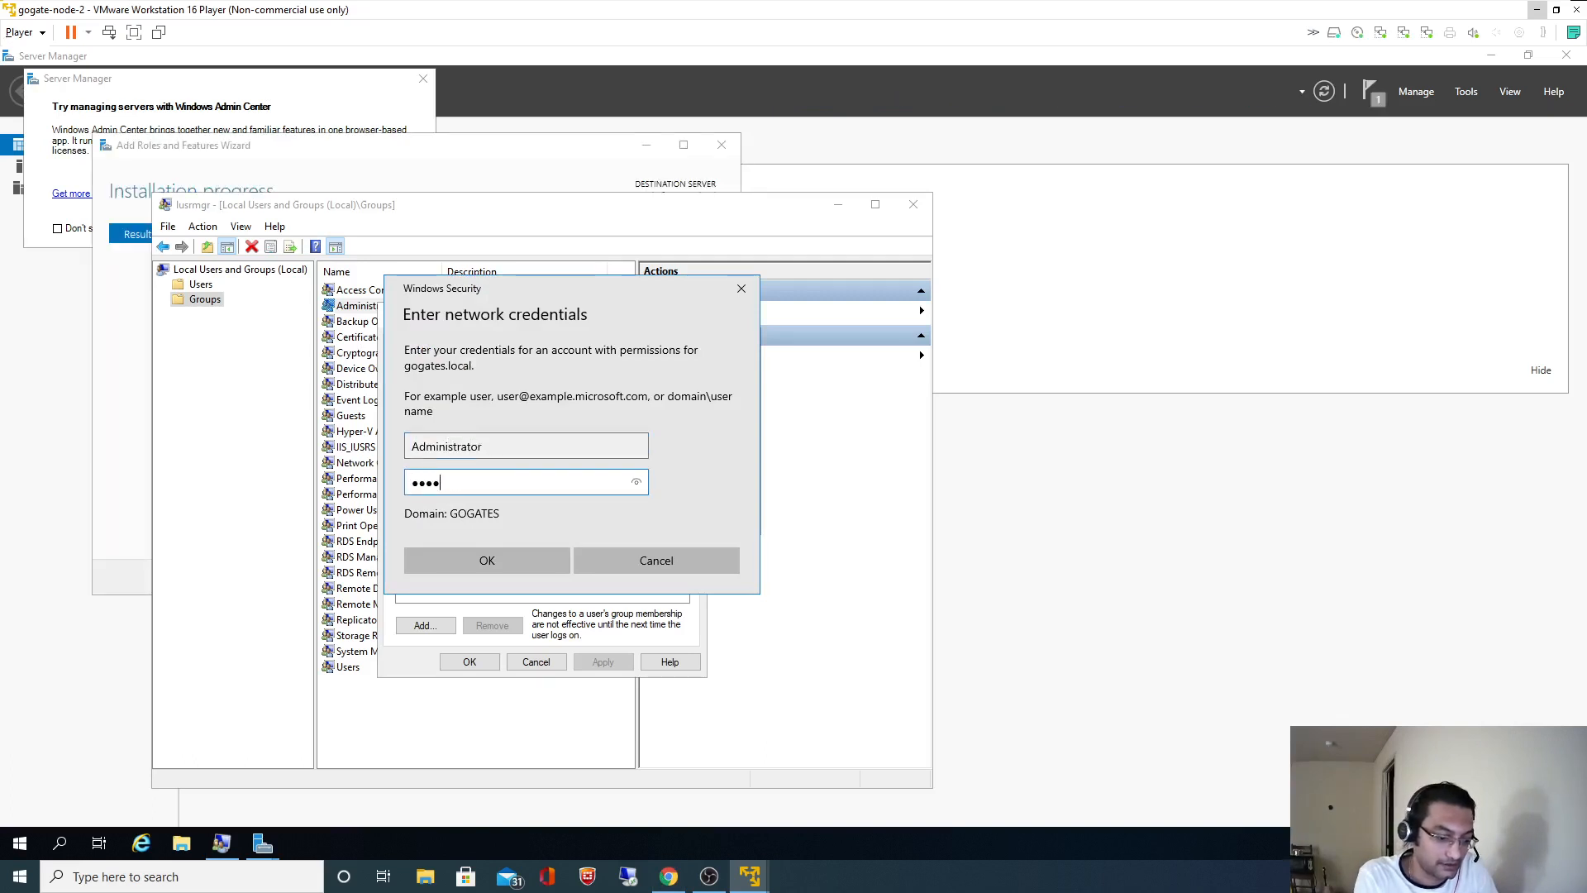
text(***)
key(Return)
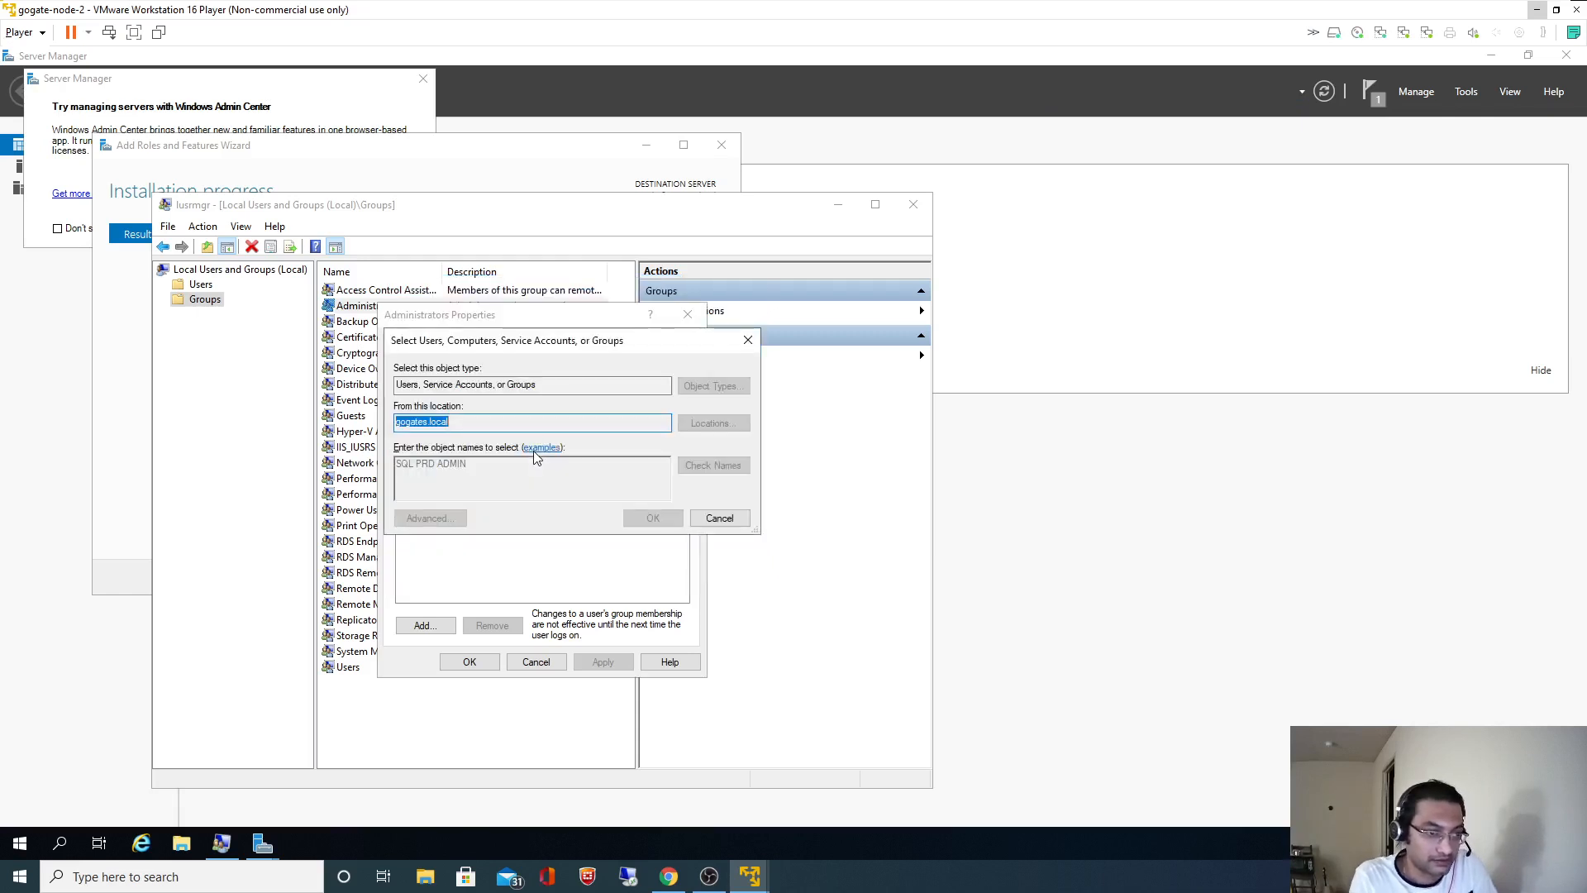
click(653, 518)
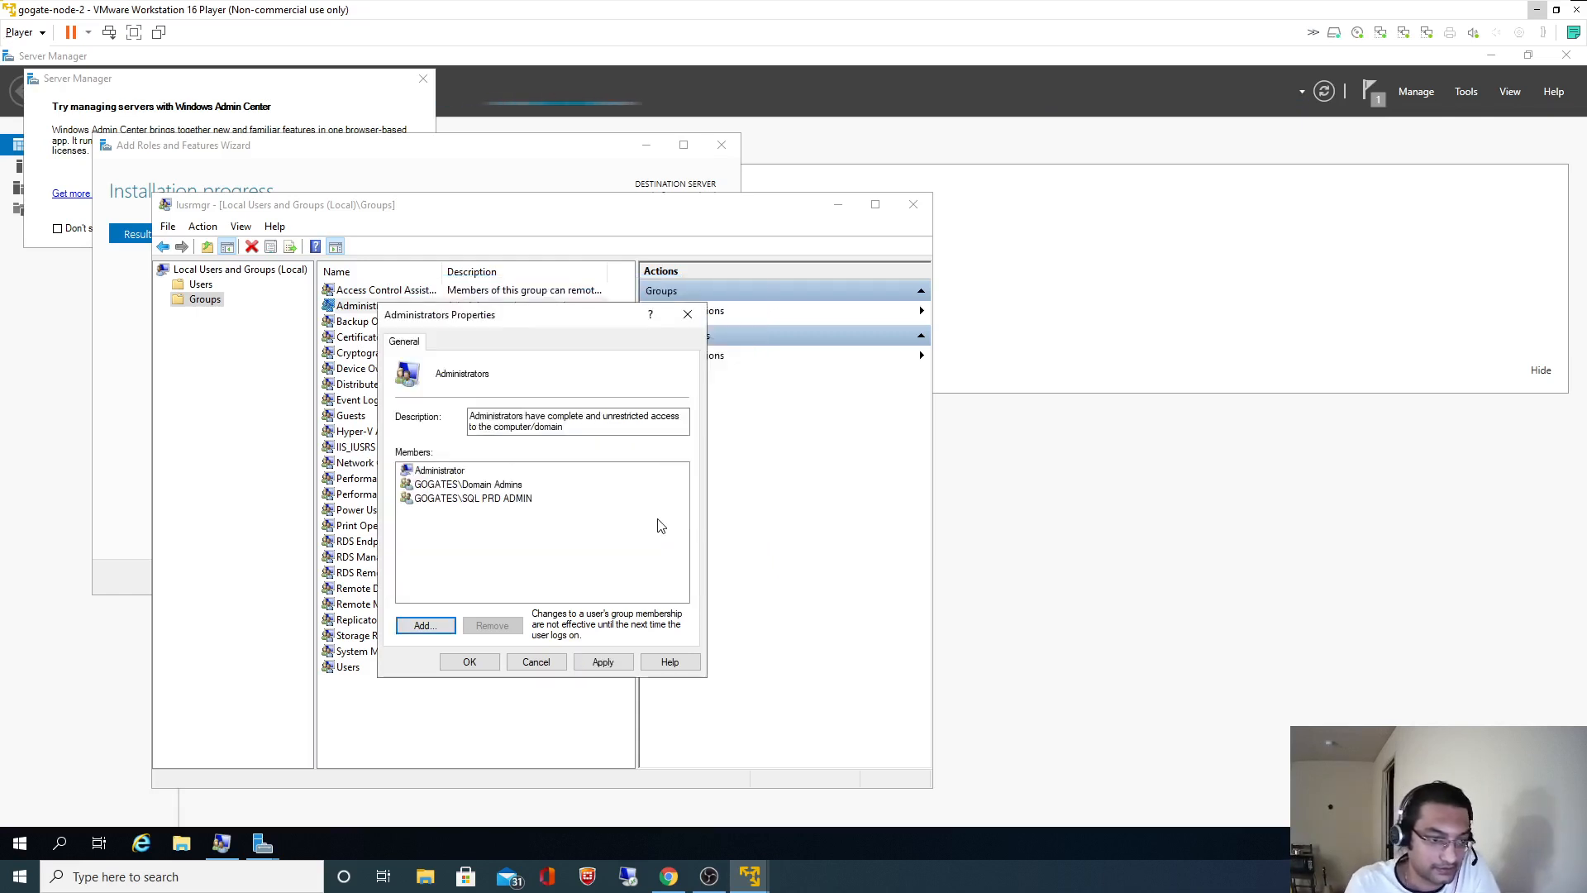
- Apply the membership change and close Local Users and Groups, the wizard, and Server Manager
click(602, 662)
click(469, 661)
click(913, 204)
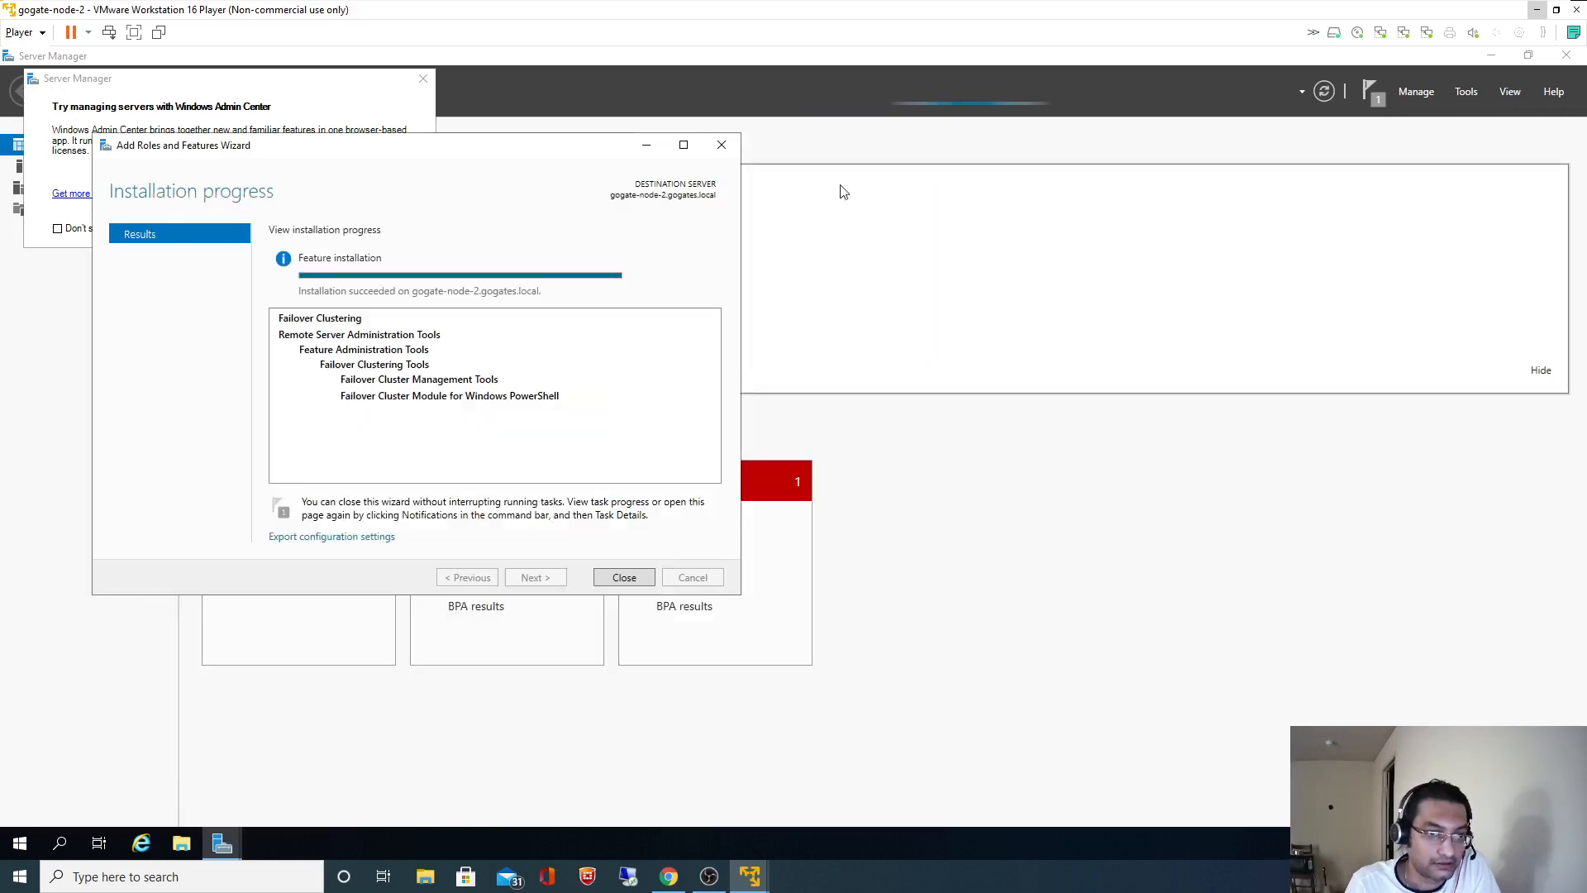
click(722, 144)
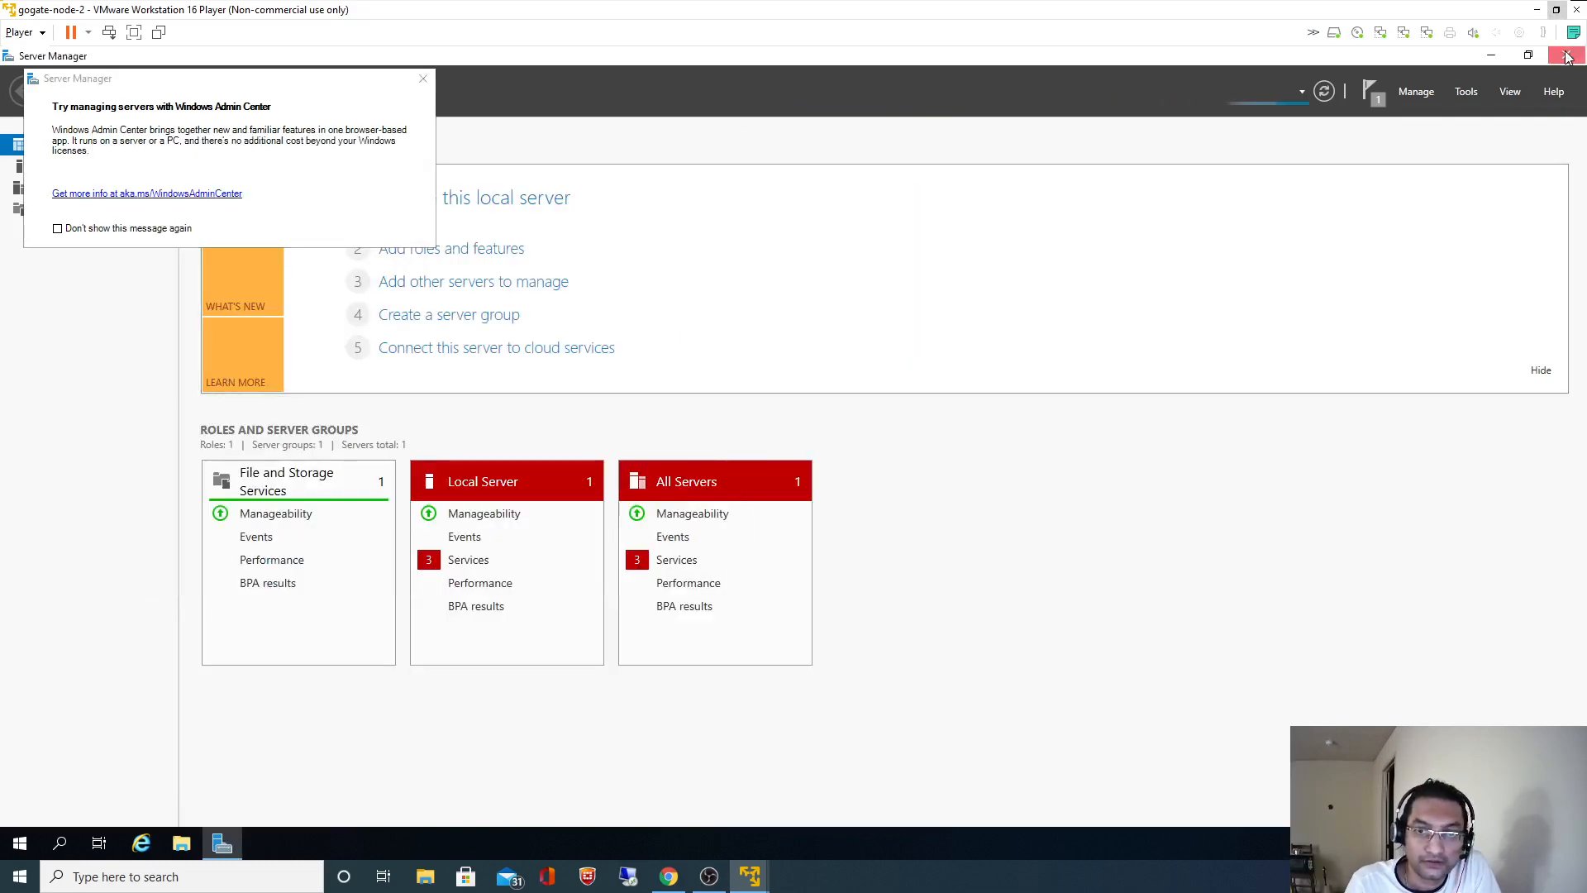
click(1567, 54)
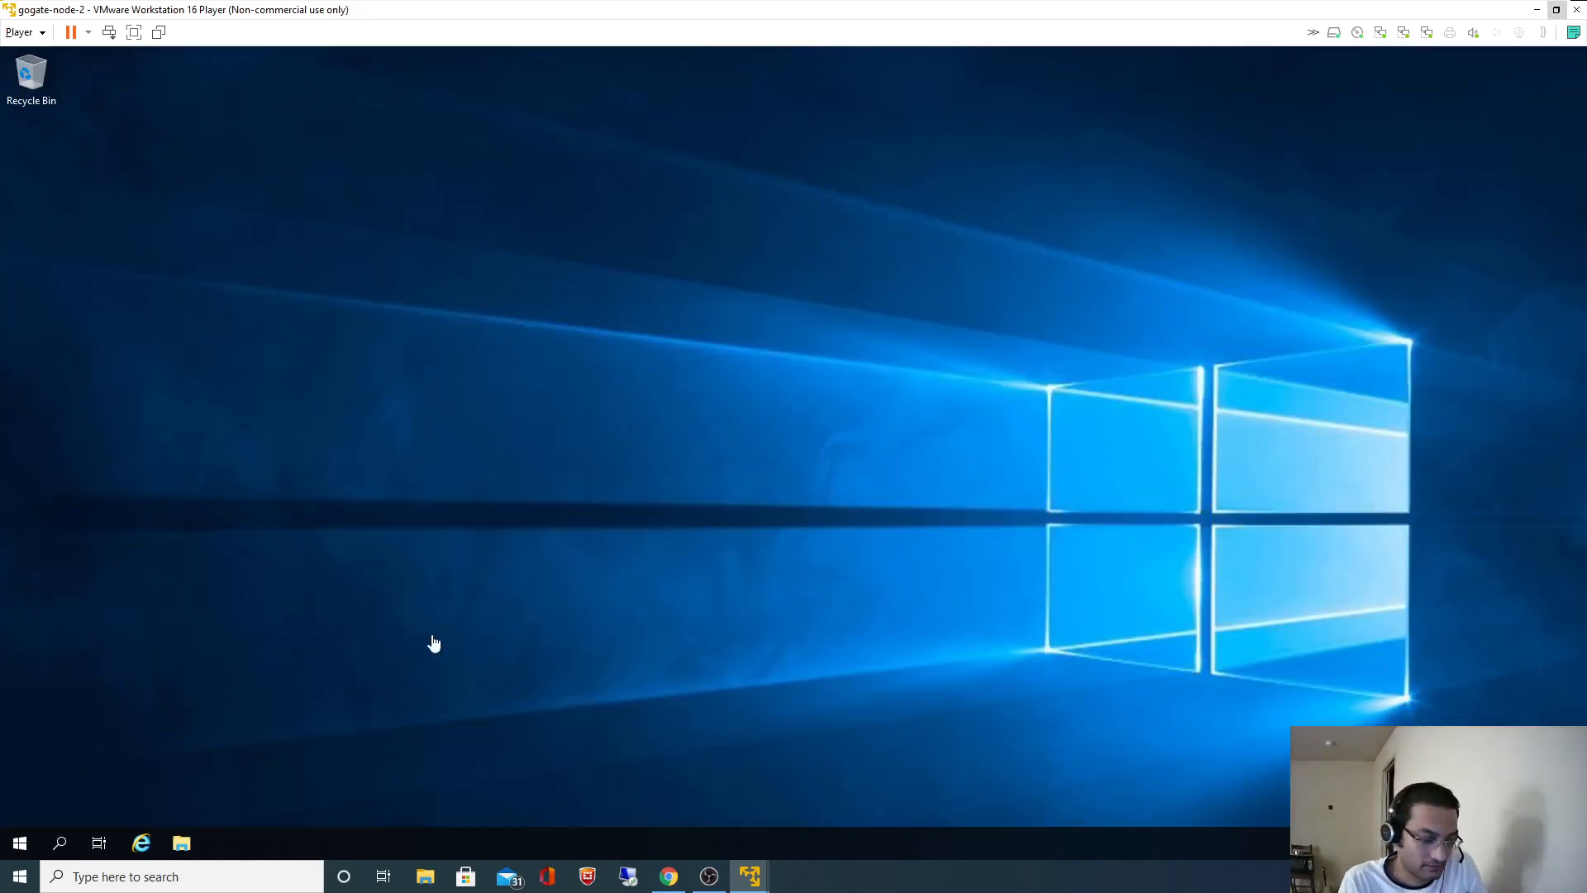
- Copy 'Local Group Policy Editor' from the README and launch Edit group policy in the guest
key(alt+Tab)
drag(381, 587, 535, 585)
key(ctrl+c)
key(alt+Tab)
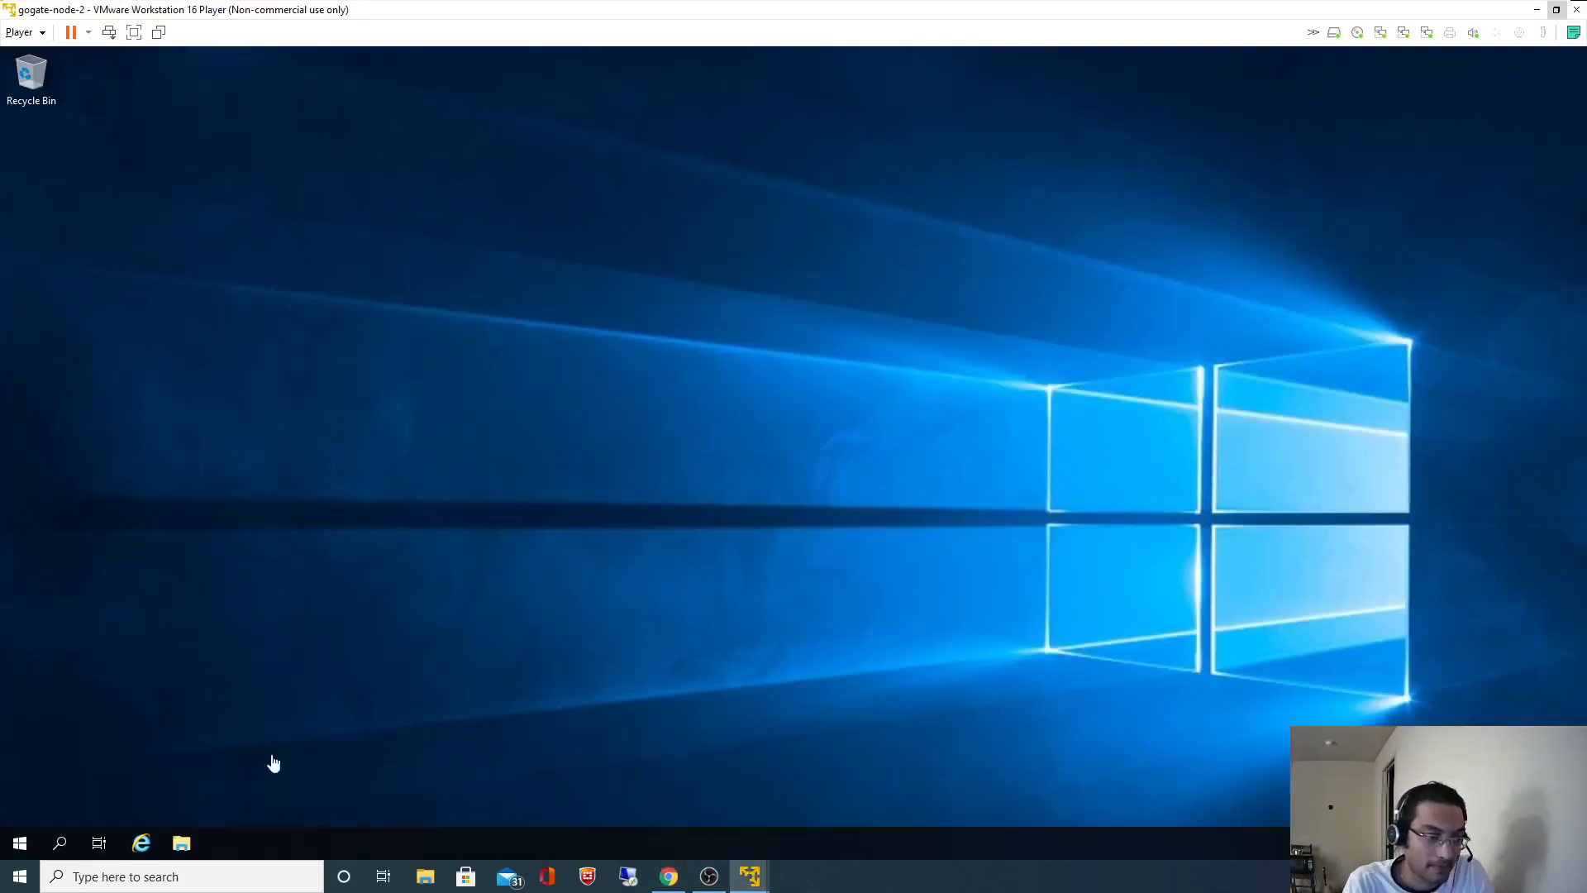
click(59, 843)
key(ctrl+v)
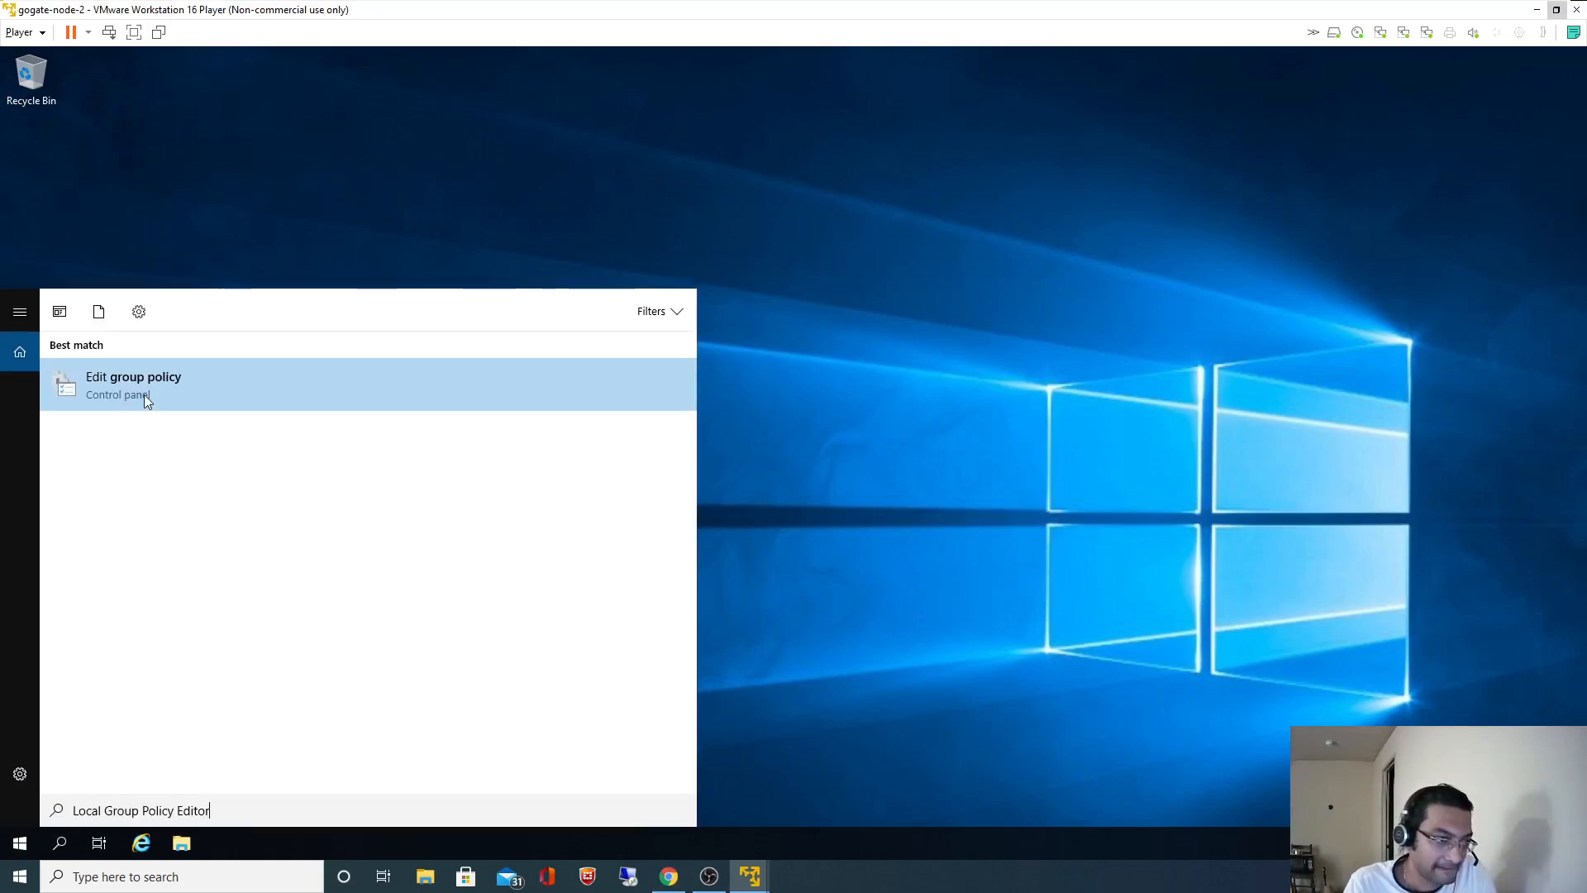
click(143, 394)
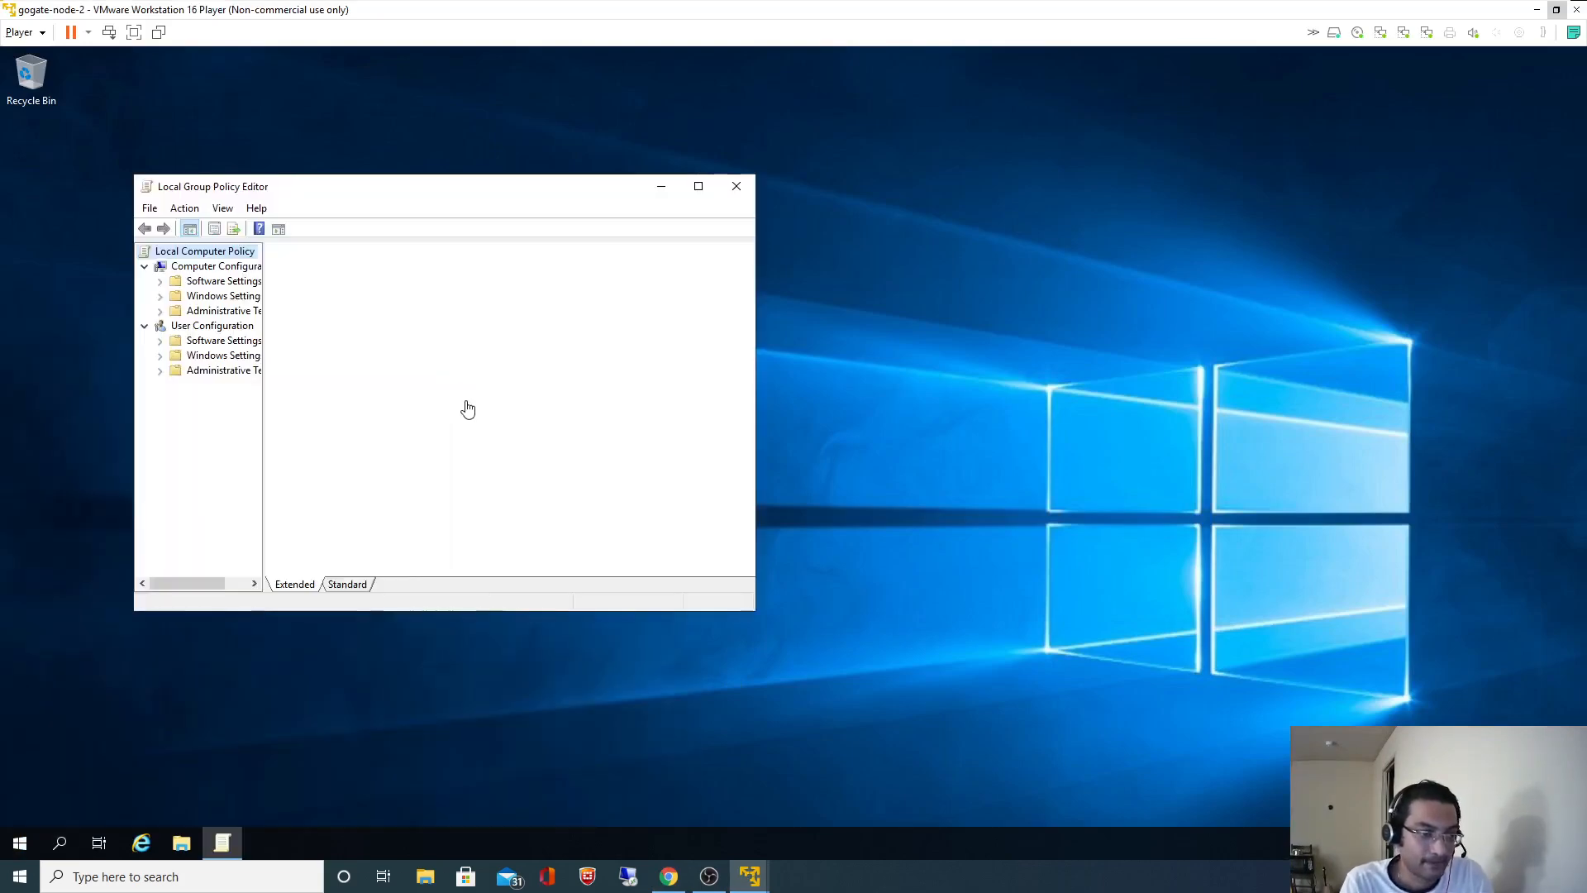
- Maximize the policy editor, widen its tree, and expand Windows Settings and Security Settings
key(alt+Tab)
click(277, 13)
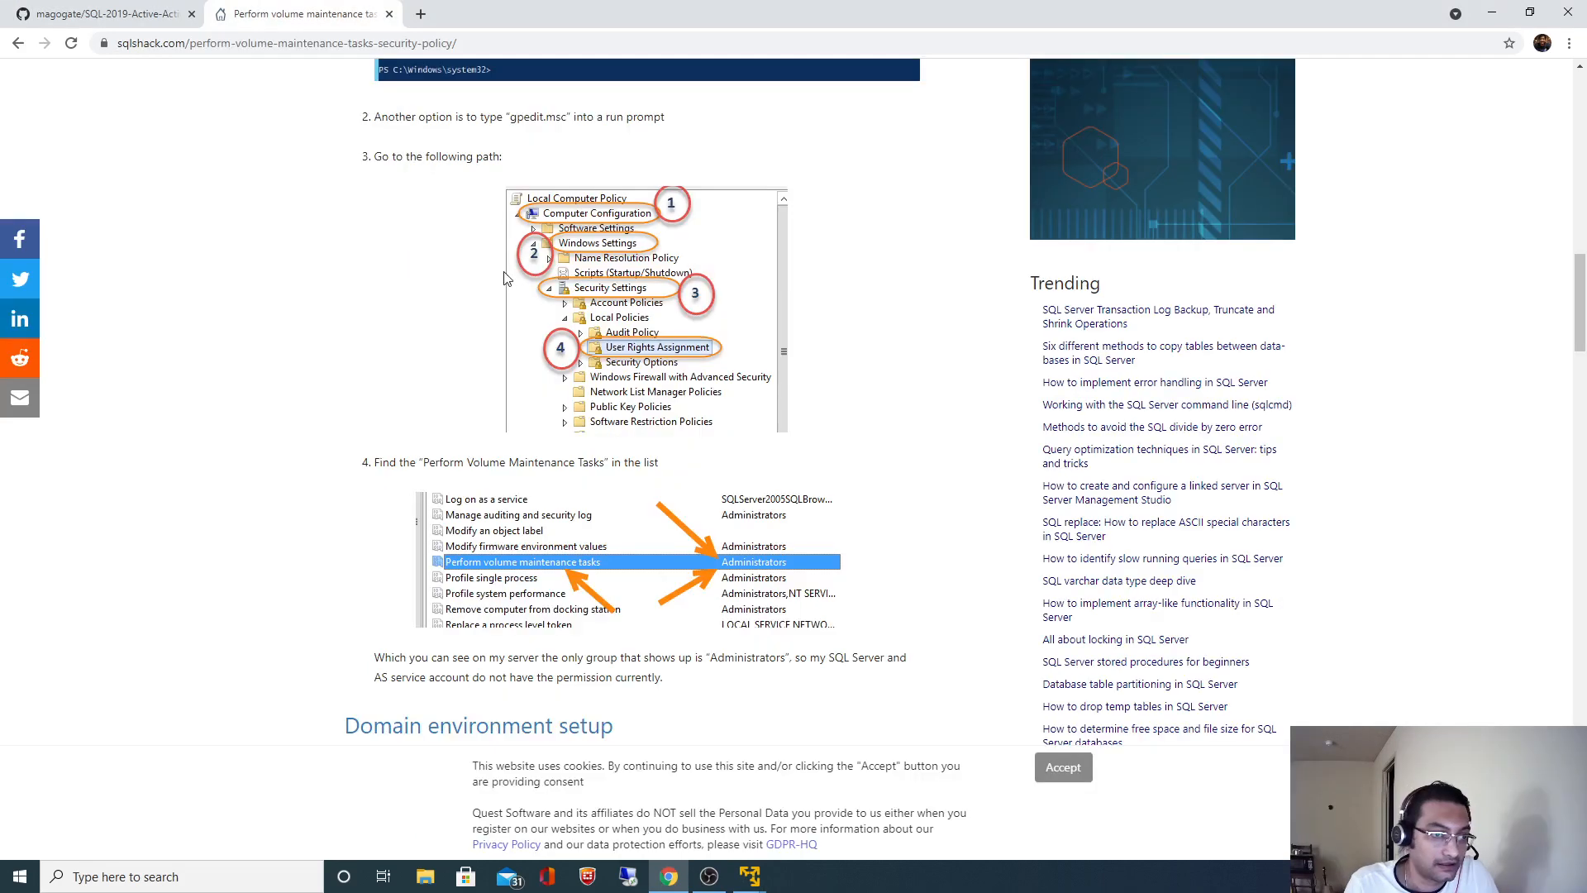
key(alt+Tab)
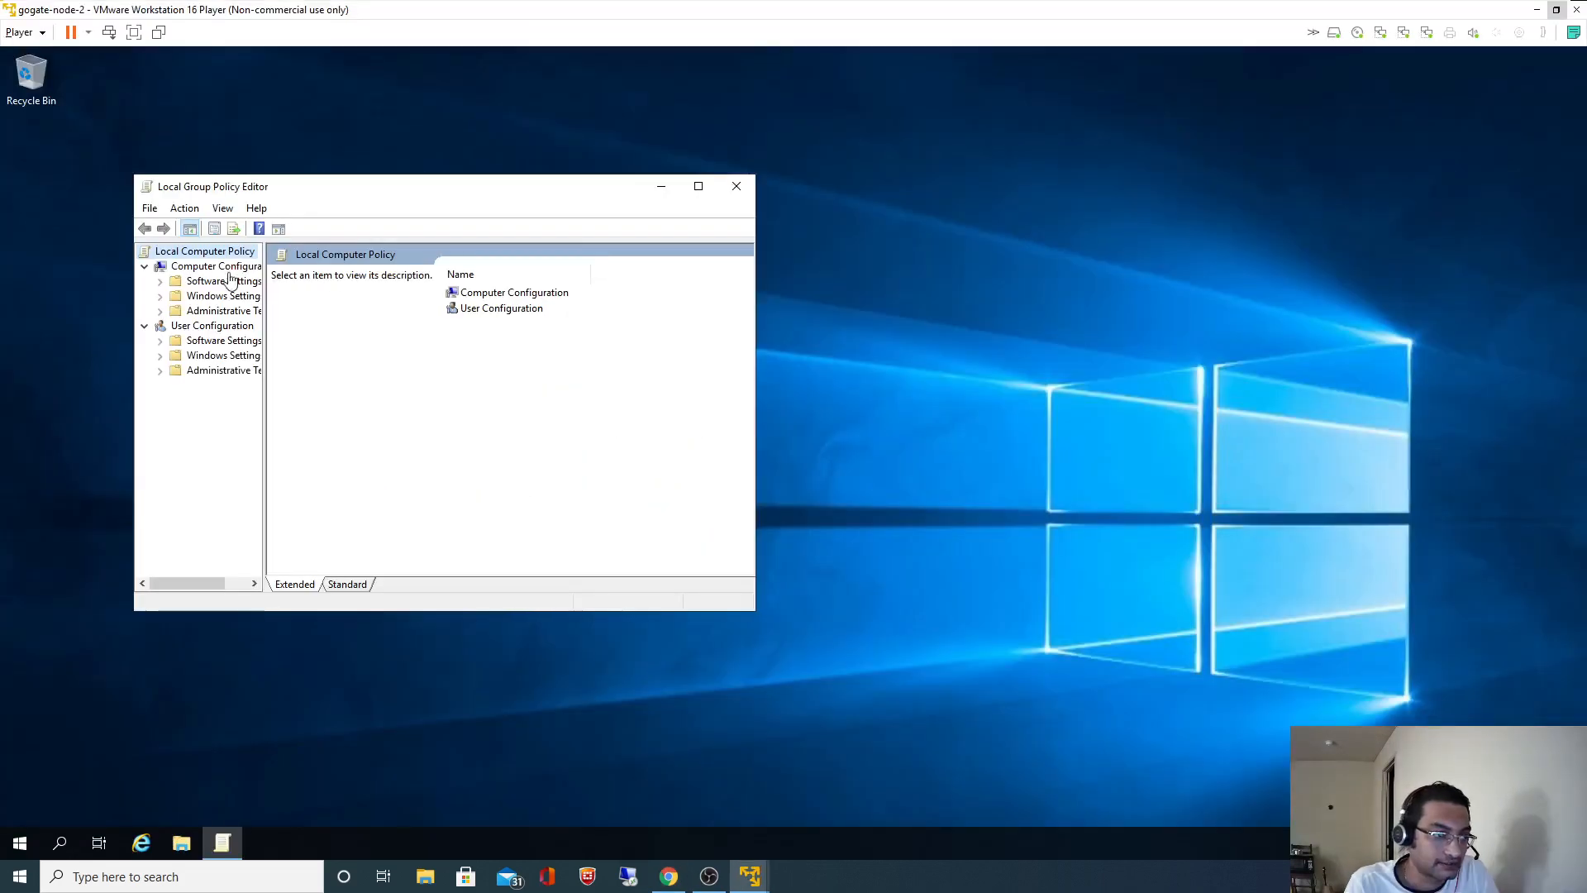
double_click(181, 299)
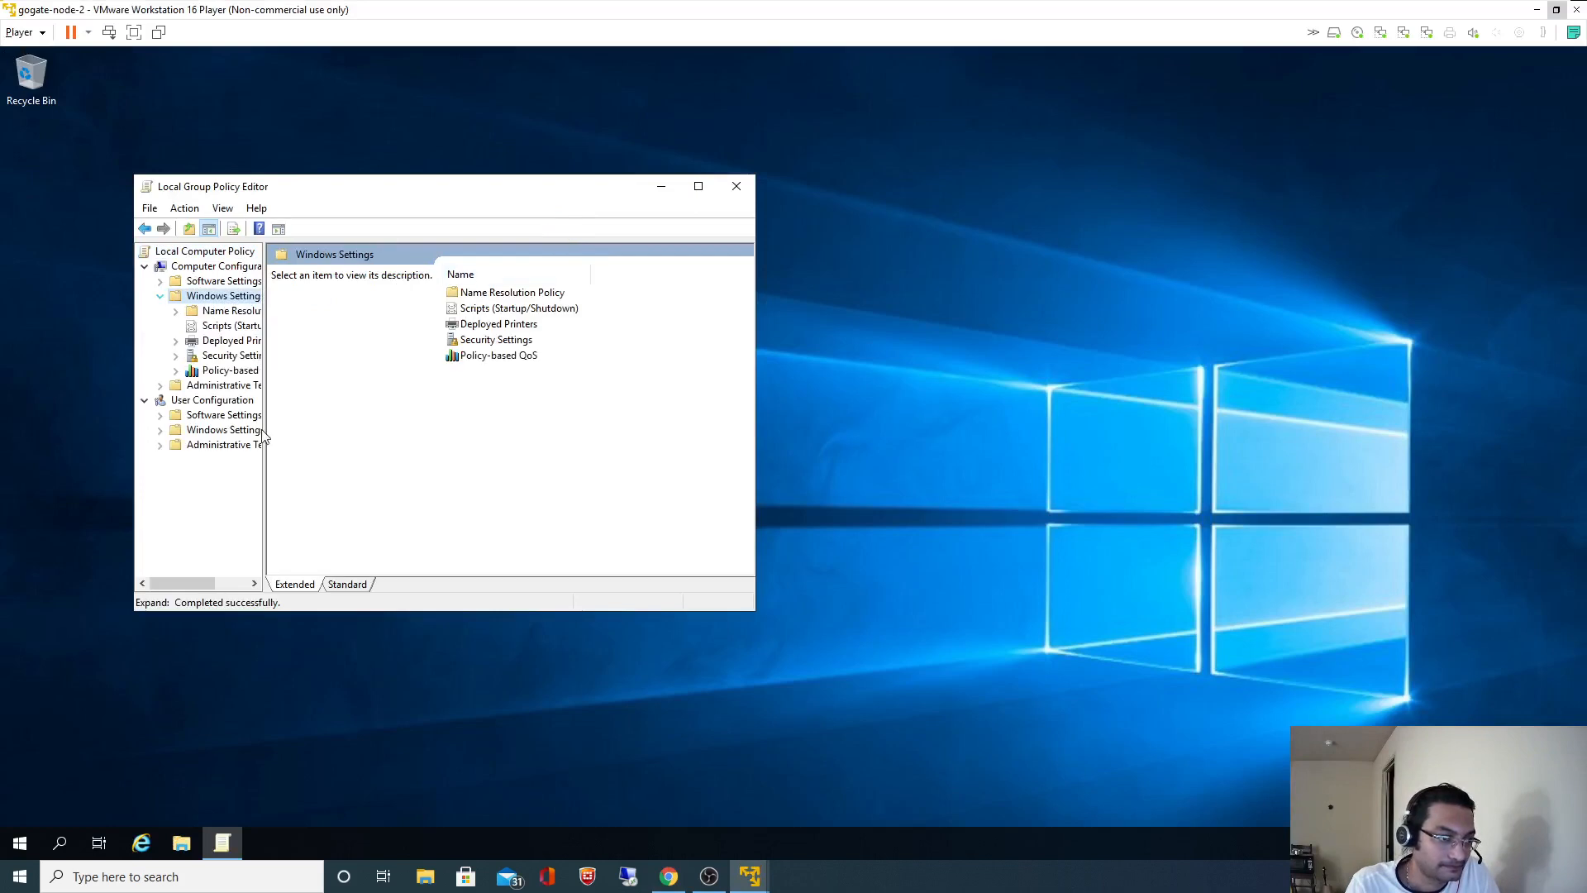
click(698, 186)
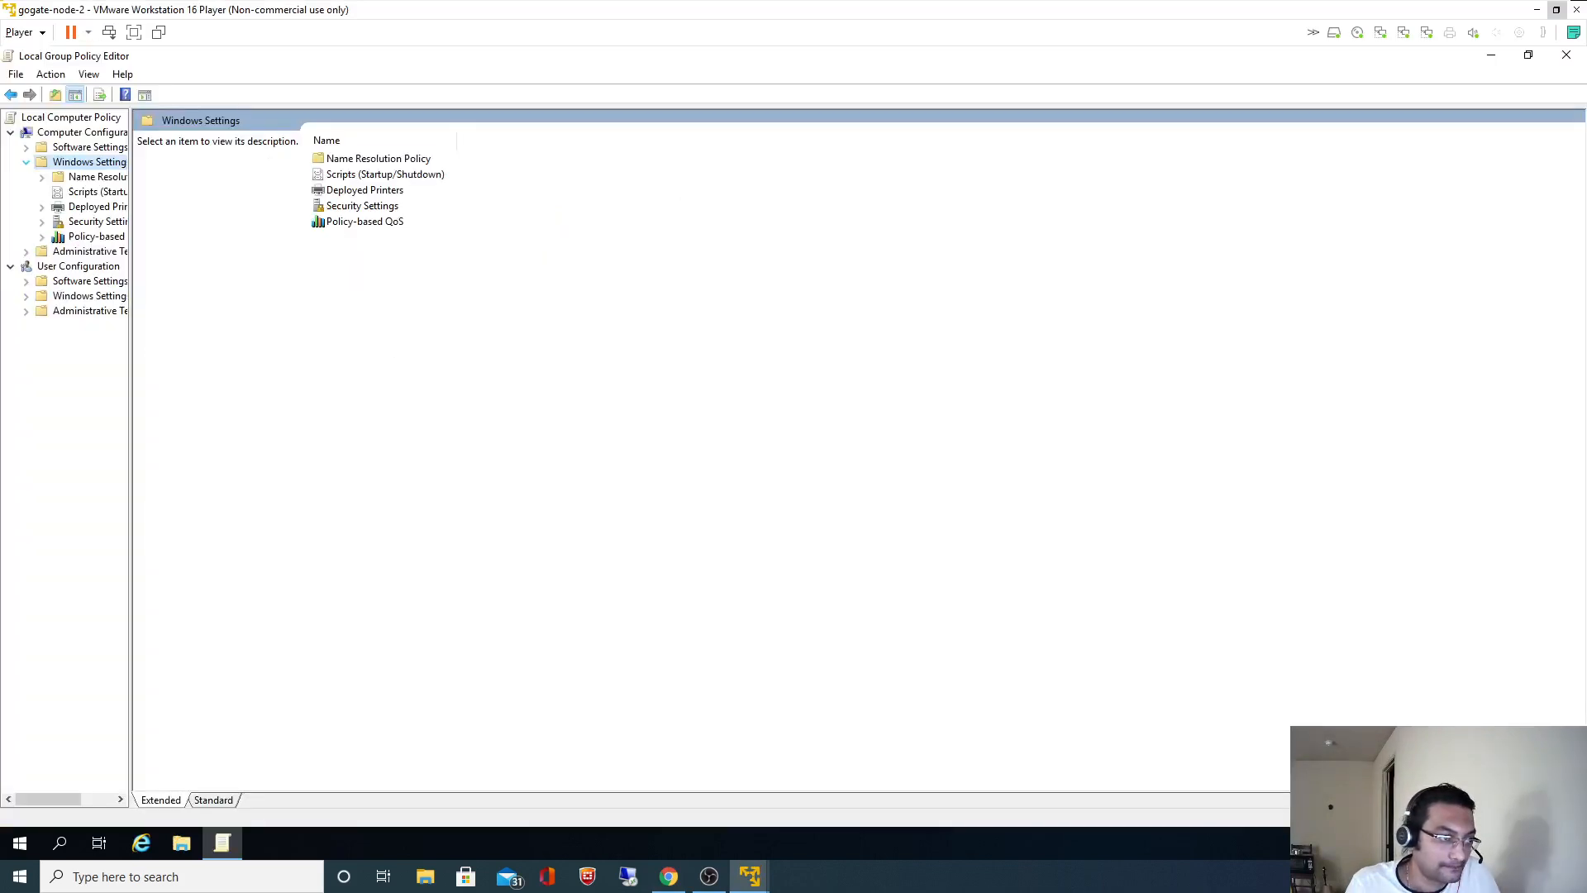
drag(131, 397, 447, 413)
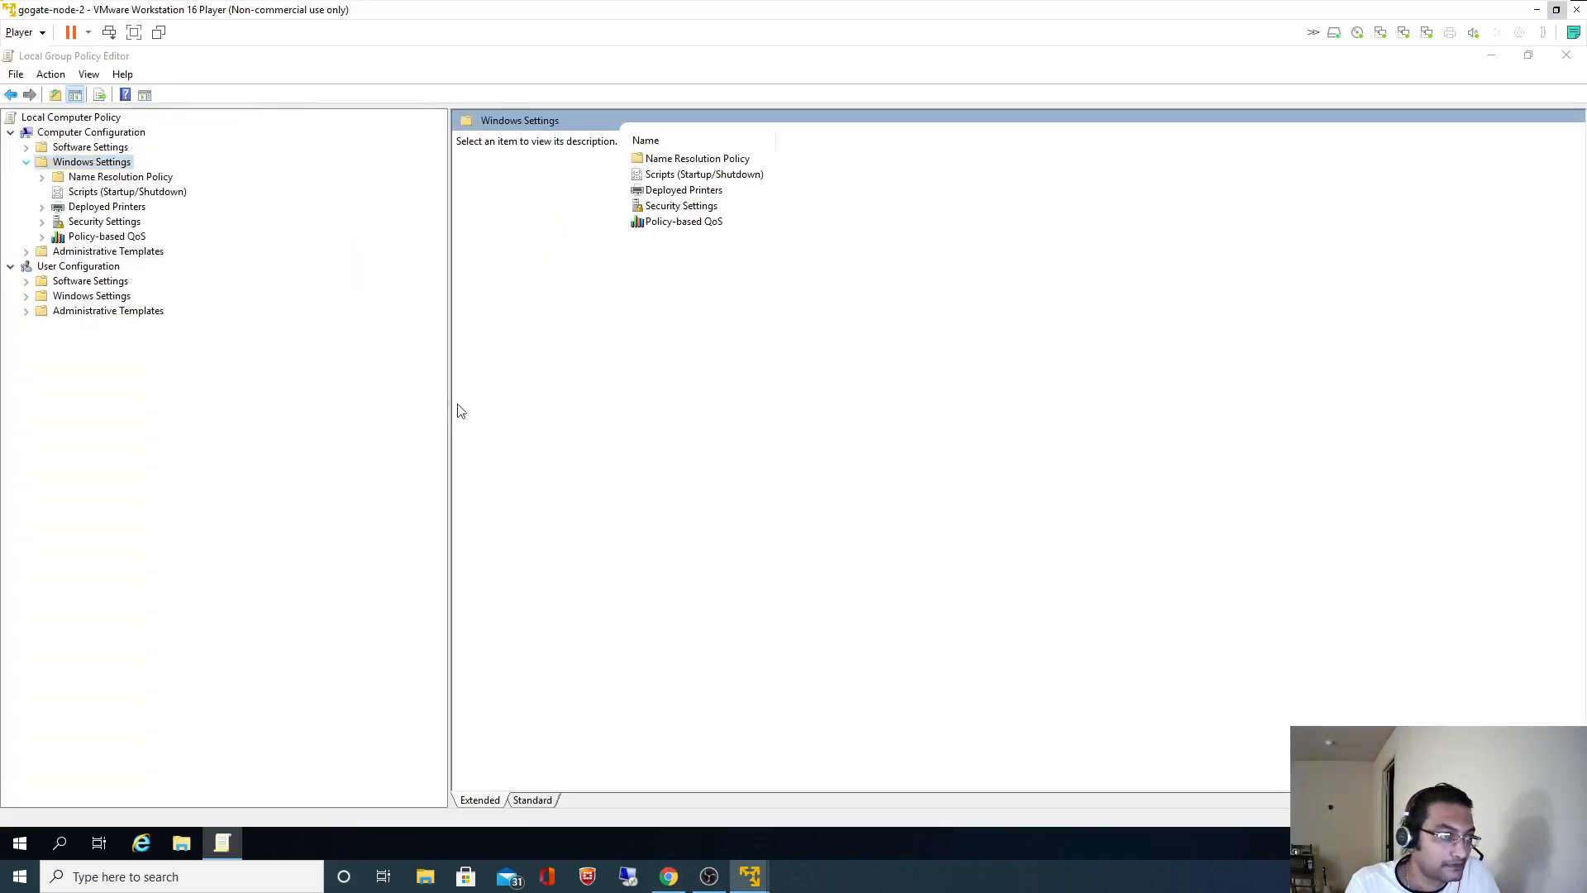
click(43, 222)
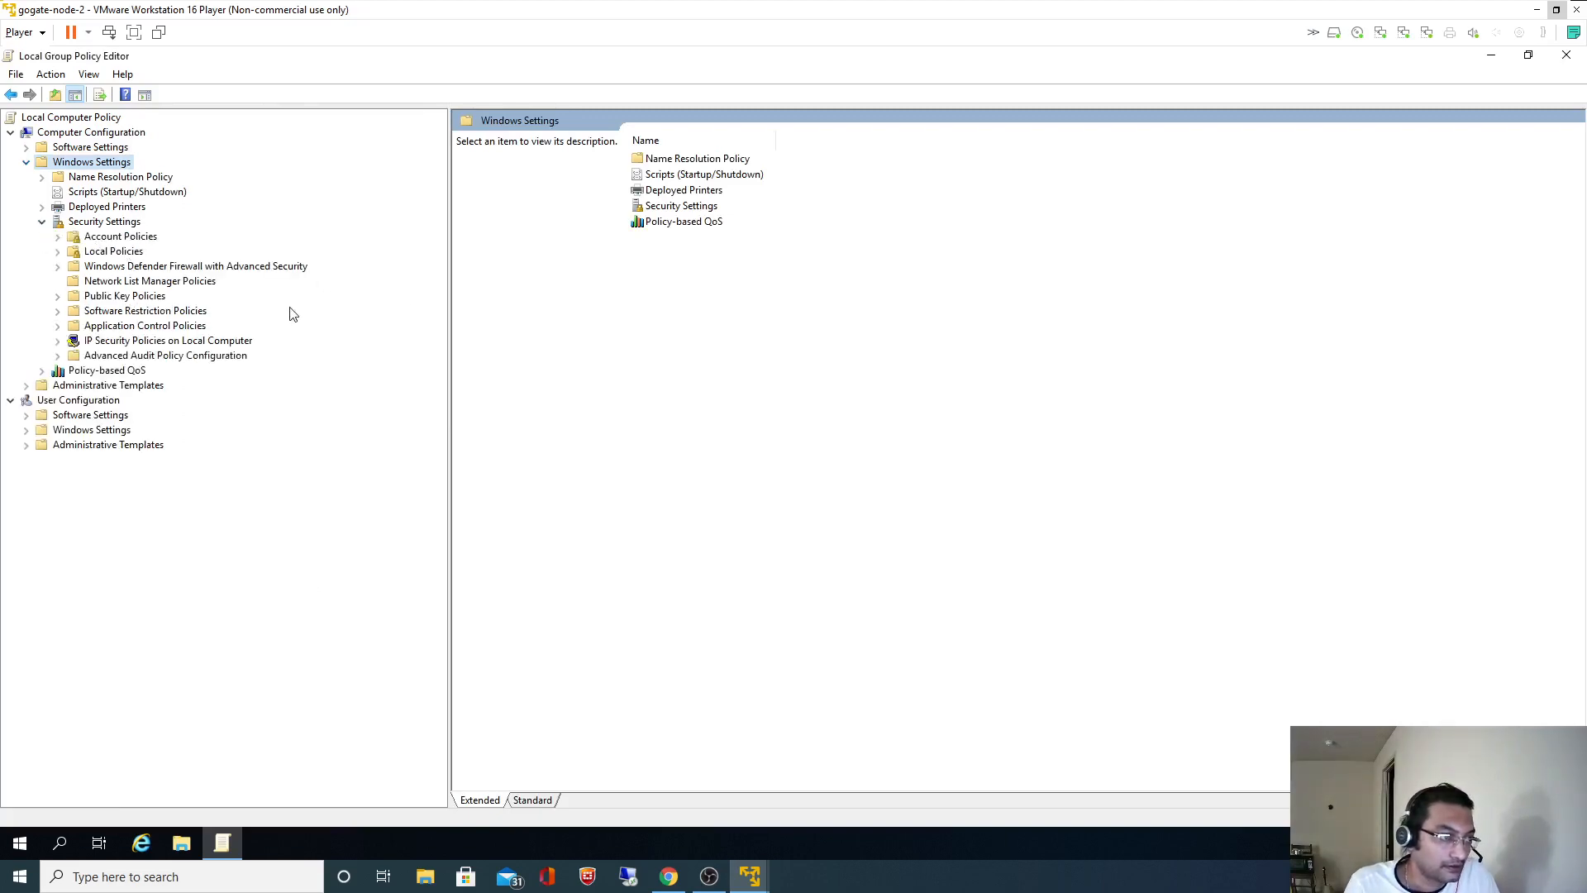
- Following the article's path, expand Local Policies and list User Rights Assignment
key(alt+Tab)
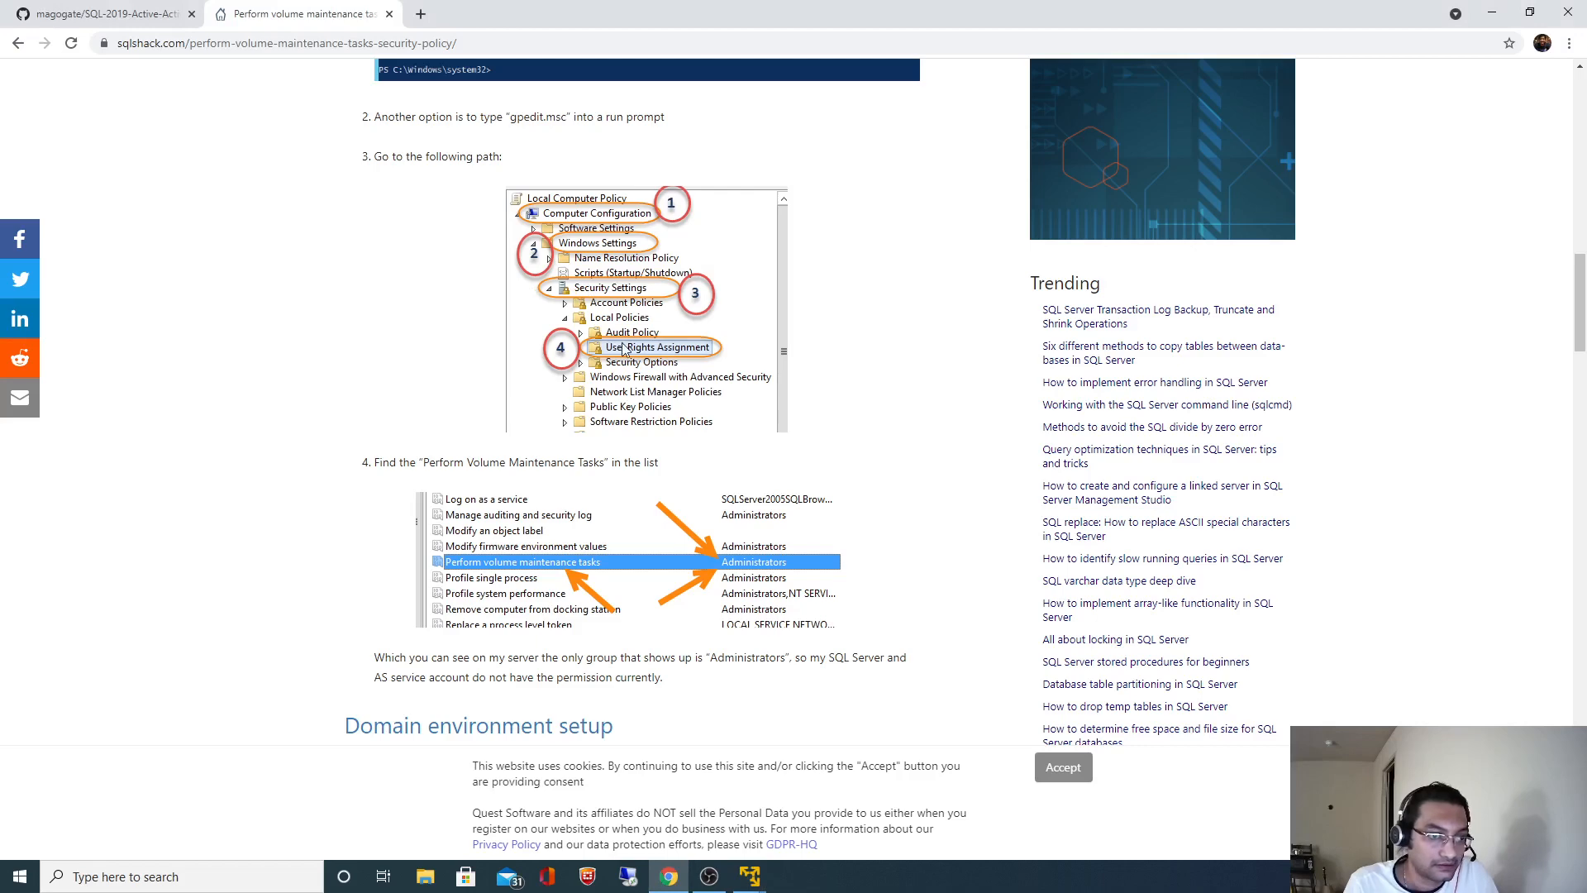
key(alt+Tab)
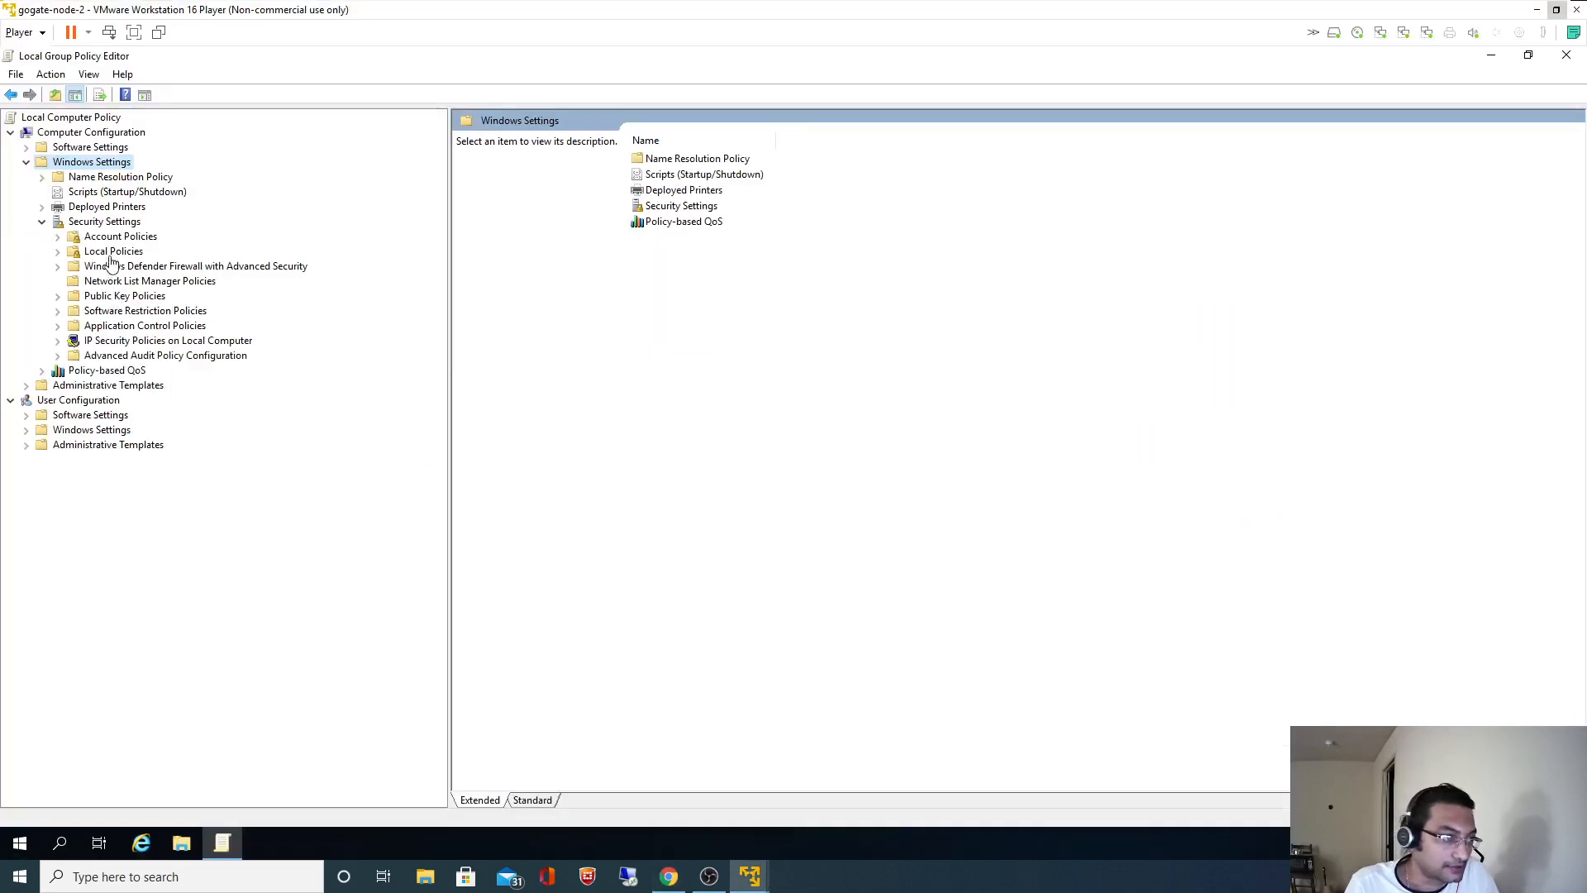
click(107, 312)
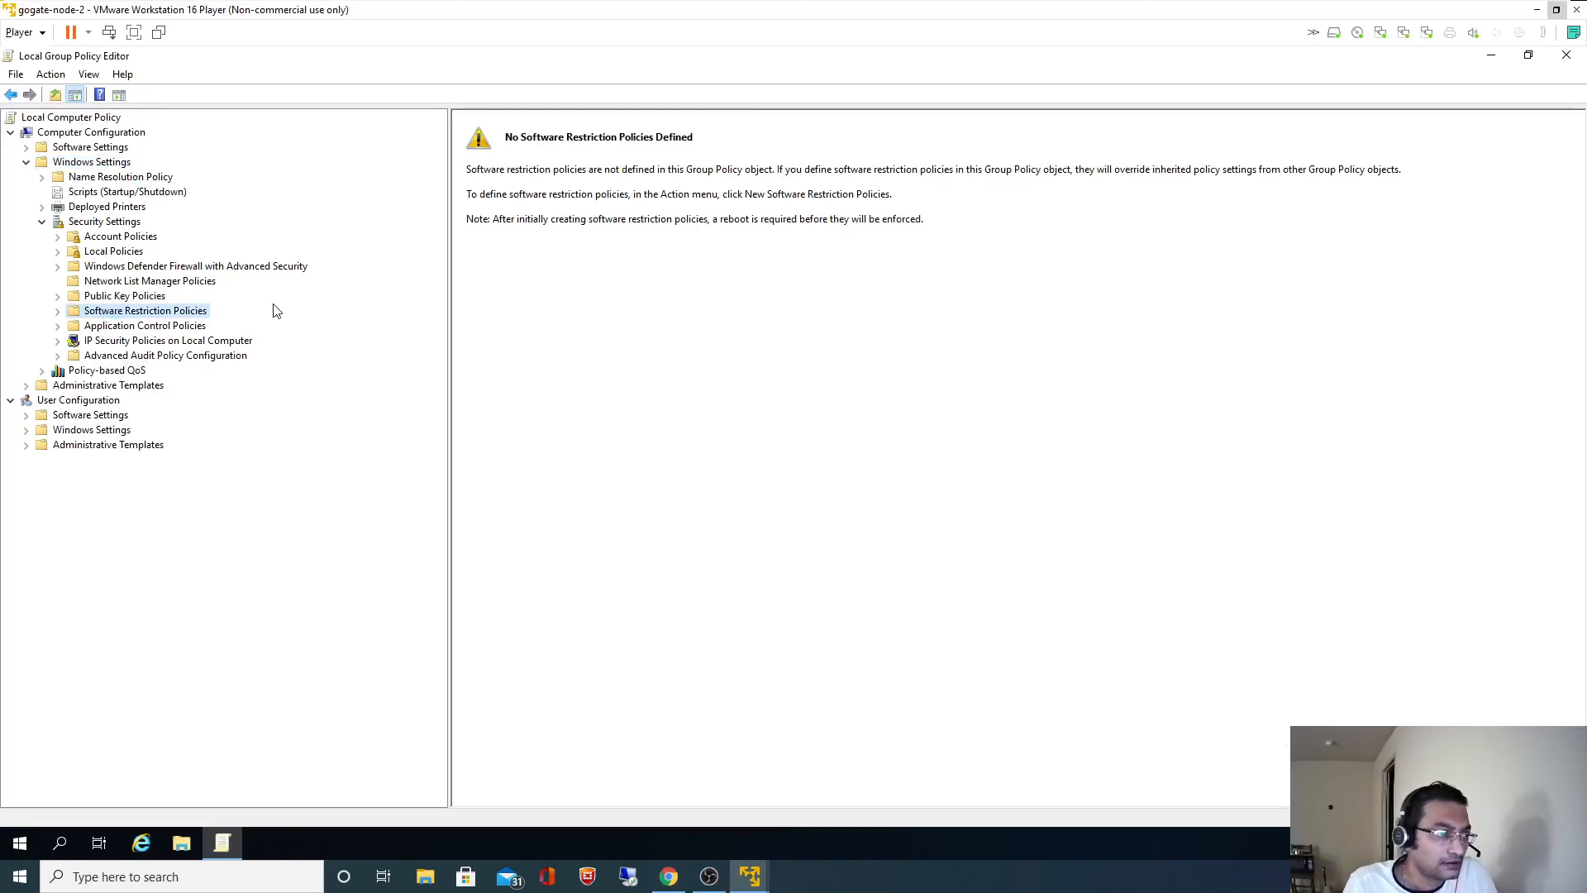
key(alt+Tab)
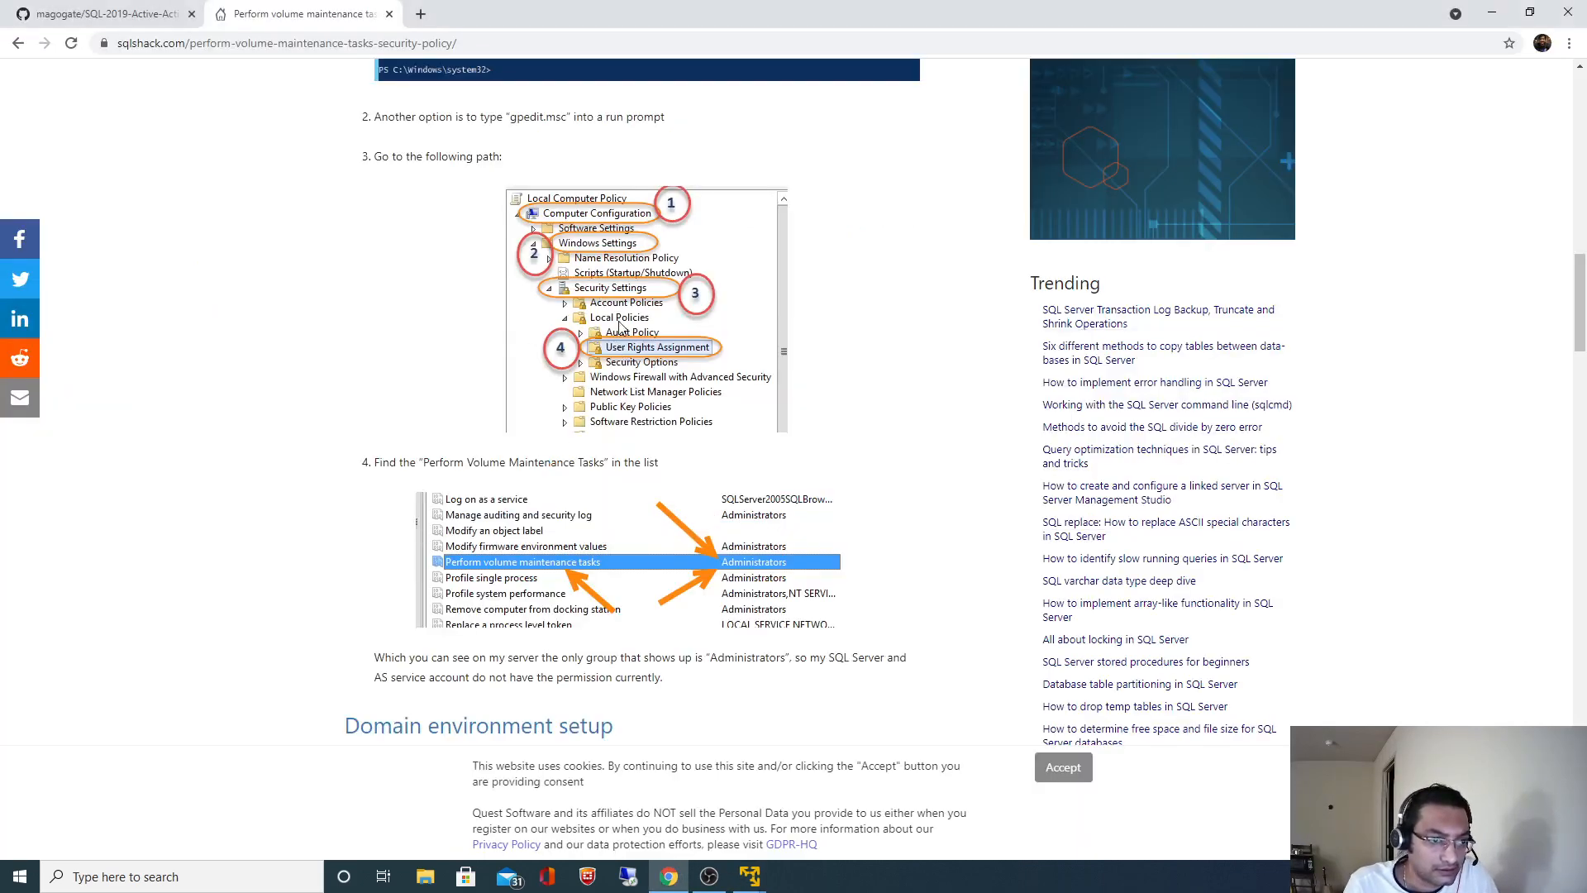
key(alt+Tab)
click(107, 252)
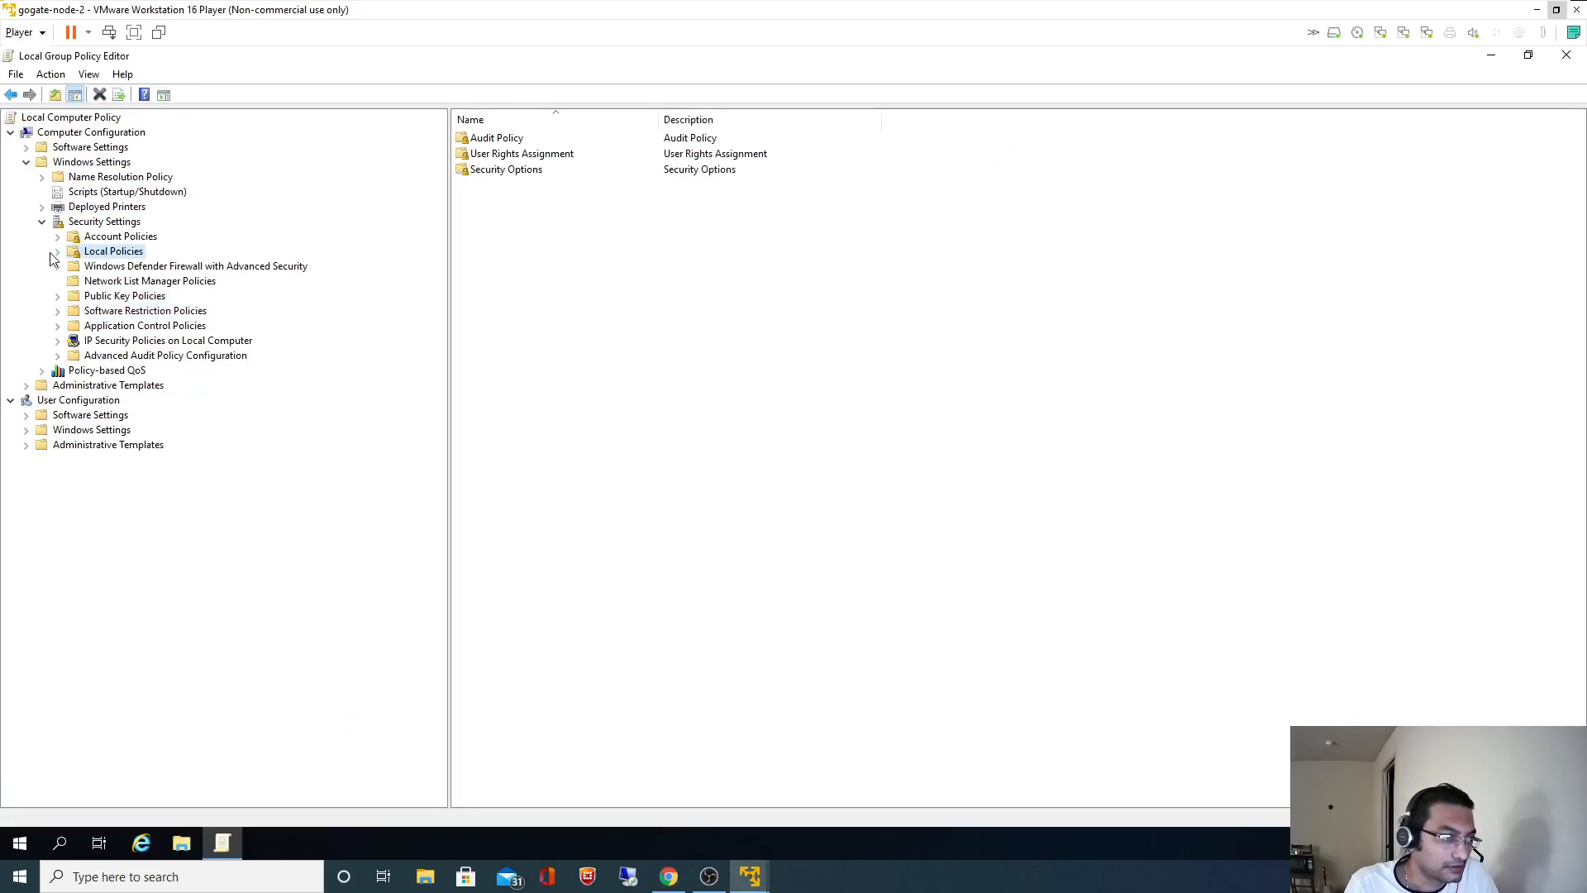
click(58, 252)
click(150, 284)
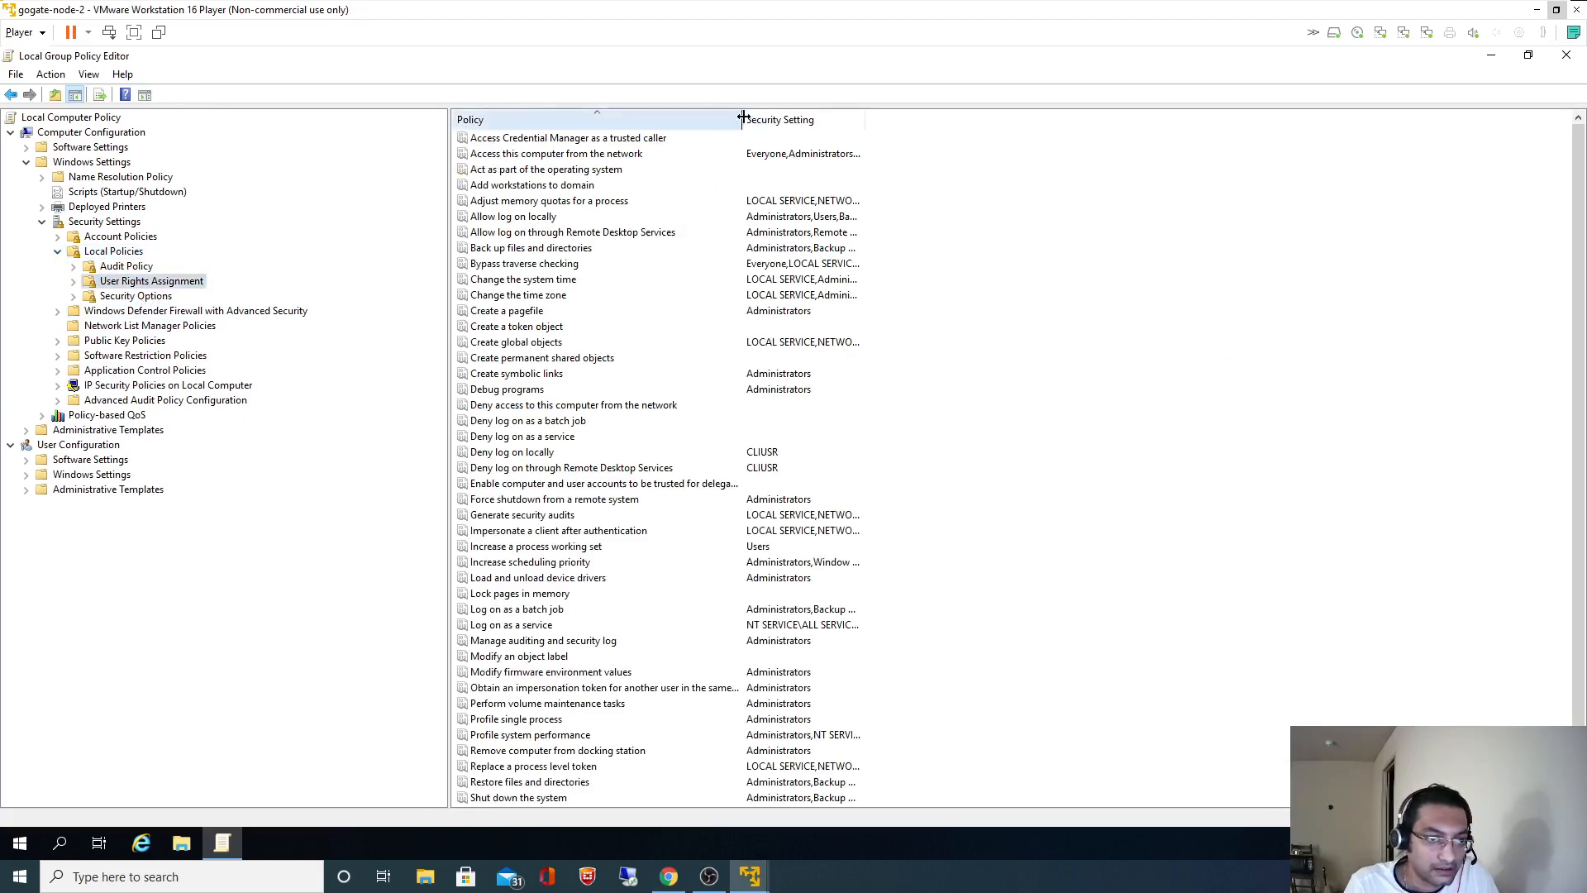
- Widen the Policy column and bring up the context menu for Perform volume maintenance tasks
drag(742, 120, 887, 120)
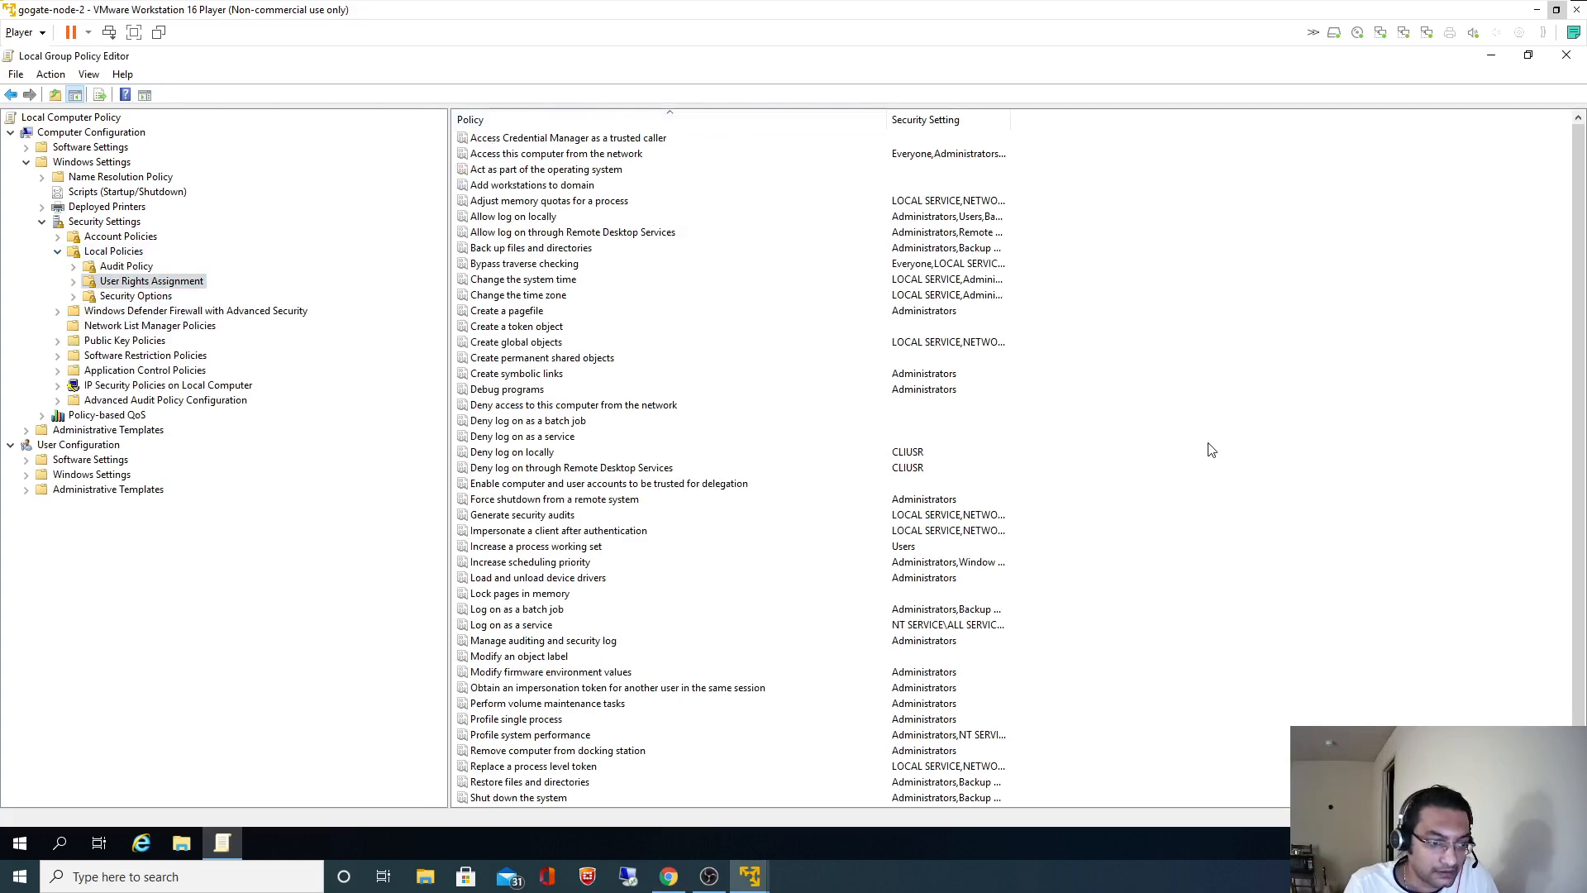
key(alt+Tab)
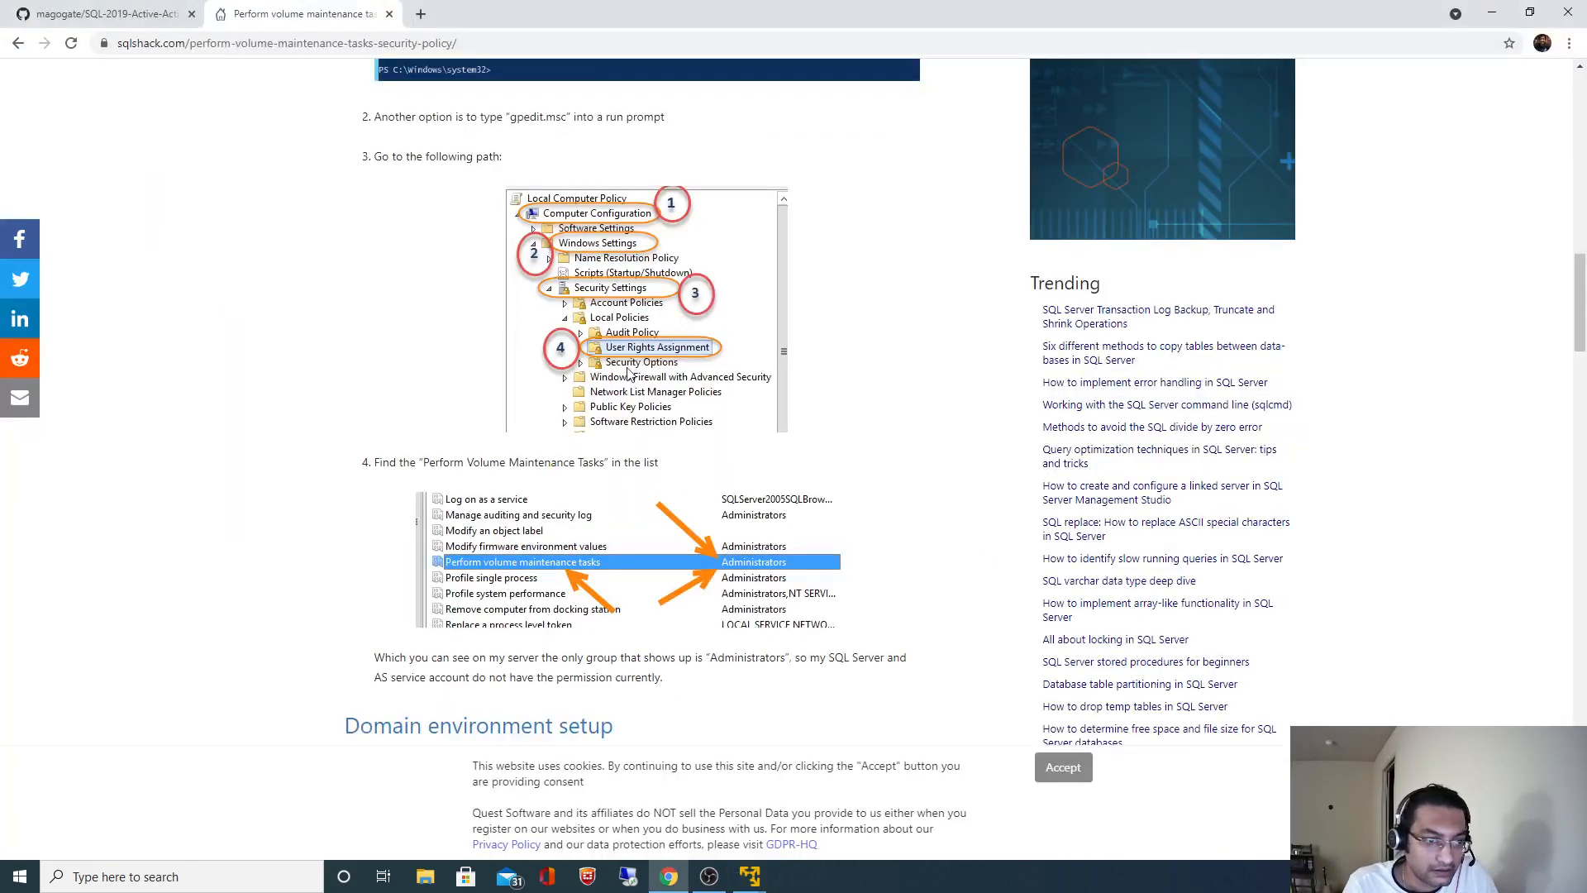
key(alt+Tab)
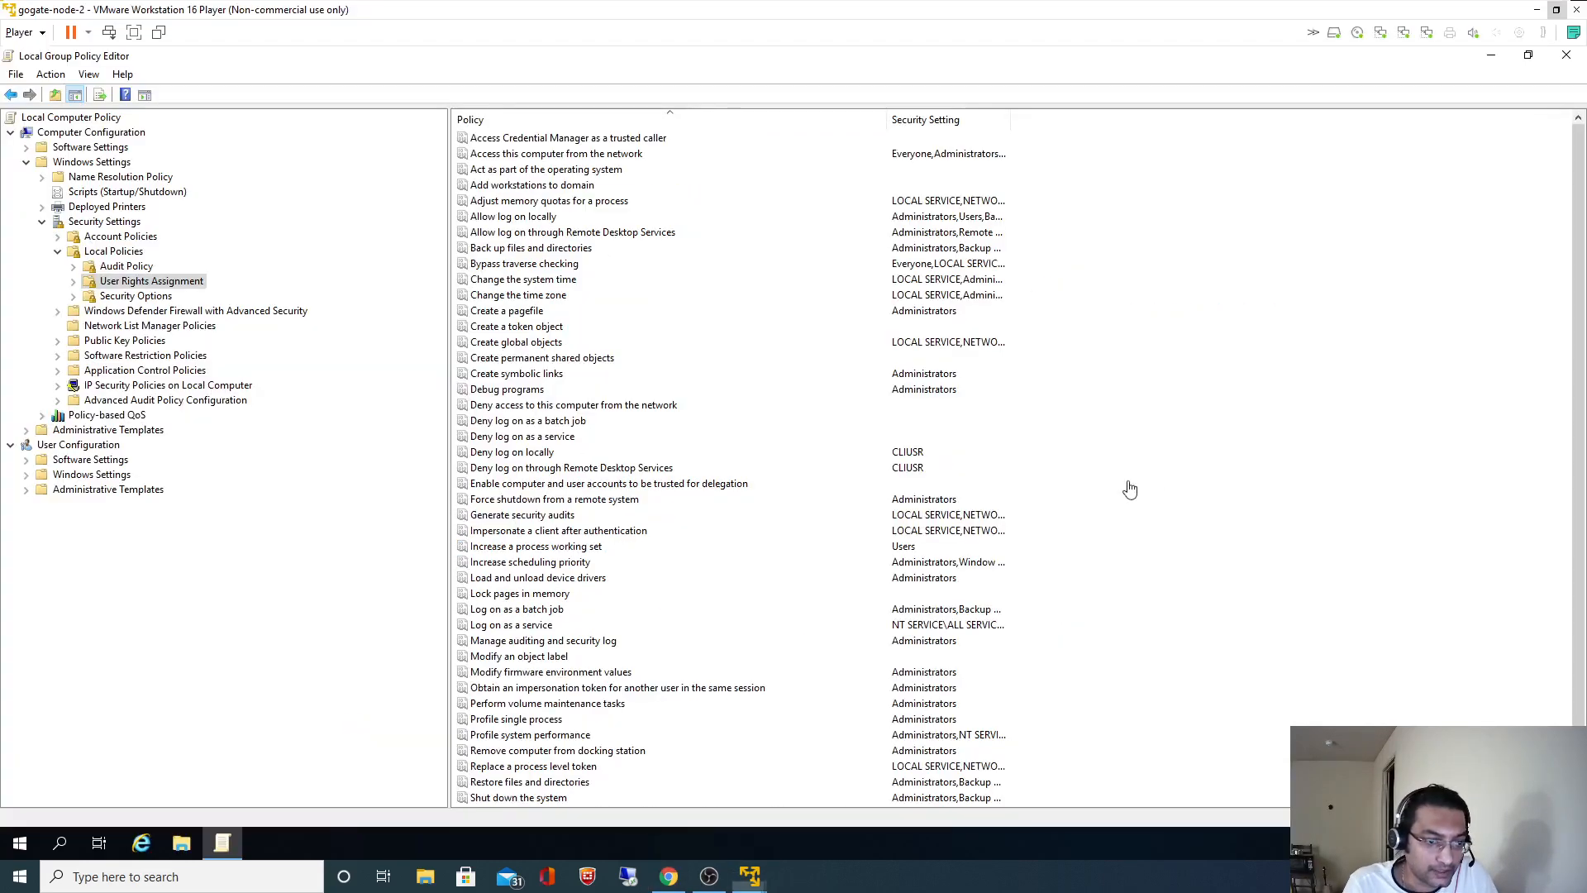
click(574, 502)
key(p)
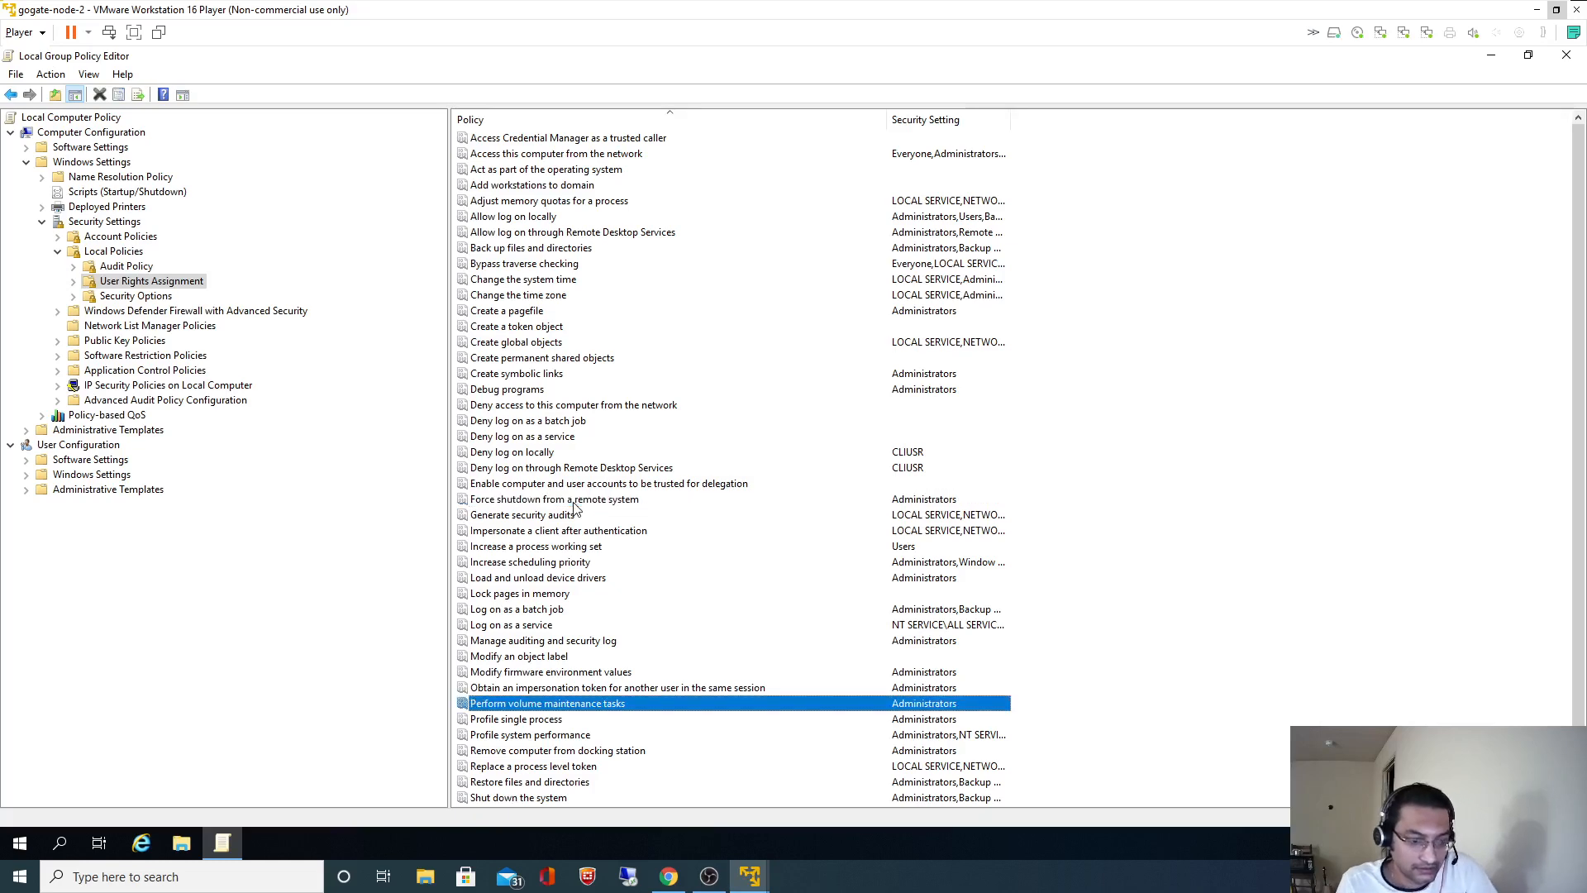
scroll(618, 508, down, 1)
right_click(571, 668)
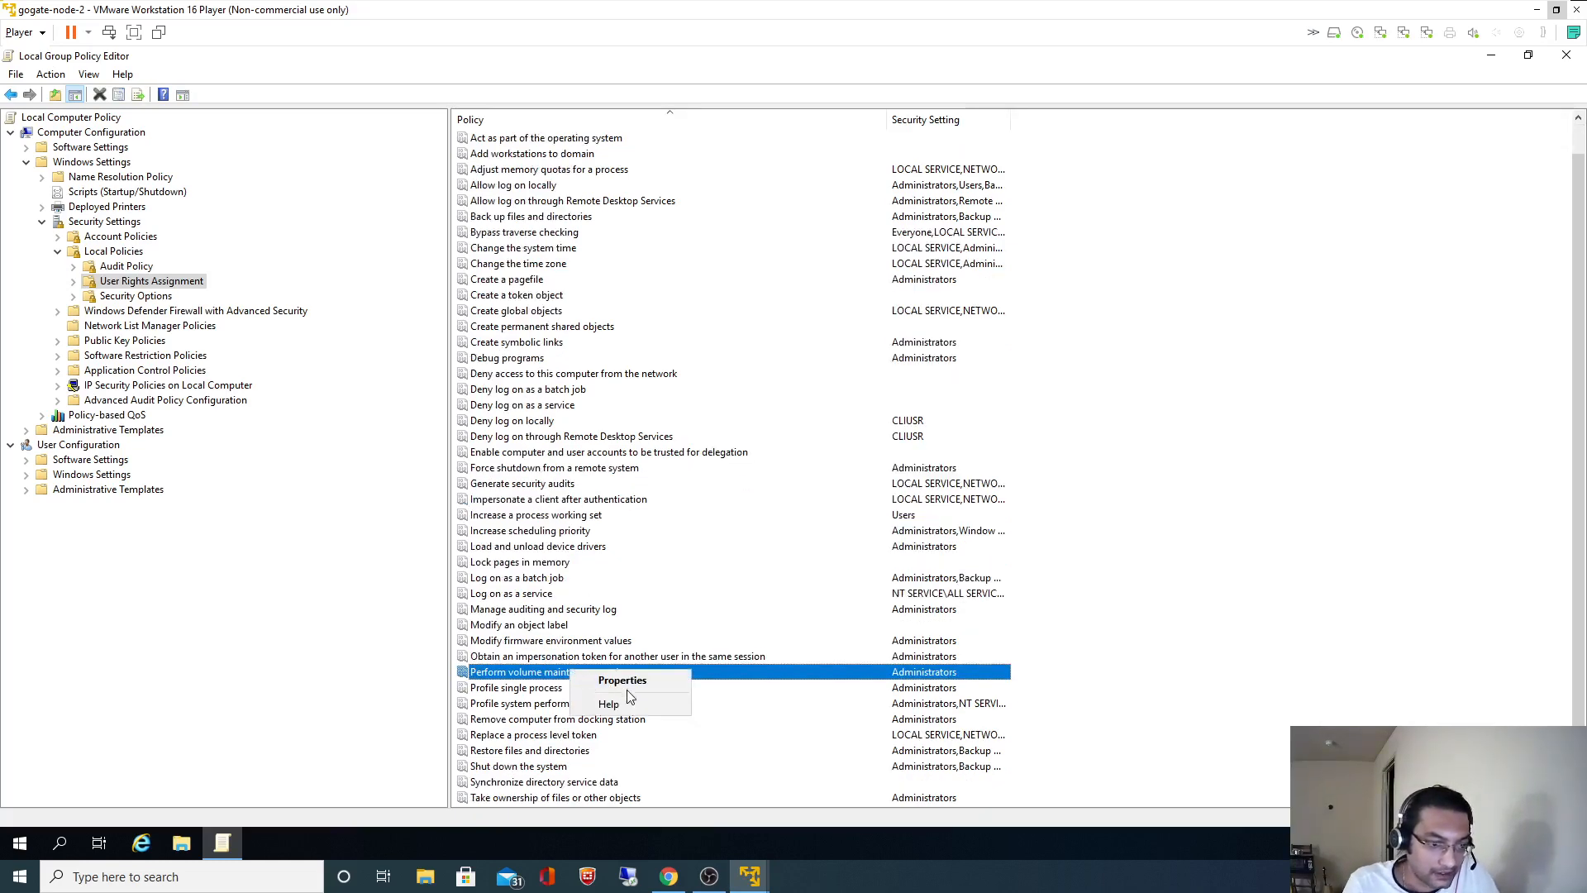
- Open the policy's Properties, start Add User or Group, and paste SQL.PRD.SERVER from the README
click(623, 680)
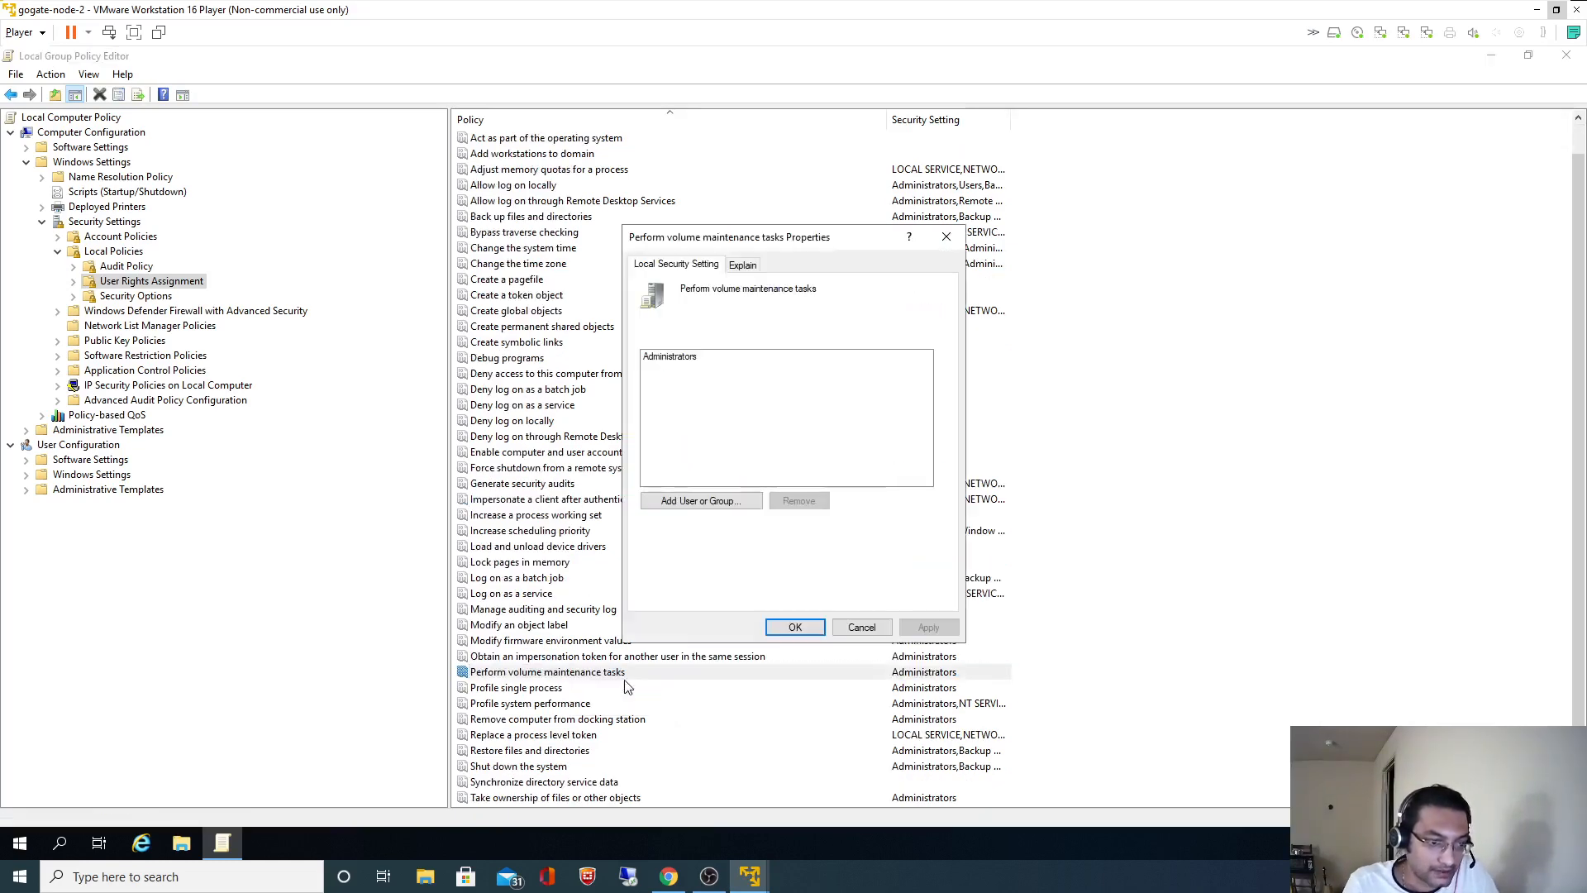
click(713, 502)
click(670, 876)
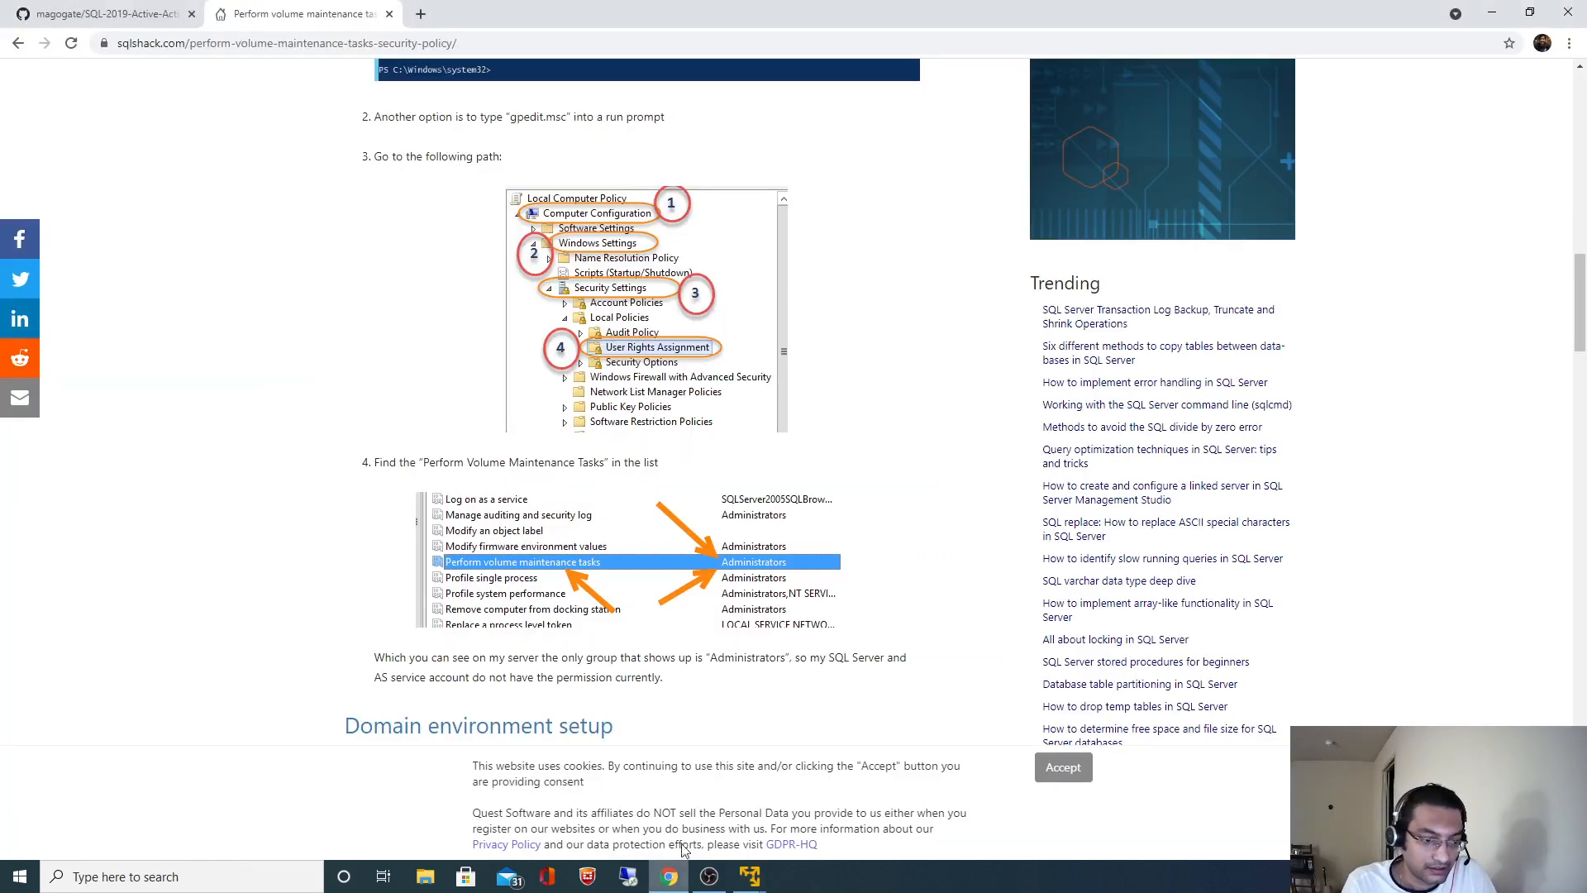
click(107, 14)
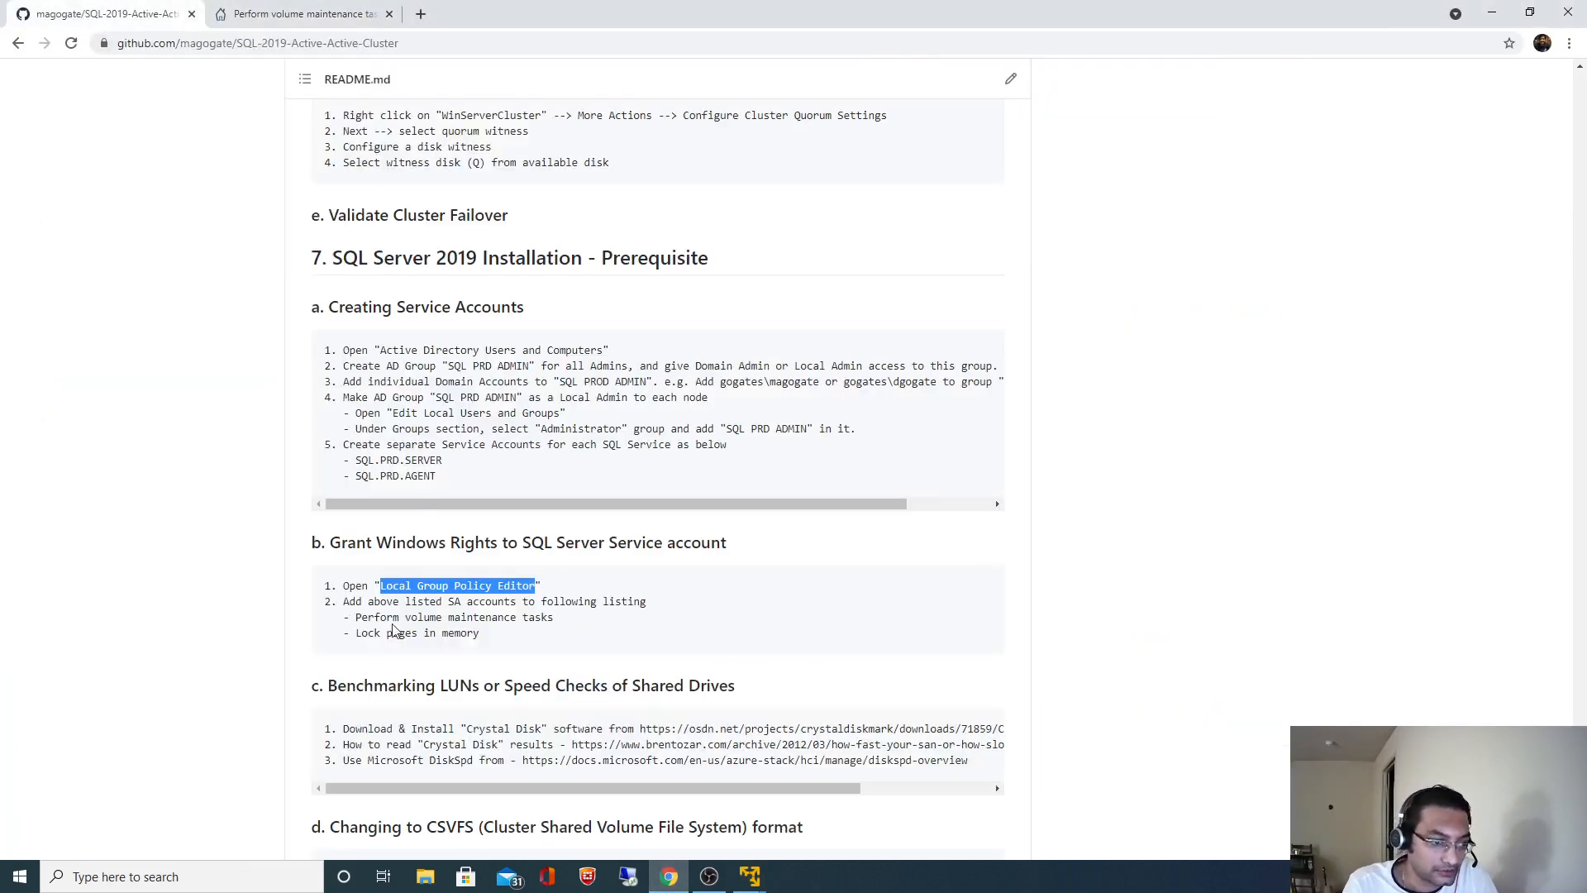
drag(355, 459, 444, 460)
key(ctrl+c)
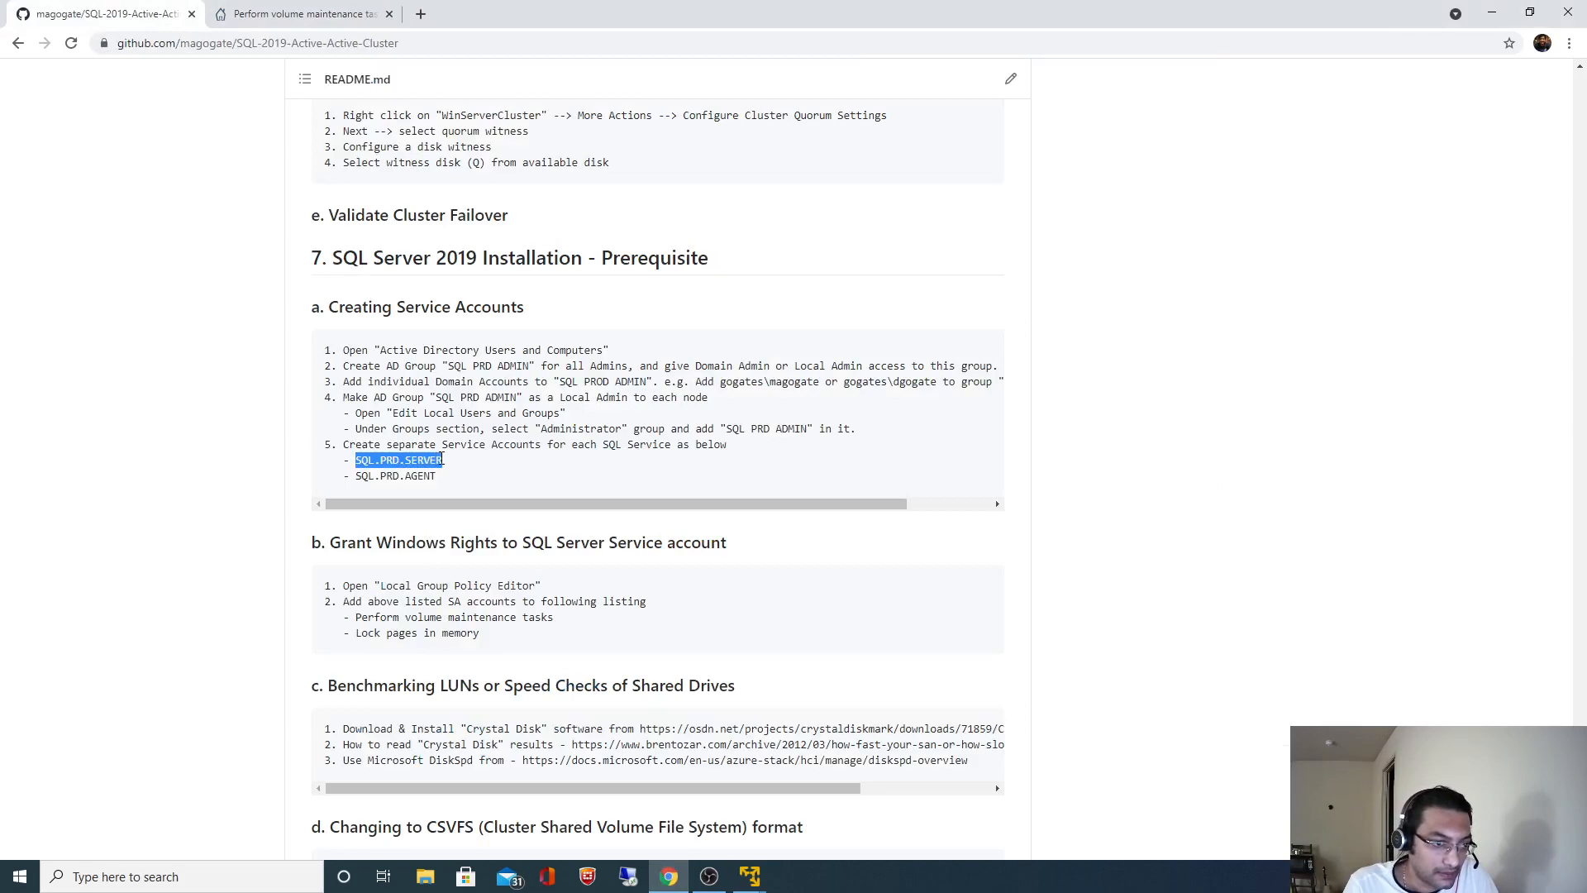
key(alt+Tab)
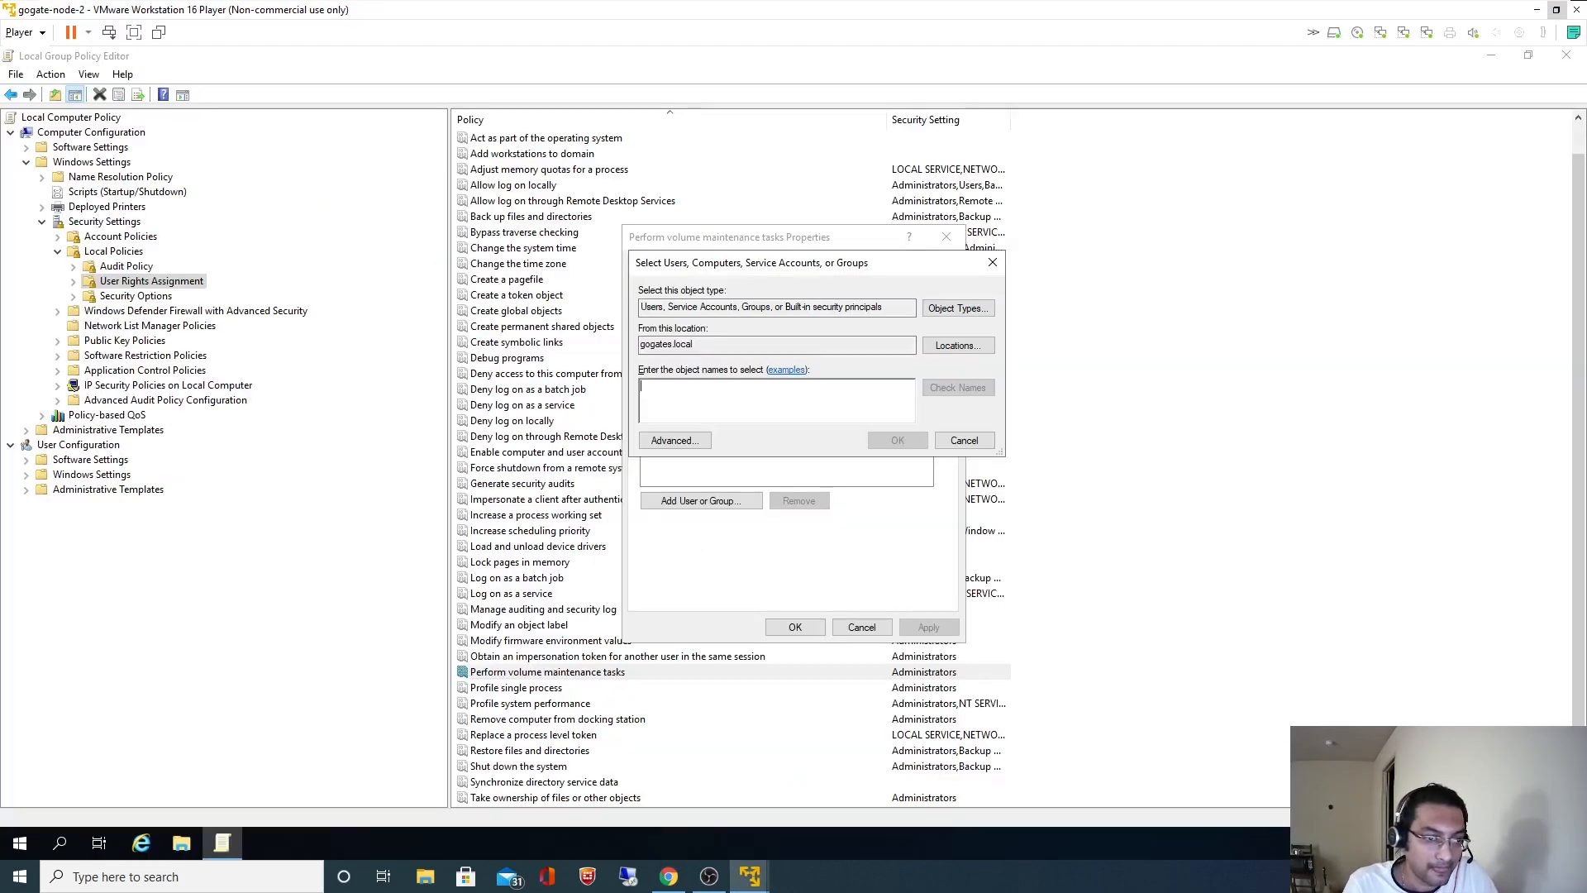
key(ctrl+v)
- Resolve SQL.PRD.SERVER with Administrator credentials and add it to the right
click(961, 392)
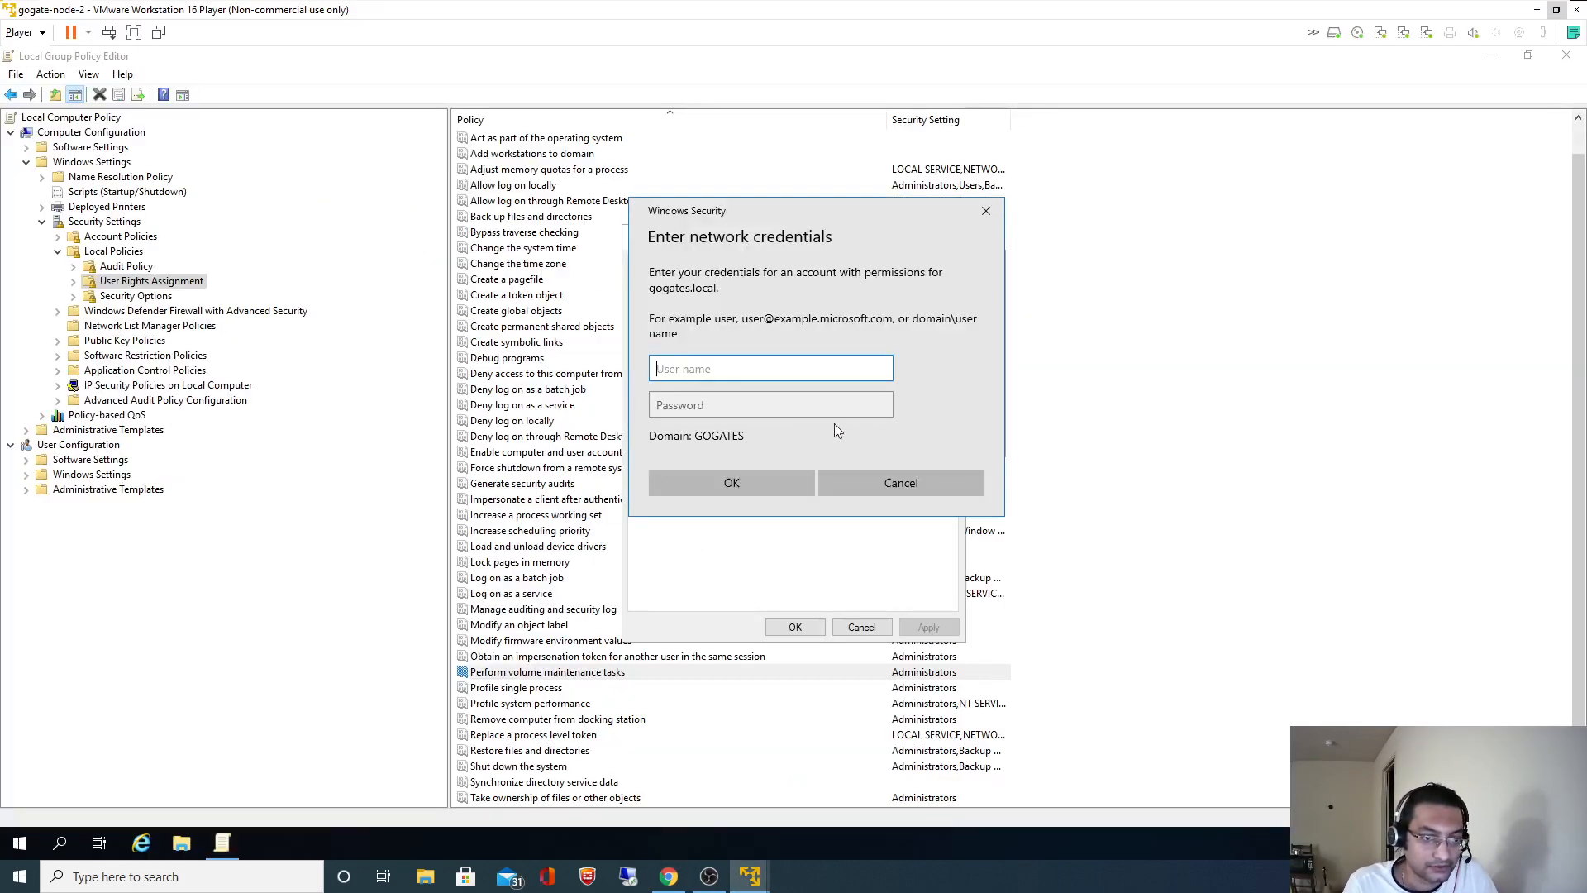
text(Administr)
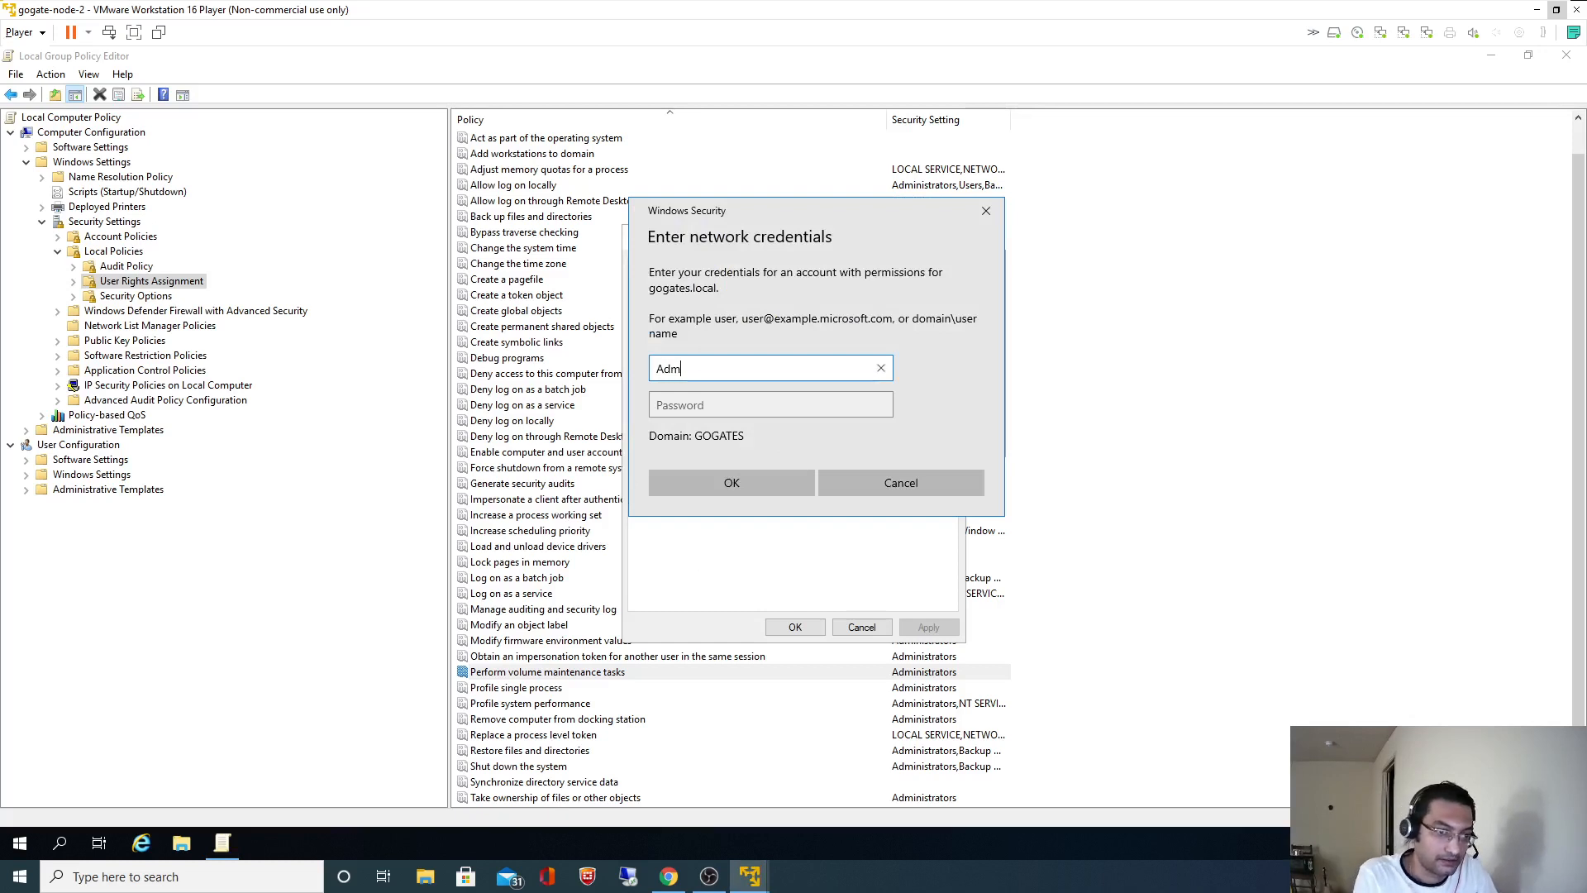
text(rato)
key(Tab)
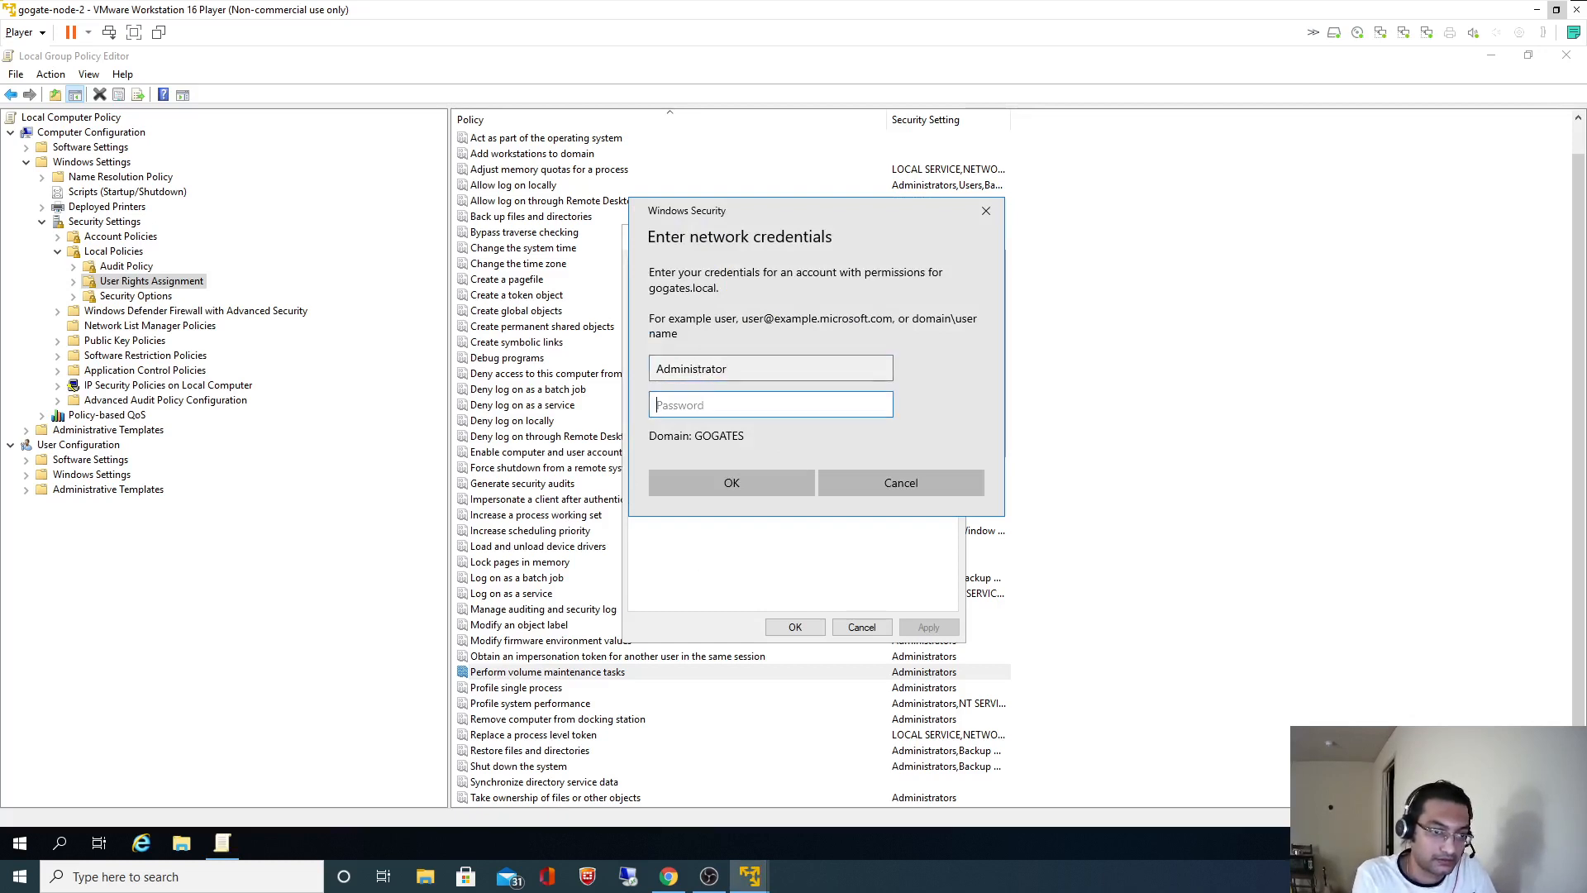
text(P••••)
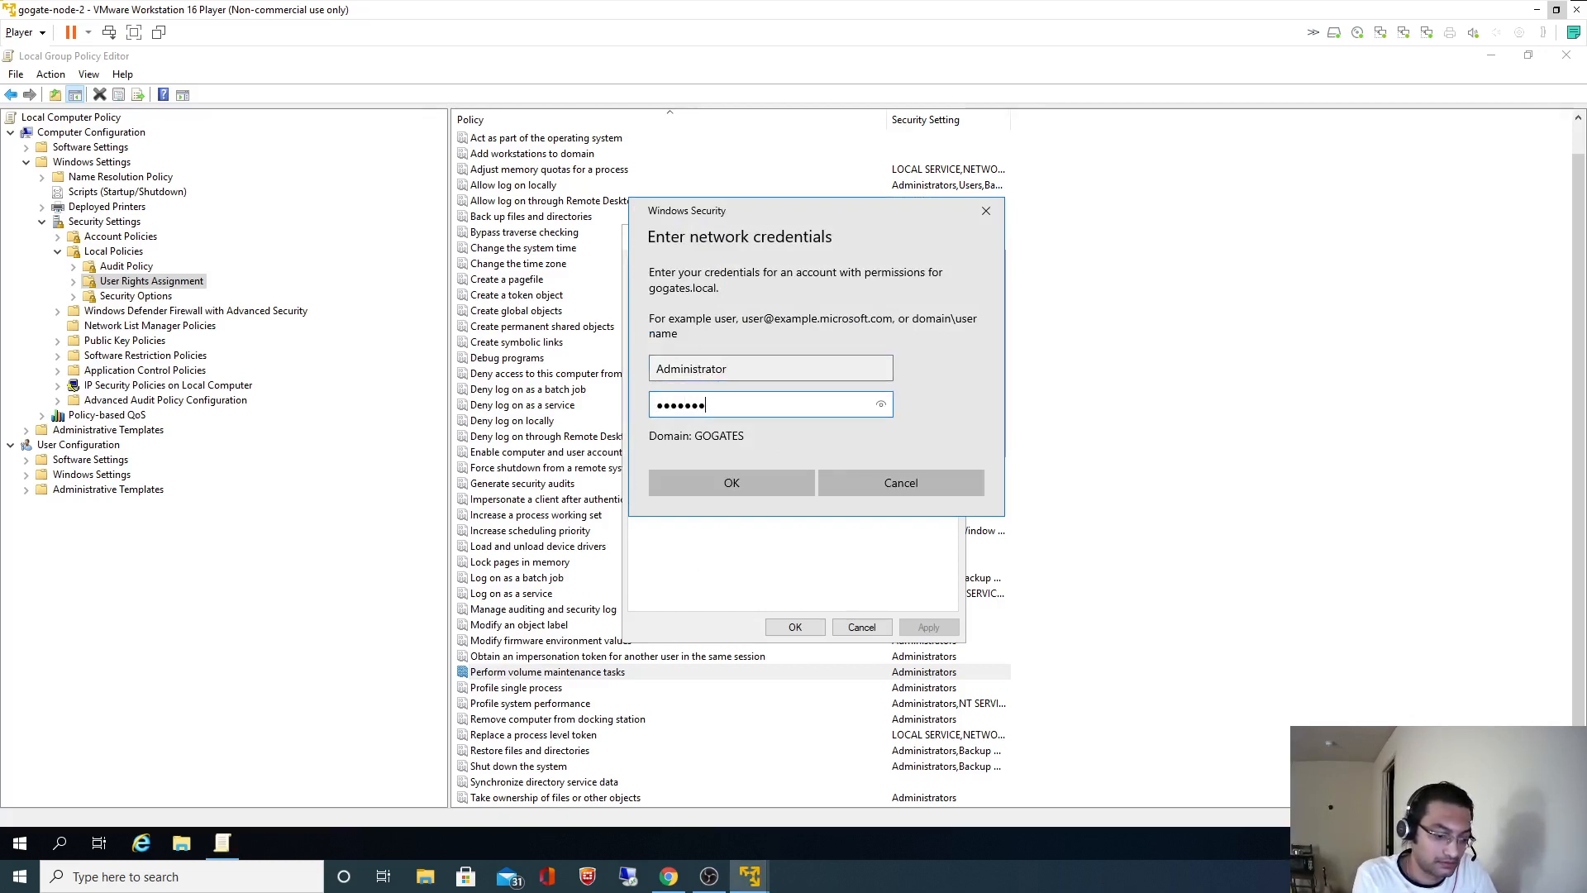
text(•••••••)
key(Return)
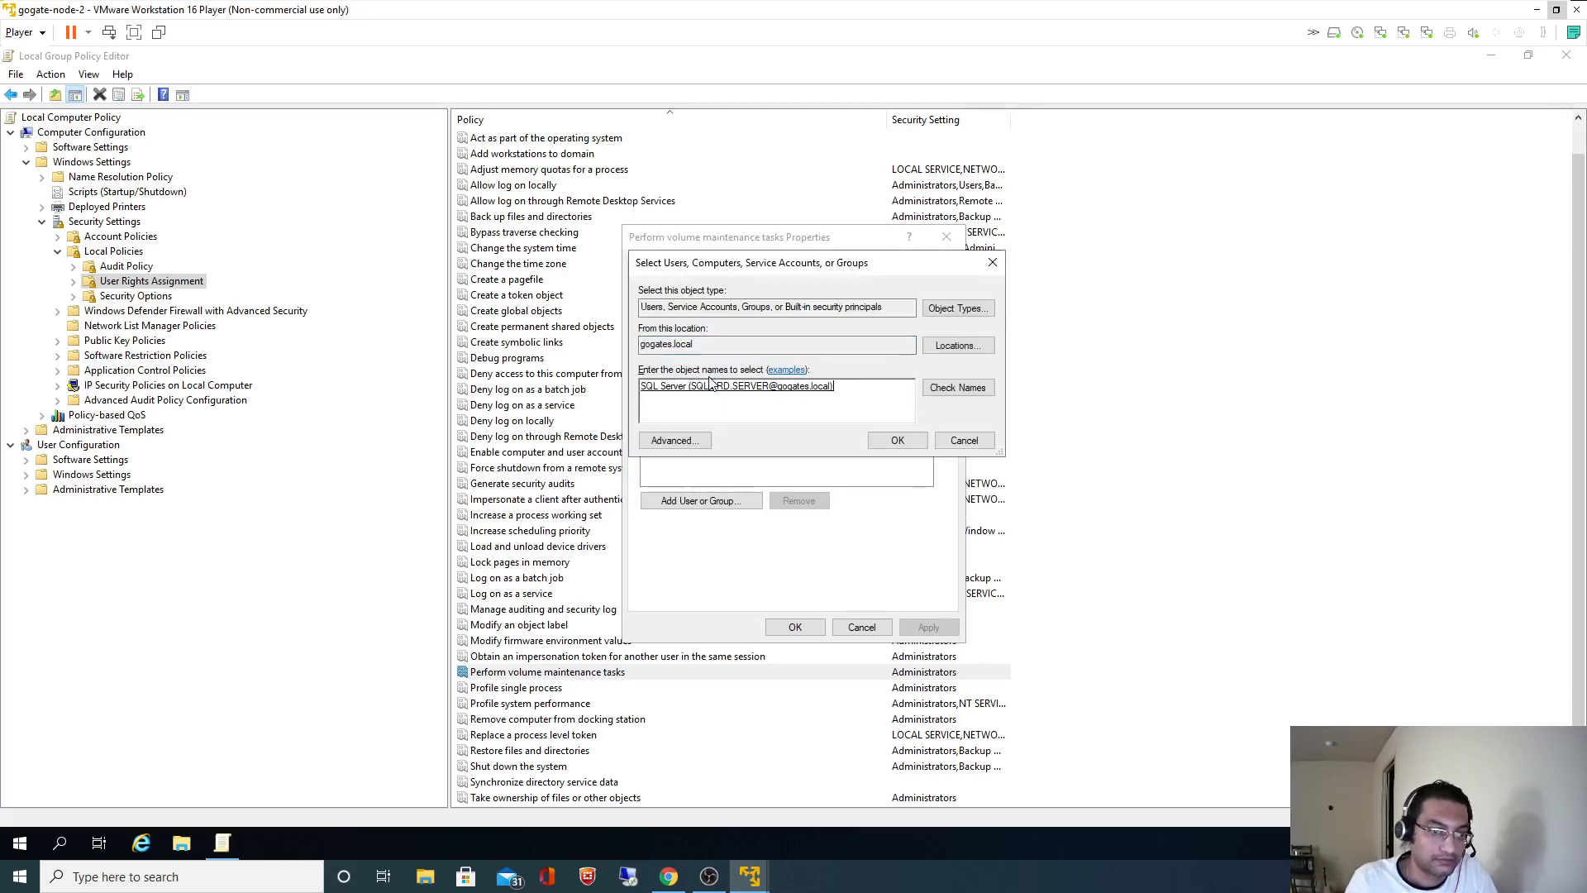
click(925, 444)
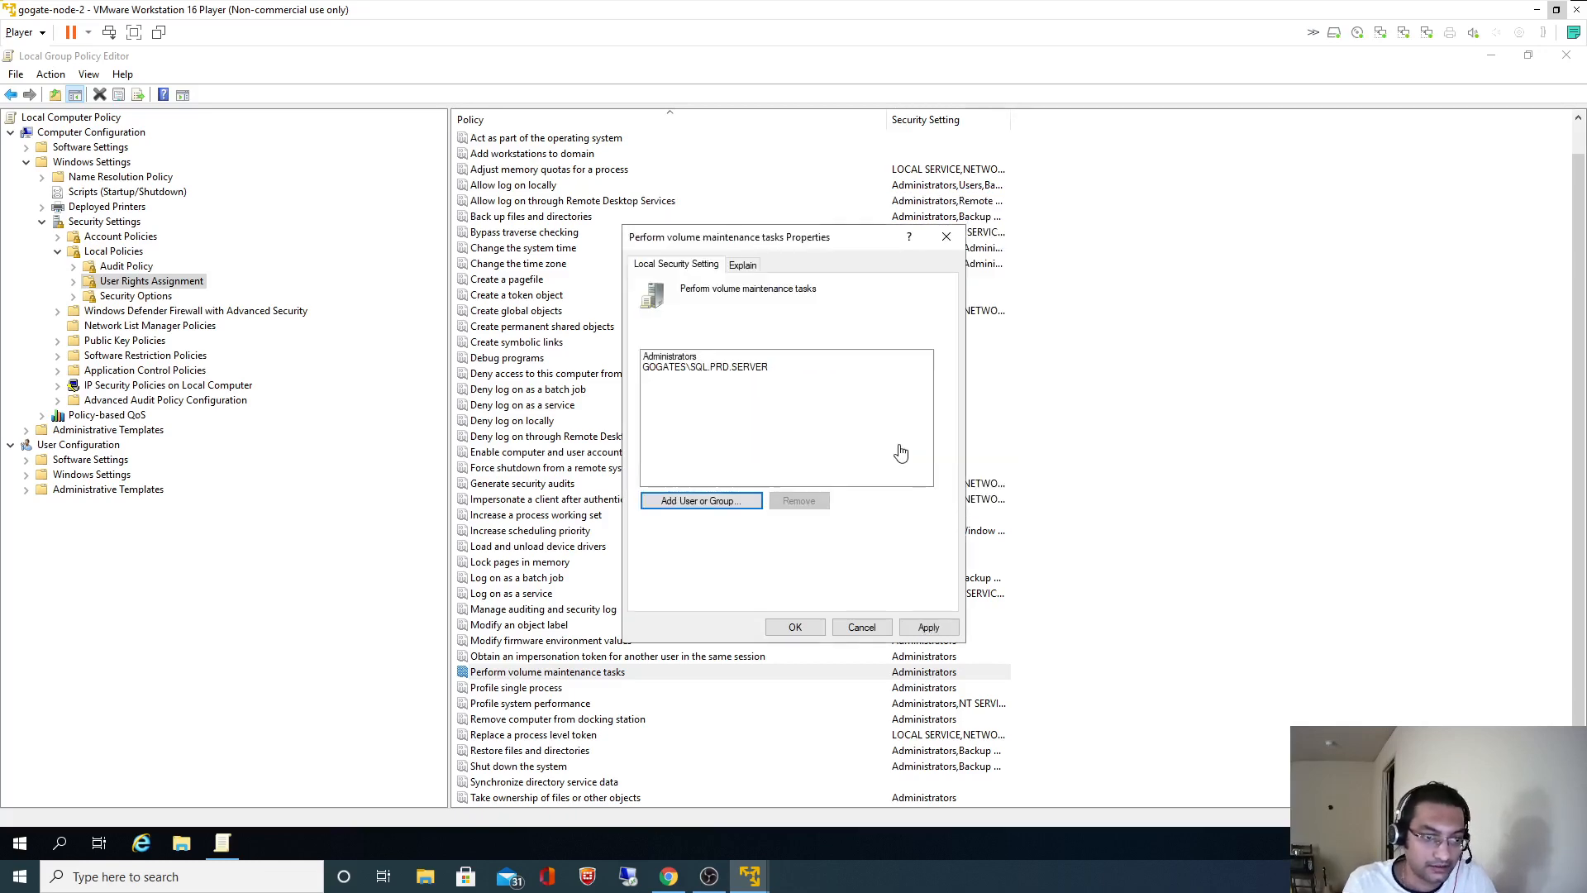
- Copy SQL.PRD.AGENT from the README and add it too, resolving with Administrator credentials
key(alt+Tab)
drag(359, 477, 436, 477)
key(ctrl+c)
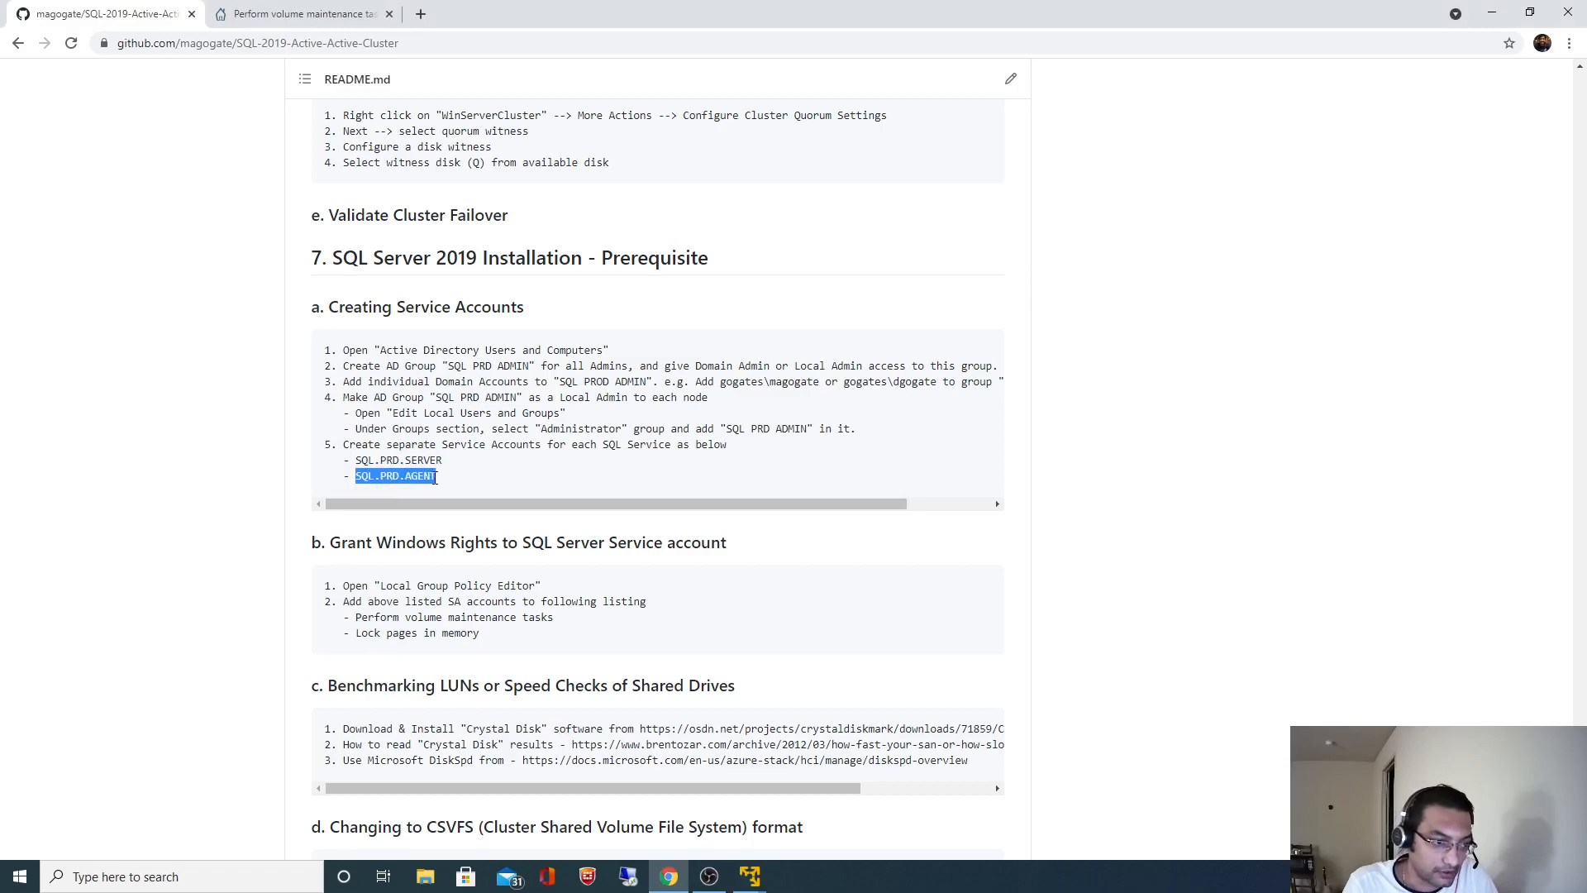
key(alt+Tab)
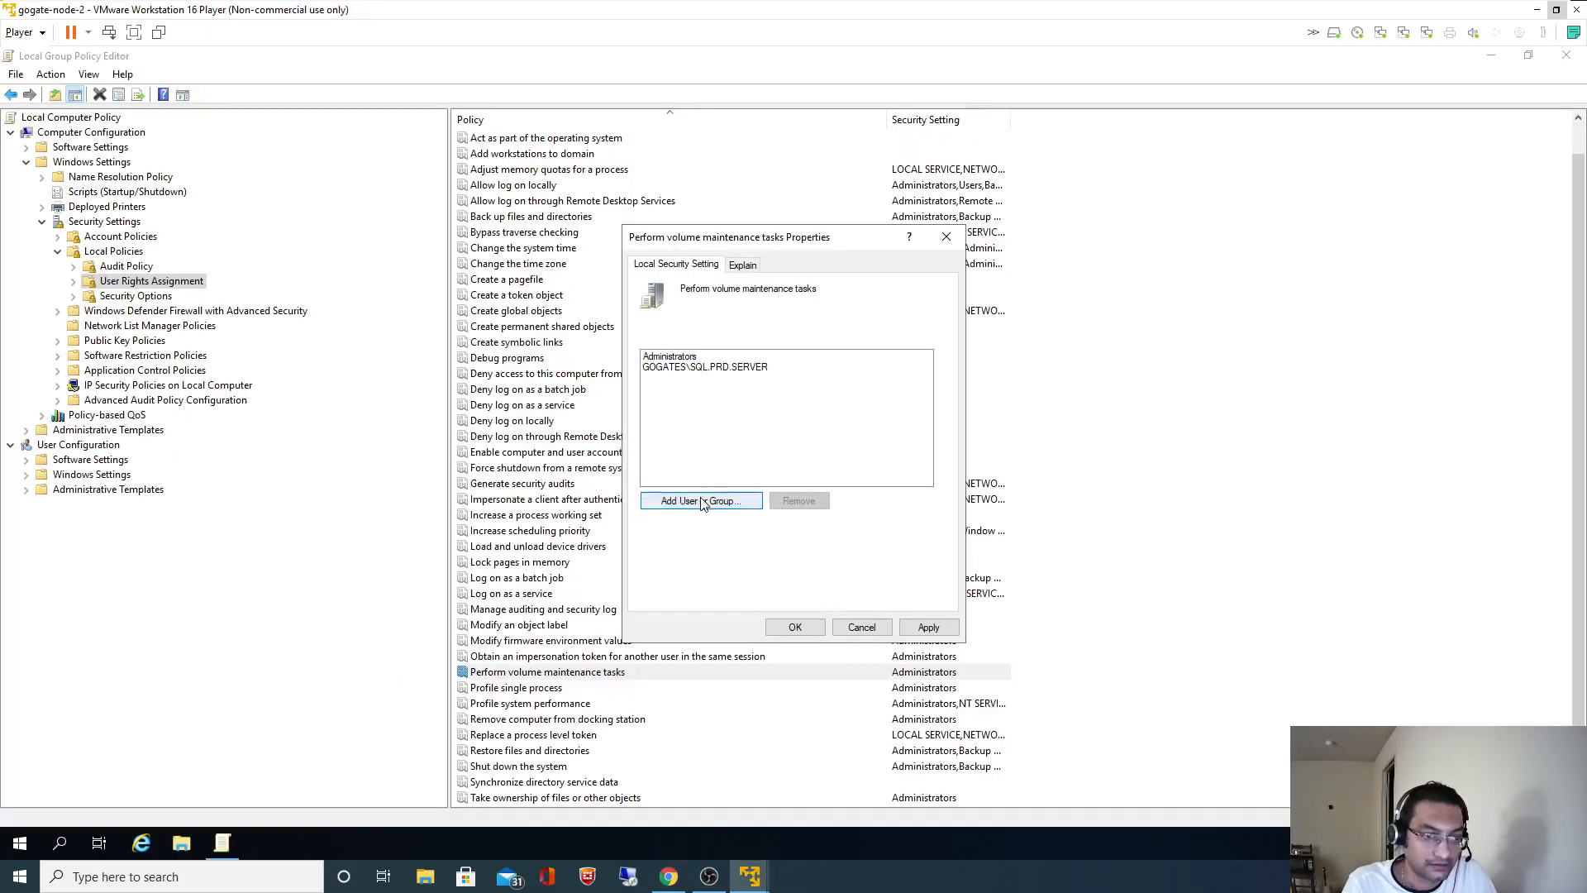
click(702, 500)
key(ctrl+v)
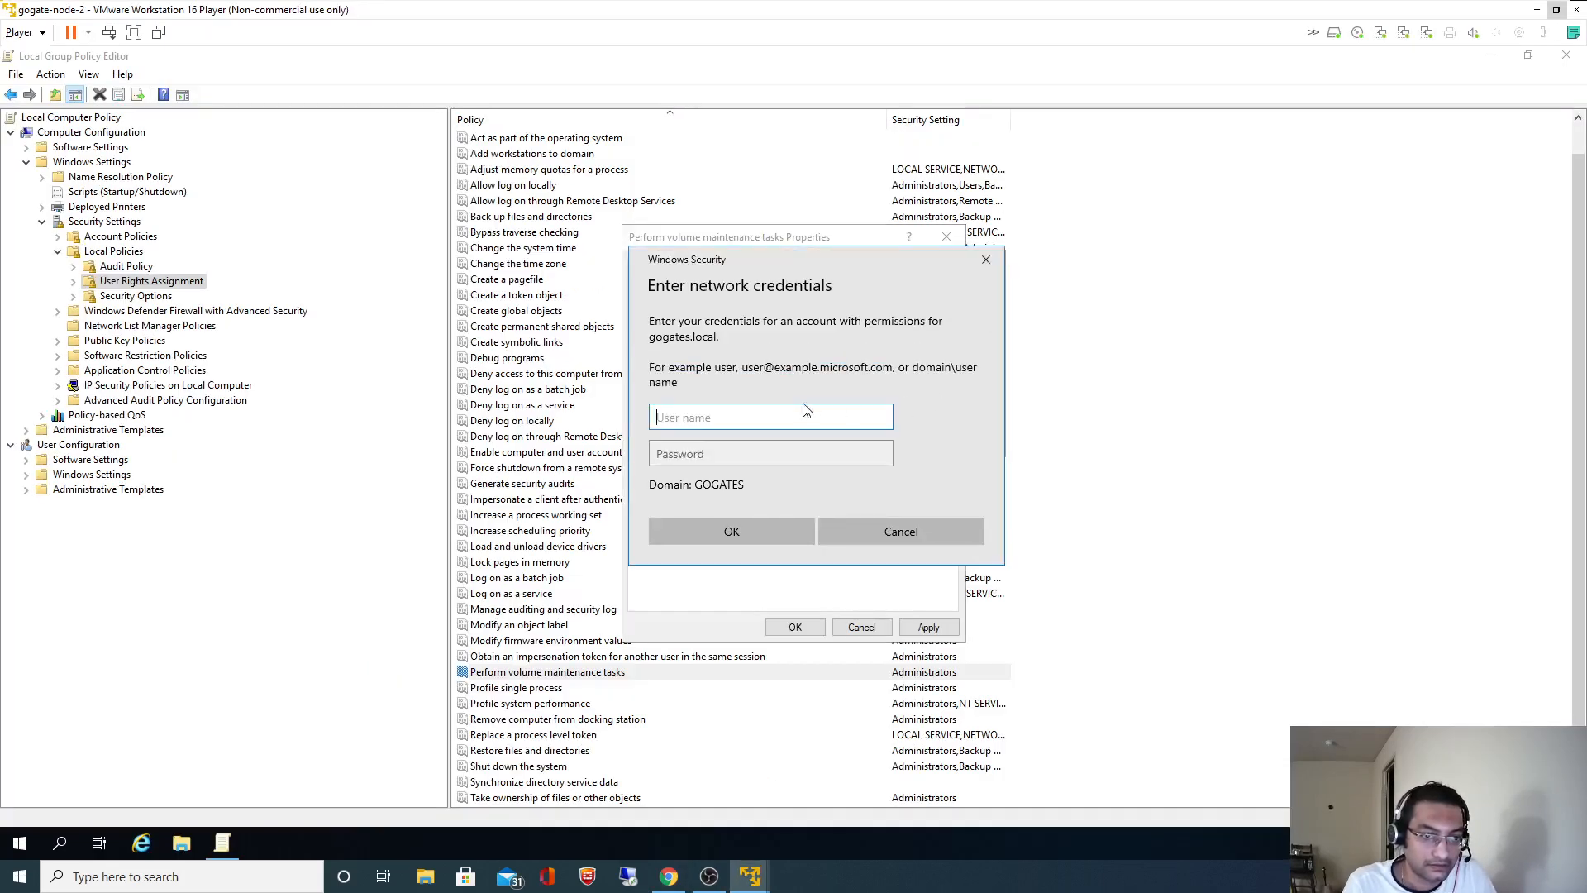
text(Admini)
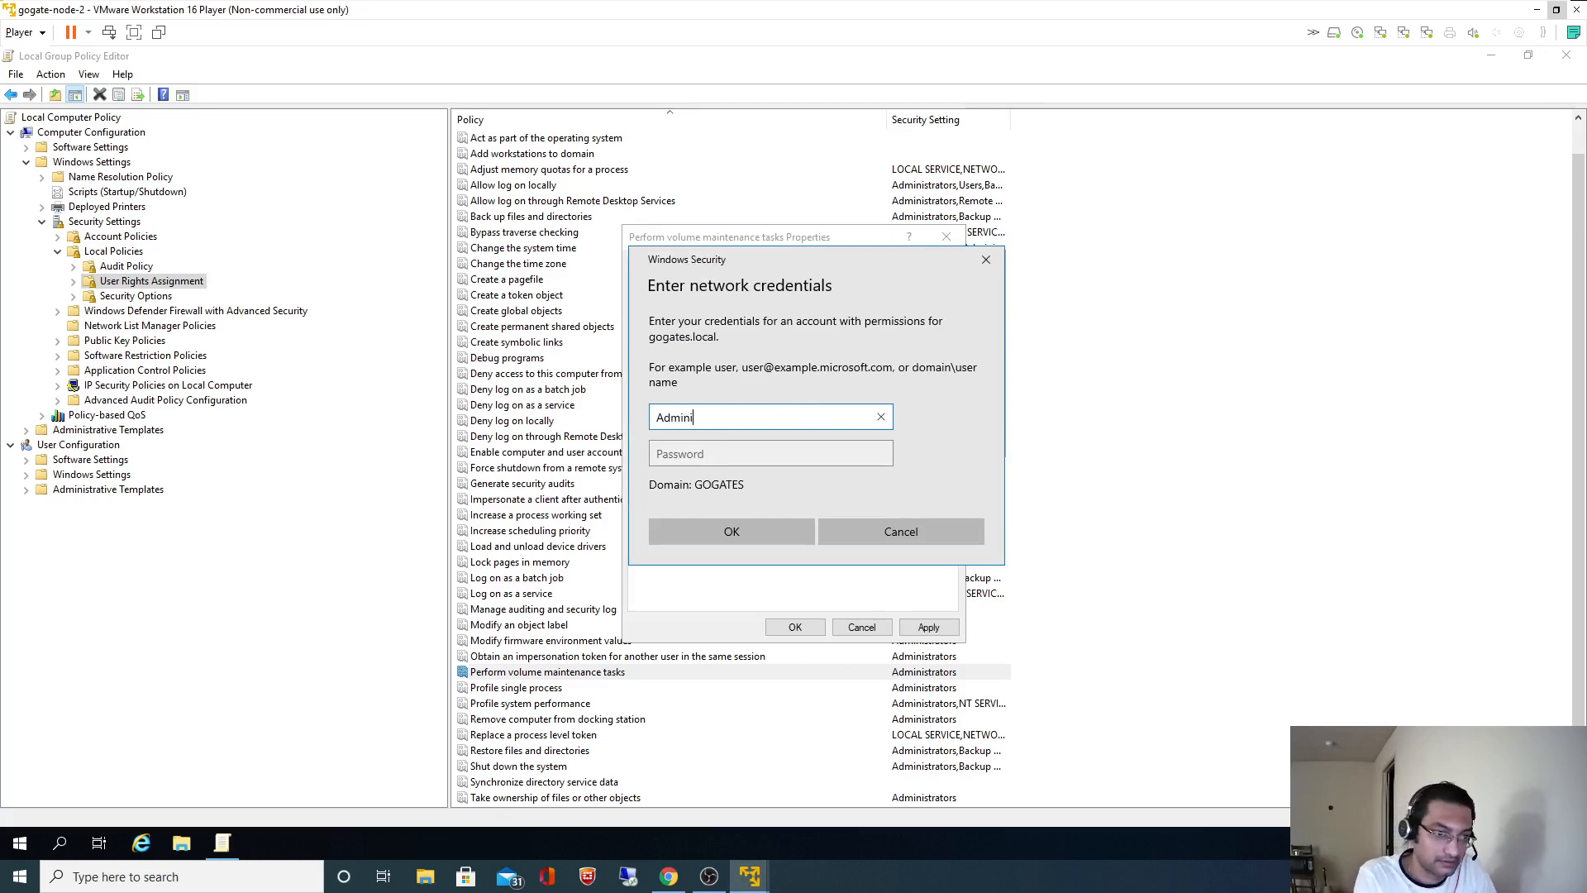
text(strator)
key(Tab)
text(*)
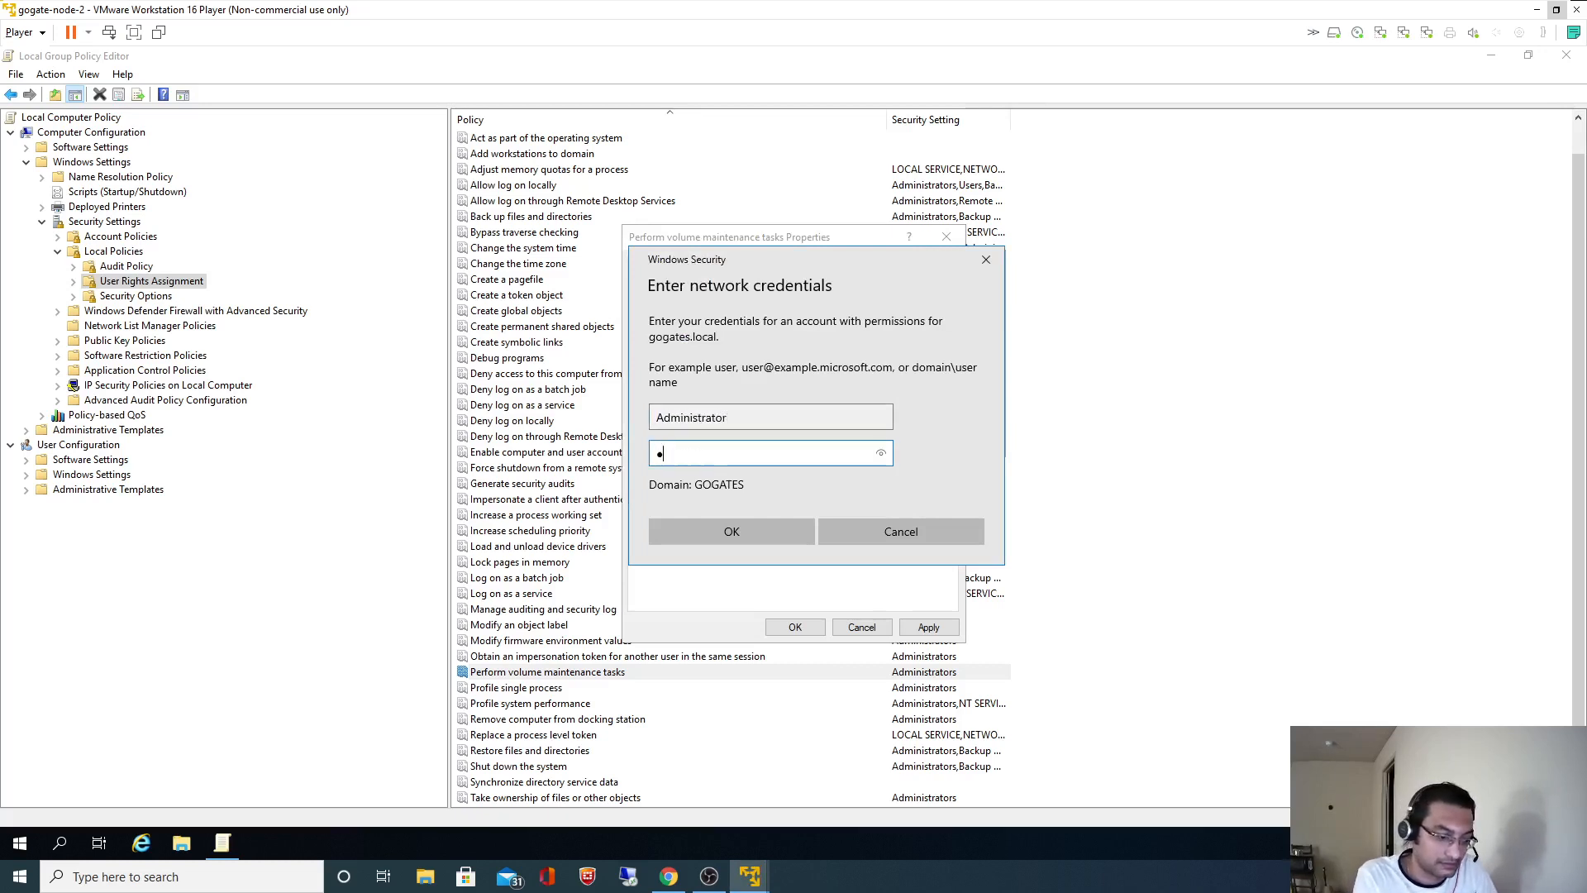
text(***********)
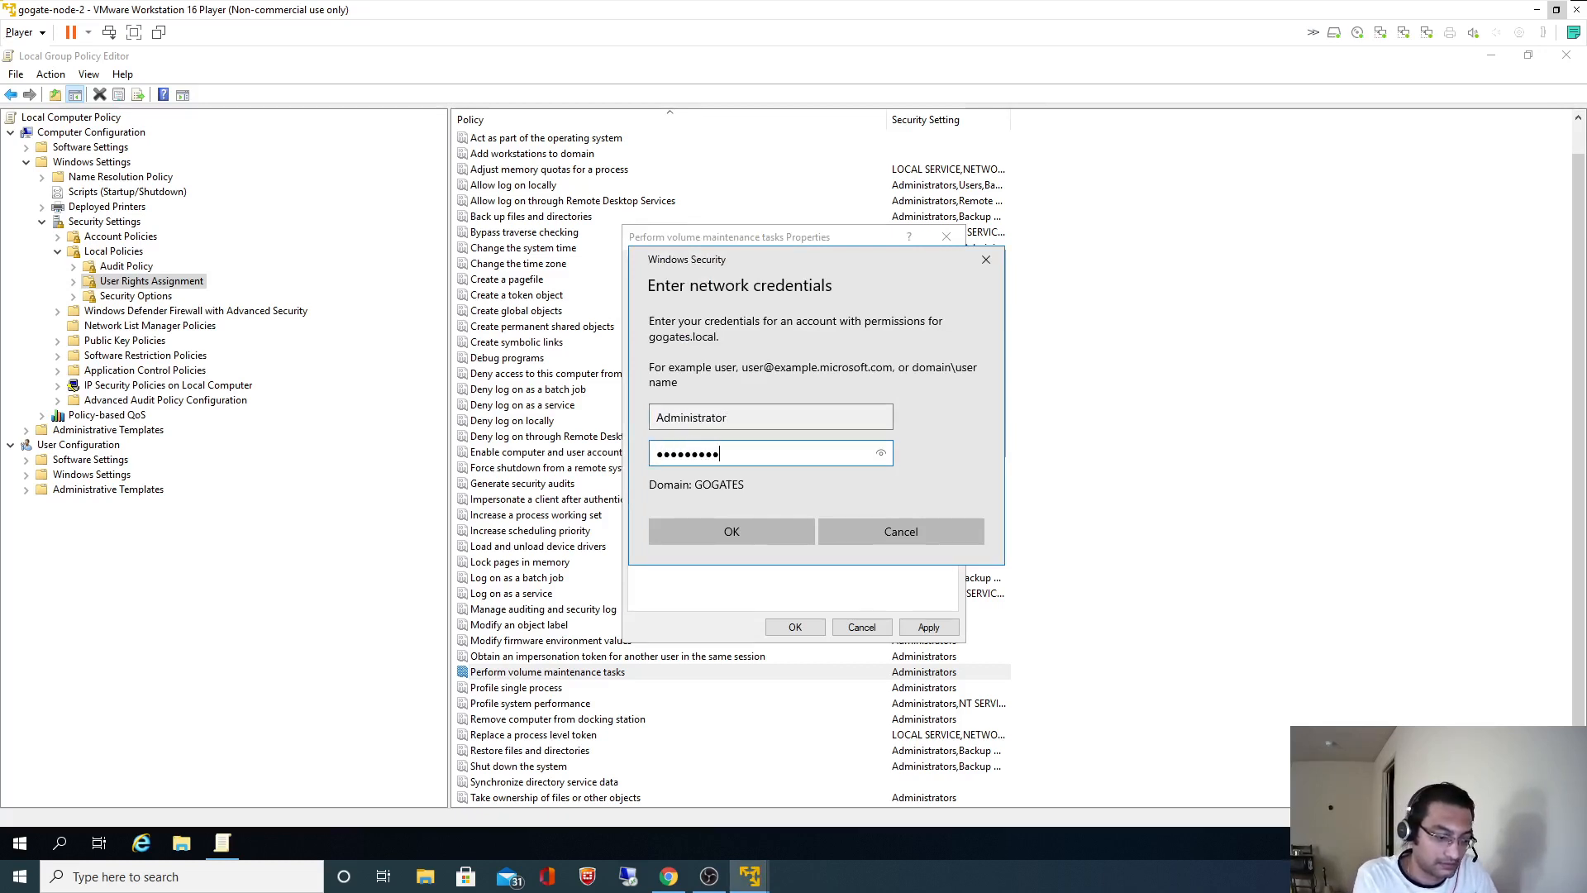
key(Return)
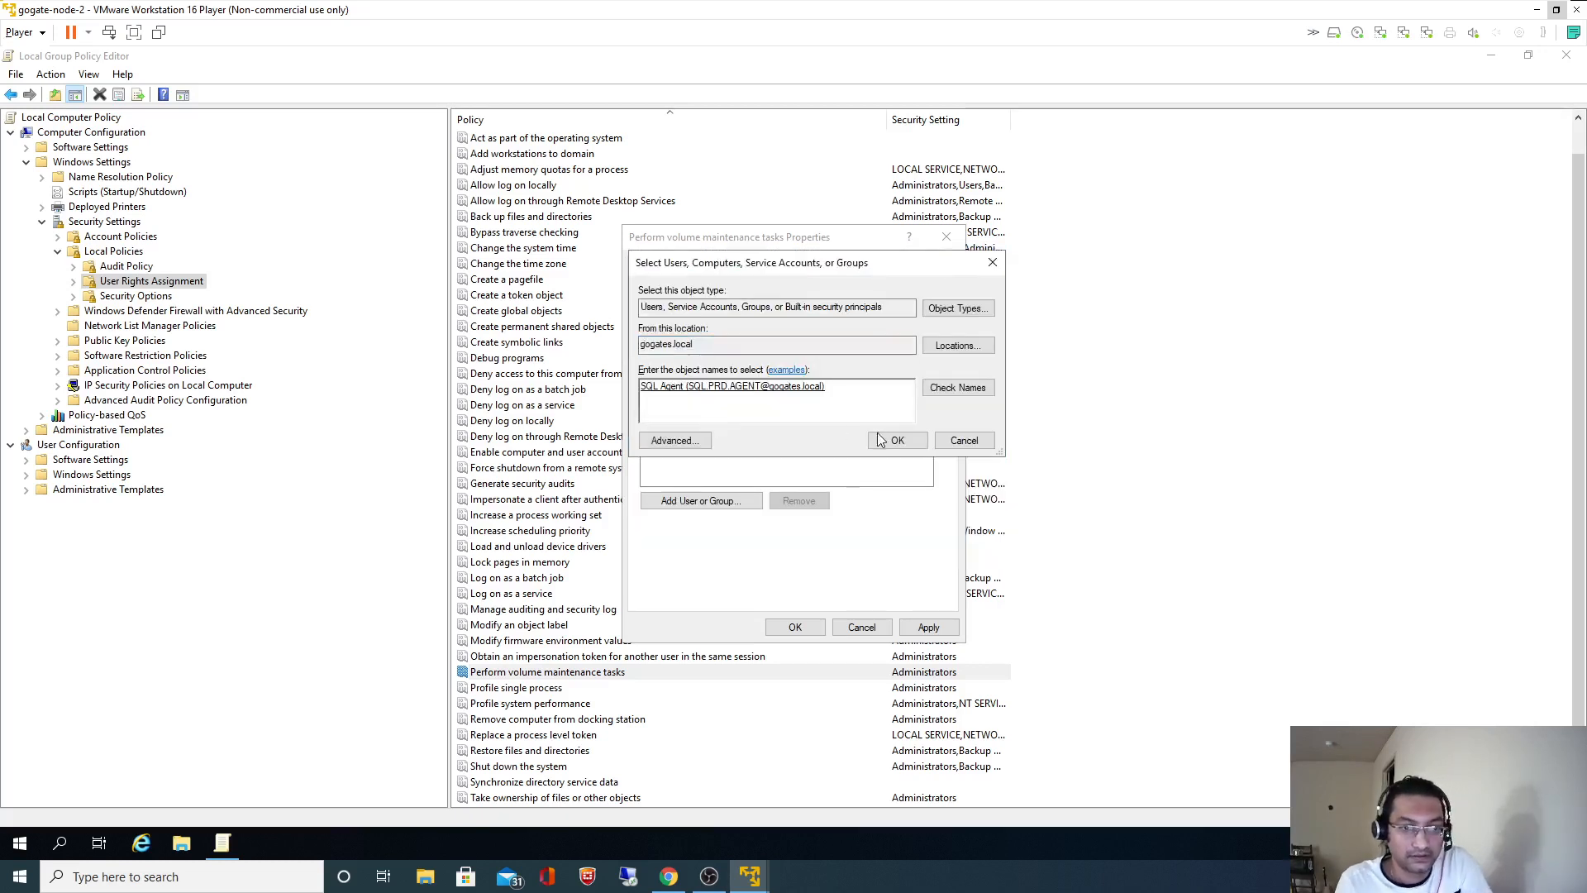
click(896, 440)
- Apply and close the Perform volume maintenance tasks Properties
click(927, 627)
click(795, 627)
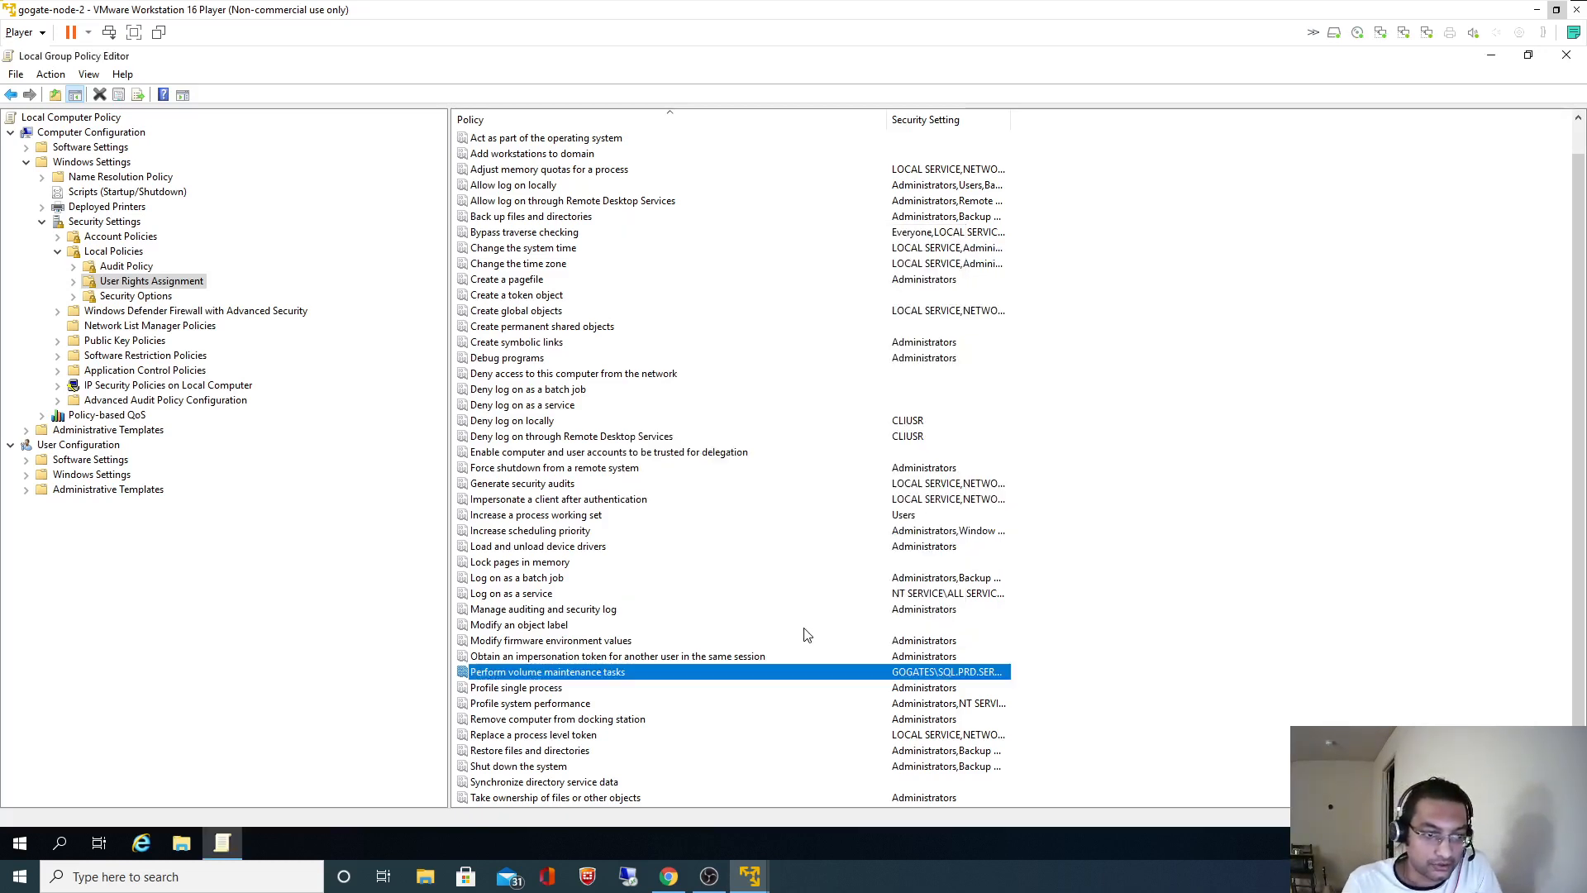
click(1349, 327)
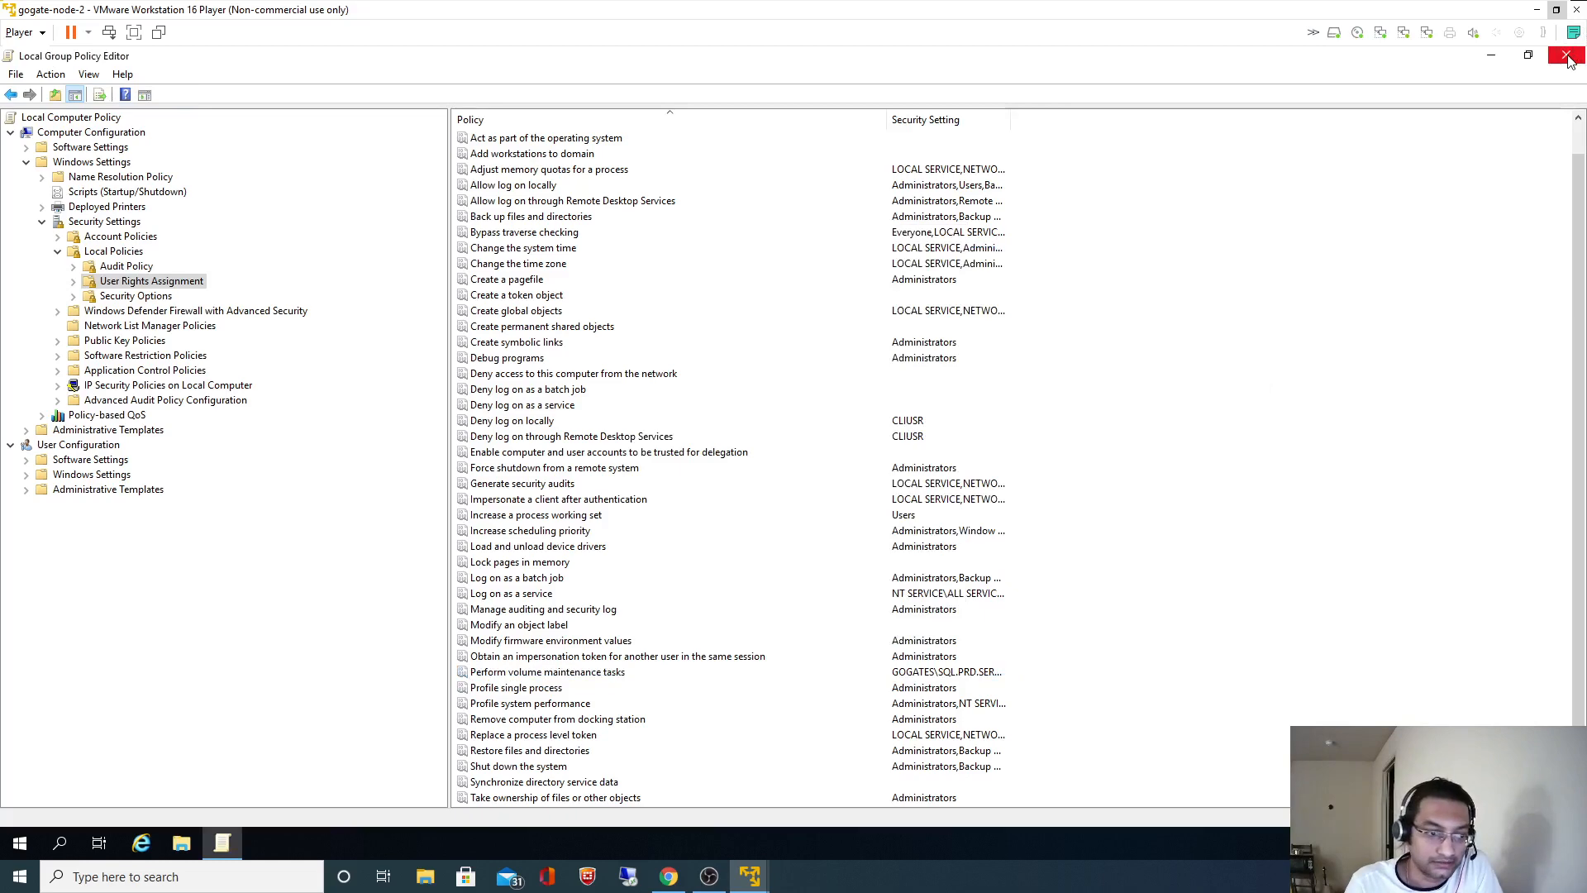
- Close the policy editor and restart gogate-node-2 with reason Other (Unplanned)
click(1566, 57)
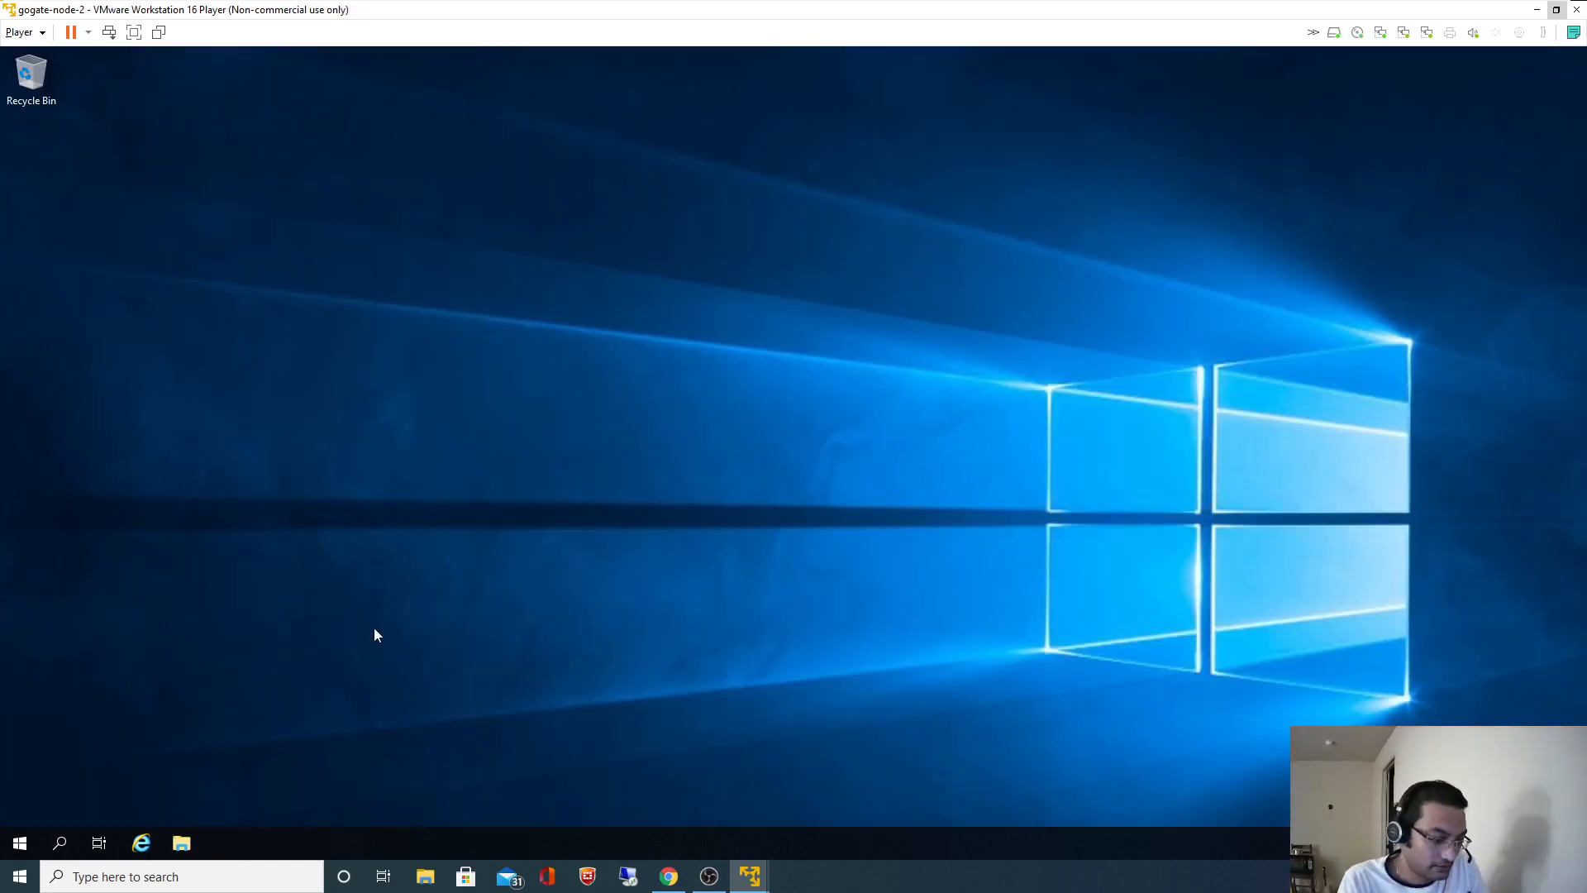
key(alt+Tab)
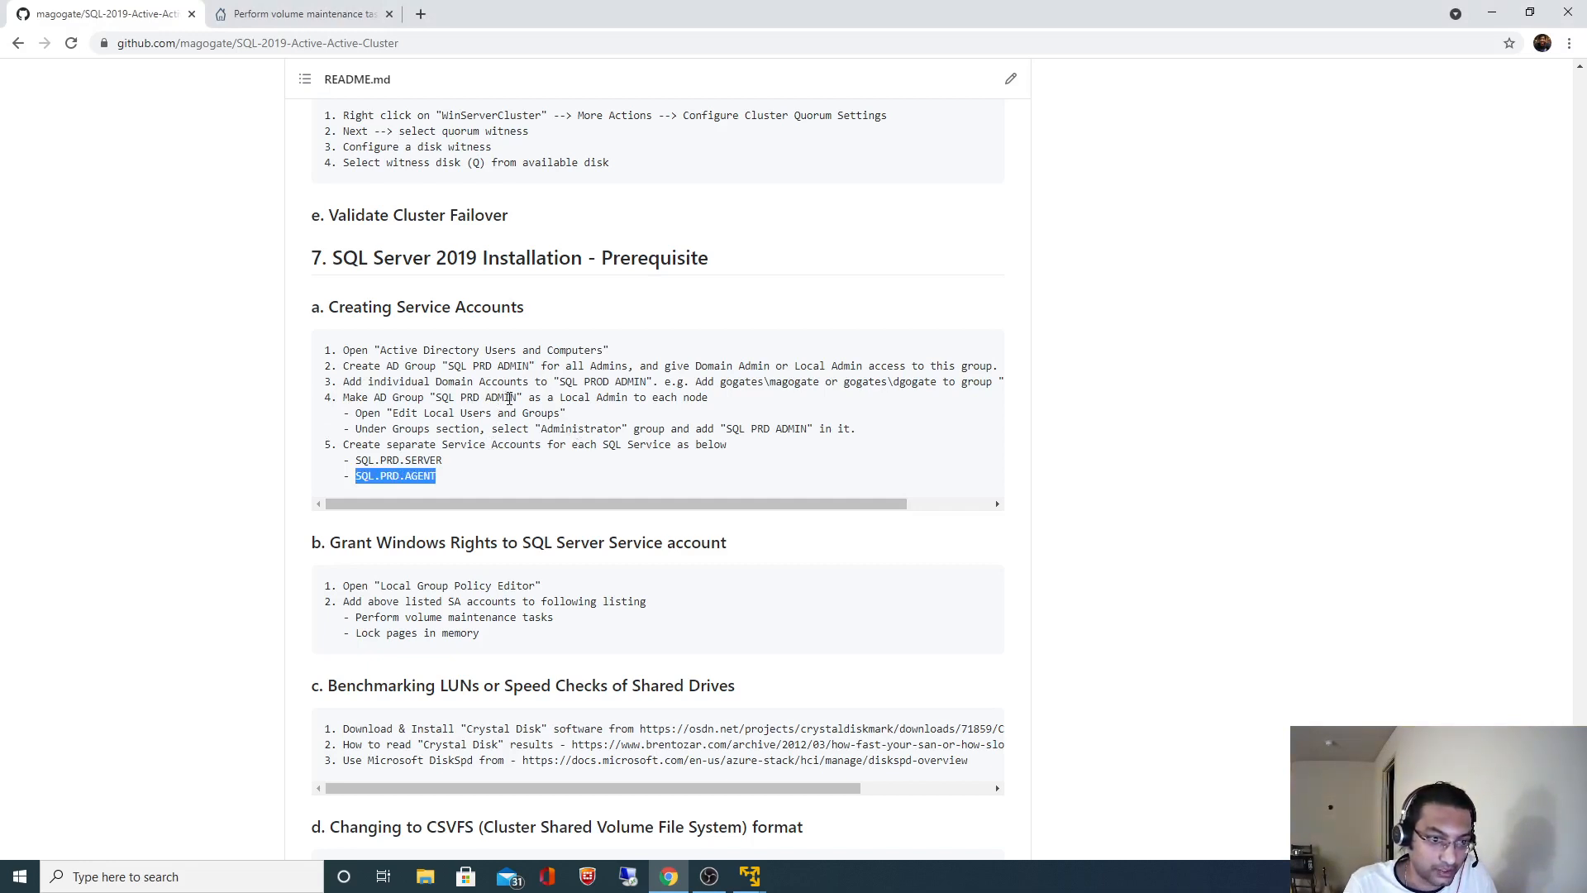
key(alt+Tab)
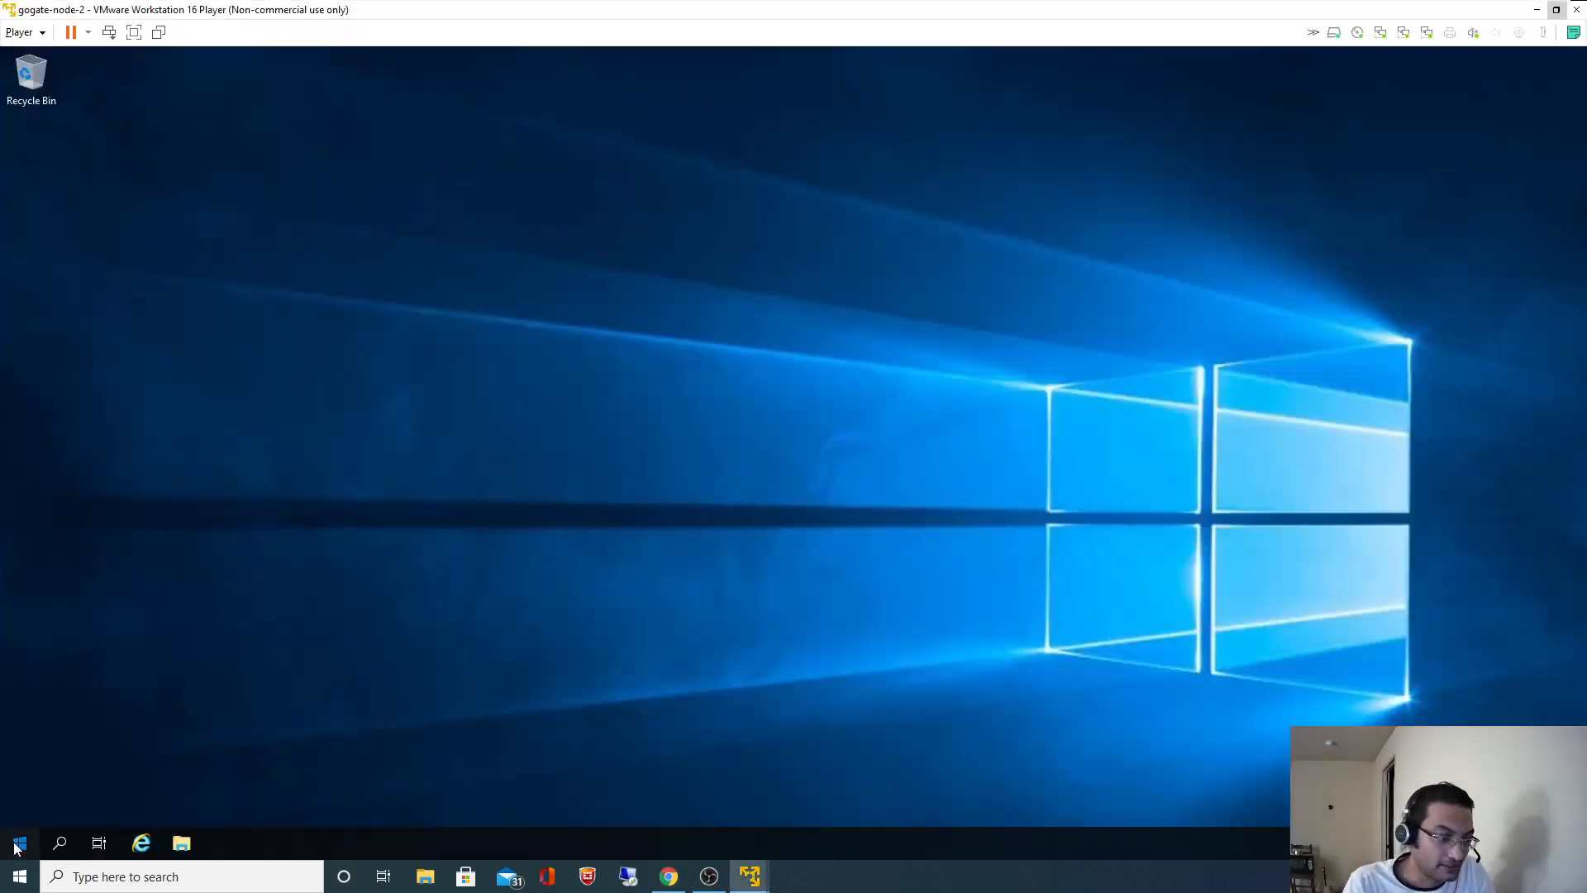
click(16, 842)
click(23, 810)
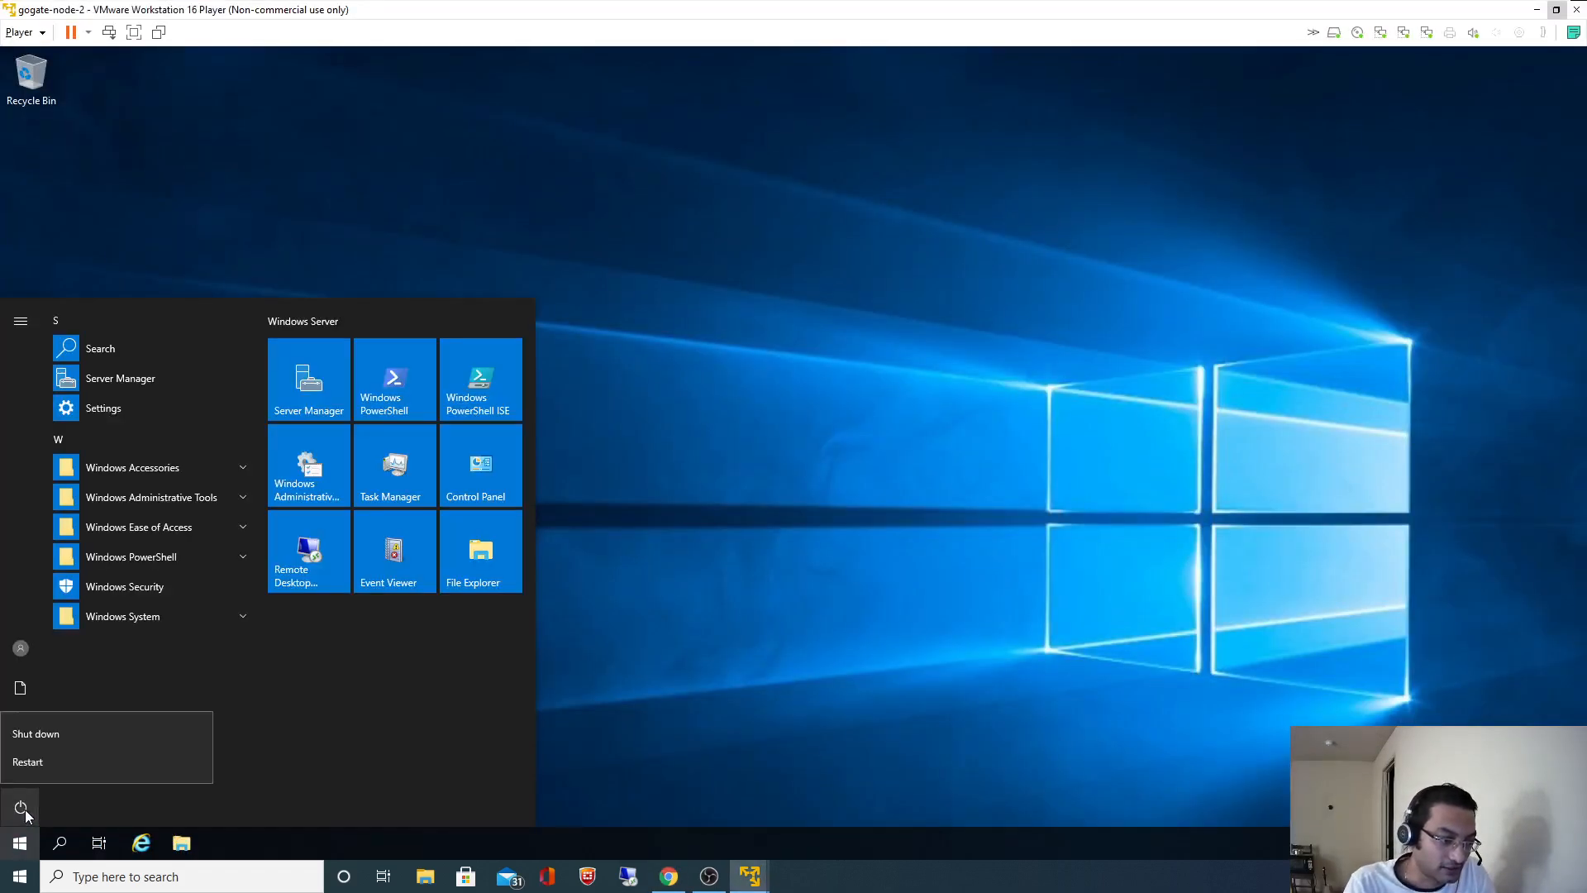
click(36, 761)
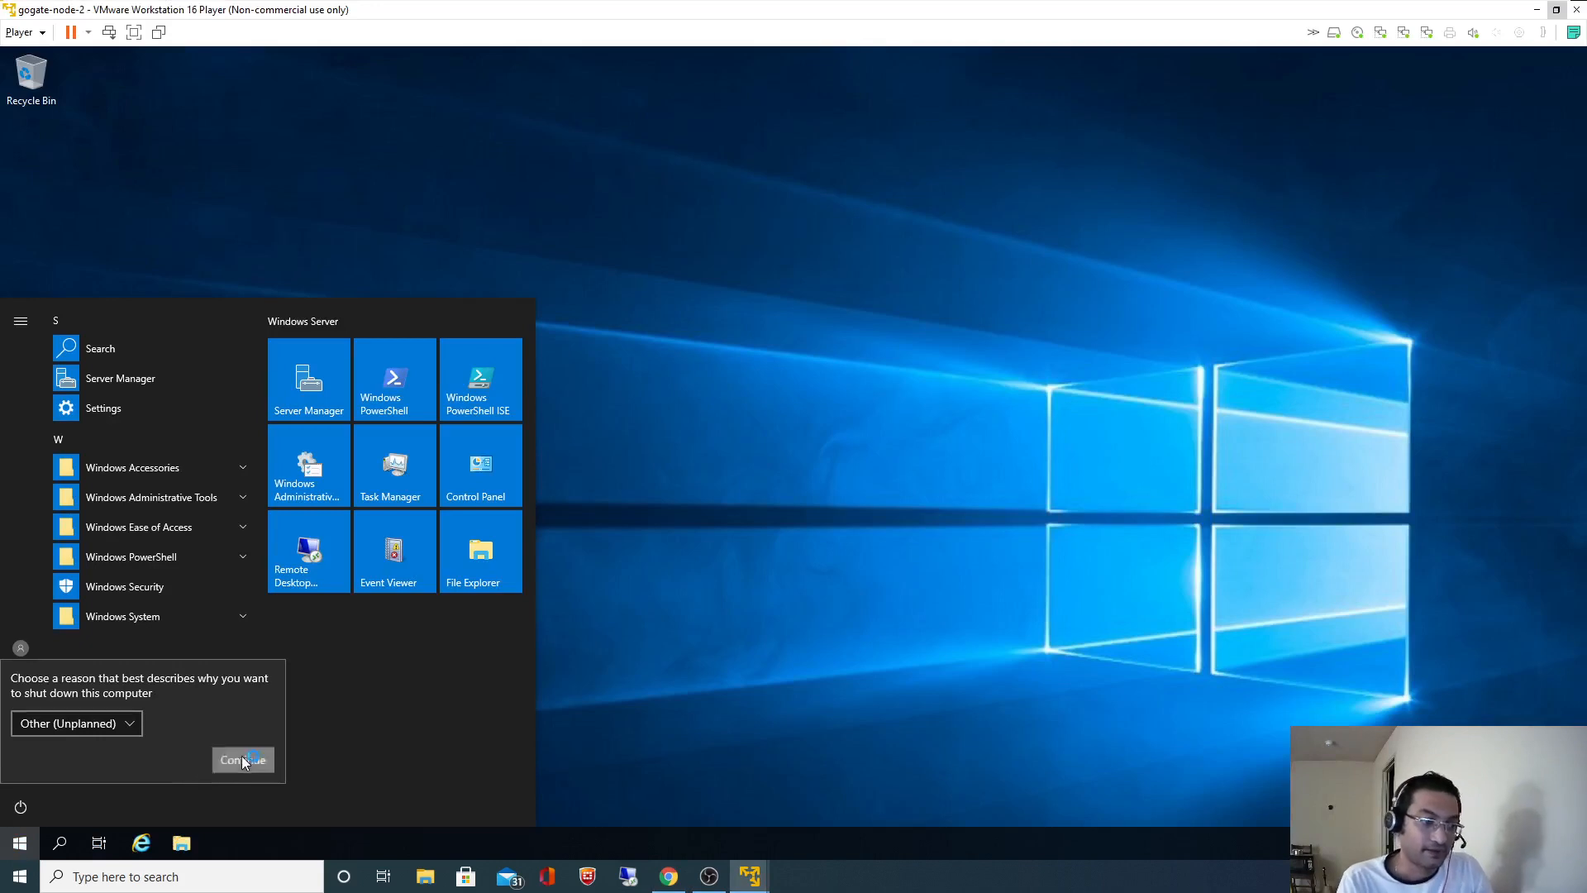
click(242, 759)
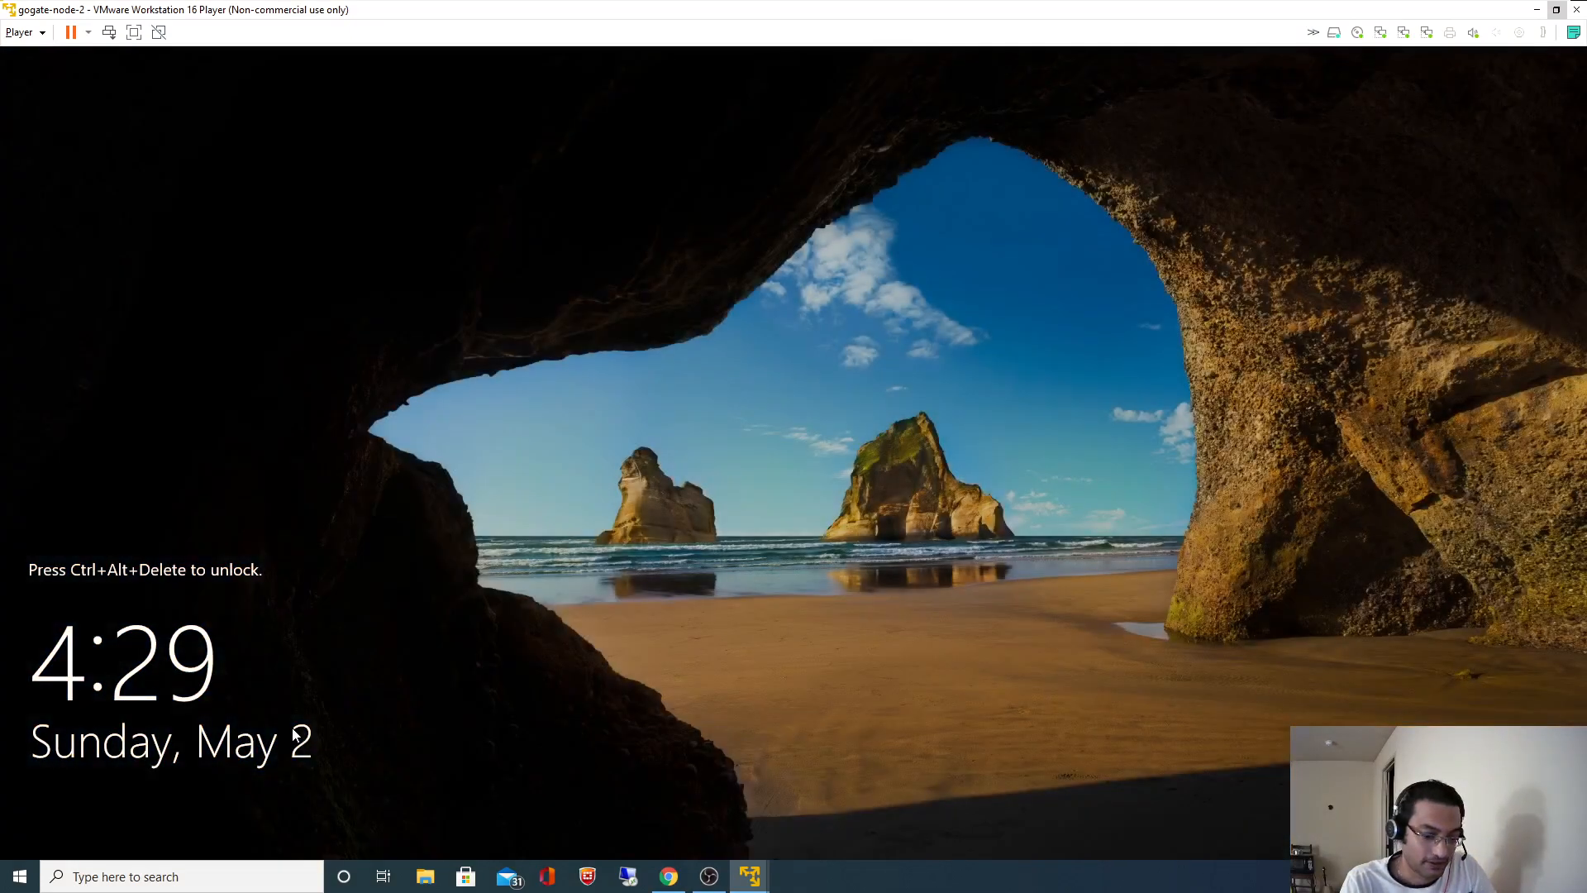
- At the restarted VM, sign in as Other user with the GOGATES domain user name and password
key(ctrl+alt+Insert)
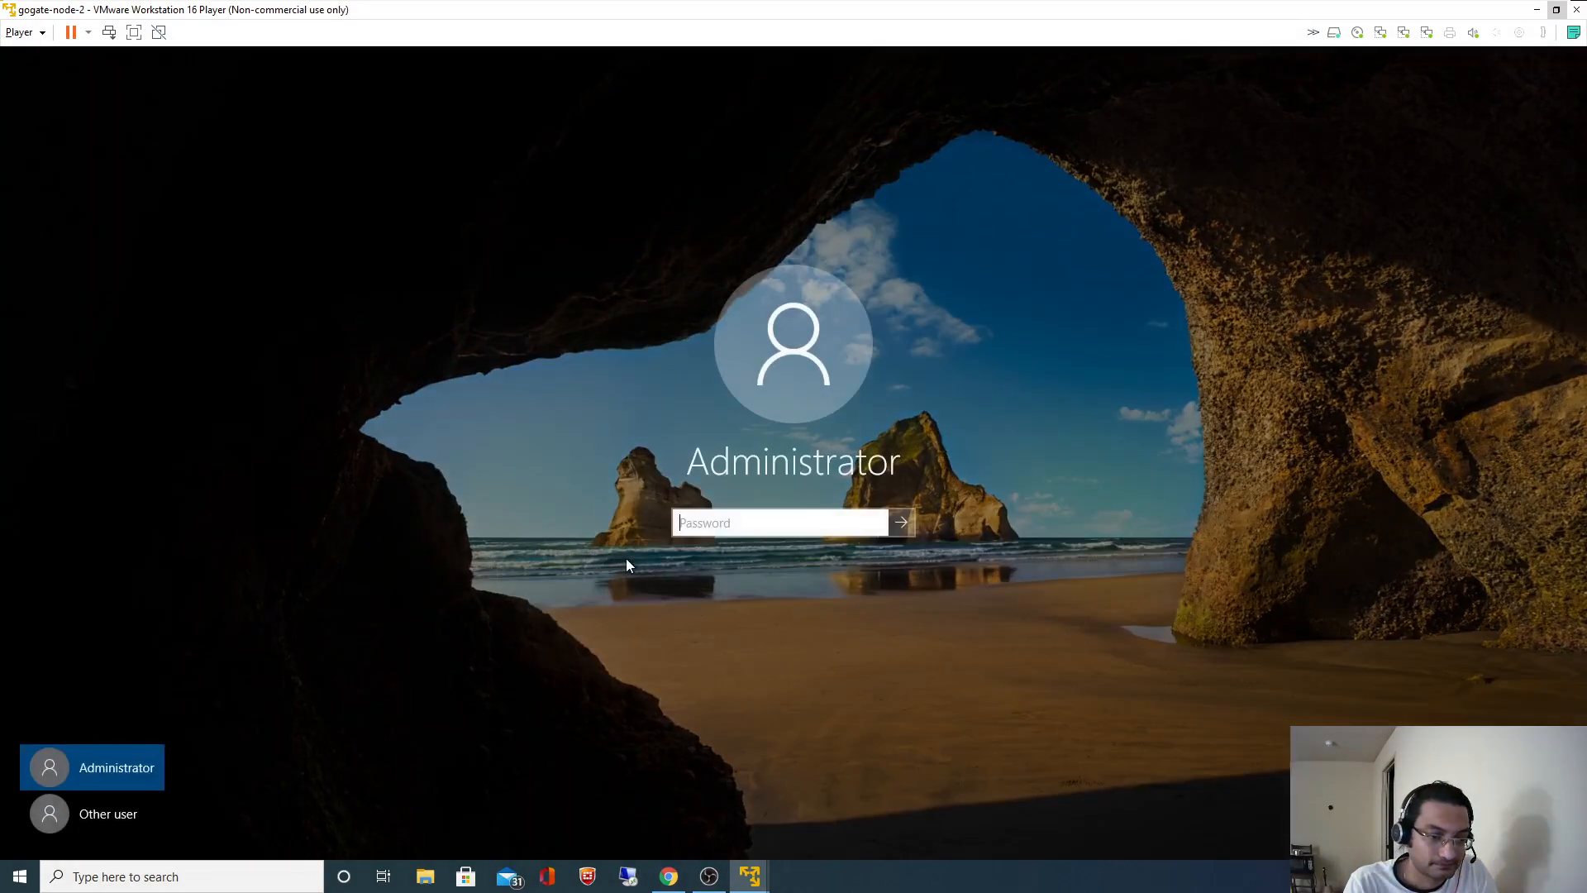
click(66, 832)
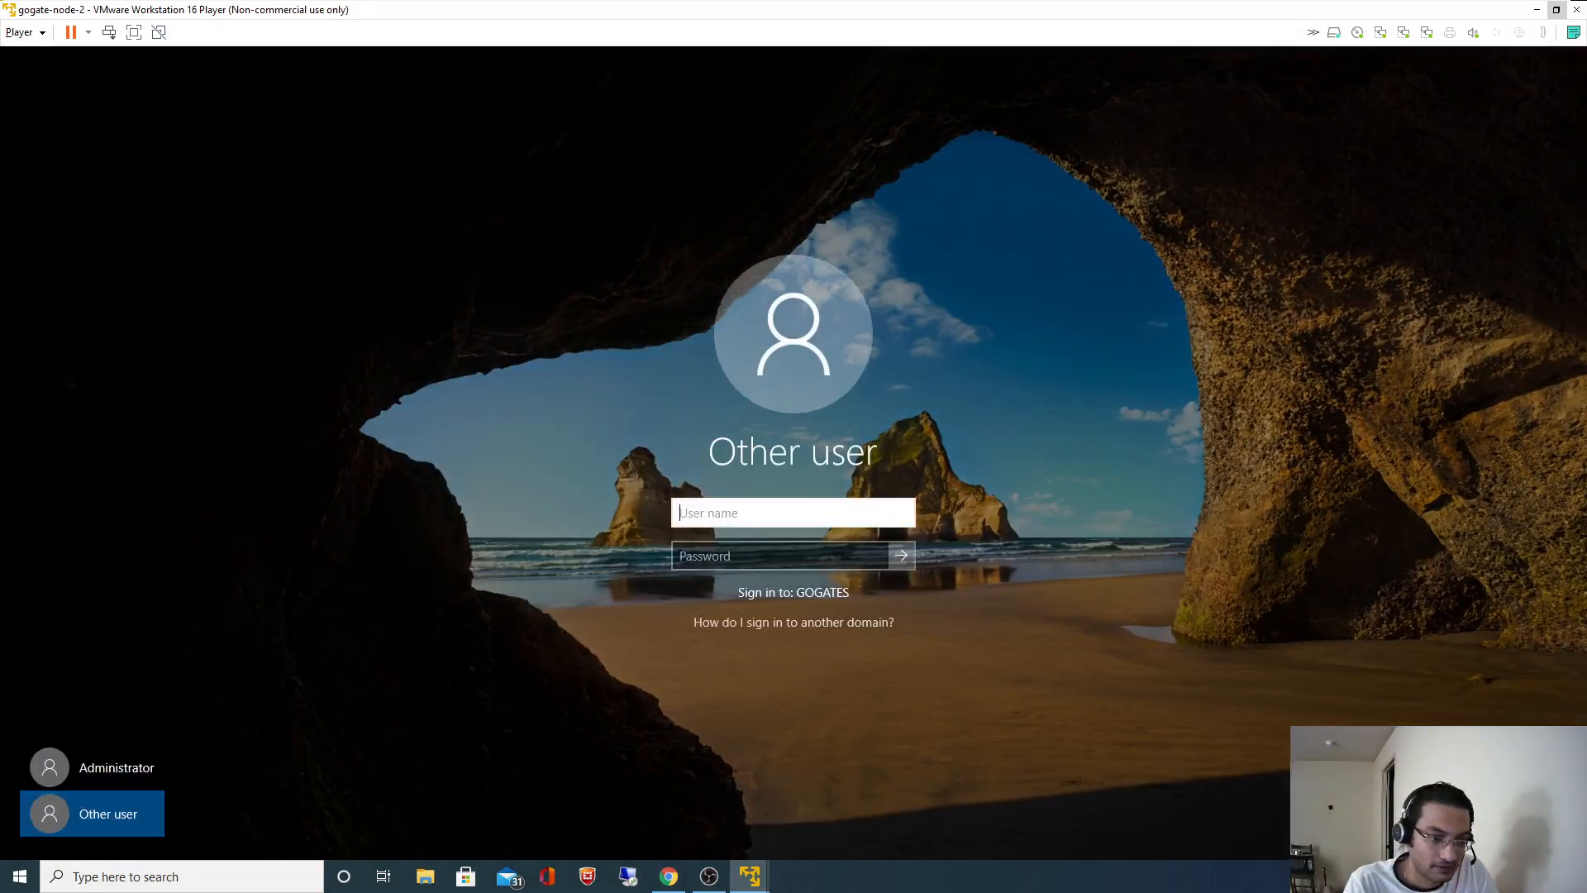
key(Tab)
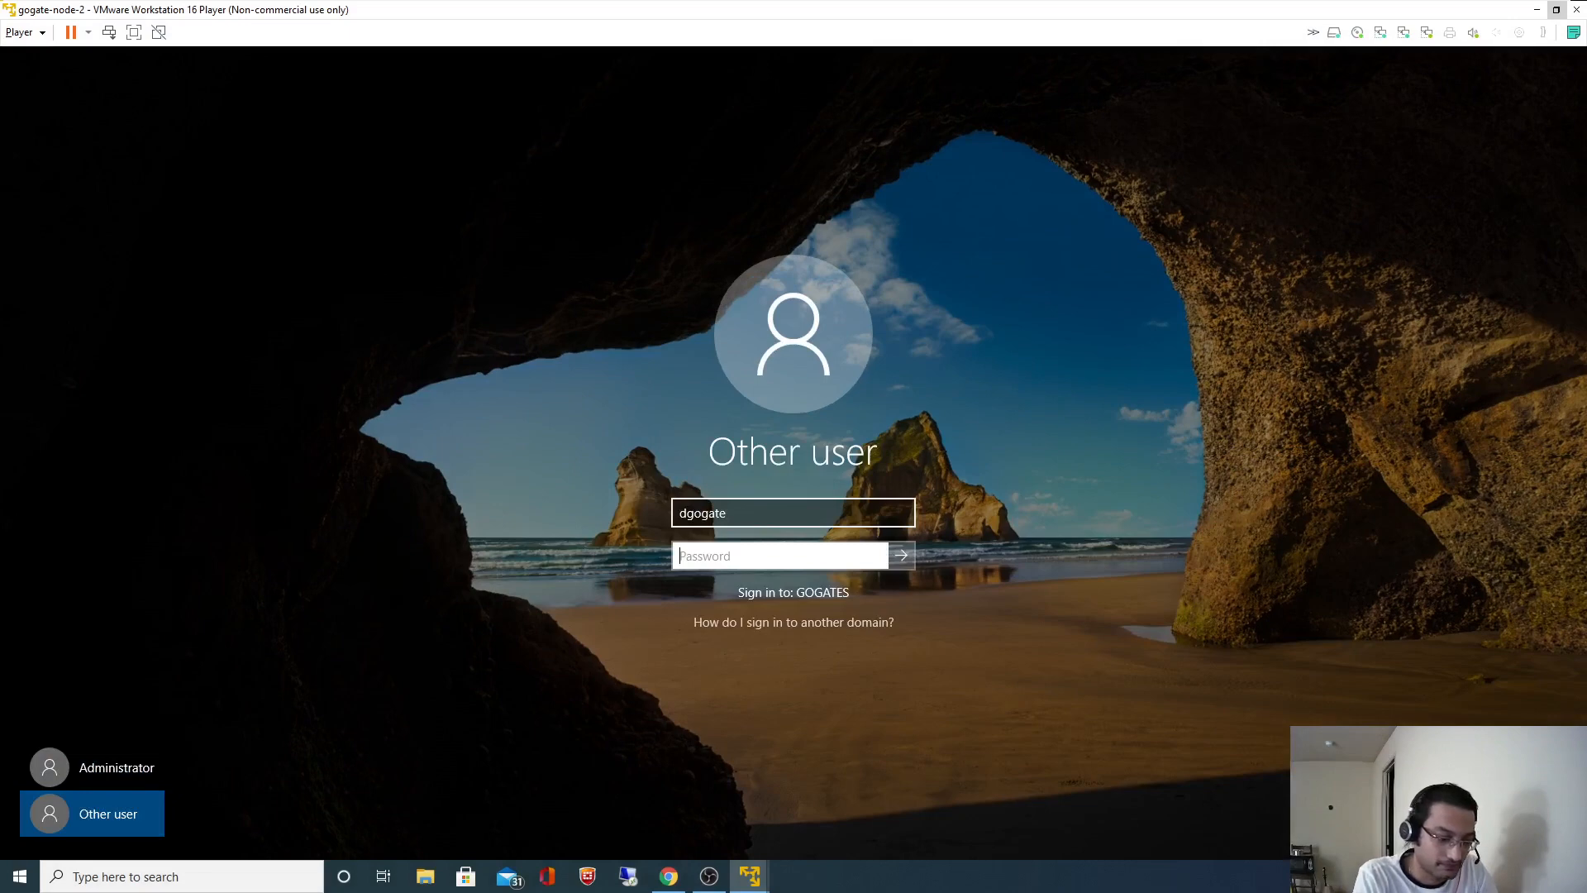
text(*********)
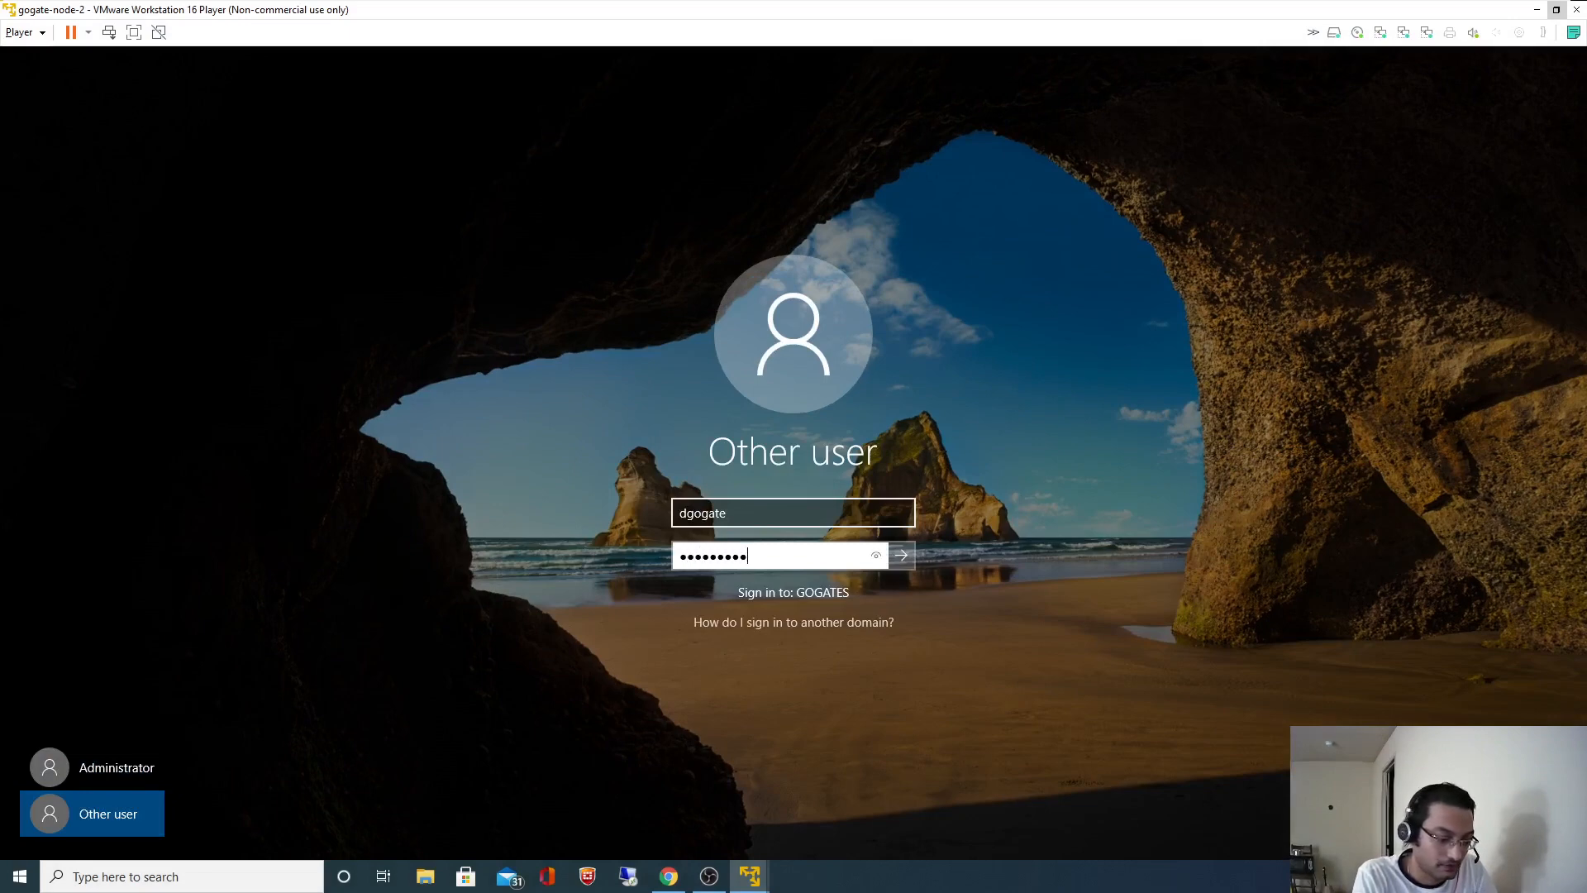
text(*)
key(Return)
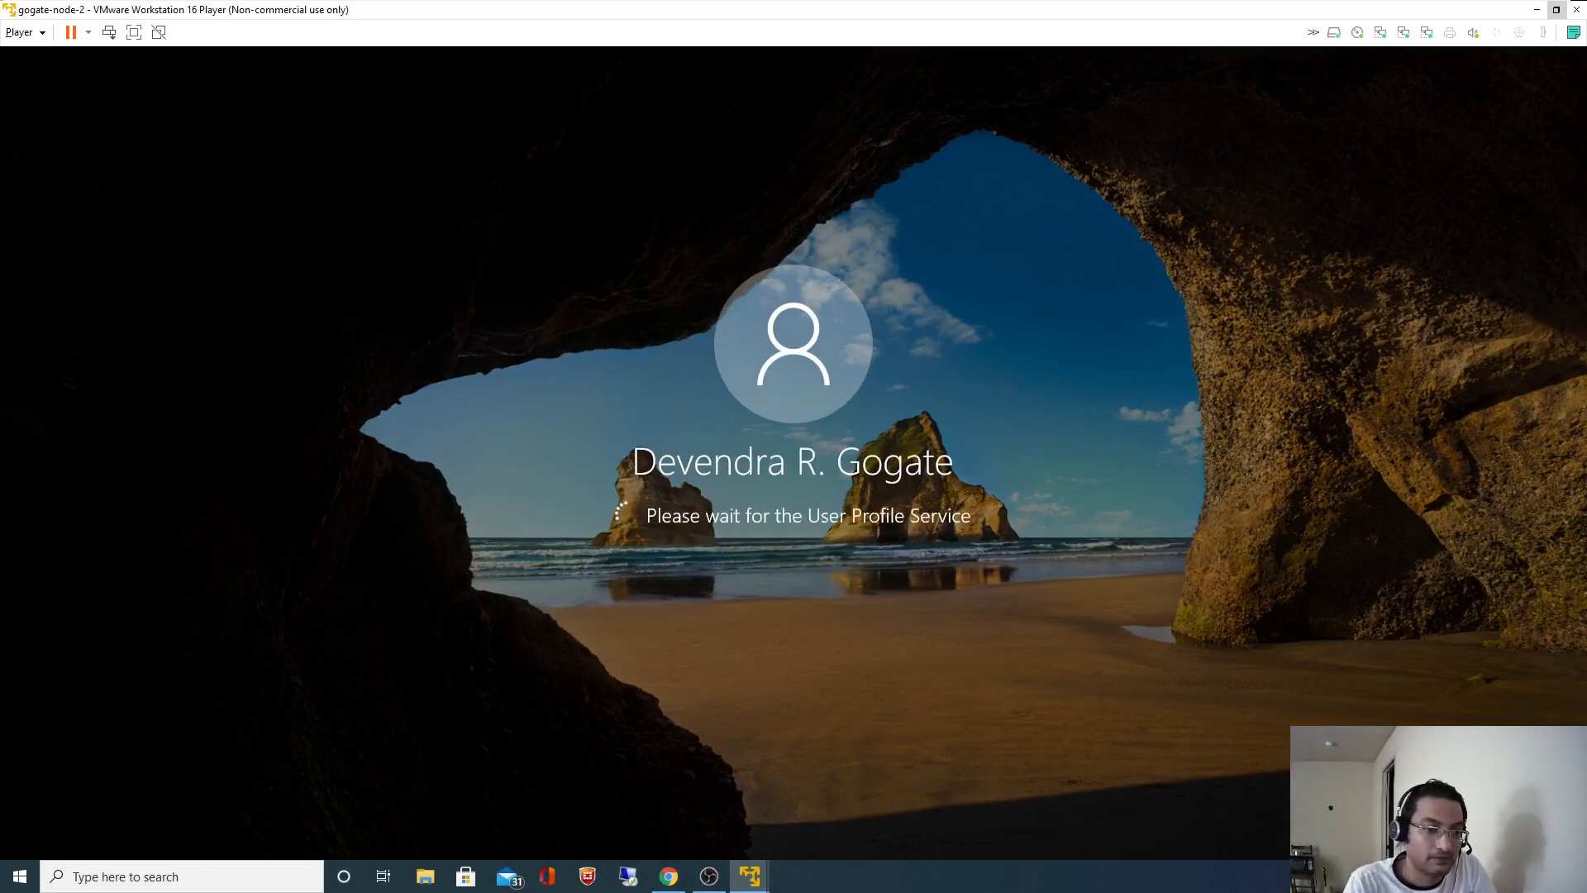